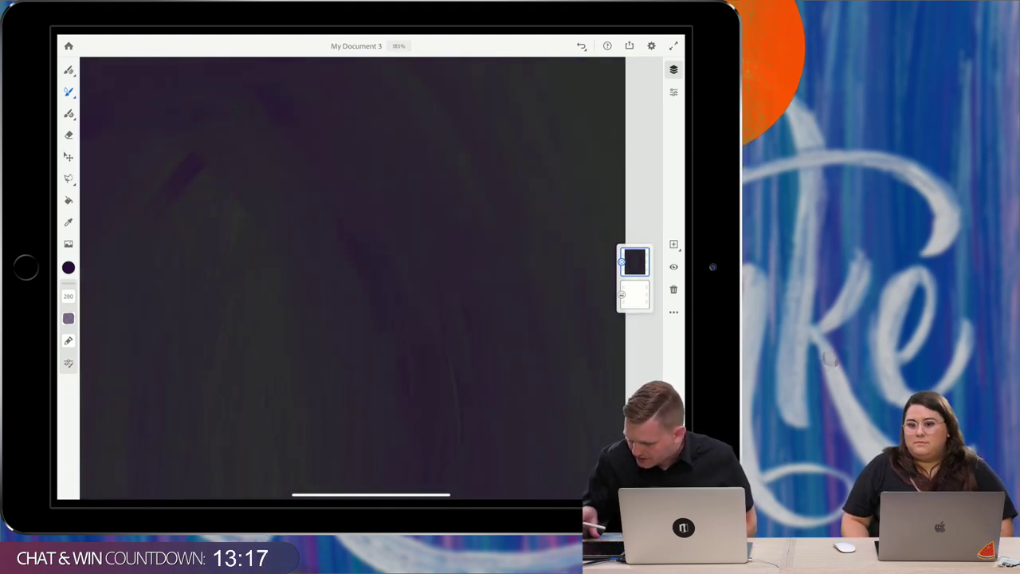
scroll(371, 279, "down", 3)
scroll(318, 247, "down", 5)
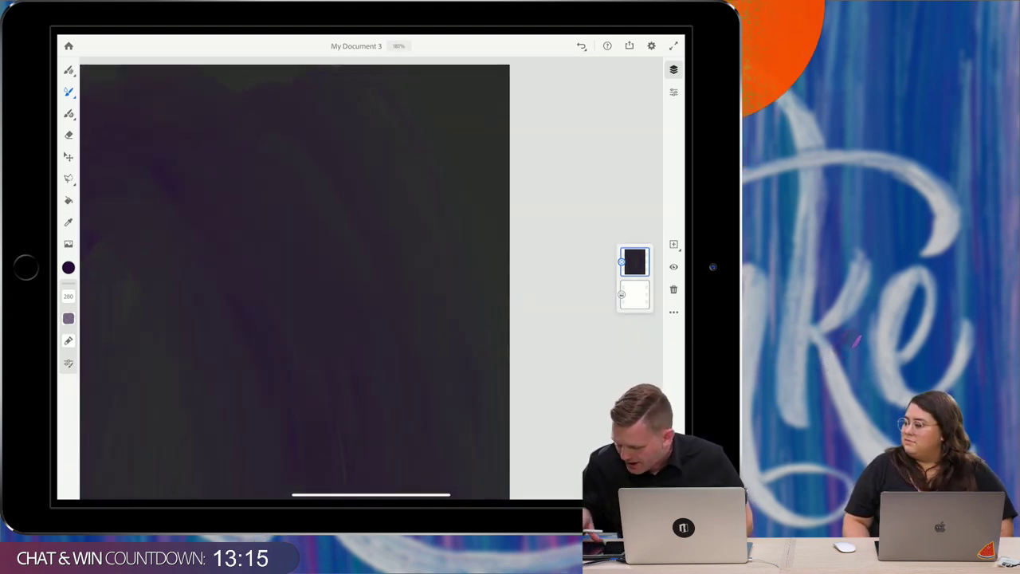
scroll(319, 248, "up", 5)
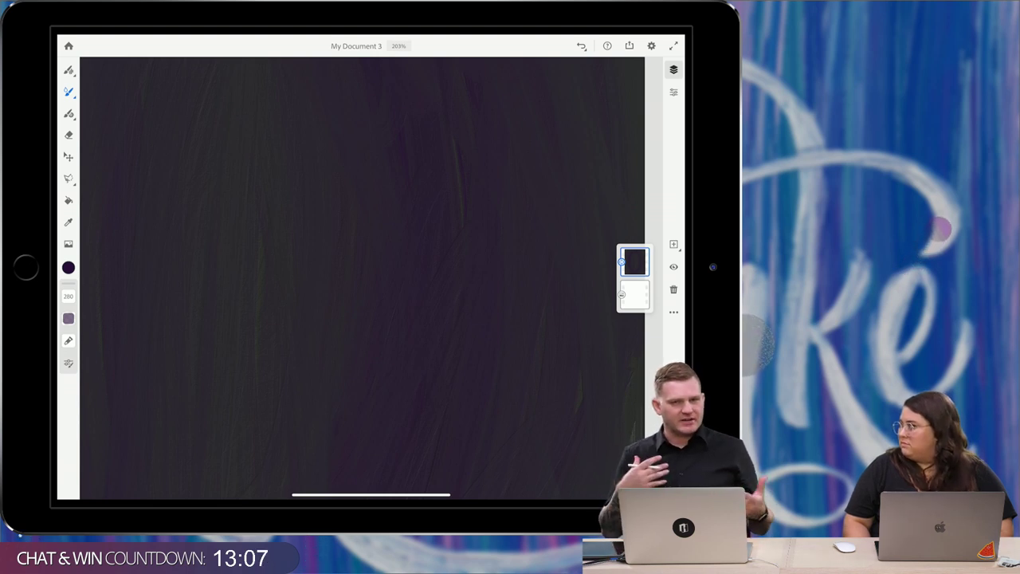
scroll(363, 278, "down", 5)
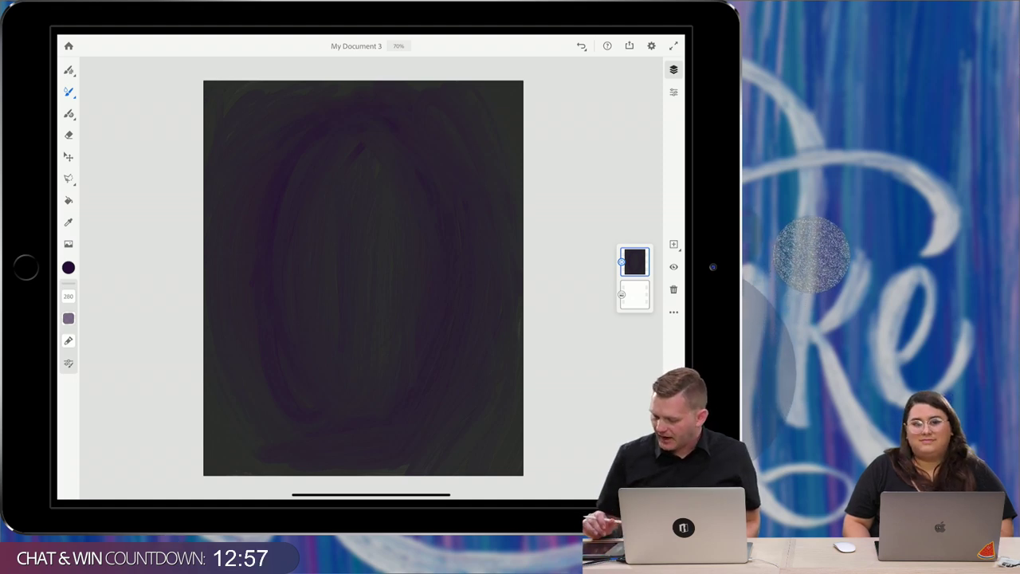
Step: Leave the painted background canvas for the iPad home screen and open the first app in the dock
key("super+h")
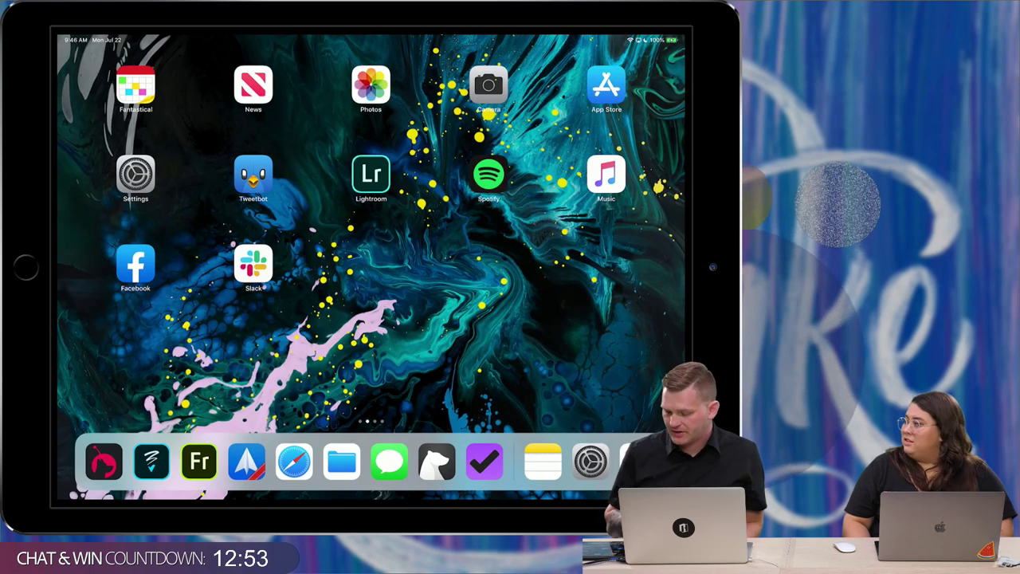
left_click(104, 462)
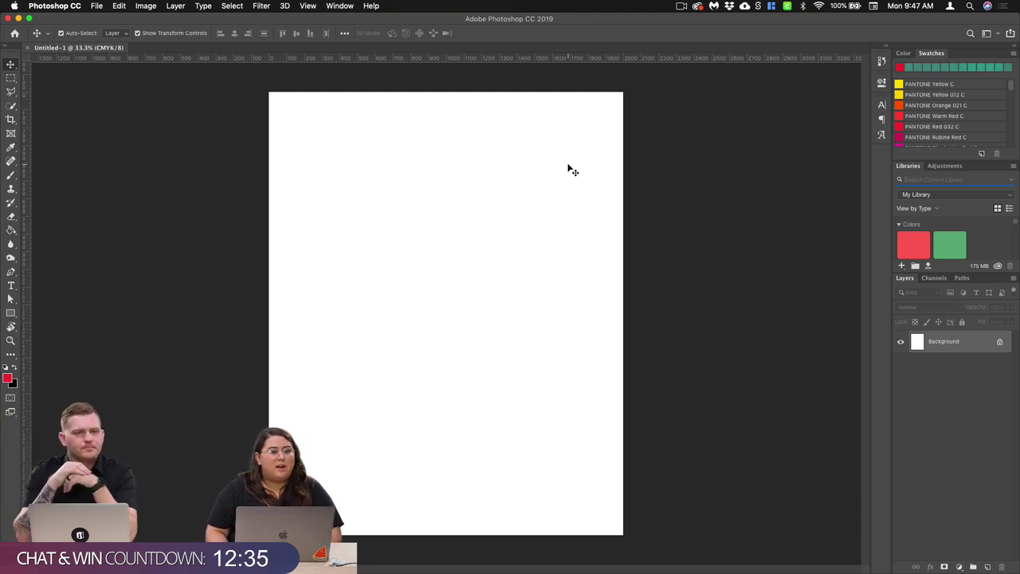
Step: Switch to iTunes and quit it to get back to the blank Untitled-1 document in Photoshop
key("super+Tab")
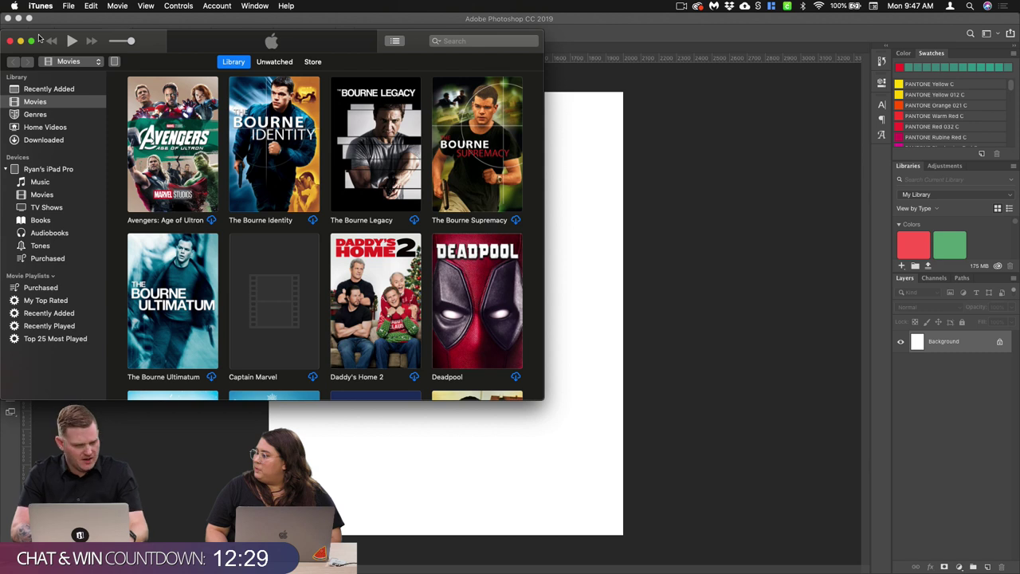
key("super+q")
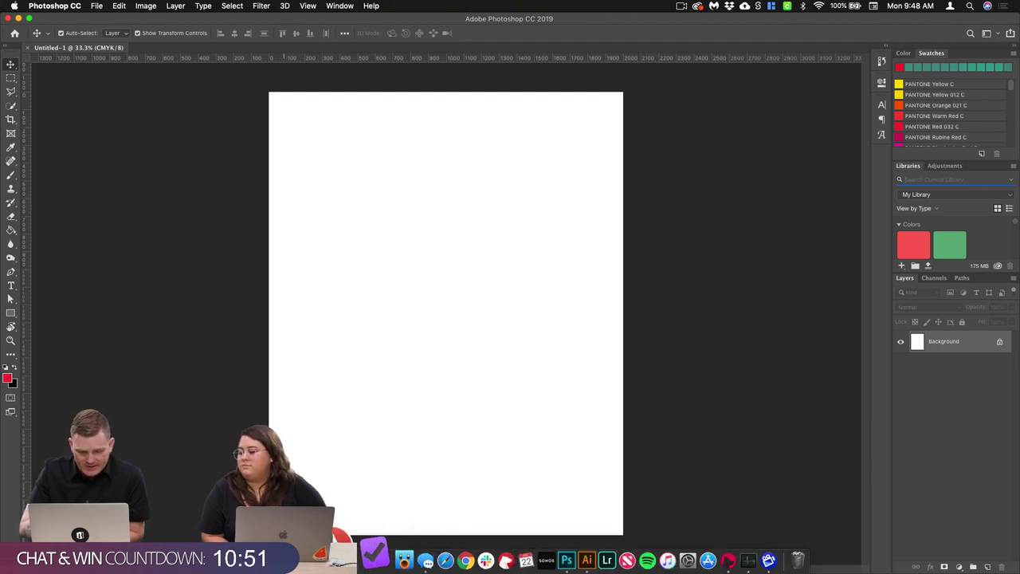
Step: Place IMG_0373.JPG from the Adobe Live folder on the desktop into the Untitled-1 document at its default size
left_click(239, 556)
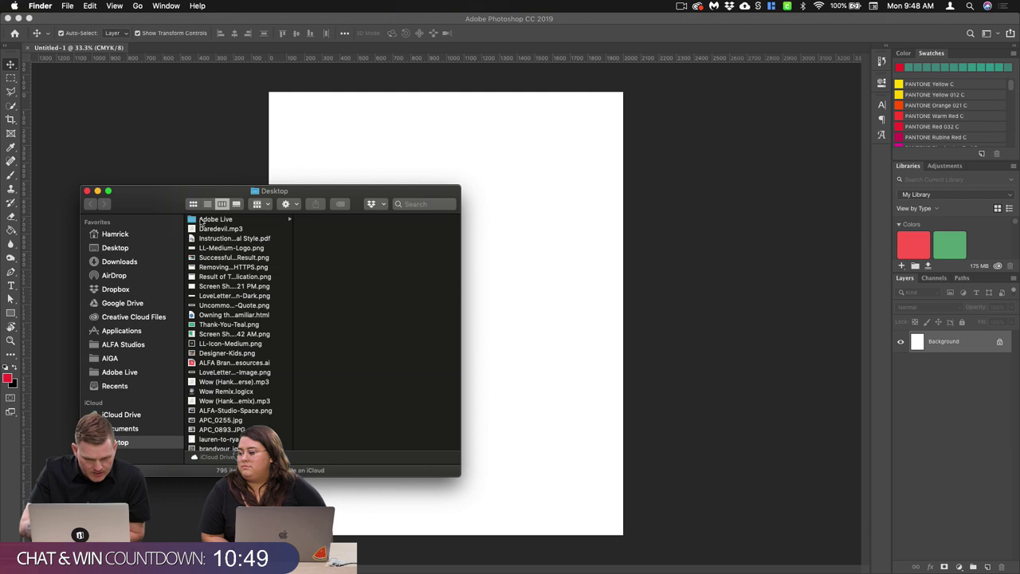
left_click(205, 220)
left_click(330, 229)
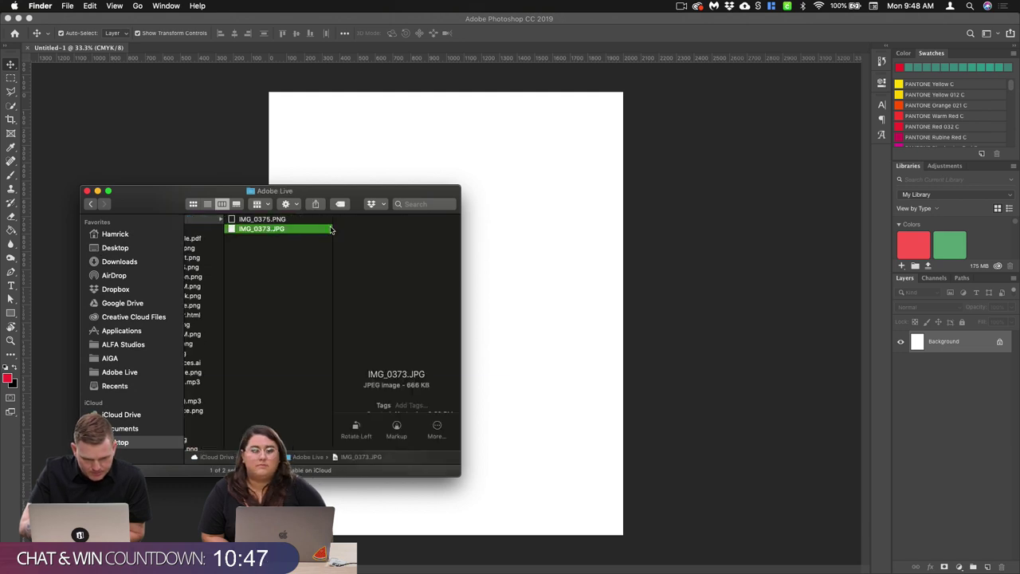
left_click_drag(256, 232, 495, 266)
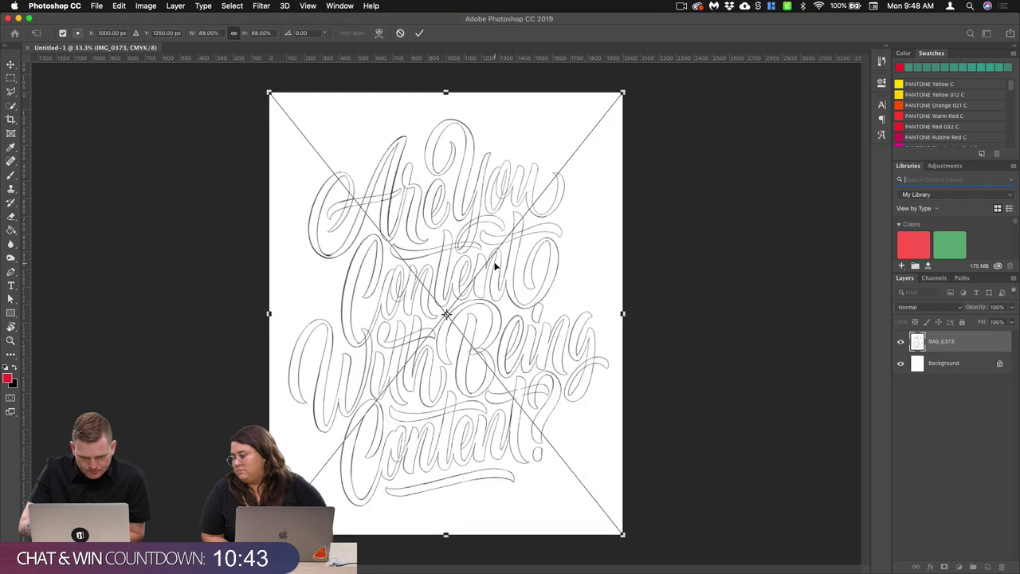
left_click(419, 35)
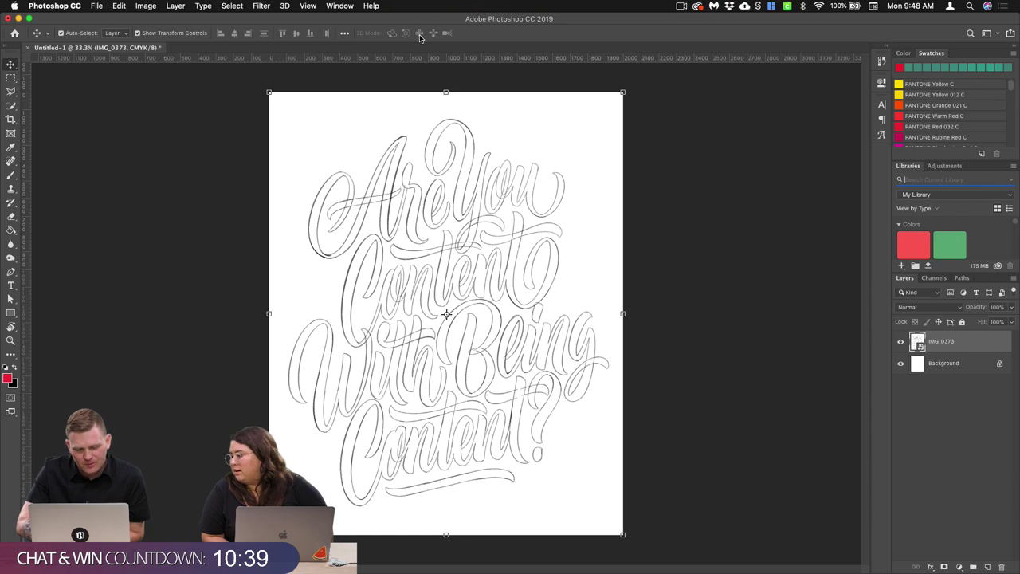
Step: Examine the pencil line quality of the placed lettering sketch up close and then its overall layout
key("super+plus")
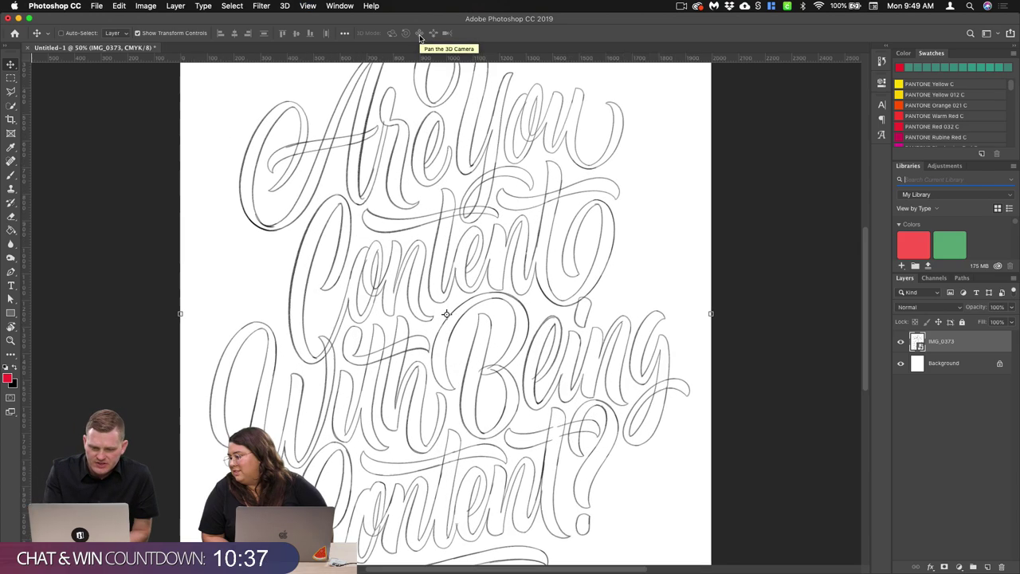
key("super+plus")
key("super+plus")
key("super+plus")
key("super+plus")
scroll(420, 37, "up", 5)
scroll(420, 36, "left", 8)
scroll(419, 36, "right", 8)
scroll(419, 37, "down", 4)
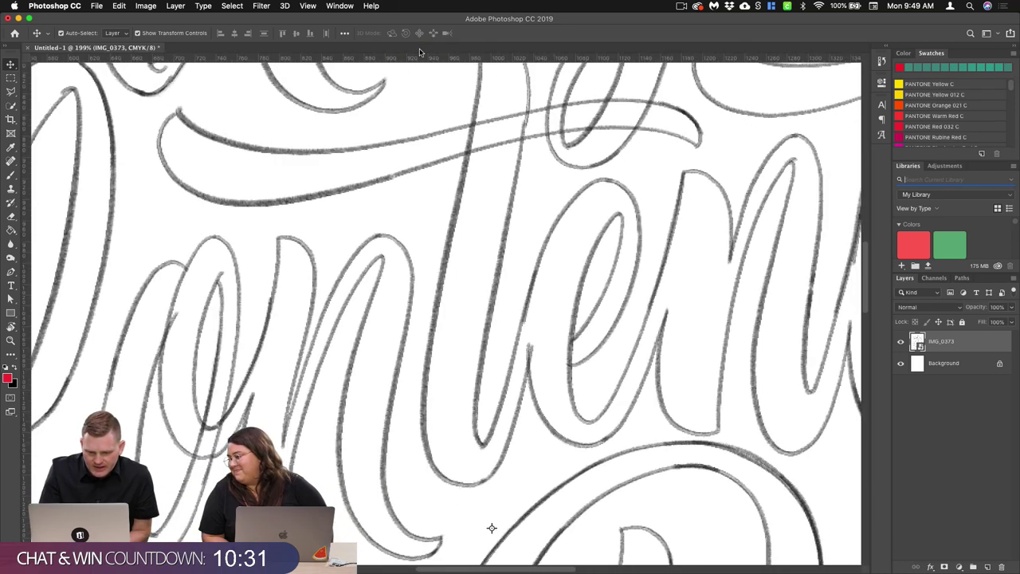
scroll(591, 195, "down", 1)
scroll(592, 194, "down", 6)
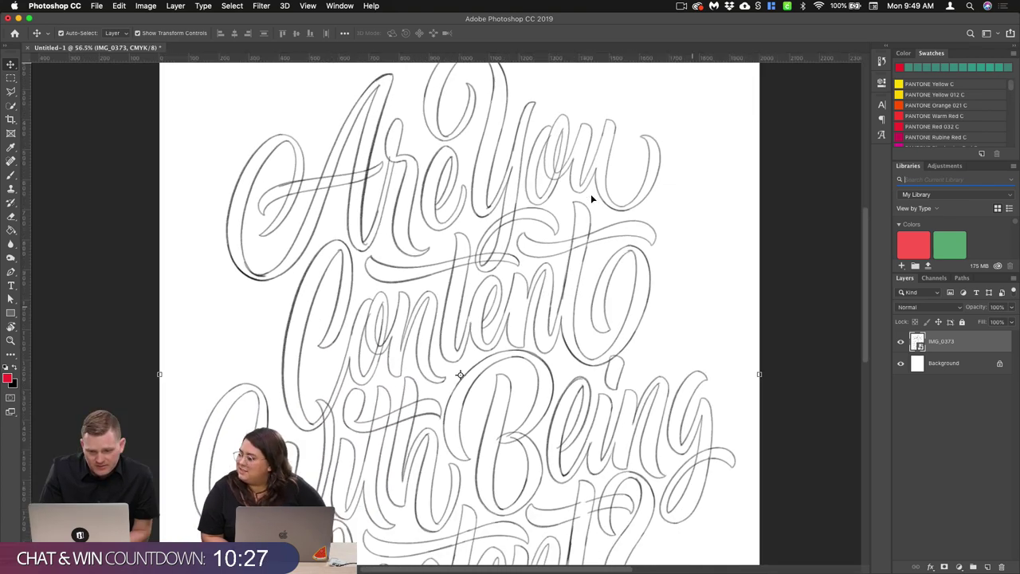
scroll(591, 195, "down", 2)
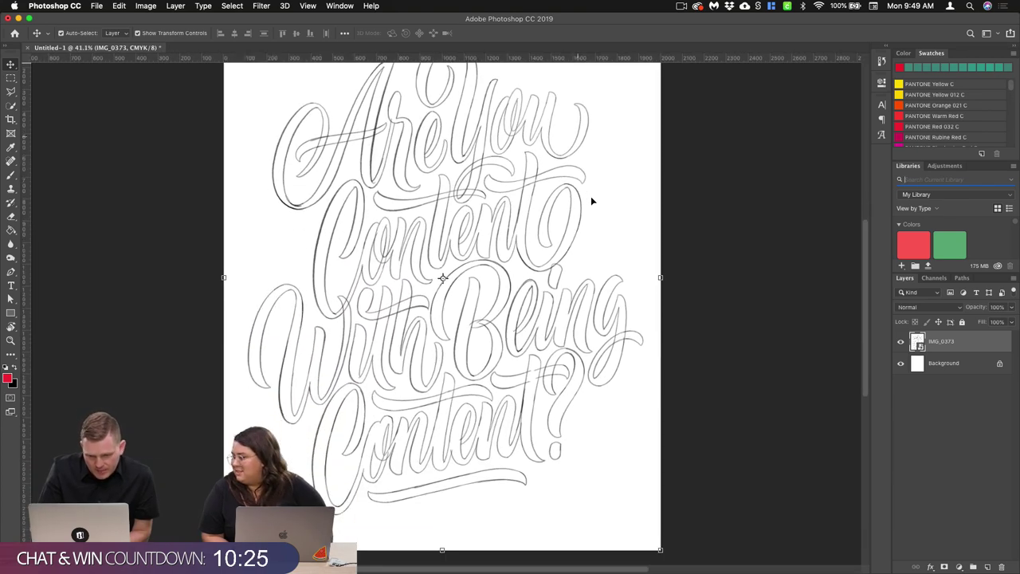
scroll(591, 197, "up", 2)
scroll(591, 198, "left", 2)
scroll(591, 198, "down", 2)
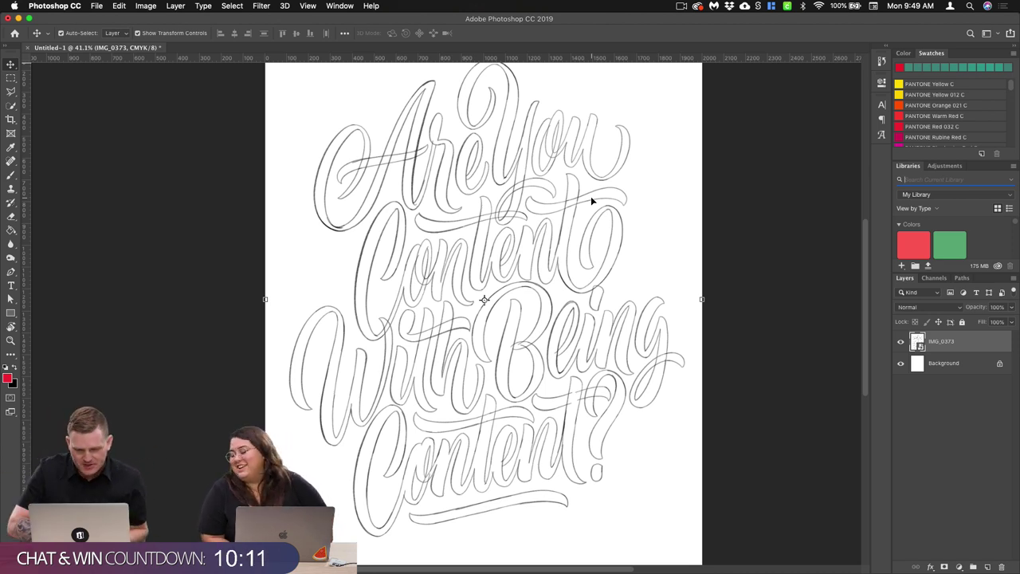
scroll(592, 199, "up", 1)
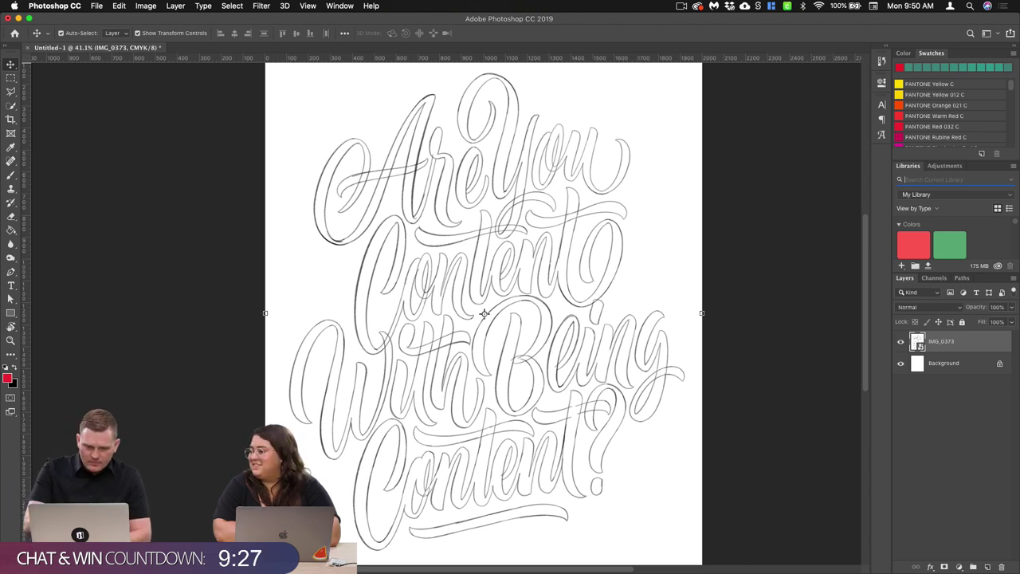
Step: Place IMG_0375.PNG from the Adobe Live folder into the document as a layer above the sketch, leaving no layer selected
mouse_move(354, 568)
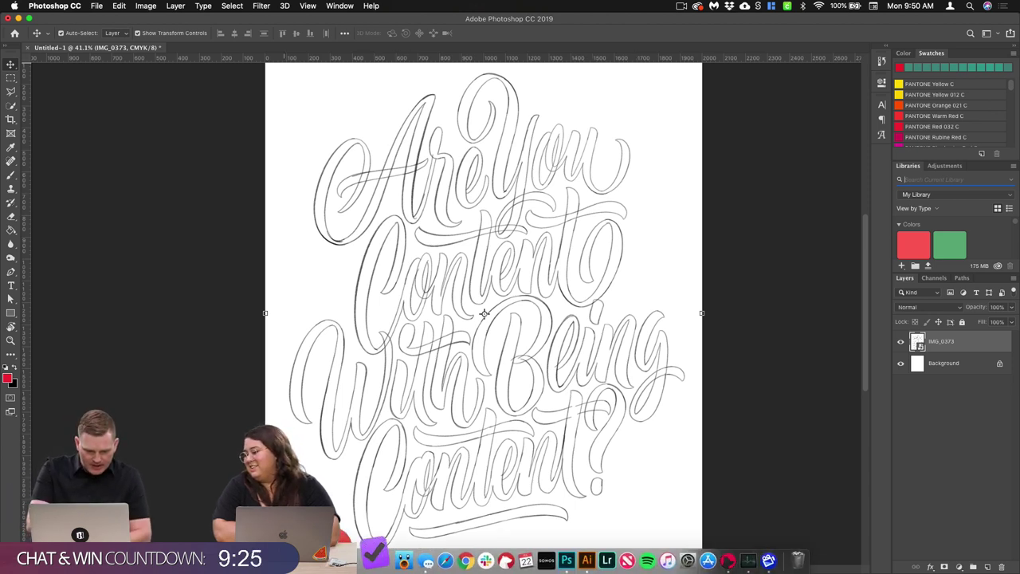
left_click(404, 560)
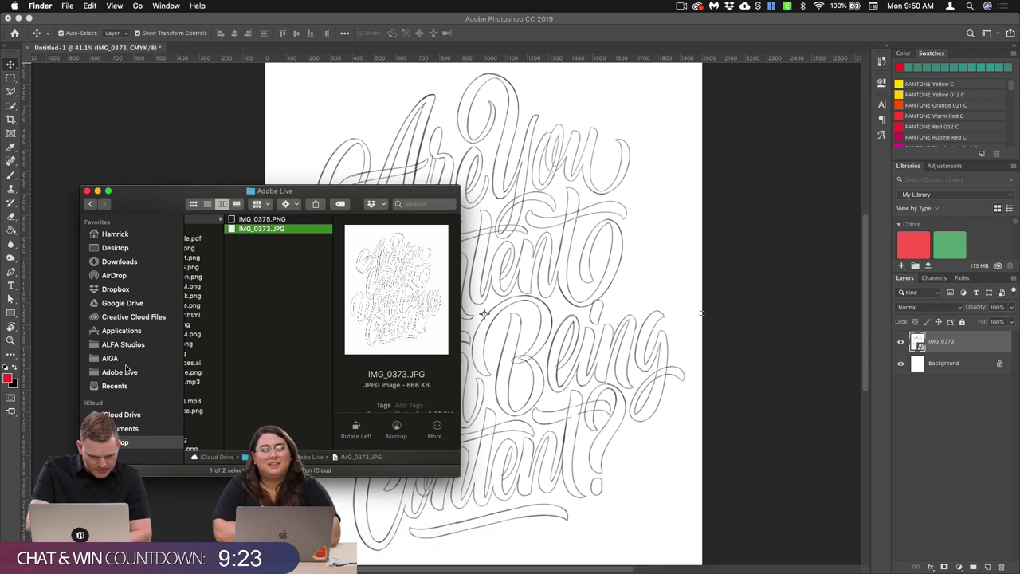
left_click(126, 370)
left_click_drag(279, 238, 491, 307)
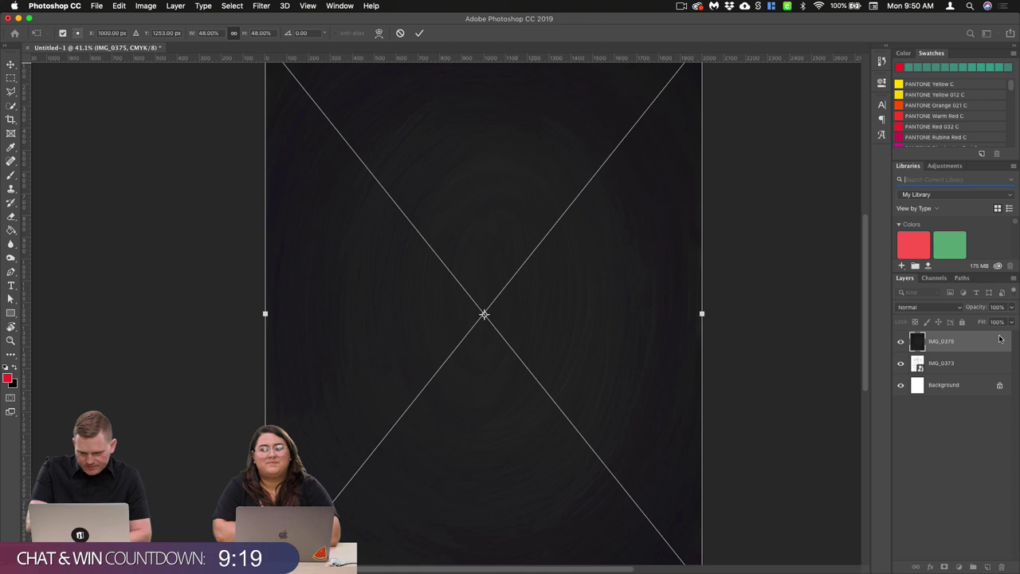
key("Return")
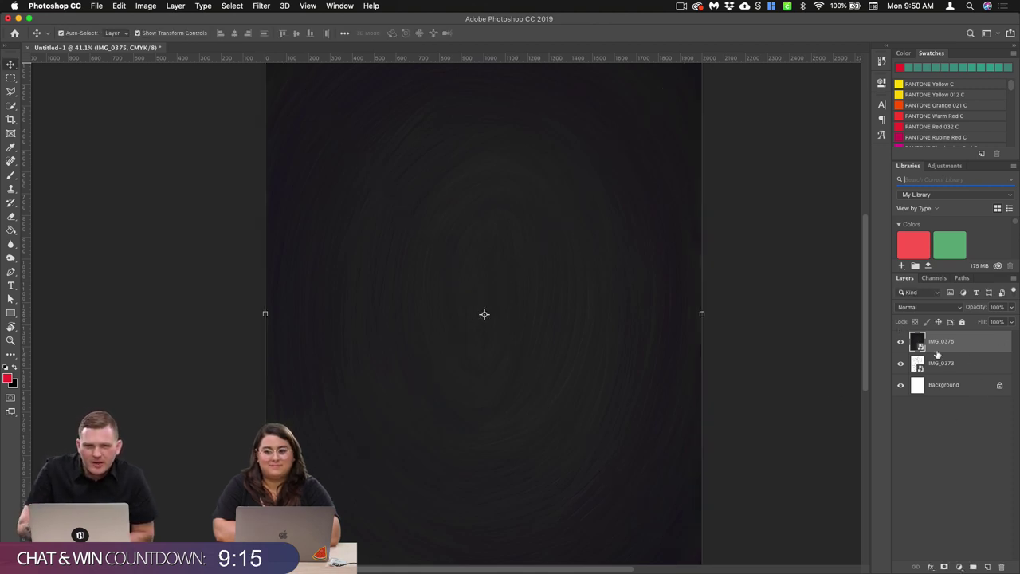
left_click(822, 264)
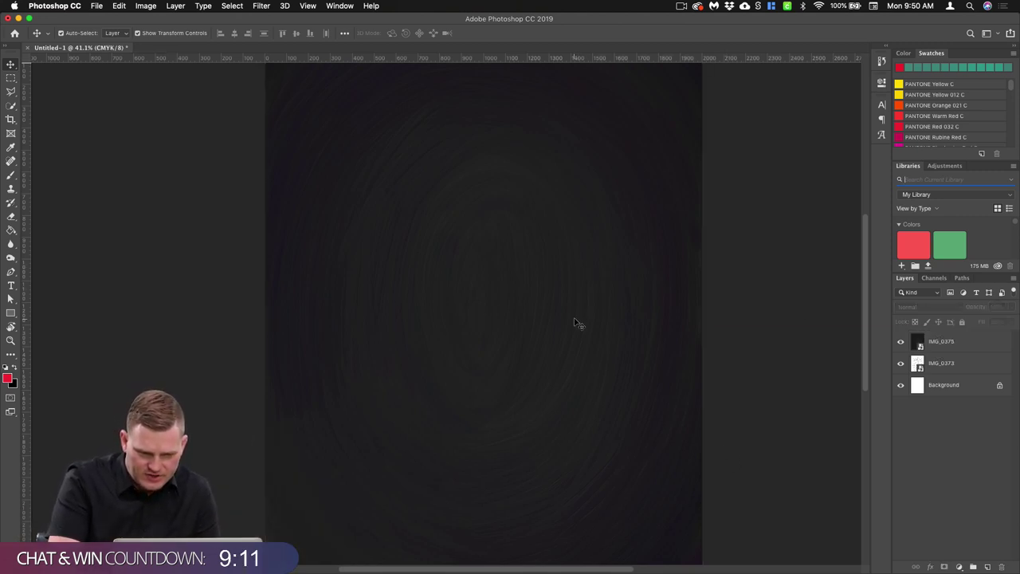
Step: Shift the IMG_0375 painted background slightly upward to cover the white strip along the canvas's top edge, then deselect it
scroll(578, 233, "up", 5)
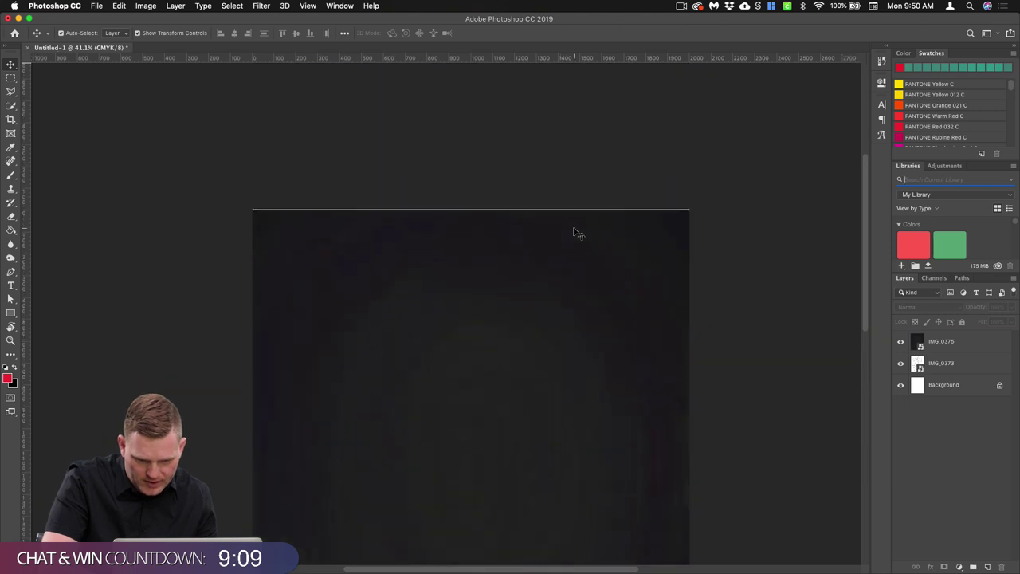
scroll(576, 231, "down", 3)
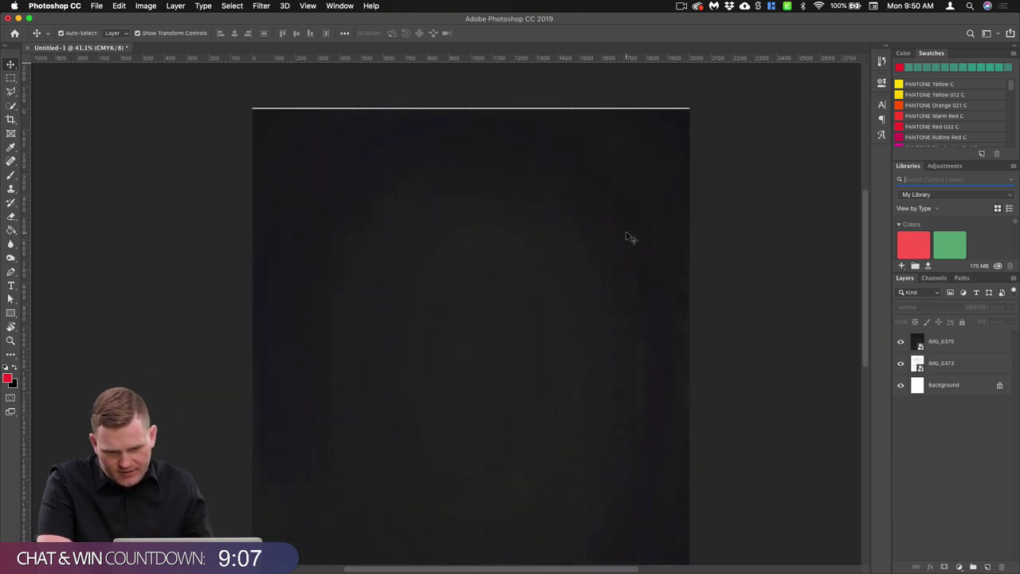
key("super+minus")
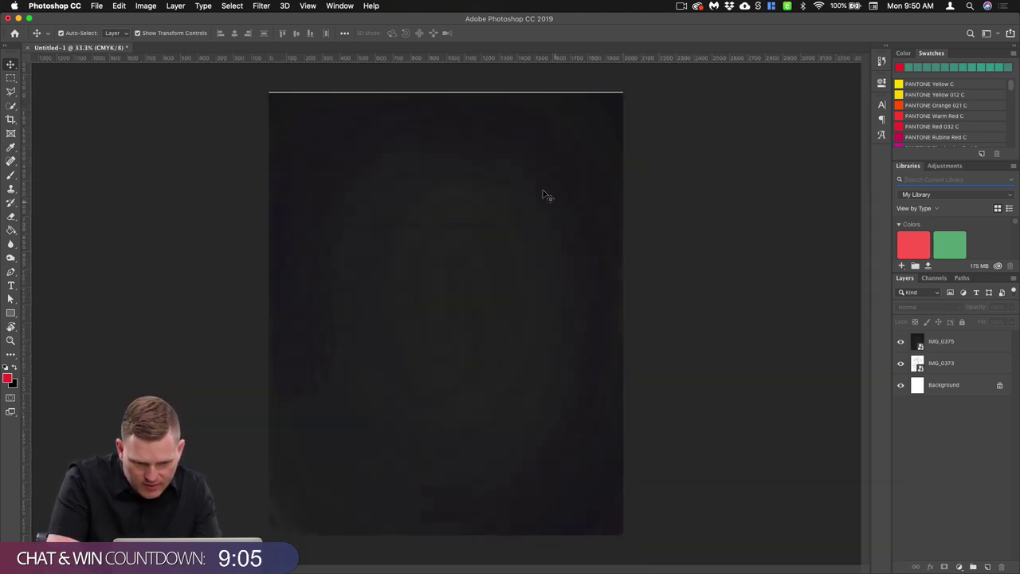
left_click(497, 217)
left_click_drag(497, 216, 499, 215)
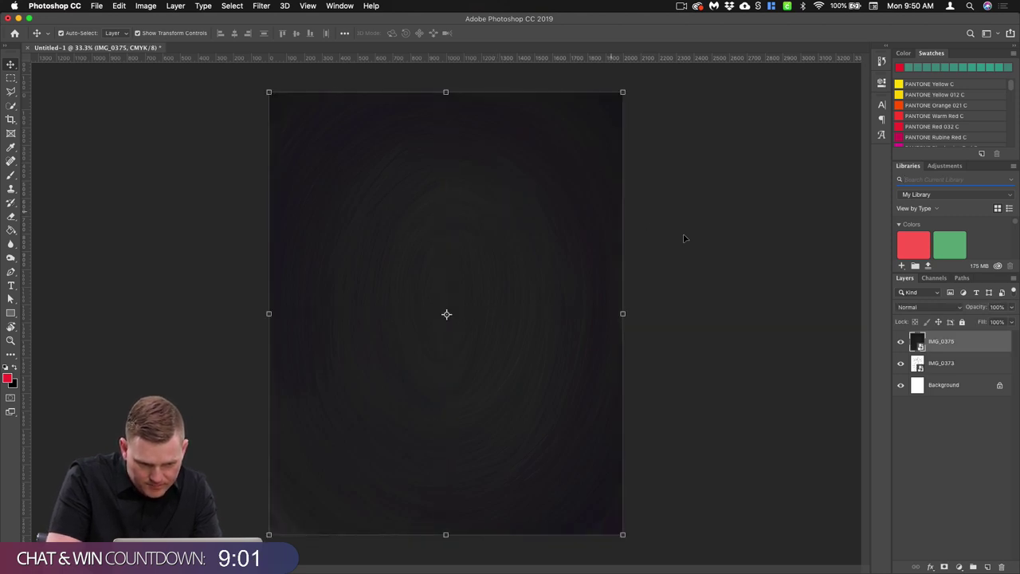
left_click(648, 224)
scroll(397, 280, "up", 5)
scroll(397, 280, "down", 5)
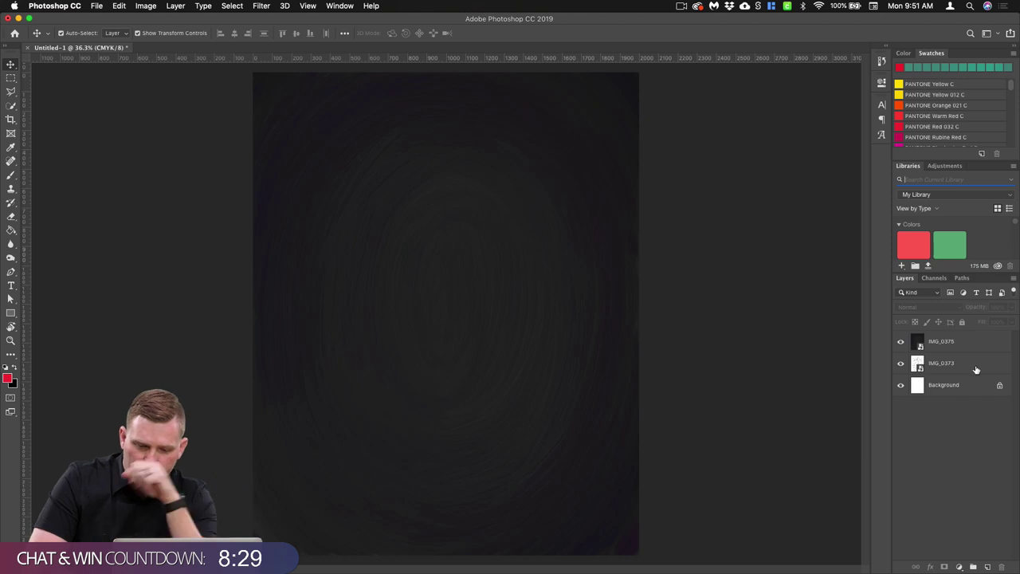
Step: Move the IMG_0373 sketch layer above the IMG_0375 background layer and invert its colors
left_click_drag(976, 368, 972, 335)
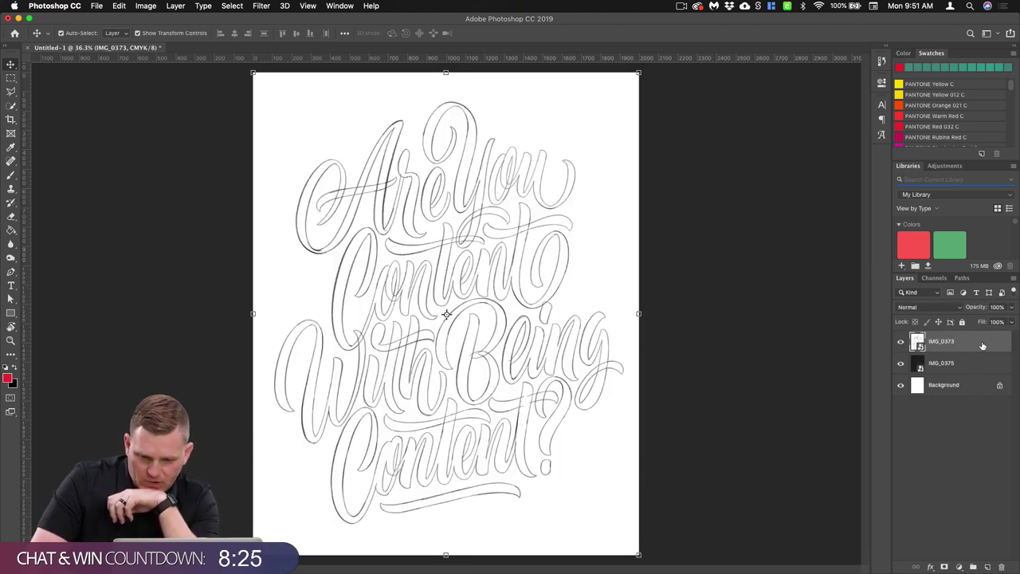
key("super+i")
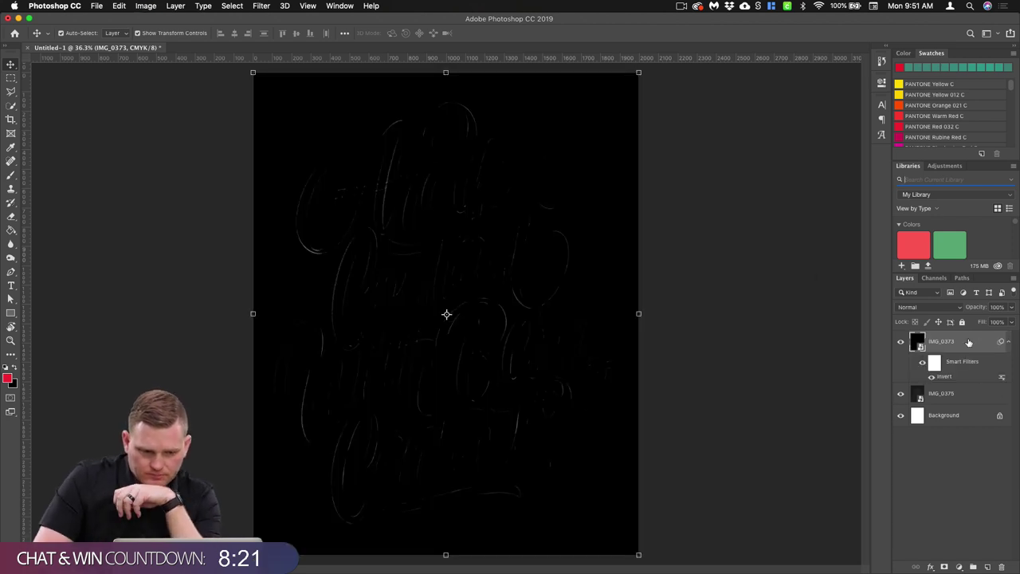
Step: Set the inverted IMG_0373 sketch layer's blending mode to Screen and check the lettering over the dark background
key("super+plus")
key("super+plus")
scroll(577, 292, "up", 2)
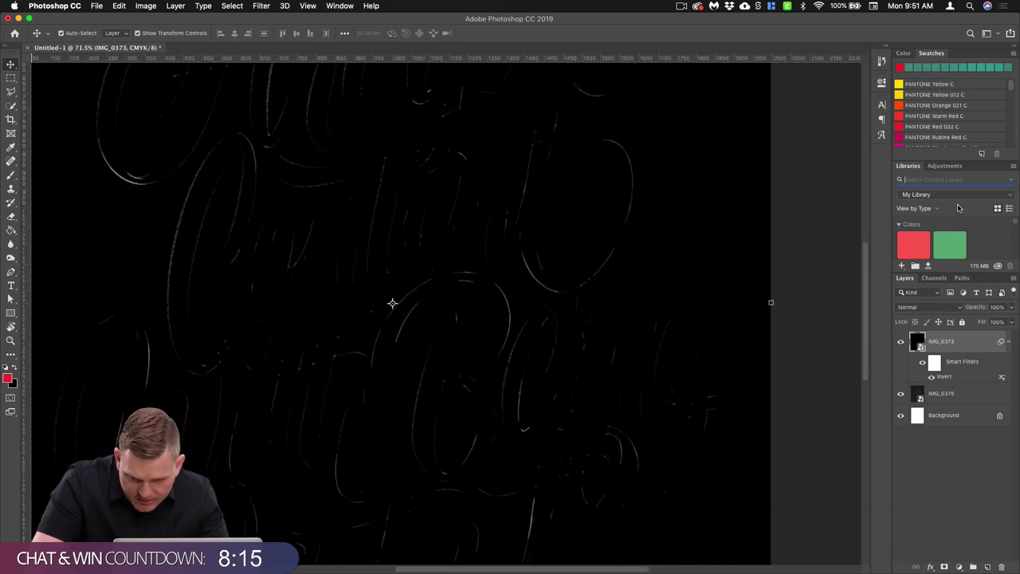
left_click(940, 169)
left_click_drag(940, 169, 948, 272)
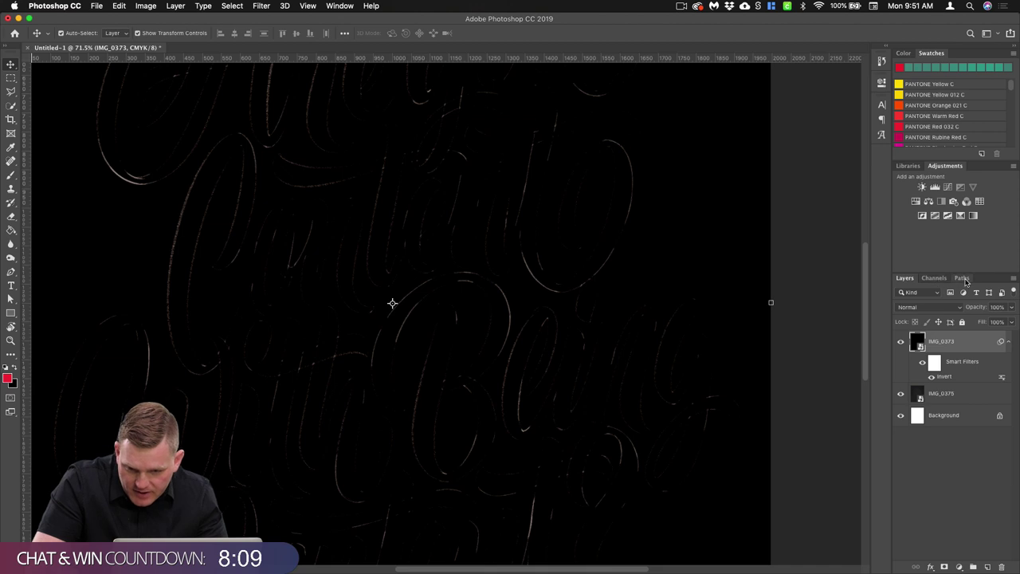
left_click(959, 309)
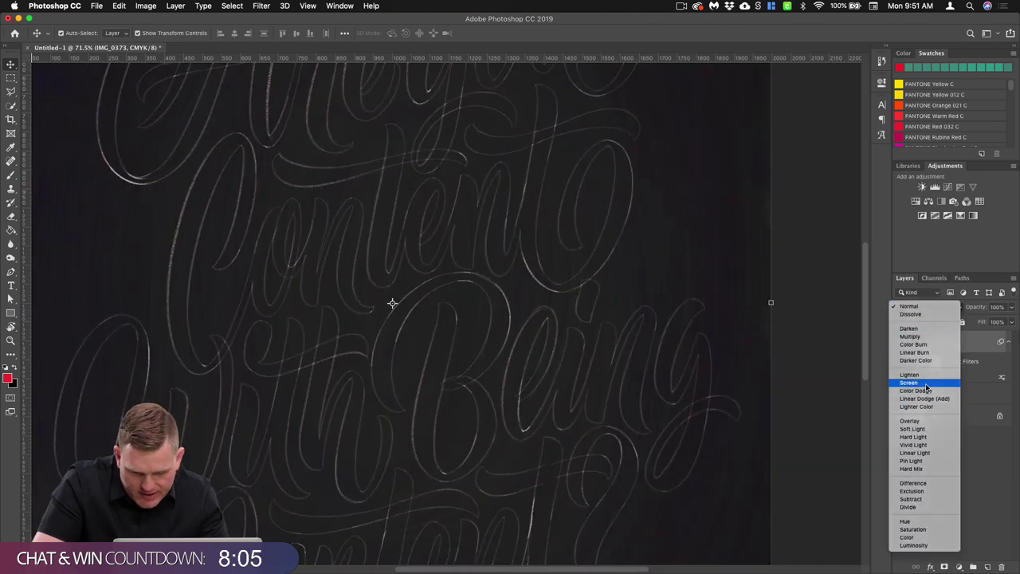
left_click(927, 387)
left_click(821, 293)
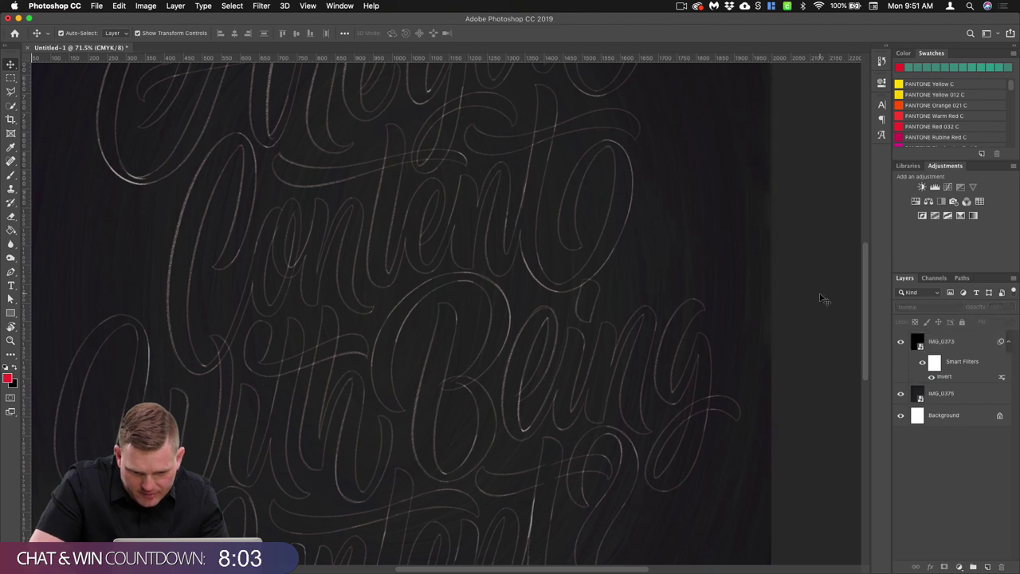
scroll(654, 327, "down", 5)
key("super+plus")
key("super+plus")
key("super+plus")
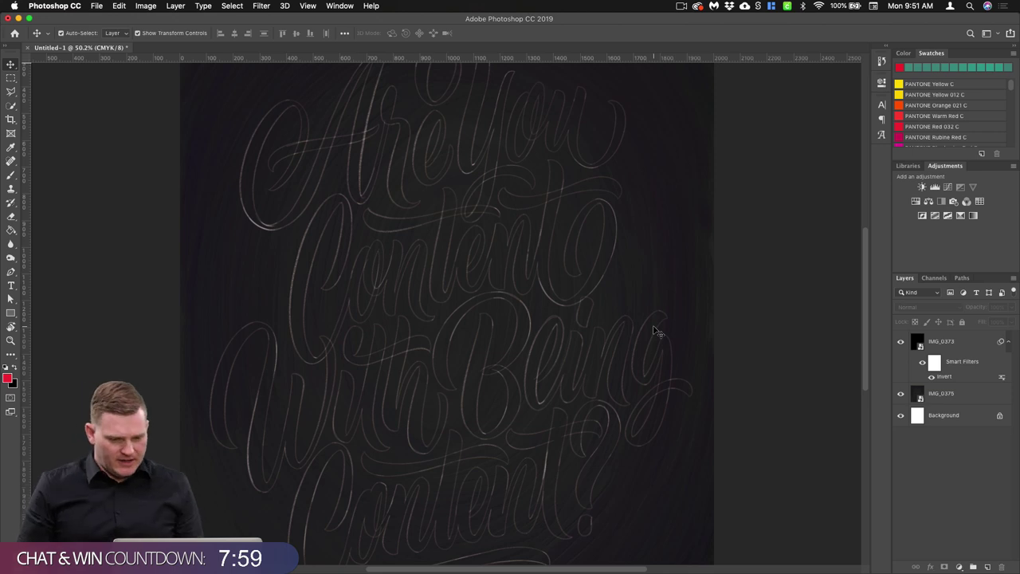
Step: Add a new empty layer directly above the IMG_0375 background layer
left_click(985, 395)
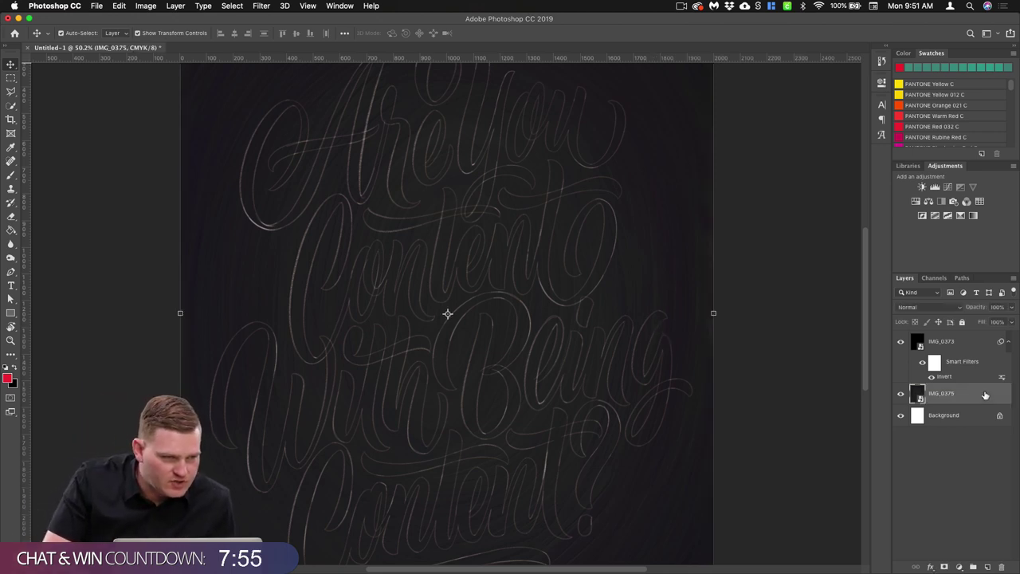
left_click(988, 566)
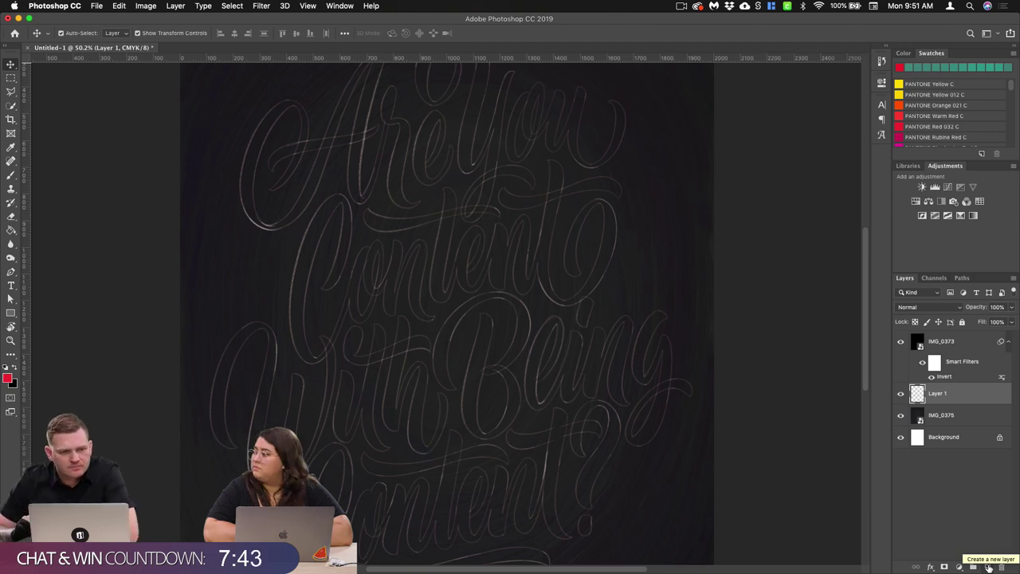
scroll(510, 358, "up", 3)
scroll(521, 358, "up", 5)
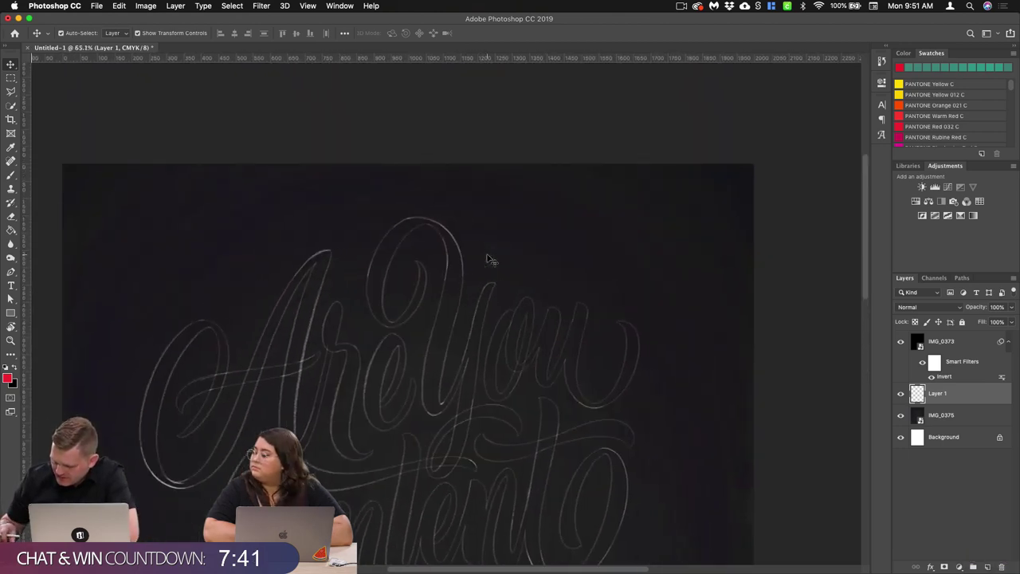
scroll(489, 260, "down", 2)
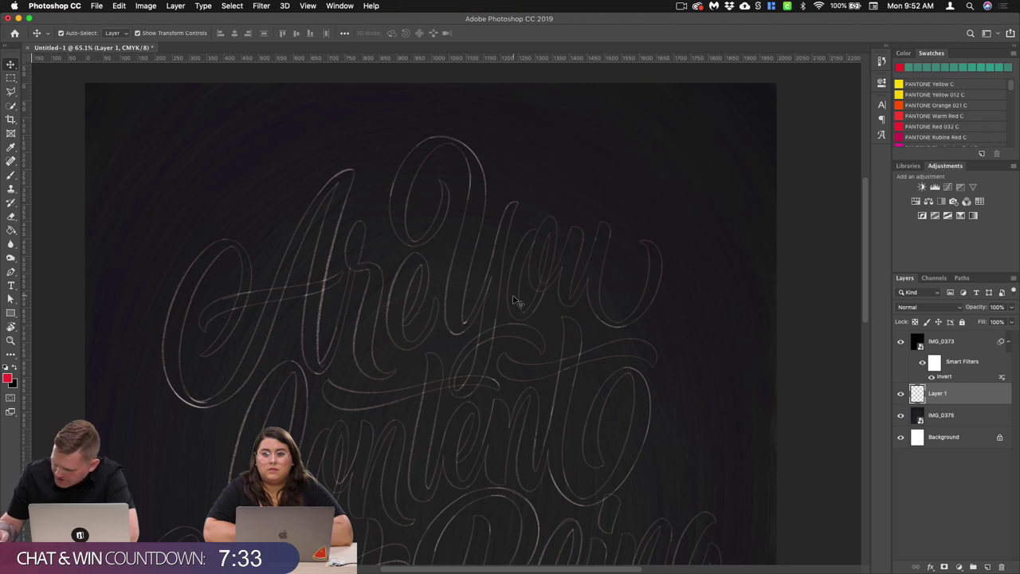
Step: Show the Brushes panel, enlarge it to list more presets, and detach it as a floating panel
left_click(308, 6)
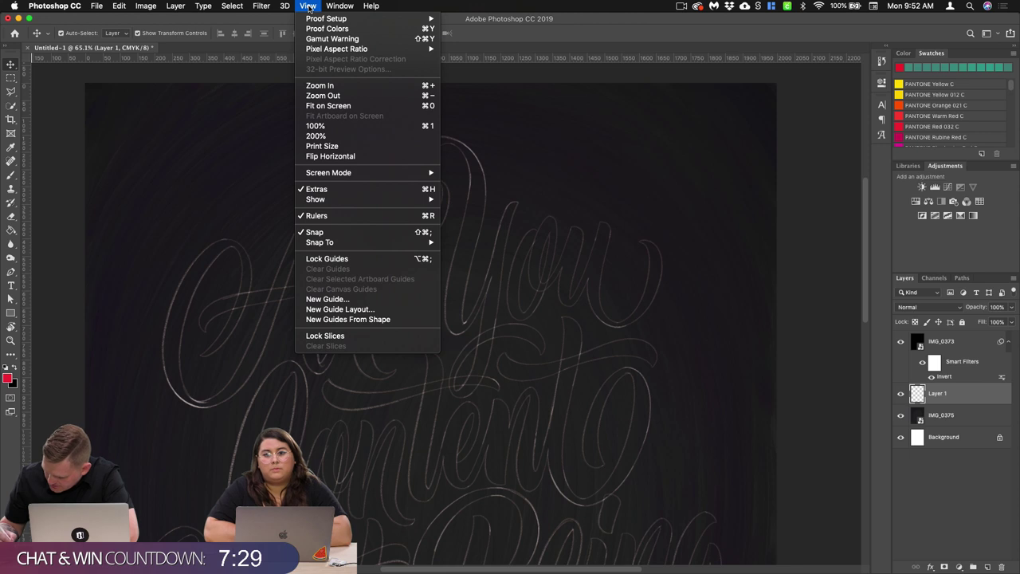
left_click(308, 6)
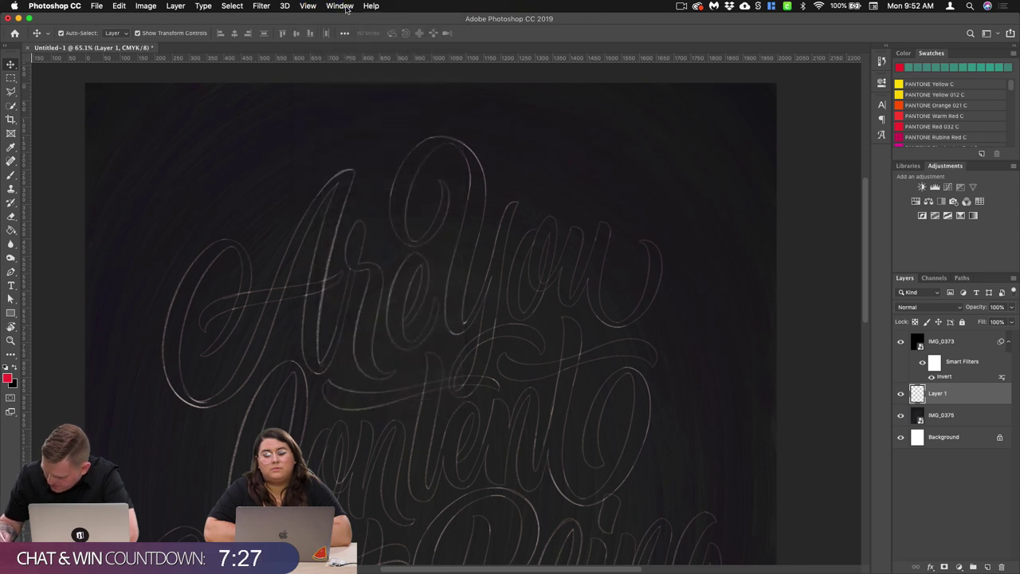
left_click(352, 6)
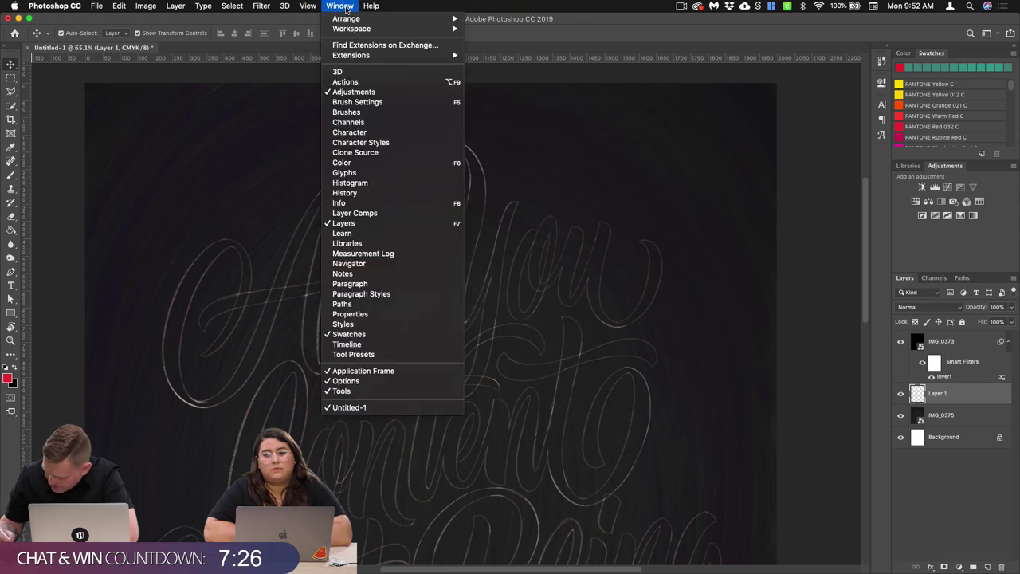
left_click(353, 112)
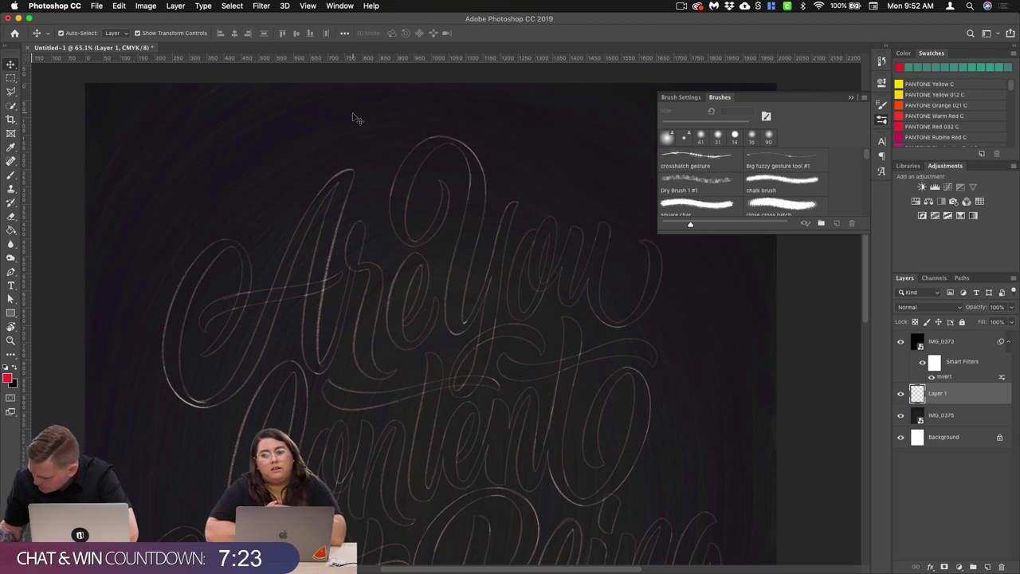
left_click_drag(778, 233, 773, 551)
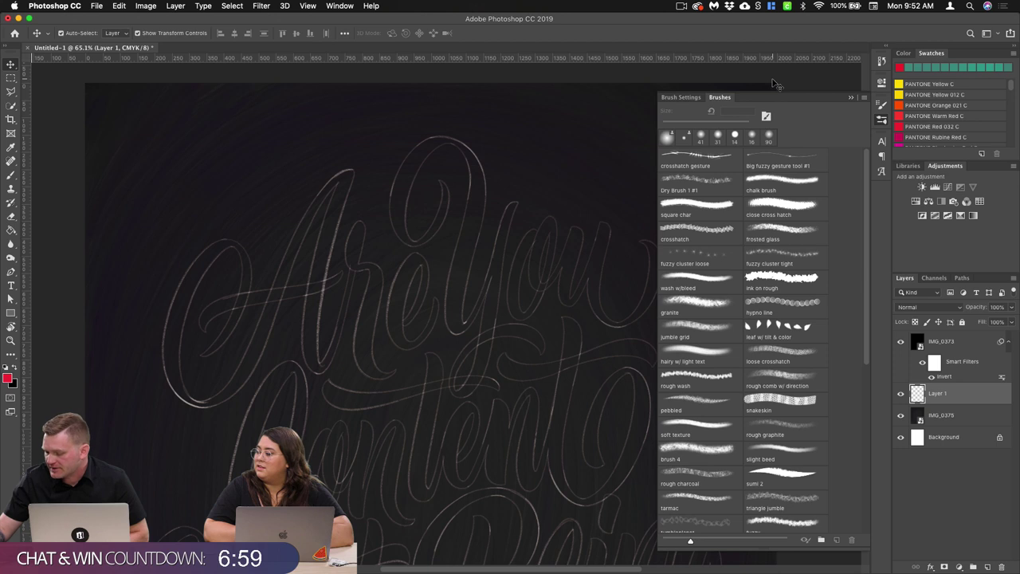
left_click_drag(816, 98, 821, 81)
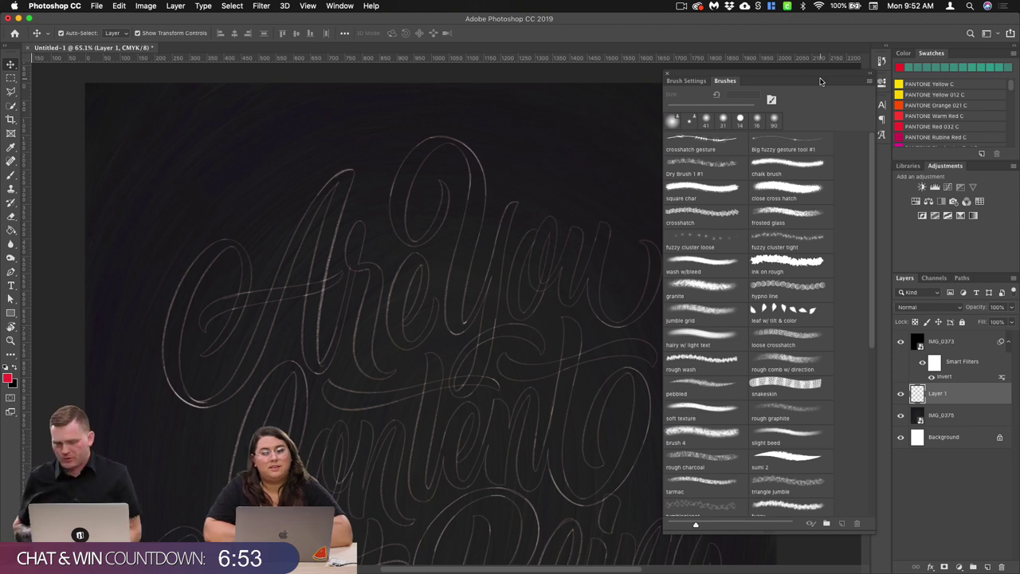
Step: Look through the available brush presets and brush folders for a suitable lettering brush
scroll(425, 306, "right", 3)
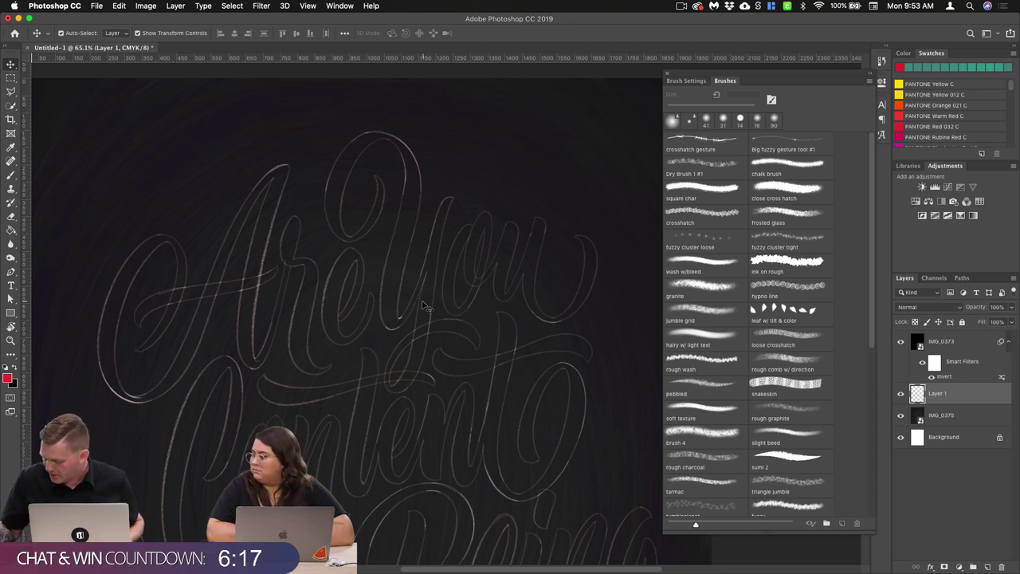
scroll(872, 309, "down", 4)
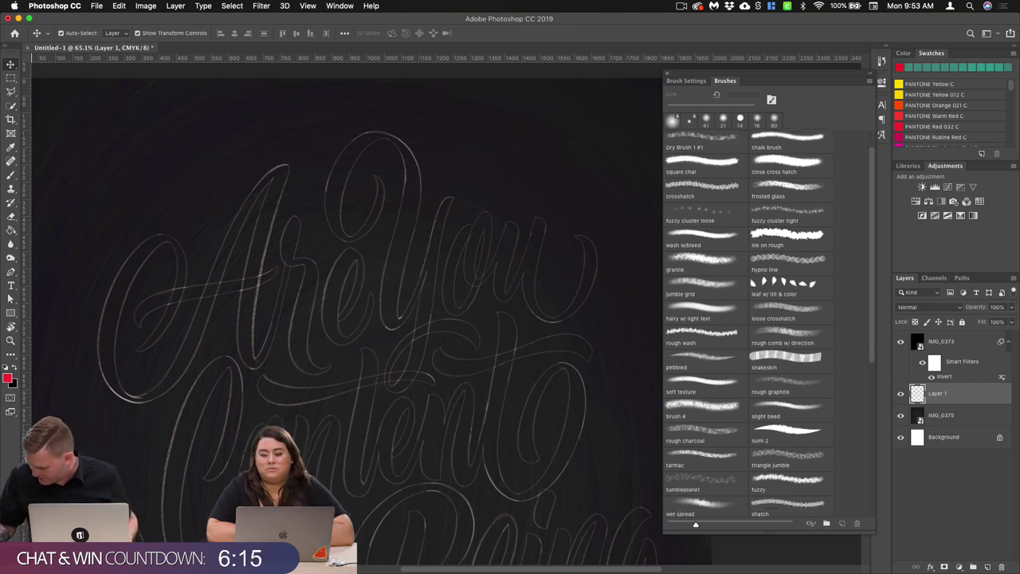
scroll(872, 310, "down", 7)
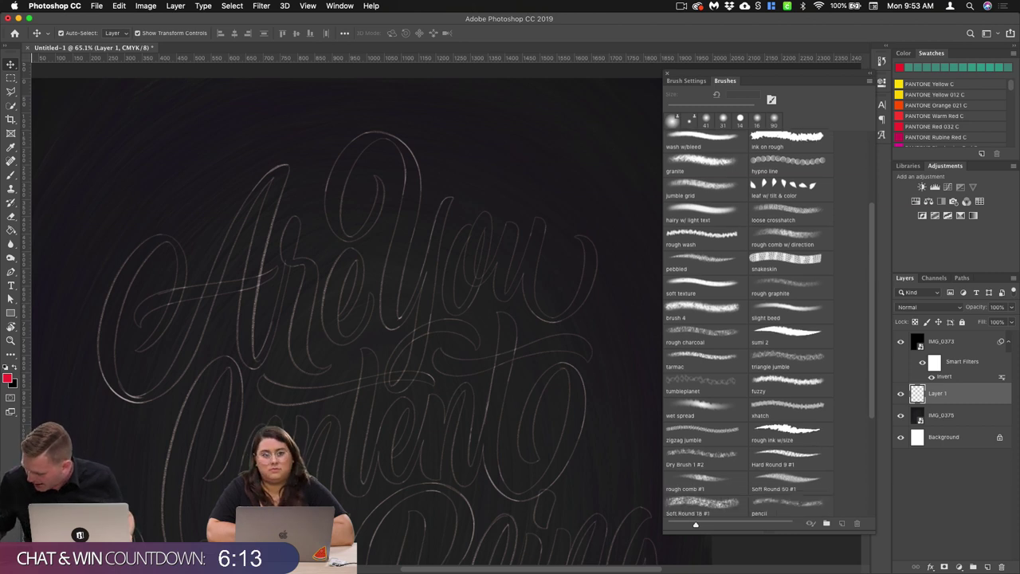
scroll(866, 363, "down", 2)
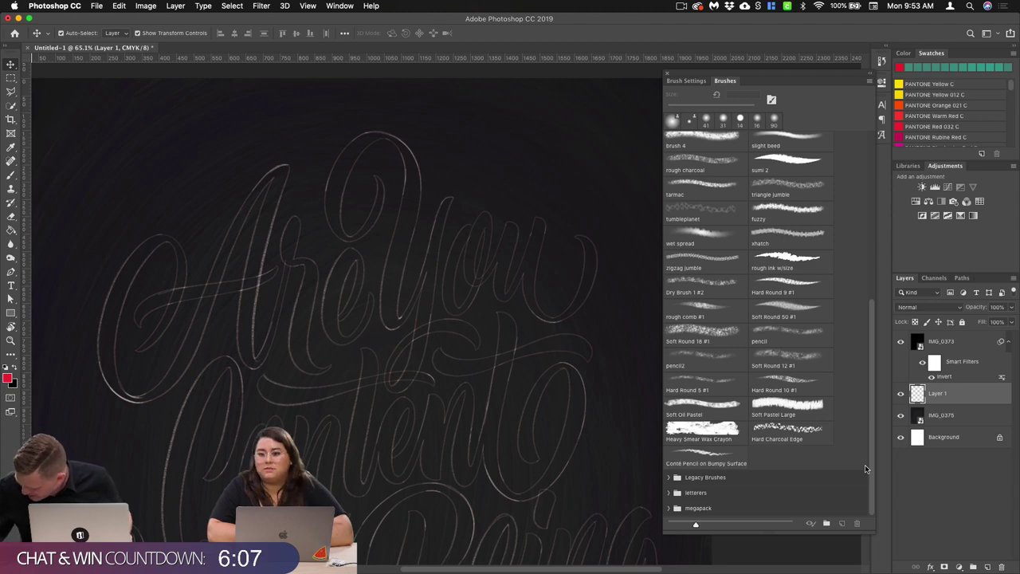
scroll(866, 469, "up", 5)
scroll(865, 469, "down", 5)
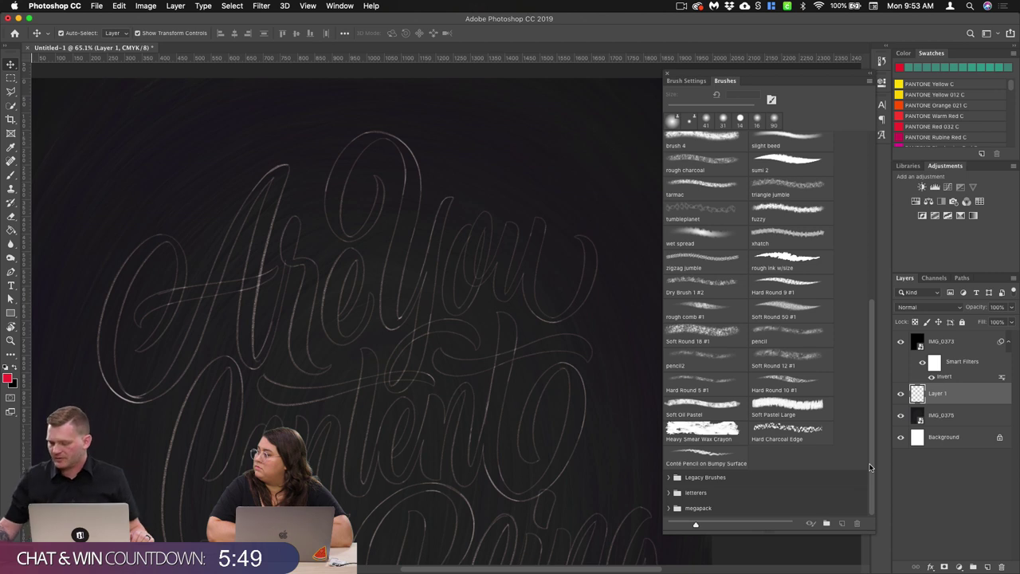
scroll(870, 467, "up", 2)
scroll(872, 465, "down", 2)
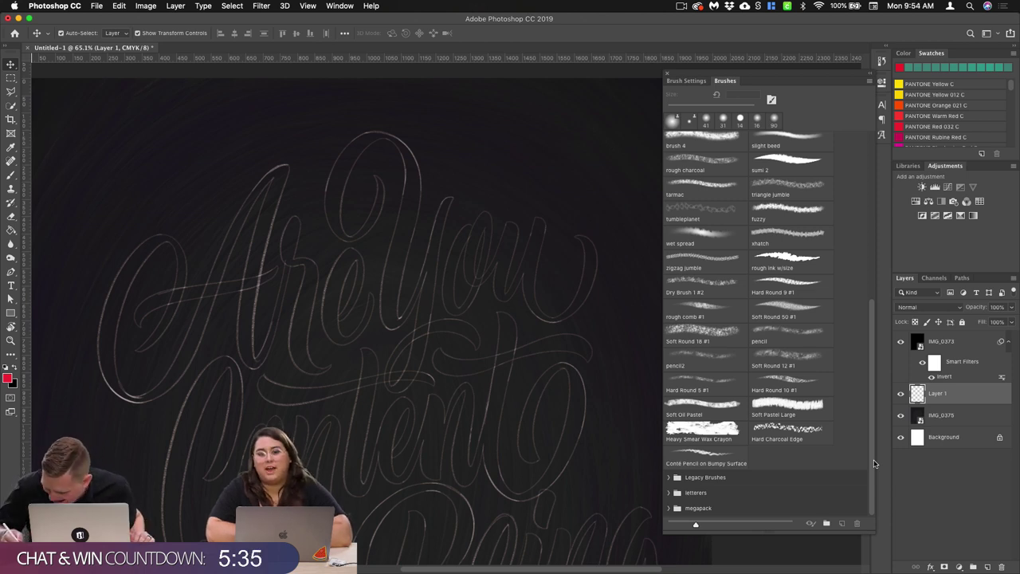
left_click(96, 5)
left_click(121, 8)
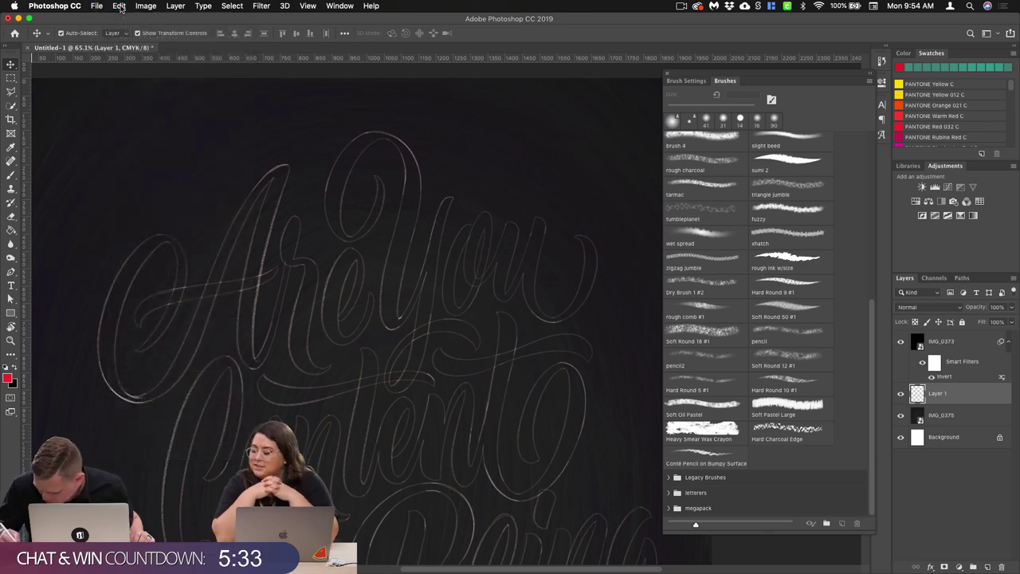
left_click(118, 6)
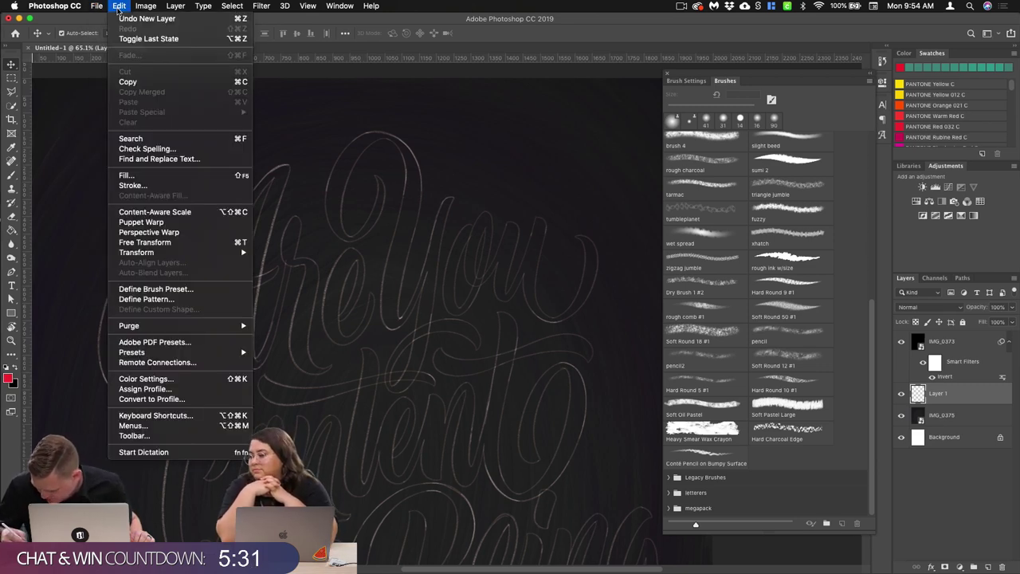
mouse_move(97, 7)
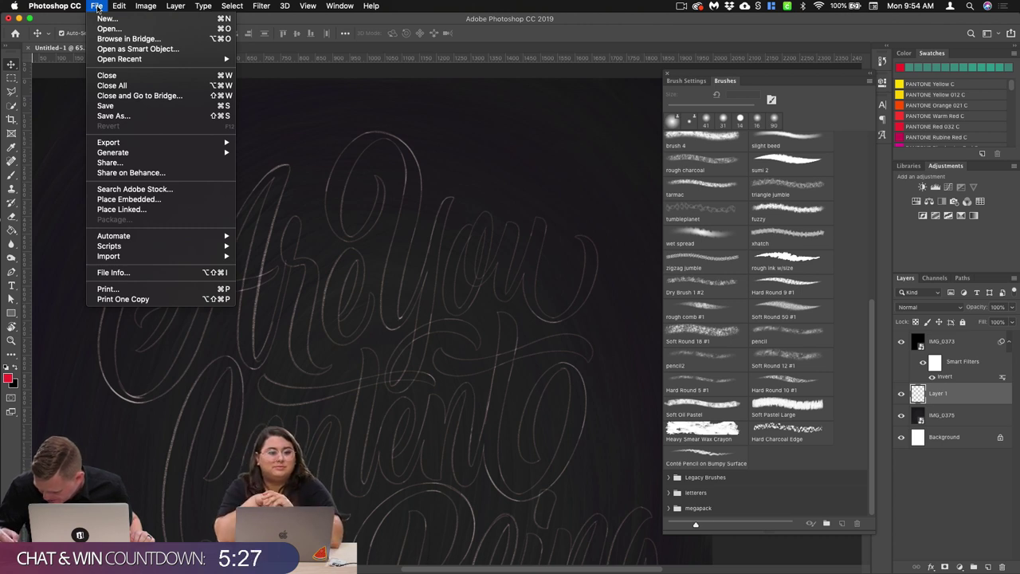
left_click(118, 5)
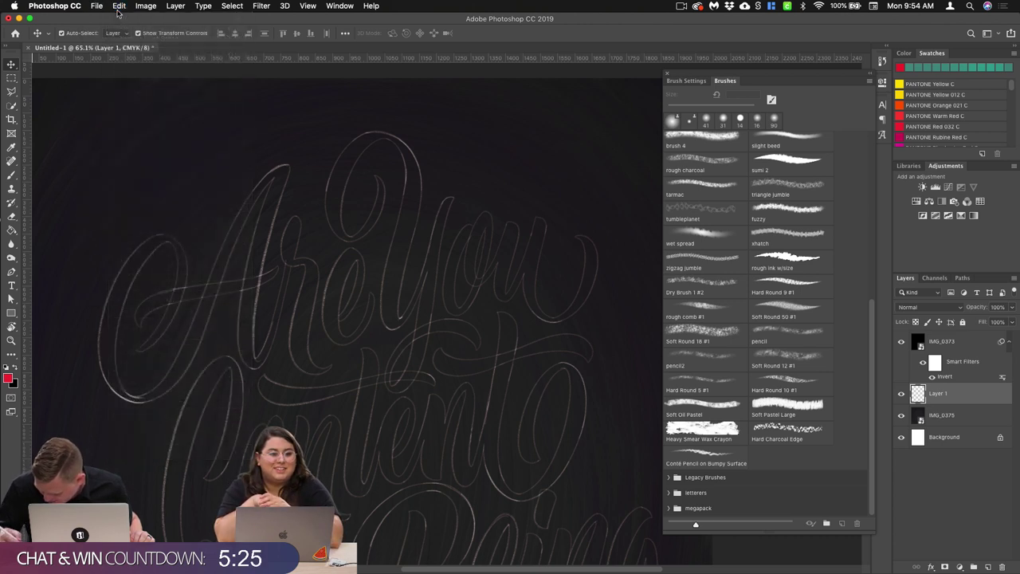
left_click(119, 5)
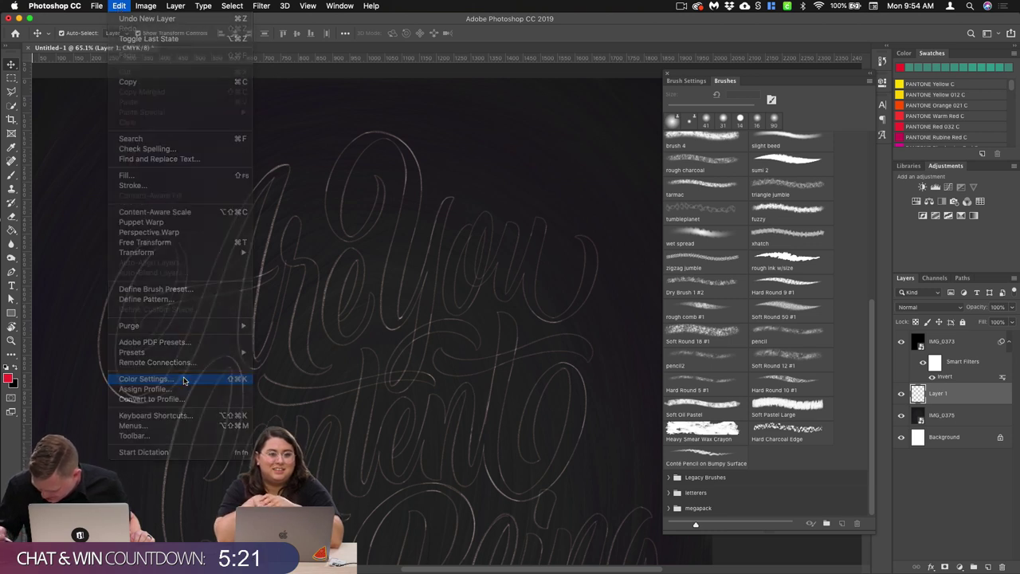
left_click(146, 378)
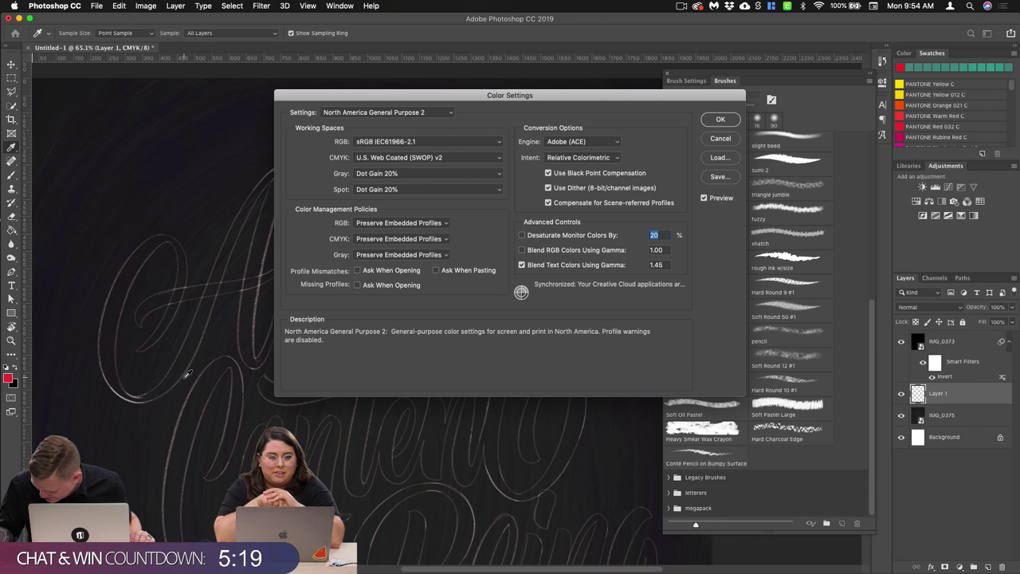
left_click(716, 140)
key("v")
Step: Convert the document from CMYK to RGB Color mode, keeping the layers separate
left_click(118, 6)
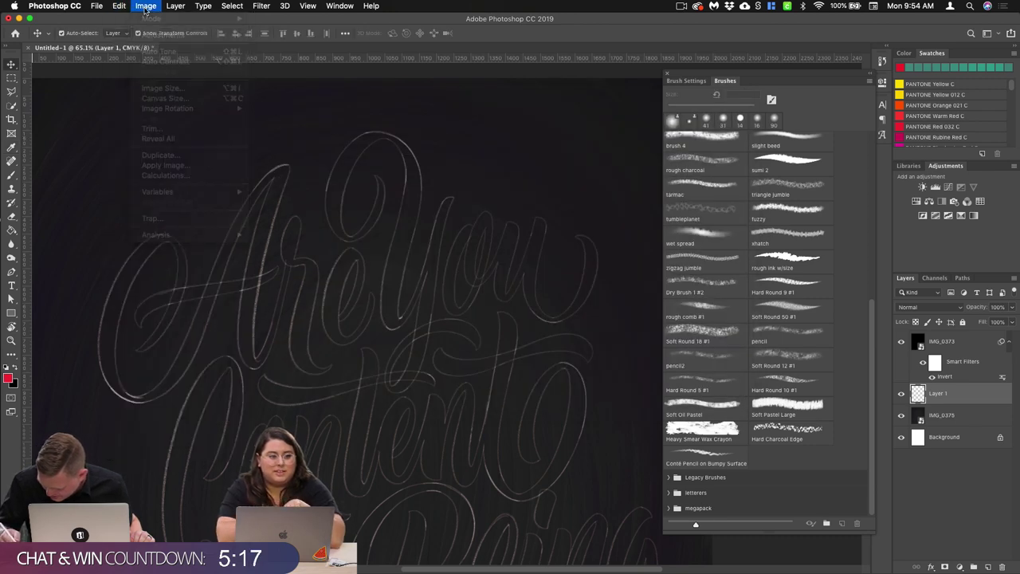
mouse_move(158, 21)
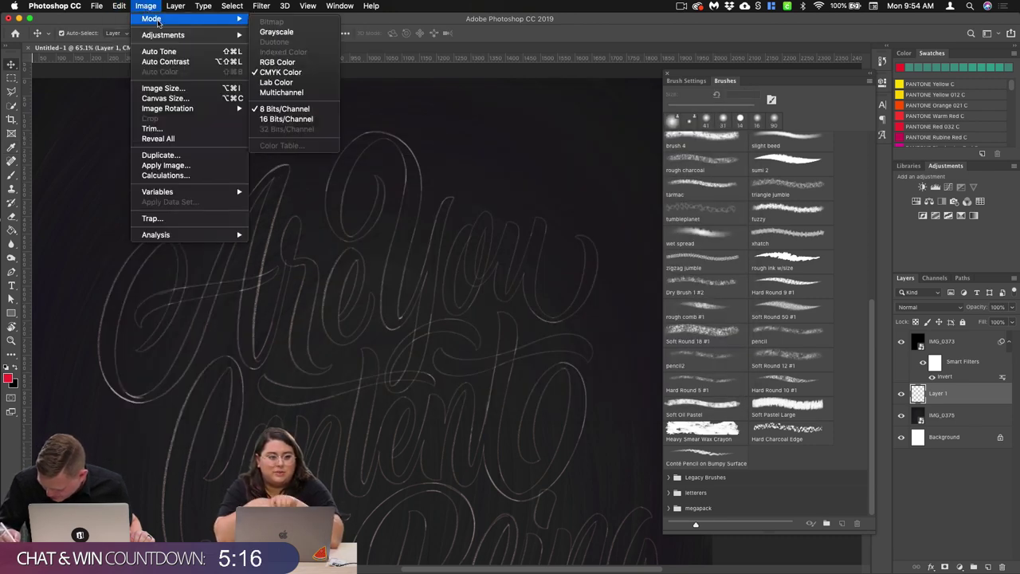
left_click(288, 63)
left_click(470, 198)
left_click(471, 201)
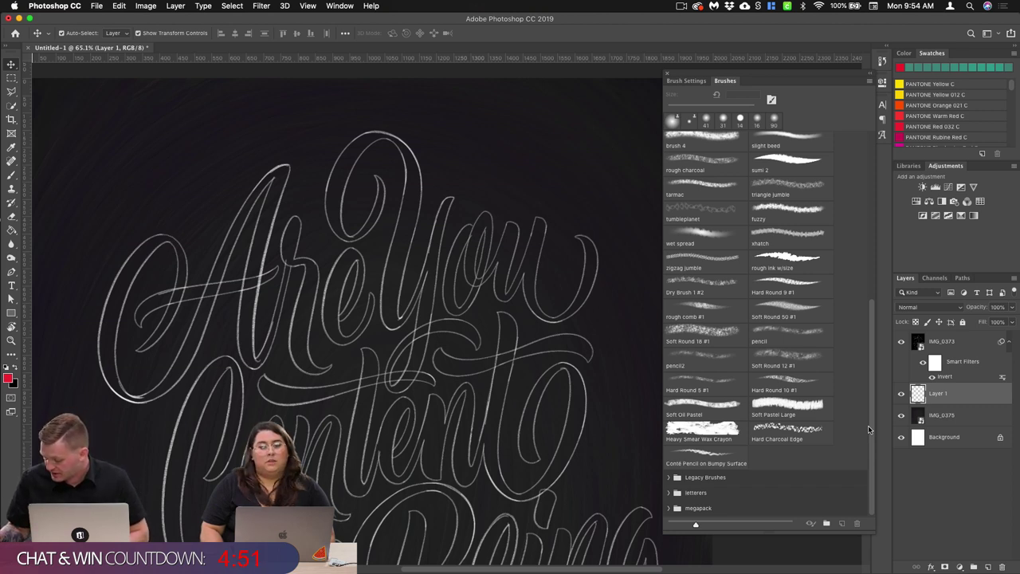
Step: Select the Kyle's Letterers - Pretty Tilt brush from the letterers brush folder
left_click(669, 493)
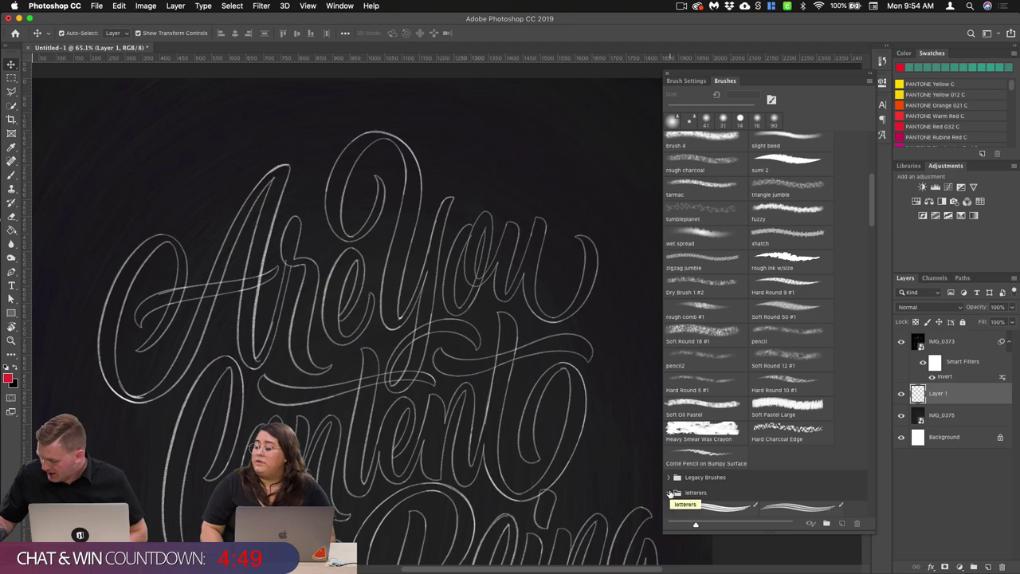
scroll(871, 238, "down", 6)
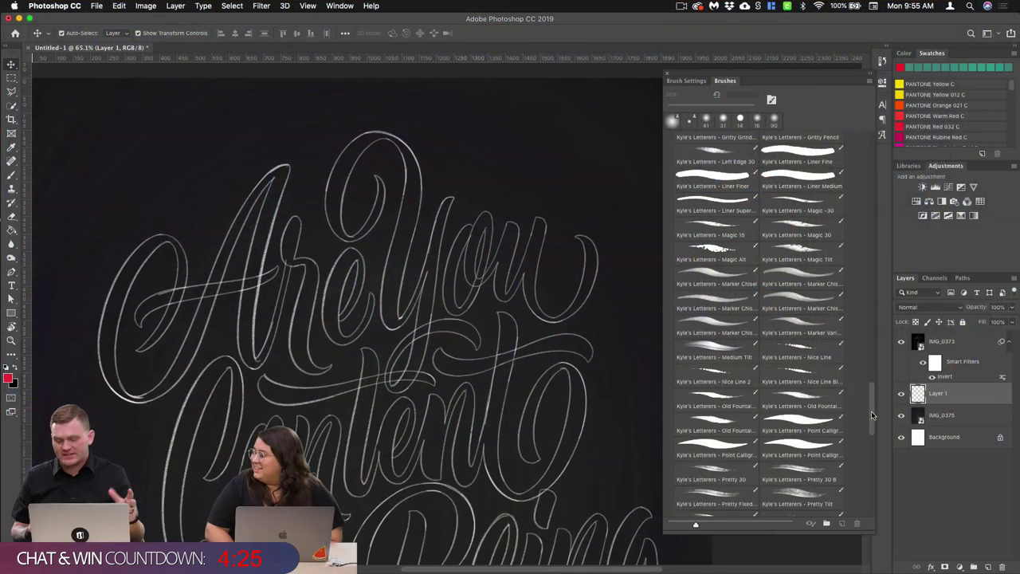
scroll(872, 413, "down", 4)
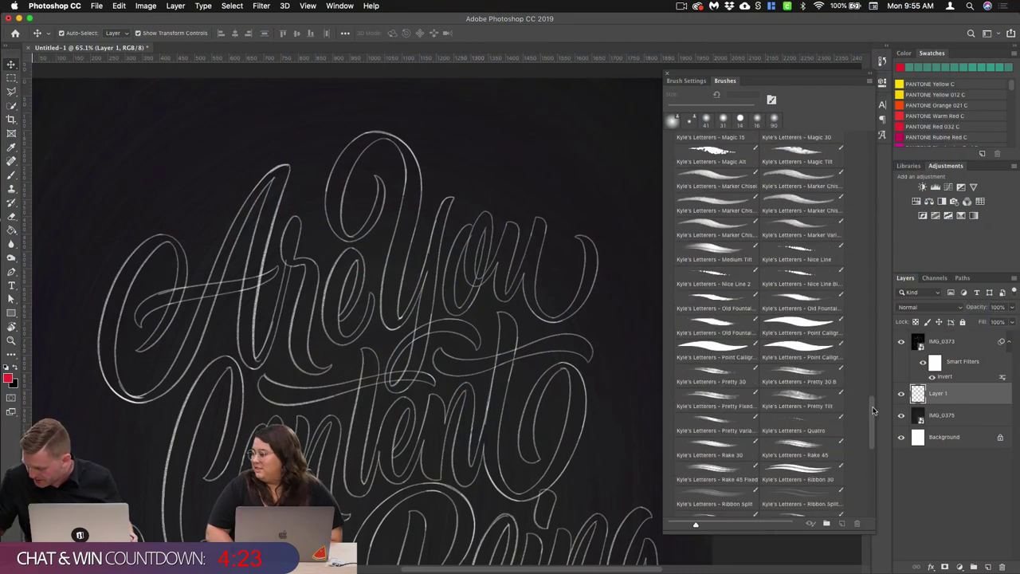
scroll(873, 411, "down", 3)
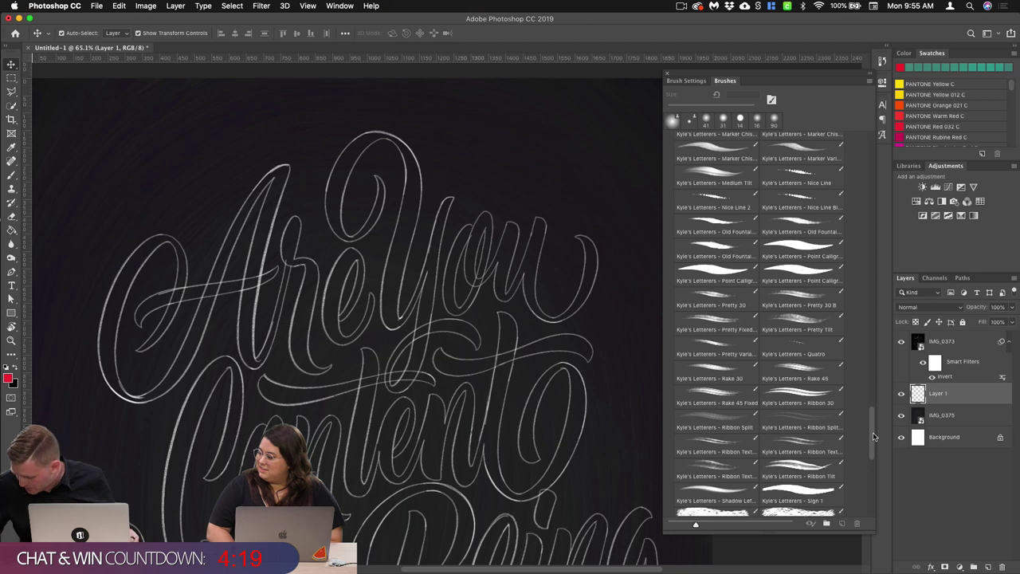
scroll(873, 432, "down", 3)
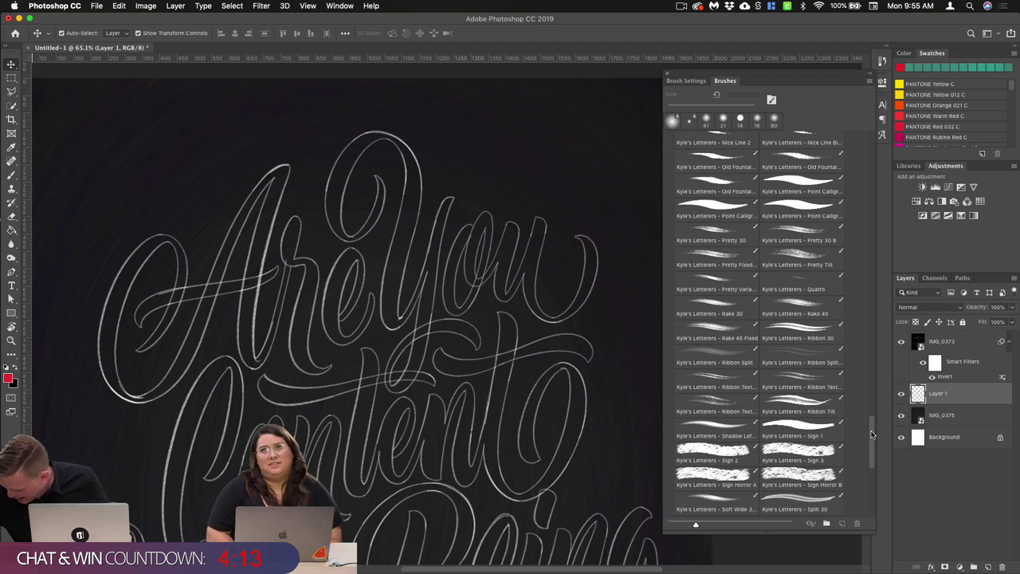
left_click_drag(873, 435, 872, 420)
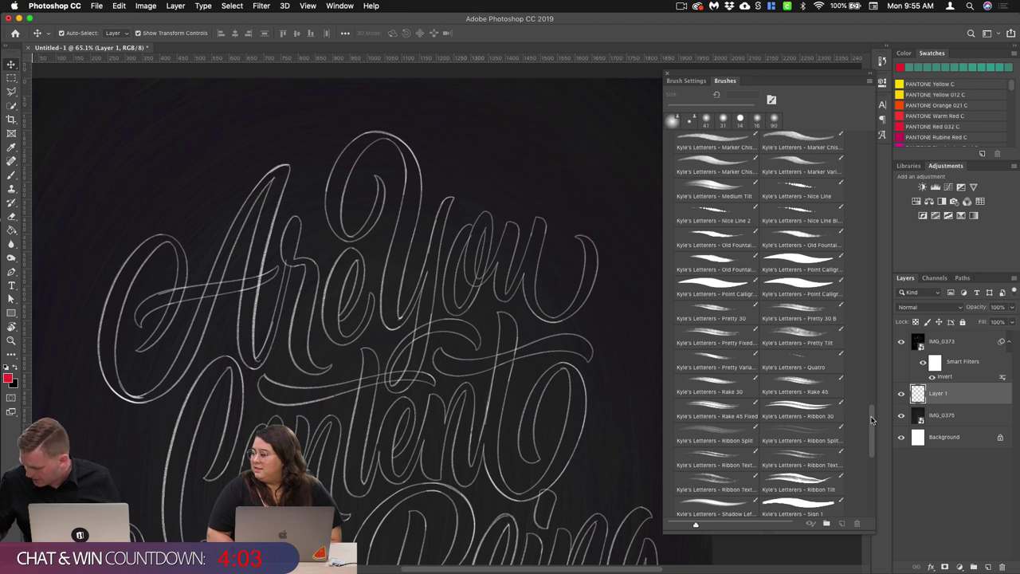
left_click(805, 342)
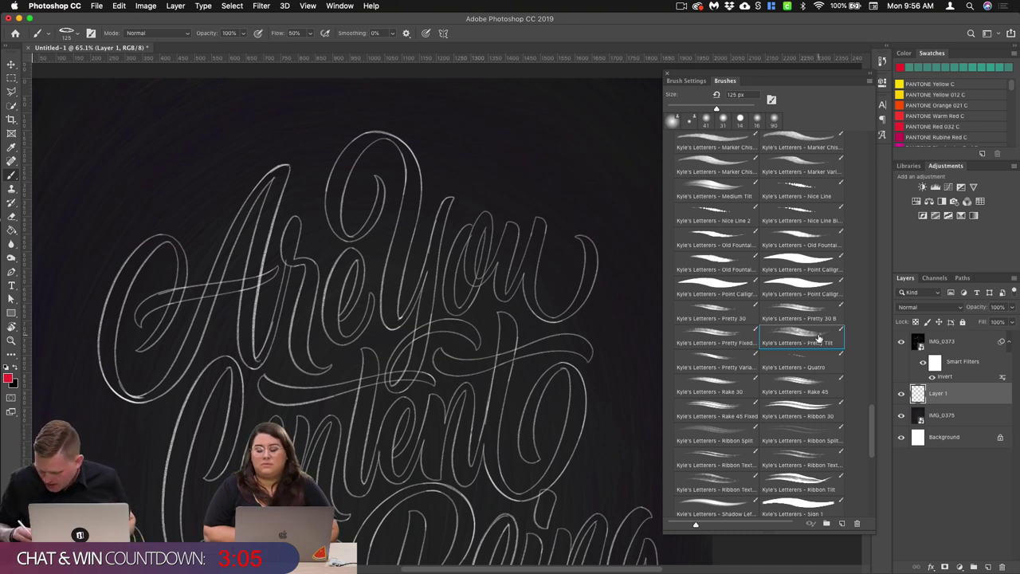
Step: Change the foreground color to white for painting with the lettering brush
left_click(8, 378)
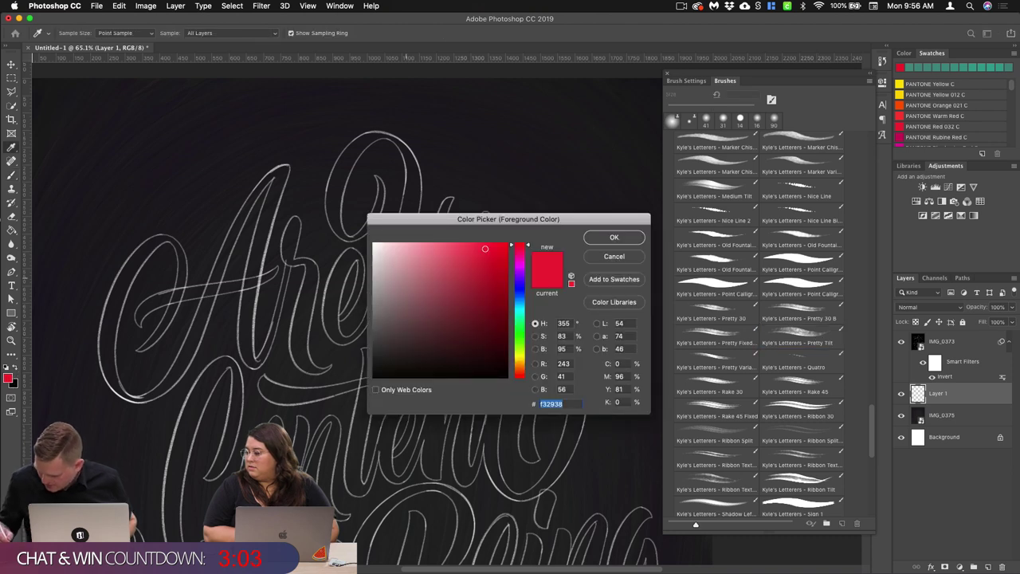
left_click(360, 211)
left_click(615, 238)
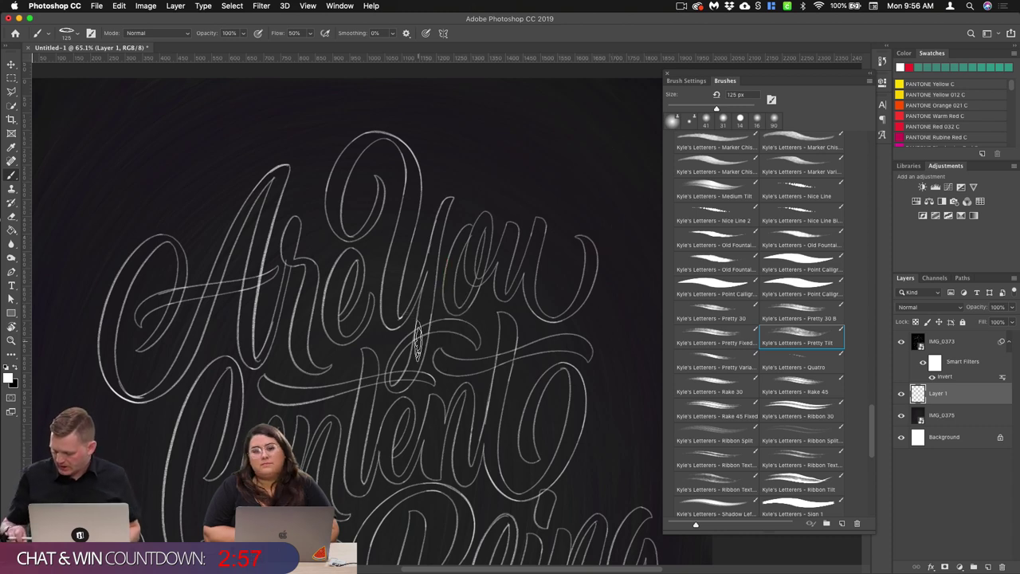
scroll(288, 297, "up", 5)
scroll(269, 273, "left", 7)
scroll(270, 274, "right", 5)
scroll(408, 298, "left", 2)
scroll(408, 299, "right", 1)
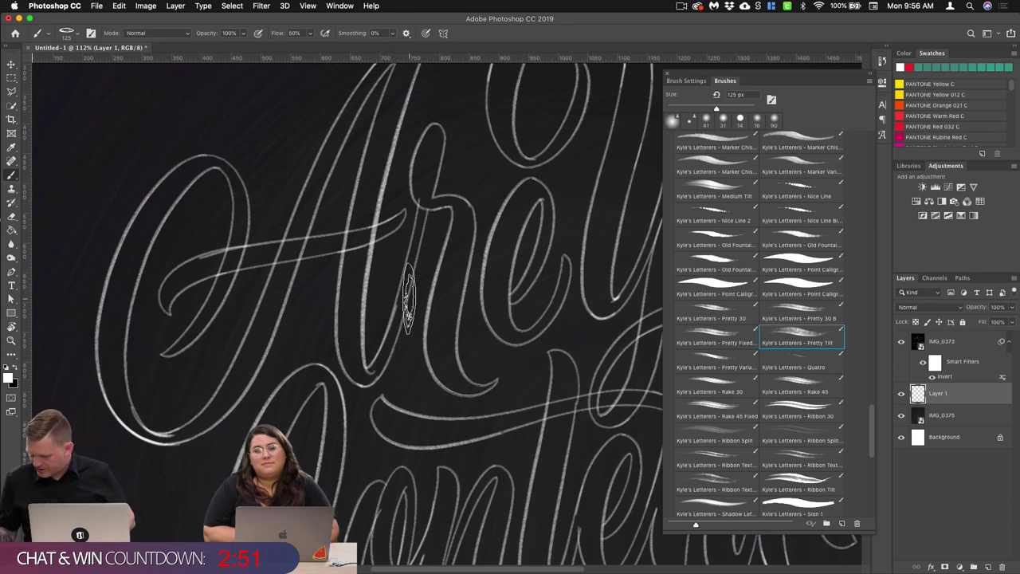
Step: Try a 125 px brush stroke over the right stem of the A and undo it
scroll(408, 299, "up", 3)
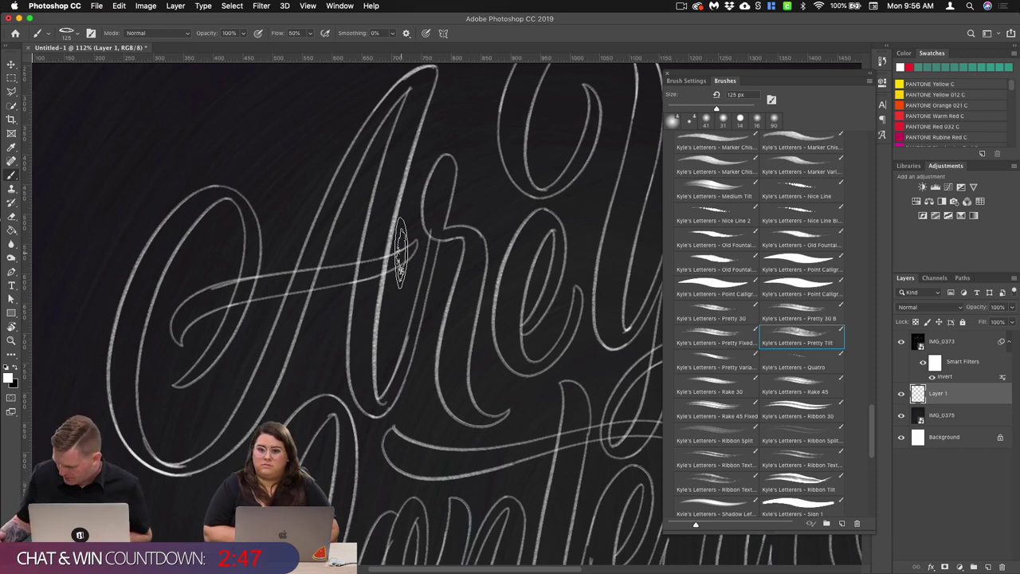
left_click(405, 129)
left_click_drag(407, 132, 371, 293)
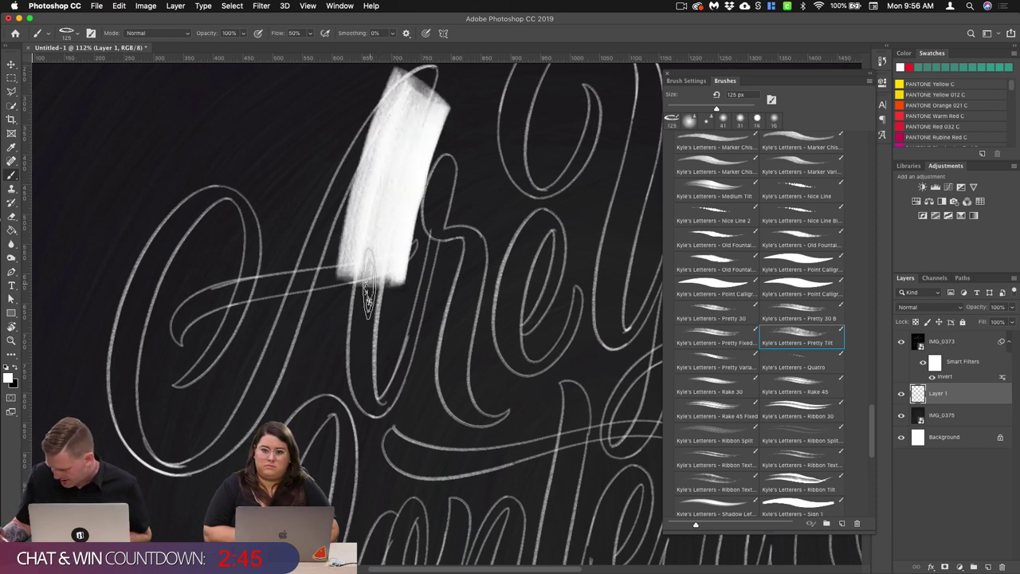
key("super+z")
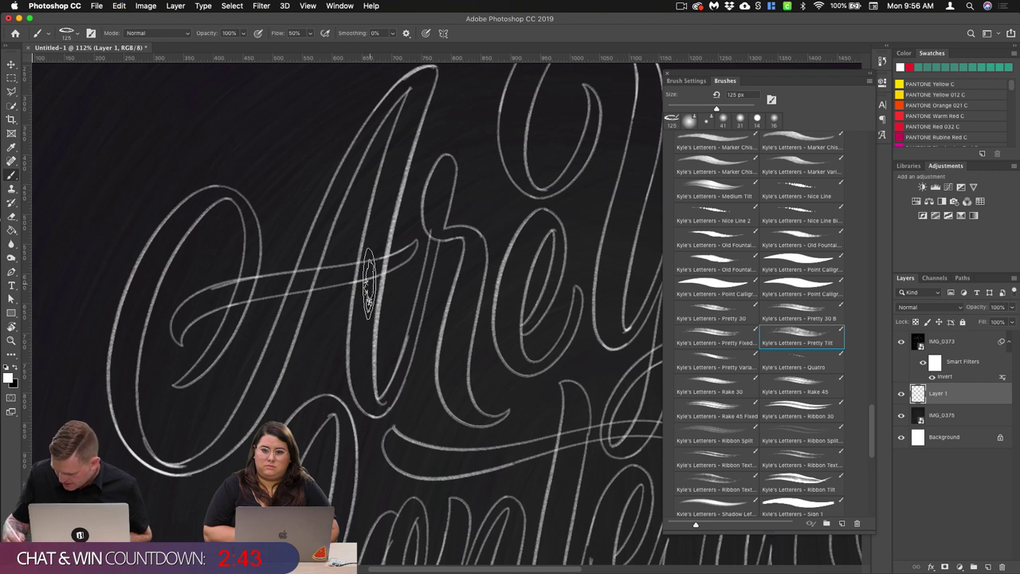
Step: Try a 73 px brush on both stems of the A, undoing each test stroke
left_click(73, 33)
left_click_drag(97, 67, 84, 67)
left_click(76, 32)
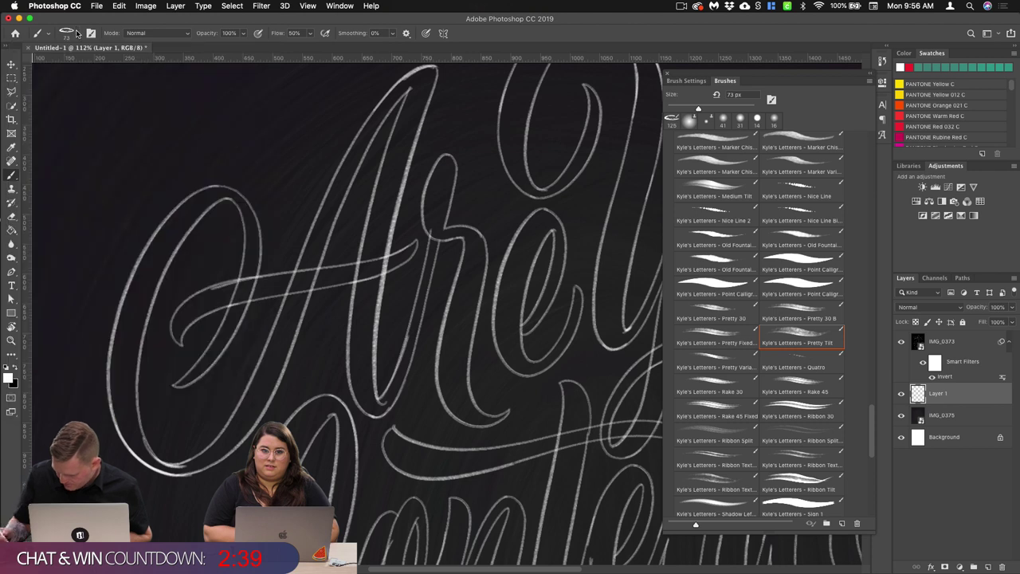
left_click_drag(419, 69, 323, 215)
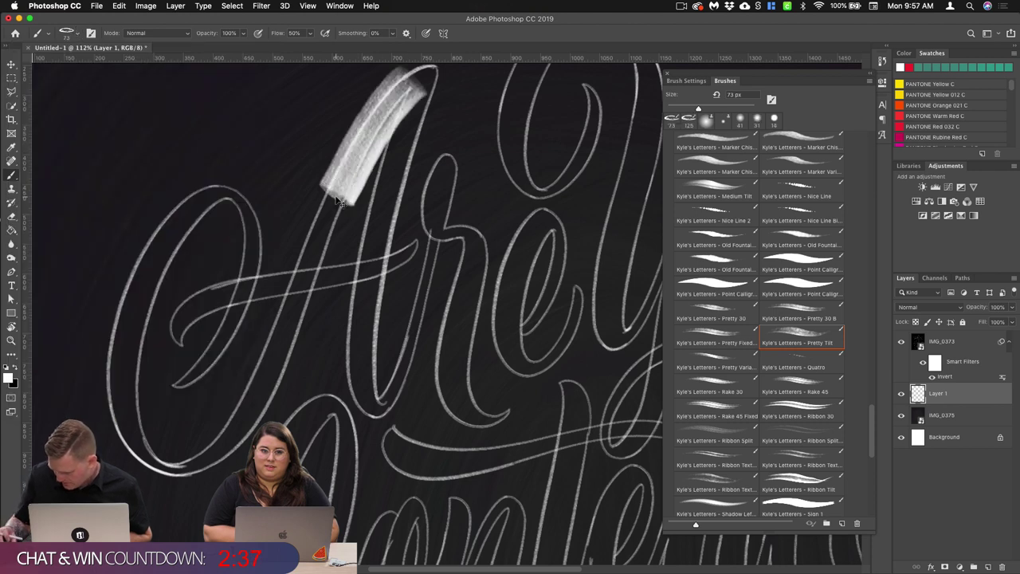
key("super+z")
mouse_move(422, 70)
left_mouse_down()
mouse_move(358, 365)
mouse_move(369, 411)
left_mouse_up()
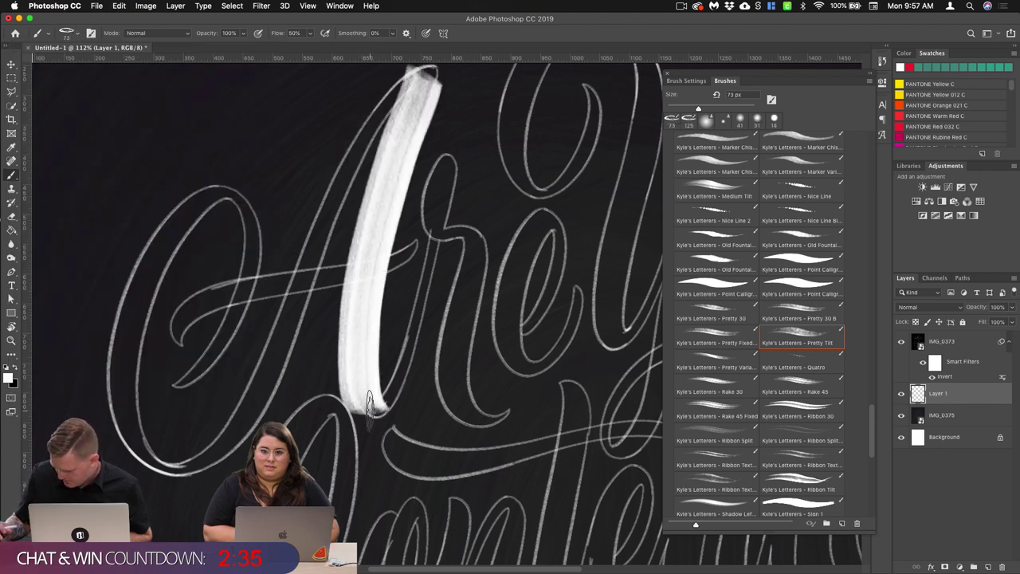
key("super+z")
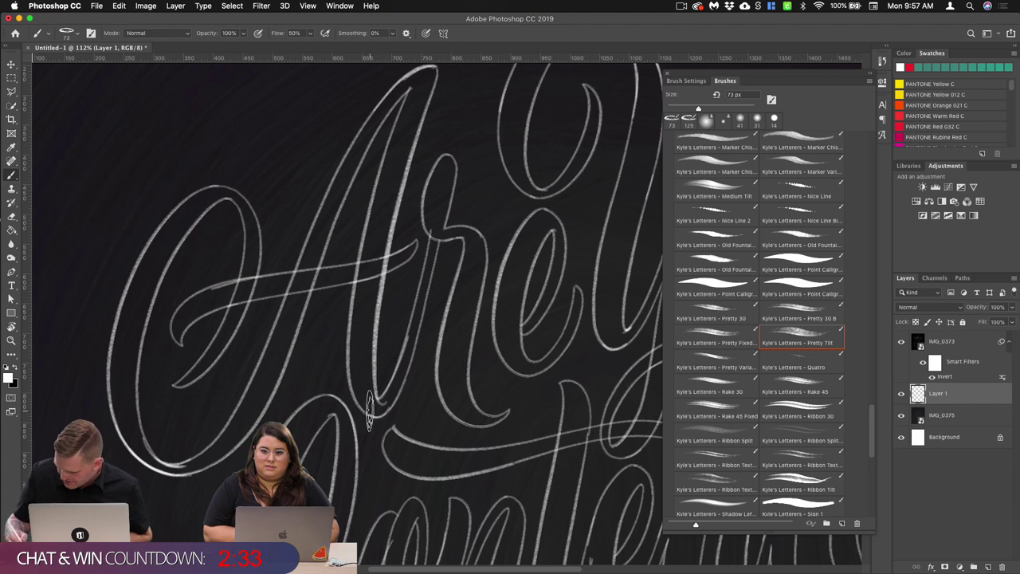
Step: Set the brush size to 34 px and paint the right stem of the A with overlapping strokes
left_click(76, 35)
left_click(76, 38)
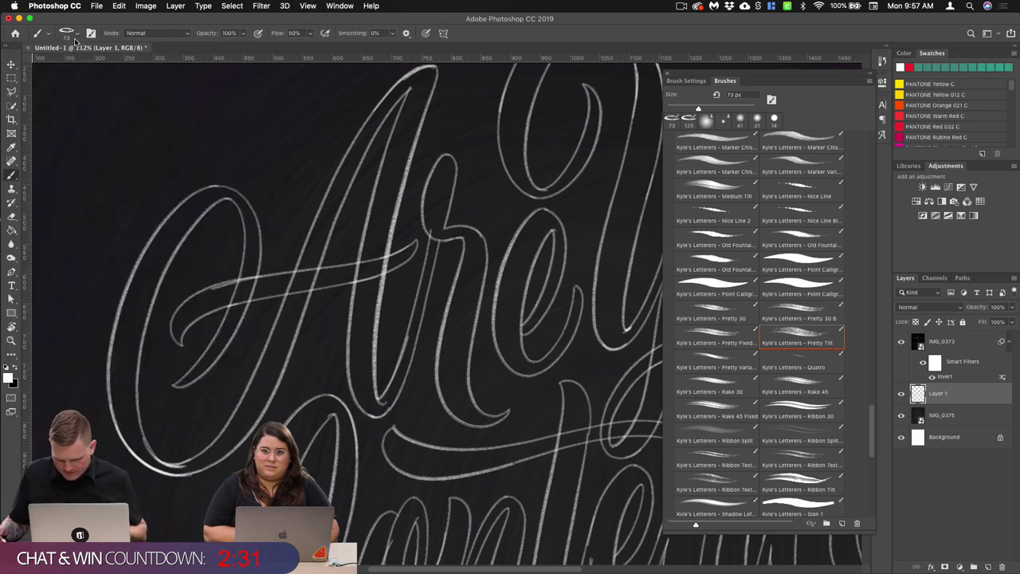
left_click_drag(421, 287, 400, 299, "ctrl+alt")
mouse_move(422, 72)
left_mouse_down()
mouse_move(368, 261)
mouse_move(356, 340)
mouse_move(364, 393)
left_mouse_up()
mouse_move(425, 74)
left_mouse_down()
mouse_move(373, 249)
mouse_move(358, 359)
mouse_move(367, 399)
mouse_move(383, 409)
left_mouse_up()
mouse_move(427, 72)
left_mouse_down()
mouse_move(392, 151)
mouse_move(363, 335)
mouse_move(351, 349)
mouse_move(357, 399)
mouse_move(381, 413)
left_mouse_up()
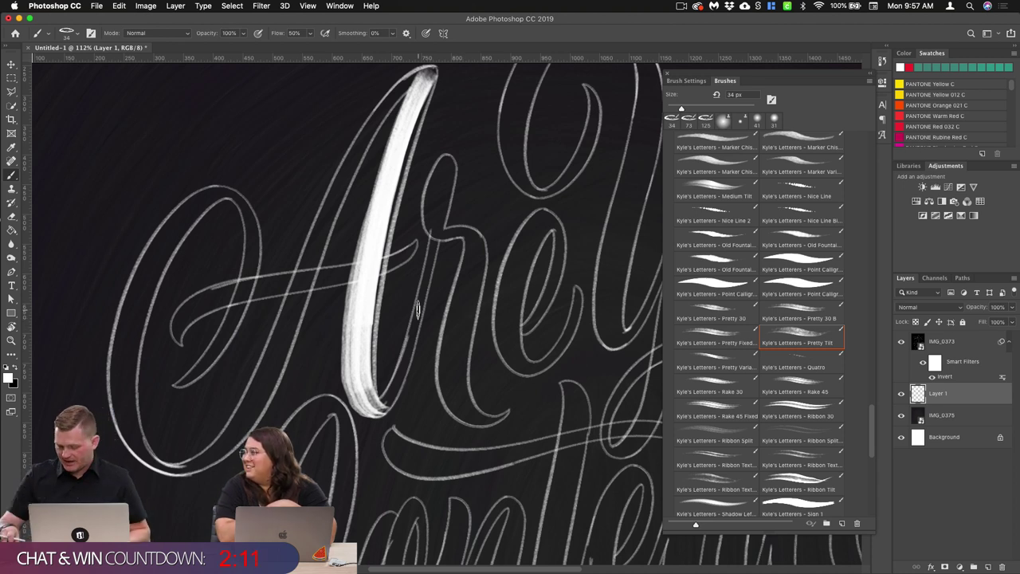
Step: Paint the A's left diagonal stem from the apex down to the curve at its foot, layering several strokes
scroll(418, 309, "up", 2)
mouse_move(437, 86)
left_mouse_down()
mouse_move(397, 118)
mouse_move(342, 209)
mouse_move(258, 402)
left_mouse_up()
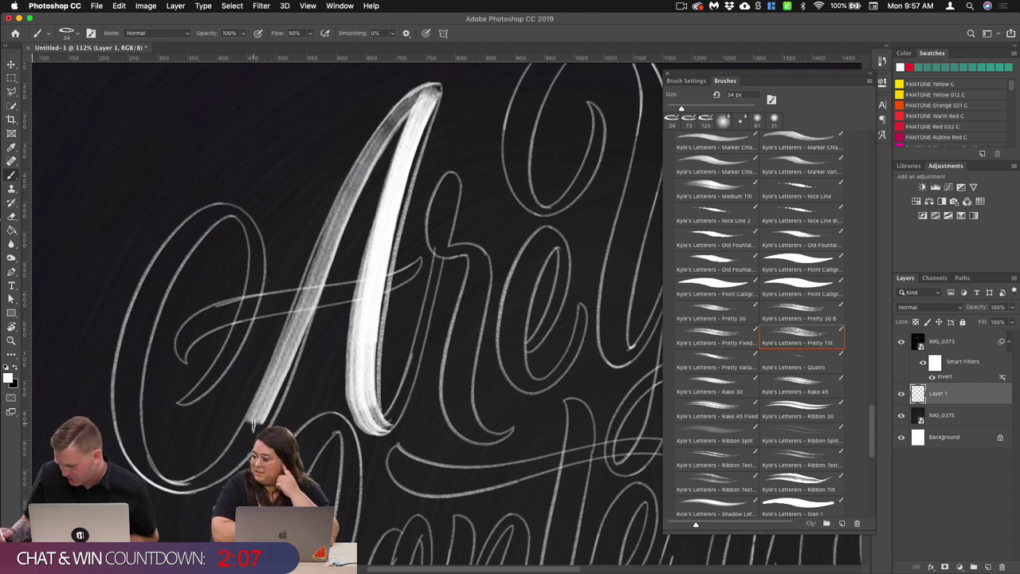
mouse_move(437, 86)
left_mouse_down()
mouse_move(341, 206)
mouse_move(228, 456)
mouse_move(177, 487)
left_mouse_up()
mouse_move(437, 86)
left_mouse_down()
mouse_move(385, 128)
mouse_move(243, 431)
left_mouse_up()
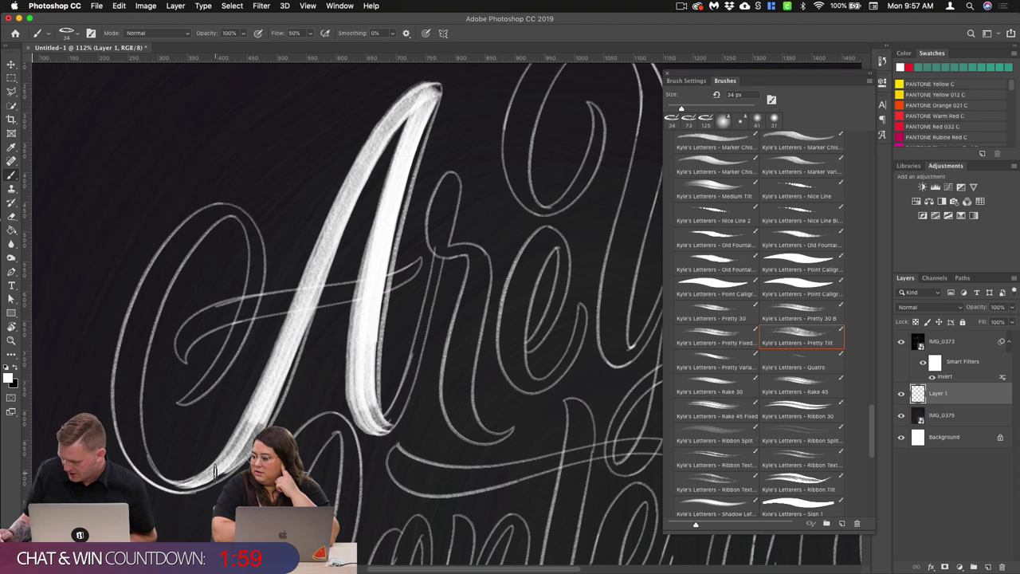
mouse_move(438, 88)
left_mouse_down()
mouse_move(418, 99)
mouse_move(425, 93)
left_mouse_up()
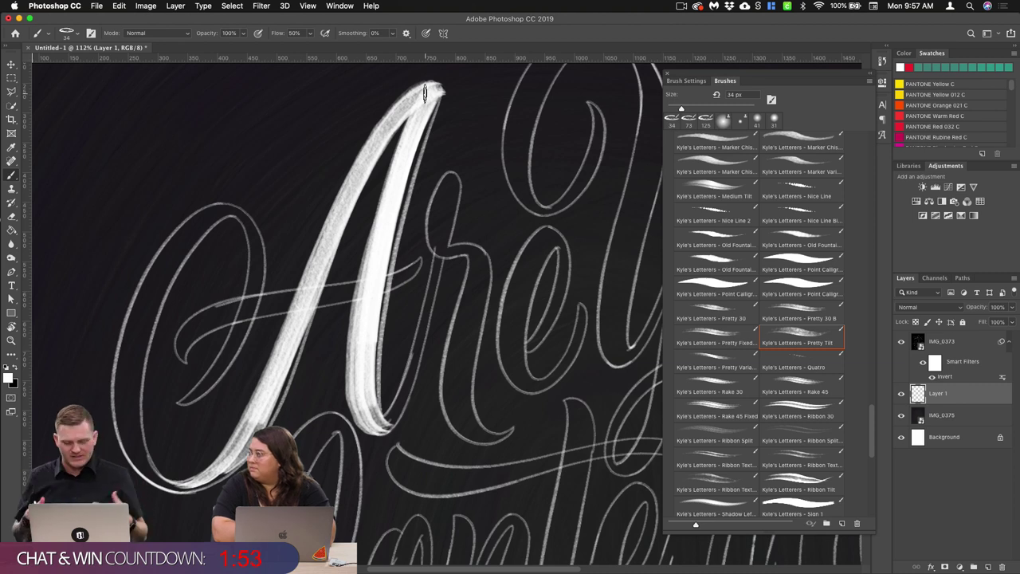
scroll(463, 307, "left", 3)
scroll(462, 308, "down", 2)
mouse_move(461, 198)
left_mouse_down()
mouse_move(430, 303)
mouse_move(408, 341)
left_mouse_up()
mouse_move(448, 239)
left_mouse_down()
mouse_move(407, 341)
mouse_move(363, 395)
mouse_move(319, 409)
left_mouse_up()
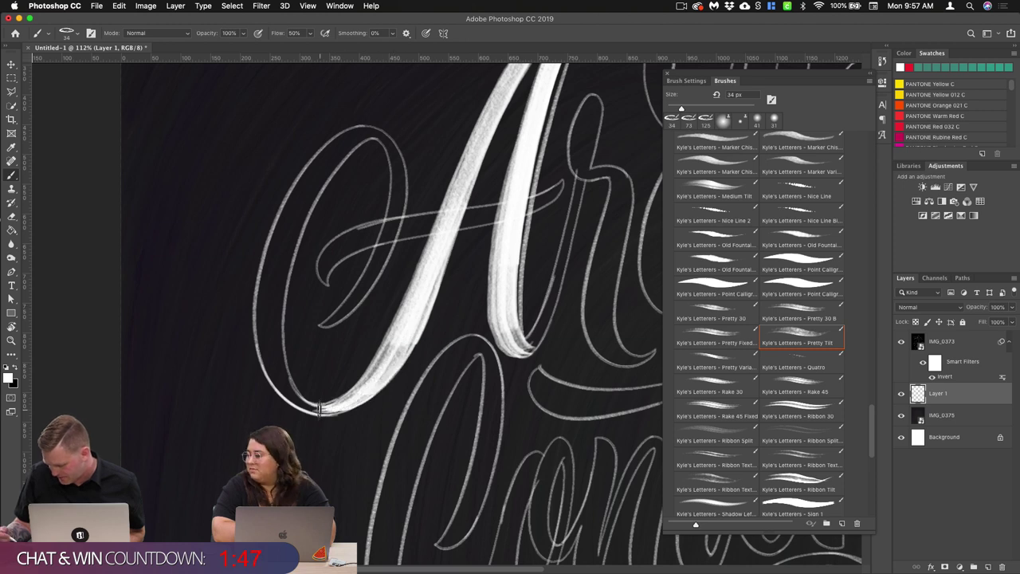
Step: Paint the thick outer curve of the A's left loop, joining it to the foot of the diagonal stem
scroll(461, 309, "up", 3)
scroll(460, 309, "right", 2)
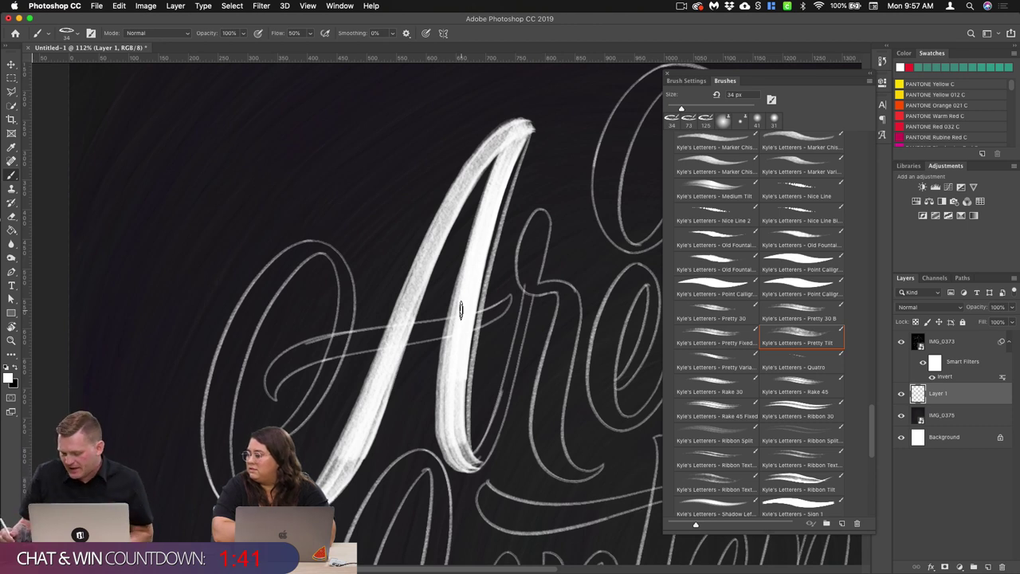
mouse_move(313, 248)
left_mouse_down()
mouse_move(239, 342)
mouse_move(221, 431)
mouse_move(263, 299)
left_mouse_up()
mouse_move(286, 266)
left_mouse_down()
mouse_move(226, 371)
mouse_move(215, 434)
left_mouse_up()
mouse_move(260, 277)
left_mouse_down()
mouse_move(218, 367)
mouse_move(214, 498)
left_mouse_up()
mouse_move(232, 375)
left_mouse_down()
mouse_move(211, 451)
mouse_move(221, 495)
left_mouse_up()
mouse_move(252, 327)
left_mouse_down()
mouse_move(223, 449)
mouse_move(228, 483)
left_mouse_up()
mouse_move(322, 243)
left_mouse_down()
mouse_move(303, 244)
mouse_move(324, 248)
mouse_move(307, 250)
mouse_move(243, 316)
mouse_move(215, 391)
mouse_move(208, 451)
mouse_move(221, 488)
left_mouse_up()
left_click_drag(489, 436, 383, 380)
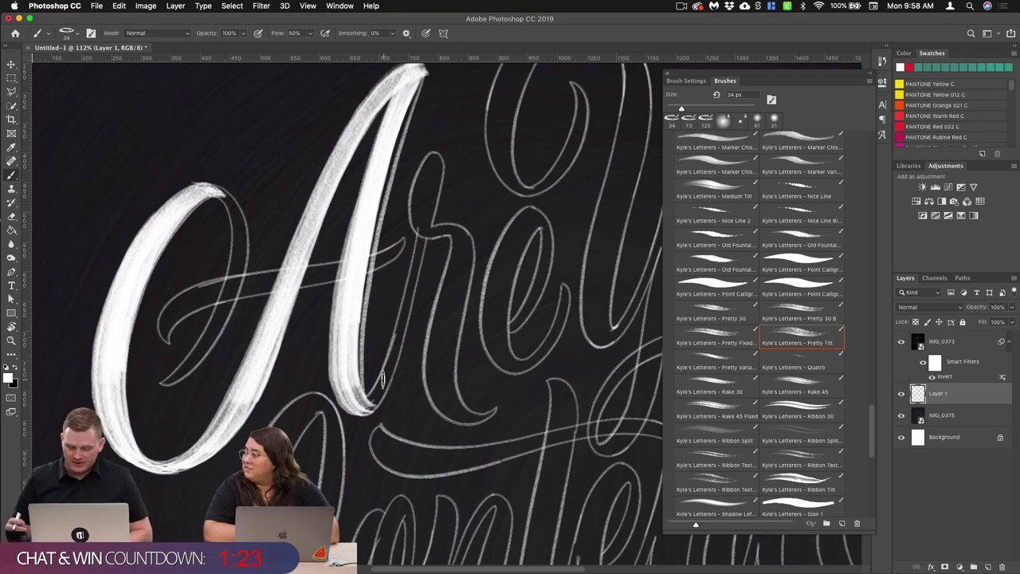
Step: Paint the tapered inner tail of the A's loop and fill out the outer edge of its right stem
mouse_move(204, 188)
left_mouse_down()
mouse_move(238, 205)
mouse_move(247, 239)
mouse_move(204, 347)
mouse_move(165, 382)
left_mouse_up()
mouse_move(223, 190)
left_mouse_down()
mouse_move(232, 292)
mouse_move(167, 381)
left_mouse_up()
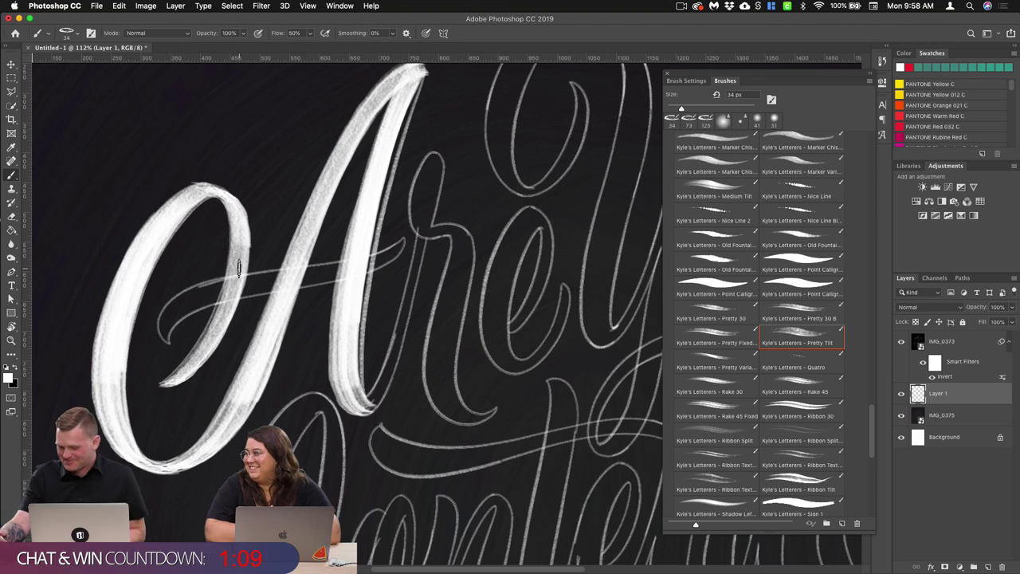
mouse_move(421, 73)
left_mouse_down()
mouse_move(365, 313)
mouse_move(355, 391)
mouse_move(372, 405)
left_mouse_up()
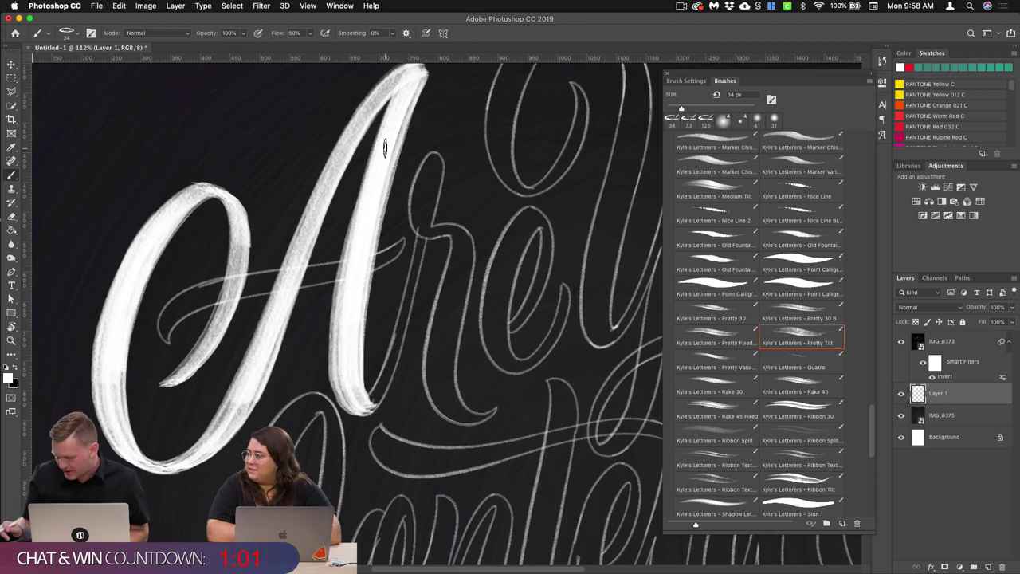
Step: Rotate the canvas to a comfortable angle and paint the A's crossbar across both stems
scroll(358, 339, "up", 3)
scroll(359, 339, "up", 2)
left_click_drag(389, 517, 426, 293)
scroll(478, 319, "up", 5)
scroll(384, 351, "up", 2)
mouse_move(380, 254)
left_mouse_down()
mouse_move(369, 295)
mouse_move(275, 421)
left_mouse_up()
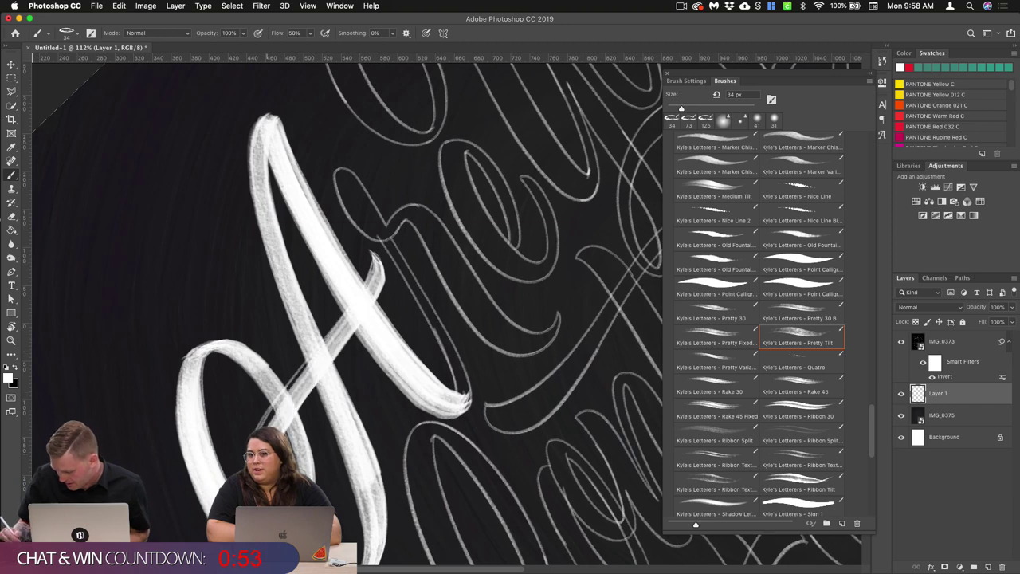
left_click_drag(362, 303, 312, 365)
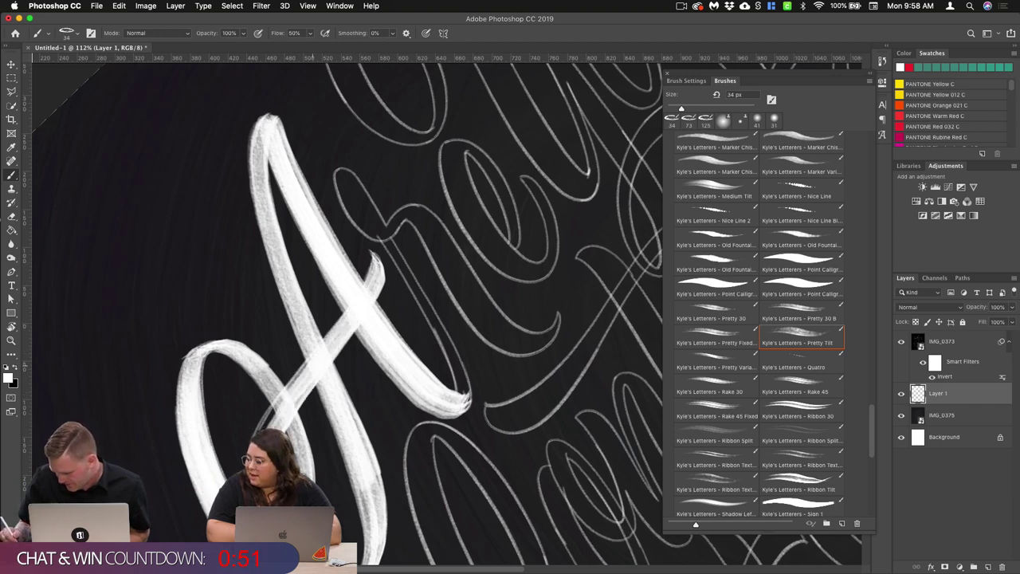
Step: Turn the canvas back partway and paint the thin straight stem of the r from its top to the A's foot
left_click_drag(429, 301, 415, 332)
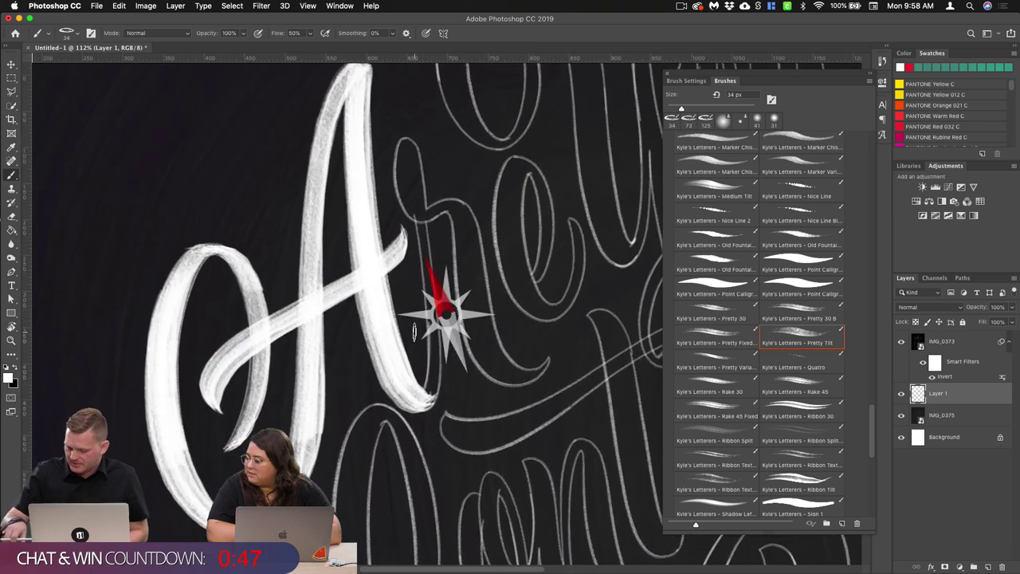
scroll(462, 321, "up", 6)
scroll(426, 307, "up", 3)
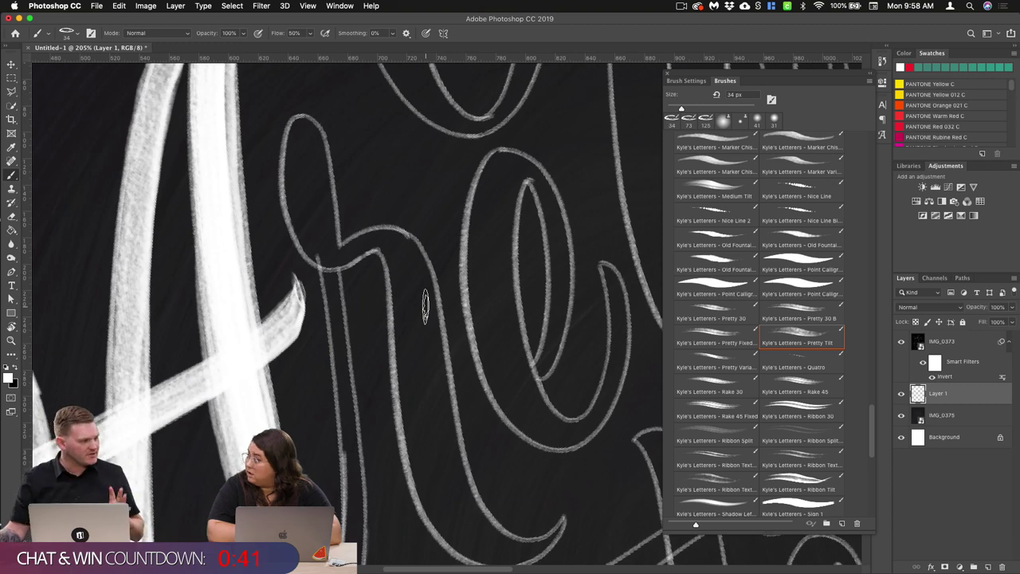
scroll(340, 270, "right", 5)
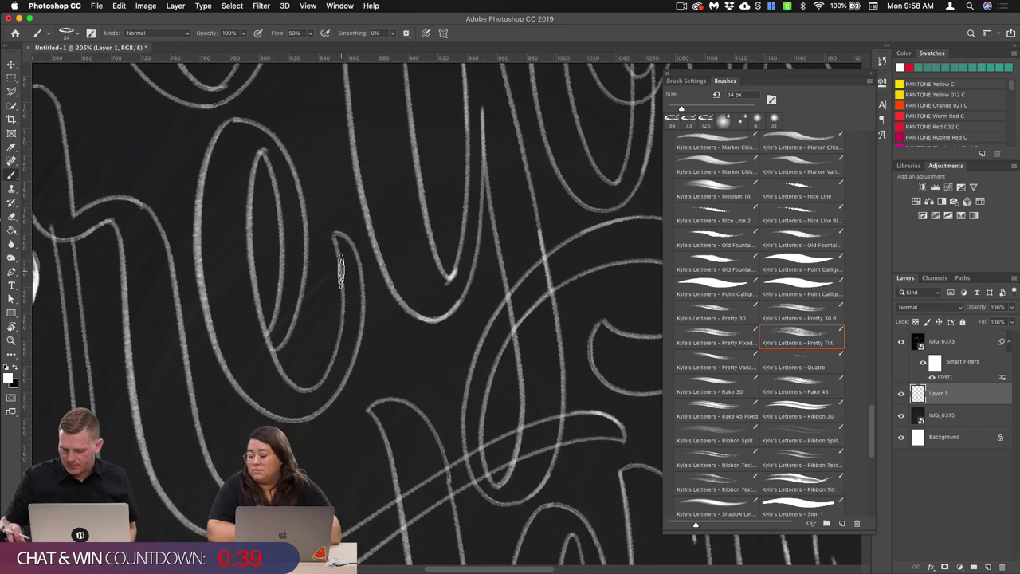
scroll(343, 284, "left", 7)
scroll(347, 299, "down", 2)
scroll(463, 317, "right", 3)
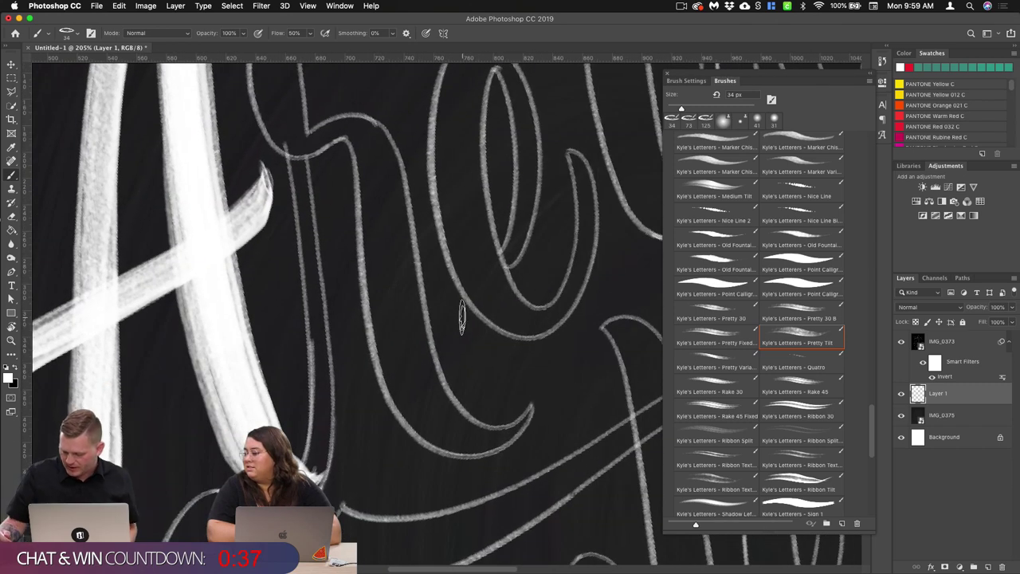
left_click_drag(299, 160, 309, 281)
key("super+z")
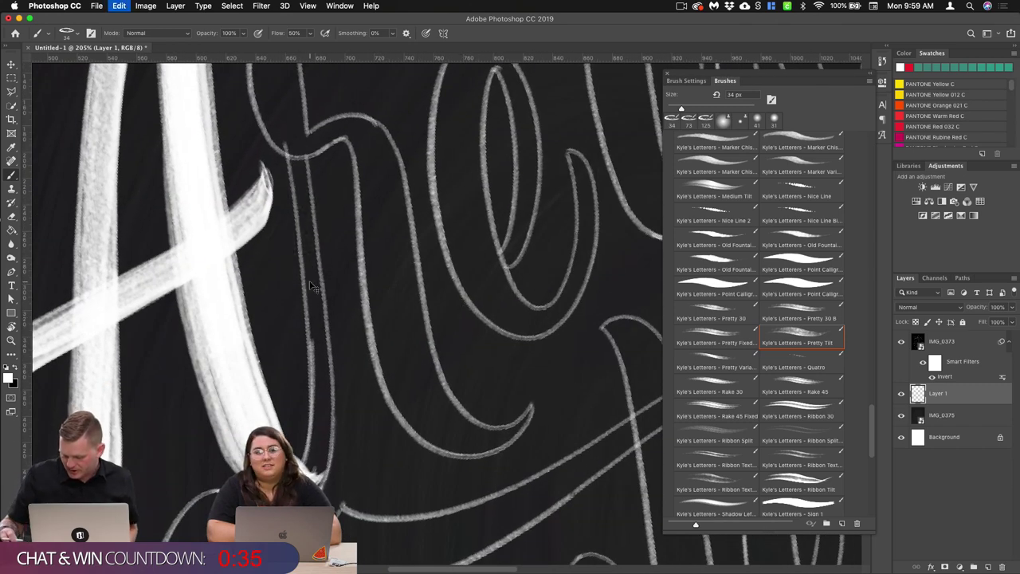
left_click_drag(288, 142, 319, 432)
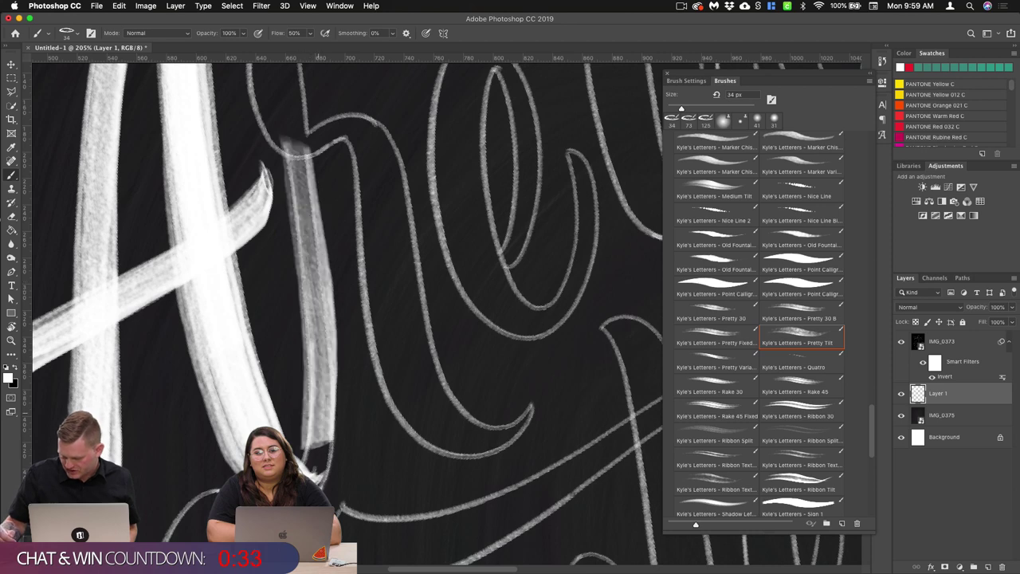
Step: Paint the r's upper loop, shoulder and thick downstroke ending in the curved tail
scroll(416, 339, "up", 5)
mouse_move(300, 126)
left_mouse_down()
mouse_move(269, 197)
mouse_move(325, 259)
mouse_move(363, 252)
mouse_move(299, 163)
mouse_move(322, 239)
mouse_move(319, 291)
mouse_move(383, 241)
mouse_move(372, 243)
mouse_move(397, 315)
mouse_move(417, 458)
mouse_move(461, 549)
mouse_move(526, 563)
left_mouse_up()
mouse_move(335, 239)
left_mouse_down()
mouse_move(405, 259)
mouse_move(454, 510)
mouse_move(510, 550)
mouse_move(551, 537)
left_mouse_up()
mouse_move(367, 232)
left_mouse_down()
mouse_move(408, 254)
mouse_move(351, 243)
left_mouse_up()
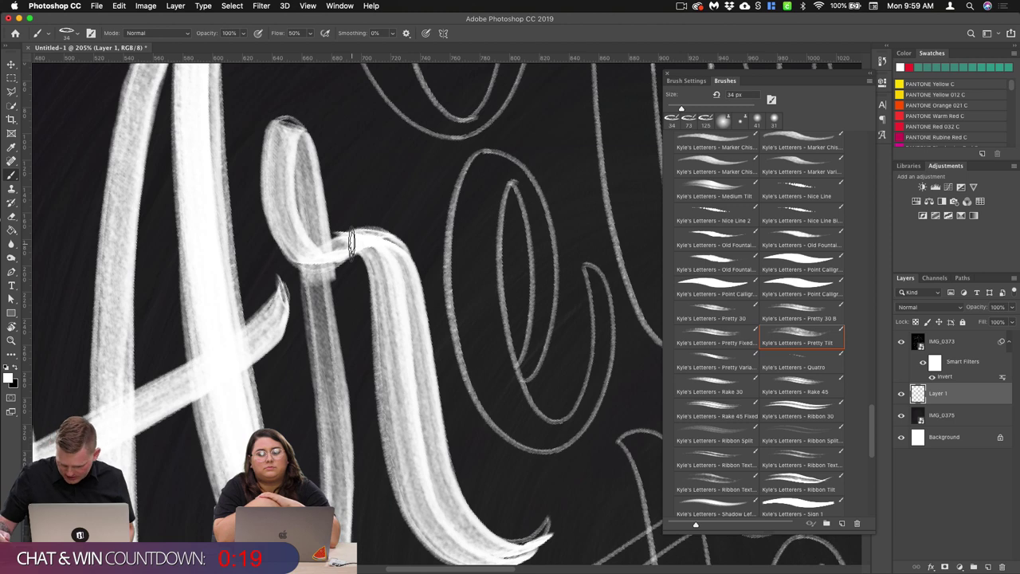
Step: Paint the thick outer curve of the e in "Are" from its top down to the bottom bend
left_click_drag(419, 313, 359, 313)
left_click_drag(638, 289, 473, 291)
scroll(340, 312, "left", 5)
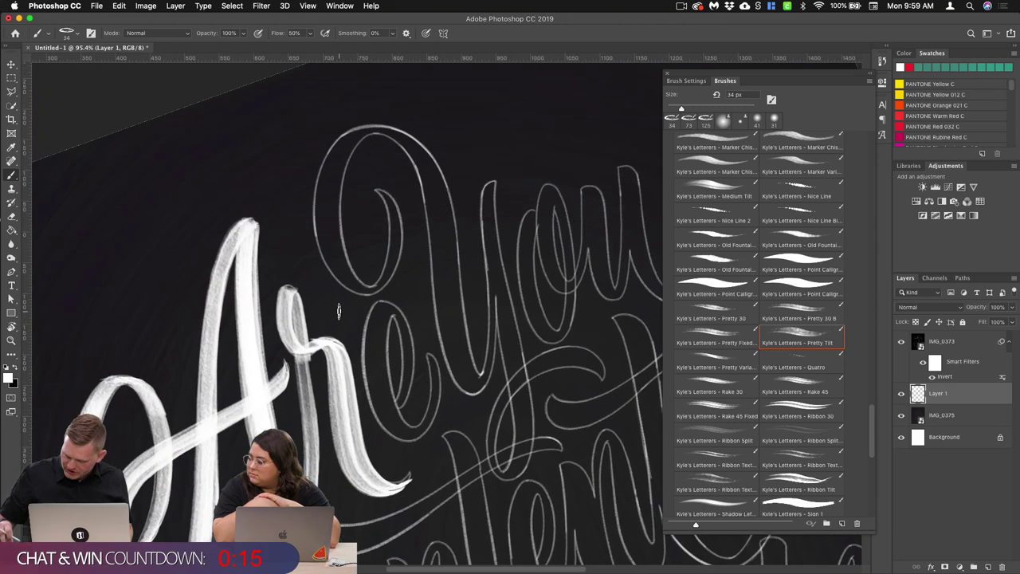
scroll(340, 312, "right", 3)
scroll(339, 311, "up", 5)
scroll(383, 293, "up", 3)
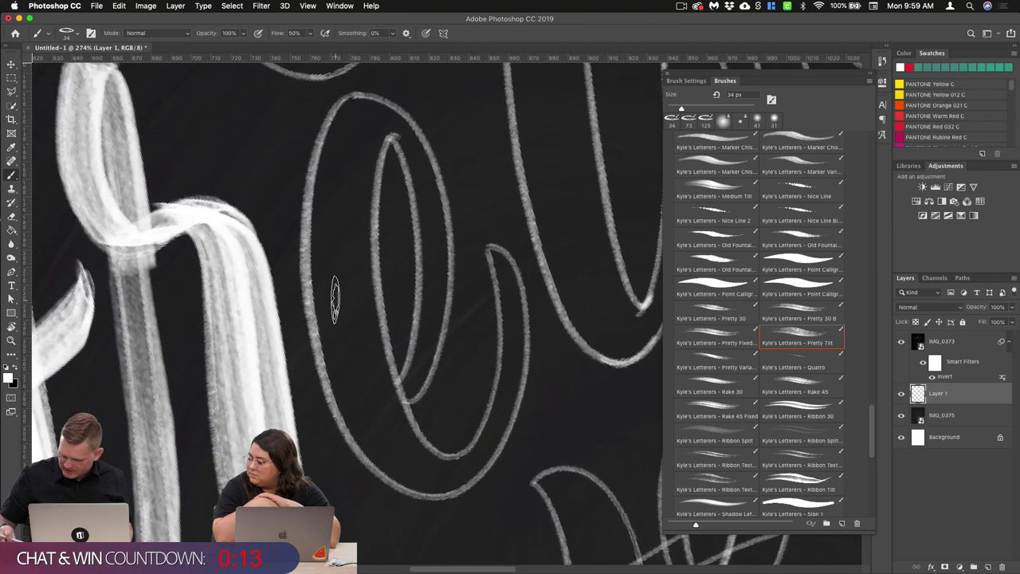
mouse_move(371, 98)
left_mouse_down()
mouse_move(355, 118)
mouse_move(327, 243)
mouse_move(328, 323)
mouse_move(367, 440)
mouse_move(401, 475)
mouse_move(475, 488)
left_mouse_up()
mouse_move(374, 97)
left_mouse_down()
mouse_move(344, 351)
mouse_move(435, 461)
mouse_move(478, 486)
left_mouse_up()
mouse_move(382, 112)
left_mouse_down()
mouse_move(403, 430)
mouse_move(414, 441)
left_mouse_up()
scroll(503, 241, "down", 5)
scroll(512, 307, "left", 5)
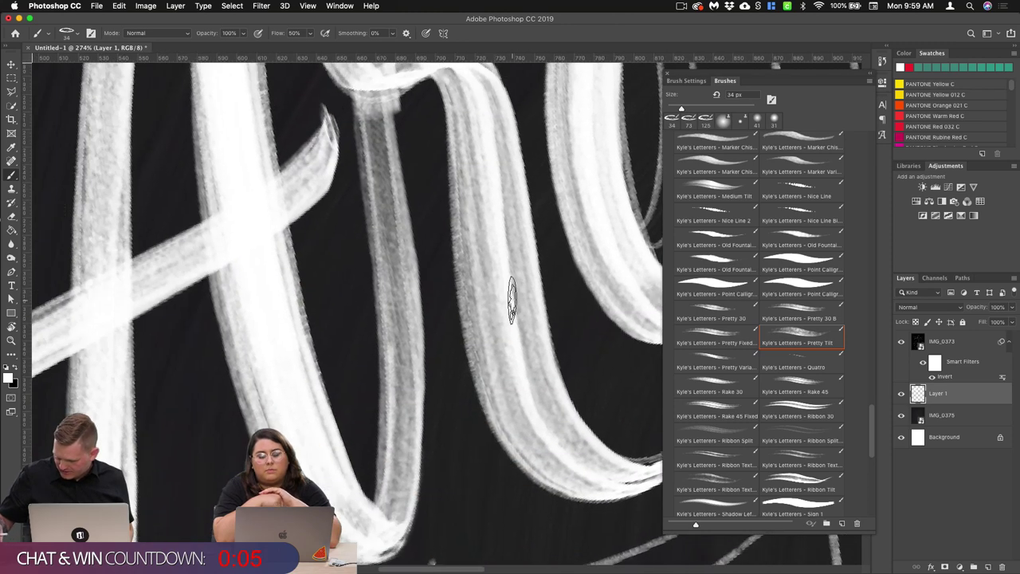
scroll(515, 301, "right", 4)
scroll(520, 370, "up", 3)
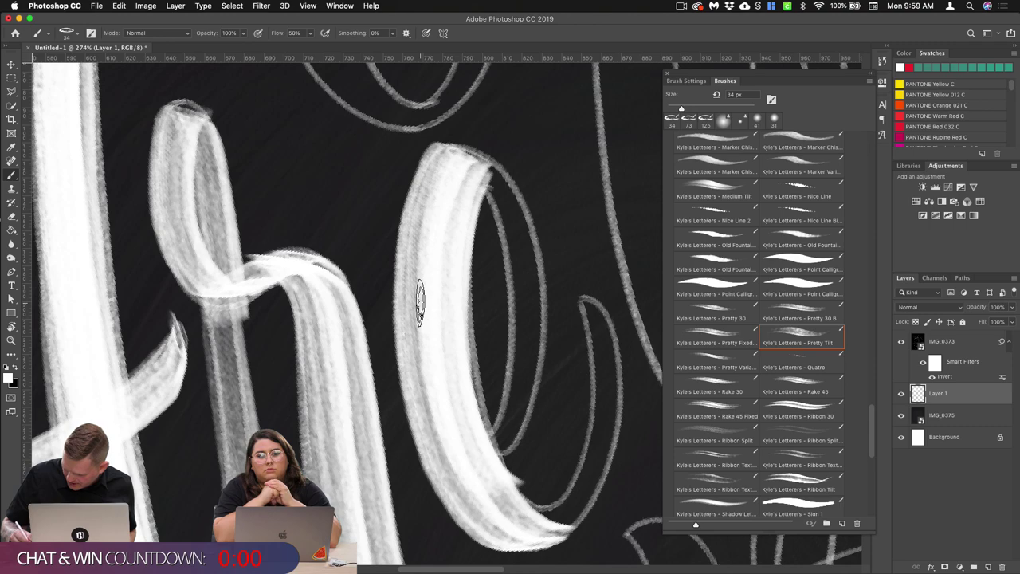
Step: Switch to the Eraser and choose the Hard Mechanical 2 pixels brush from the legacy Basic Brushes
left_click(13, 217)
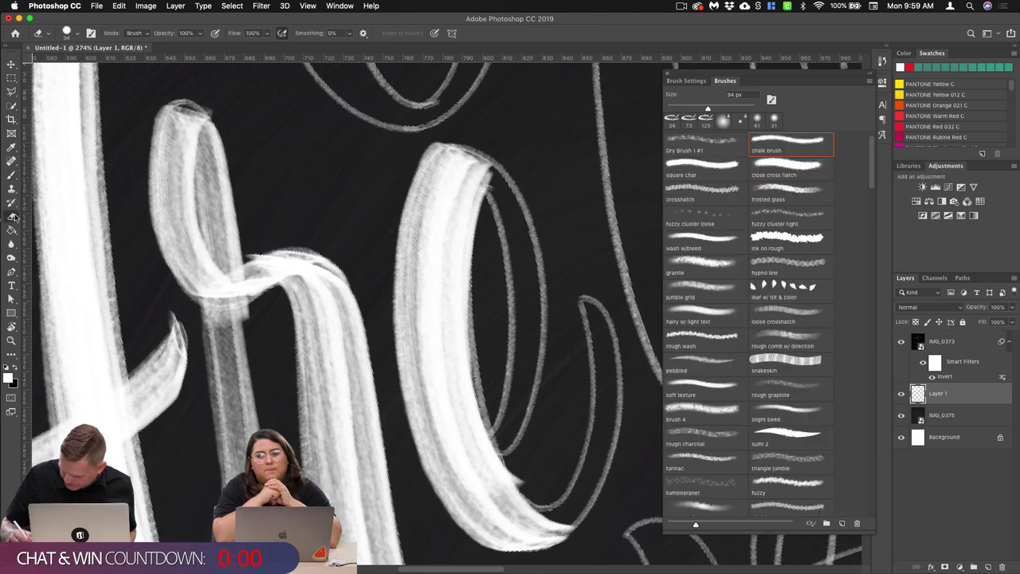
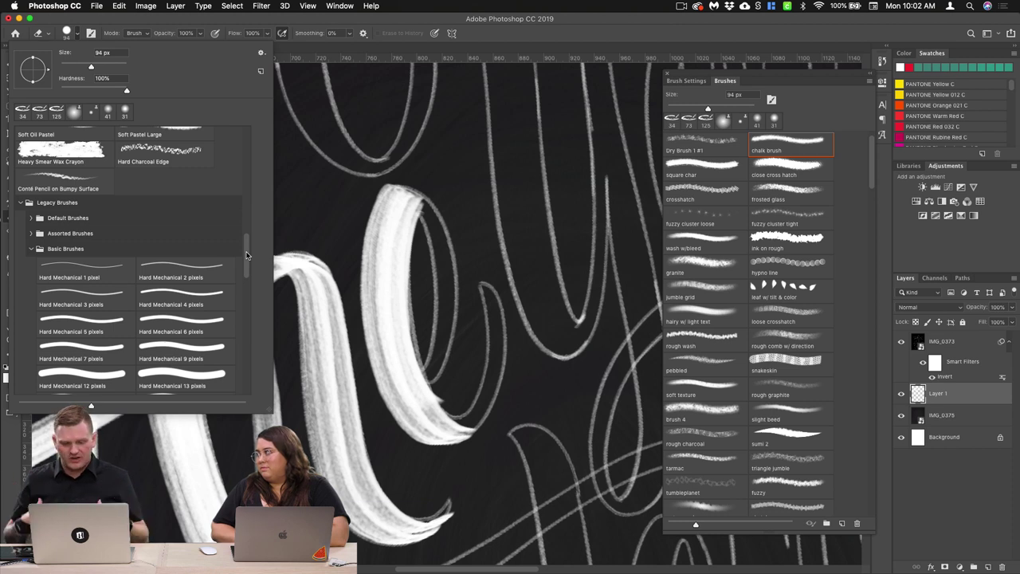
scroll(399, 308, "left", 3)
scroll(400, 309, "down", 3)
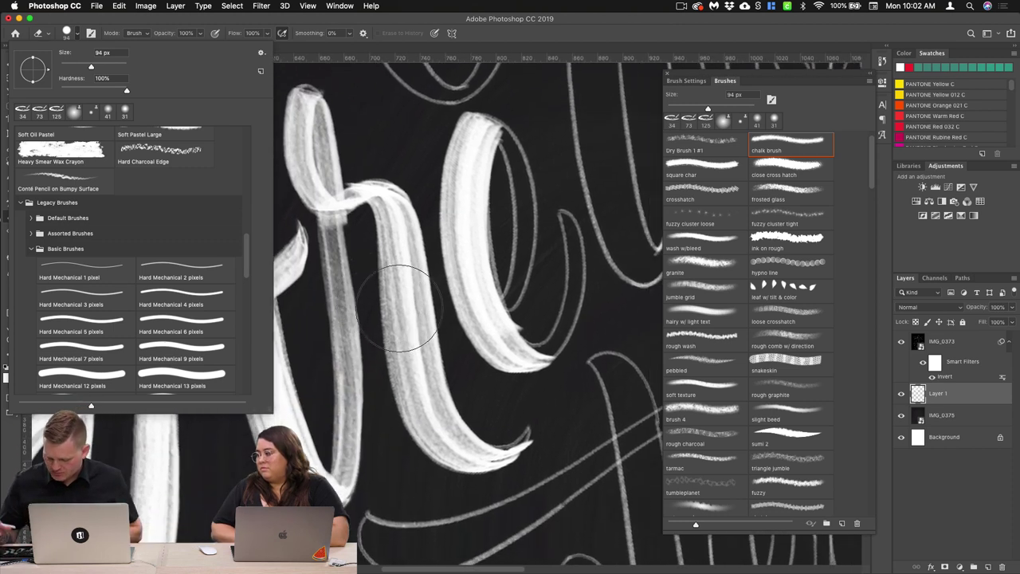
scroll(243, 306, "down", 10)
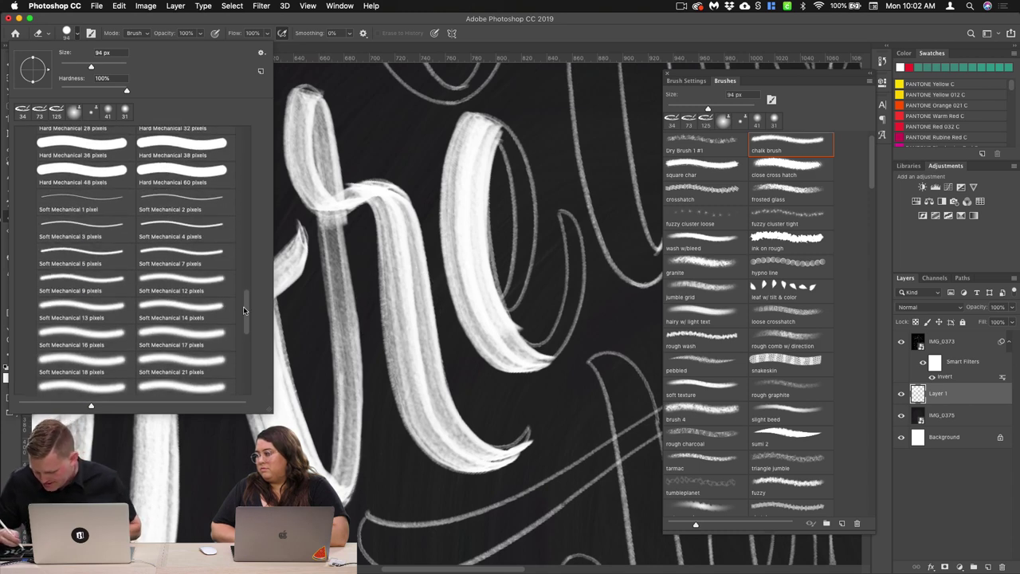
left_click_drag(244, 306, 248, 255)
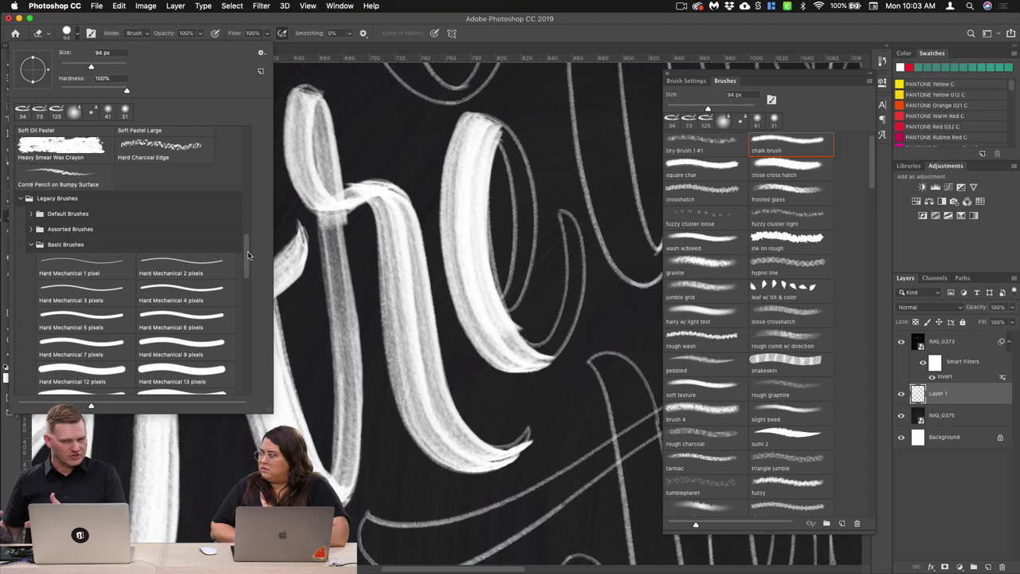
scroll(514, 289, "down", 1)
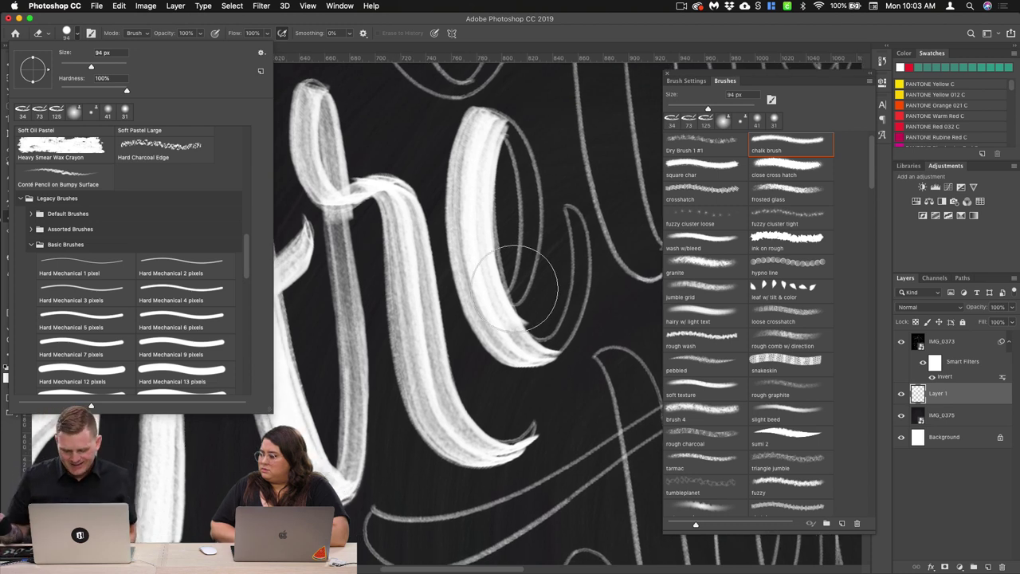
left_click(78, 37)
left_click_drag(246, 153, 246, 256)
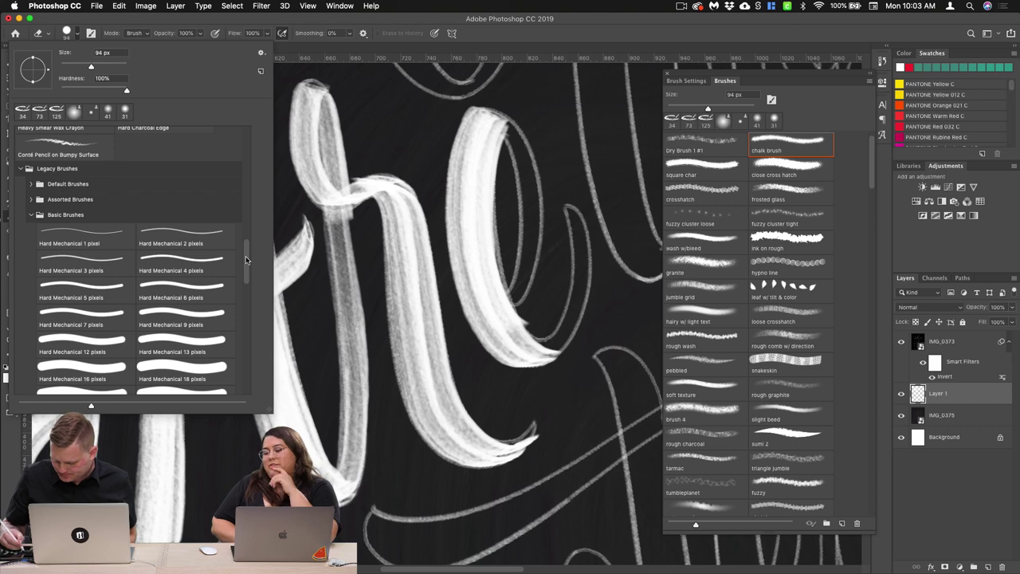
left_click(205, 237)
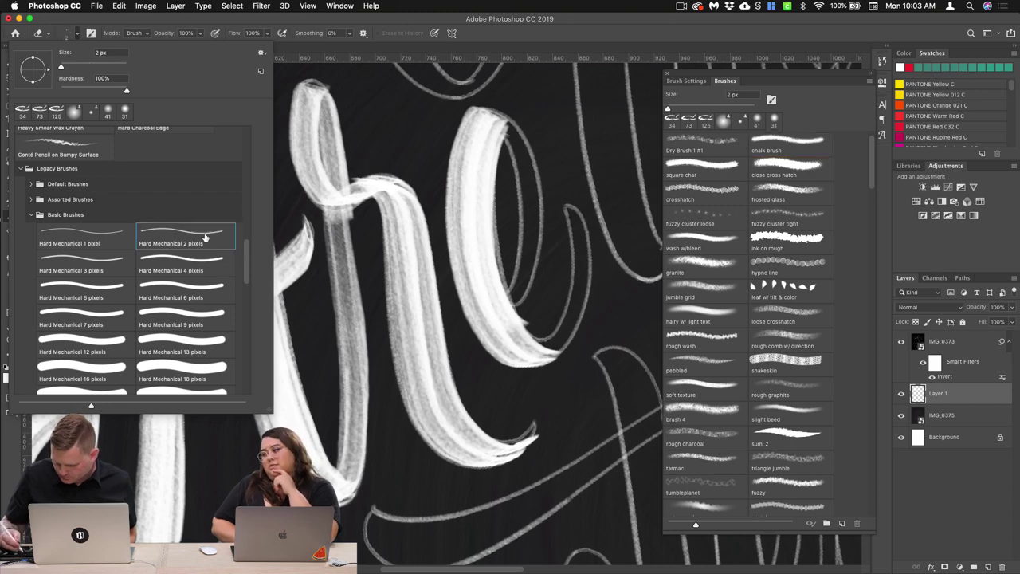
left_click(77, 35)
Step: Erase the square corner on the r's stem below the loop and the stray point where its shoulder begins
scroll(332, 311, "up", 2)
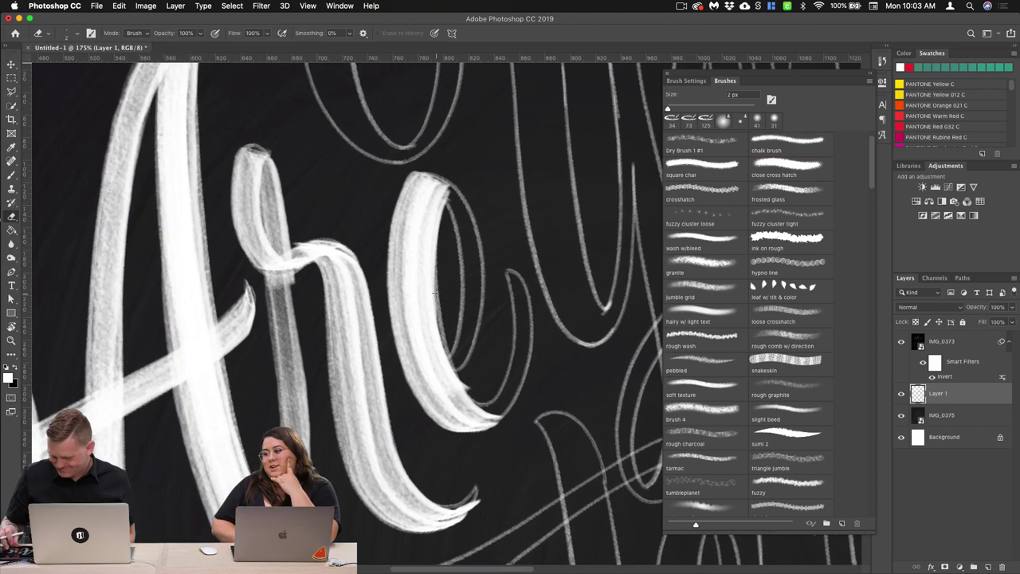
scroll(332, 311, "up", 4)
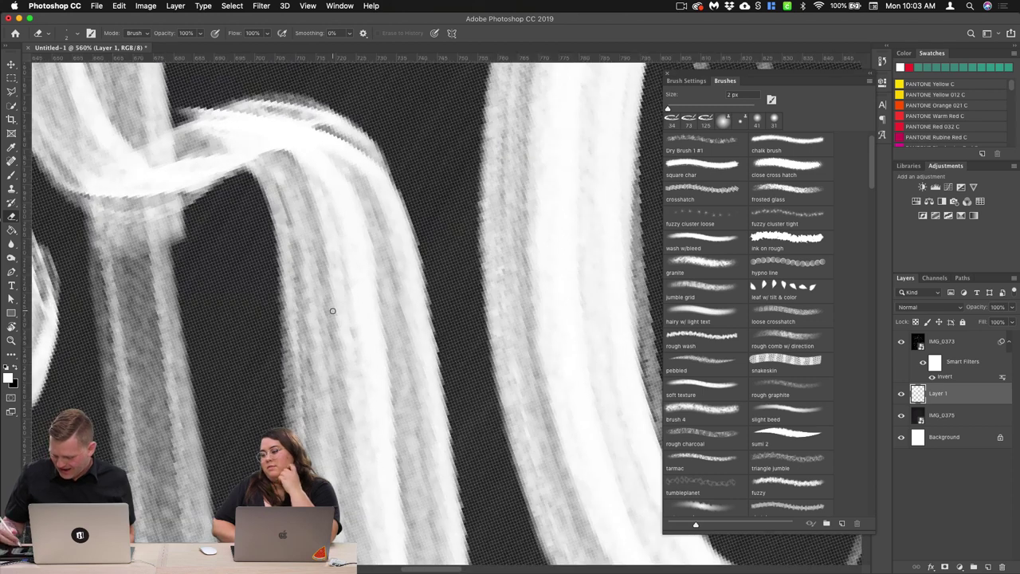
mouse_move(184, 213)
left_mouse_down()
mouse_move(181, 238)
mouse_move(173, 213)
mouse_move(176, 250)
left_mouse_up()
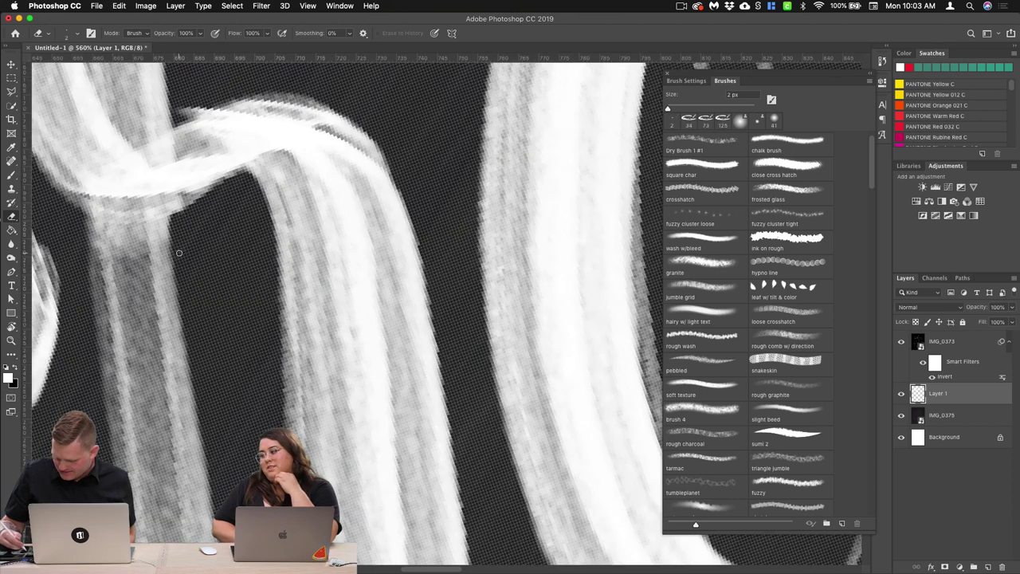
left_click_drag(178, 113, 209, 107)
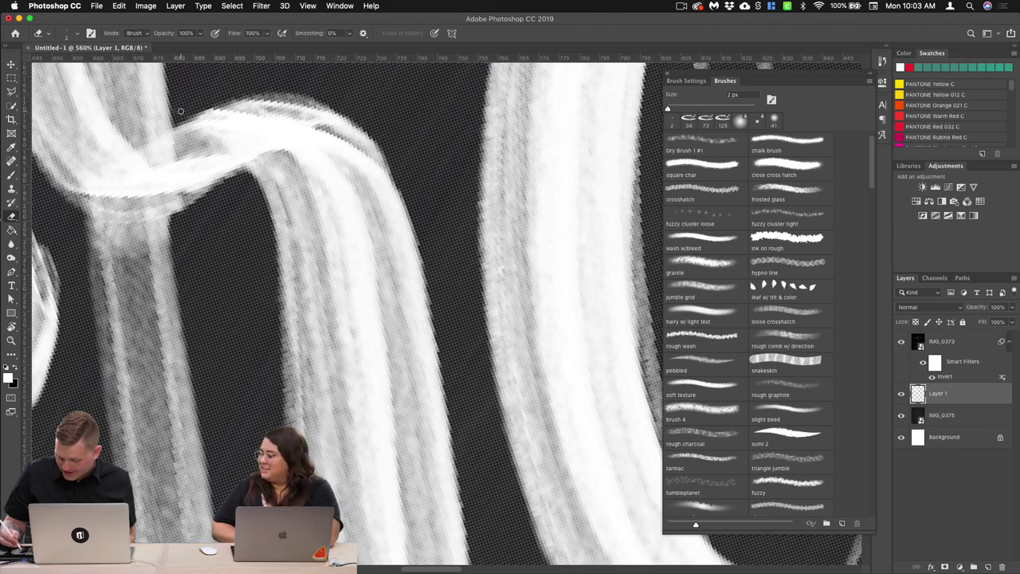
Step: Erase the rough edges around the upturned right end of the A's crossbar to sharpen its curve
scroll(410, 278, "down", 5)
scroll(316, 289, "up", 2)
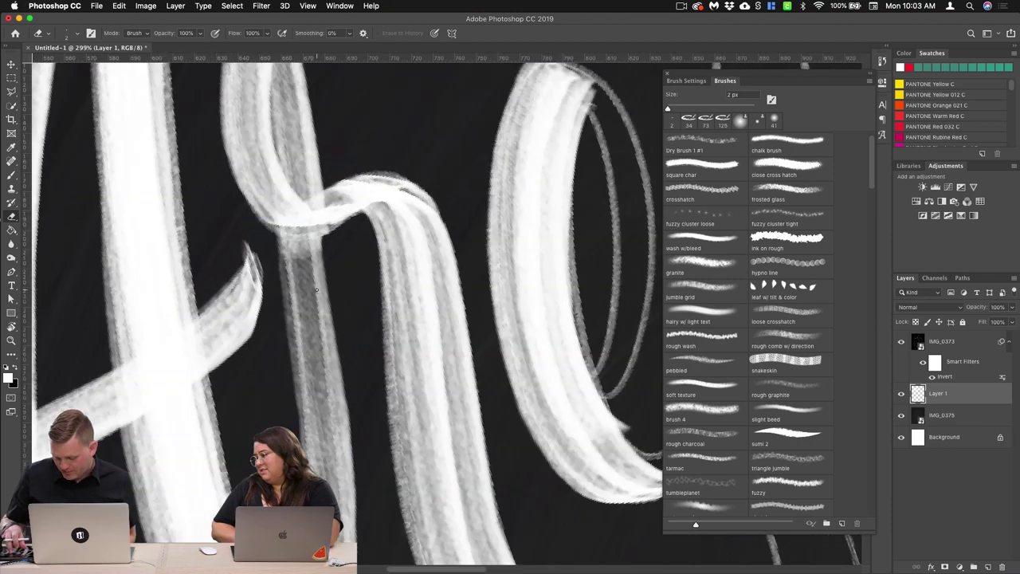
left_click_drag(255, 263, 262, 293)
left_click_drag(253, 258, 262, 313)
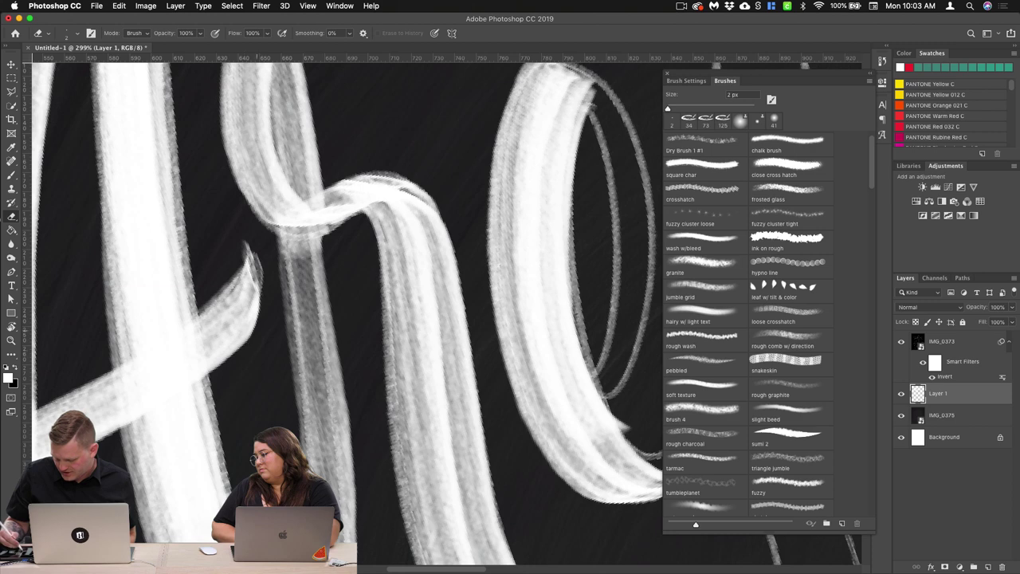
left_click_drag(255, 325, 241, 354)
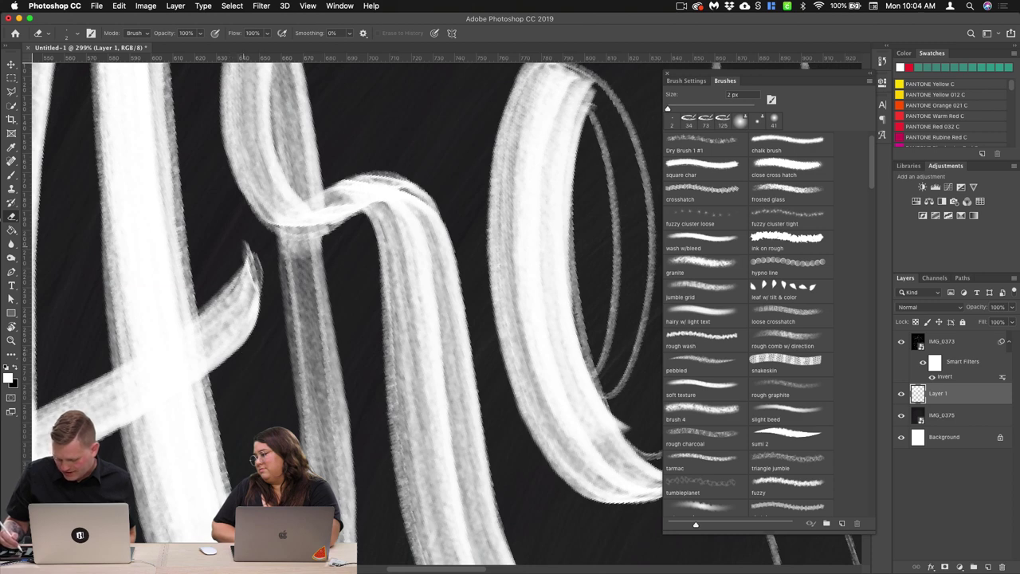
left_click_drag(239, 269, 205, 307)
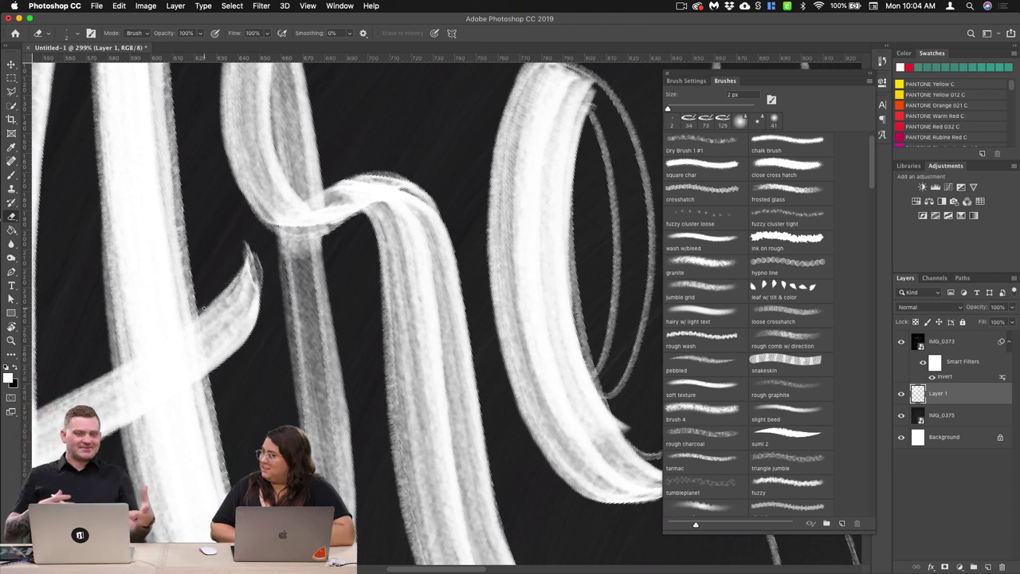
Step: Erase the rough outer edge of the A's entry loop down toward its tapered end
scroll(372, 307, "left", 15)
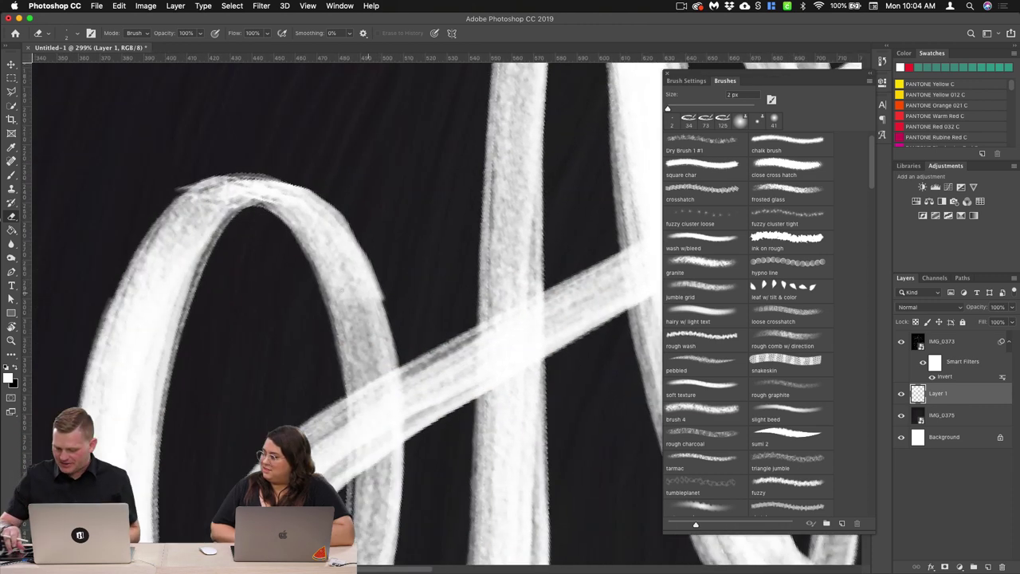
left_click_drag(489, 204, 463, 219)
scroll(461, 220, "right", 6)
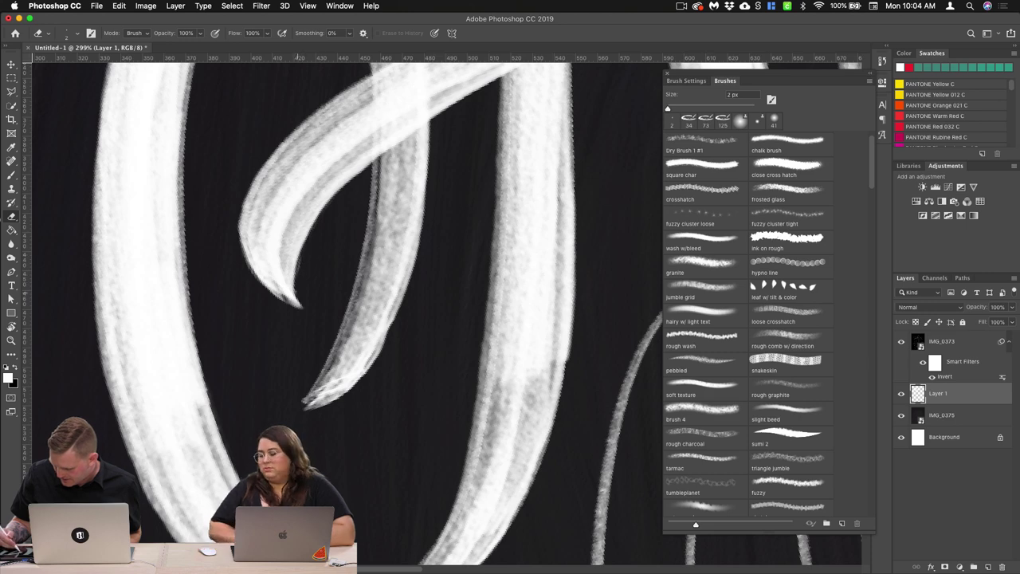
left_click_drag(417, 328, 394, 369)
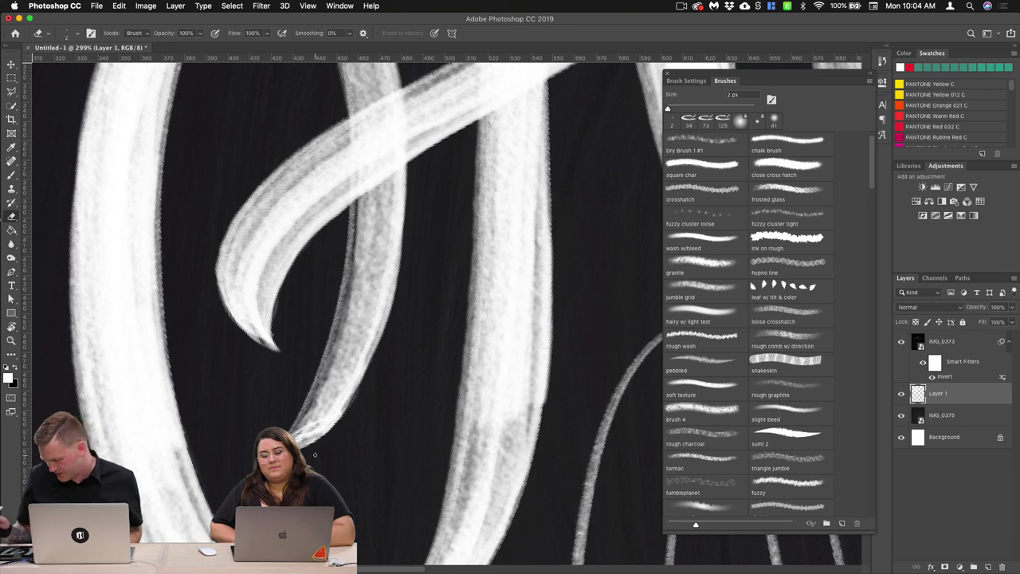
scroll(449, 311, "down", 5)
left_click_drag(449, 312, 347, 523)
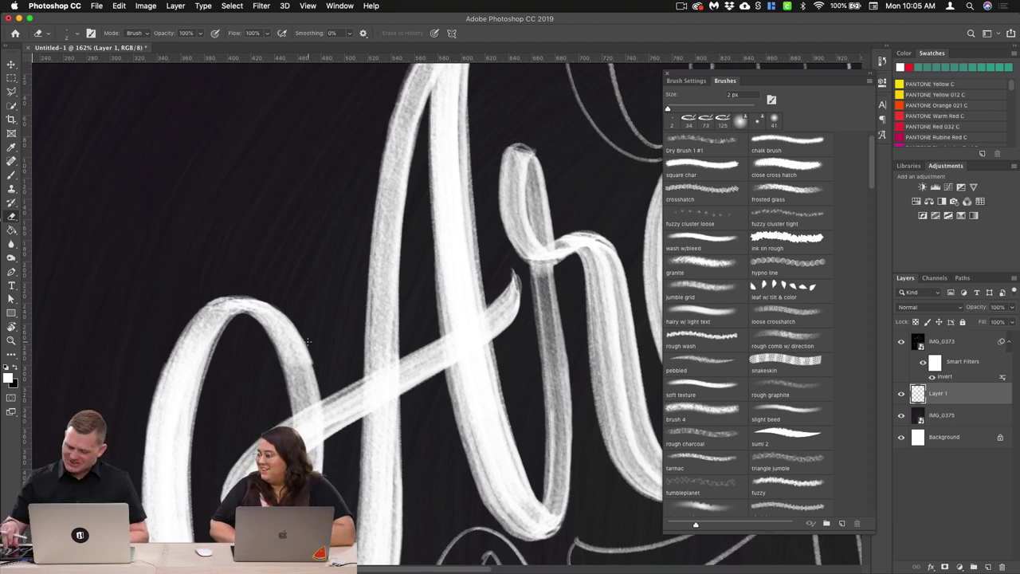
Step: Smooth the outer edge of the A's left stem with the eraser and clean the underside of its right foot
scroll(307, 341, "down", 5)
scroll(308, 341, "right", 3)
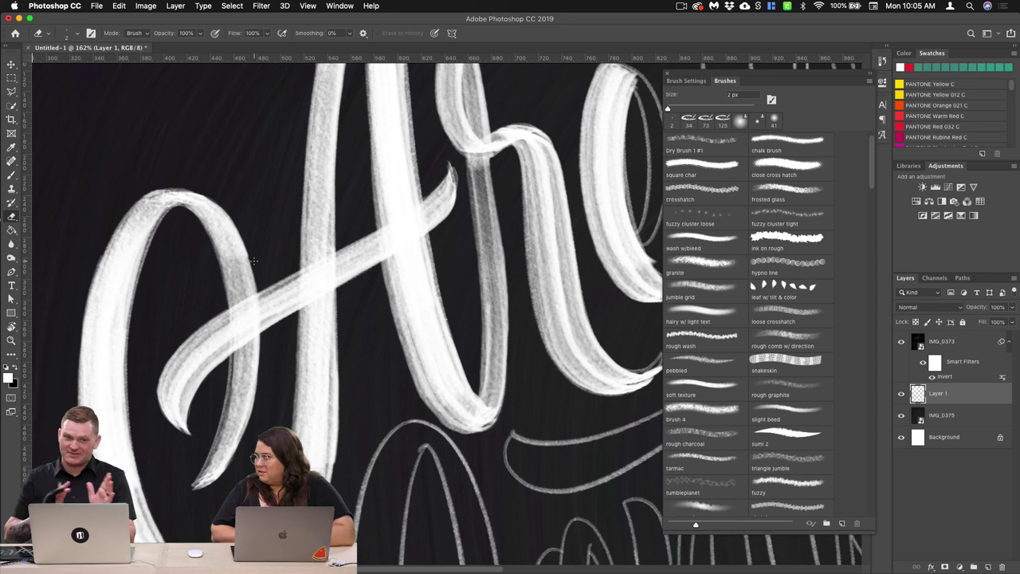
scroll(416, 361, "down", 5)
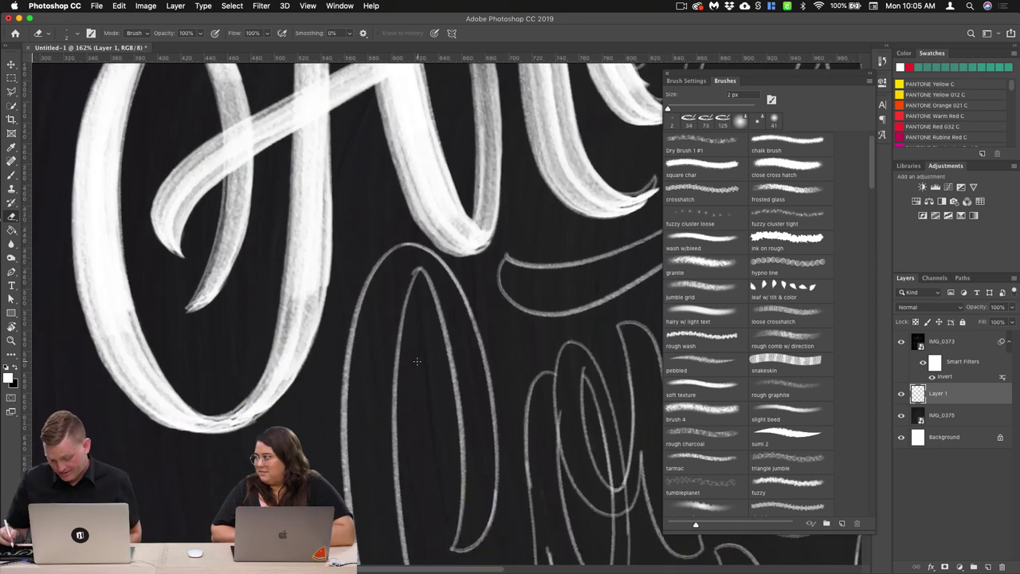
left_click_drag(332, 244, 328, 311)
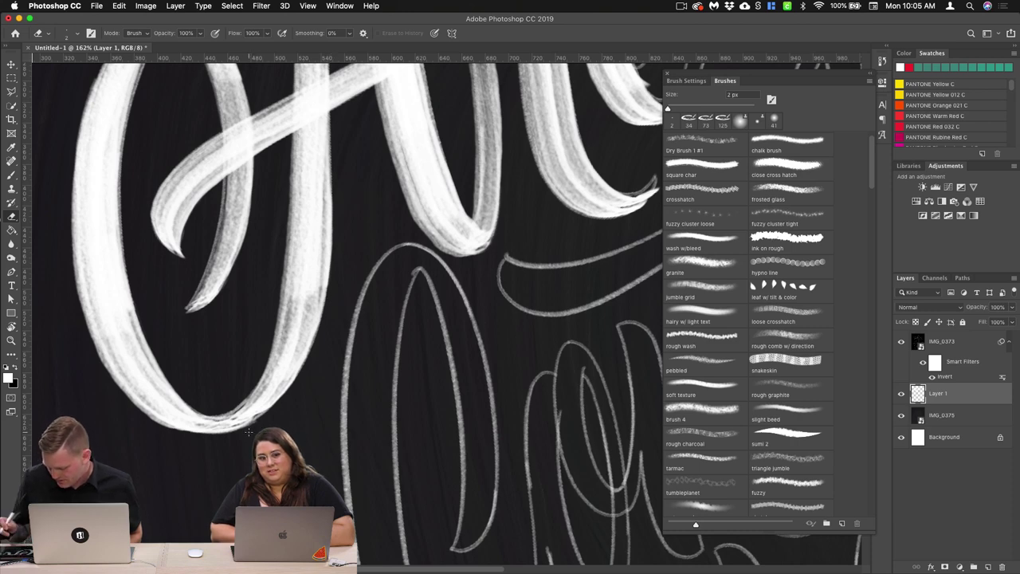
scroll(485, 307, "up", 5)
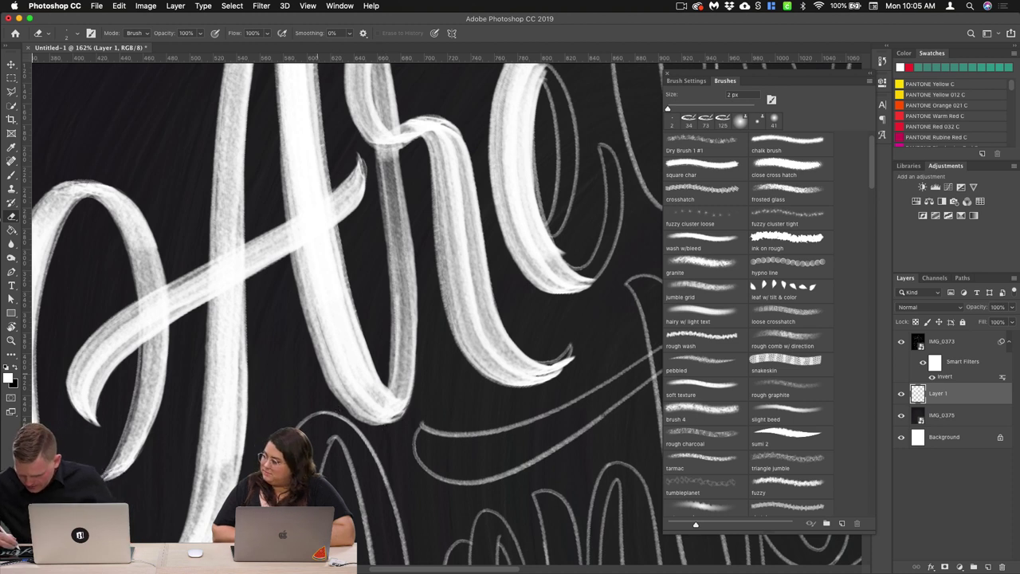
mouse_move(331, 387)
left_mouse_down()
mouse_move(362, 421)
mouse_move(401, 420)
left_mouse_up()
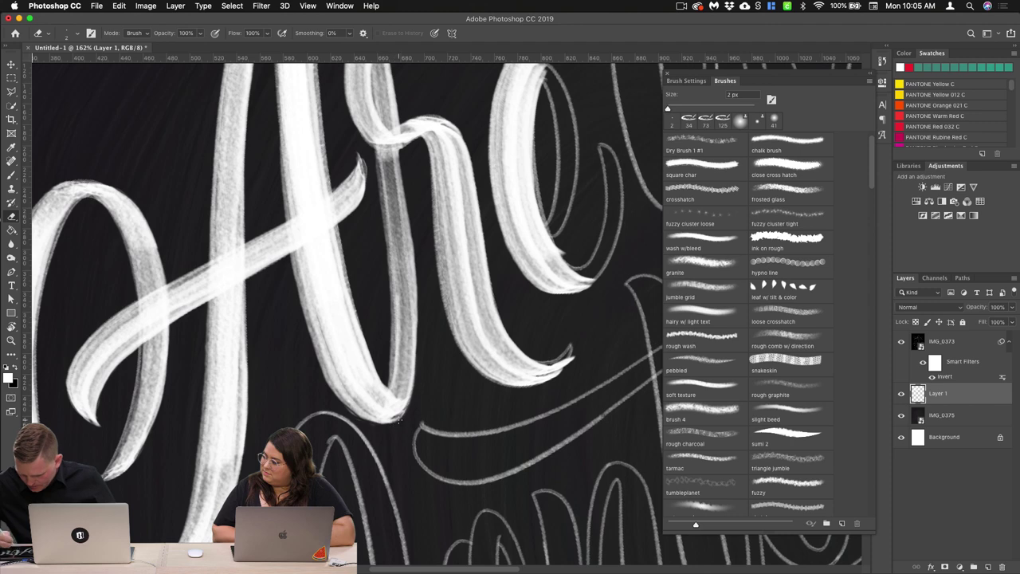
Step: Erase the ragged spur on the inner edge of the e's lower bend
left_click_drag(567, 109, 490, 295)
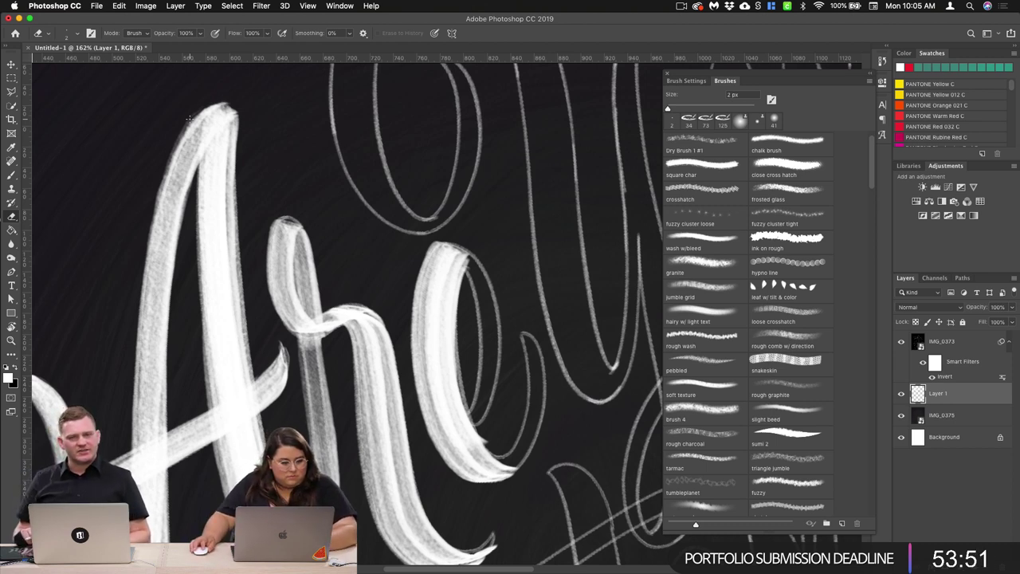
scroll(465, 304, "down", 3)
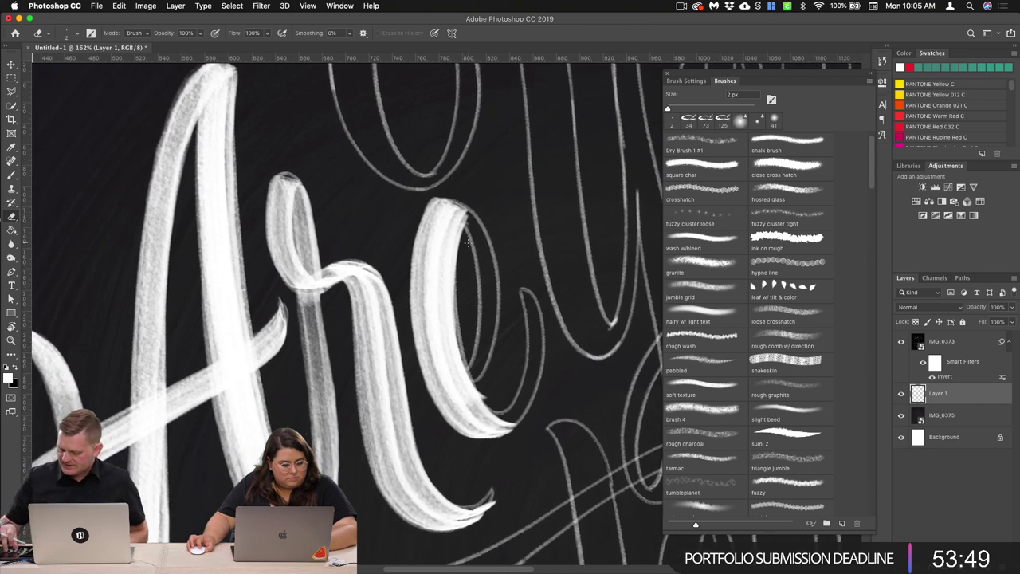
scroll(466, 304, "down", 2)
scroll(505, 341, "up", 3)
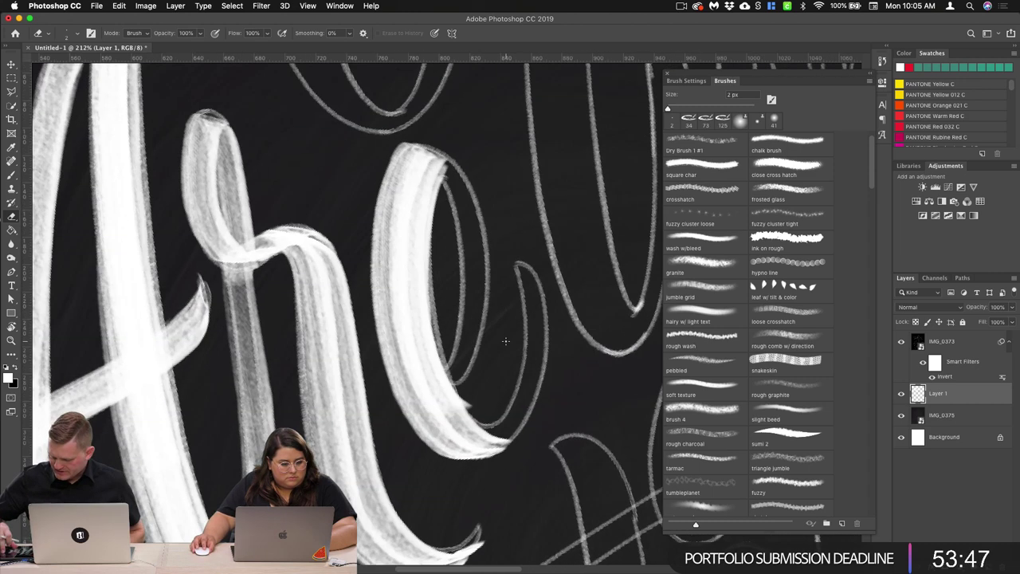
scroll(461, 356, "right", 5)
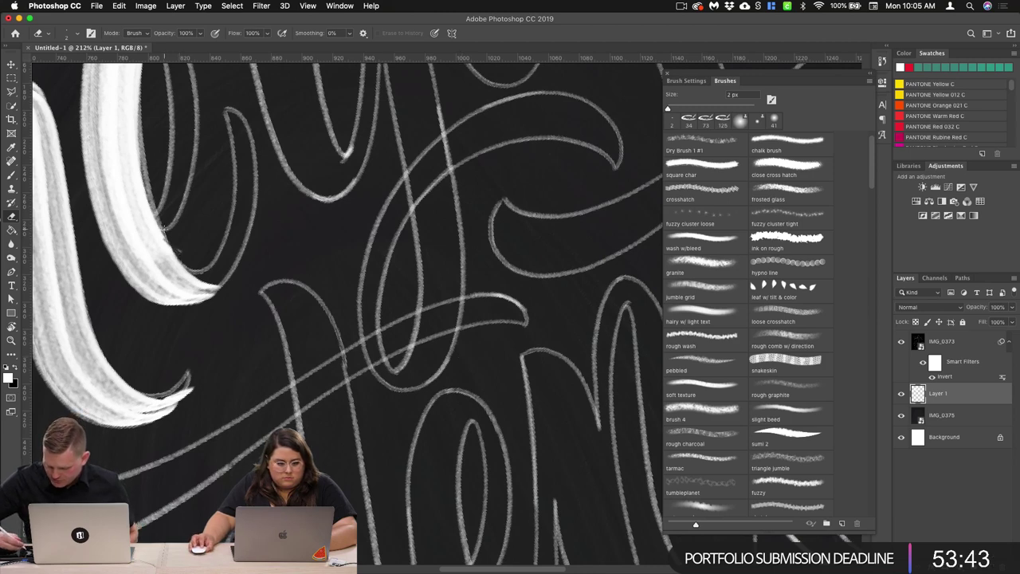
Step: Erase the protruding tip of the r's tail so it follows the upturned sketch outline
scroll(239, 255, "left", 5)
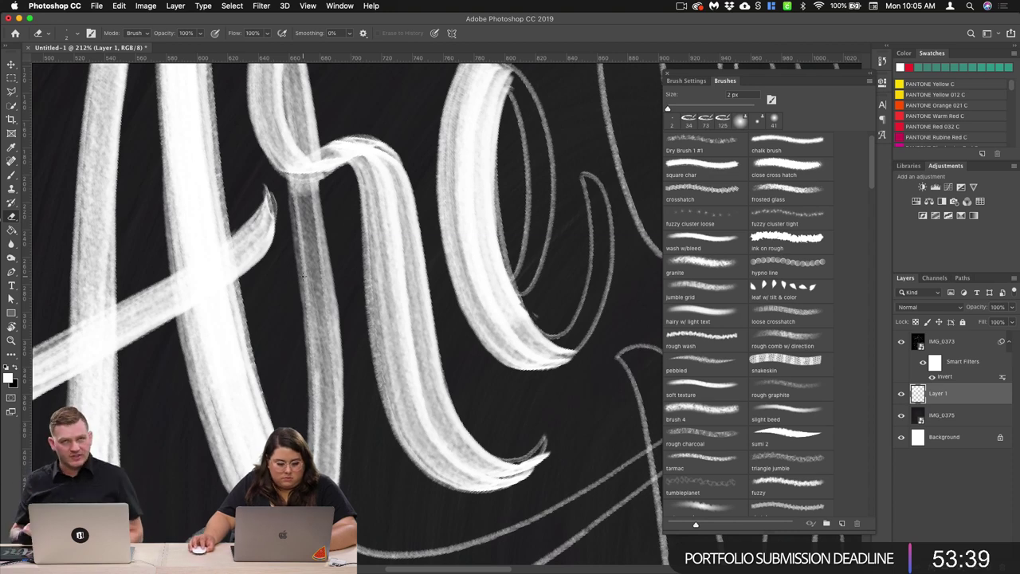
scroll(478, 326, "down", 5)
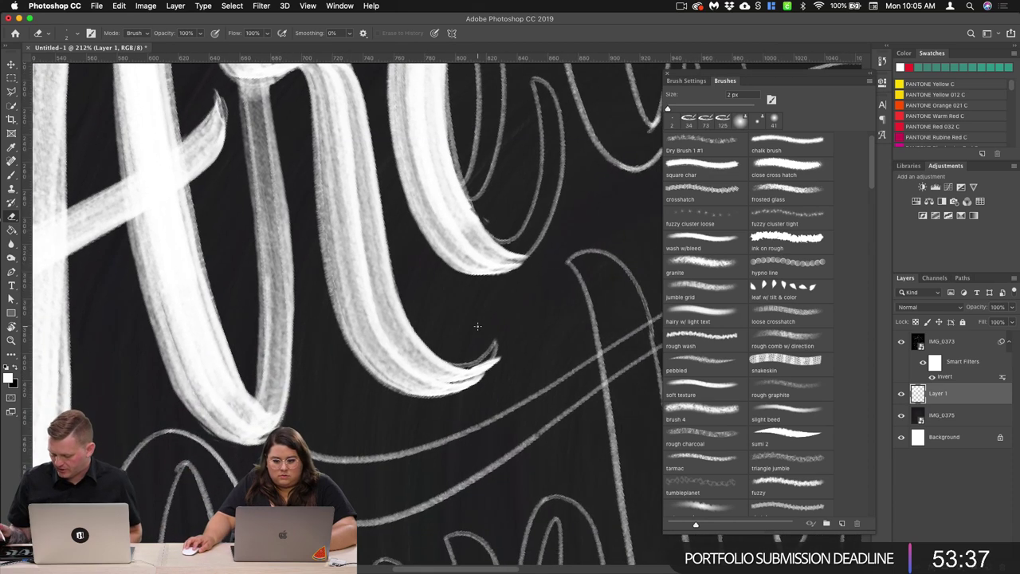
left_click_drag(499, 358, 491, 369)
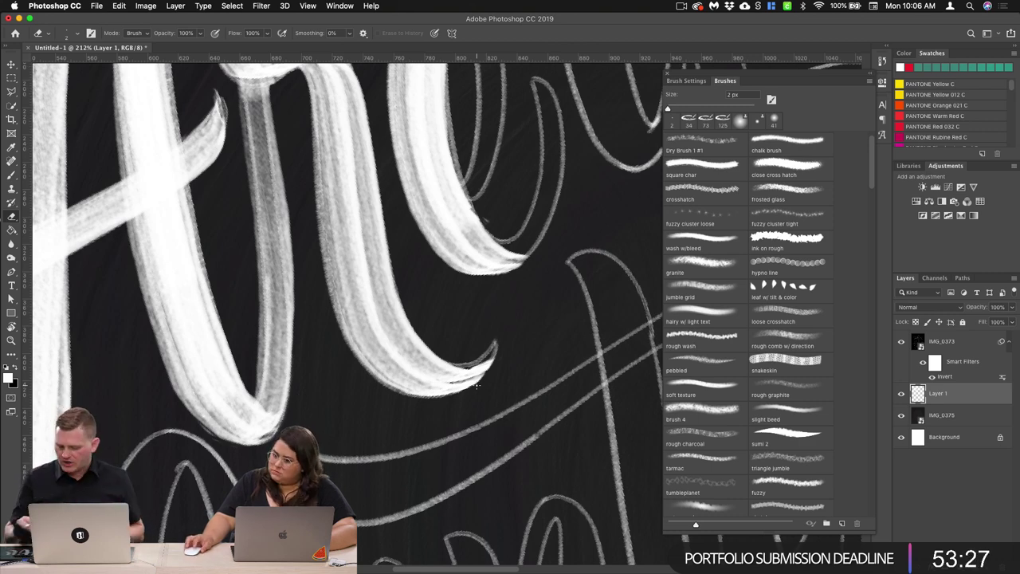
scroll(467, 272, "up", 3)
scroll(467, 272, "up", 2)
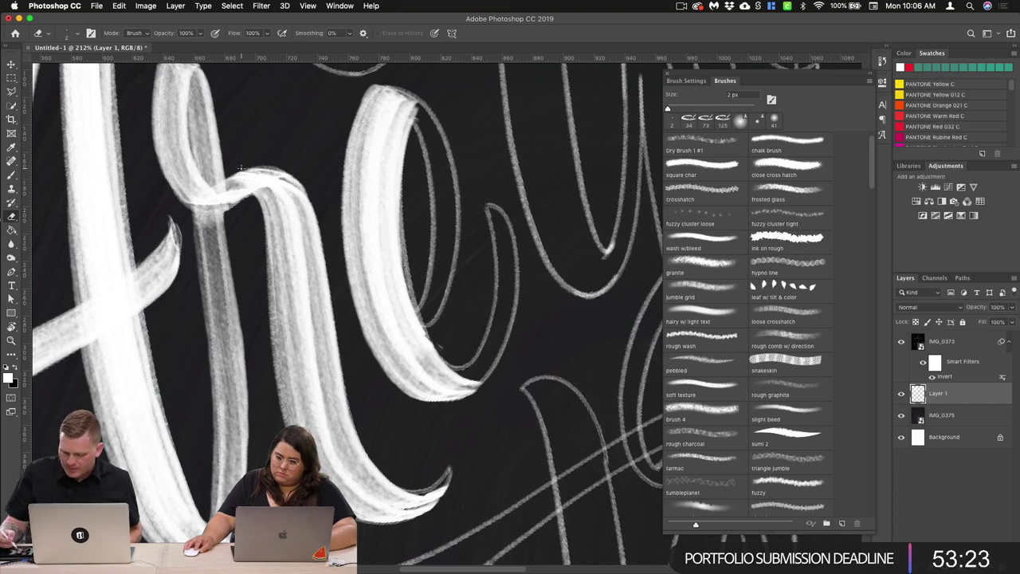
scroll(452, 312, "down", 5)
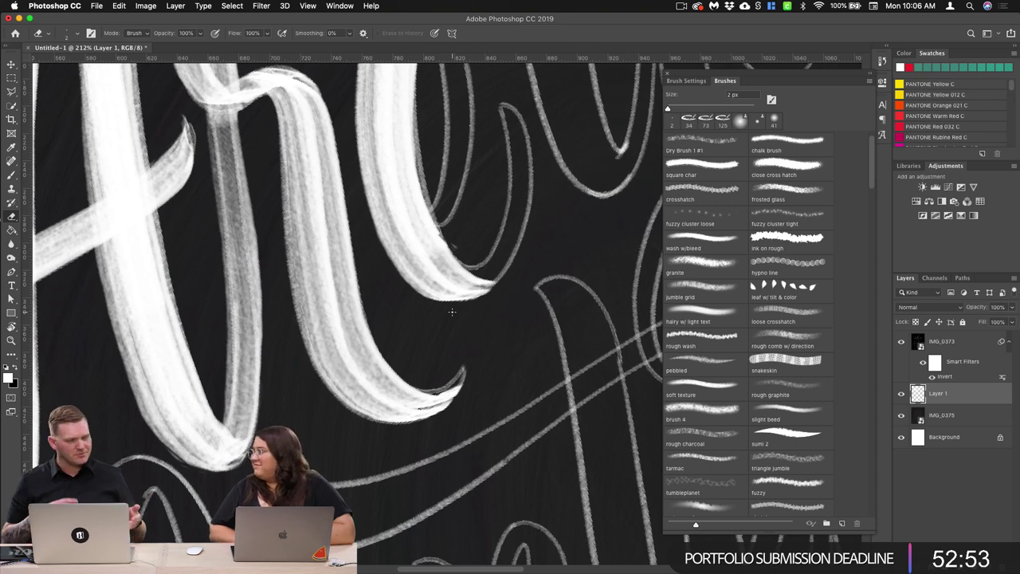
scroll(452, 311, "right", 3)
scroll(477, 246, "up", 2)
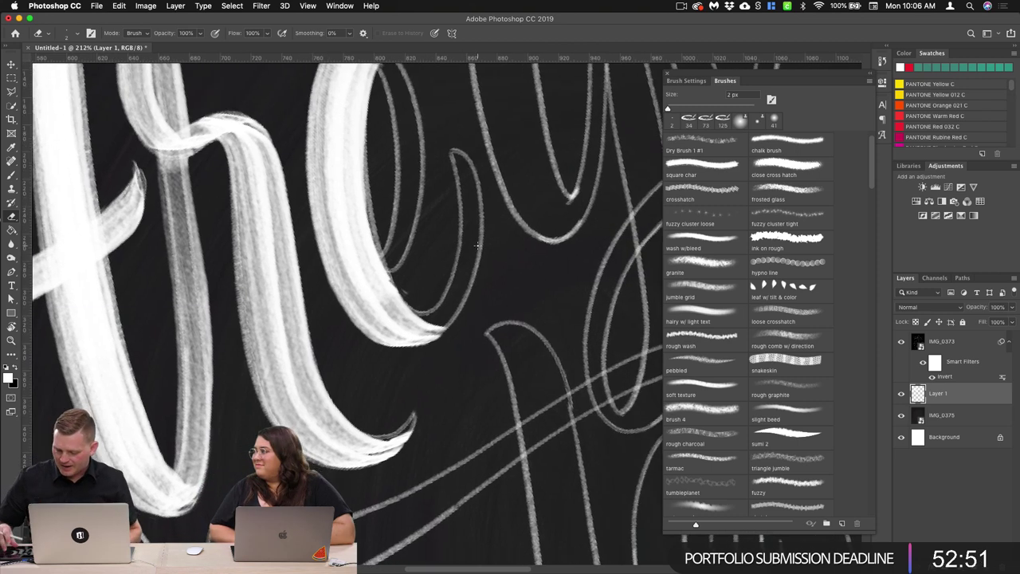
Step: Repaint the upturned tip of the r's tail with the textured brush and trim the overflow back to the sketch outline with the eraser
scroll(476, 245, "right", 6)
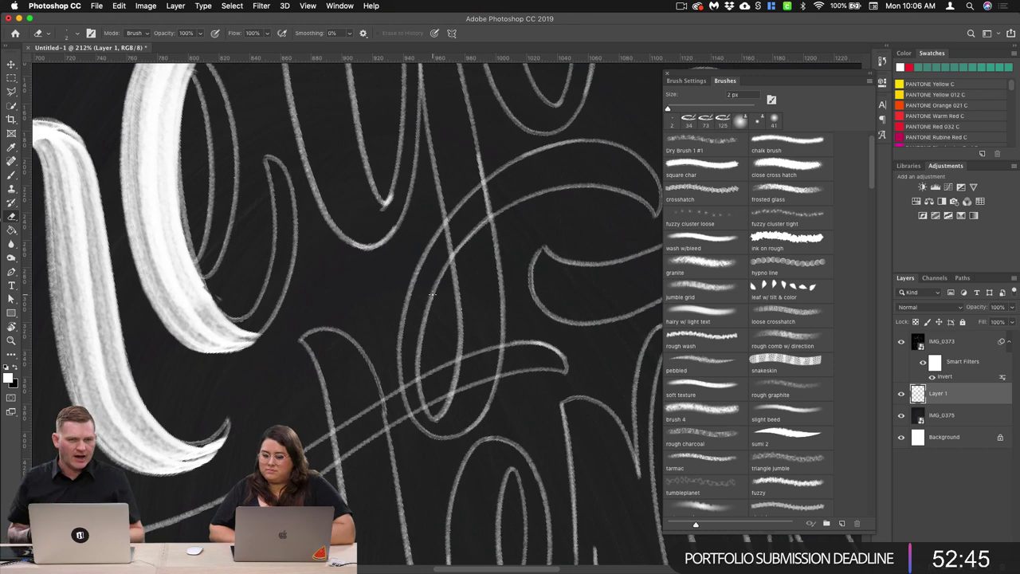
left_click_drag(230, 489, 446, 331)
scroll(446, 330, "up", 3)
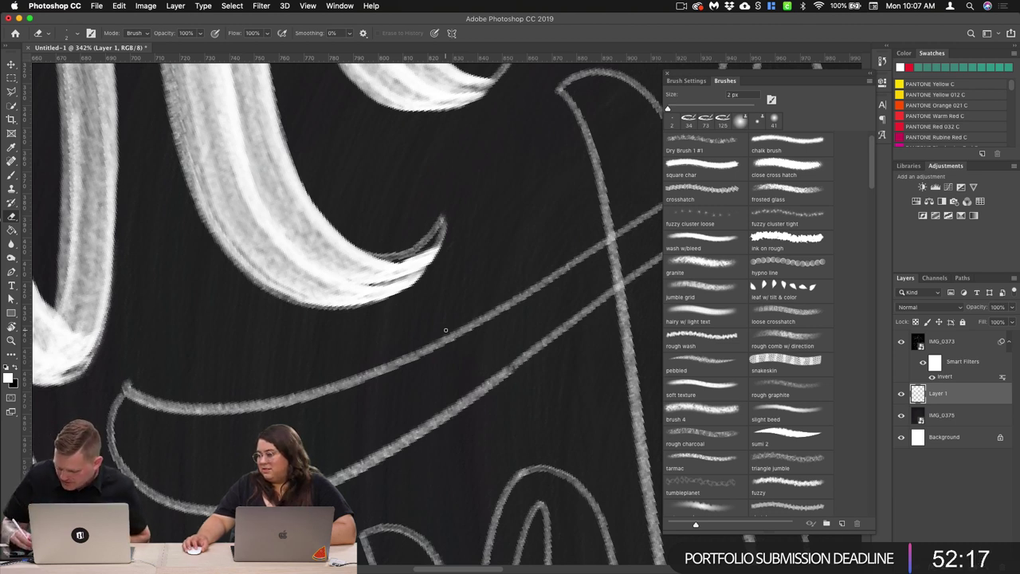
left_click(12, 176)
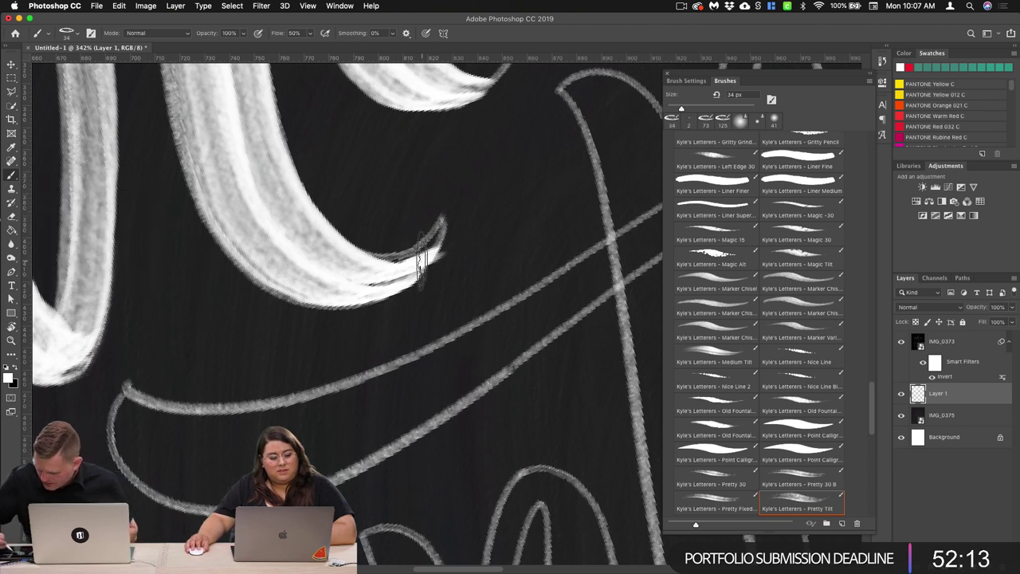
mouse_move(423, 253)
left_mouse_down()
mouse_move(441, 224)
mouse_move(399, 276)
left_mouse_up()
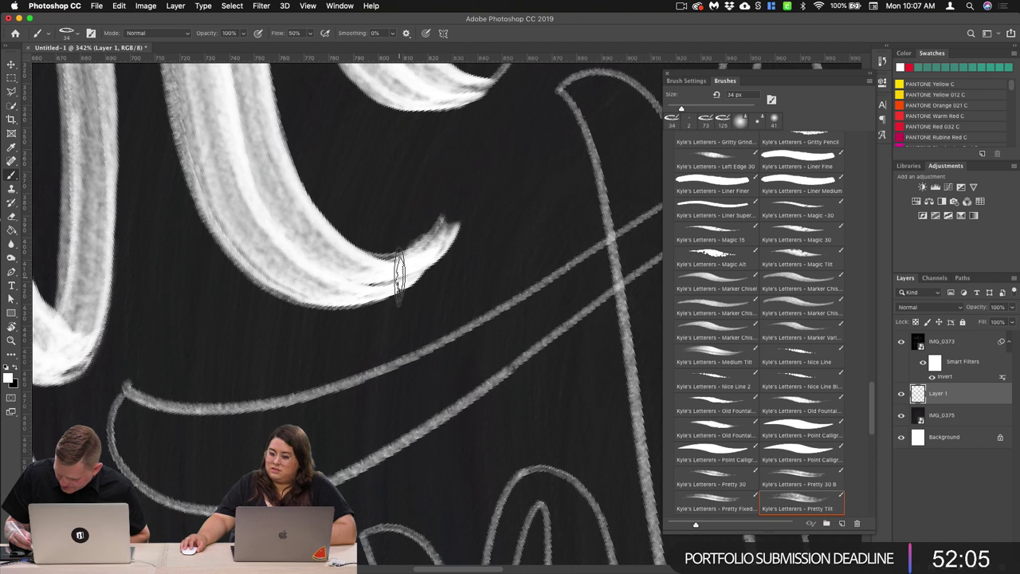
left_click(11, 219)
mouse_move(456, 225)
left_mouse_down()
mouse_move(425, 283)
mouse_move(453, 242)
left_mouse_up()
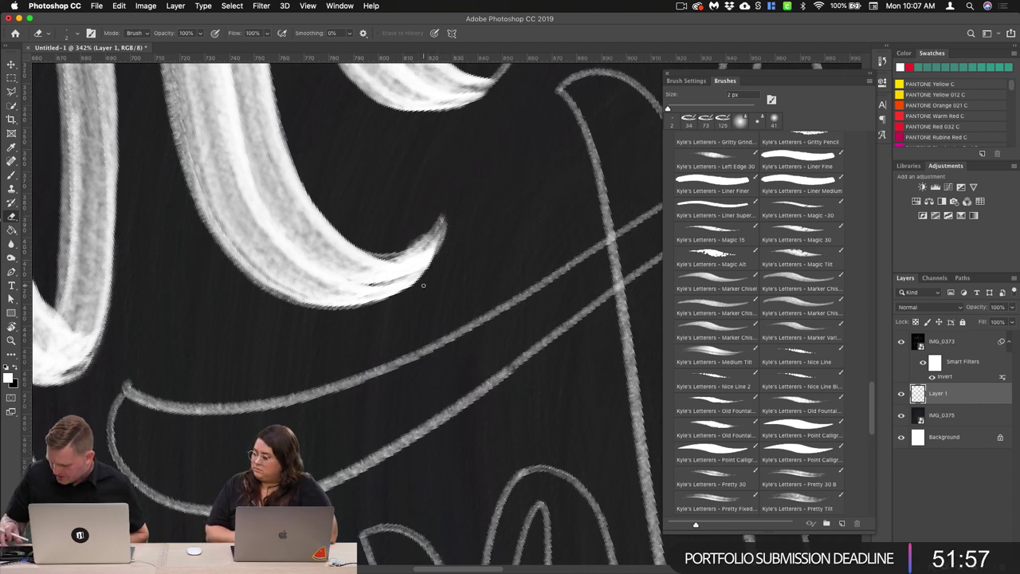
Step: Check the painted A, r and e at different magnifications for rough edges
scroll(436, 306, "down", 5)
scroll(432, 314, "up", 5)
scroll(369, 333, "up", 5)
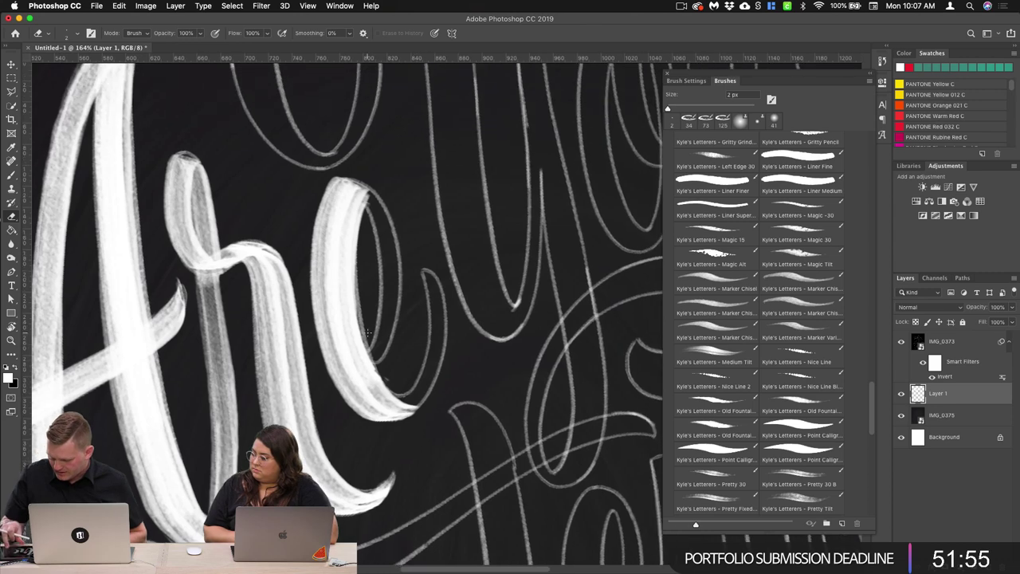
scroll(348, 310, "left", 3)
scroll(348, 309, "up", 6)
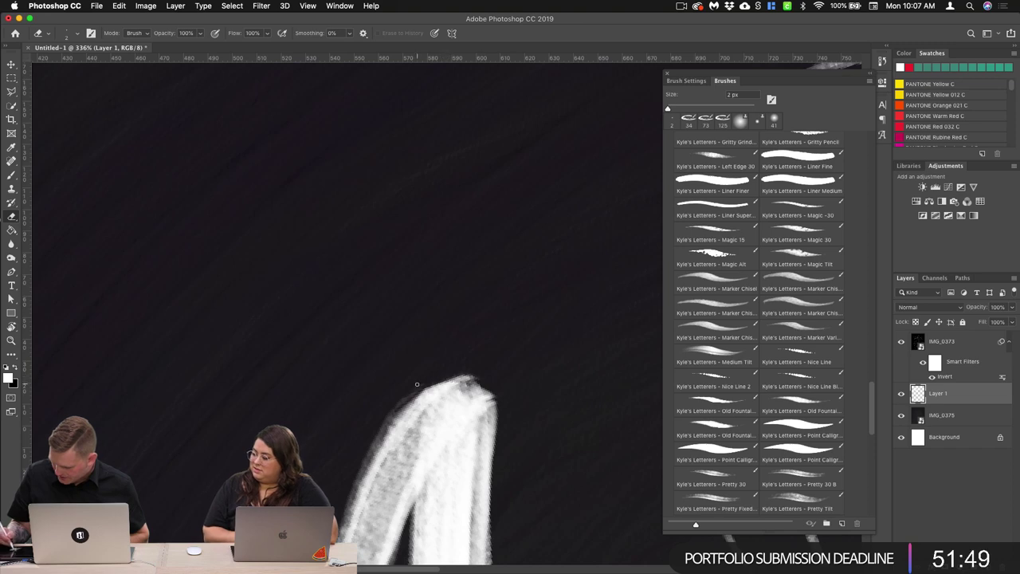
scroll(434, 315, "down", 2)
scroll(434, 322, "down", 8)
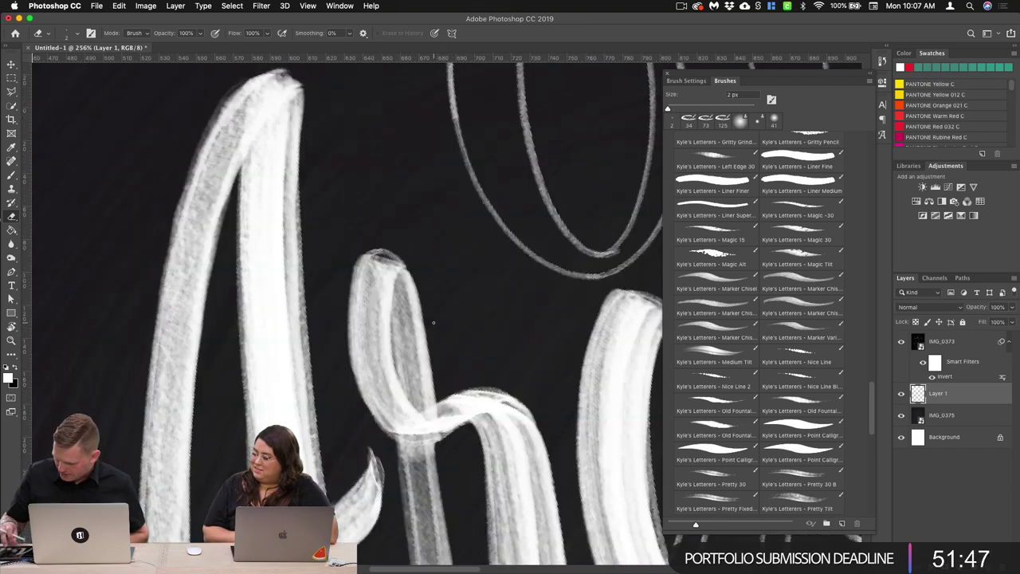
scroll(508, 331, "down", 2)
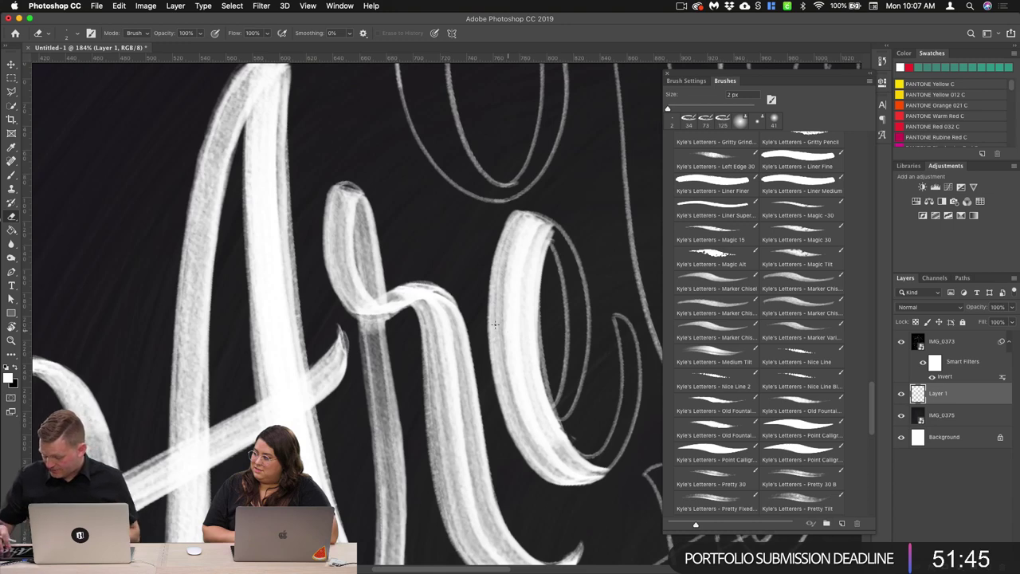
Step: Turn on pressure control for brush size and paint the thin right side of the e's loop with the 34 px Pretty Tilt brush
scroll(502, 327, "right", 10)
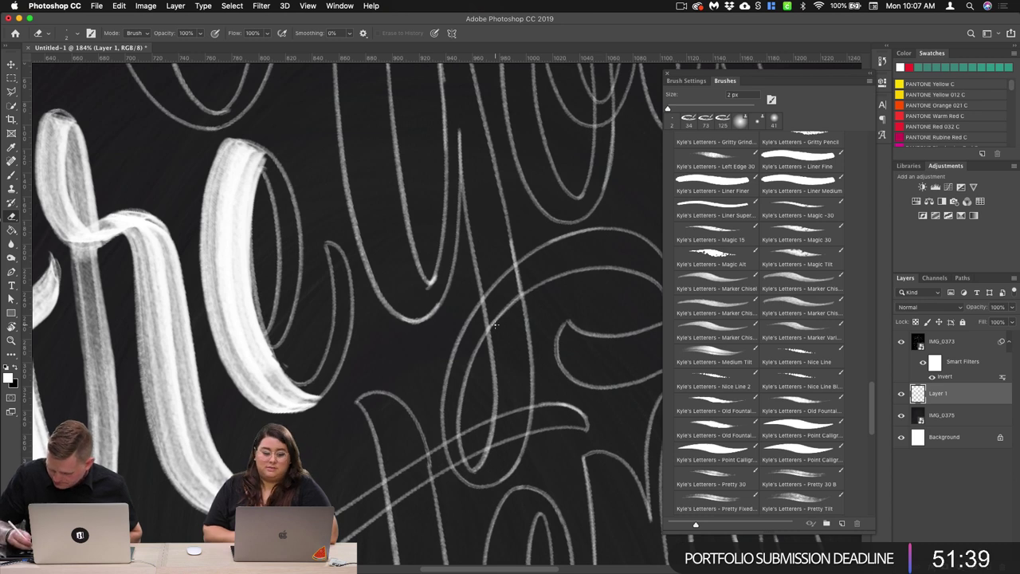
left_click(12, 177)
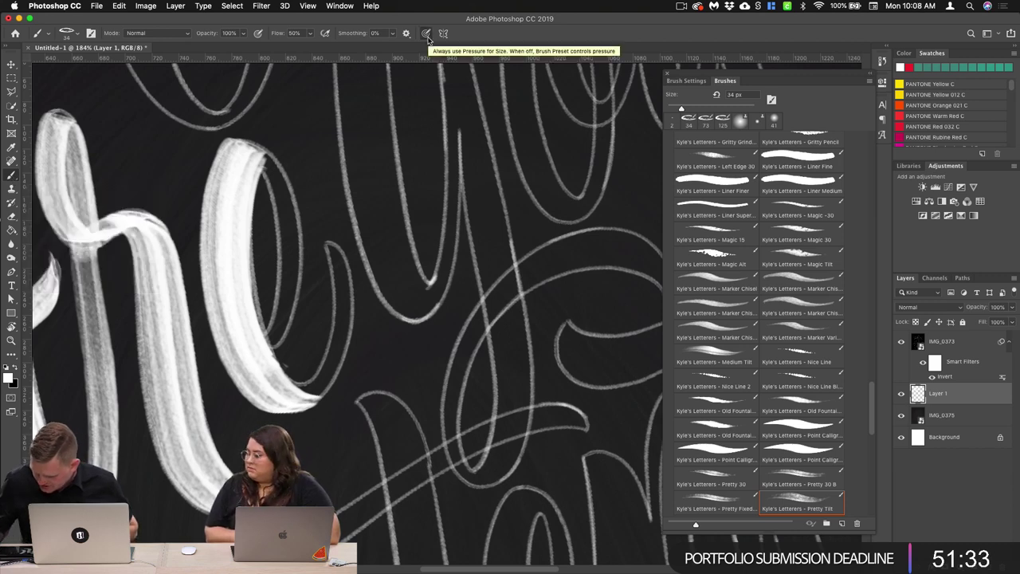
scroll(370, 343, "up", 5)
scroll(370, 343, "up", 3)
scroll(370, 343, "left", 2)
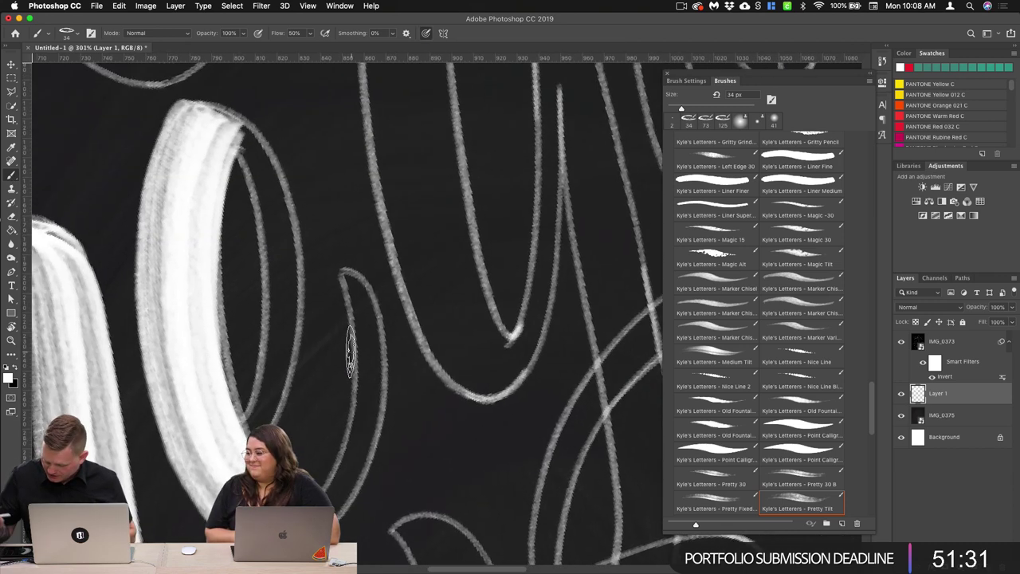
mouse_move(240, 123)
left_mouse_down()
mouse_move(258, 139)
mouse_move(284, 236)
mouse_move(281, 347)
mouse_move(271, 381)
left_mouse_up()
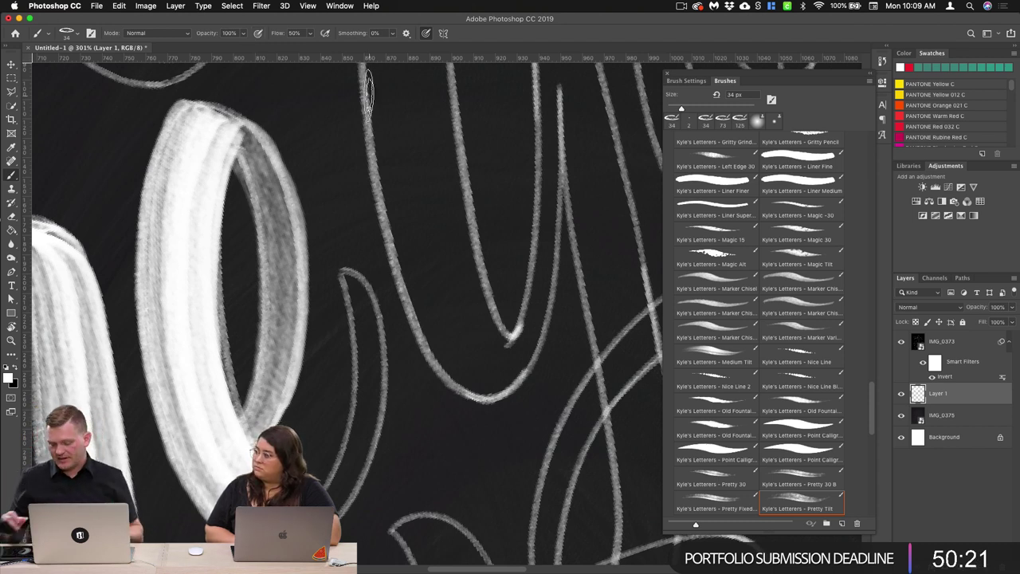
Step: Paint the e's curved exit stroke with overlapping brush strokes from its pointed tip down to the lower bend
scroll(432, 263, "down", 2)
mouse_move(327, 233)
left_mouse_down()
mouse_move(361, 327)
mouse_move(338, 462)
left_mouse_up()
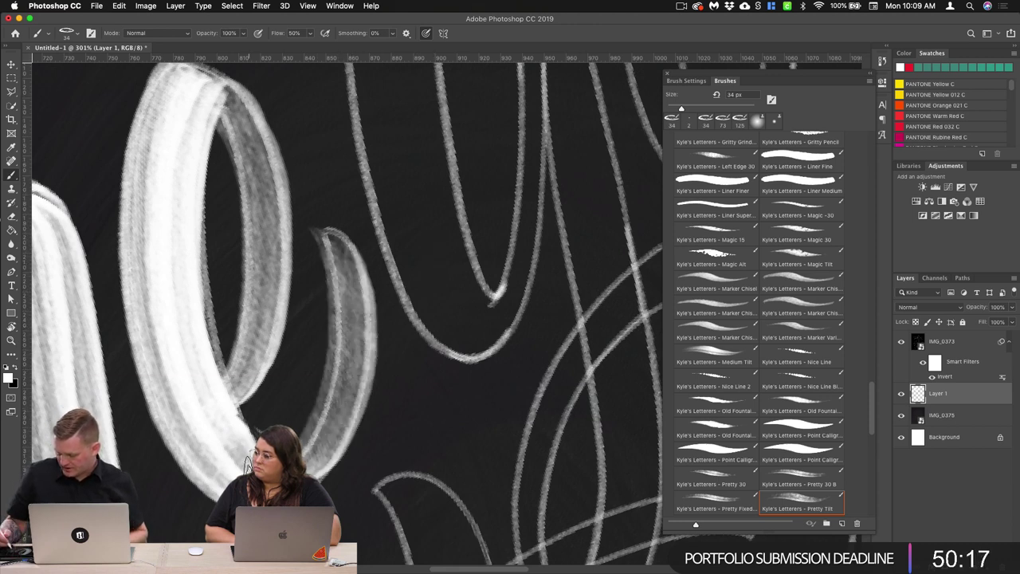
mouse_move(315, 232)
left_mouse_down()
mouse_move(365, 374)
mouse_move(335, 468)
left_mouse_up()
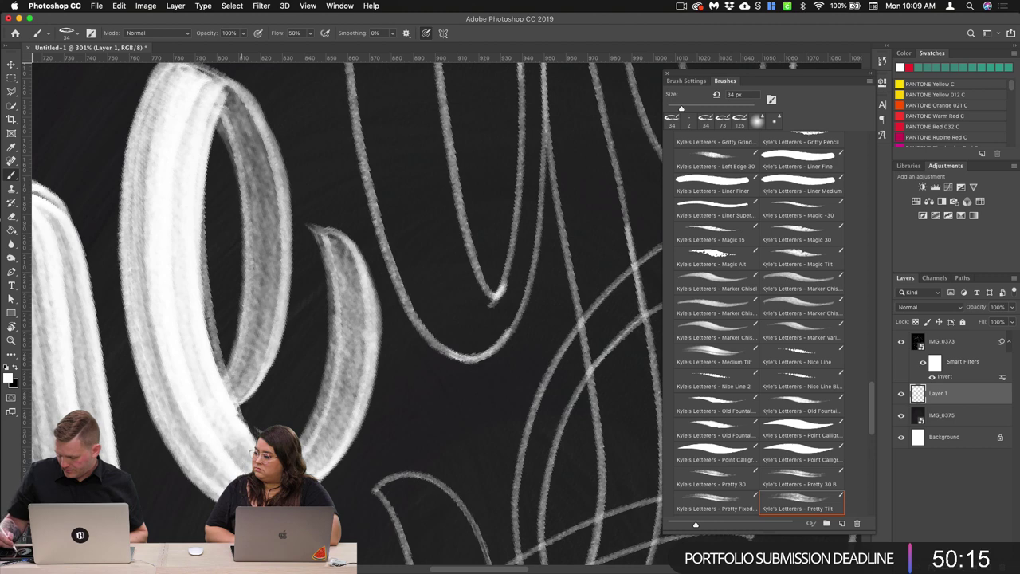
left_click_drag(314, 232, 338, 470)
Step: Set the brush size to 23 px and fill the left curve of the Y's entry loop with overlapping strokes following the sketch
scroll(434, 317, "down", 5)
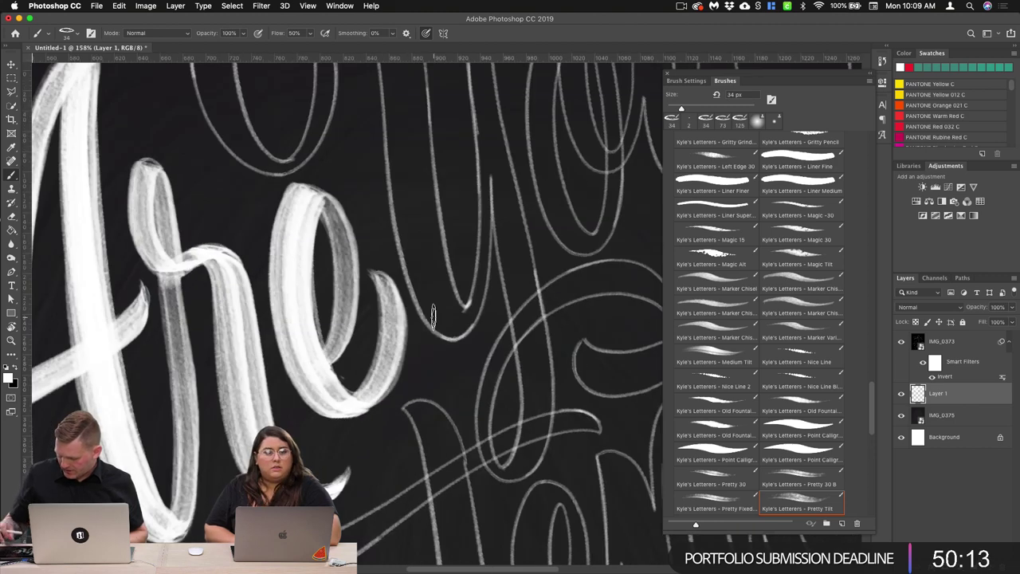
scroll(433, 316, "up", 4)
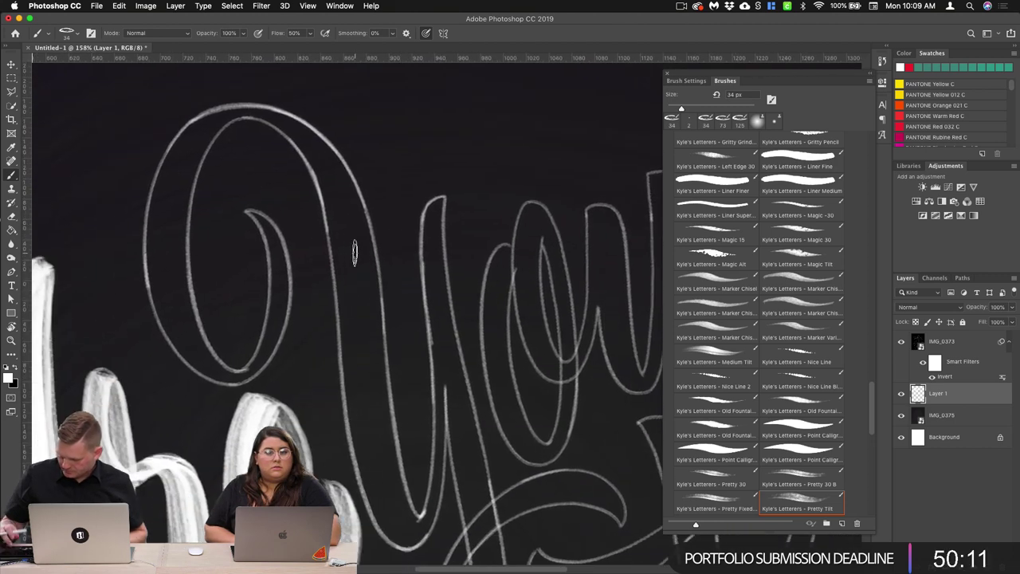
left_click(76, 34)
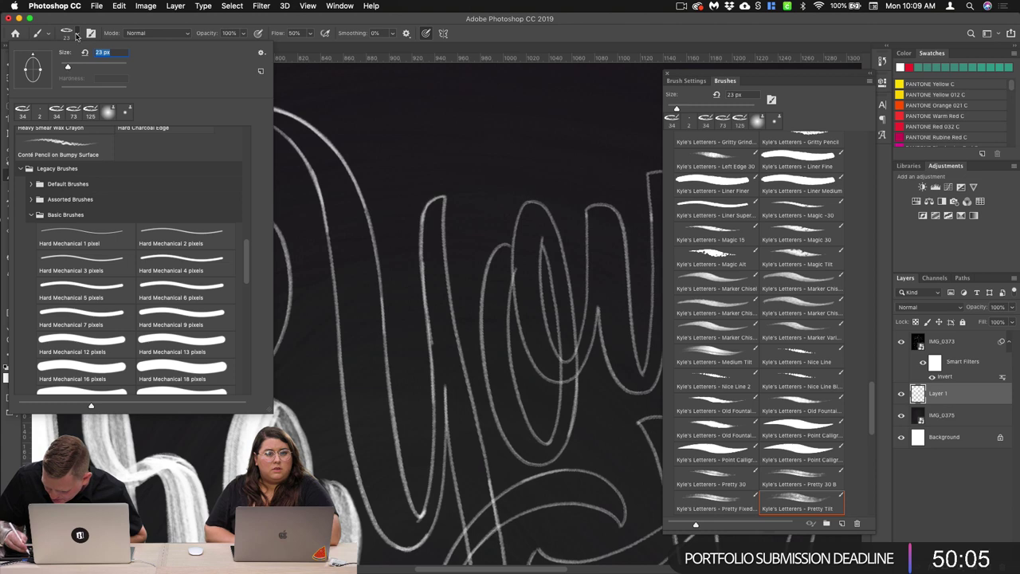
key("Return")
scroll(247, 305, "left", 5)
scroll(248, 305, "down", 3)
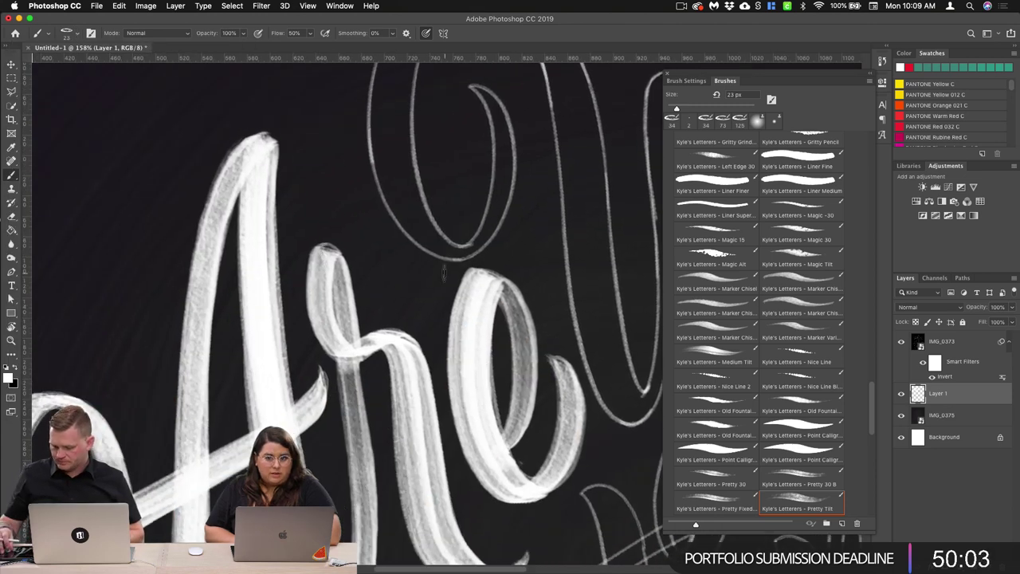
scroll(444, 274, "up", 5)
scroll(444, 273, "right", 4)
scroll(444, 274, "down", 4)
scroll(444, 274, "left", 3)
scroll(417, 263, "up", 2)
scroll(417, 262, "right", 2)
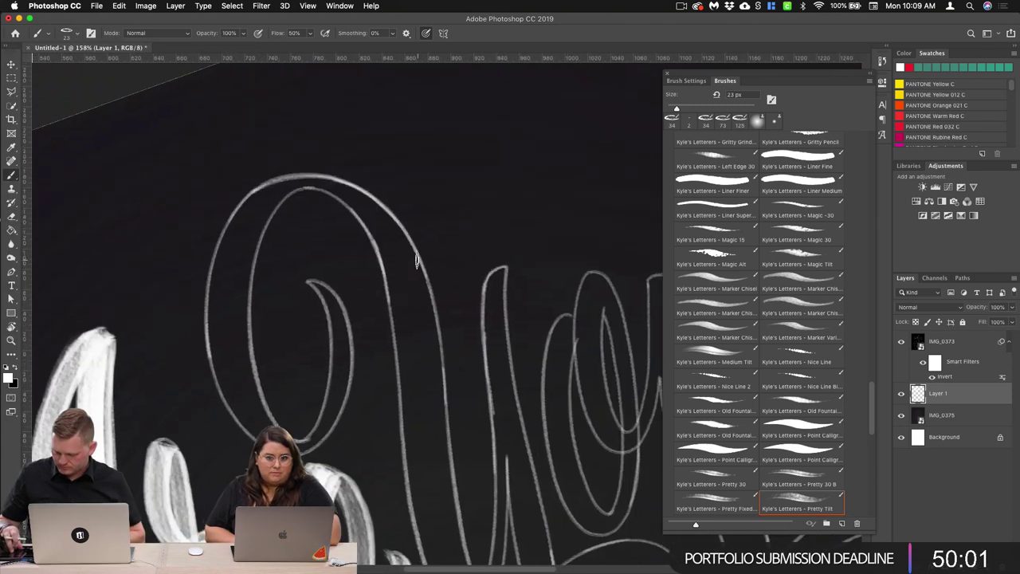
scroll(416, 260, "up", 3)
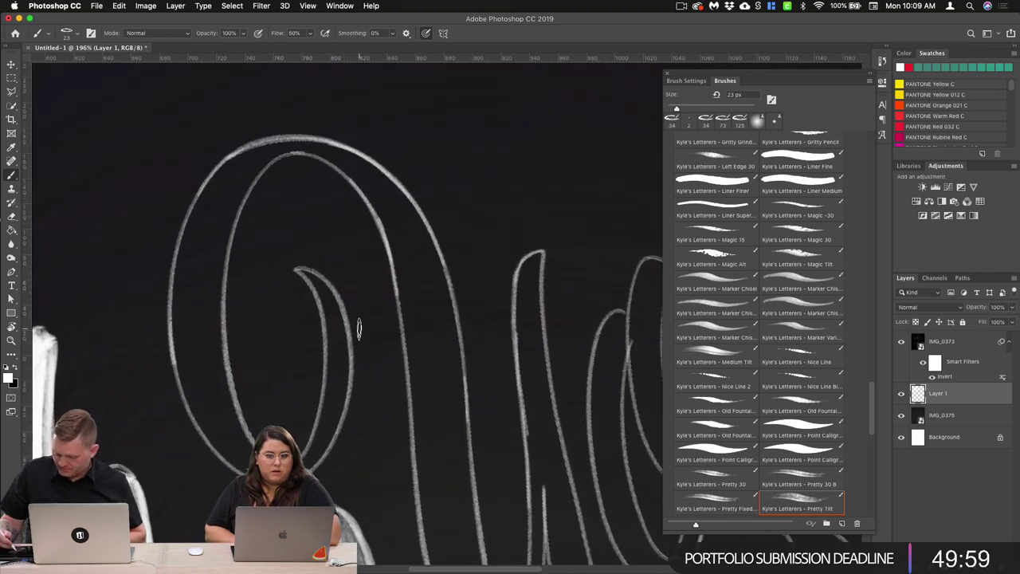
mouse_move(296, 146)
left_mouse_down()
mouse_move(239, 180)
mouse_move(209, 275)
mouse_move(212, 410)
left_mouse_up()
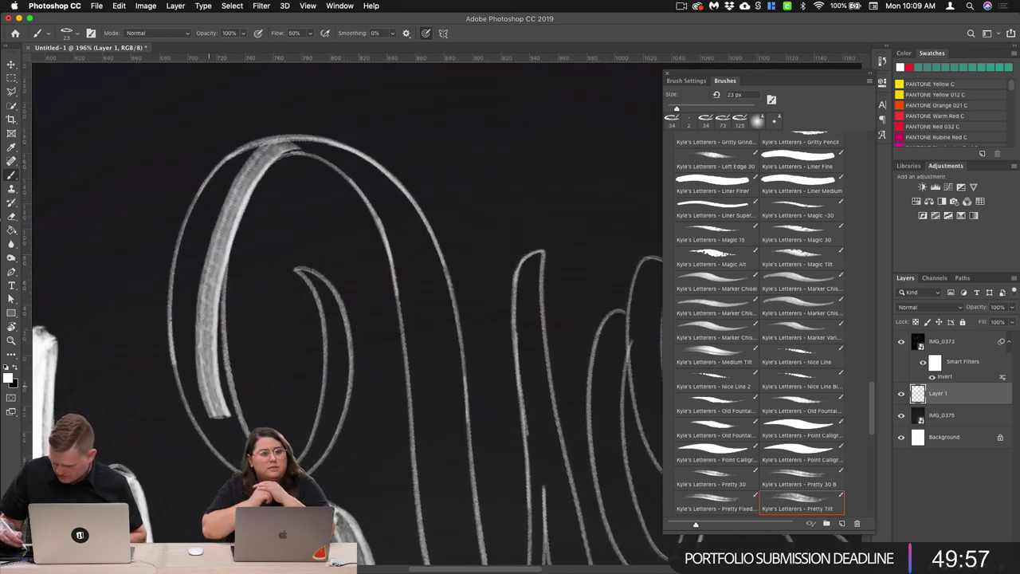
mouse_move(263, 148)
left_mouse_down()
mouse_move(200, 247)
mouse_move(196, 406)
mouse_move(206, 420)
mouse_move(208, 191)
mouse_move(185, 319)
mouse_move(199, 389)
left_mouse_up()
mouse_move(235, 160)
left_mouse_down()
mouse_move(177, 351)
mouse_move(201, 433)
left_mouse_up()
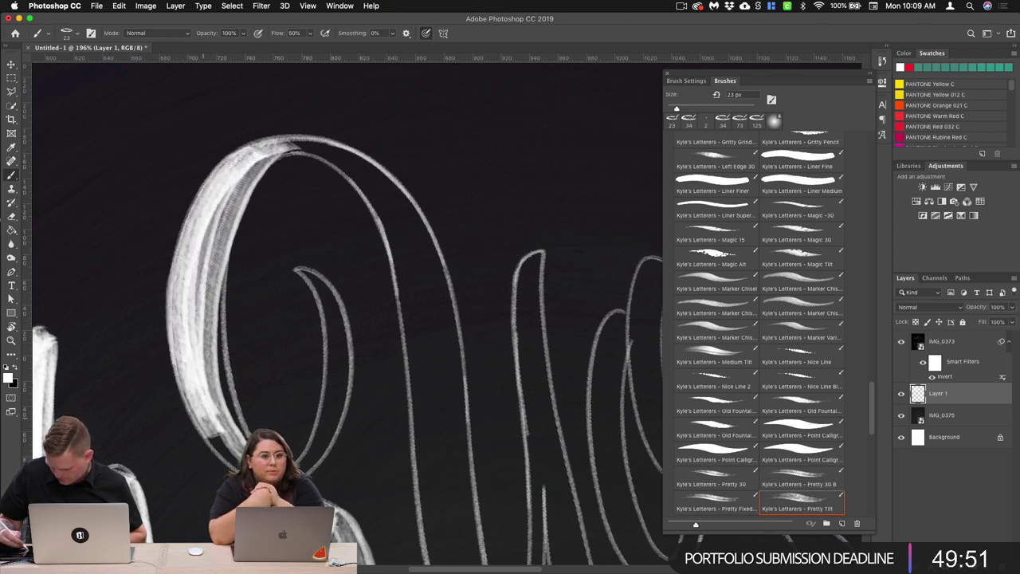
Step: Layer more white strokes along the inner edge and lower bend of the Y loop's left curve to make the fill denser
mouse_move(281, 145)
left_mouse_down()
mouse_move(211, 276)
mouse_move(215, 399)
left_mouse_up()
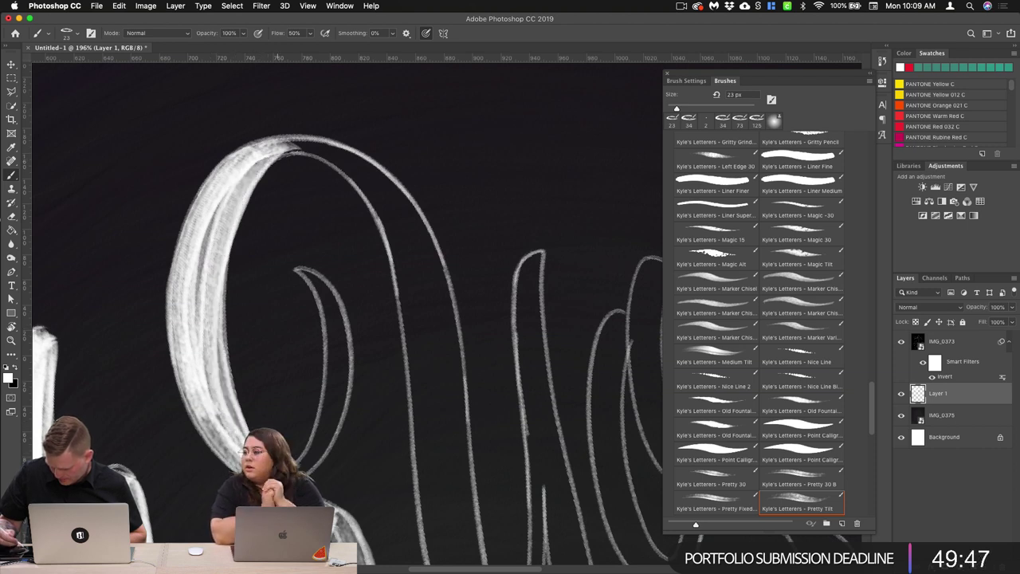
left_click_drag(263, 160, 212, 407)
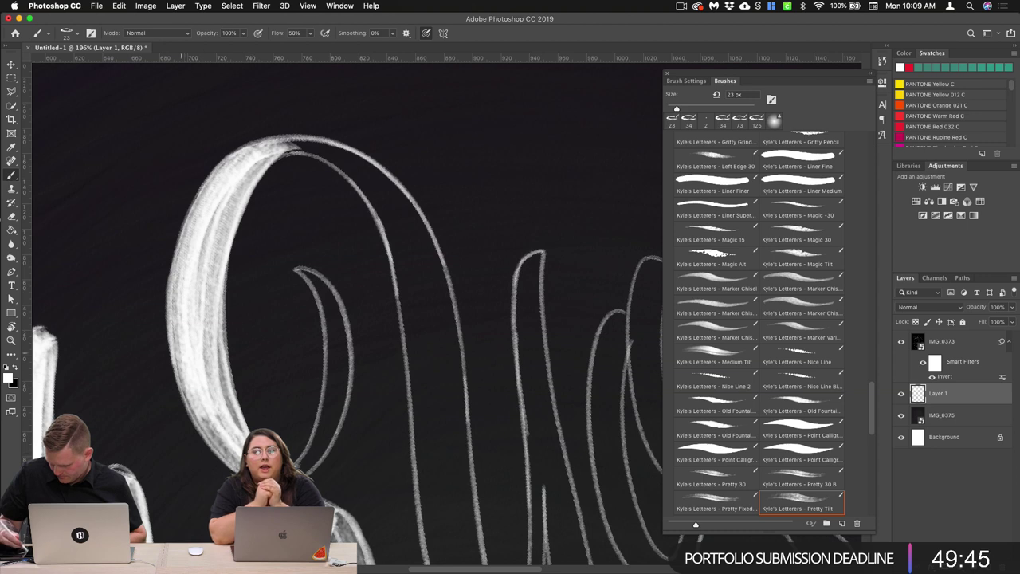
left_click_drag(181, 279, 204, 435)
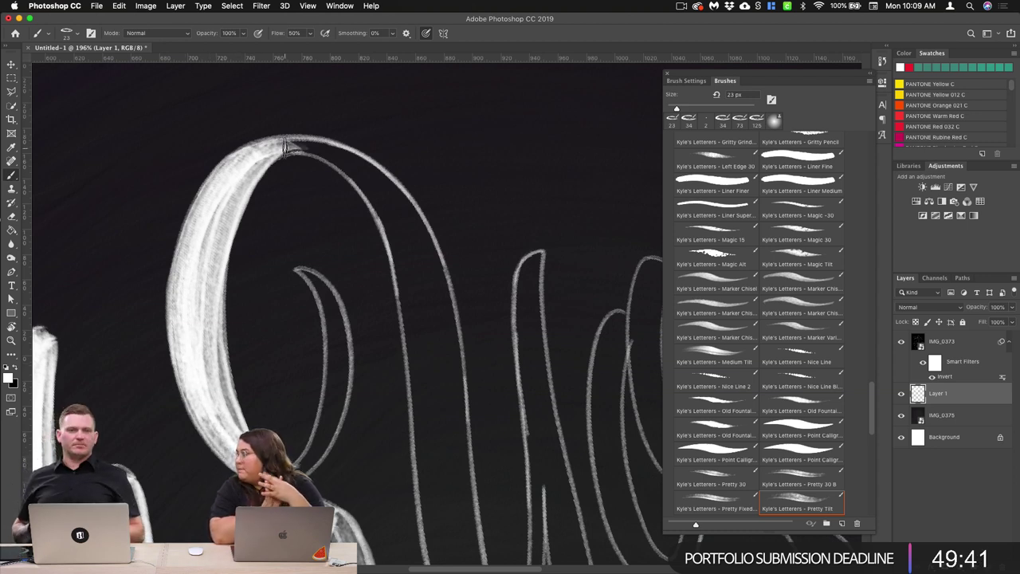
scroll(403, 333, "down", 6)
scroll(383, 266, "up", 5)
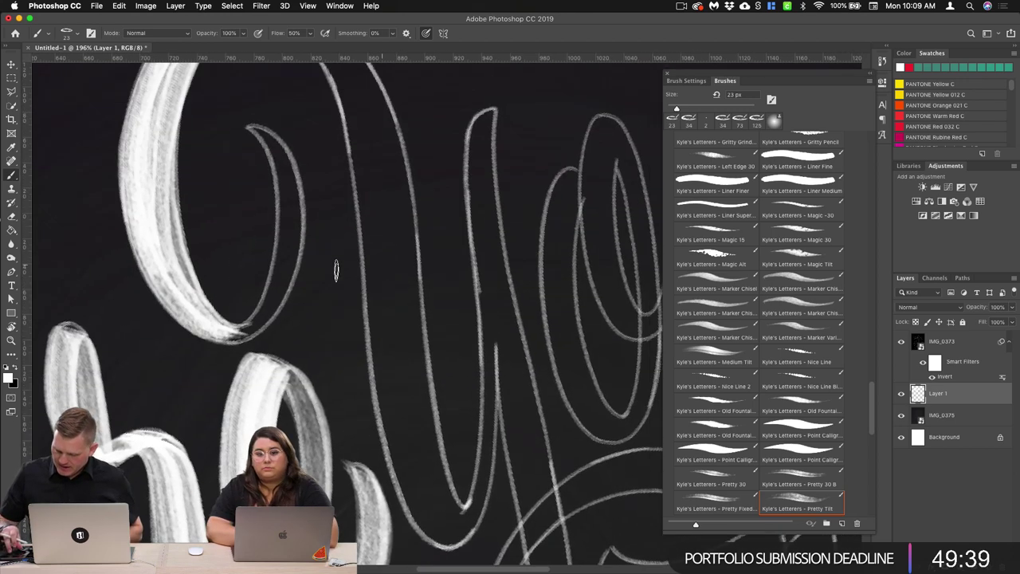
left_click_drag(174, 287, 199, 403)
mouse_move(189, 335)
left_mouse_down()
mouse_move(209, 415)
mouse_move(164, 362)
mouse_move(193, 409)
left_mouse_up()
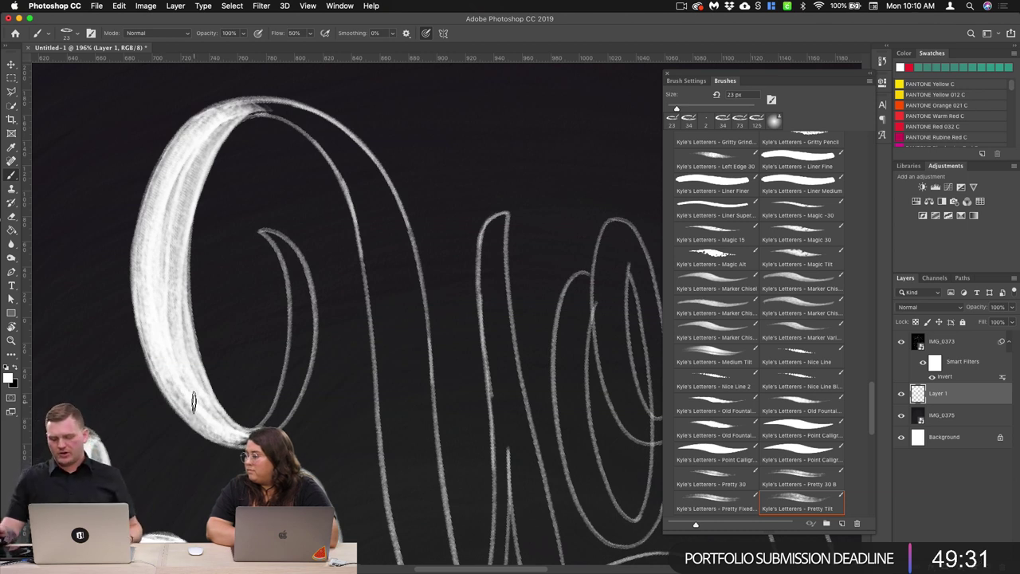
Step: Paint the inner curl of the Y's entry loop from its pointed tip down to the bottom bend
scroll(340, 261, "down", 1)
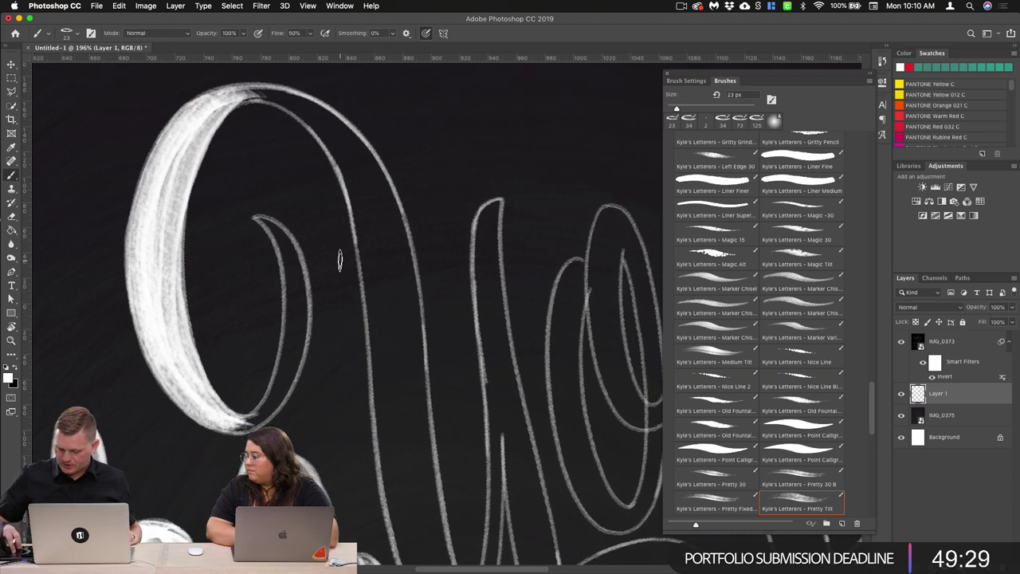
scroll(349, 291, "up", 2)
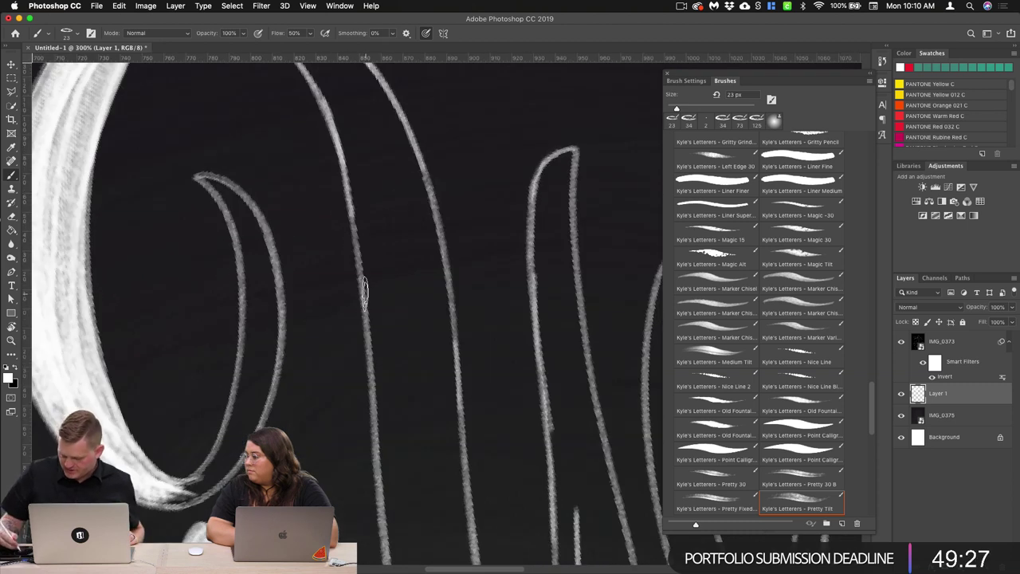
mouse_move(197, 175)
left_mouse_down()
mouse_move(259, 233)
mouse_move(276, 327)
mouse_move(263, 430)
mouse_move(185, 486)
left_mouse_up()
mouse_move(199, 180)
left_mouse_down()
mouse_move(241, 227)
mouse_move(255, 323)
mouse_move(228, 437)
mouse_move(170, 494)
left_mouse_up()
mouse_move(213, 189)
left_mouse_down()
mouse_move(268, 257)
mouse_move(268, 339)
mouse_move(251, 399)
left_mouse_up()
Step: Paint the Y's main downstroke from the top of its entry arch down the stem, building up the inner side with overlapping strokes
scroll(361, 373, "down", 1)
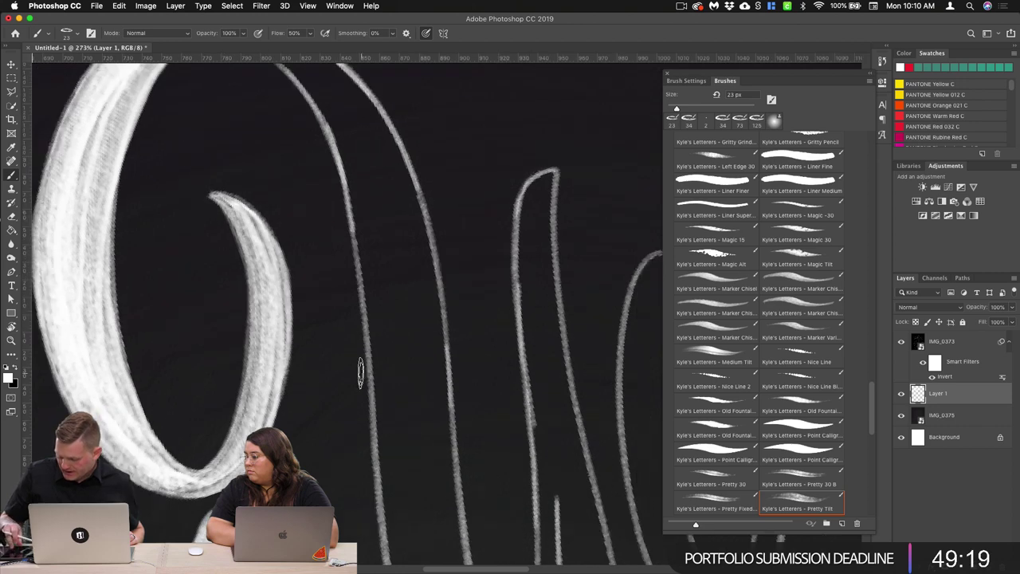
scroll(360, 373, "down", 1)
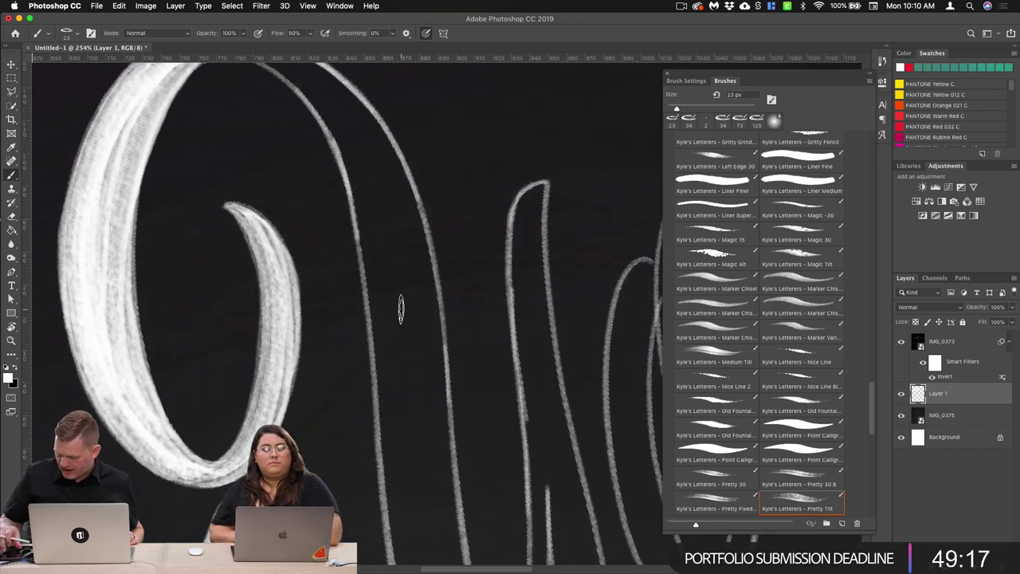
scroll(401, 309, "down", 4)
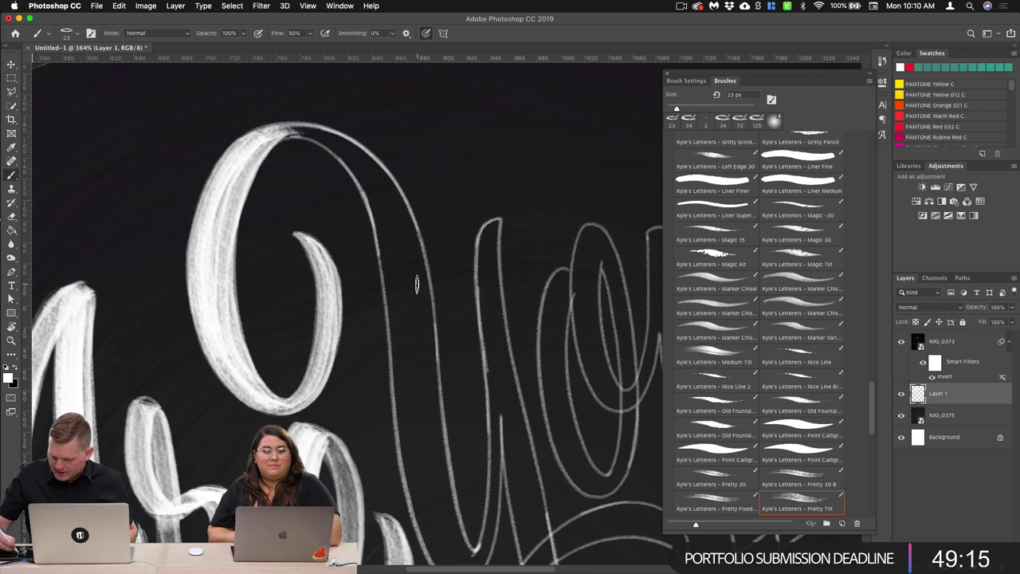
mouse_move(296, 131)
left_mouse_down()
mouse_move(356, 158)
mouse_move(385, 206)
mouse_move(415, 480)
left_mouse_up()
mouse_move(315, 137)
left_mouse_down()
mouse_move(351, 158)
mouse_move(389, 220)
mouse_move(408, 468)
mouse_move(437, 558)
left_mouse_up()
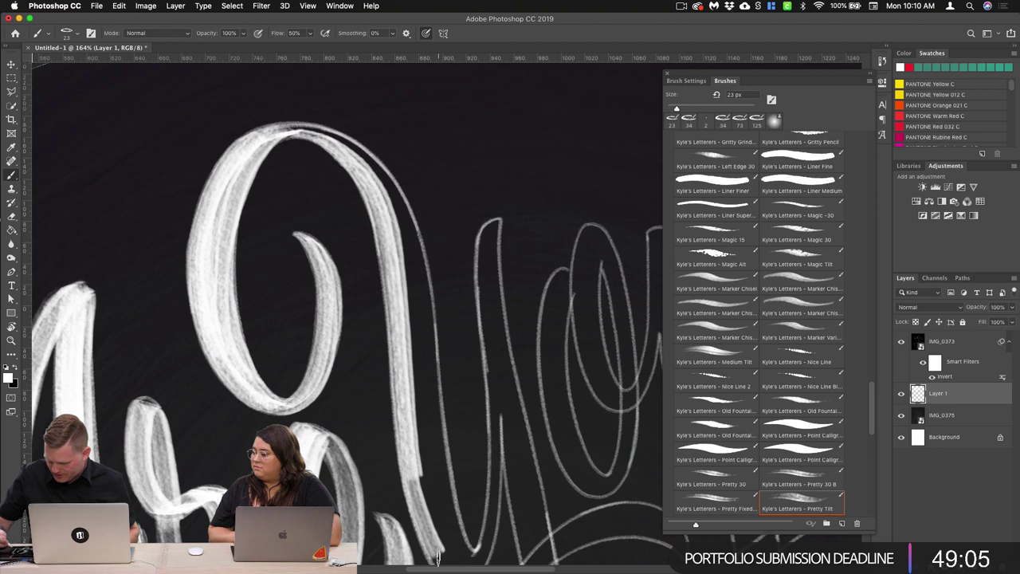
mouse_move(303, 132)
left_mouse_down()
mouse_move(285, 132)
mouse_move(366, 158)
mouse_move(413, 247)
mouse_move(429, 472)
left_mouse_up()
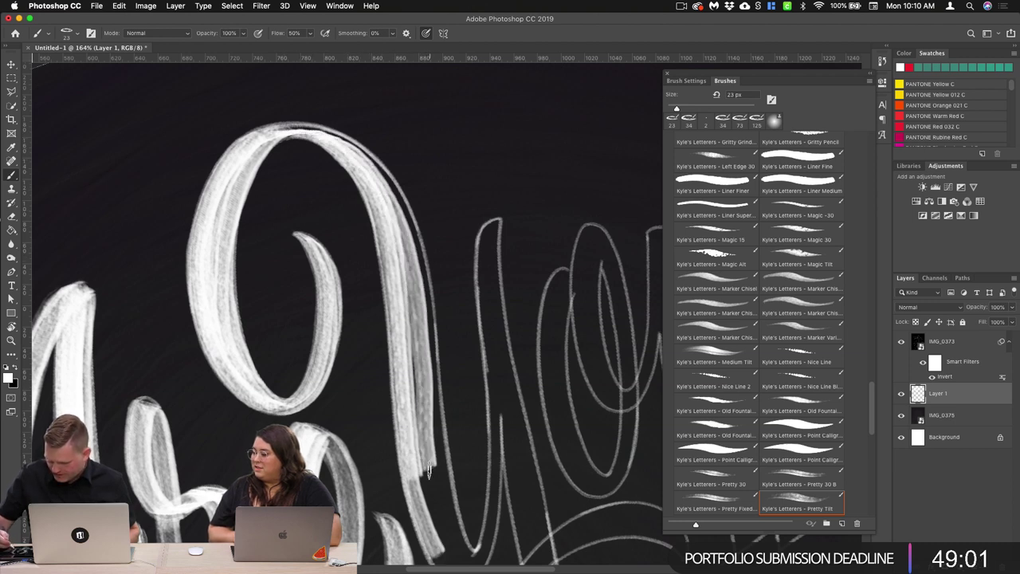
Step: Fill the outer side of the Y's arch and main stem with overlapping white strokes along the sketch edge
mouse_move(264, 136)
left_mouse_down()
mouse_move(313, 128)
mouse_move(301, 127)
mouse_move(378, 168)
mouse_move(400, 211)
left_mouse_up()
mouse_move(365, 157)
left_mouse_down()
mouse_move(397, 203)
mouse_move(416, 259)
mouse_move(423, 335)
left_mouse_up()
left_click_drag(402, 197, 432, 448)
mouse_move(403, 253)
left_mouse_down()
mouse_move(423, 305)
mouse_move(447, 516)
left_mouse_up()
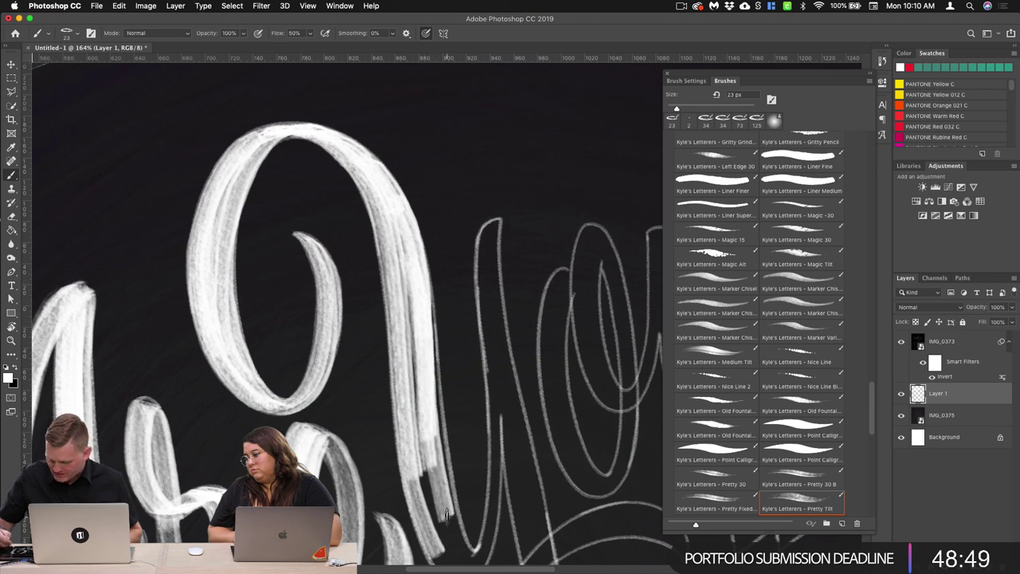
left_click_drag(421, 260, 453, 532)
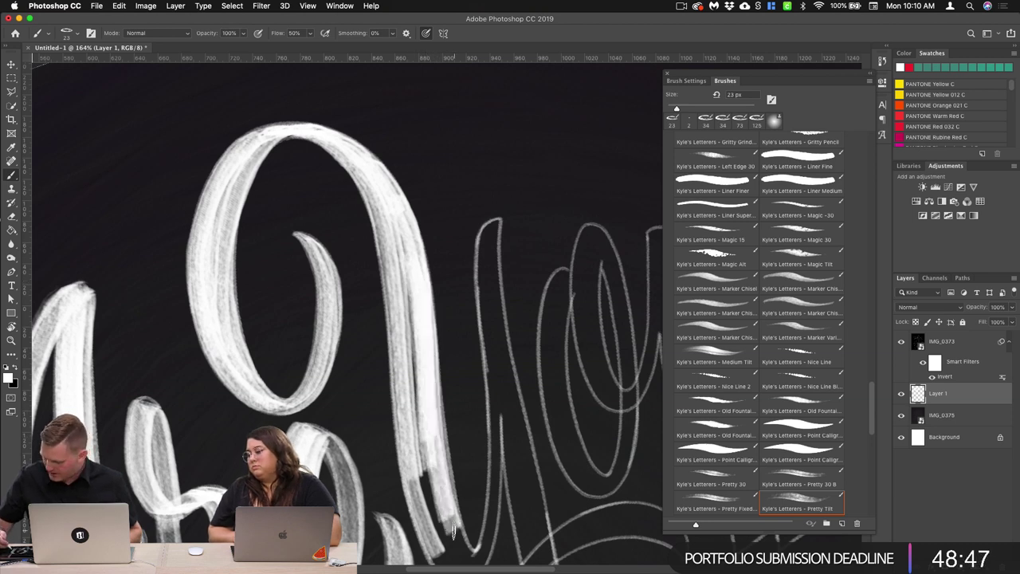
left_click_drag(390, 239, 430, 487)
Step: Extend the Y's main stem down into its lower bend and layer more strokes over the stem for a denser fill
left_click_drag(590, 456, 446, 304)
left_click_drag(276, 275, 305, 392)
left_click_drag(268, 295, 295, 384)
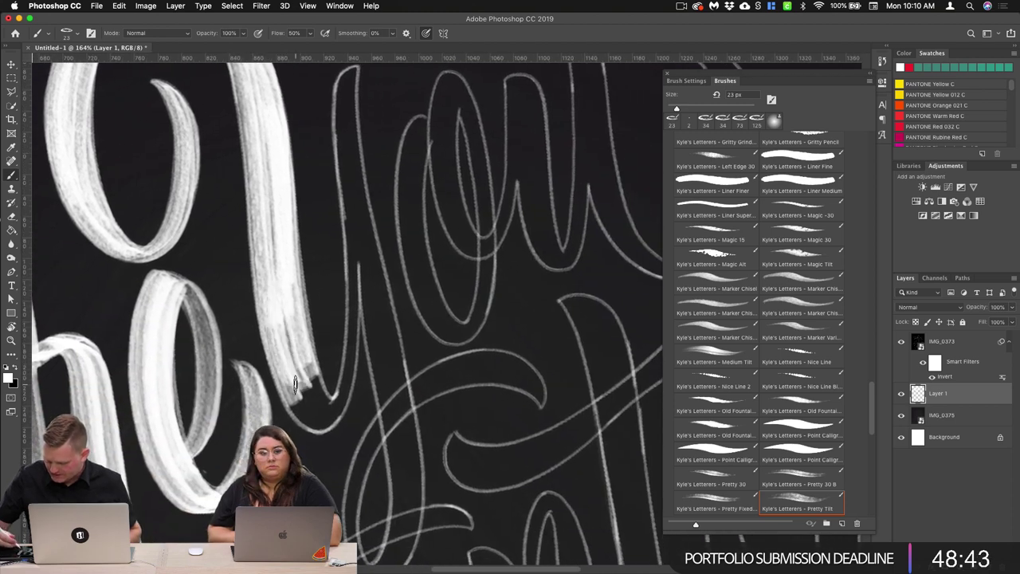
left_click_drag(269, 307, 324, 430)
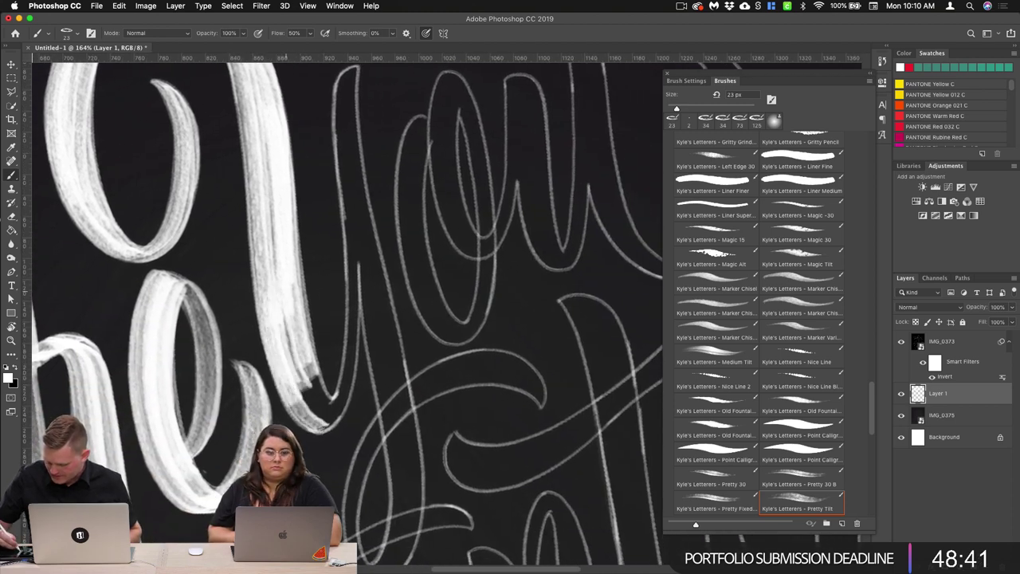
left_click_drag(287, 310, 316, 412)
left_click_drag(303, 323, 331, 409)
left_click_drag(296, 287, 317, 401)
left_click_drag(258, 114, 286, 342)
left_click_drag(240, 79, 277, 346)
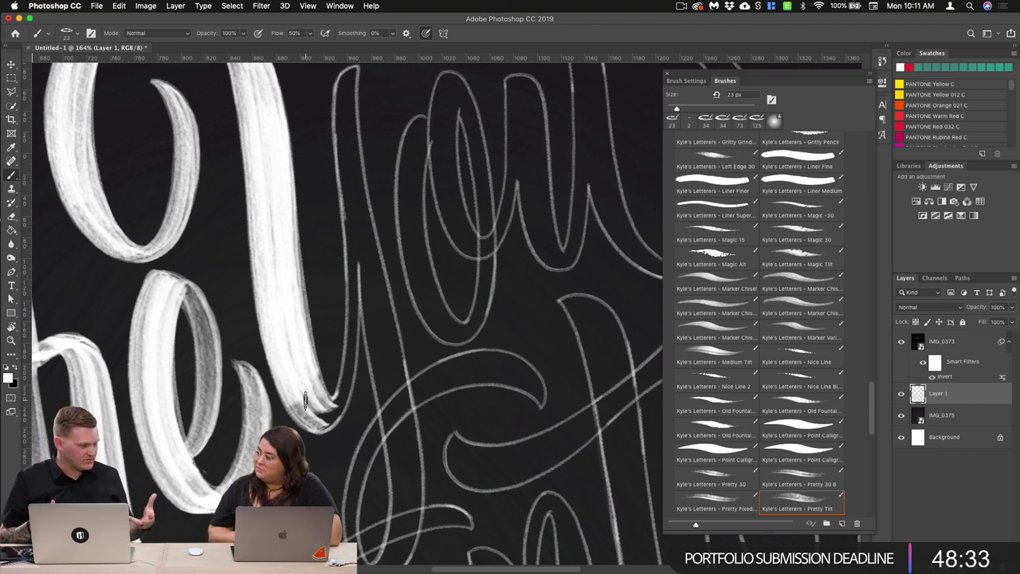
Step: Paint the lower half of the Y's thin upstroke between the fork and the stem's bottom bend
left_click_drag(536, 350, 408, 278)
left_click_drag(232, 224, 312, 311)
scroll(311, 311, "up", 1)
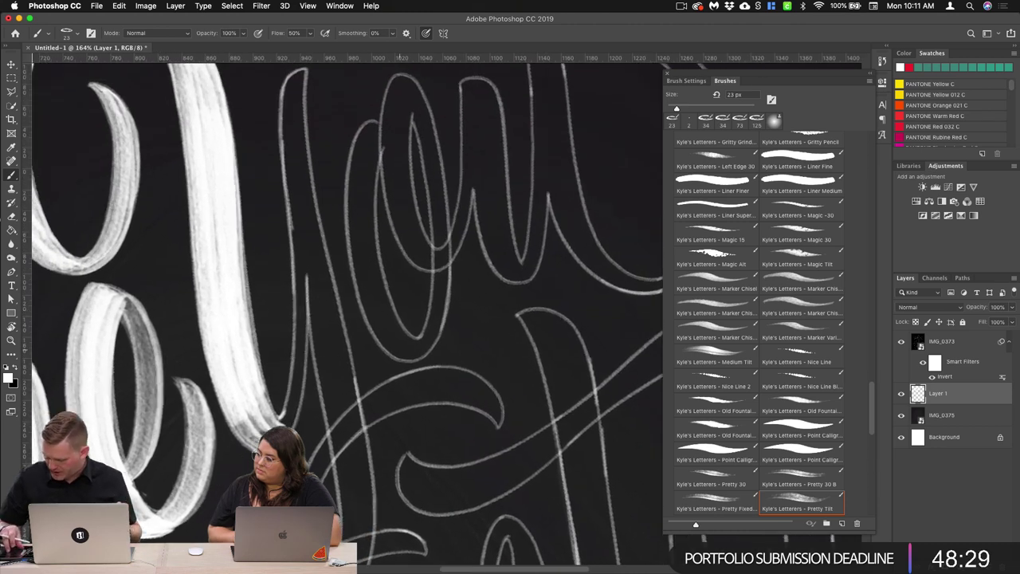
scroll(399, 349, "up", 3)
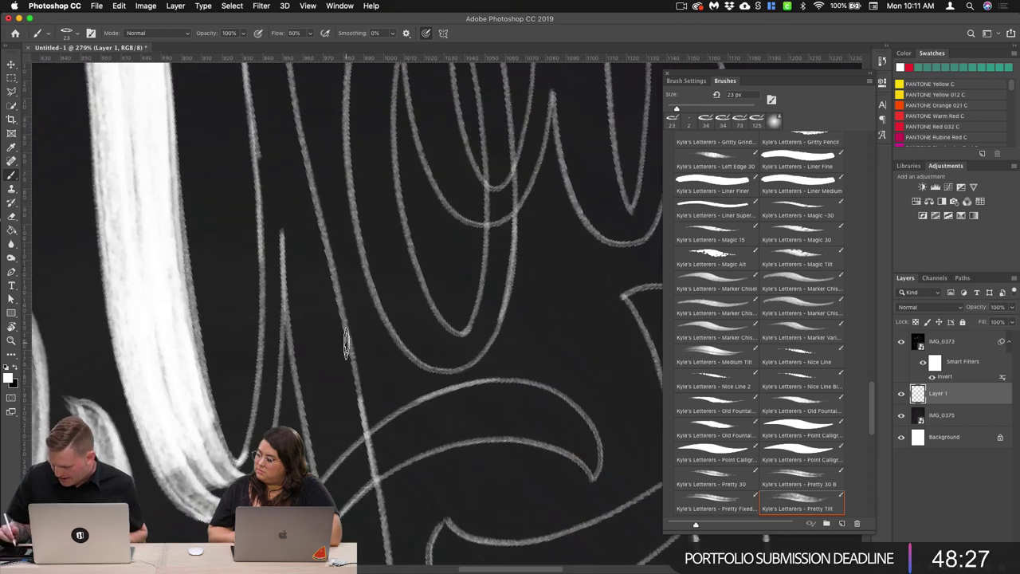
left_click_drag(278, 226, 266, 417)
mouse_move(277, 277)
left_mouse_down()
mouse_move(269, 399)
mouse_move(232, 483)
left_mouse_up()
mouse_move(269, 289)
left_mouse_down()
mouse_move(246, 459)
mouse_move(231, 482)
left_mouse_up()
left_click_drag(278, 338, 247, 464)
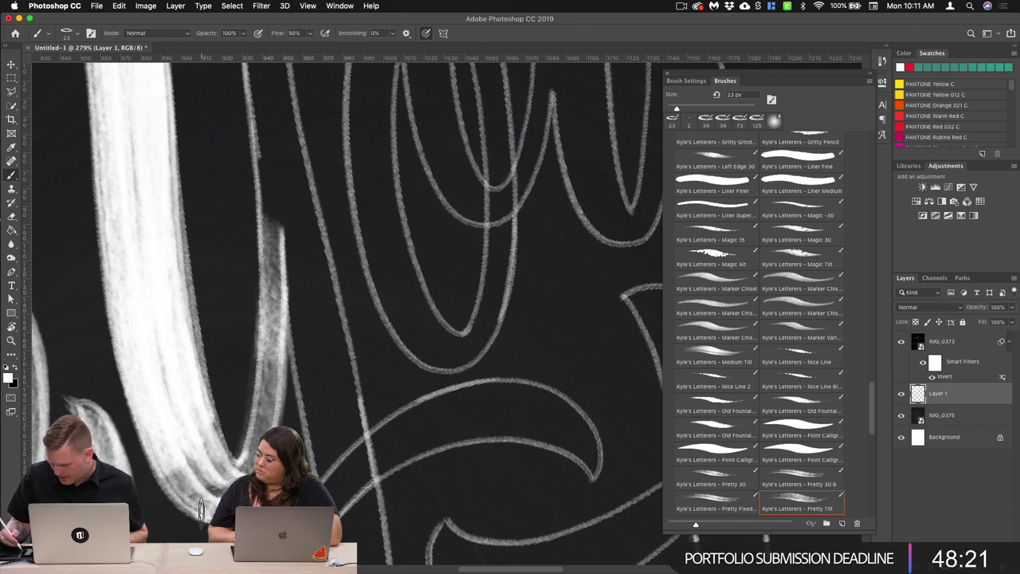
Step: Layer more strokes over the Y's upstroke and blend it into the bottom bend of the main stem
left_click_drag(279, 239, 196, 514)
mouse_move(272, 238)
left_mouse_down()
mouse_move(257, 437)
mouse_move(194, 501)
left_mouse_up()
left_click_drag(186, 450, 228, 487)
mouse_move(164, 462)
left_mouse_down()
mouse_move(202, 503)
mouse_move(209, 496)
left_mouse_up()
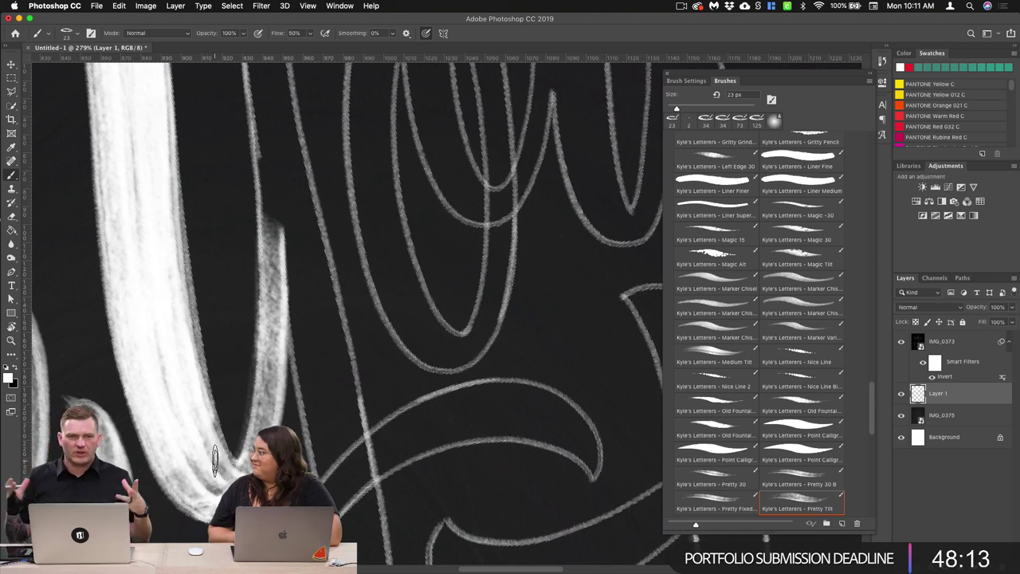
Step: Fill the upper part of the Y's upstroke from its tip down to the painted lower half
scroll(350, 384, "up", 2)
scroll(349, 383, "down", 5)
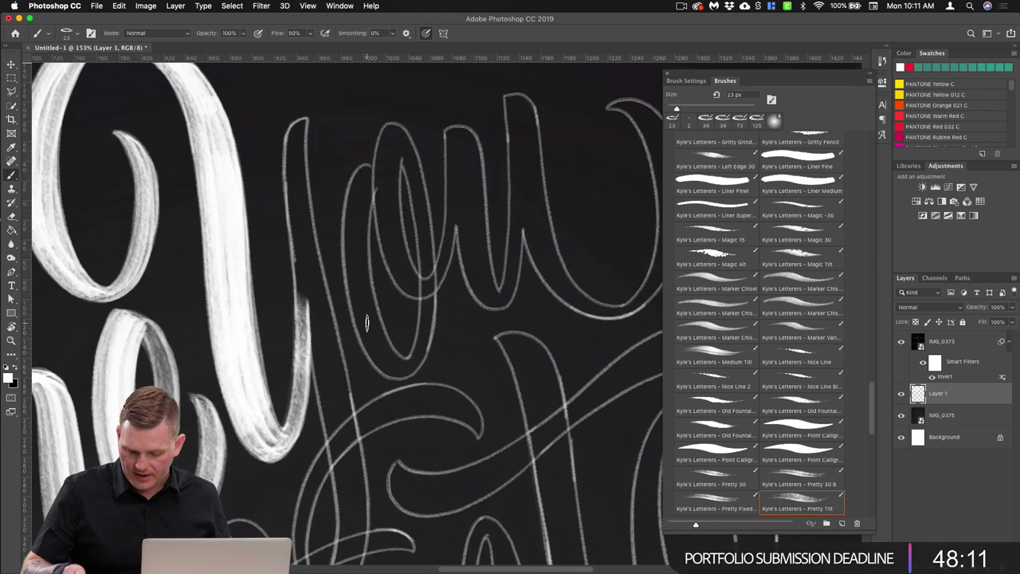
scroll(325, 339, "up", 1)
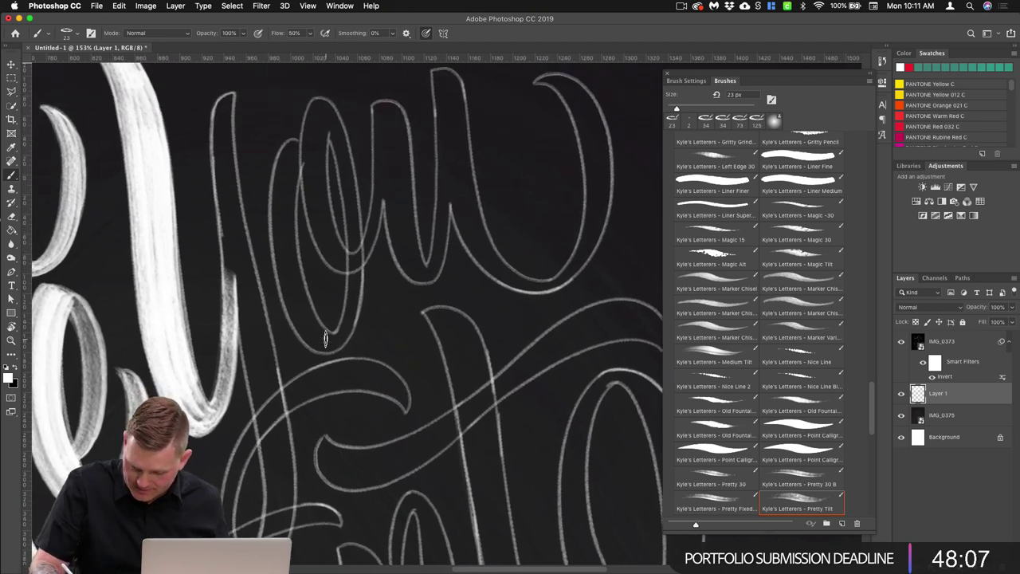
left_click_drag(223, 96, 234, 279)
left_click_drag(222, 152, 234, 299)
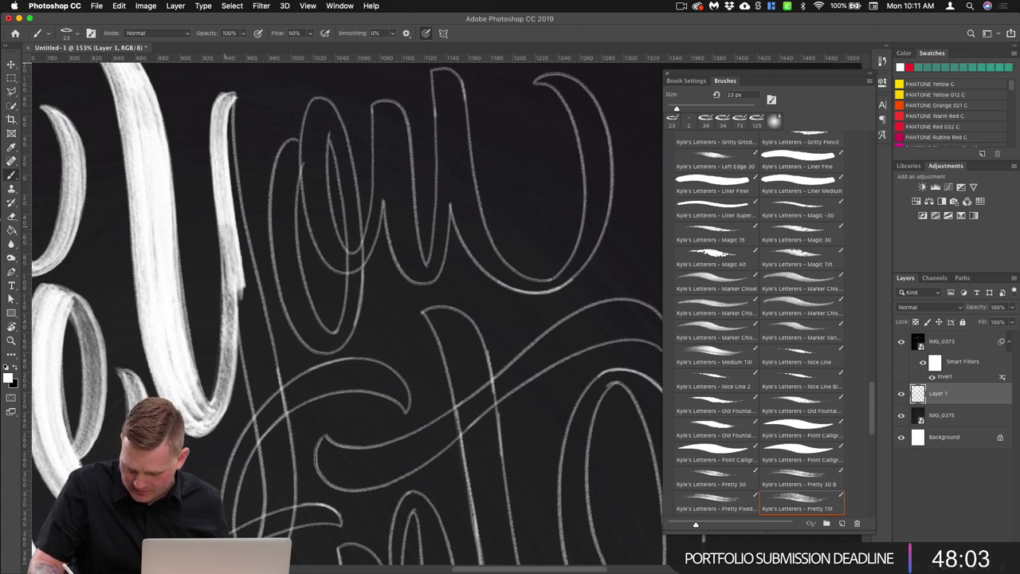
left_click_drag(227, 239, 232, 302)
Step: Paint the Y's descender stem from the upstroke's tip down past the crossing sketch lines with overlapping white strokes
left_click_drag(227, 94, 244, 279)
left_click_drag(231, 175, 271, 357)
left_click_drag(243, 267, 279, 394)
left_click_drag(263, 350, 273, 404)
left_click_drag(239, 287, 268, 413)
left_click_drag(239, 299, 276, 443)
left_click_drag(250, 363, 279, 486)
left_click_drag(257, 322, 283, 440)
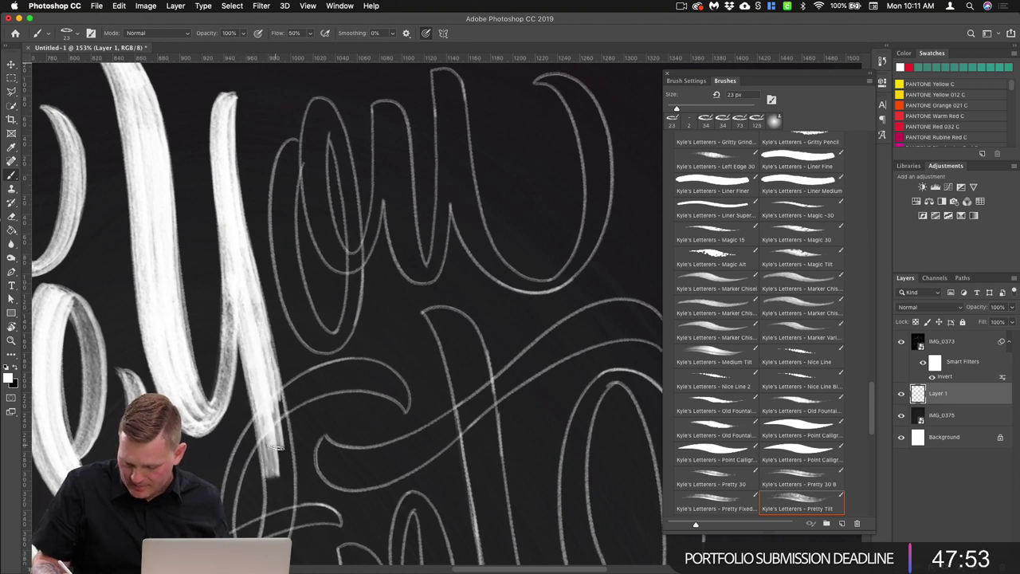
left_click_drag(252, 281, 279, 456)
left_click_drag(273, 375, 286, 462)
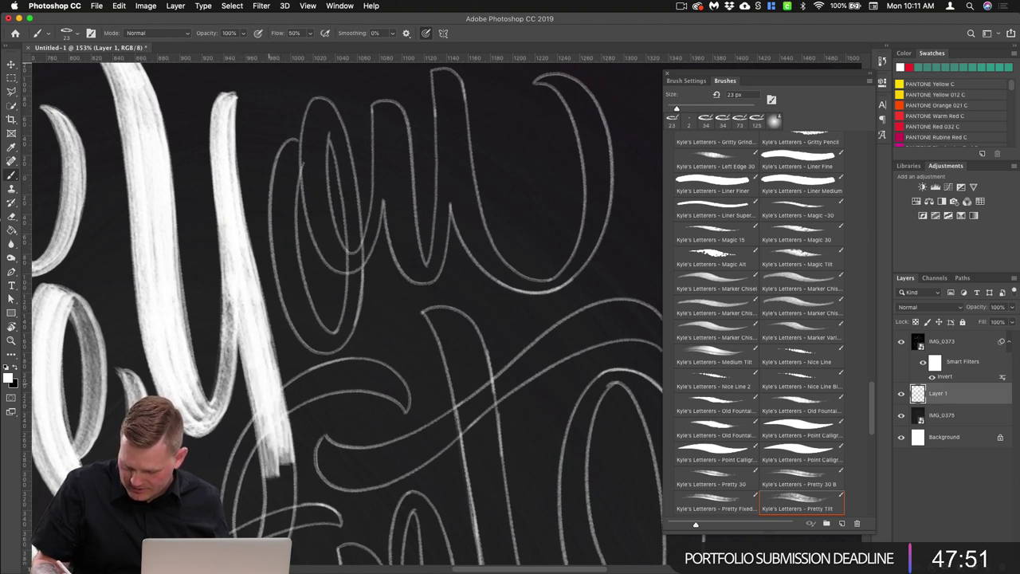
left_click_drag(279, 406, 288, 502)
Step: Continue the Y's descender down to its lower end and curve the strokes inward into the bottom of the loop
scroll(433, 354, "down", 6)
scroll(433, 353, "left", 3)
left_click_drag(391, 174, 396, 297)
mouse_move(392, 196)
left_mouse_down()
mouse_move(395, 294)
mouse_move(384, 321)
left_mouse_up()
mouse_move(403, 213)
left_mouse_down()
mouse_move(393, 296)
mouse_move(375, 323)
left_mouse_up()
left_click_drag(408, 204, 391, 322)
left_click_drag(409, 244, 398, 305)
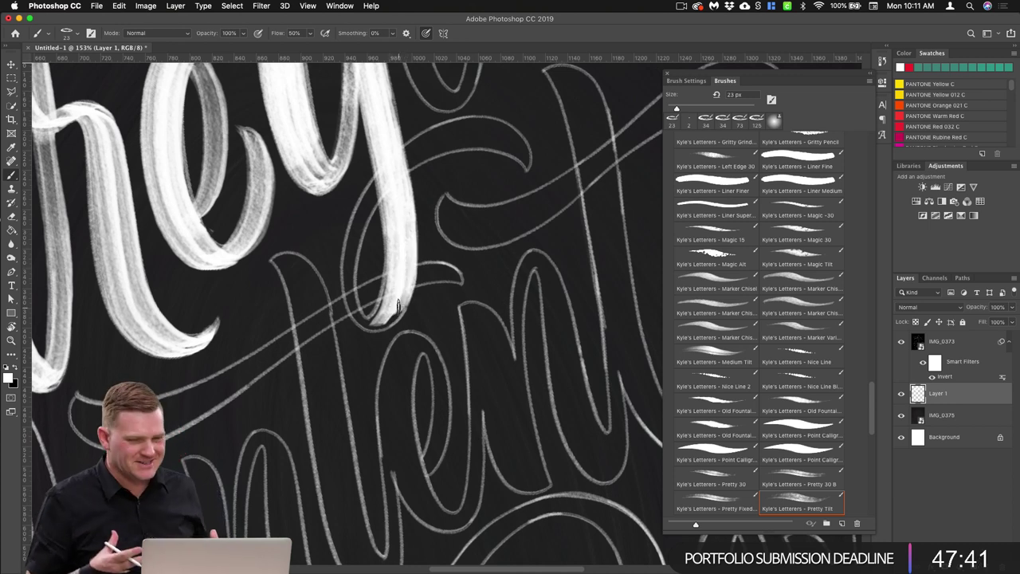
Step: Paint the returning side of the Y's descender loop from where it crosses the stem down to the bottom bend
scroll(422, 275, "up", 3)
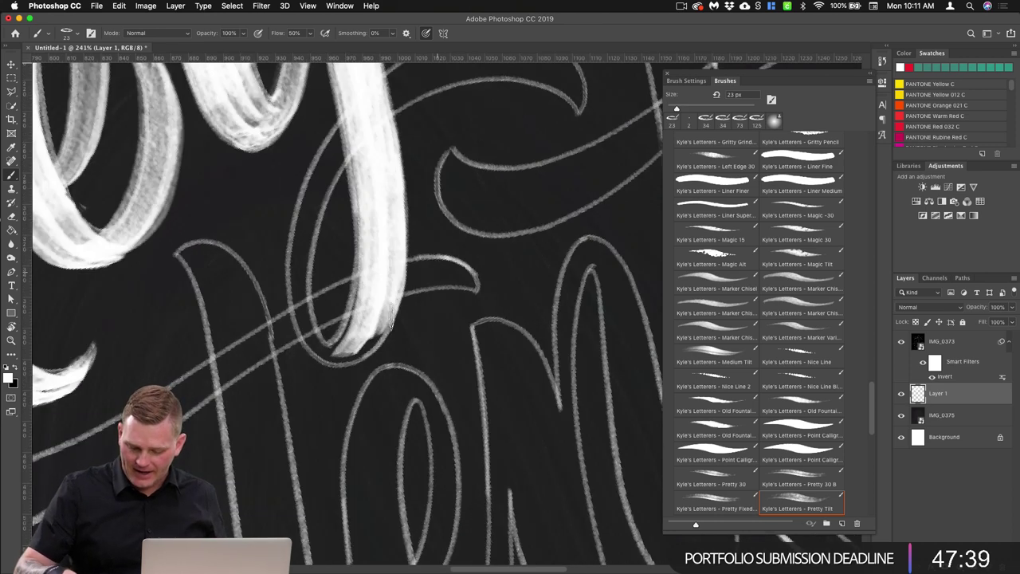
scroll(437, 271, "up", 5)
scroll(437, 271, "right", 5)
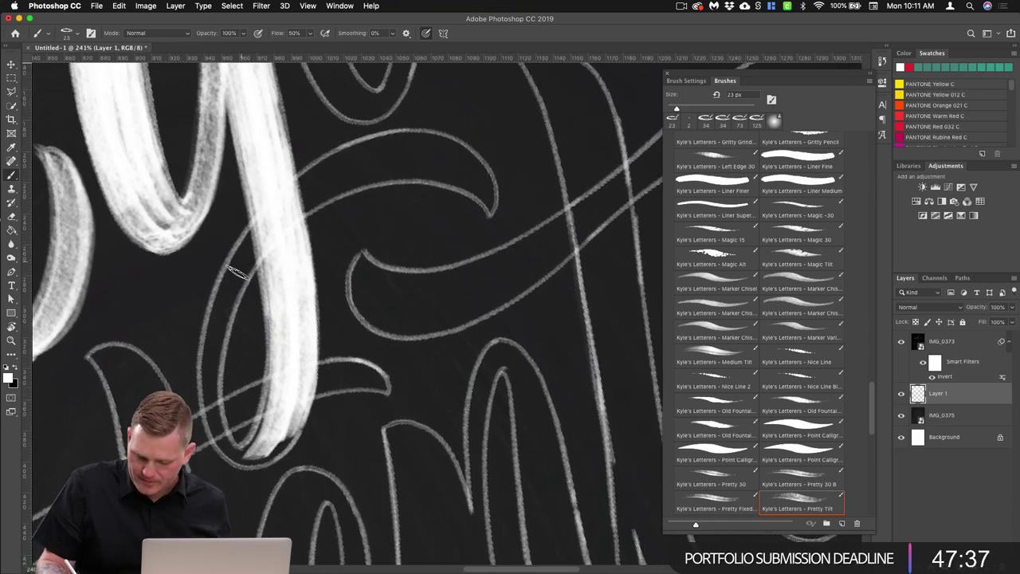
mouse_move(278, 213)
left_mouse_down()
mouse_move(228, 302)
mouse_move(216, 356)
left_mouse_up()
mouse_move(265, 225)
left_mouse_down()
mouse_move(214, 335)
mouse_move(227, 291)
mouse_move(206, 379)
left_mouse_up()
left_click_drag(221, 443, 240, 460)
mouse_move(238, 310)
left_mouse_down()
mouse_move(209, 394)
mouse_move(246, 460)
left_mouse_up()
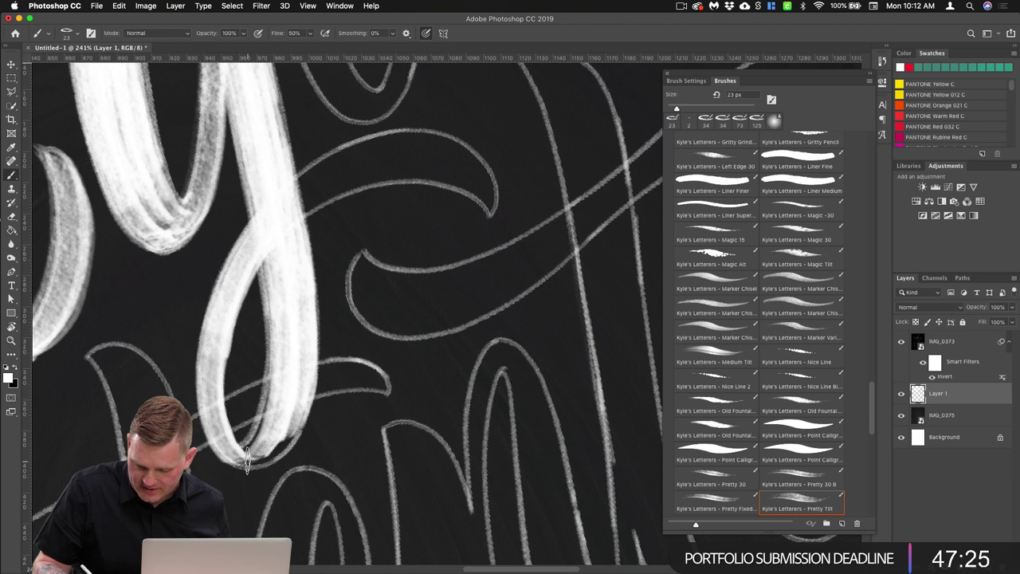
Step: Touch up the bottom of the Y's descender loop with the 23 px white brush, joining both sides of the bend
left_click(12, 217)
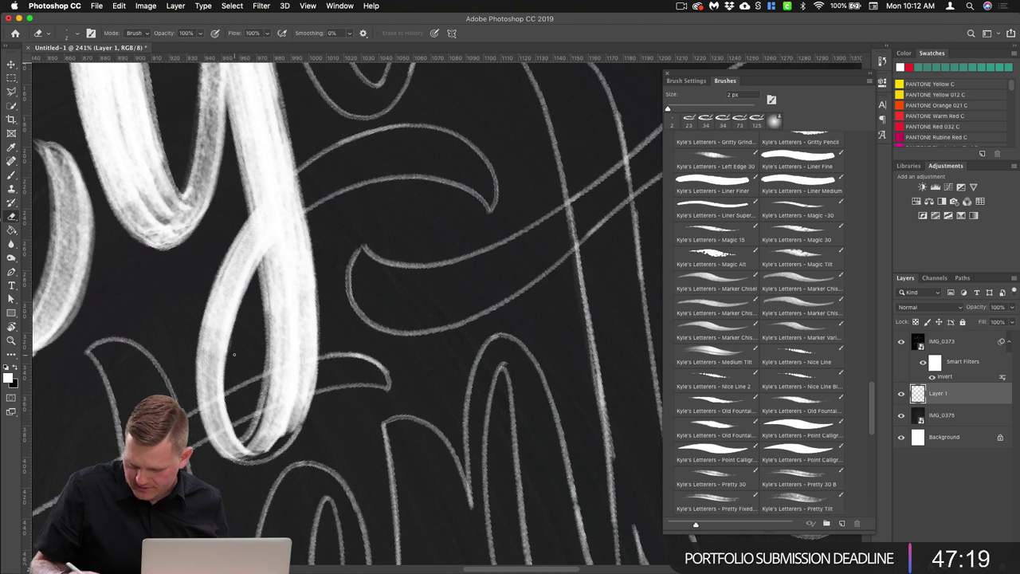
left_click(11, 175)
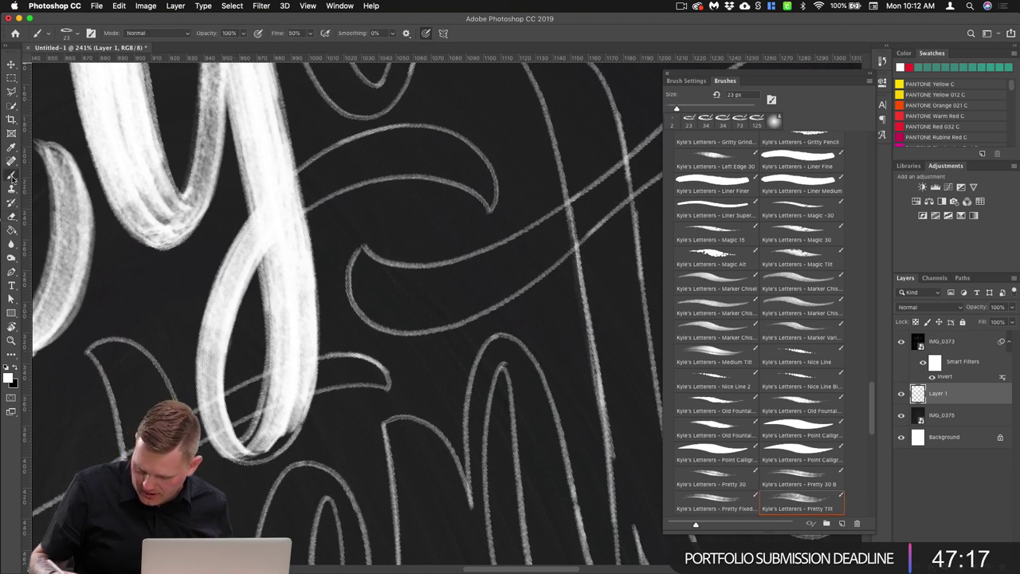
mouse_move(263, 399)
left_mouse_down()
mouse_move(245, 444)
mouse_move(260, 453)
mouse_move(299, 398)
left_mouse_up()
mouse_move(249, 451)
left_mouse_down()
mouse_move(282, 447)
mouse_move(300, 387)
left_mouse_up()
Step: Paint the o's outer left curve from its top tip down to the bottom bend with overlapping white strokes
scroll(299, 385, "down", 6)
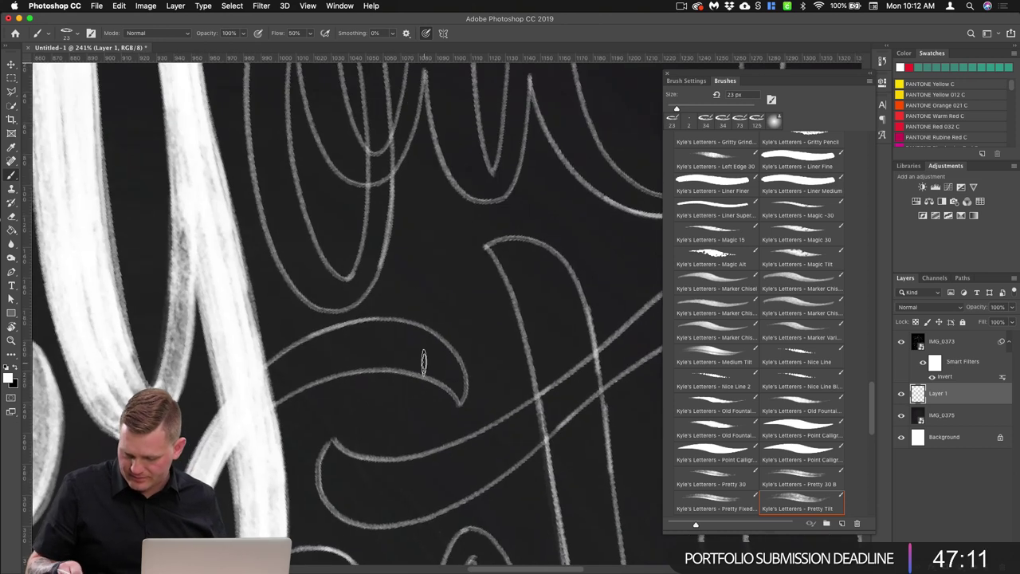
scroll(386, 323, "down", 3)
scroll(386, 323, "right", 3)
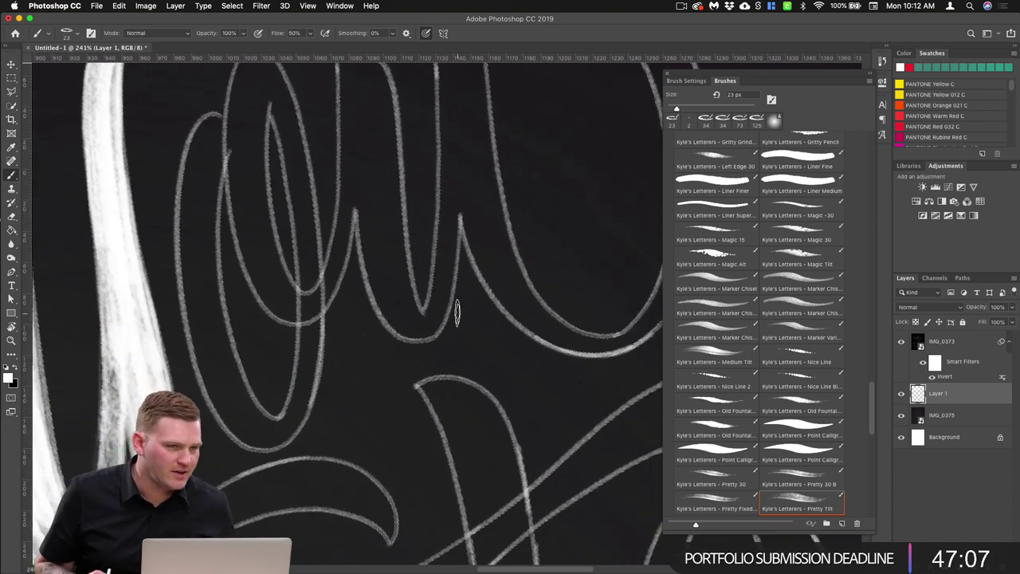
scroll(440, 343, "left", 2)
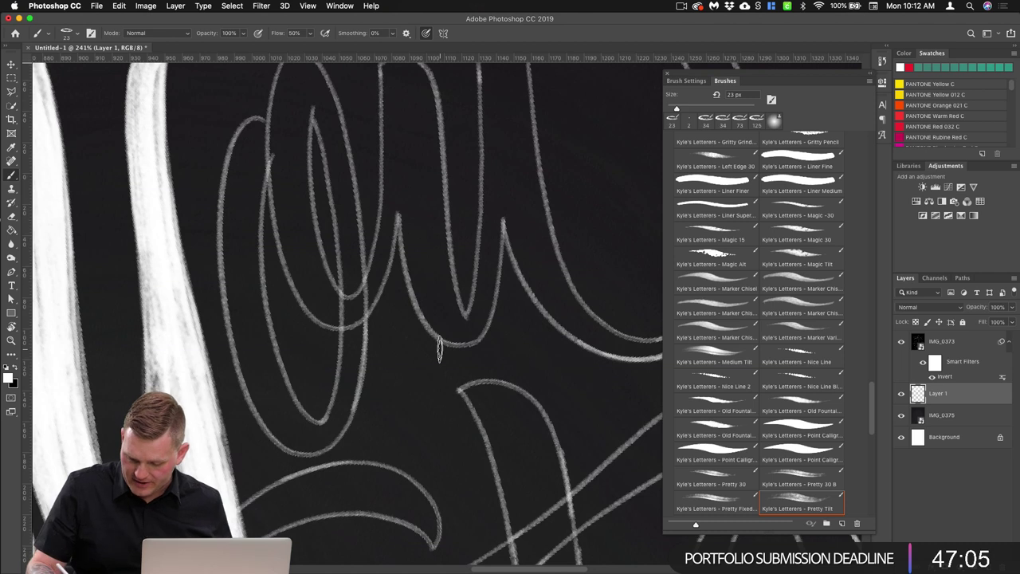
mouse_move(268, 137)
left_mouse_down()
mouse_move(244, 254)
mouse_move(252, 334)
mouse_move(271, 390)
mouse_move(309, 433)
mouse_move(259, 127)
mouse_move(239, 207)
mouse_move(237, 299)
mouse_move(265, 392)
mouse_move(255, 137)
mouse_move(230, 239)
mouse_move(235, 323)
mouse_move(262, 395)
left_mouse_up()
left_click_drag(240, 317, 276, 405)
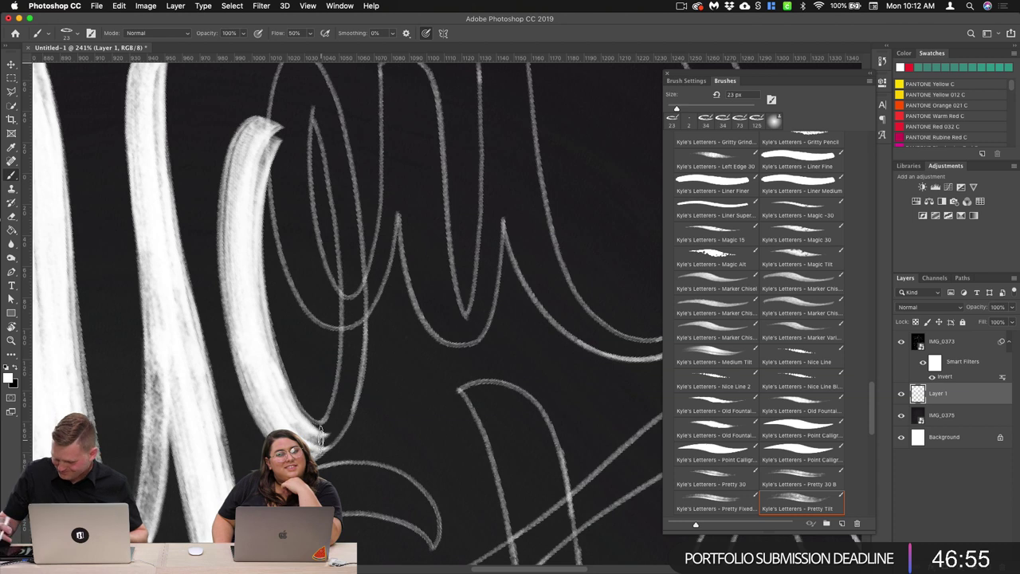
Step: Paint the o's second overlapping curve from the top of its inner loop down to the lower bend
left_click_drag(434, 254, 394, 339)
mouse_move(260, 147)
left_mouse_down()
mouse_move(239, 187)
mouse_move(252, 327)
mouse_move(289, 381)
left_mouse_up()
left_click_drag(263, 139, 295, 395)
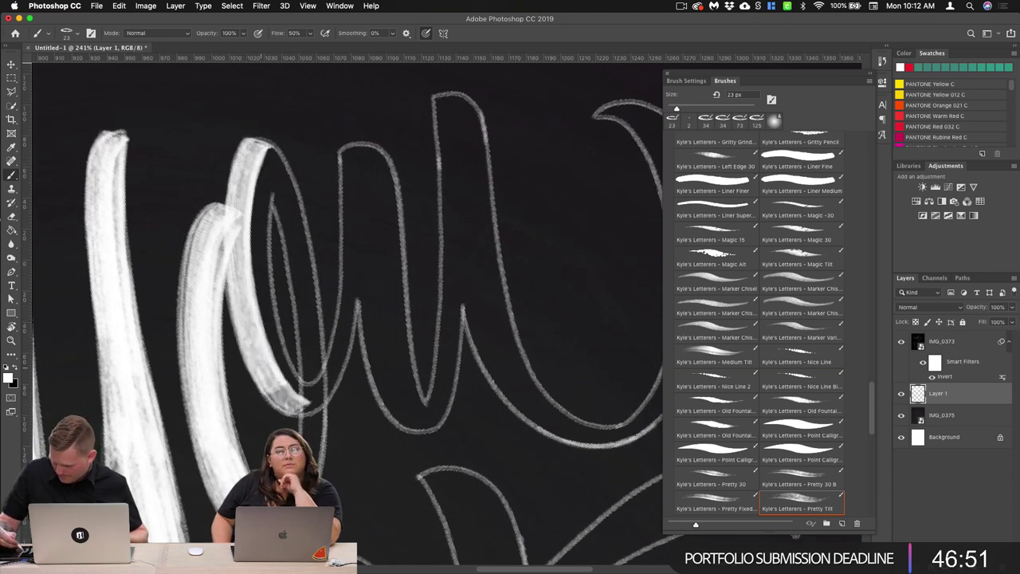
mouse_move(270, 150)
left_mouse_down()
mouse_move(257, 259)
mouse_move(276, 355)
mouse_move(250, 254)
mouse_move(285, 378)
left_mouse_up()
mouse_move(256, 275)
left_mouse_down()
mouse_move(292, 380)
mouse_move(310, 399)
left_mouse_up()
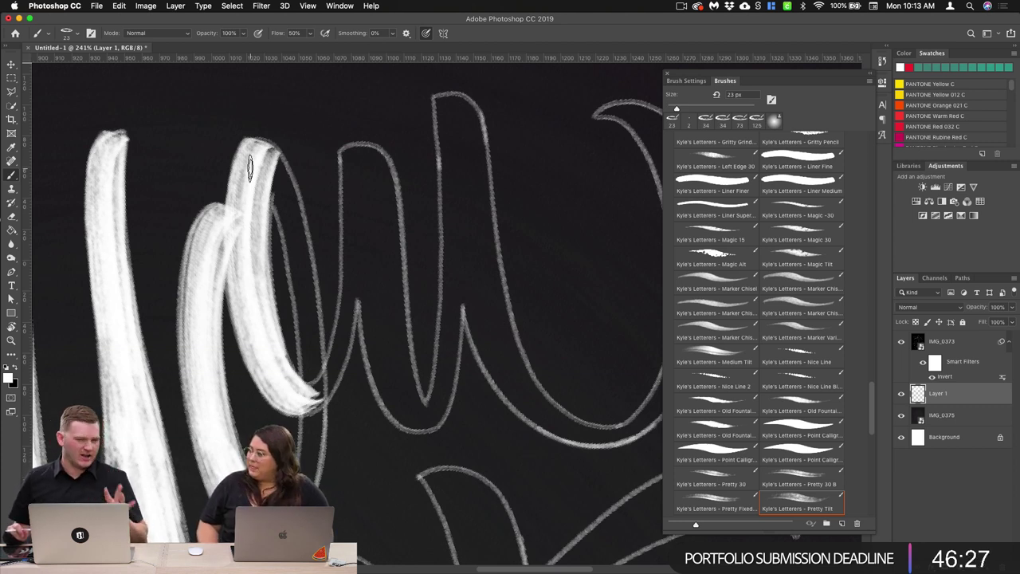
Step: Paint the o's right side in white from the inner top of the loop down to the bottom bend
left_click_drag(530, 337, 378, 303)
left_click_drag(200, 363, 337, 318)
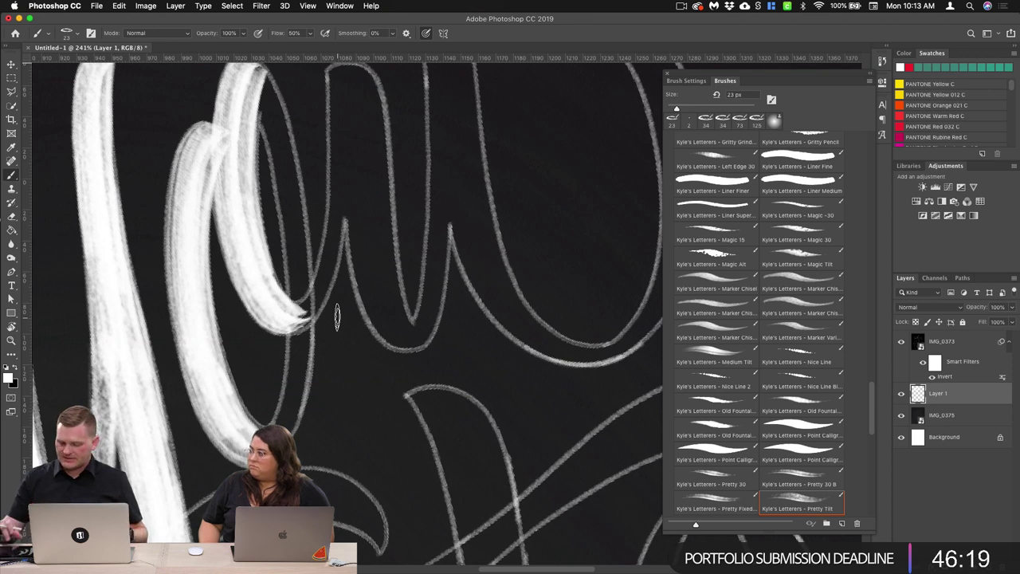
scroll(442, 342, "right", 2)
scroll(418, 306, "left", 1)
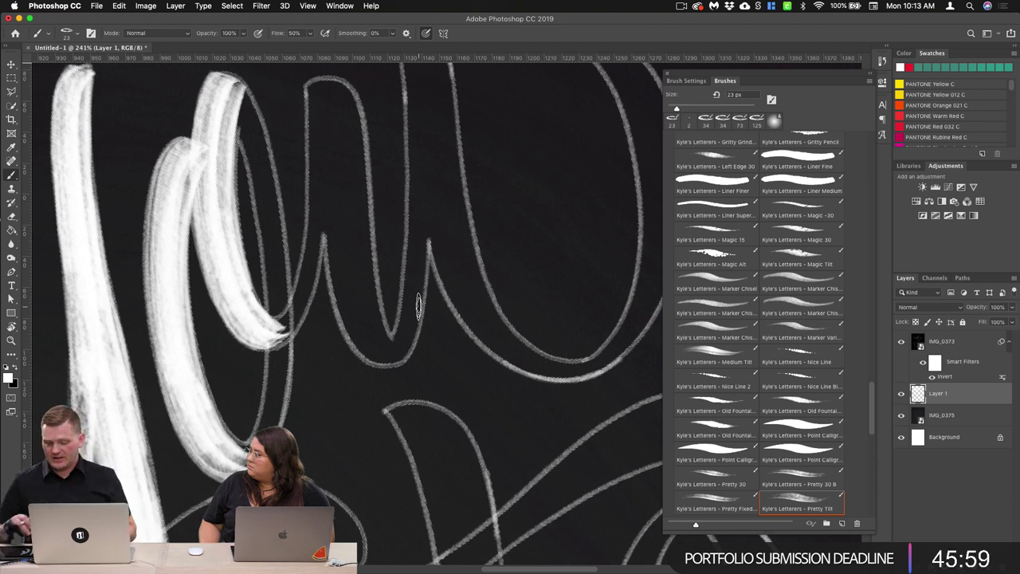
scroll(348, 302, "down", 3)
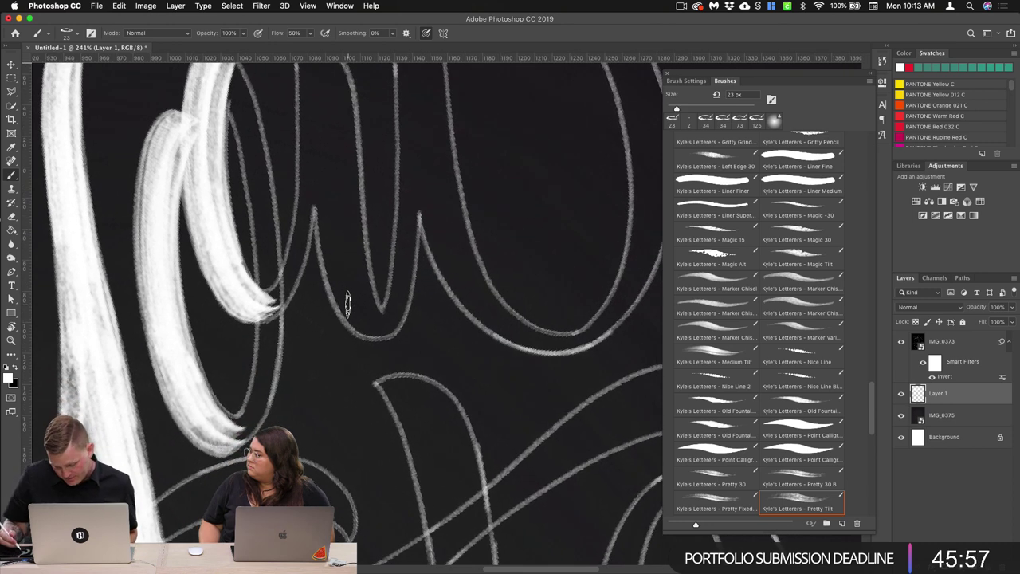
left_click_drag(235, 96, 275, 219)
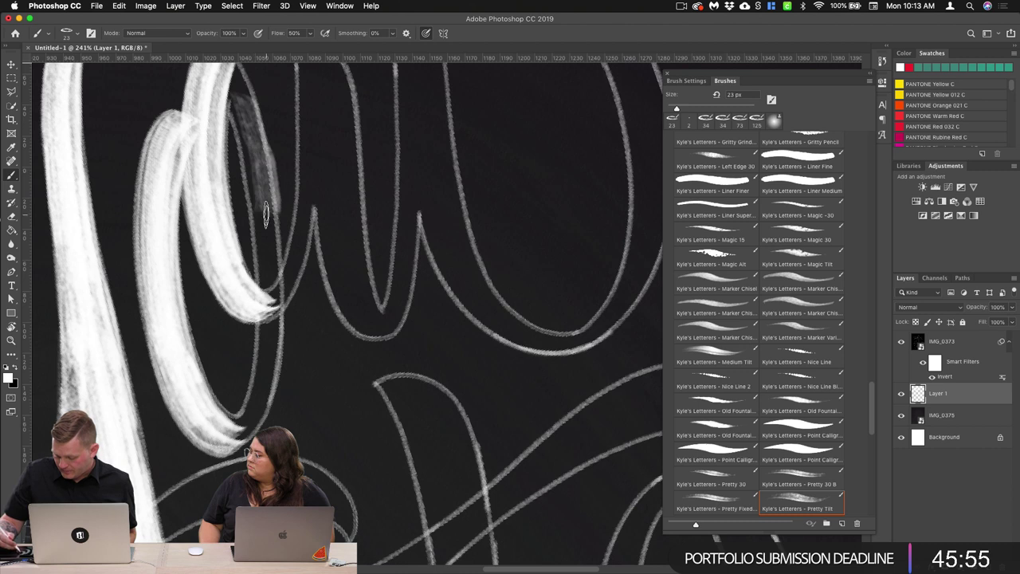
mouse_move(233, 98)
left_mouse_down()
mouse_move(275, 261)
mouse_move(275, 345)
mouse_move(257, 410)
mouse_move(224, 437)
left_mouse_up()
mouse_move(239, 116)
left_mouse_down()
mouse_move(275, 275)
mouse_move(260, 365)
mouse_move(239, 432)
mouse_move(223, 444)
mouse_move(242, 424)
mouse_move(227, 421)
left_mouse_up()
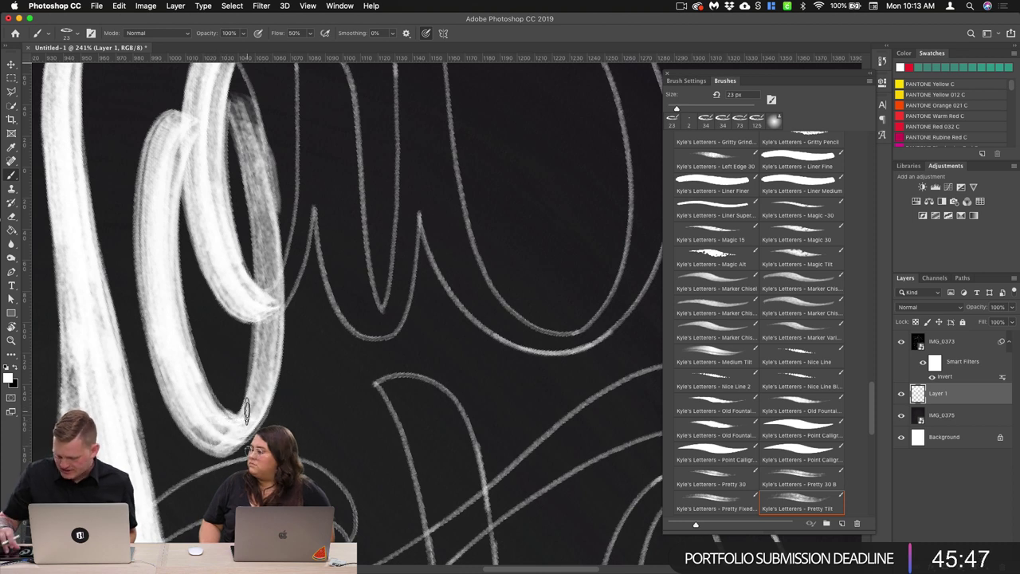
Step: Extend and fill the upper part of the o's right side from its top arch down with short white strokes
scroll(335, 275, "up", 5)
left_click_drag(240, 269, 248, 297)
left_click_drag(235, 246, 253, 303)
left_click_drag(243, 249, 255, 314)
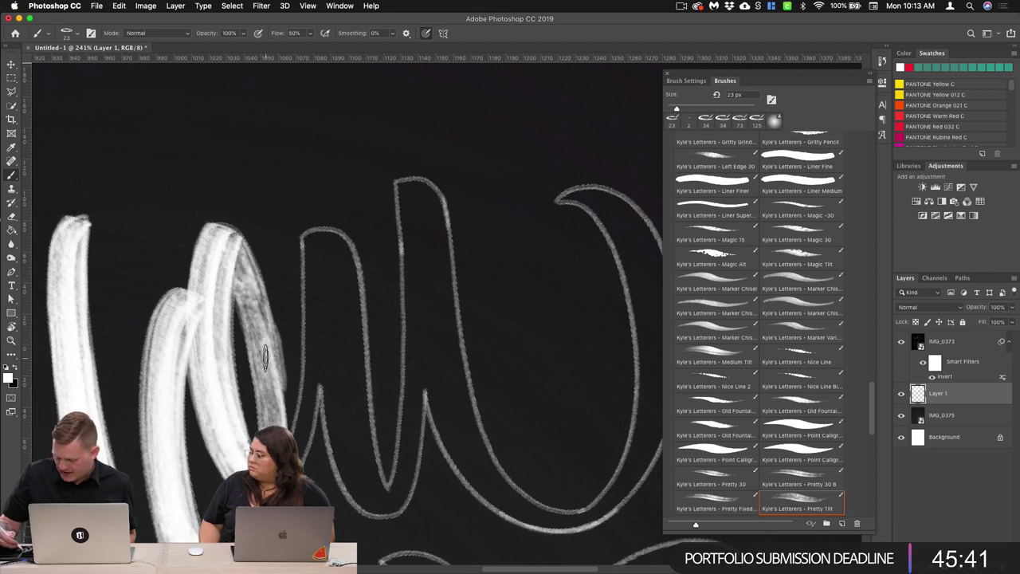
left_click_drag(235, 259, 276, 388)
left_click_drag(267, 341, 276, 410)
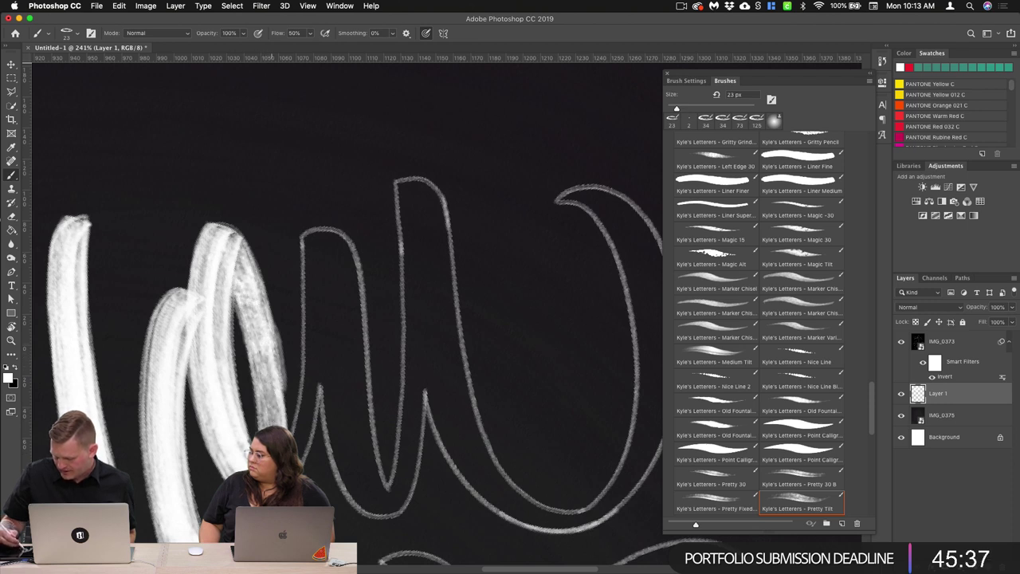
Step: Thicken the lower part of the o's right side between the stroke crossing and the bottom bend
scroll(419, 338, "down", 7)
scroll(419, 338, "left", 2)
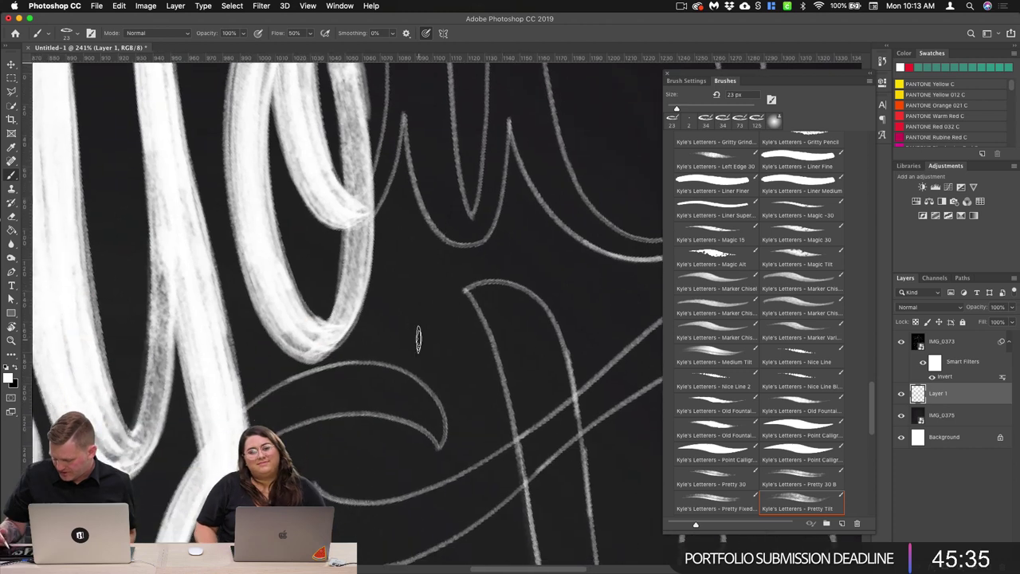
left_click_drag(360, 217, 337, 303)
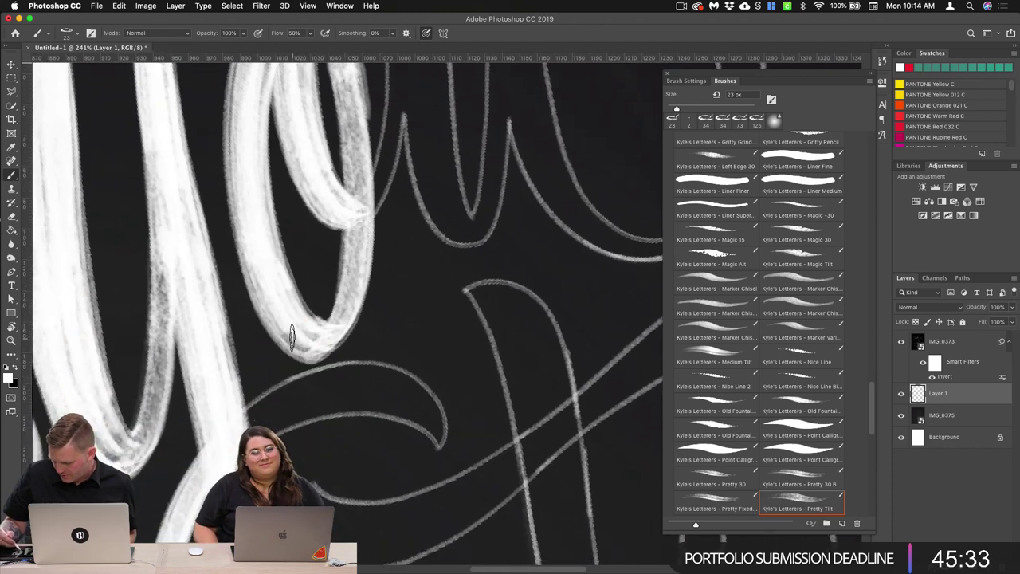
Step: Trim the stray paint along the o's outer right edge with the 2 px eraser
scroll(319, 330, "up", 5)
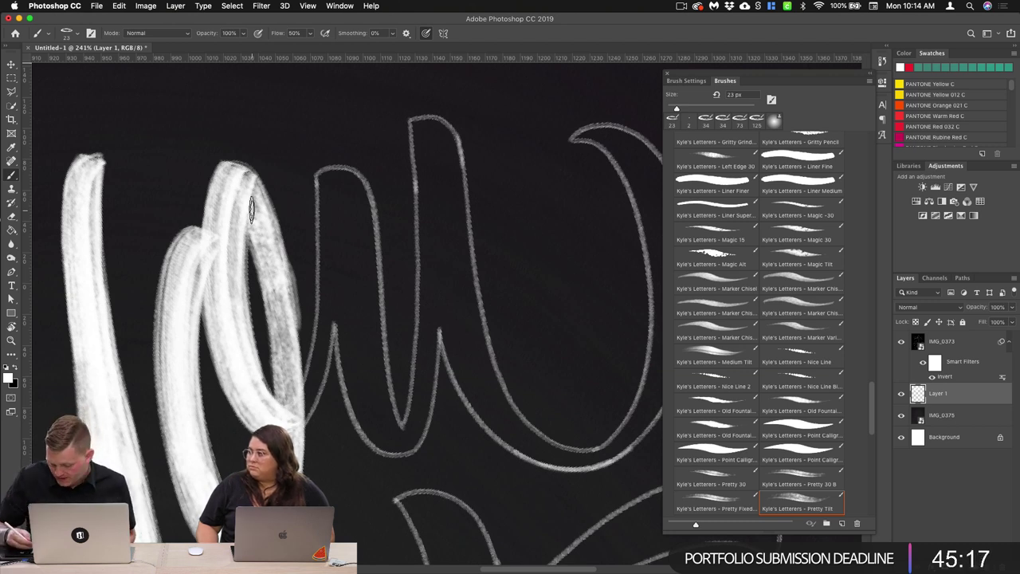
left_click(11, 217)
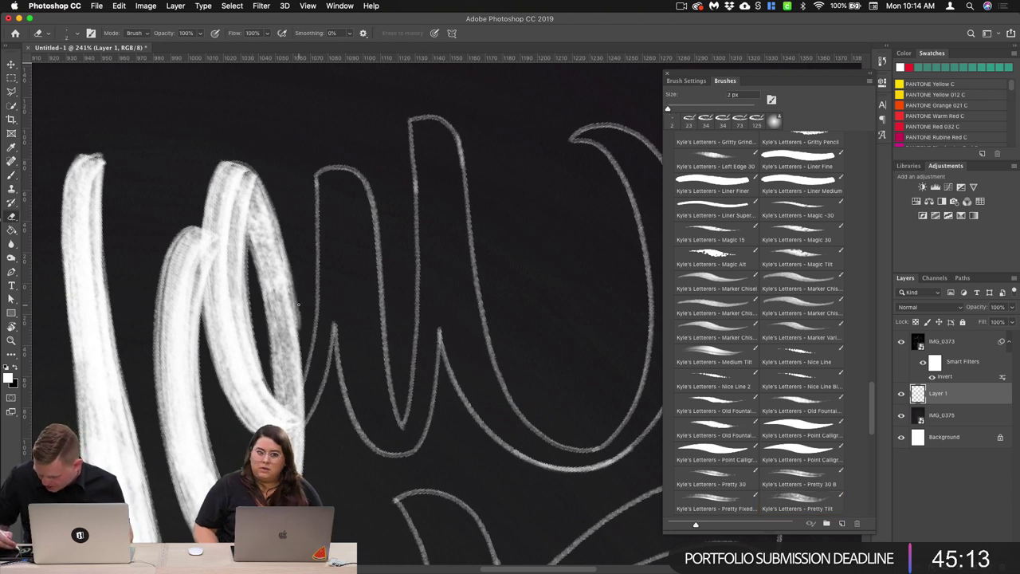
left_click_drag(302, 341, 302, 323)
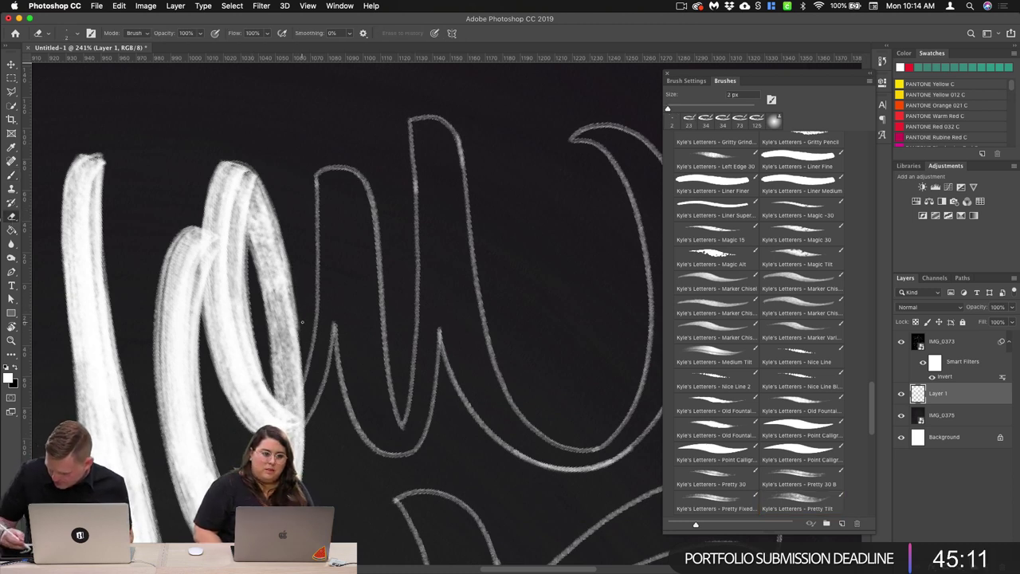
Step: Paint the u's thin entry stroke joining the o and its first thick stem down to the lower bend with the 23 px white brush
left_click(12, 177)
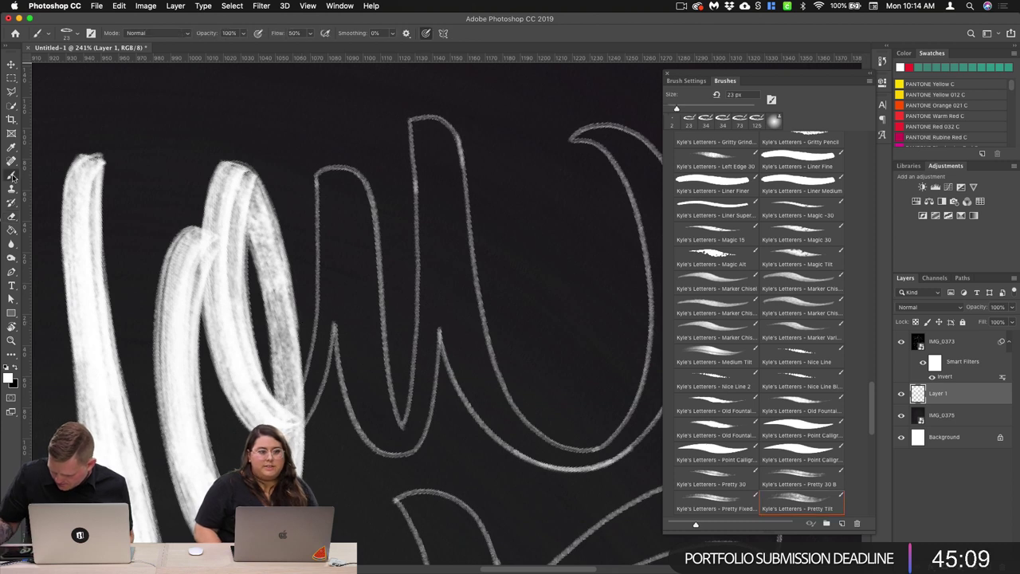
mouse_move(317, 172)
left_mouse_down()
mouse_move(326, 319)
mouse_move(310, 405)
left_mouse_up()
mouse_move(323, 171)
left_mouse_down()
mouse_move(327, 303)
mouse_move(313, 407)
mouse_move(327, 268)
mouse_move(313, 407)
left_mouse_up()
mouse_move(319, 172)
left_mouse_down()
mouse_move(342, 192)
mouse_move(375, 424)
mouse_move(403, 450)
mouse_move(357, 327)
mouse_move(381, 422)
mouse_move(408, 456)
mouse_move(363, 182)
mouse_move(394, 443)
left_mouse_up()
mouse_move(343, 177)
left_mouse_down()
mouse_move(368, 232)
mouse_move(383, 386)
mouse_move(402, 440)
left_mouse_up()
mouse_move(349, 188)
left_mouse_down()
mouse_move(379, 413)
mouse_move(411, 445)
left_mouse_up()
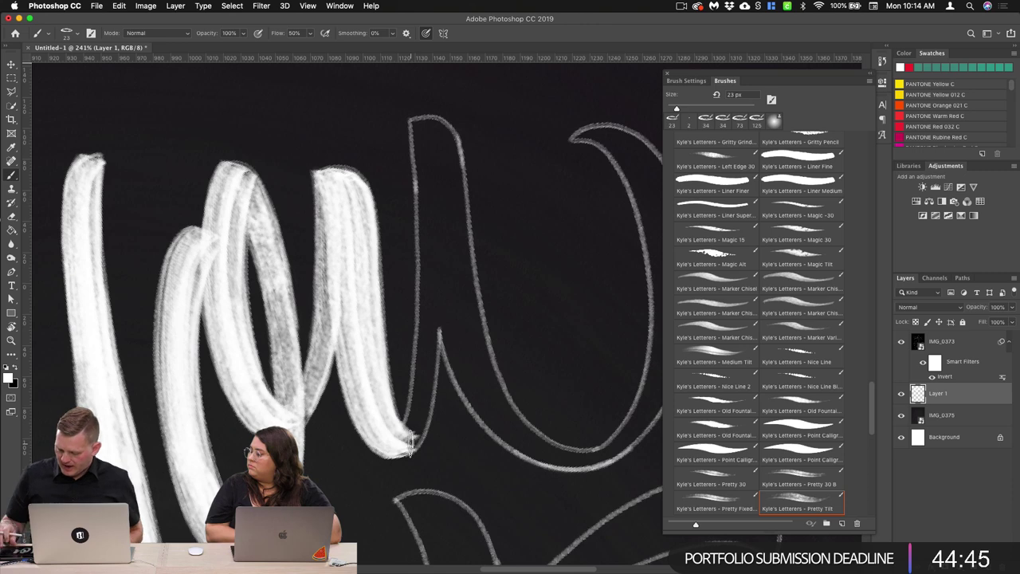
Step: Switch to the Kyle's Letterers - Pretty Fixed 30 brush at 112 px
scroll(401, 302, "down", 5)
key("r")
left_click_drag(422, 281, 430, 277)
mouse_move(252, 367)
left_mouse_down()
mouse_move(439, 313)
mouse_move(469, 291)
left_mouse_up()
scroll(439, 314, "right", 3)
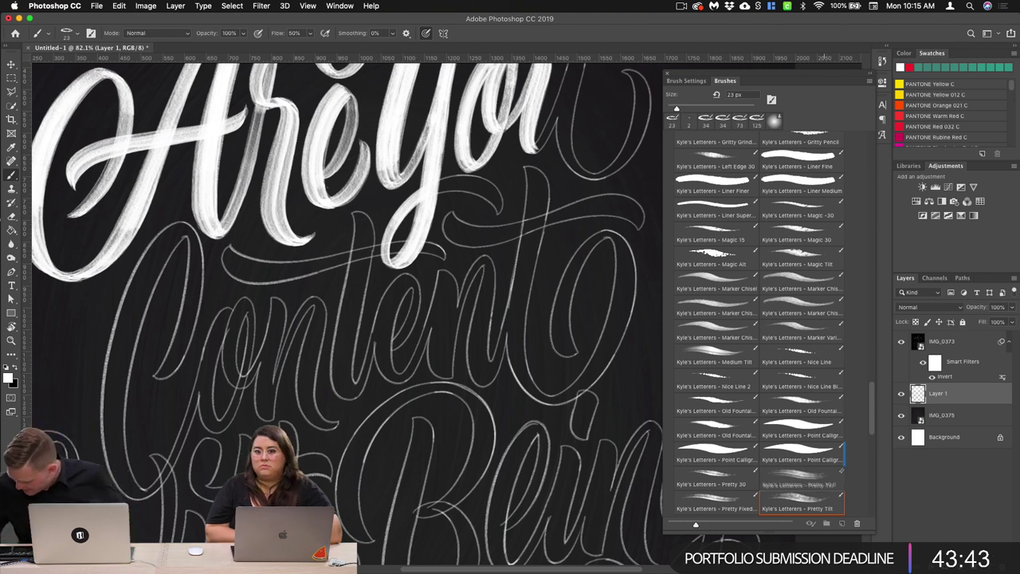
left_click(823, 496)
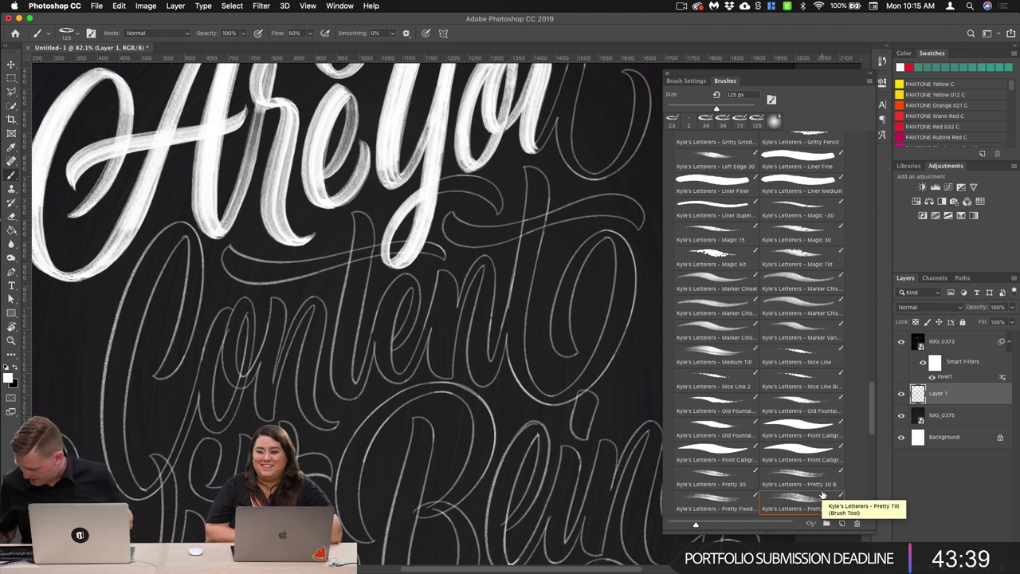
left_click_drag(873, 419, 873, 429)
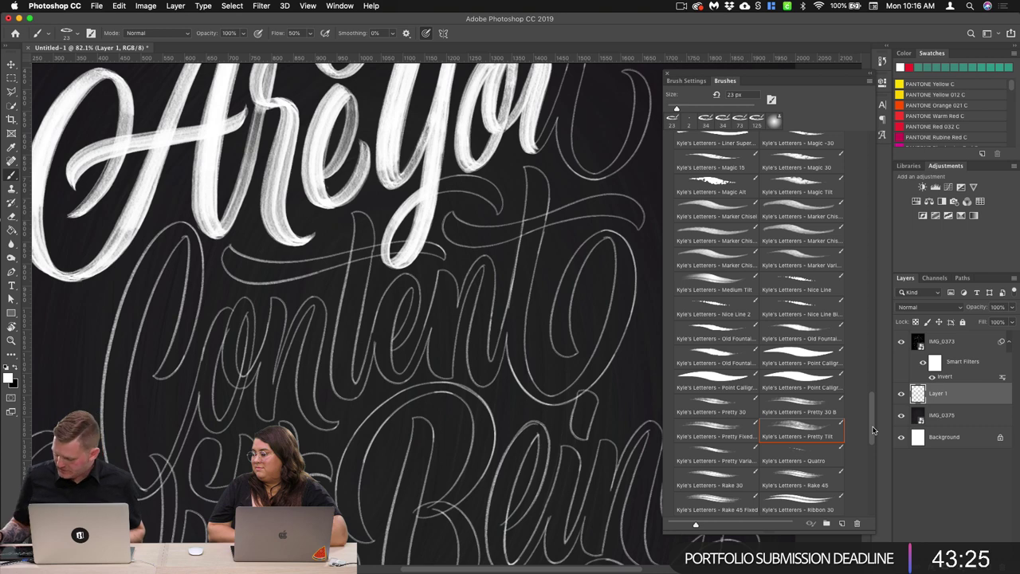
left_click(717, 429)
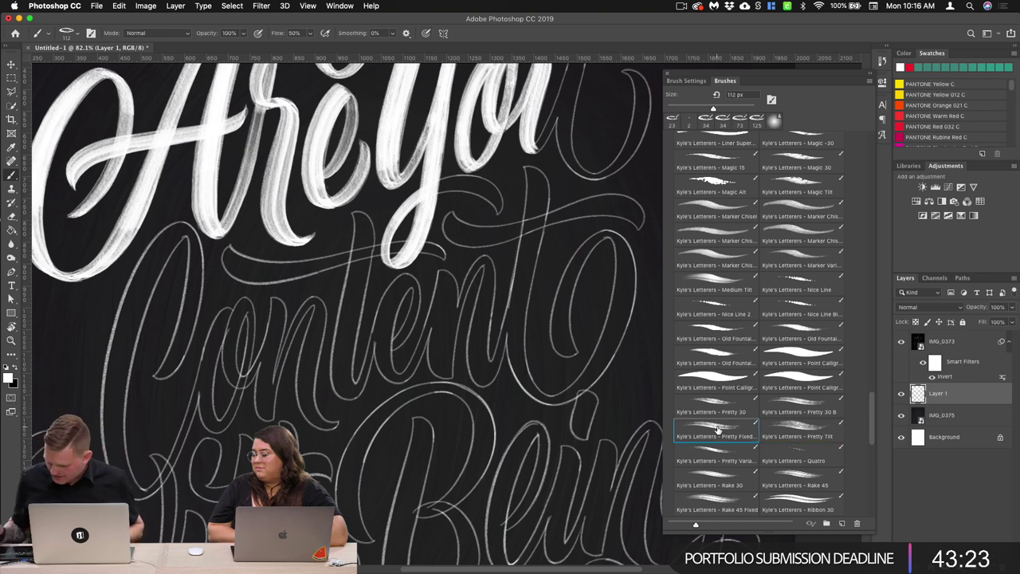
Step: Try flowing freehand strokes with the 112 px brush across the lower lettering and undo them
scroll(429, 363, "down", 5)
scroll(429, 363, "down", 2)
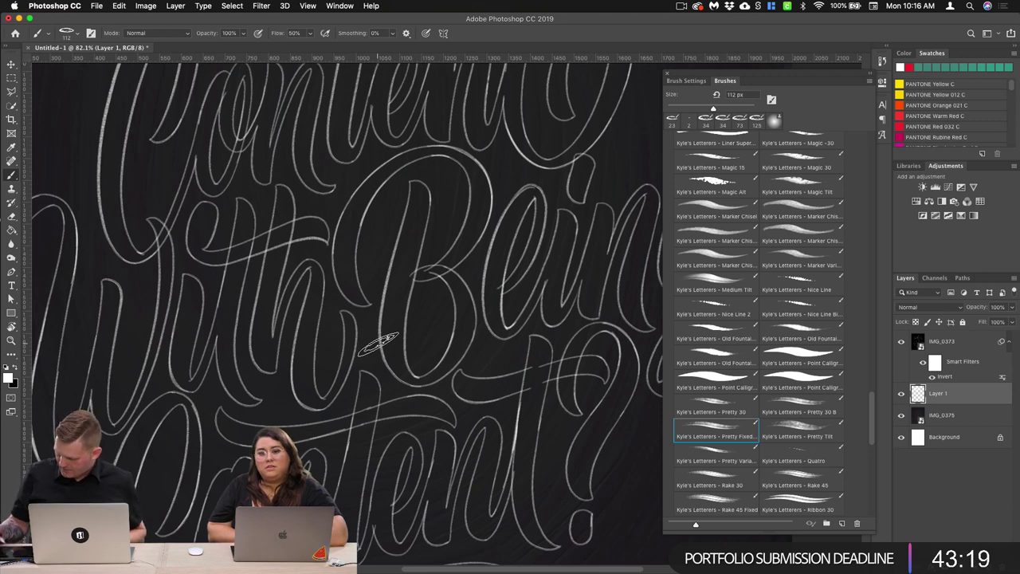
mouse_move(187, 195)
left_mouse_down()
mouse_move(343, 271)
mouse_move(331, 148)
mouse_move(419, 391)
mouse_move(179, 307)
mouse_move(511, 319)
mouse_move(598, 311)
mouse_move(550, 159)
mouse_move(354, 119)
mouse_move(102, 147)
mouse_move(87, 351)
mouse_move(208, 478)
mouse_move(446, 485)
mouse_move(371, 212)
mouse_move(522, 219)
mouse_move(382, 144)
mouse_move(159, 136)
mouse_move(202, 254)
left_mouse_up()
key("super+z")
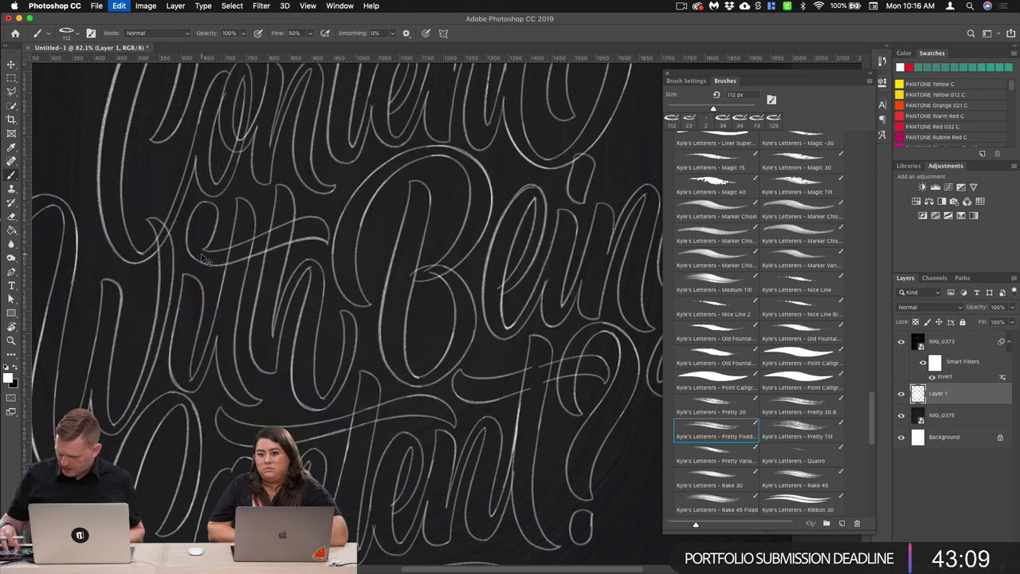
mouse_move(120, 220)
left_mouse_down()
mouse_move(429, 183)
mouse_move(534, 293)
mouse_move(523, 310)
left_mouse_up()
mouse_move(403, 259)
left_mouse_down()
mouse_move(418, 403)
mouse_move(550, 478)
mouse_move(483, 331)
mouse_move(630, 390)
left_mouse_up()
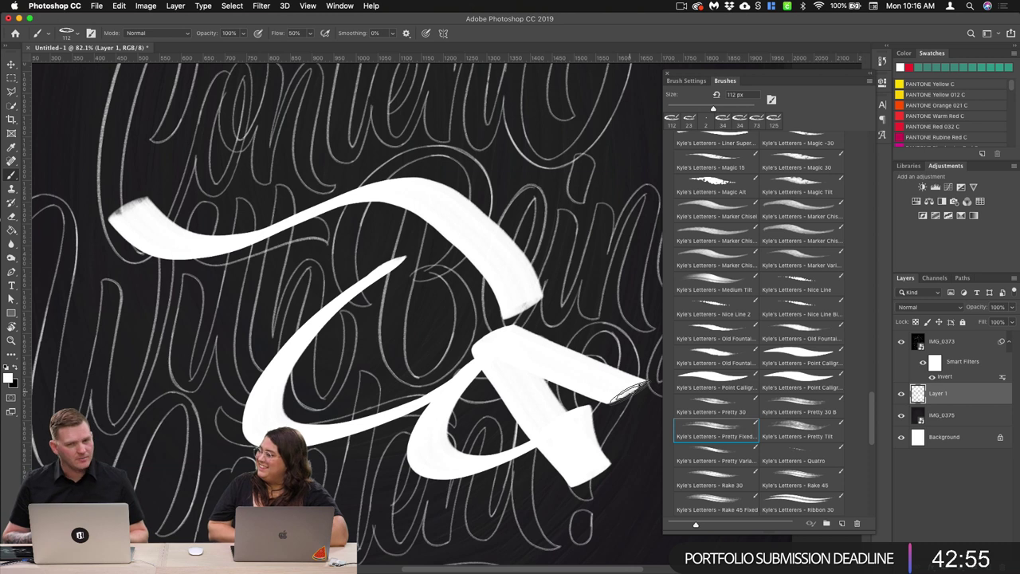
key("super+z")
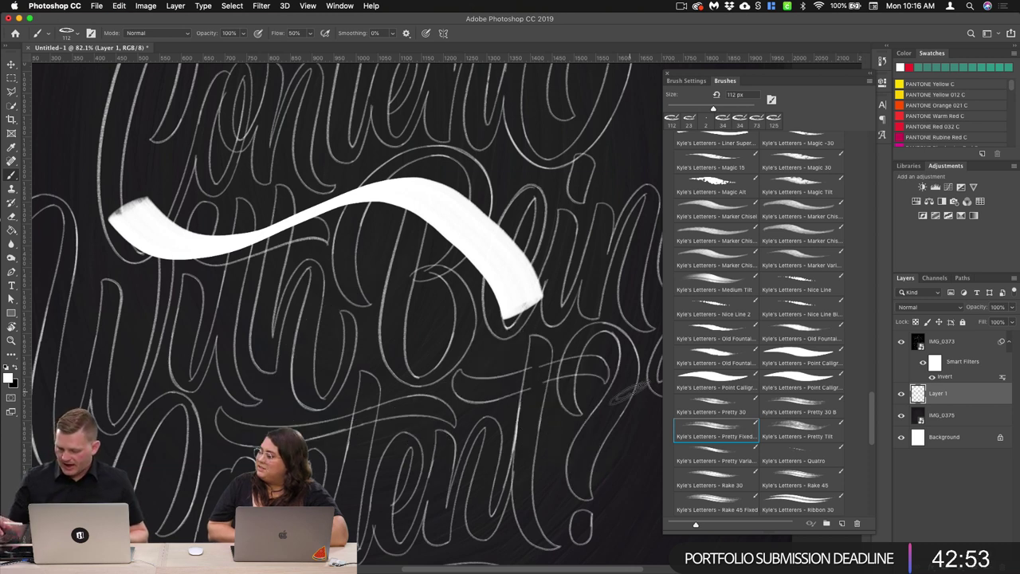
key("super+z")
Step: Try a linked m shape with the 112 px brush over the word With and undo it
mouse_move(167, 281)
left_mouse_down()
mouse_move(229, 248)
mouse_move(214, 387)
mouse_move(289, 351)
mouse_move(286, 243)
mouse_move(297, 374)
mouse_move(327, 366)
mouse_move(307, 279)
mouse_move(359, 375)
mouse_move(409, 355)
left_mouse_up()
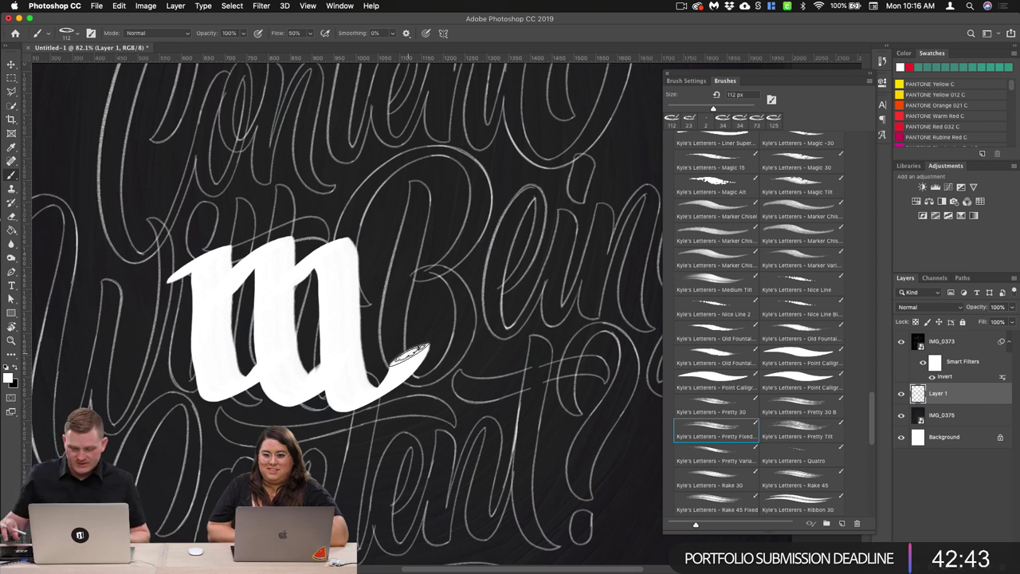
key("super+z")
key("super+z")
key("super+z")
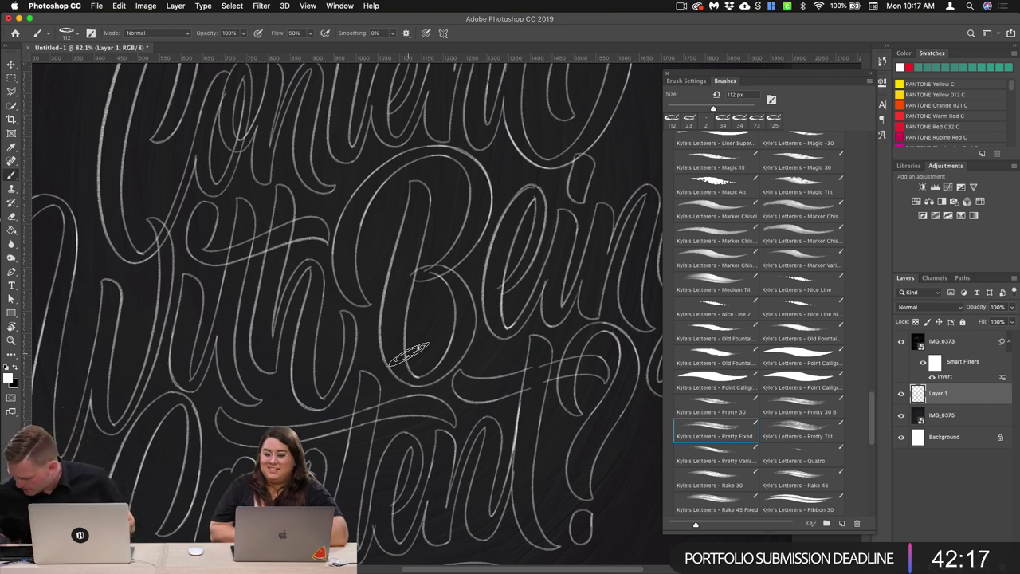
Step: Compare the Pretty 30 B brush, return to Pretty Fixed 30 and show its Brush Tip Shape settings
left_click(819, 408)
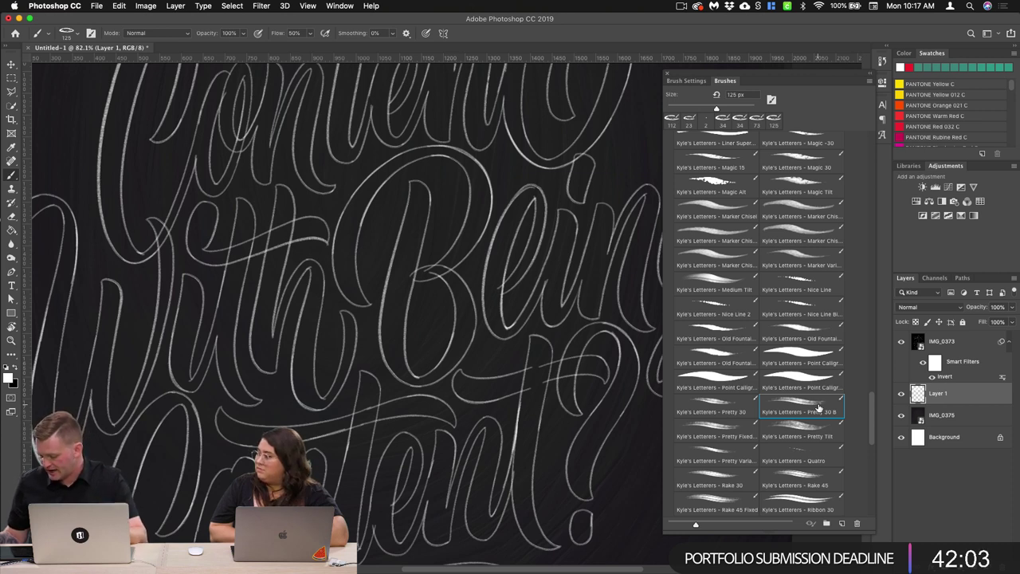
left_click(732, 436)
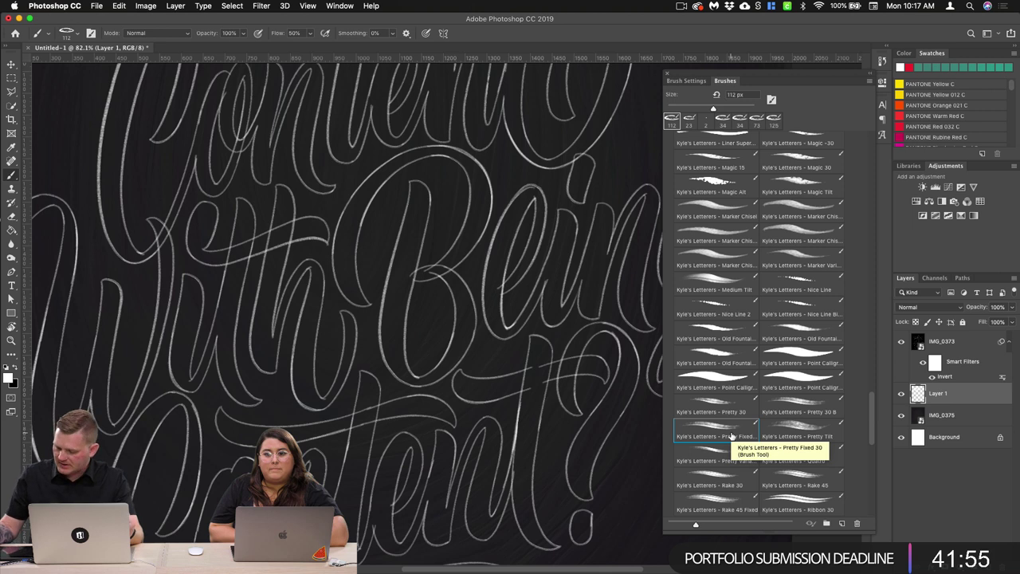
left_click(696, 81)
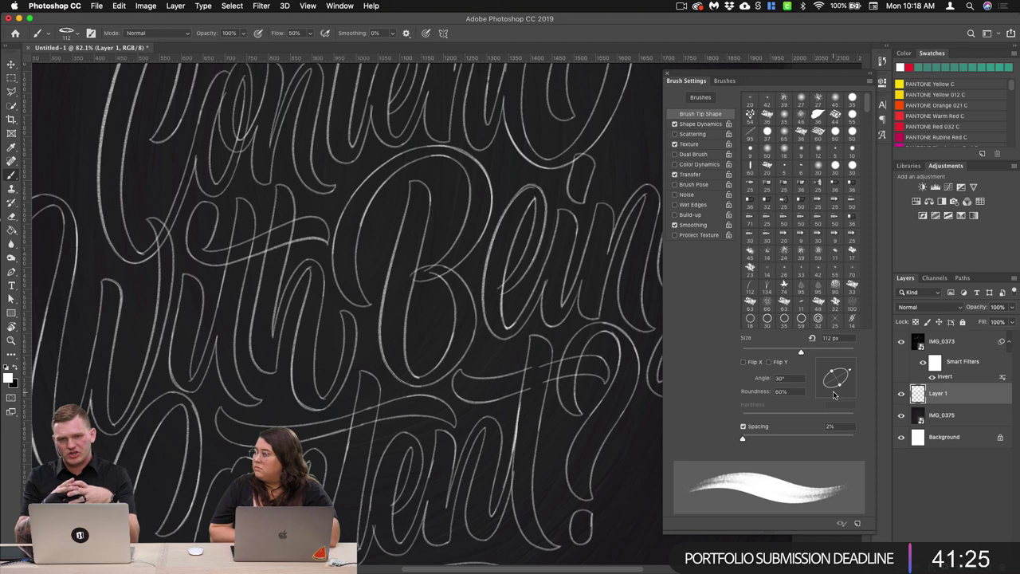
key("F5")
key("F5")
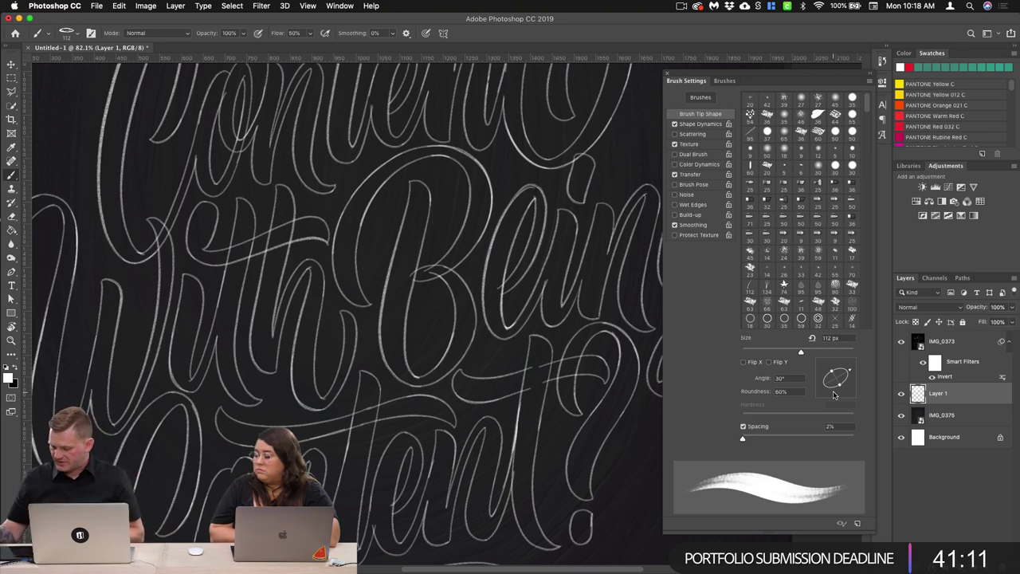
Step: Rotate the brush tip to a 139° angle, comparing zigzag test strokes before and after and undoing each one
mouse_move(179, 255)
left_mouse_down()
mouse_move(271, 209)
mouse_move(458, 169)
mouse_move(598, 273)
left_mouse_up()
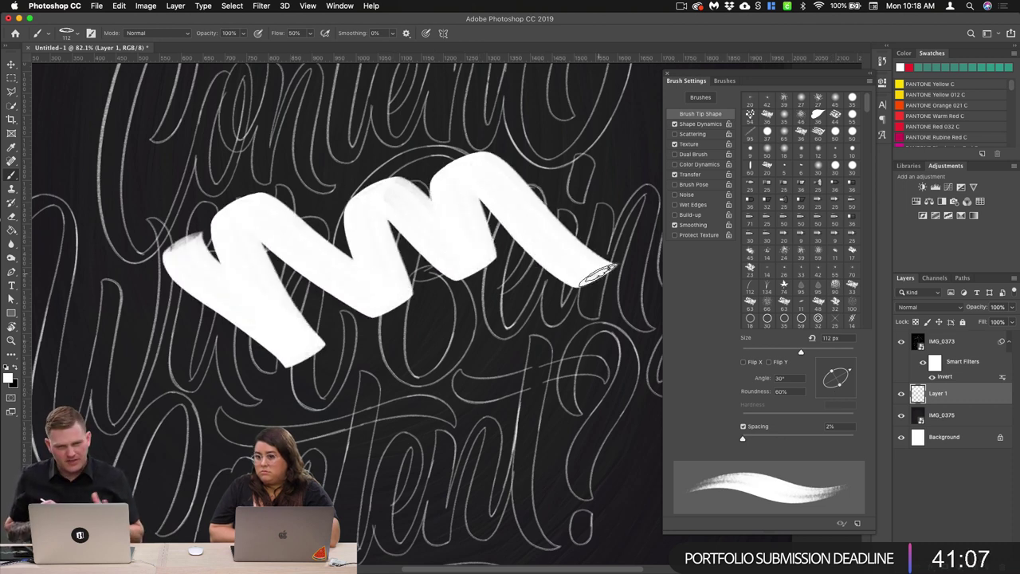
key("super+z")
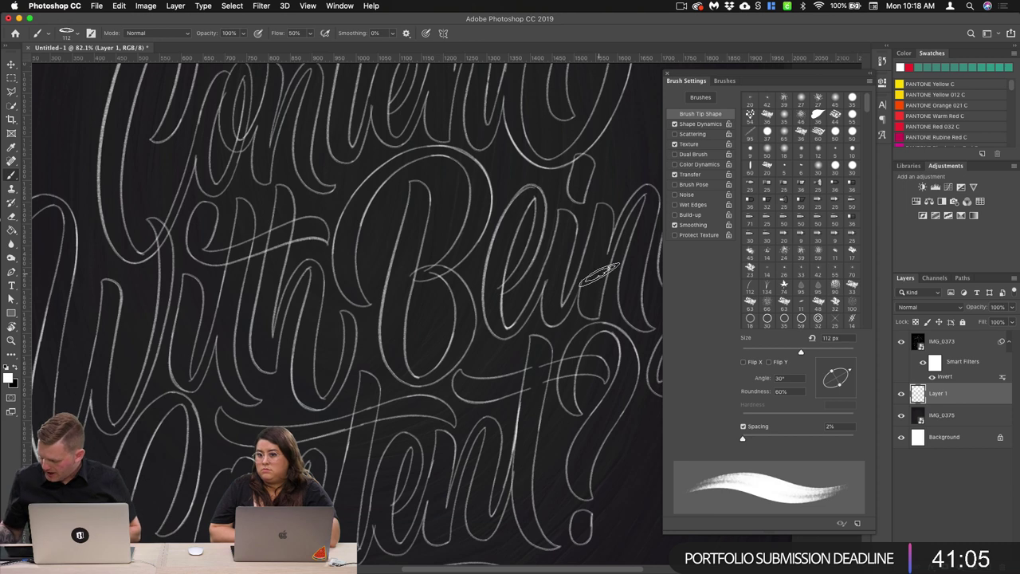
mouse_move(846, 374)
left_mouse_down()
mouse_move(833, 362)
mouse_move(827, 373)
left_mouse_up()
mouse_move(275, 200)
left_mouse_down()
mouse_move(164, 370)
mouse_move(398, 216)
mouse_move(510, 223)
mouse_move(548, 323)
left_mouse_up()
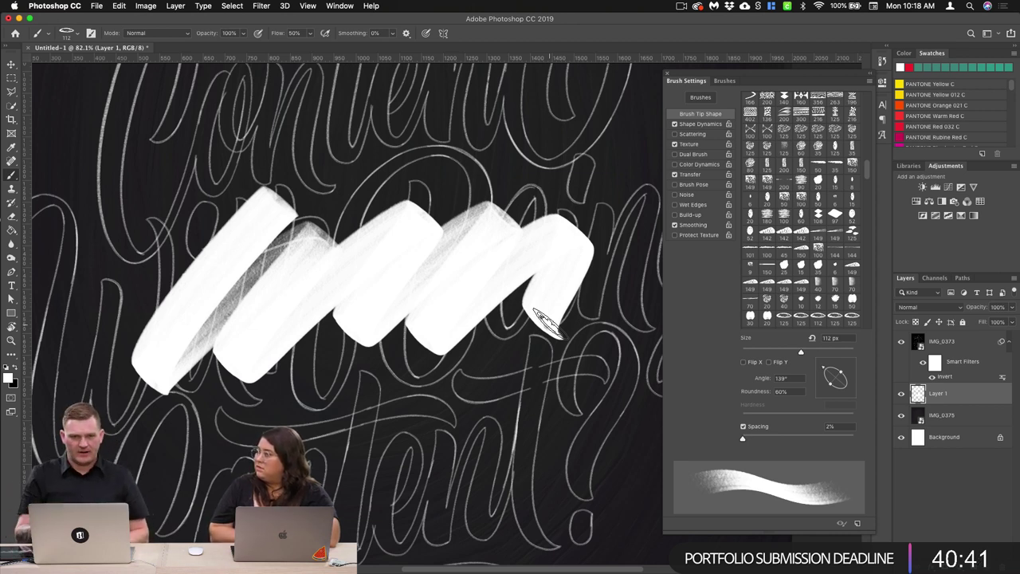
key("super+z")
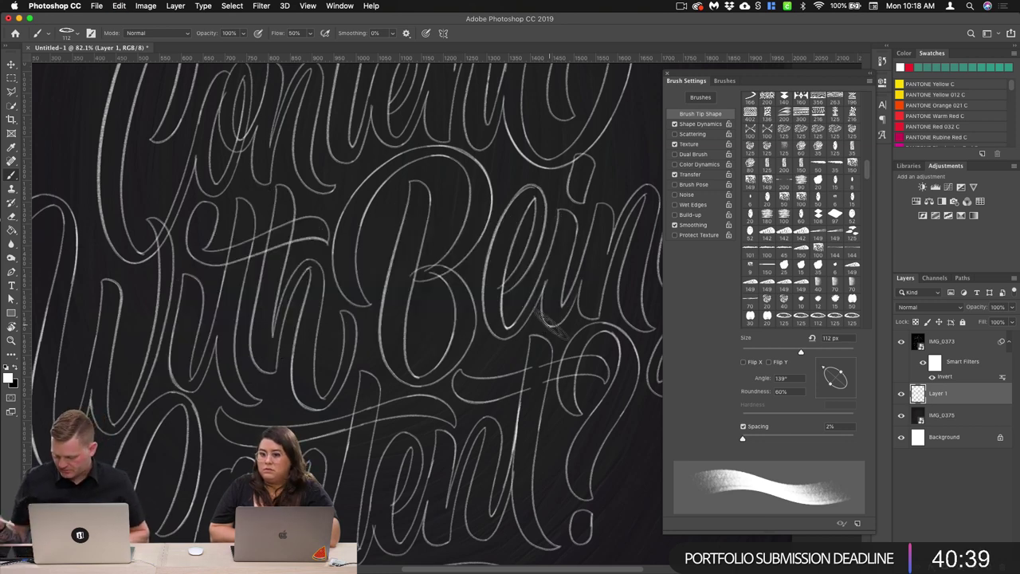
Step: Try a wide test stroke with the rotated brush tip across the With Being line and undo it
scroll(550, 323, "down", 5)
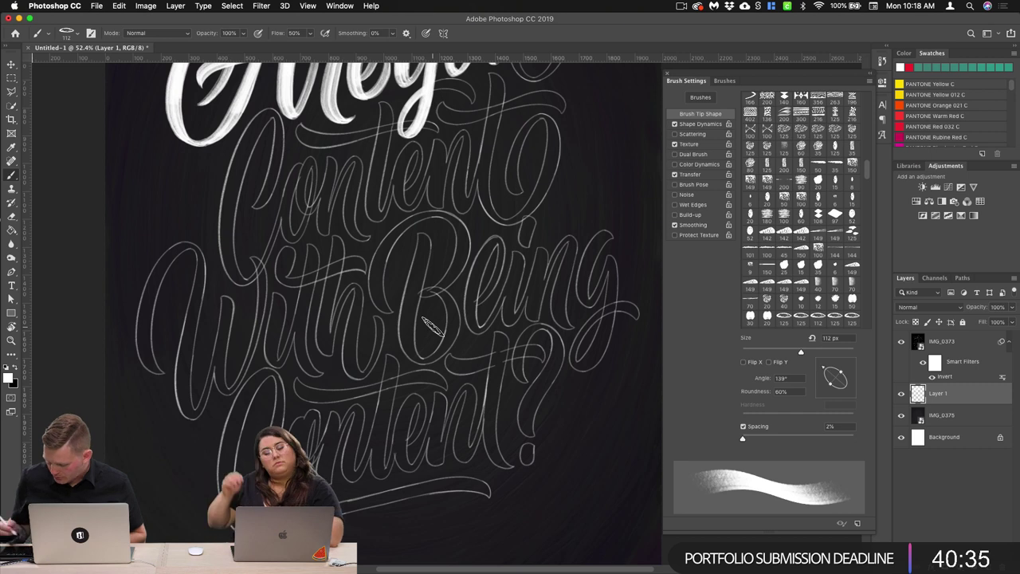
left_click(191, 307)
mouse_move(163, 335)
left_mouse_down()
mouse_move(355, 287)
mouse_move(506, 275)
mouse_move(567, 368)
left_mouse_up()
key("super+z")
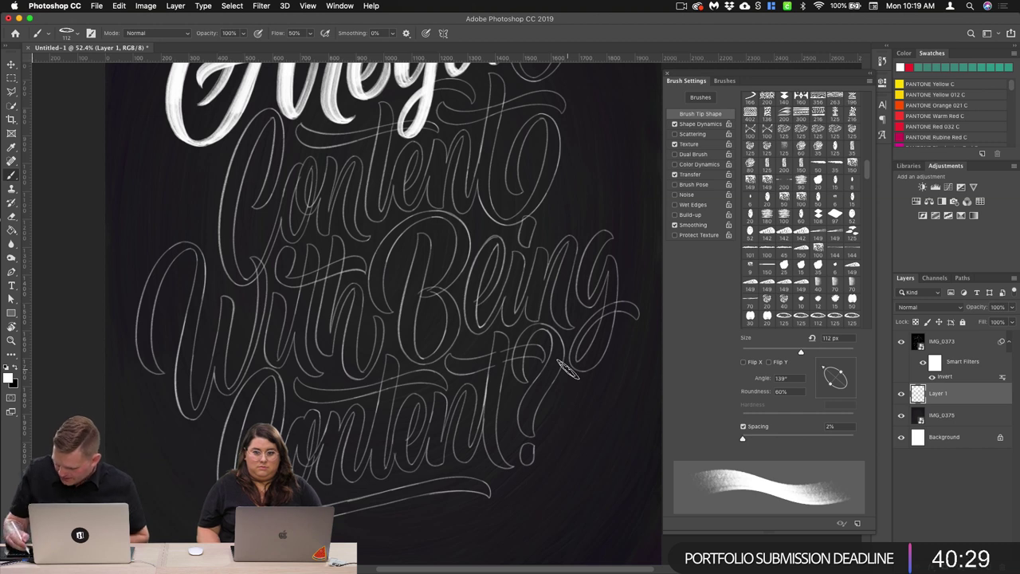
Step: Try a zigzag test stroke with the brush at 62 px across the With Being line and undo it
left_click(74, 34)
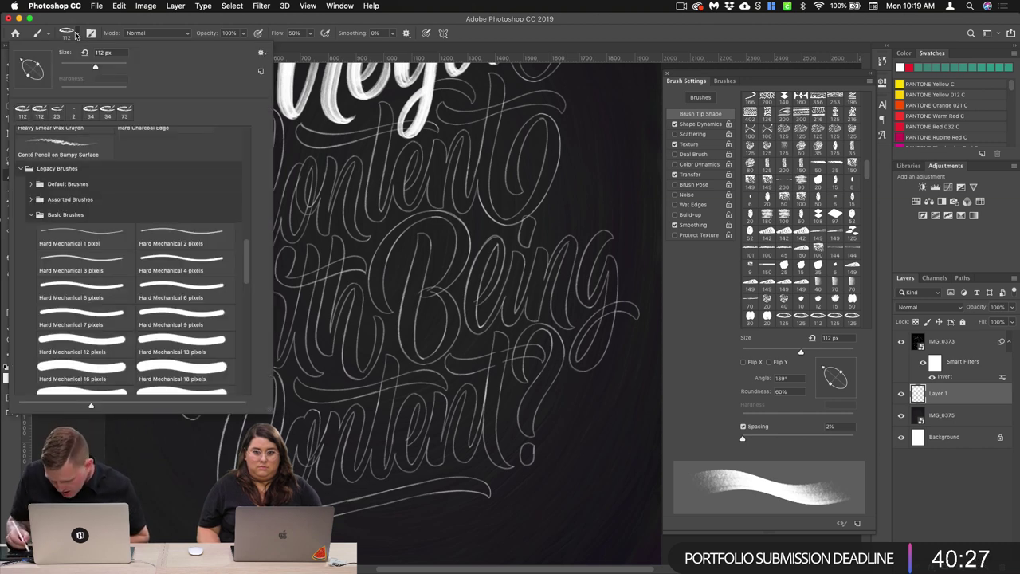
left_click_drag(96, 67, 83, 67)
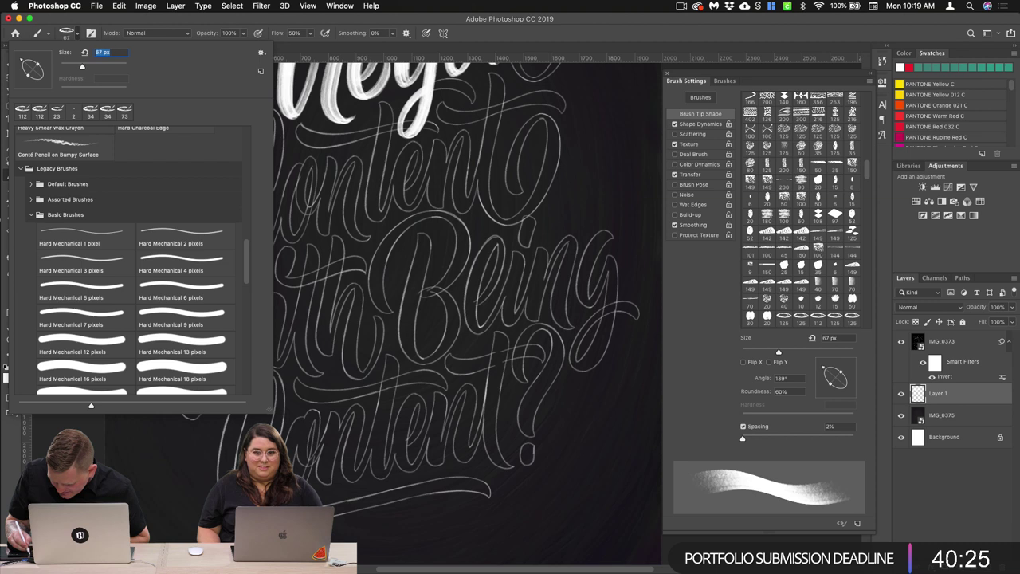
left_click(77, 36)
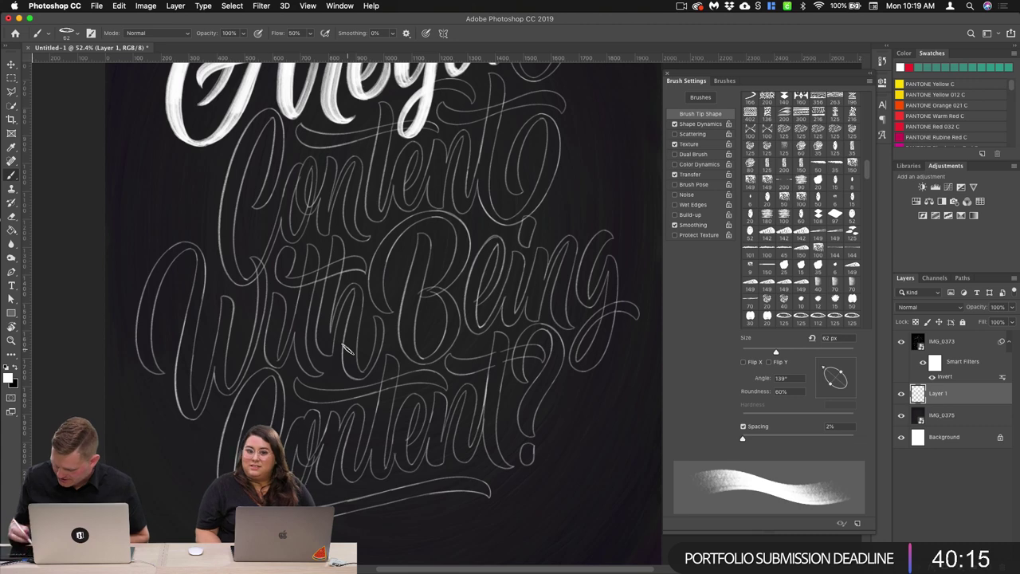
scroll(331, 335, "up", 2)
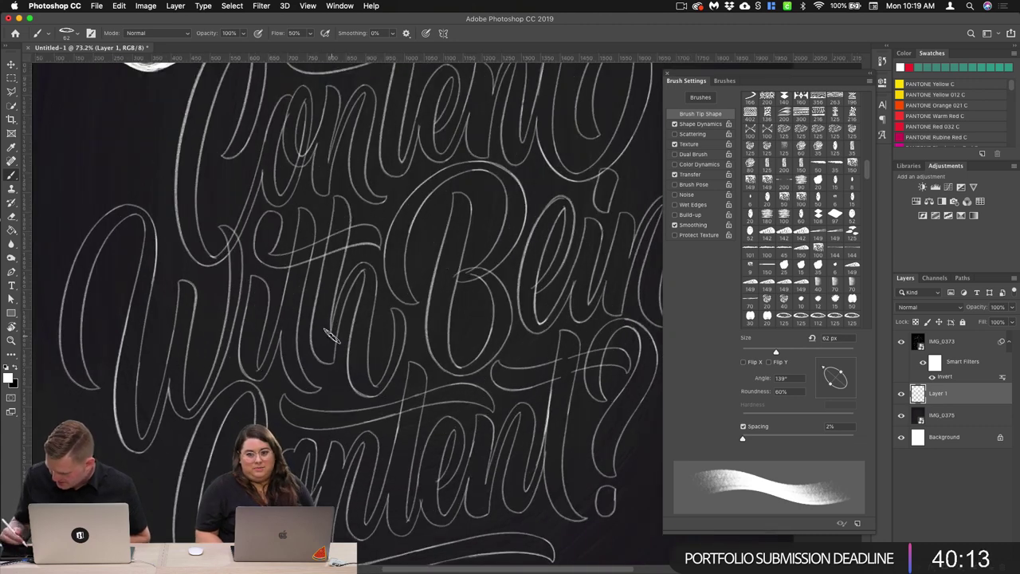
mouse_move(170, 273)
left_mouse_down()
mouse_move(117, 368)
mouse_move(229, 278)
mouse_move(171, 359)
mouse_move(190, 365)
mouse_move(271, 294)
mouse_move(229, 376)
mouse_move(343, 271)
mouse_move(279, 368)
mouse_move(386, 284)
mouse_move(331, 367)
mouse_move(460, 266)
mouse_move(441, 314)
mouse_move(500, 261)
mouse_move(556, 277)
mouse_move(579, 262)
mouse_move(612, 265)
mouse_move(610, 292)
mouse_move(632, 311)
mouse_move(623, 356)
left_mouse_up()
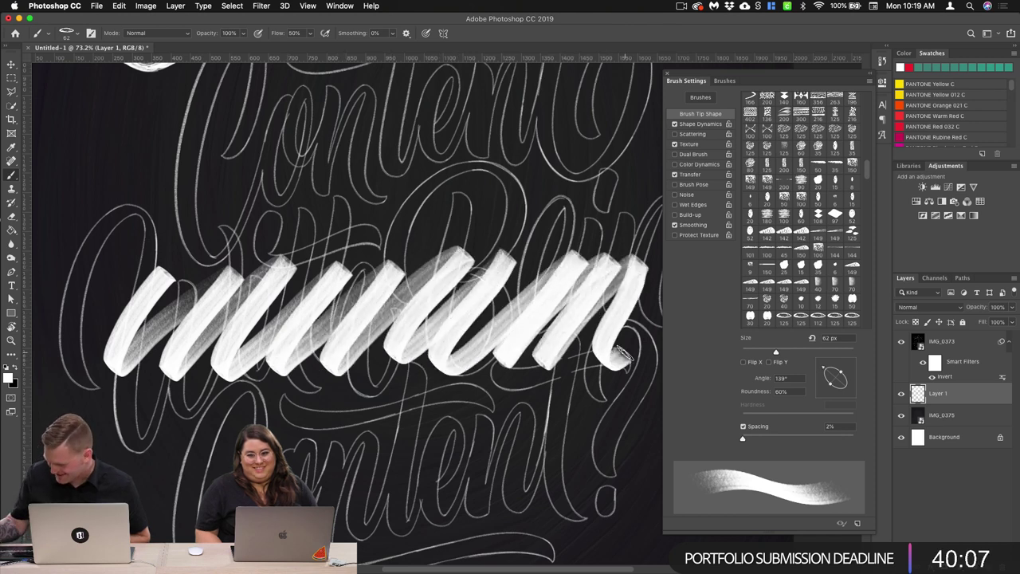
left_click(871, 73)
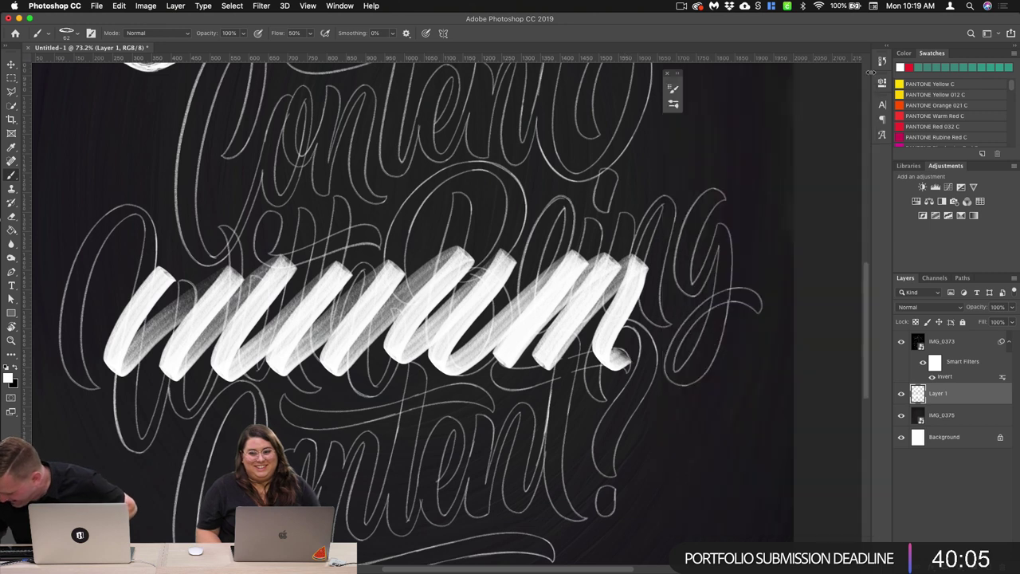
mouse_move(626, 363)
left_mouse_down()
mouse_move(694, 271)
mouse_move(682, 382)
mouse_move(765, 291)
mouse_move(749, 402)
left_mouse_up()
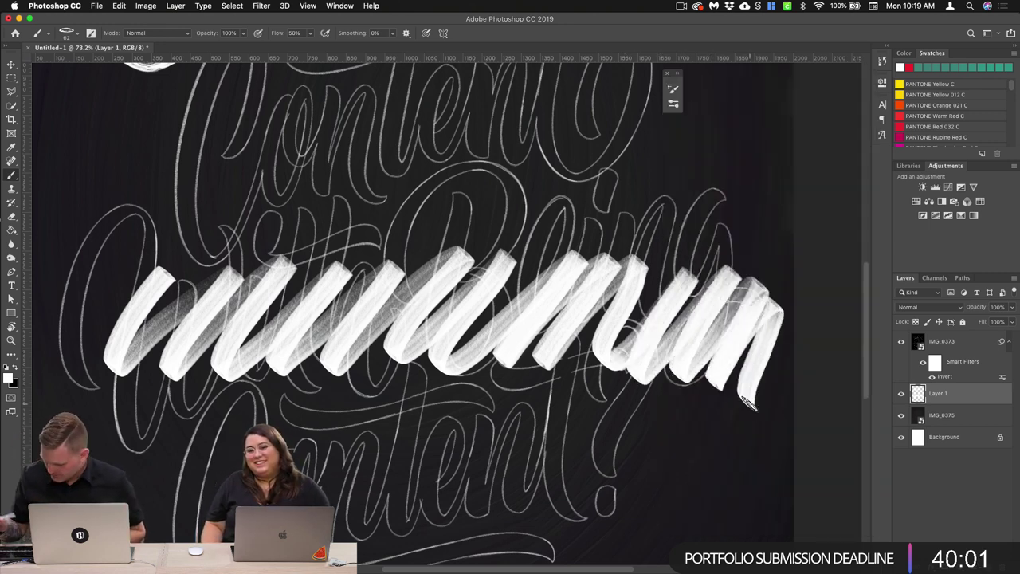
key("super+z")
key("super+z")
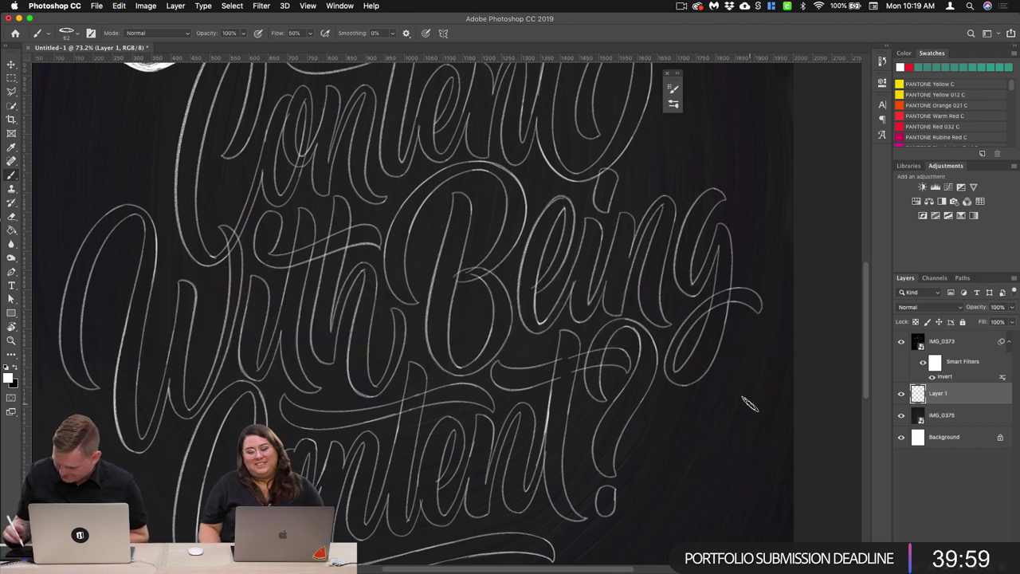
Step: Try a thinner zigzag and short dabs with the brush at 38 px across the With Being line and undo them all
left_click(77, 35)
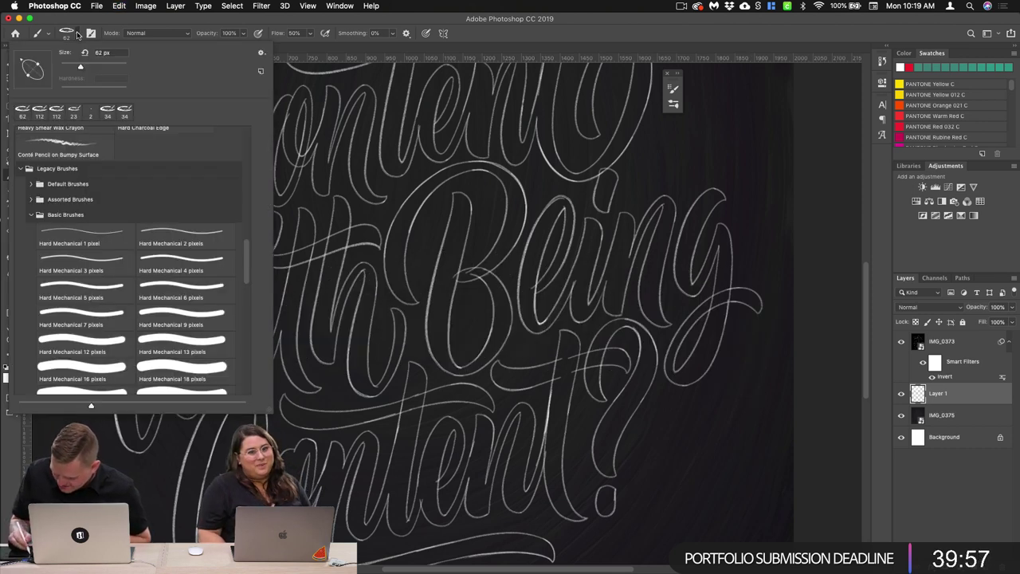
left_click_drag(73, 68, 72, 70)
left_click(76, 33)
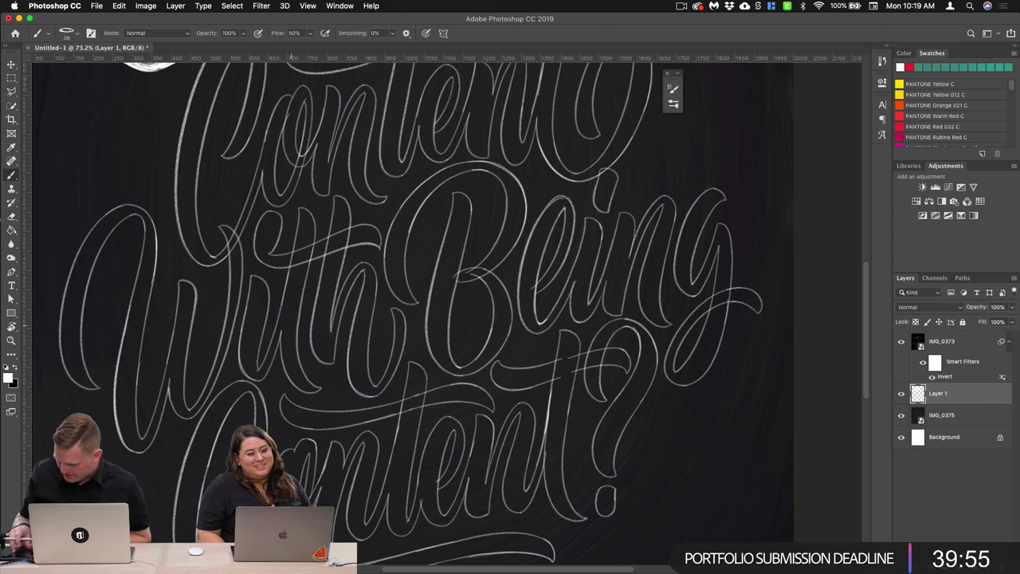
scroll(290, 325, "up", 1)
mouse_move(169, 254)
left_mouse_down()
mouse_move(97, 355)
mouse_move(219, 259)
mouse_move(144, 356)
mouse_move(267, 258)
mouse_move(200, 358)
mouse_move(318, 260)
mouse_move(243, 359)
left_mouse_up()
mouse_move(319, 261)
left_mouse_down()
mouse_move(376, 263)
mouse_move(307, 357)
mouse_move(436, 261)
mouse_move(372, 359)
mouse_move(407, 361)
mouse_move(543, 261)
mouse_move(462, 361)
mouse_move(590, 254)
mouse_move(509, 354)
mouse_move(556, 342)
mouse_move(677, 265)
mouse_move(609, 349)
mouse_move(679, 262)
mouse_move(744, 256)
mouse_move(665, 352)
mouse_move(777, 262)
mouse_move(795, 279)
mouse_move(729, 359)
mouse_move(790, 338)
mouse_move(815, 359)
left_mouse_up()
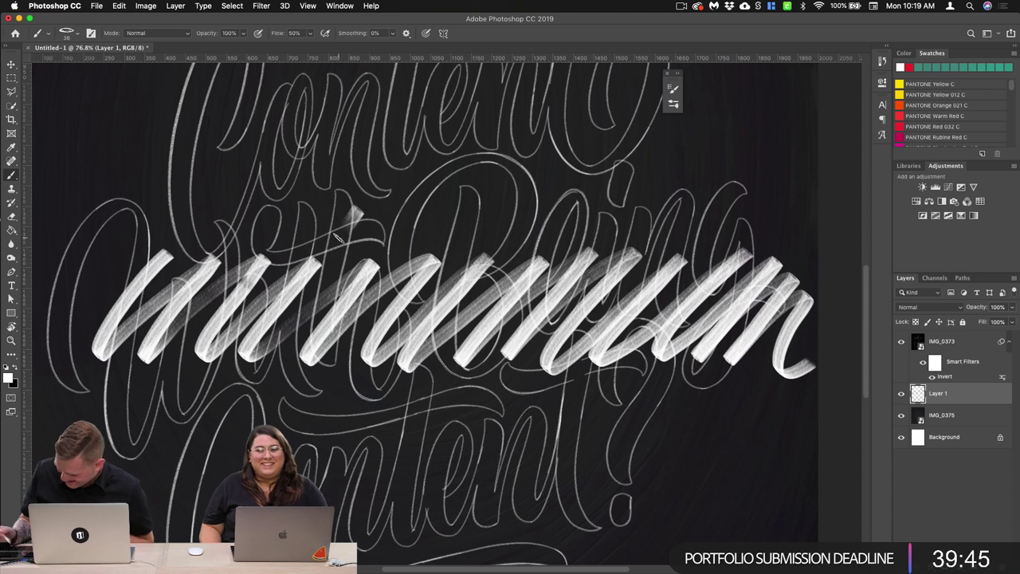
left_click_drag(353, 216, 348, 226)
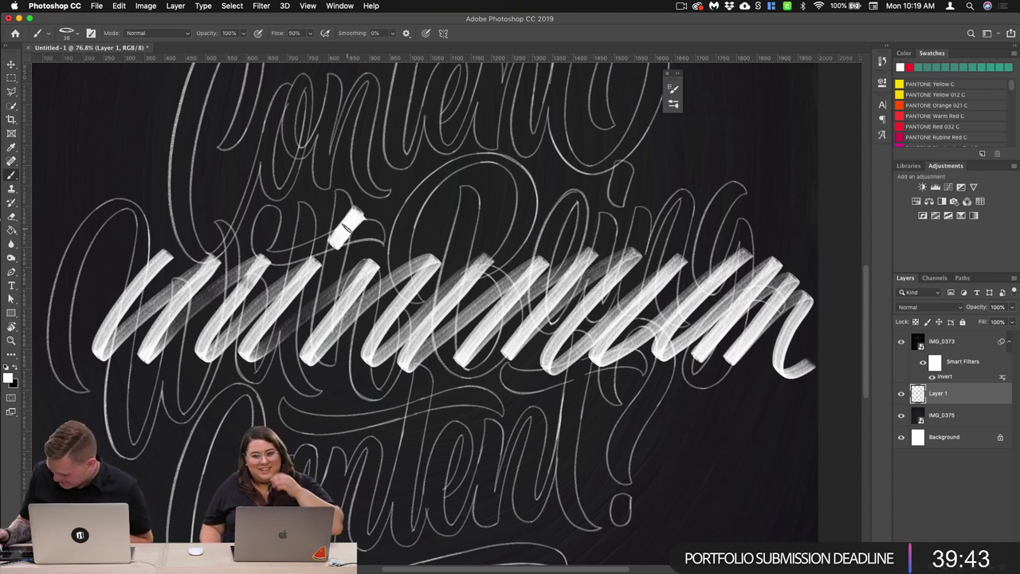
left_click_drag(532, 215, 519, 233)
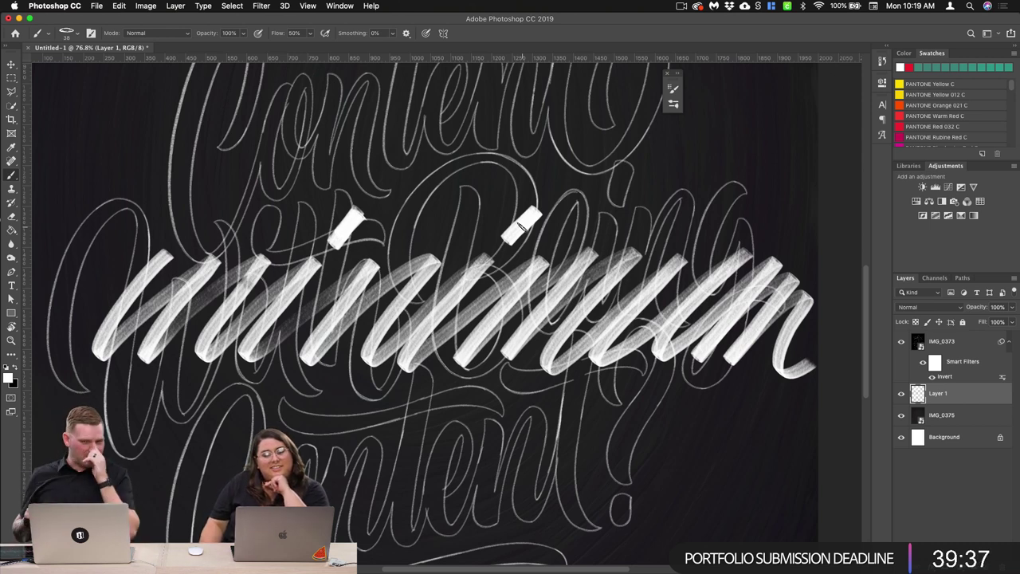
key("super+z")
key("super+z")
key("super+z")
key("super+z")
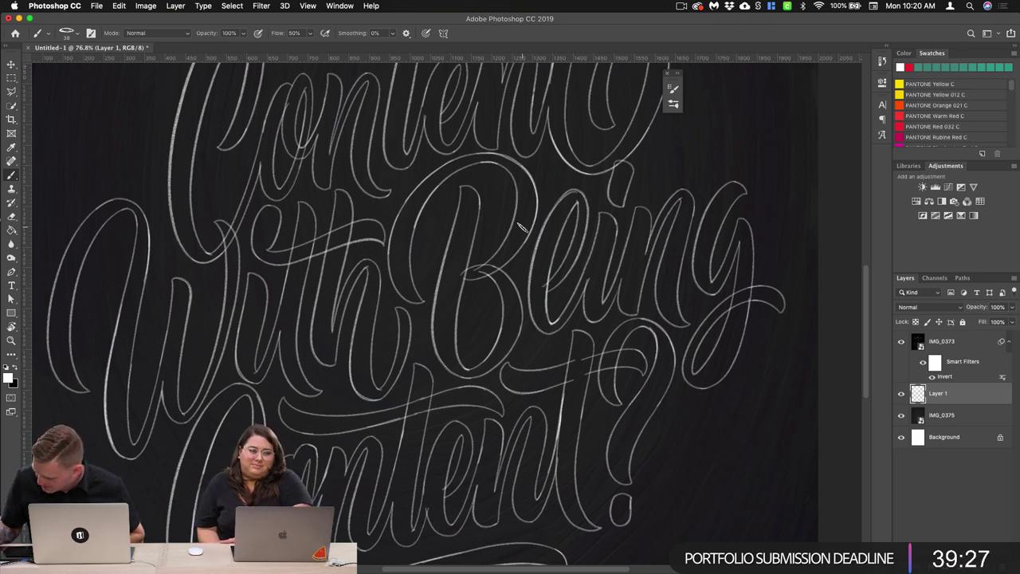
Step: Dock the floating Brushes and Brush Settings panels into the collapsed panel strip beside the canvas
left_click_drag(674, 103, 880, 165)
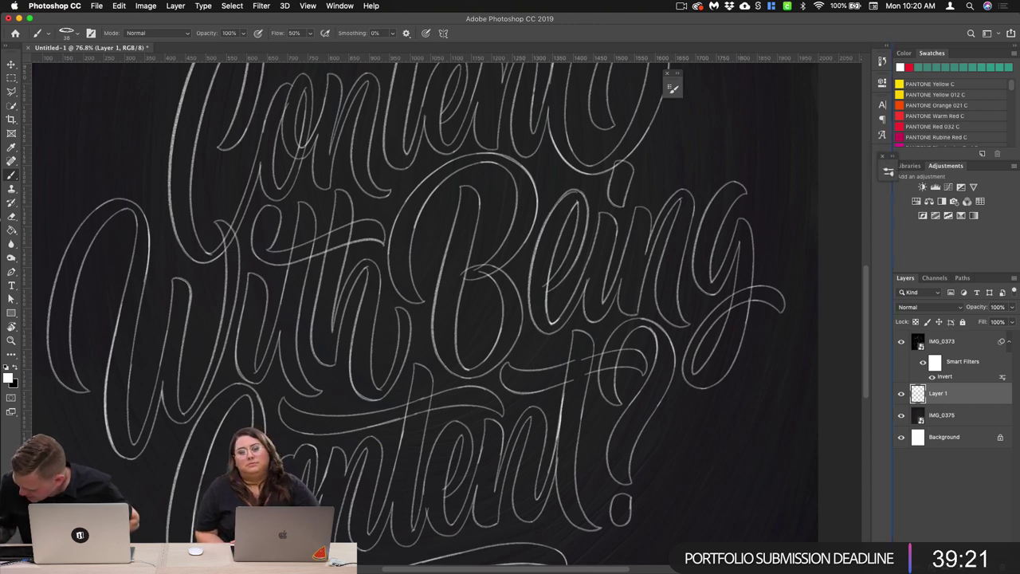
mouse_move(881, 160)
left_mouse_down()
mouse_move(892, 160)
mouse_move(881, 156)
mouse_move(880, 166)
left_mouse_up()
mouse_move(672, 87)
left_mouse_down()
mouse_move(872, 184)
mouse_move(882, 170)
left_mouse_up()
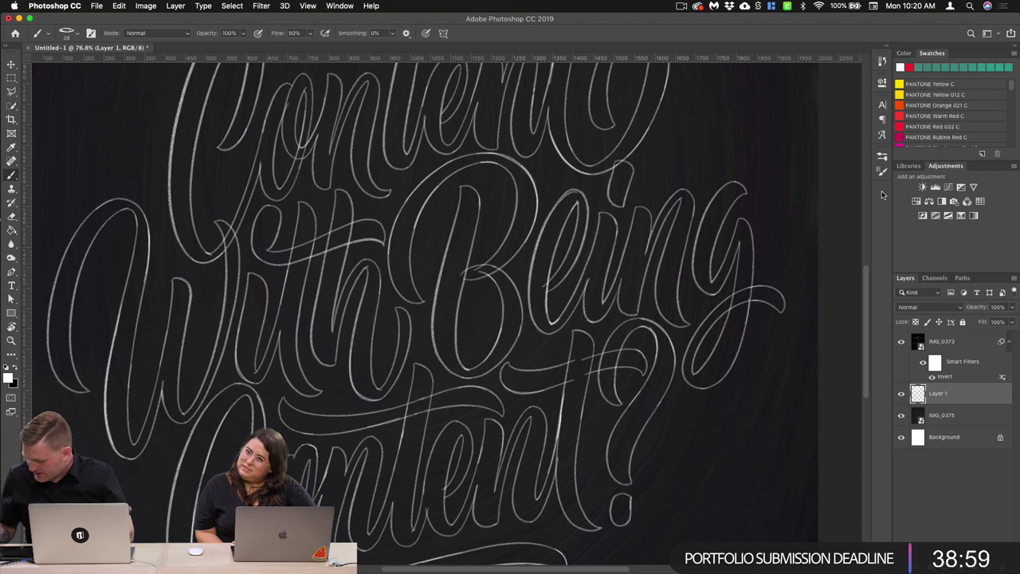
Step: Choose the Kyle's Letterers Pretty Tilt brush and collapse the brush list
left_click(881, 157)
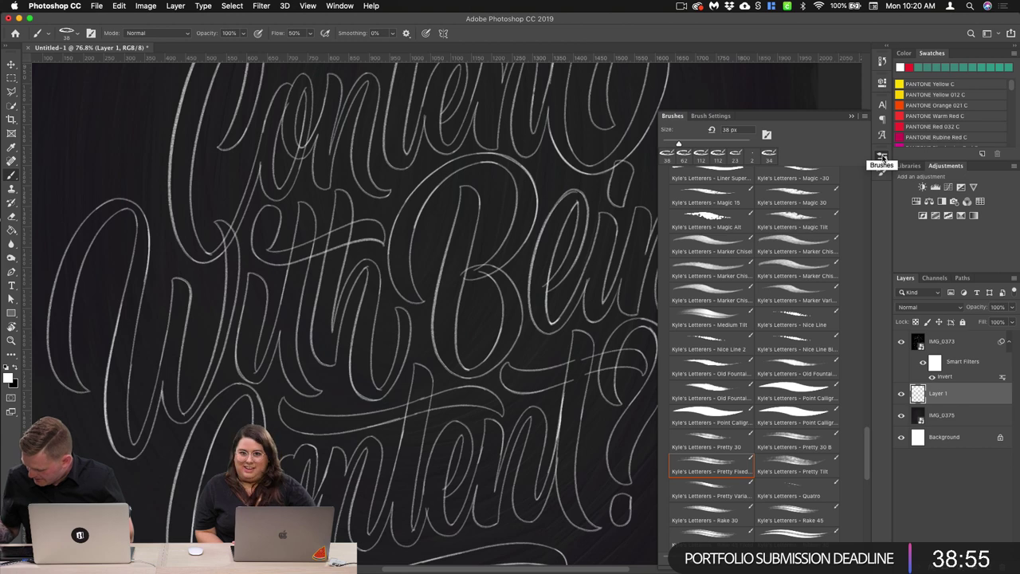
scroll(865, 460, "down", 4)
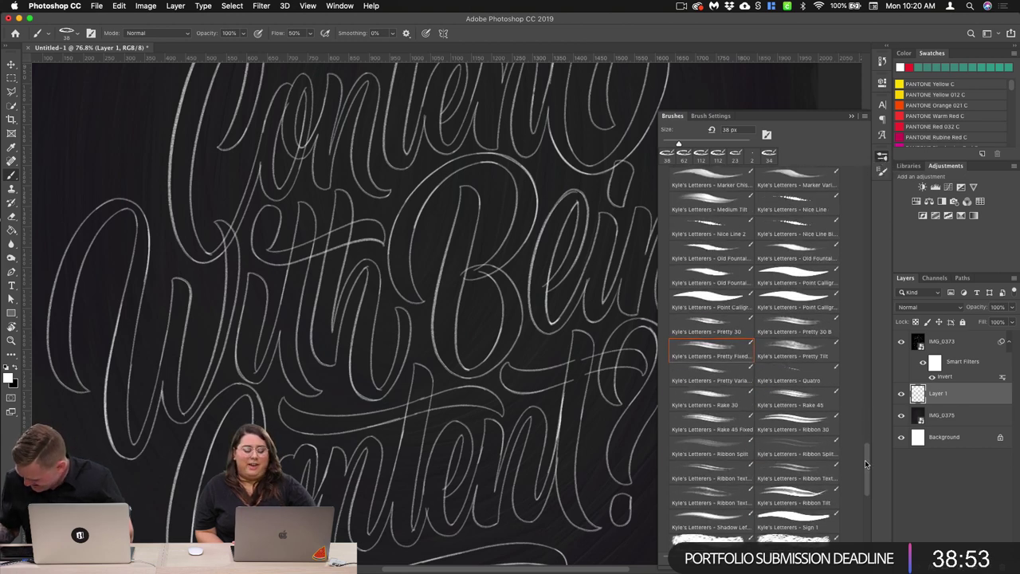
left_click(805, 352)
mouse_move(866, 458)
left_mouse_down()
mouse_move(866, 447)
mouse_move(867, 458)
left_mouse_up()
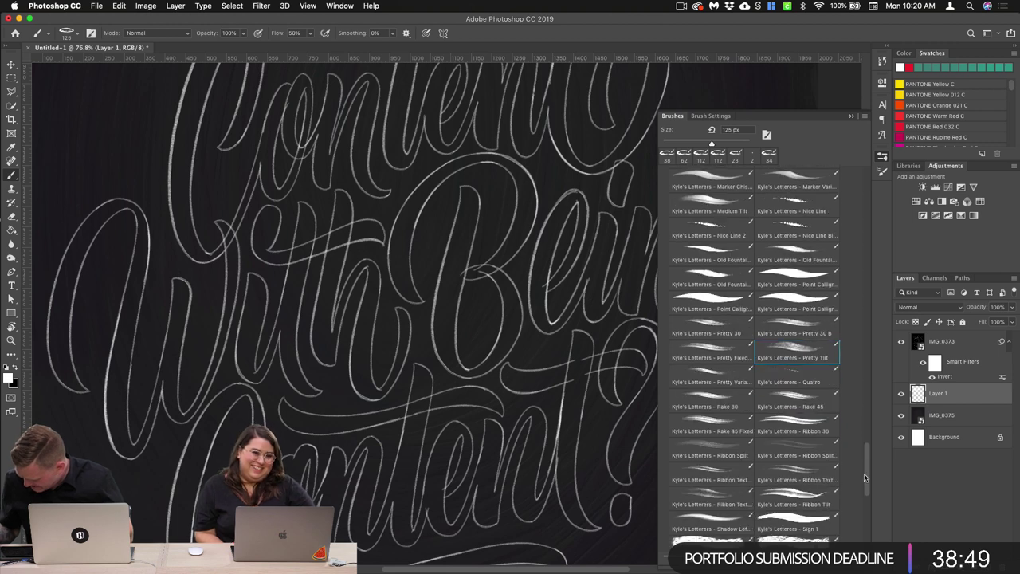
left_click(851, 116)
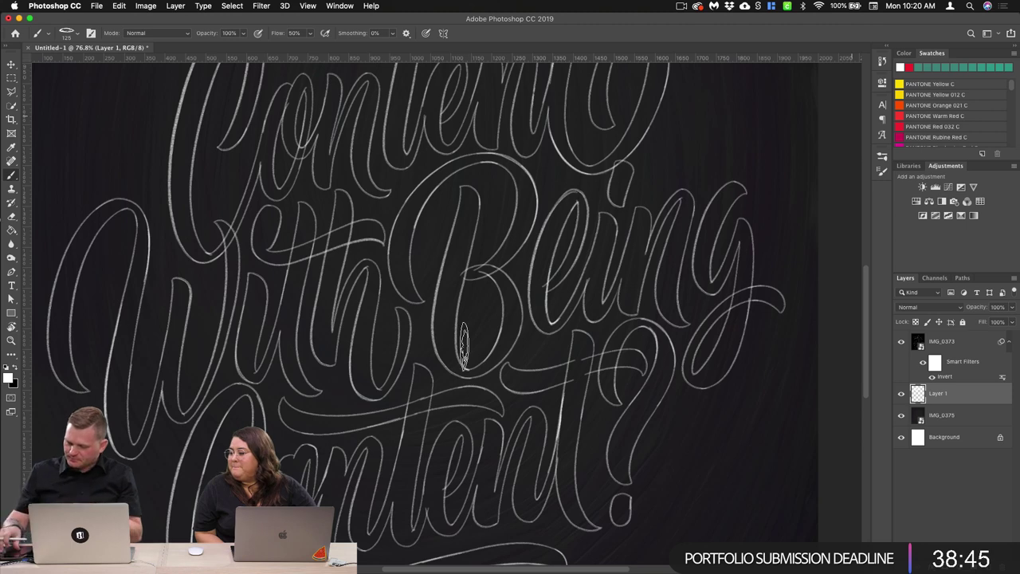
Step: Try an upstroke with the brush at 30 px on the unpainted part of the u in You and undo it
scroll(464, 347, "up", 3)
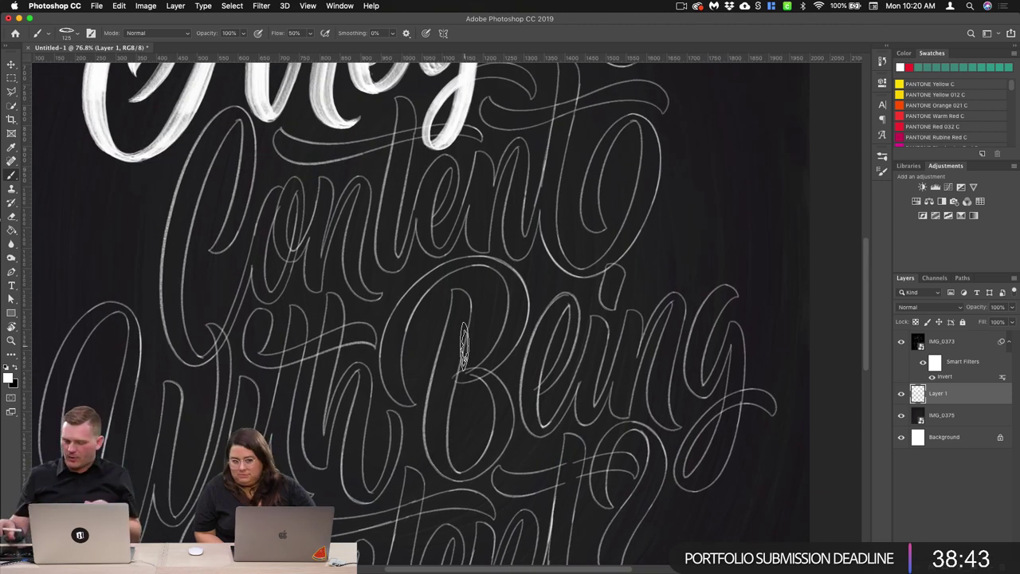
scroll(538, 303, "up", 5)
scroll(537, 303, "up", 5)
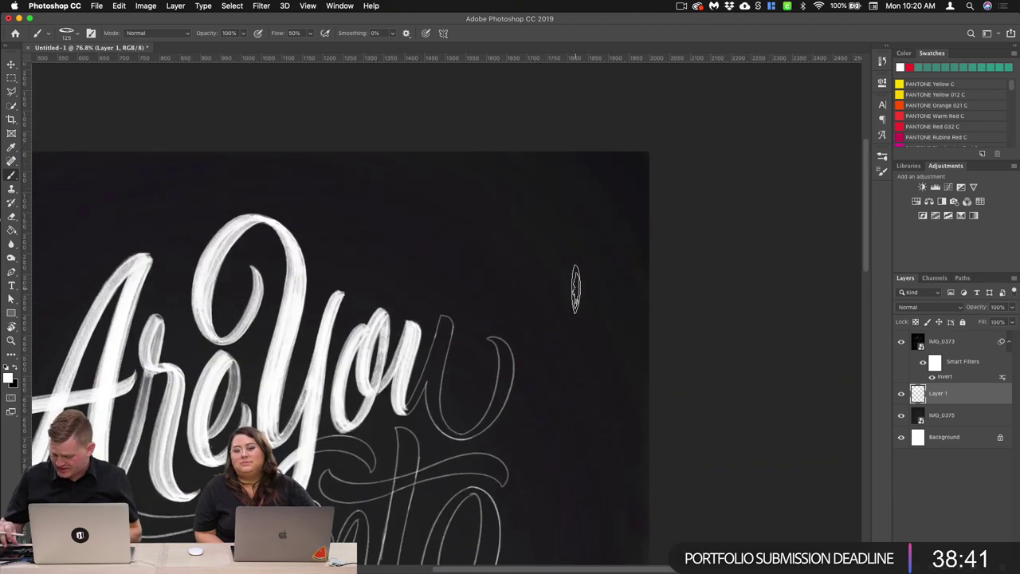
scroll(575, 289, "up", 3)
scroll(481, 353, "up", 2)
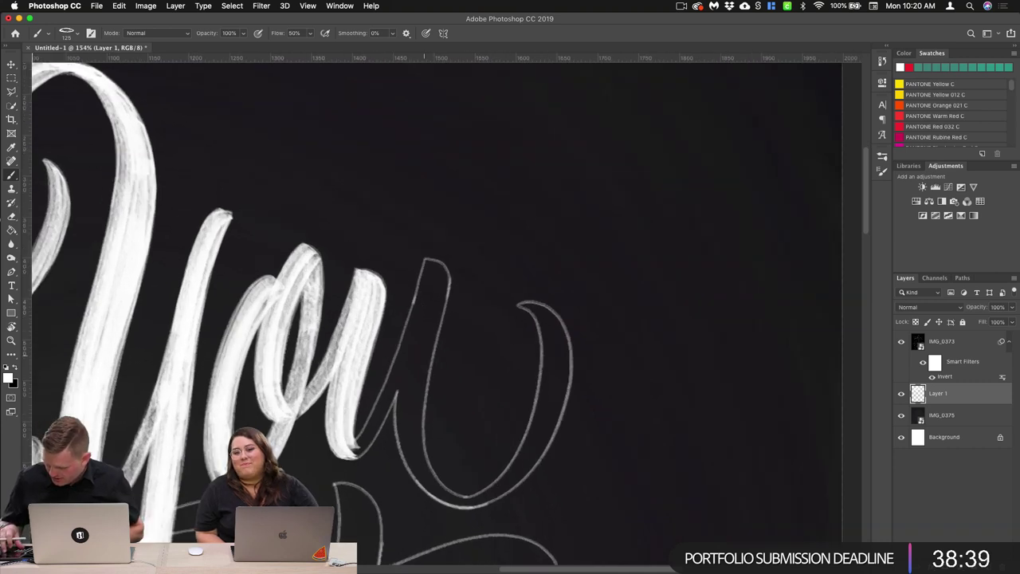
scroll(424, 335, "up", 1)
scroll(474, 339, "down", 2)
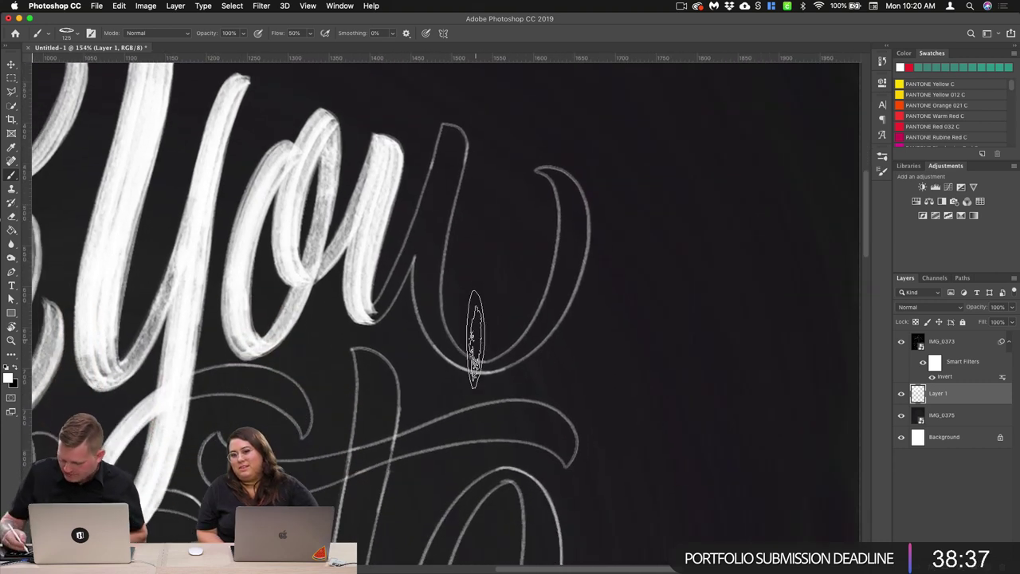
left_click(70, 32)
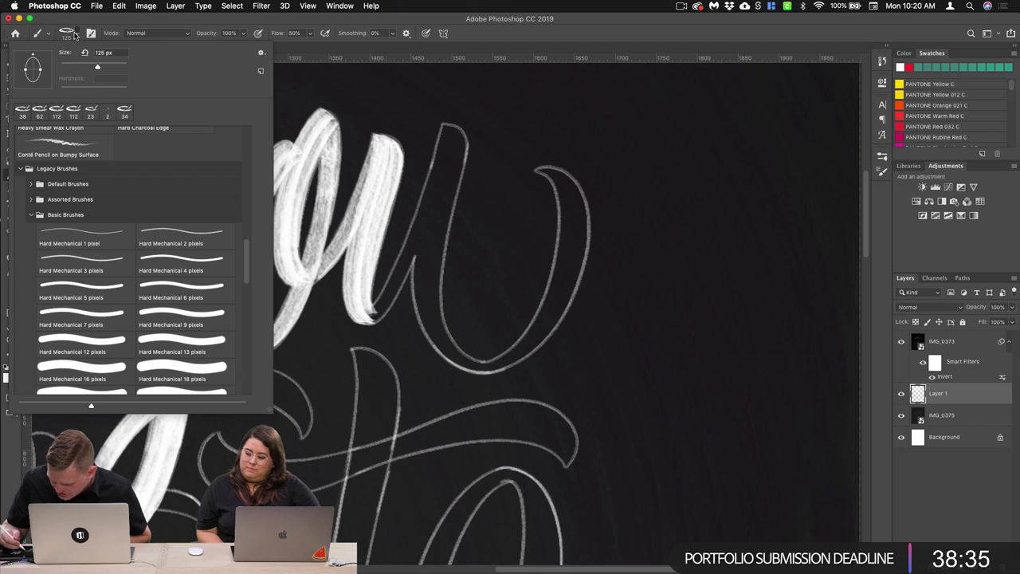
mouse_move(97, 66)
left_mouse_down()
mouse_move(80, 67)
mouse_move(70, 81)
left_mouse_up()
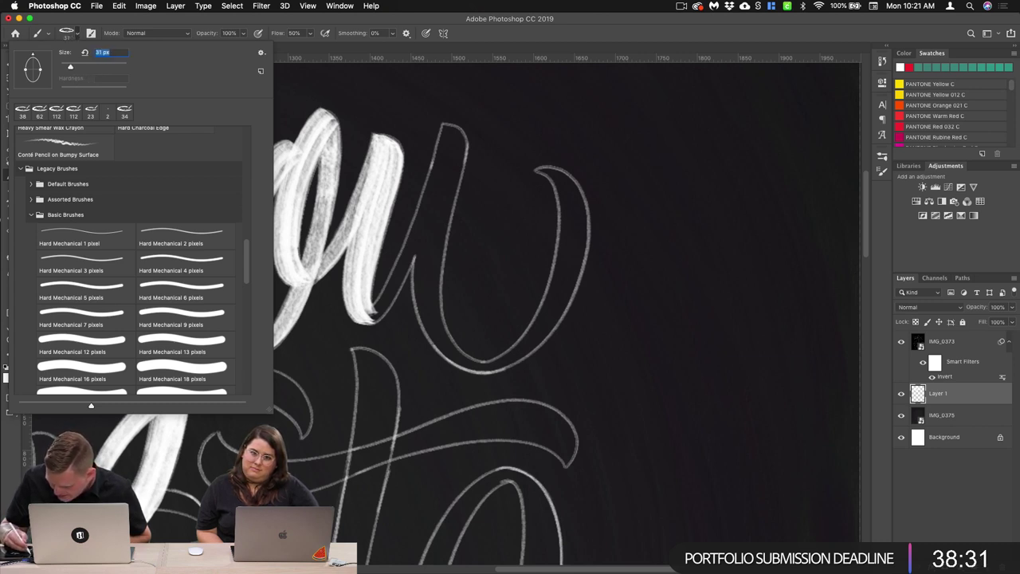
left_click(76, 36)
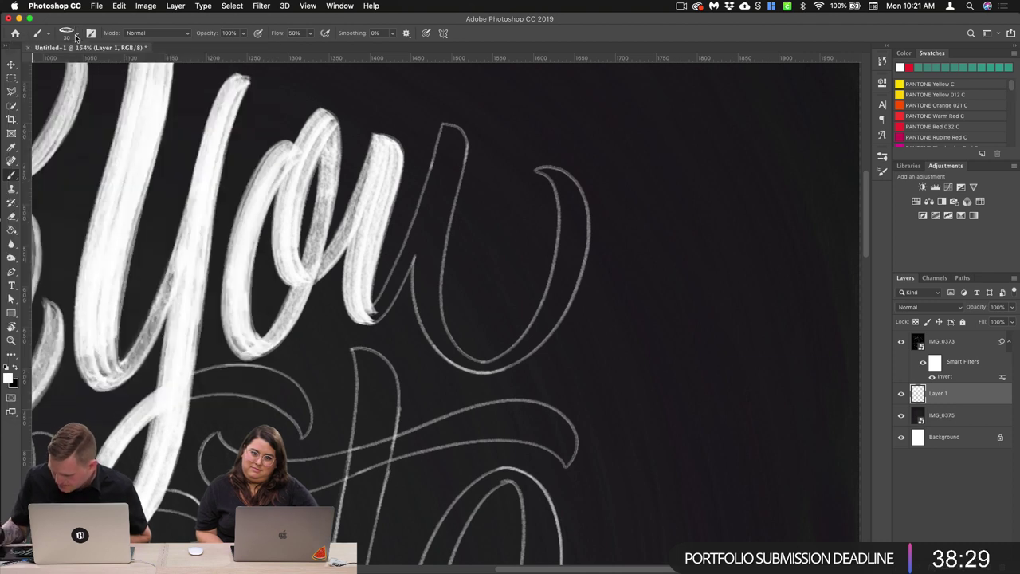
scroll(446, 339, "up", 3)
scroll(446, 351, "up", 2)
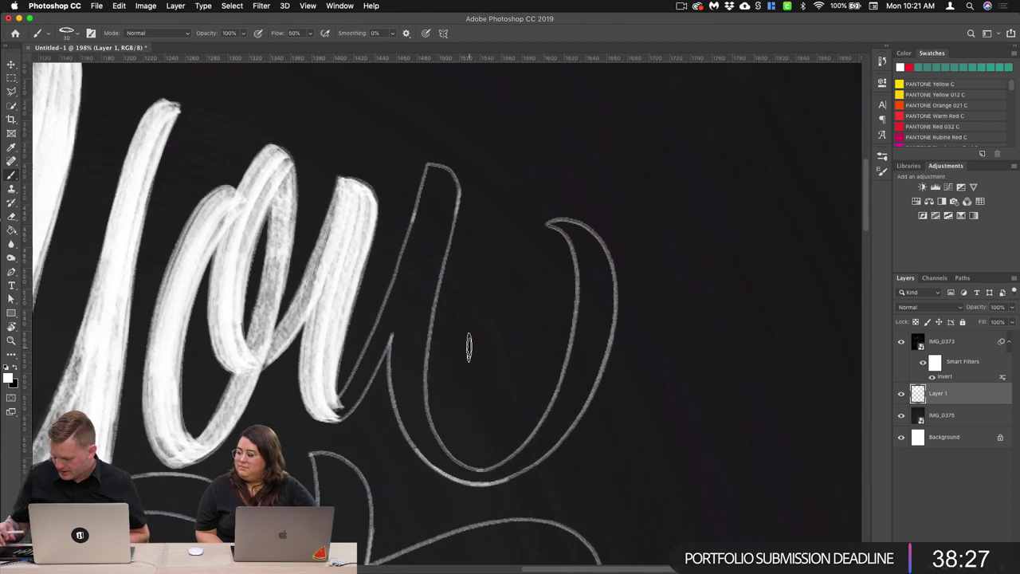
left_click_drag(439, 160, 393, 303)
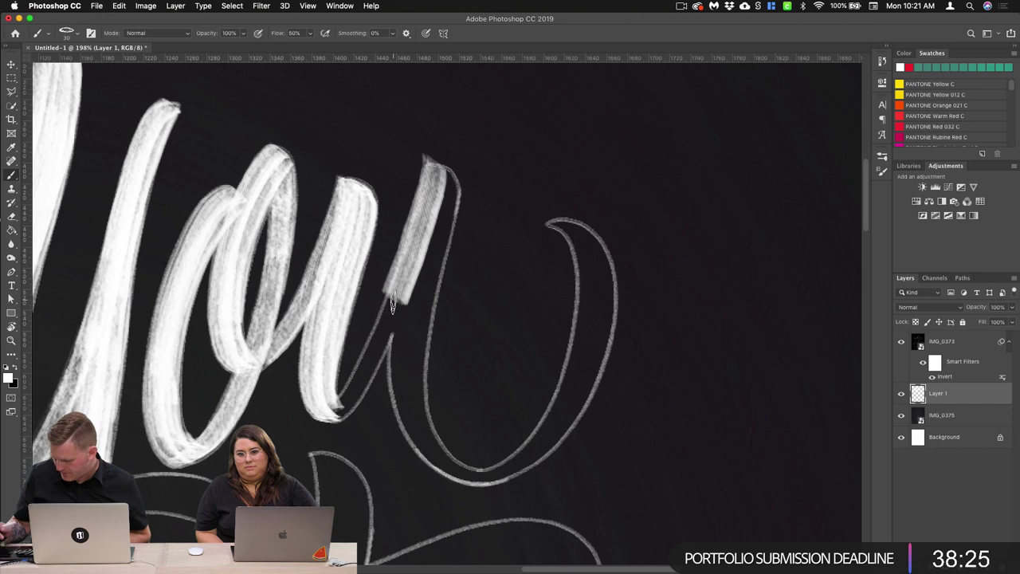
key("super+z")
Step: Set the brush size to 20 px and paint the thin upstroke joining the two stems of the u in You
left_click(67, 33)
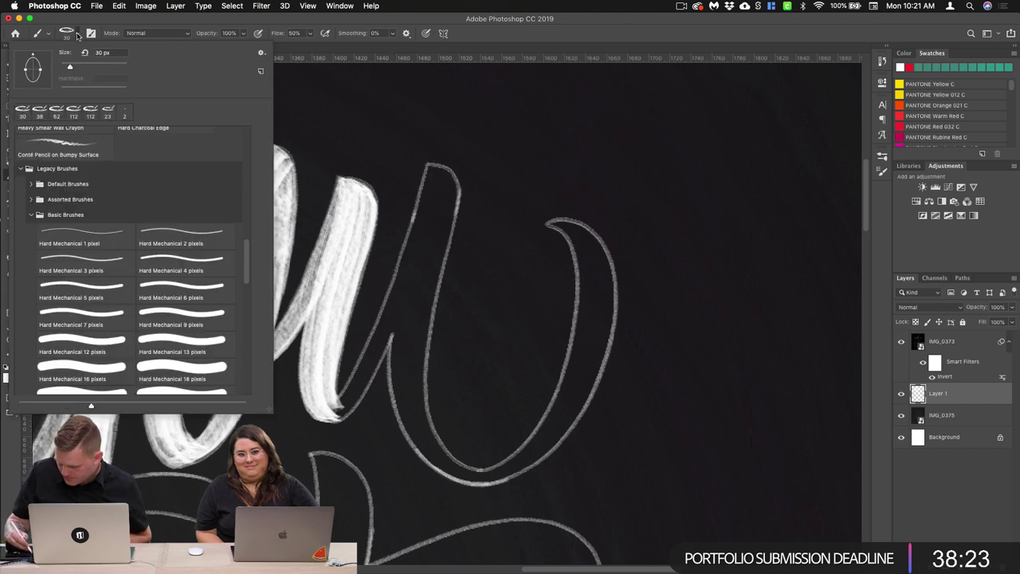
type("20")
key("Return")
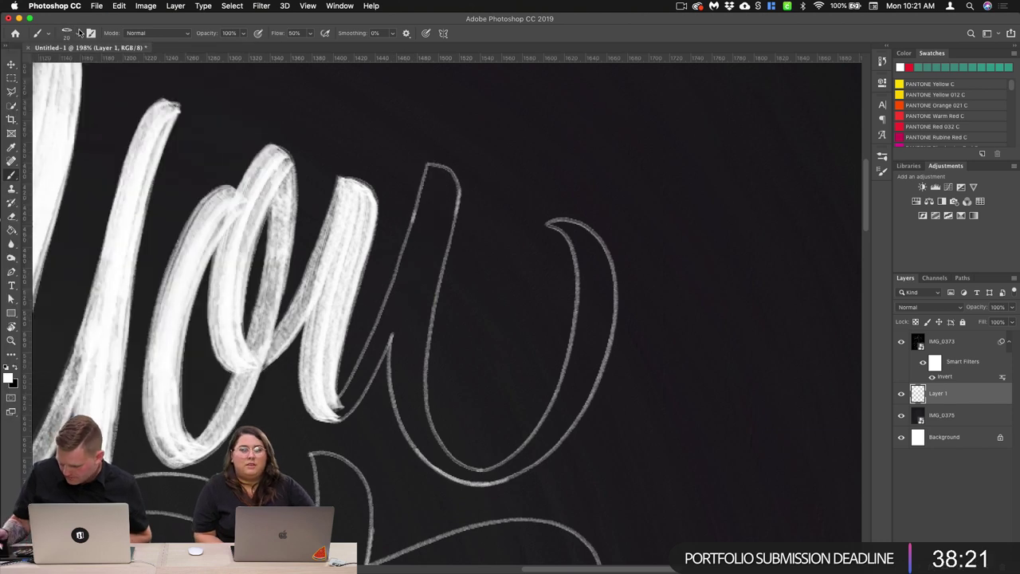
mouse_move(435, 163)
left_mouse_down()
mouse_move(400, 287)
mouse_move(339, 399)
left_mouse_up()
mouse_move(434, 163)
left_mouse_down()
mouse_move(417, 279)
mouse_move(342, 402)
left_mouse_up()
Step: Fill the second stem of the u with overlapping downstrokes that follow the sketch into the base curve
mouse_move(435, 163)
left_mouse_down()
mouse_move(393, 407)
mouse_move(461, 478)
mouse_move(399, 320)
mouse_move(390, 397)
mouse_move(462, 481)
left_mouse_up()
mouse_move(438, 166)
left_mouse_down()
mouse_move(456, 213)
mouse_move(442, 276)
left_mouse_up()
key("super+z")
mouse_move(444, 166)
left_mouse_down()
mouse_move(453, 207)
mouse_move(419, 319)
mouse_move(416, 415)
mouse_move(436, 453)
left_mouse_up()
mouse_move(448, 173)
left_mouse_down()
mouse_move(409, 410)
mouse_move(453, 479)
left_mouse_up()
mouse_move(437, 256)
left_mouse_down()
mouse_move(422, 429)
mouse_move(472, 480)
left_mouse_up()
mouse_move(420, 407)
left_mouse_down()
mouse_move(438, 451)
mouse_move(485, 480)
left_mouse_up()
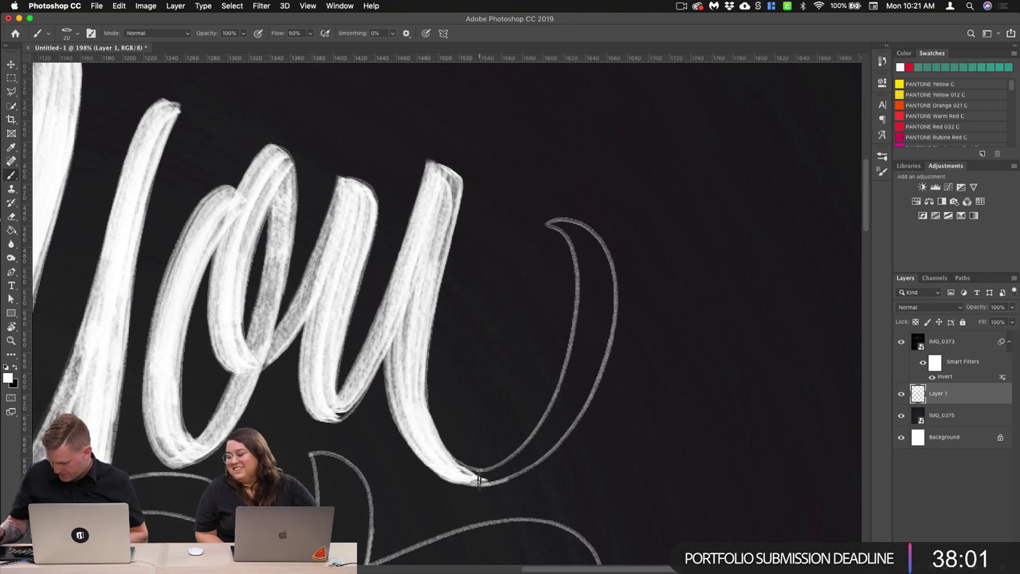
Step: Paint the curved exit swash of the u from its base to the pointed tip, following the sketch outline
left_click_drag(707, 414, 545, 346)
mouse_move(371, 150)
left_mouse_down()
mouse_move(414, 232)
mouse_move(401, 299)
mouse_move(345, 386)
mouse_move(292, 403)
mouse_move(376, 347)
mouse_move(403, 289)
mouse_move(413, 255)
mouse_move(404, 152)
mouse_move(423, 172)
mouse_move(435, 234)
mouse_move(412, 292)
mouse_move(413, 207)
mouse_move(435, 251)
mouse_move(415, 323)
mouse_move(344, 402)
left_mouse_up()
mouse_move(434, 206)
left_mouse_down()
mouse_move(390, 344)
mouse_move(307, 401)
left_mouse_up()
left_click_drag(201, 384, 455, 326)
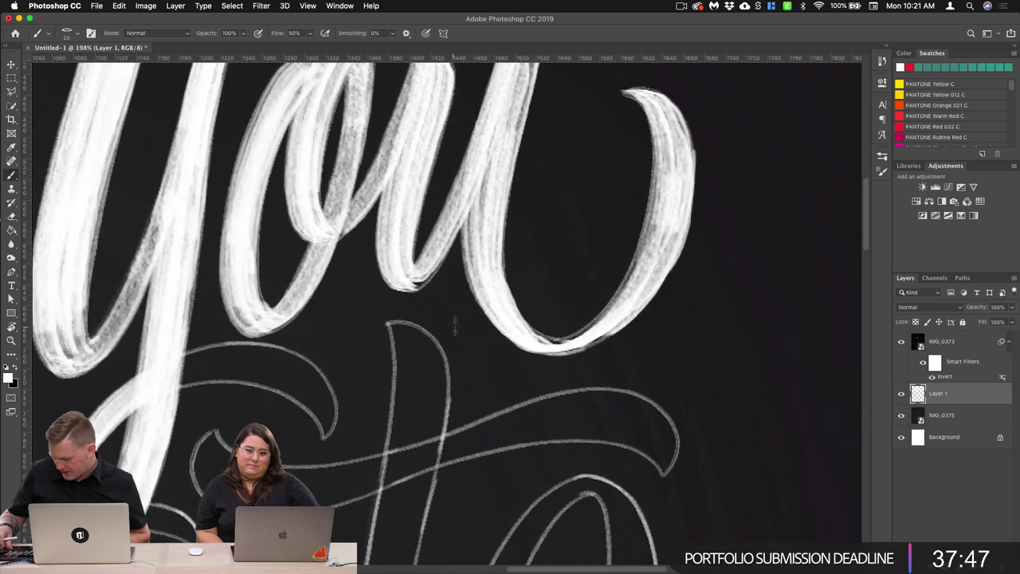
Step: Reinforce the bottom curve of the u where the second stem meets the exit swash
mouse_move(654, 238)
left_mouse_down()
mouse_move(610, 312)
mouse_move(544, 344)
mouse_move(587, 348)
mouse_move(623, 318)
left_mouse_up()
key("super+z")
mouse_move(545, 354)
left_mouse_down()
mouse_move(591, 347)
mouse_move(618, 326)
left_mouse_up()
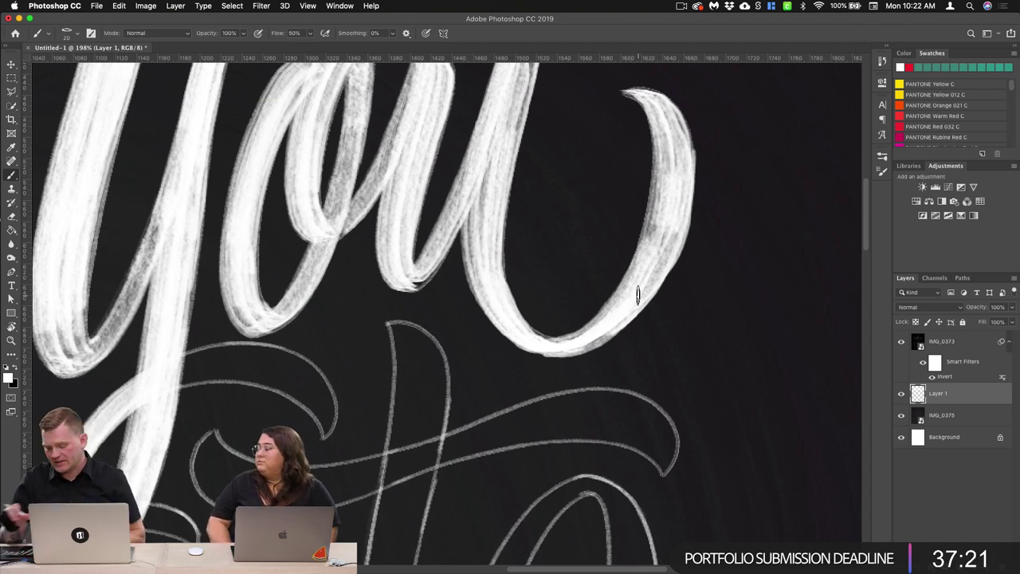
scroll(637, 295, "right", 5)
scroll(638, 295, "up", 1)
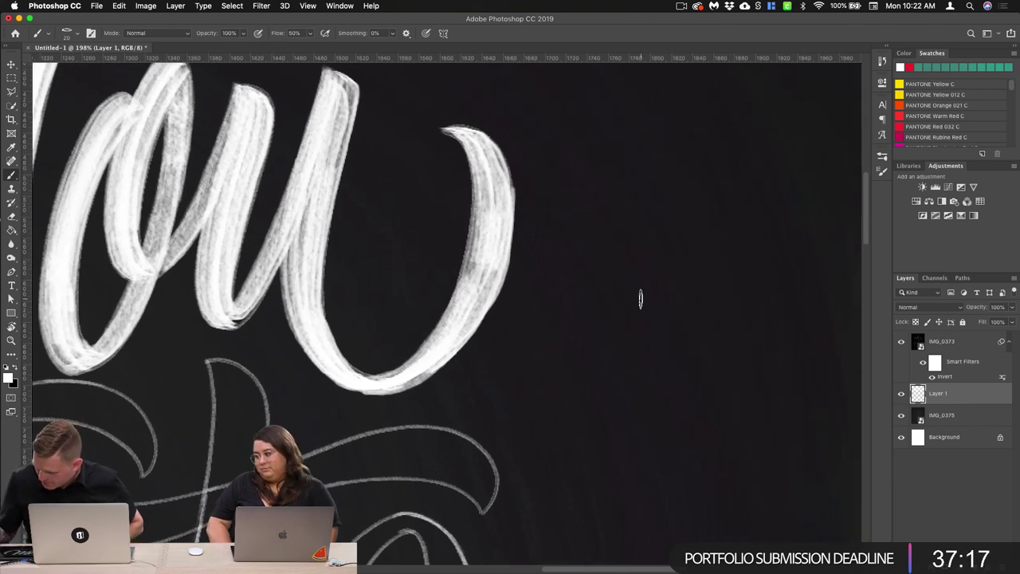
scroll(487, 275, "up", 3)
scroll(450, 310, "down", 2)
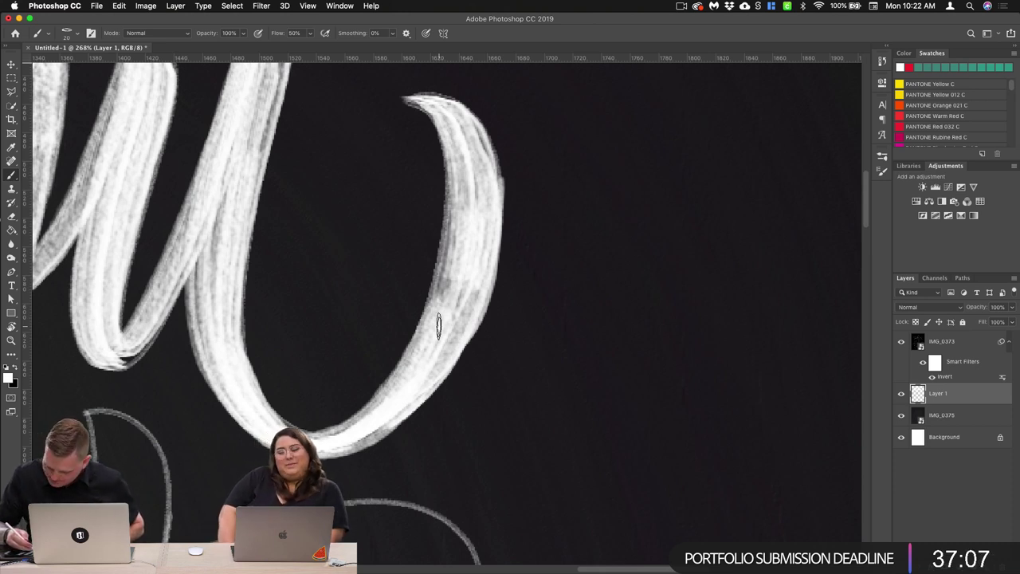
left_click(11, 216)
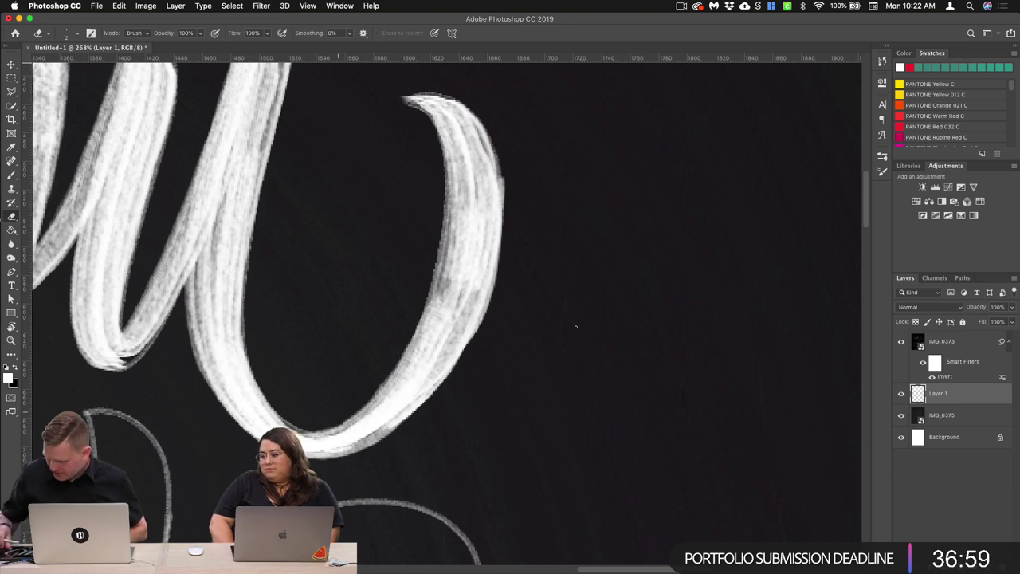
scroll(337, 411, "up", 1)
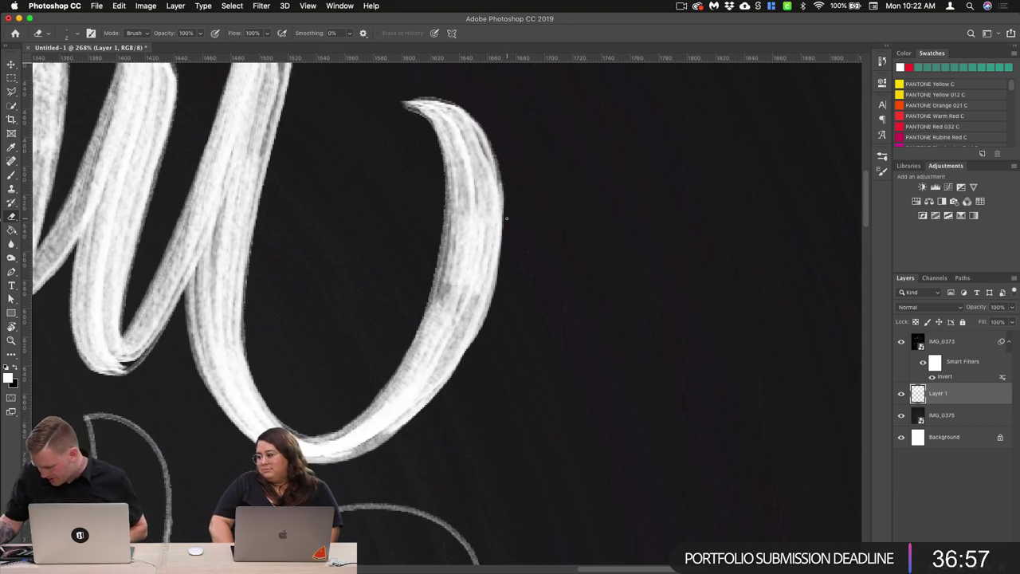
scroll(576, 292, "down", 2)
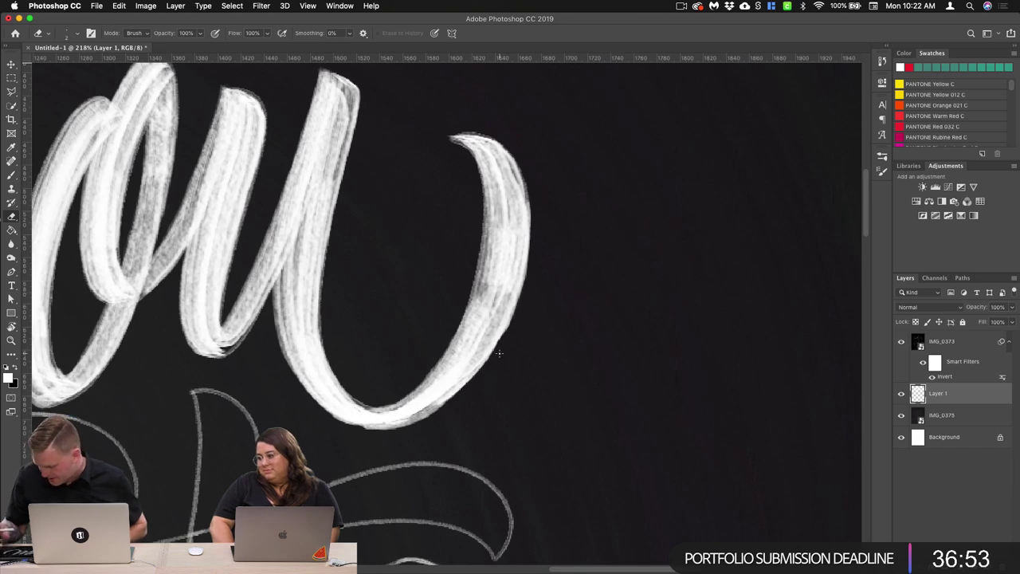
scroll(499, 353, "down", 3)
scroll(624, 323, "down", 1)
Step: Touch up the base of the u in You with a brush stroke where the first stem meets the thin upstroke
scroll(460, 358, "up", 5)
left_click(11, 177)
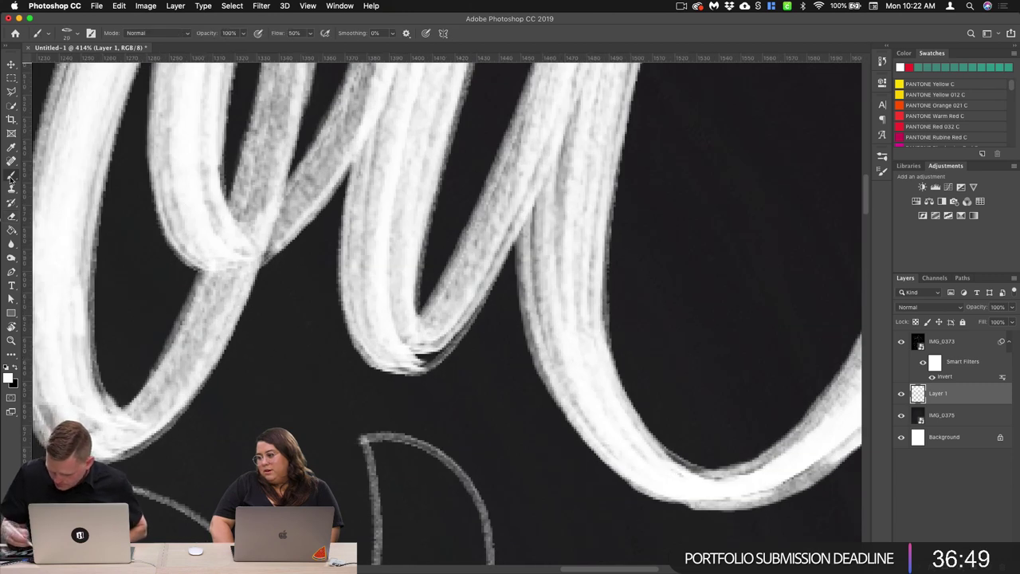
mouse_move(414, 361)
left_mouse_down()
mouse_move(443, 356)
mouse_move(472, 309)
left_mouse_up()
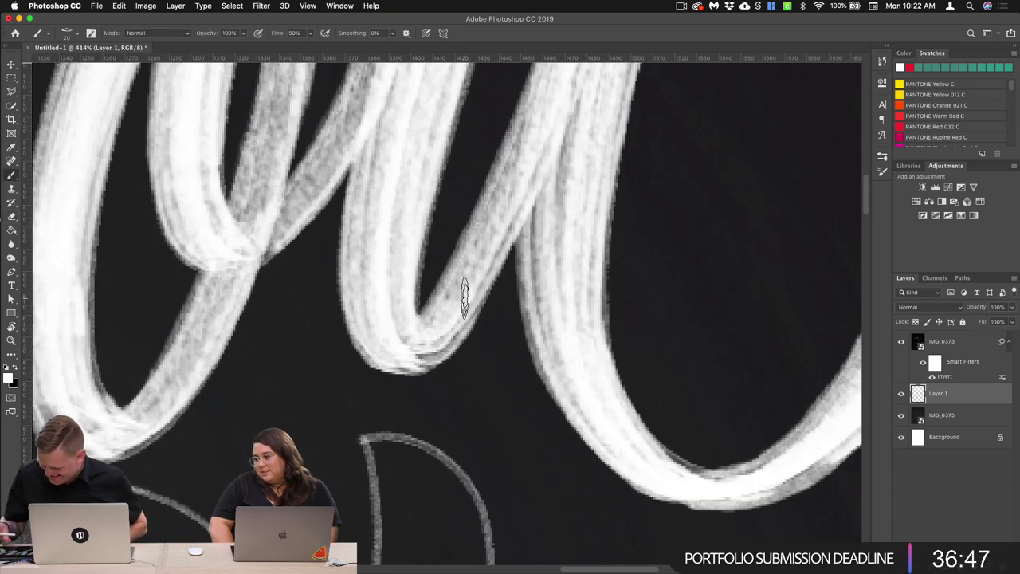
Step: Paint the first long downstrokes through the middle of the C's main stem in Content, from its top curve toward the base
scroll(635, 318, "down", 4)
scroll(635, 318, "down", 3)
scroll(646, 354, "left", 5)
scroll(647, 353, "down", 3)
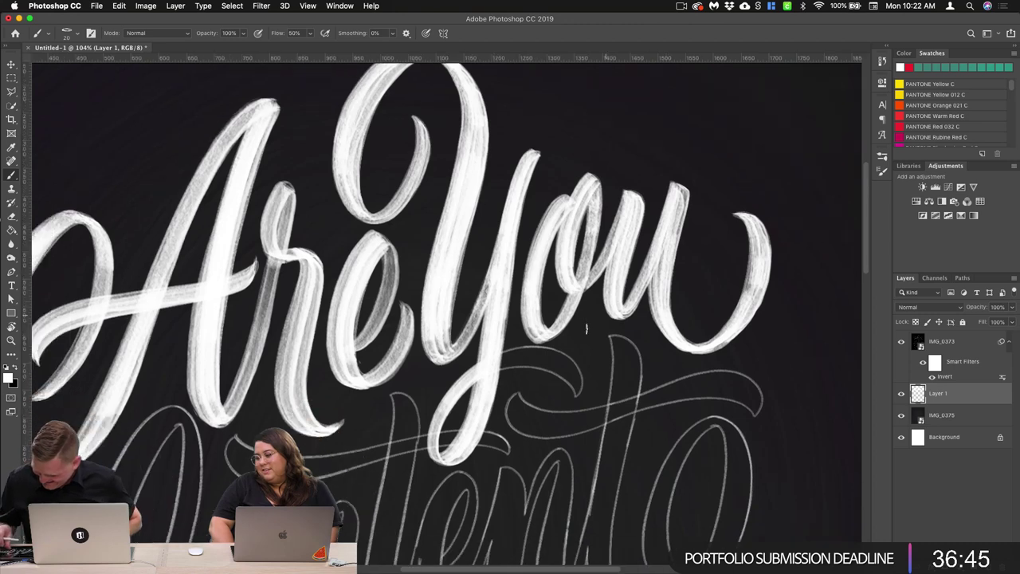
scroll(587, 329, "right", 5)
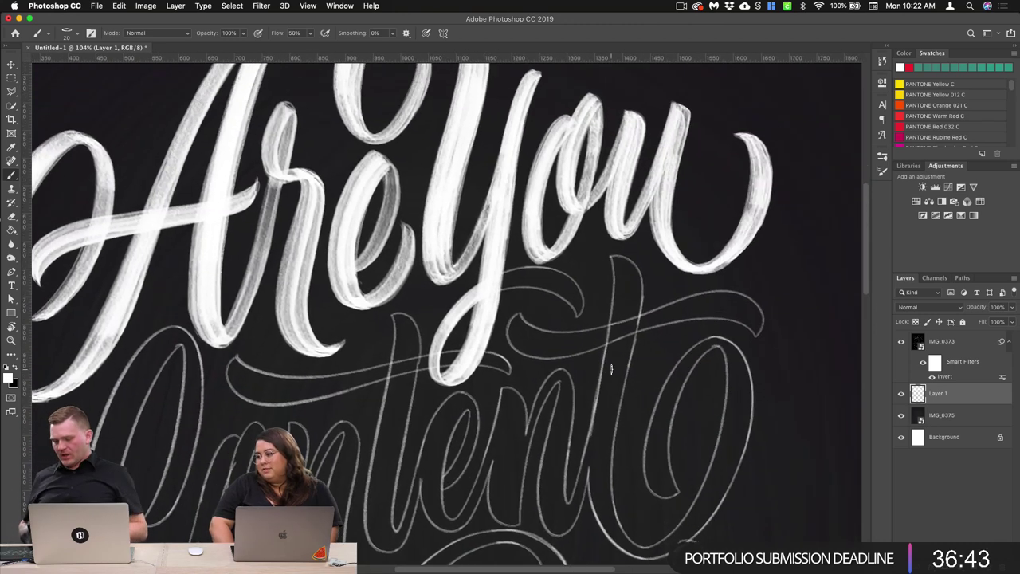
scroll(611, 369, "down", 5)
scroll(511, 368, "left", 4)
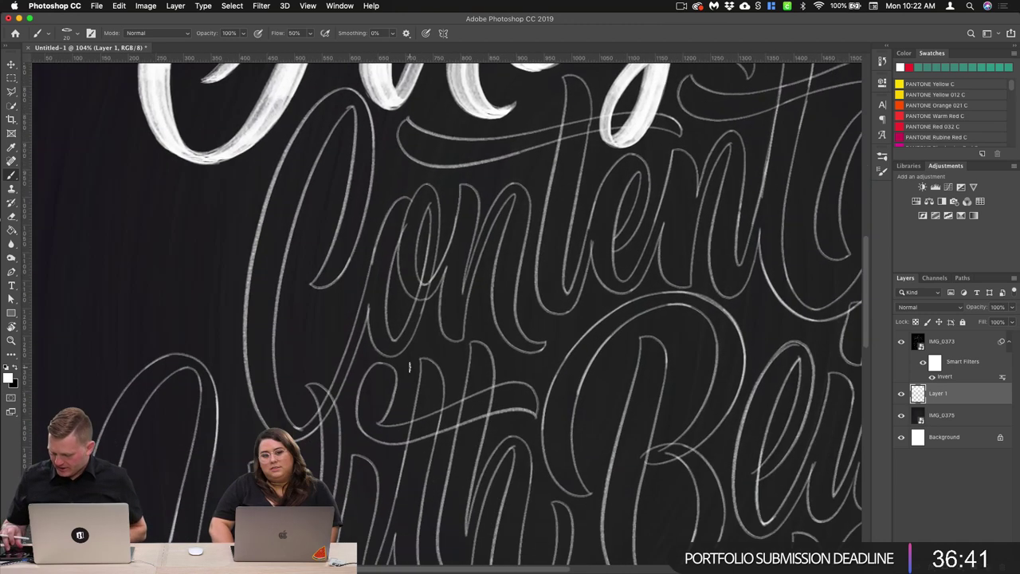
scroll(471, 348, "up", 2)
scroll(471, 348, "right", 1)
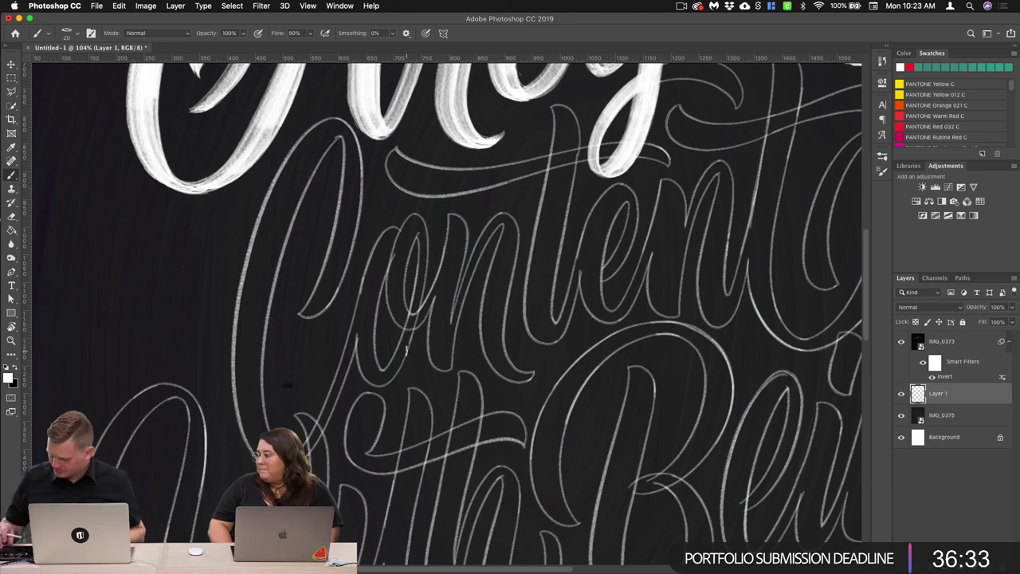
scroll(292, 385, "up", 2)
scroll(479, 355, "up", 2)
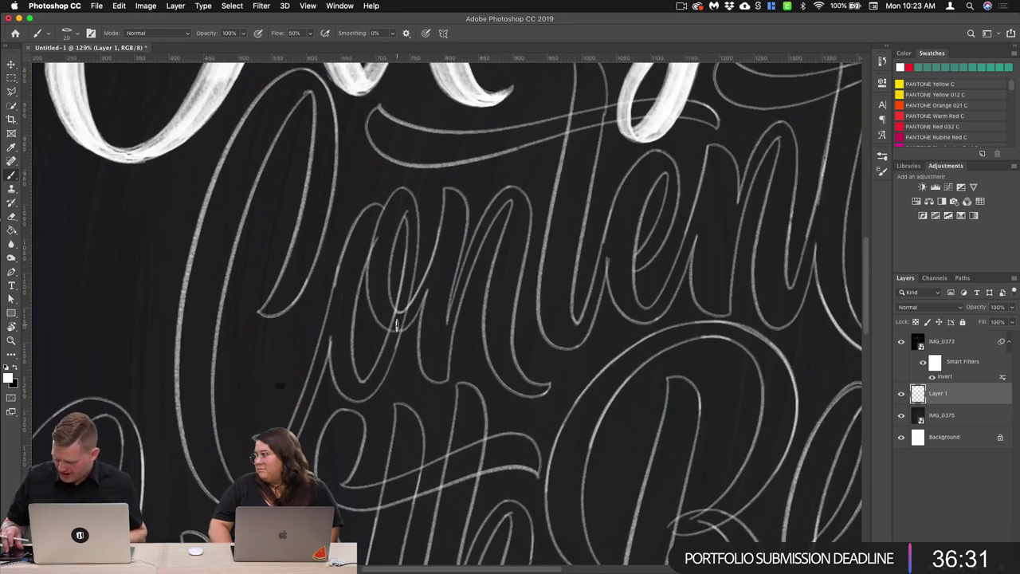
mouse_move(308, 94)
left_mouse_down()
mouse_move(257, 152)
mouse_move(212, 261)
left_mouse_up()
mouse_move(308, 95)
left_mouse_down()
mouse_move(218, 244)
mouse_move(196, 419)
left_mouse_up()
mouse_move(256, 146)
left_mouse_down()
mouse_move(196, 394)
mouse_move(209, 488)
left_mouse_up()
left_click_drag(197, 367, 216, 502)
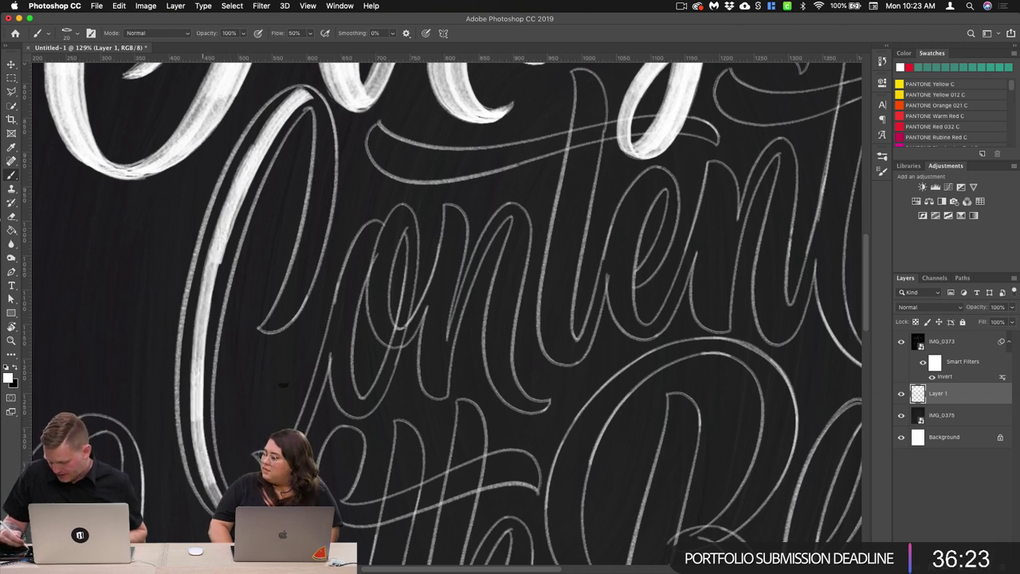
Step: Fill the outer edge of the C's main stem with overlapping downstrokes that follow the sketch outline into the base curve
mouse_move(295, 91)
left_mouse_down()
mouse_move(214, 222)
mouse_move(195, 299)
left_mouse_up()
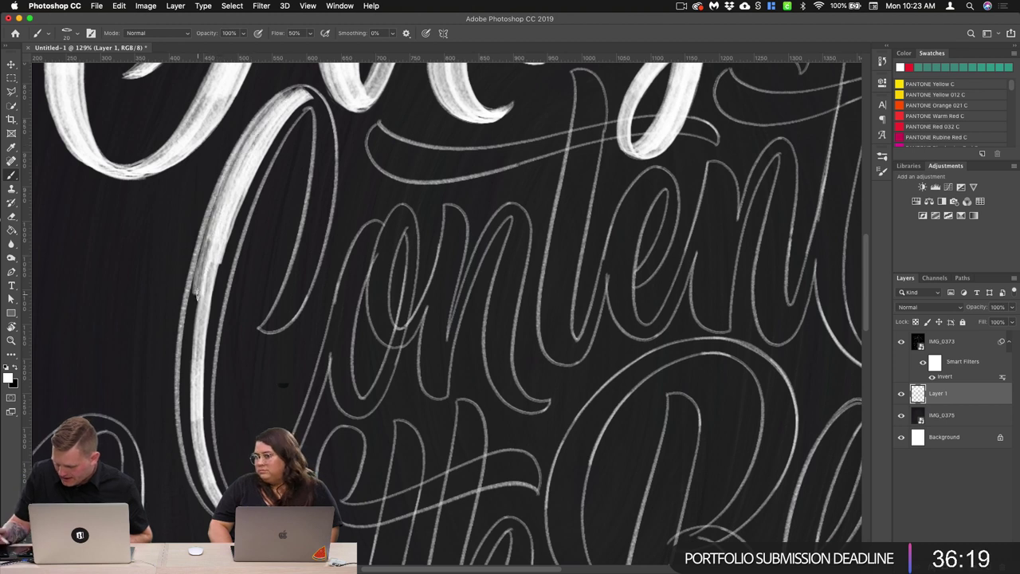
mouse_move(277, 97)
left_mouse_down()
mouse_move(212, 260)
mouse_move(190, 368)
left_mouse_up()
mouse_move(239, 152)
left_mouse_down()
mouse_move(191, 327)
mouse_move(184, 415)
left_mouse_up()
left_click_drag(203, 253, 185, 376)
mouse_move(275, 100)
left_mouse_down()
mouse_move(199, 263)
mouse_move(194, 319)
left_mouse_up()
left_click_drag(207, 220, 190, 437)
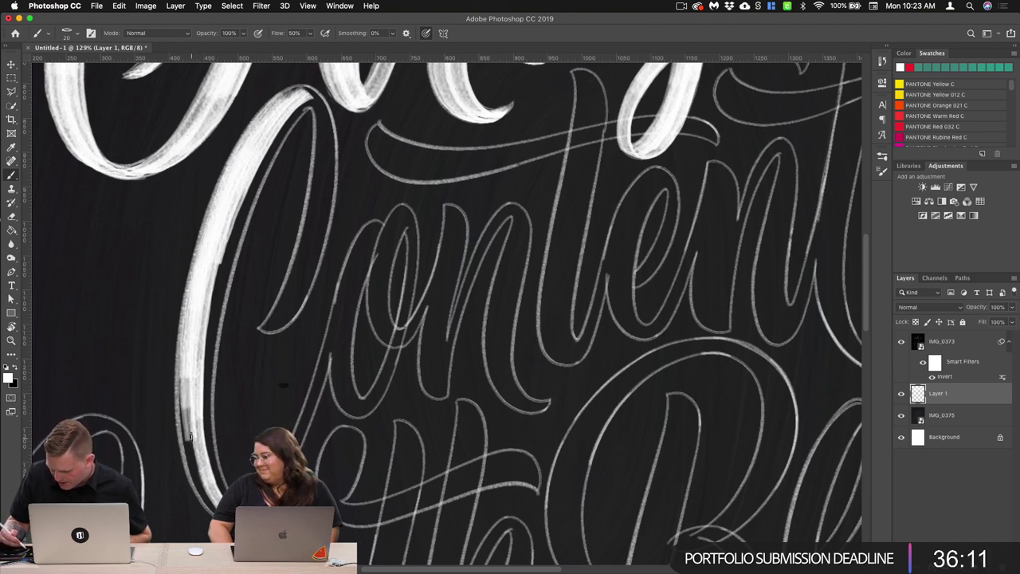
mouse_move(185, 355)
left_mouse_down()
mouse_move(196, 481)
mouse_move(210, 504)
left_mouse_up()
left_click_drag(188, 457, 216, 510)
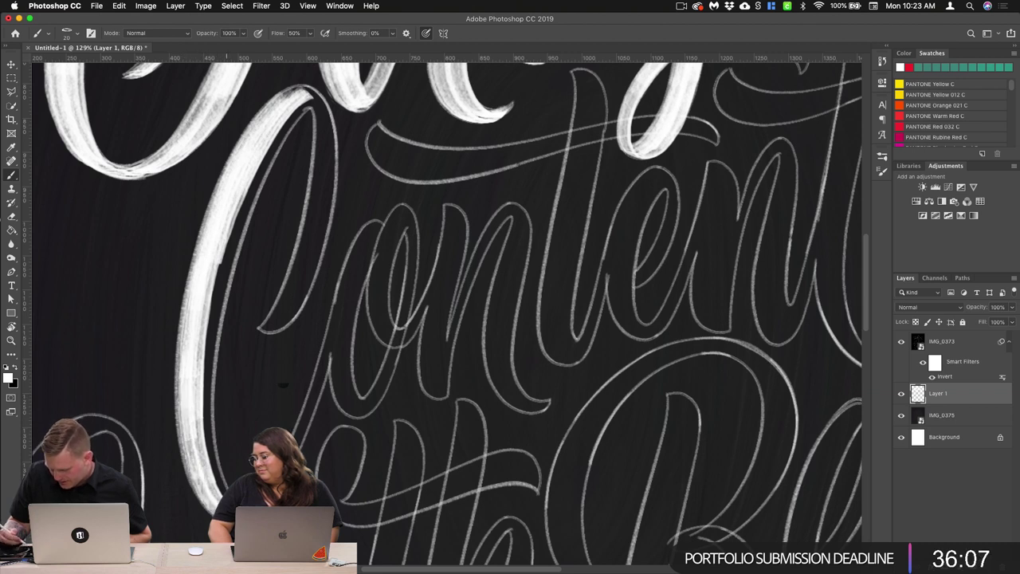
Step: Fill the inner edge of the C's main stem with overlapping downstrokes from the top curve down to the base
mouse_move(311, 101)
left_mouse_down()
mouse_move(250, 185)
mouse_move(220, 273)
left_mouse_up()
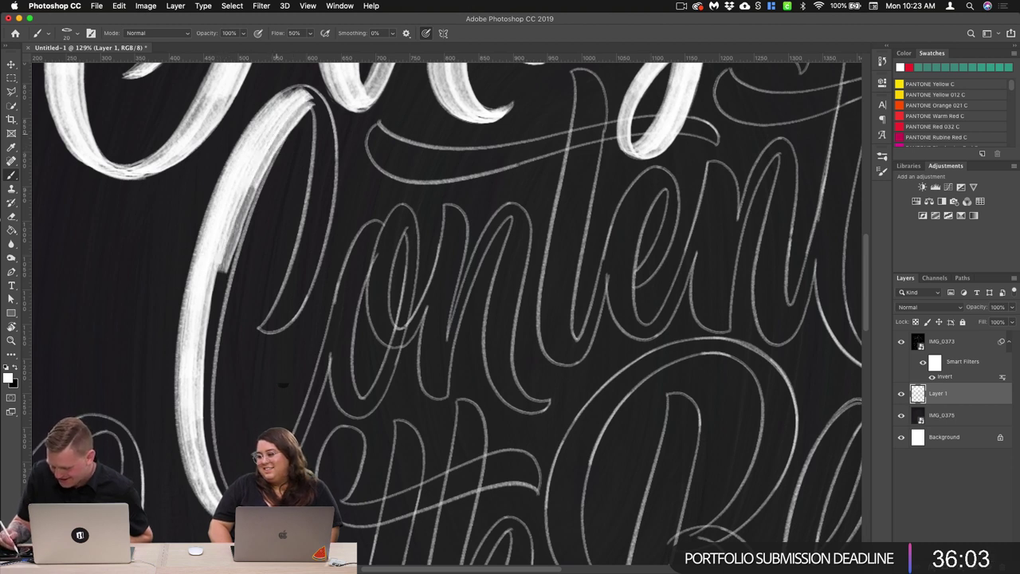
left_click_drag(279, 135, 214, 304)
left_click_drag(282, 134, 215, 300)
left_click_drag(248, 191, 203, 375)
left_click_drag(236, 231, 205, 394)
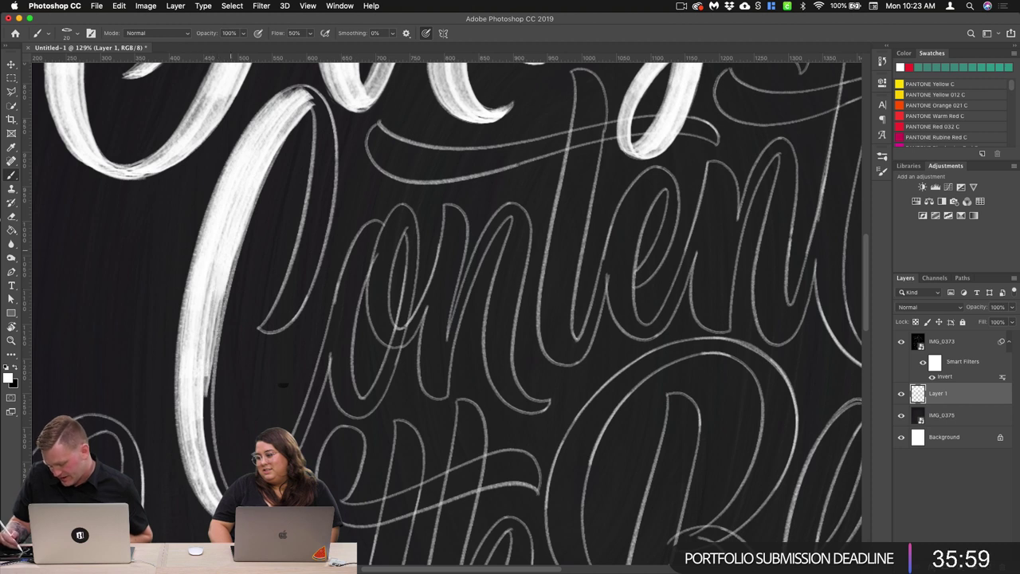
left_click_drag(244, 227, 205, 396)
left_click_drag(239, 249, 204, 441)
left_click_drag(204, 381, 220, 509)
left_click_drag(215, 447, 223, 505)
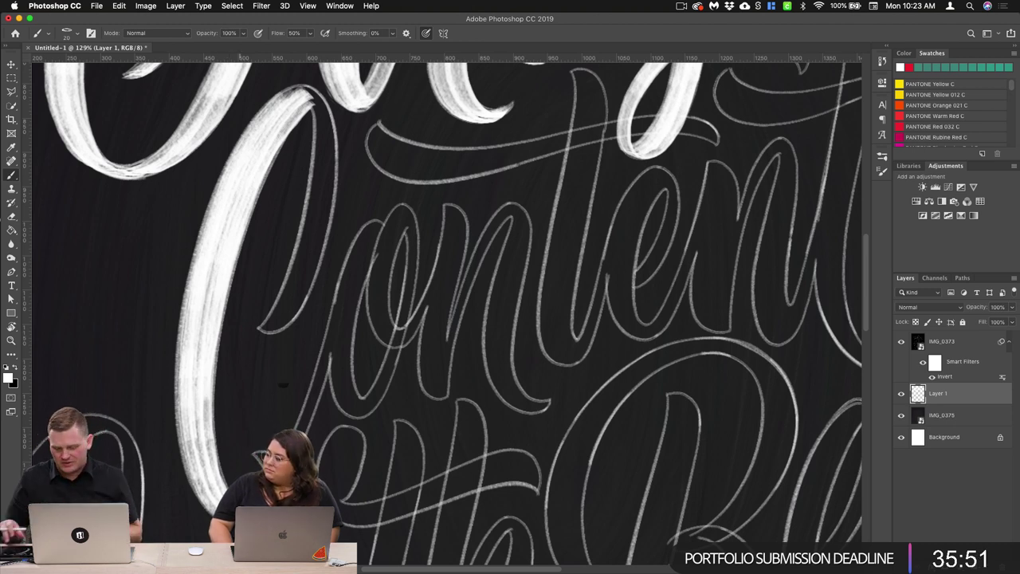
Step: Paint the inner side of the C's hook from the top curve down to its pointed tip
scroll(401, 319, "right", 5)
scroll(400, 319, "up", 2)
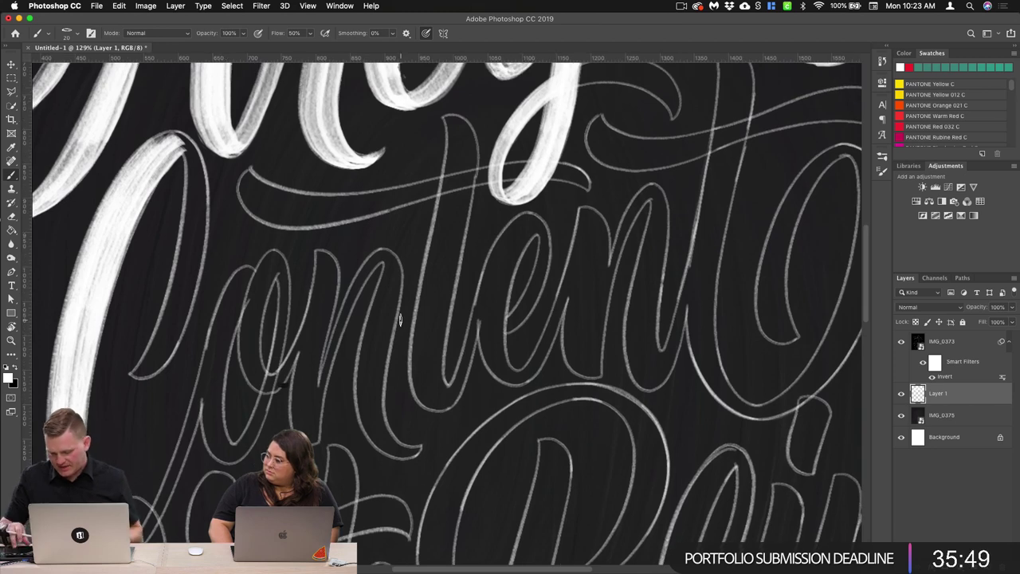
scroll(277, 300, "left", 5)
scroll(278, 300, "up", 1)
left_click_drag(312, 171, 324, 229)
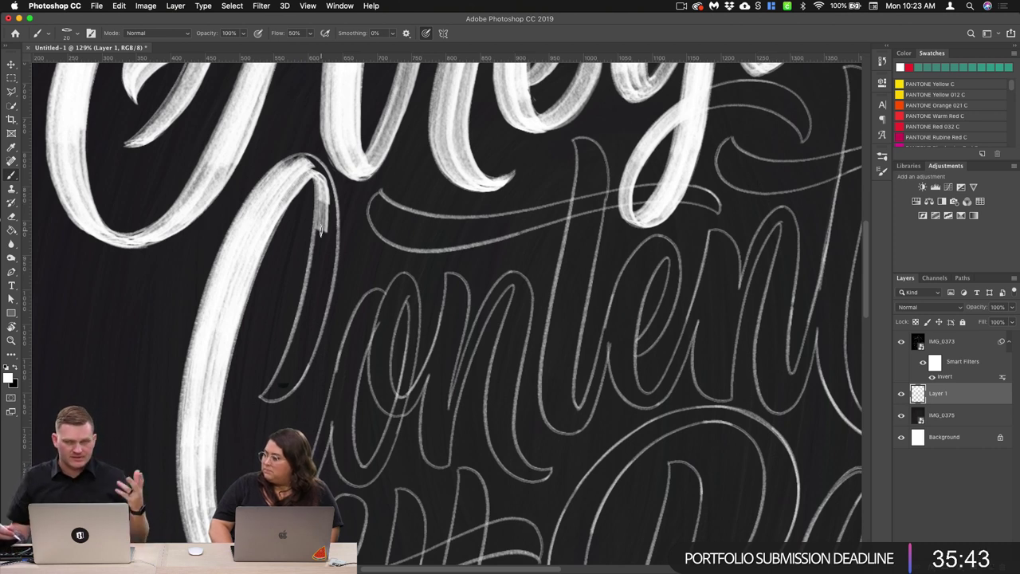
left_click_drag(323, 191, 317, 271)
left_click_drag(322, 194, 313, 295)
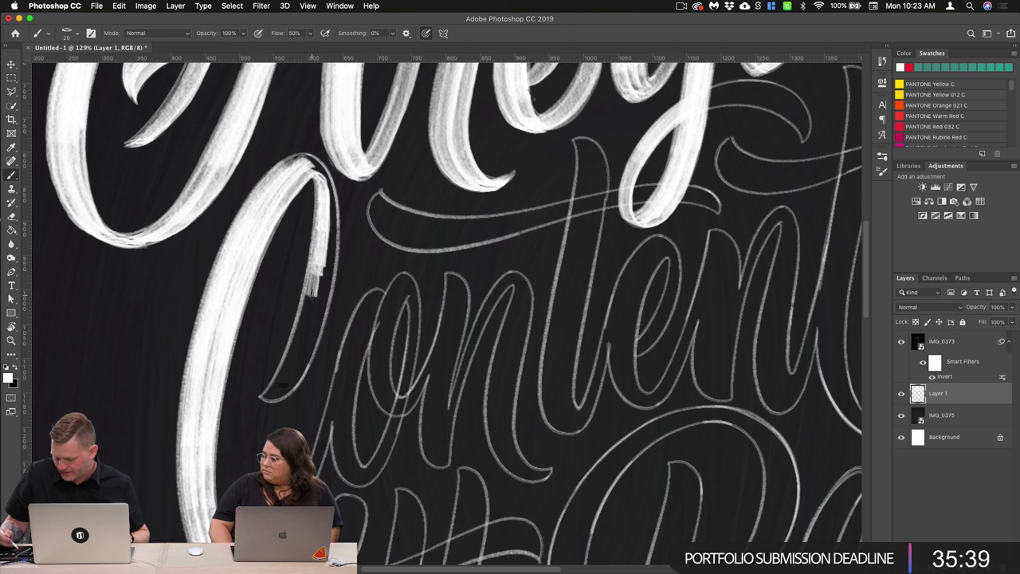
left_click_drag(325, 231, 300, 338)
left_click_drag(318, 275, 278, 388)
left_click_drag(313, 311, 259, 399)
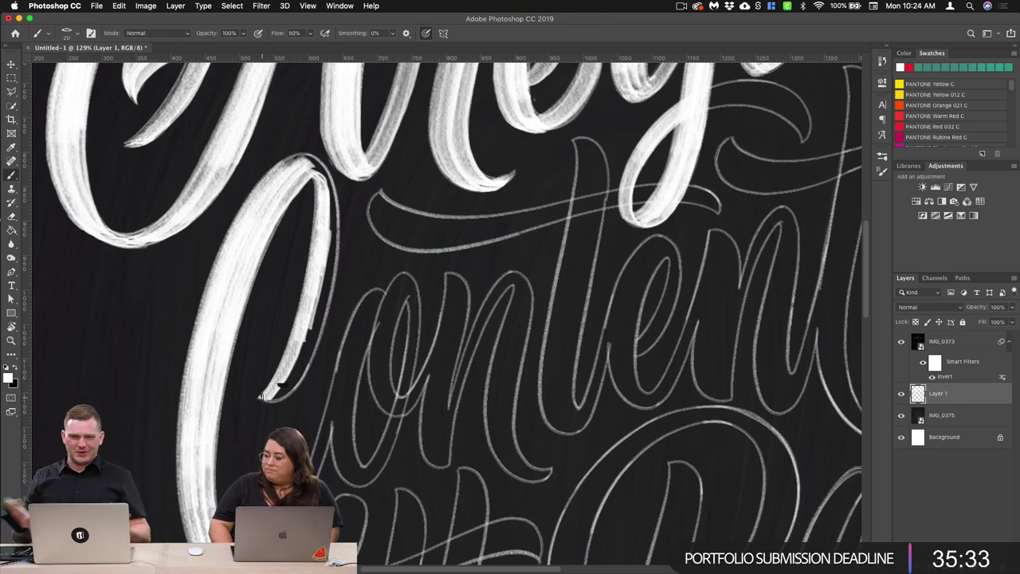
Step: Widen the C's hook to its outer sketch outline with overlapping downstrokes and blend it into the top curve
scroll(350, 375, "right", 5)
scroll(349, 375, "down", 2)
scroll(349, 375, "left", 5)
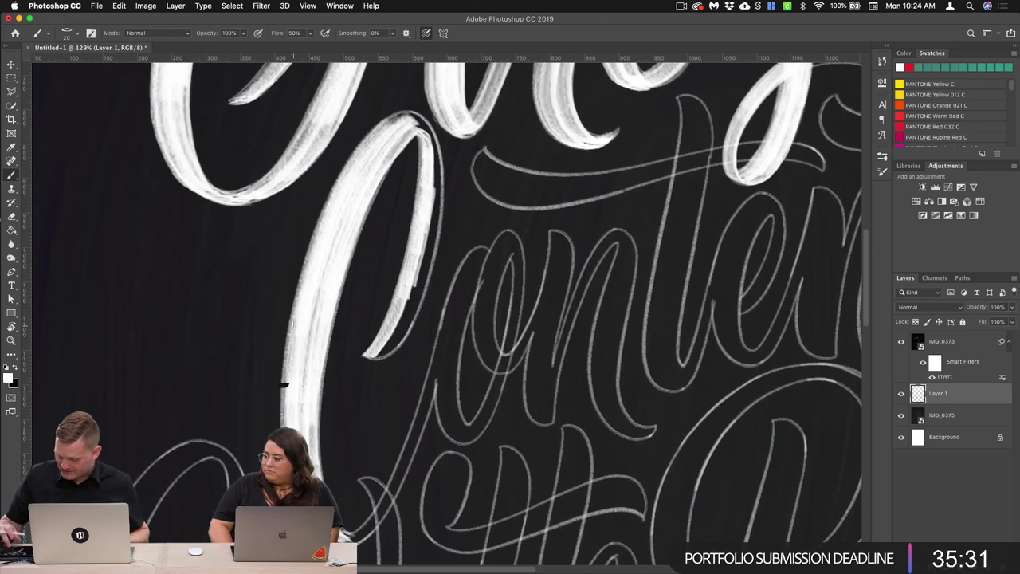
left_click_drag(434, 159, 414, 279)
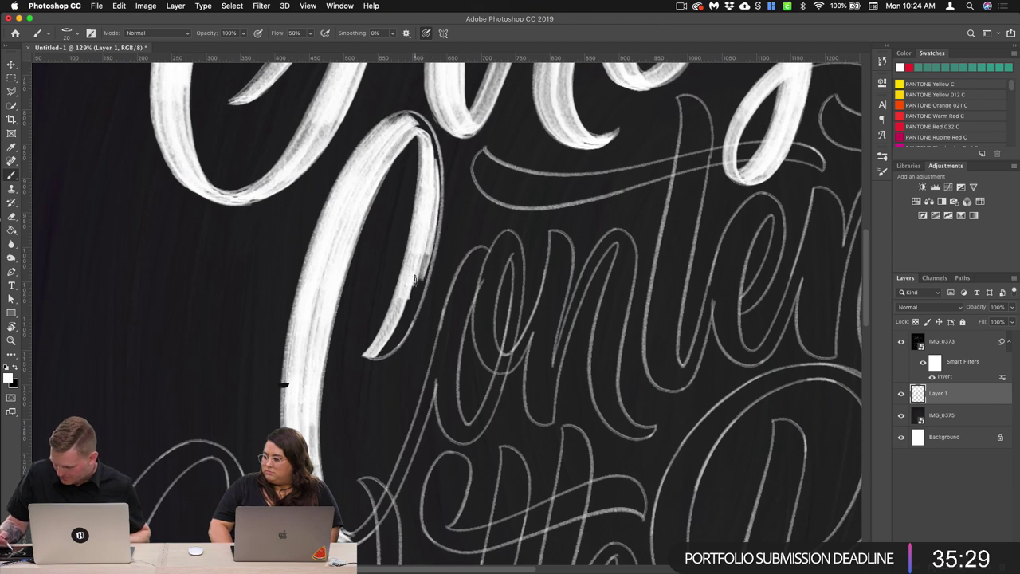
left_click_drag(435, 203, 409, 311)
left_click_drag(431, 243, 402, 323)
mouse_move(427, 267)
left_mouse_down()
mouse_move(400, 336)
mouse_move(378, 353)
left_mouse_up()
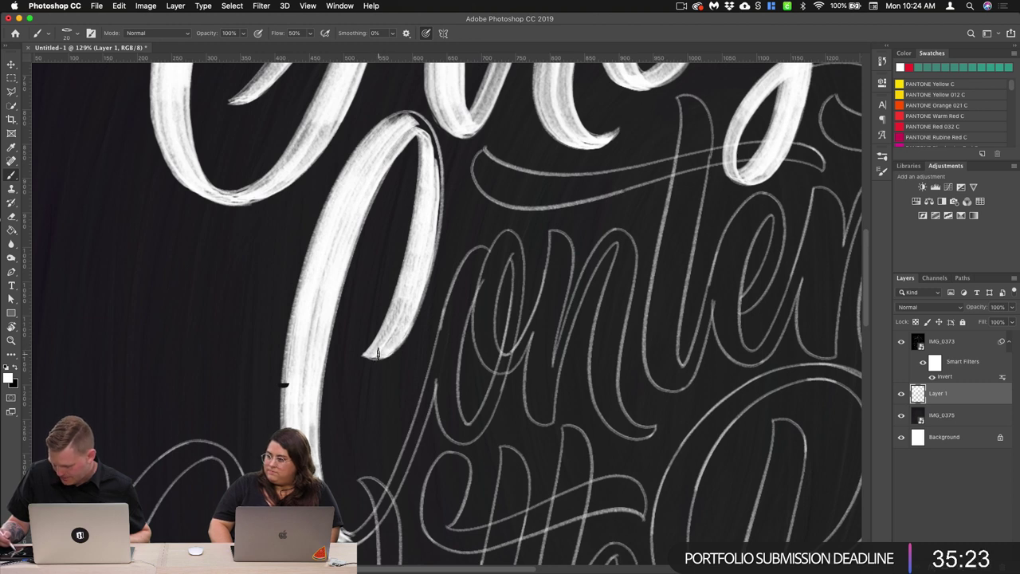
mouse_move(416, 120)
left_mouse_down()
mouse_move(439, 159)
mouse_move(433, 210)
left_mouse_up()
left_click_drag(435, 148, 432, 239)
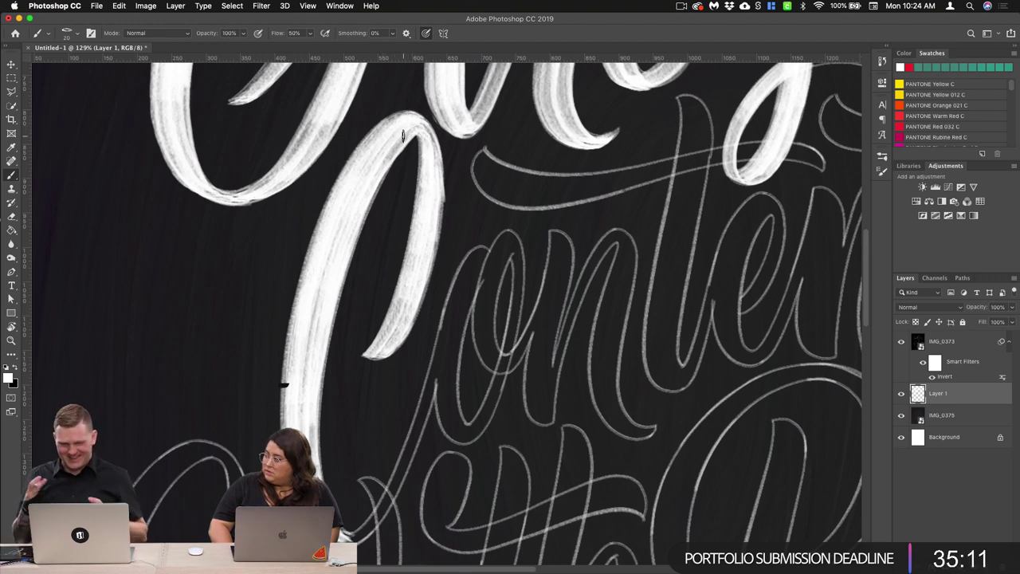
Step: Paint the thin exit stroke of the C between the o and the base curve, and blend it into the main stem
scroll(403, 136, "down", 3)
scroll(403, 135, "right", 3)
scroll(371, 365, "left", 5)
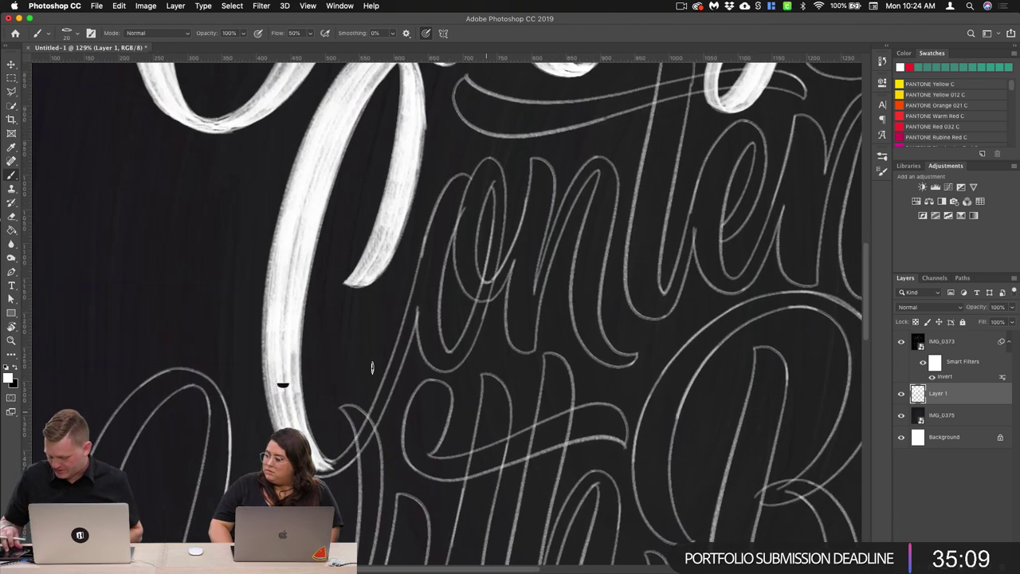
scroll(397, 388, "down", 2)
left_click_drag(527, 237, 481, 366)
left_click_drag(507, 313, 468, 394)
mouse_move(492, 352)
left_mouse_down()
mouse_move(441, 422)
mouse_move(451, 413)
left_mouse_up()
scroll(532, 393, "up", 1)
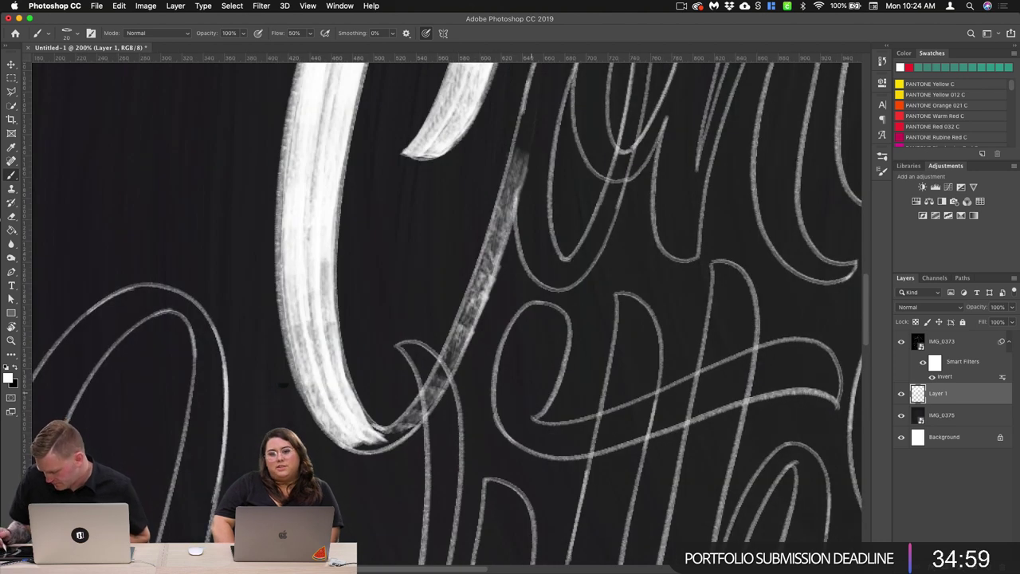
left_click_drag(502, 239, 437, 386)
mouse_move(494, 261)
left_mouse_down()
mouse_move(422, 399)
mouse_move(360, 451)
left_mouse_up()
mouse_move(426, 408)
left_mouse_down()
mouse_move(359, 453)
mouse_move(381, 434)
left_mouse_up()
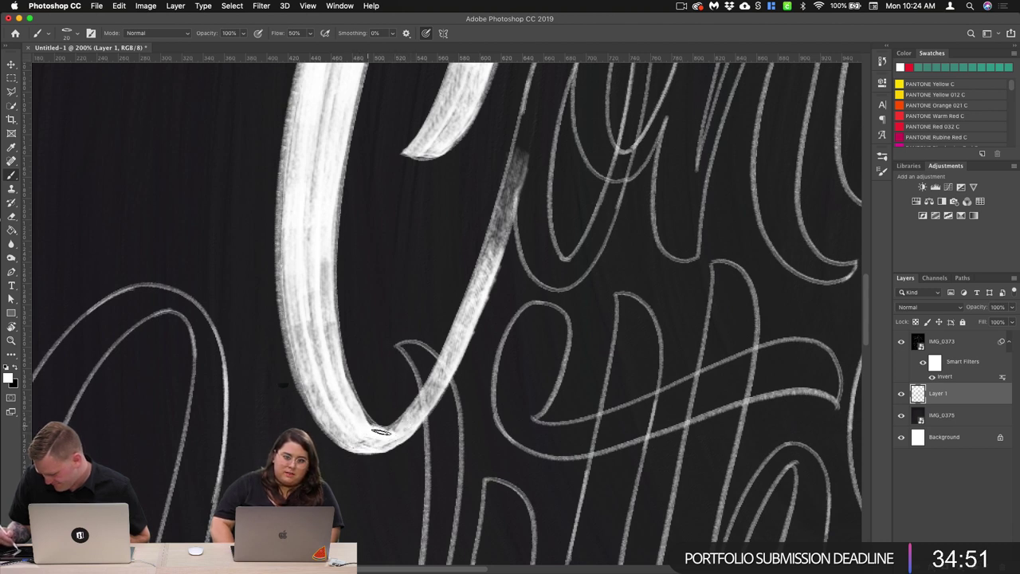
Step: Paint the first stem of the o in Content from its top down into the C's exit stroke
left_click_drag(646, 136, 539, 349)
mouse_move(488, 198)
left_mouse_down()
mouse_move(440, 263)
mouse_move(421, 363)
left_mouse_up()
left_click_drag(482, 201, 409, 390)
left_click_drag(415, 325, 395, 416)
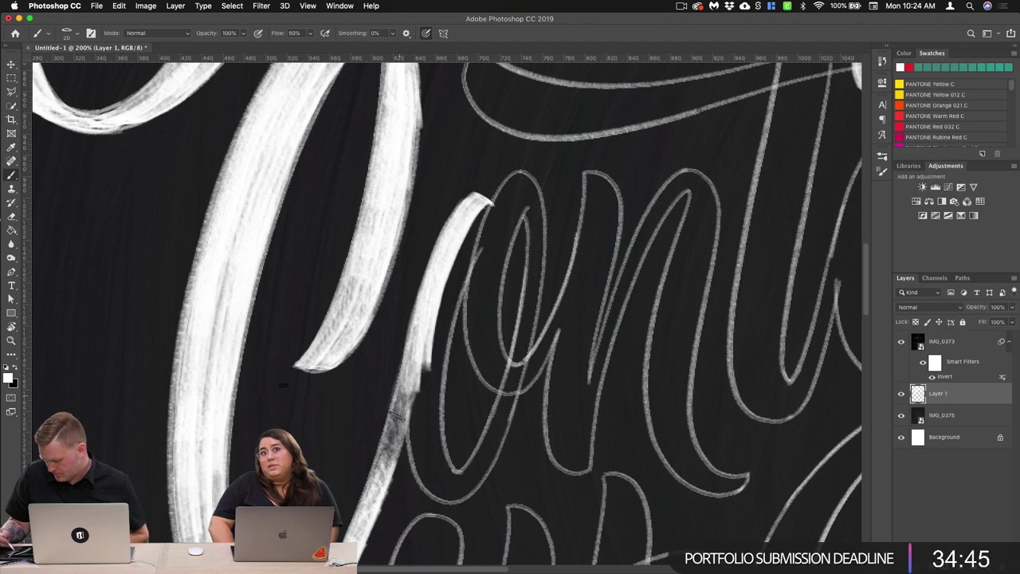
Step: Fill the o's outer downstroke in Content with white brush strokes, following the sketched outline from its upper tip to its base
left_click_drag(486, 209, 427, 394)
left_click_drag(478, 239, 435, 432)
left_click_drag(451, 316, 438, 455)
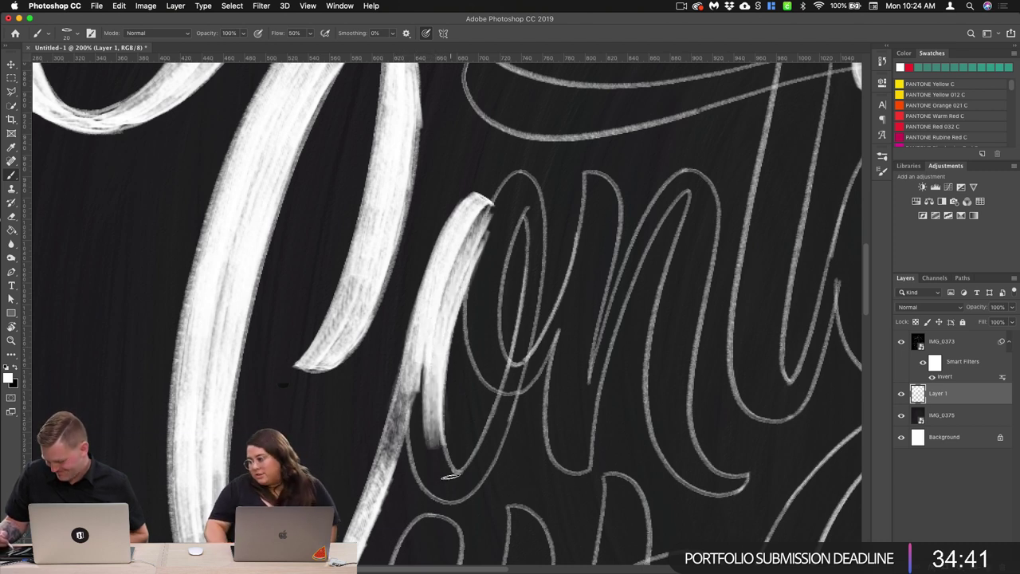
left_click_drag(424, 348, 434, 495)
left_click_drag(449, 445, 438, 492)
mouse_move(431, 404)
left_mouse_down()
mouse_move(453, 491)
mouse_move(438, 466)
left_mouse_up()
mouse_move(488, 212)
left_mouse_down()
mouse_move(439, 314)
mouse_move(453, 293)
left_mouse_up()
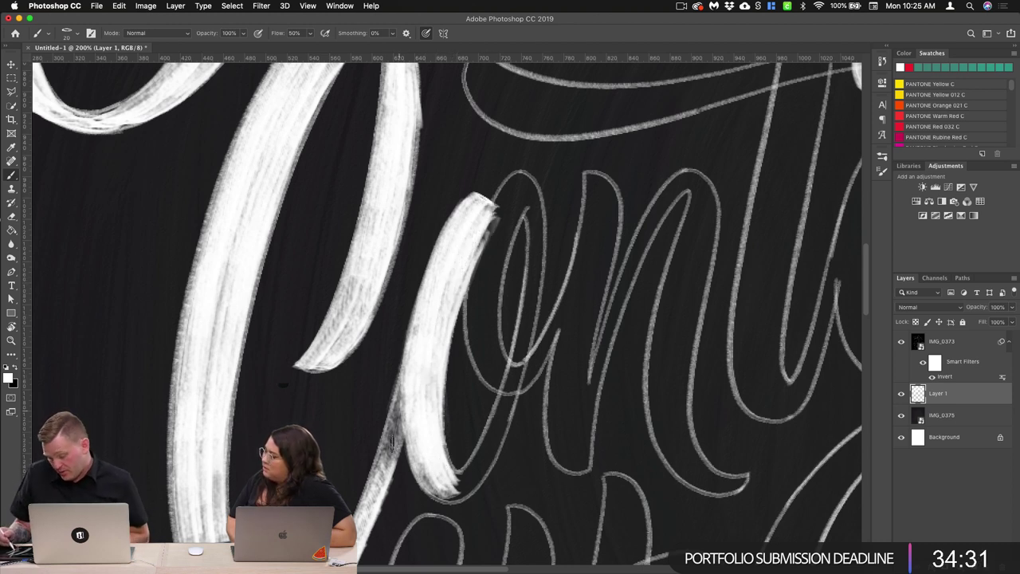
Step: Brush white over the dark patch where the C's thin upstroke joins the o's outer downstroke
left_click_drag(386, 463, 401, 404)
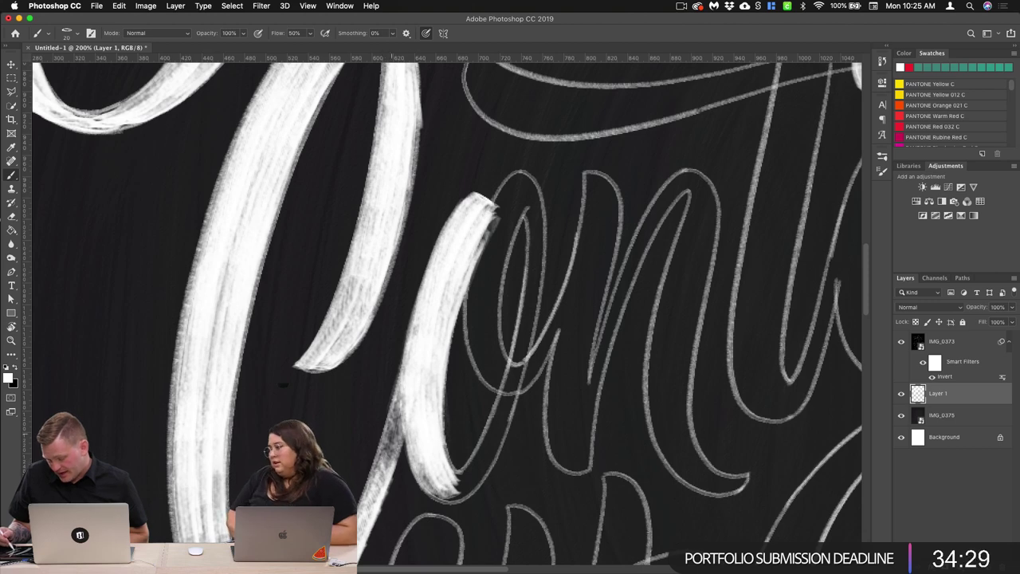
scroll(537, 376, "up", 3)
scroll(513, 376, "down", 5)
scroll(512, 376, "left", 4)
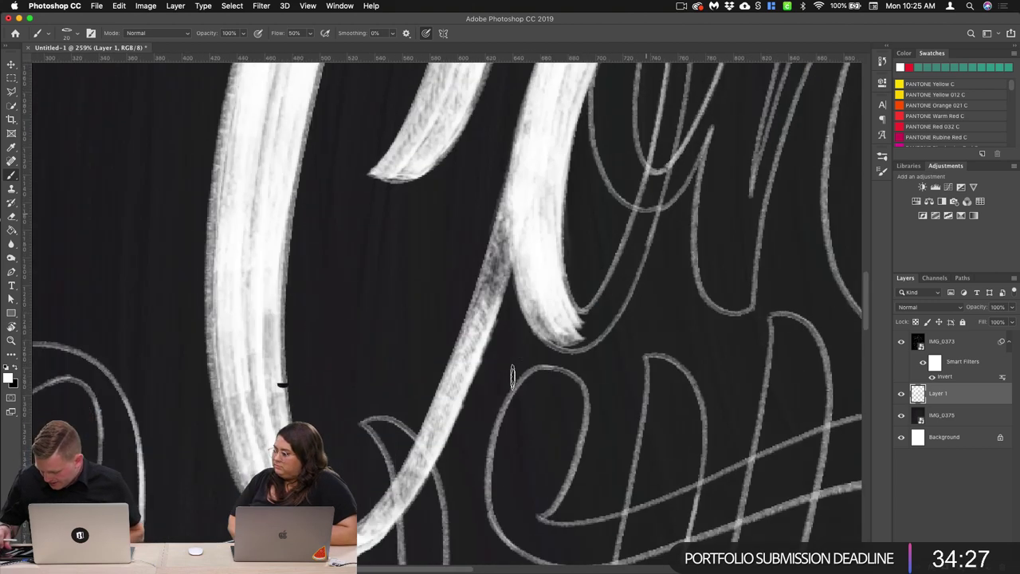
left_click_drag(479, 319, 520, 200)
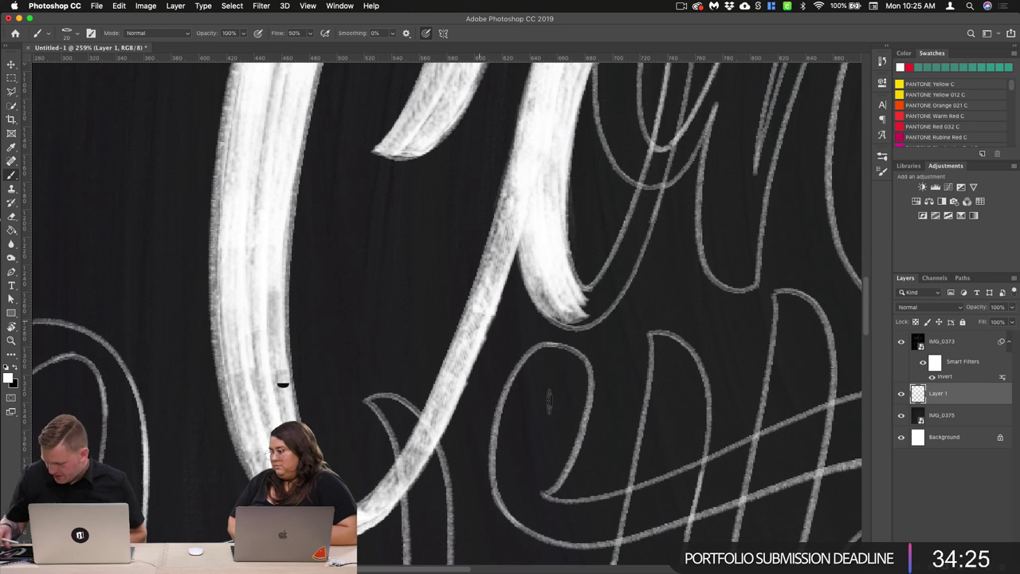
Step: Fill the left side of the o's inner loop with white, from its top down to its curved bottom
scroll(480, 322, "right", 5)
scroll(479, 322, "up", 3)
scroll(536, 365, "down", 3)
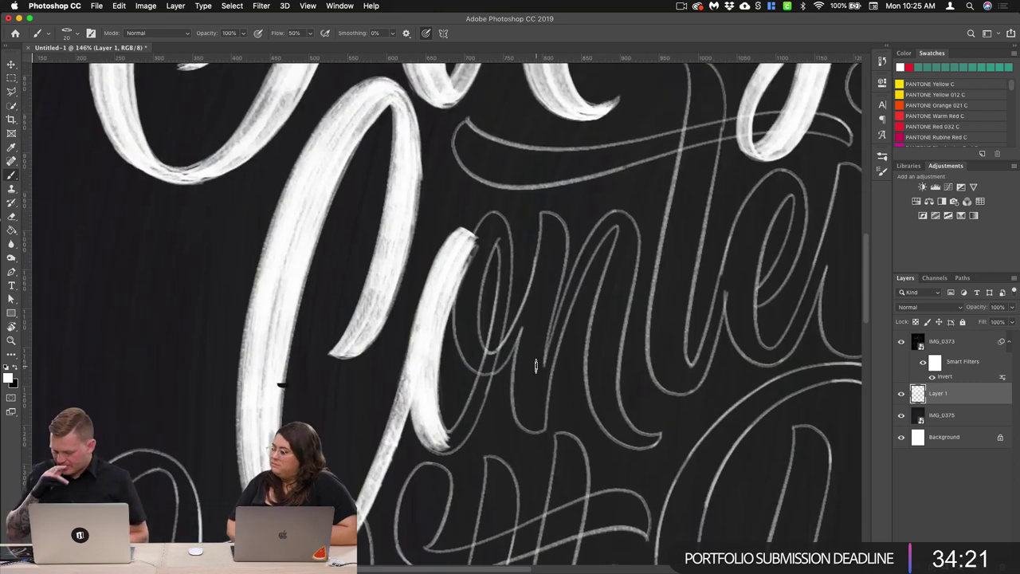
scroll(523, 335, "down", 2)
scroll(523, 335, "right", 2)
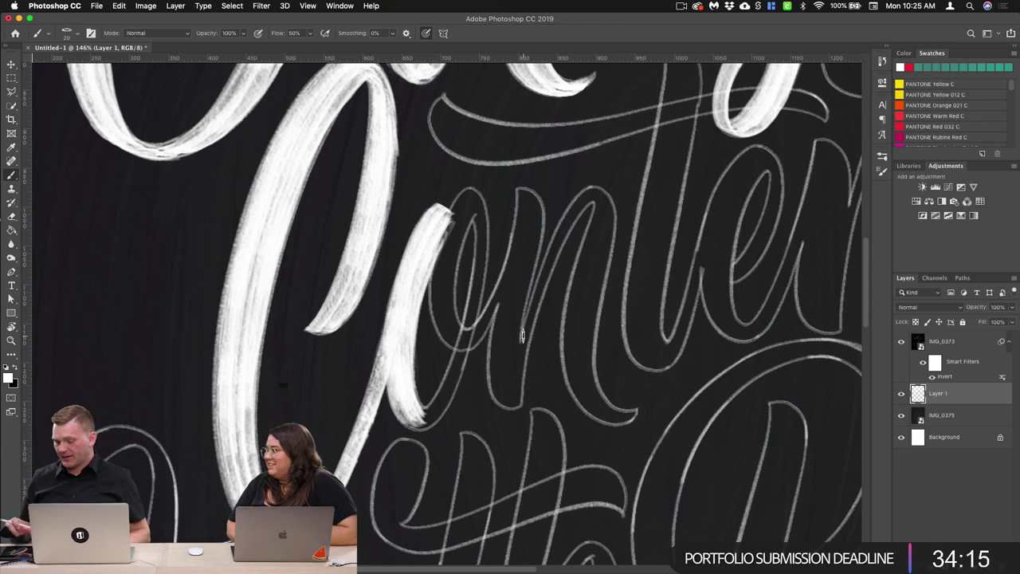
scroll(523, 335, "up", 3)
scroll(401, 364, "up", 2)
scroll(401, 364, "right", 2)
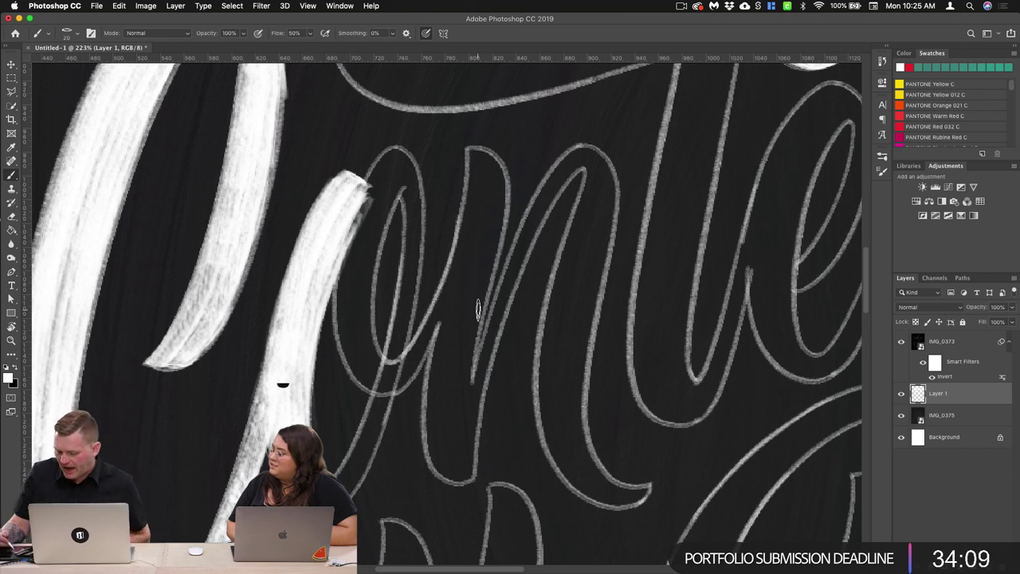
mouse_move(402, 159)
left_mouse_down()
mouse_move(360, 233)
mouse_move(349, 288)
mouse_move(373, 199)
mouse_move(348, 319)
mouse_move(361, 366)
left_mouse_up()
left_click_drag(409, 170, 358, 307)
scroll(357, 307, "down", 3)
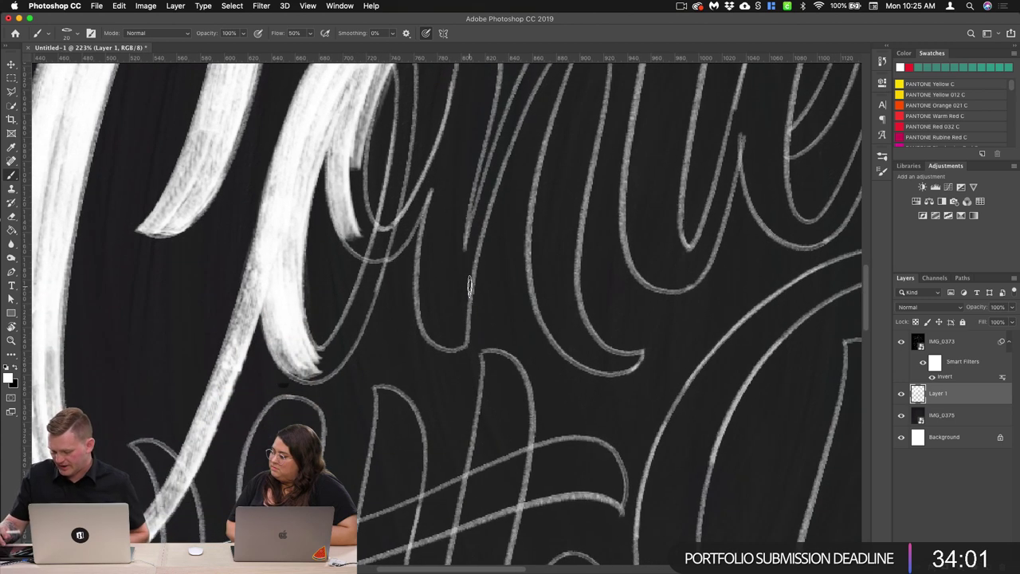
mouse_move(375, 88)
left_mouse_down()
mouse_move(351, 216)
mouse_move(355, 111)
mouse_move(381, 239)
left_mouse_up()
mouse_move(339, 206)
left_mouse_down()
mouse_move(378, 256)
mouse_move(379, 248)
left_mouse_up()
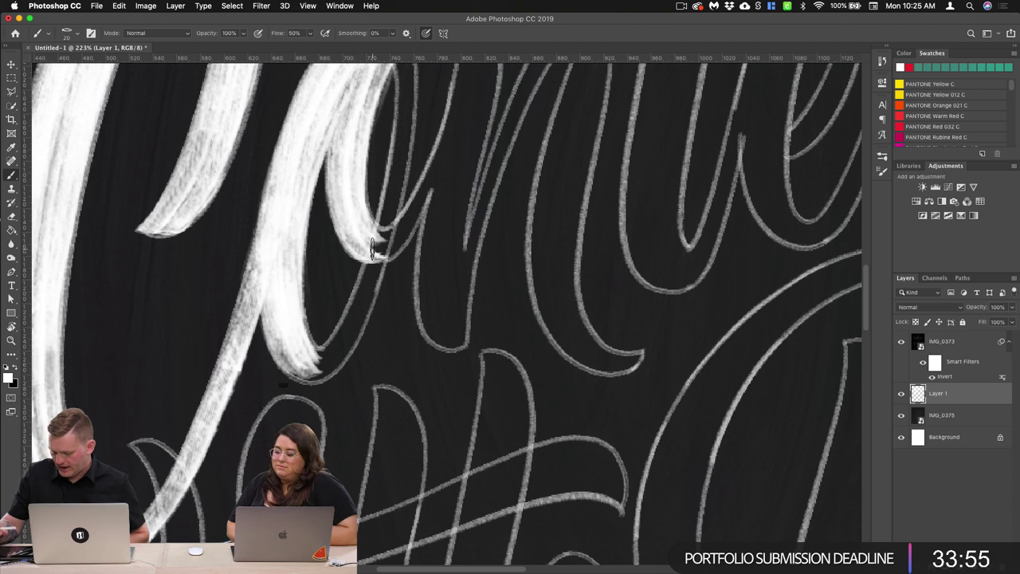
Step: Fill the right side of the o's loop and continue the white stroke around the letter's base
scroll(334, 295, "down", 5)
mouse_move(301, 338)
left_mouse_down()
mouse_move(317, 329)
mouse_move(321, 340)
mouse_move(321, 322)
mouse_move(314, 461)
left_mouse_up()
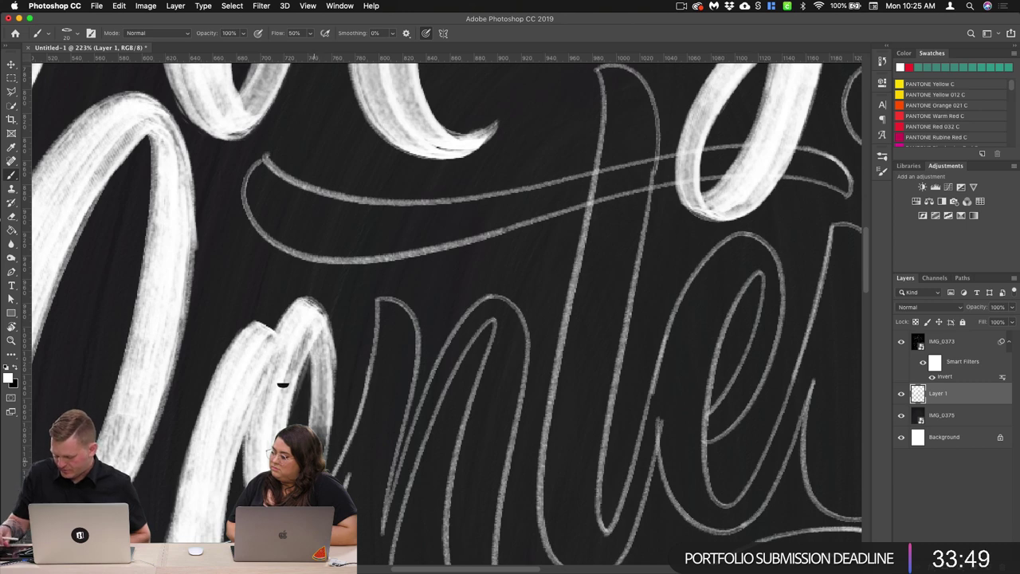
scroll(549, 342, "down", 5)
scroll(548, 341, "left", 3)
mouse_move(461, 233)
left_mouse_down()
mouse_move(405, 442)
mouse_move(417, 402)
mouse_move(368, 468)
mouse_move(419, 409)
left_mouse_up()
mouse_move(391, 460)
left_mouse_down()
mouse_move(417, 408)
mouse_move(383, 468)
mouse_move(363, 477)
mouse_move(383, 474)
mouse_move(351, 470)
mouse_move(347, 449)
left_mouse_up()
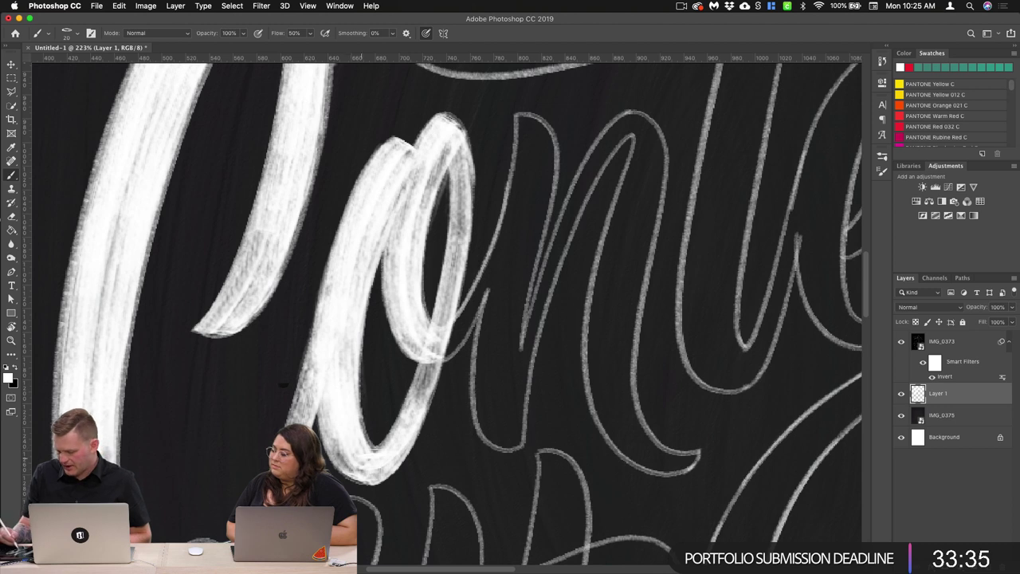
left_click_drag(439, 327, 409, 415)
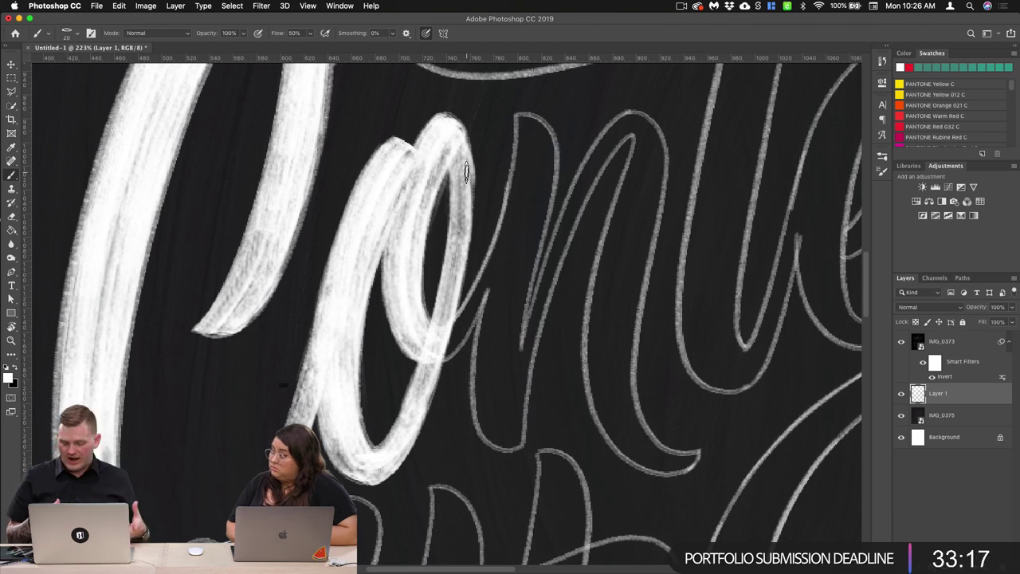
Step: Paint the thin connecting stroke from the bottom of the o's inner loop up into the n
scroll(466, 172, "up", 3)
scroll(466, 172, "right", 3)
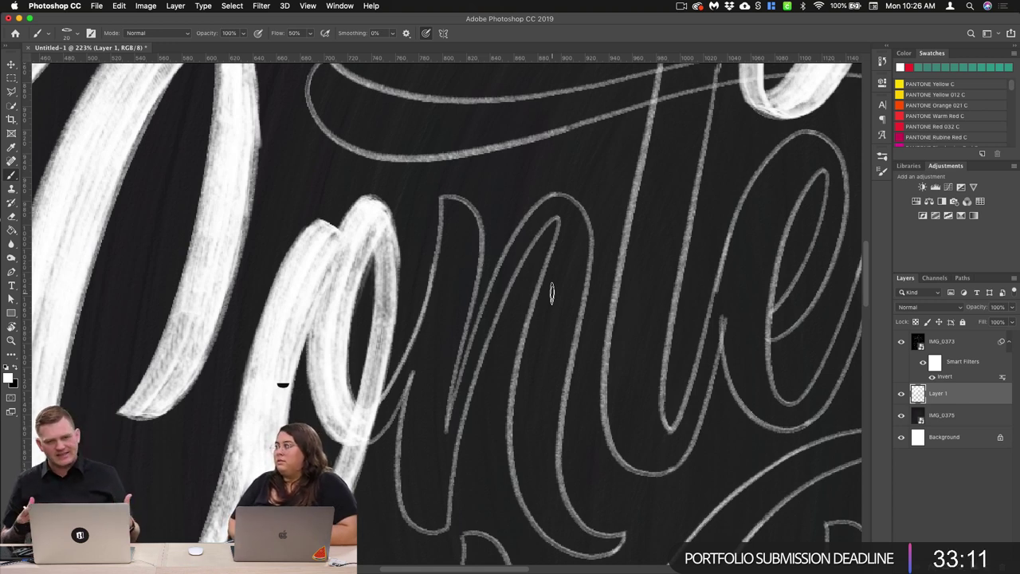
scroll(552, 294, "down", 5)
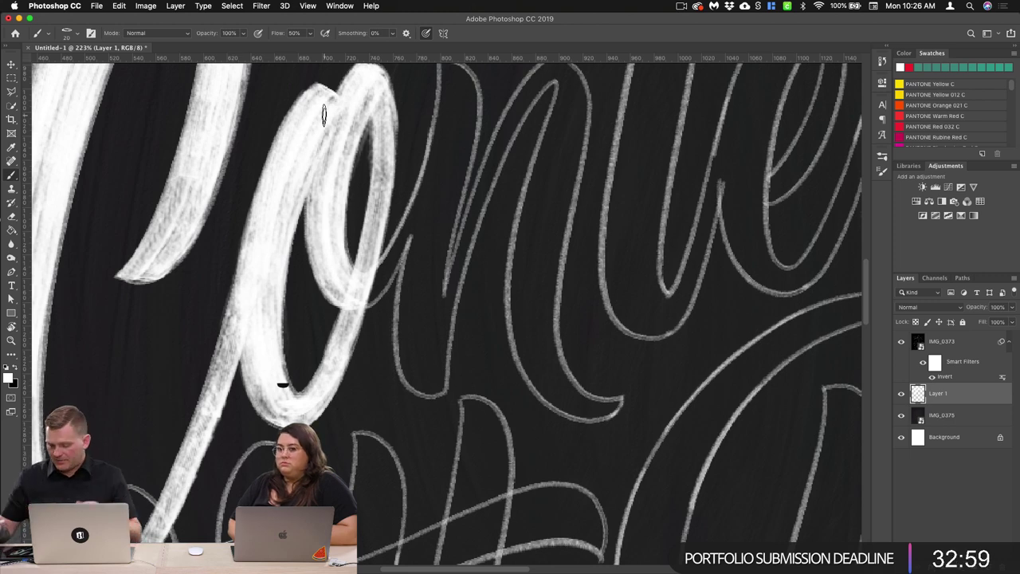
scroll(324, 112, "up", 3)
scroll(324, 112, "right", 2)
left_click_drag(396, 193, 368, 271)
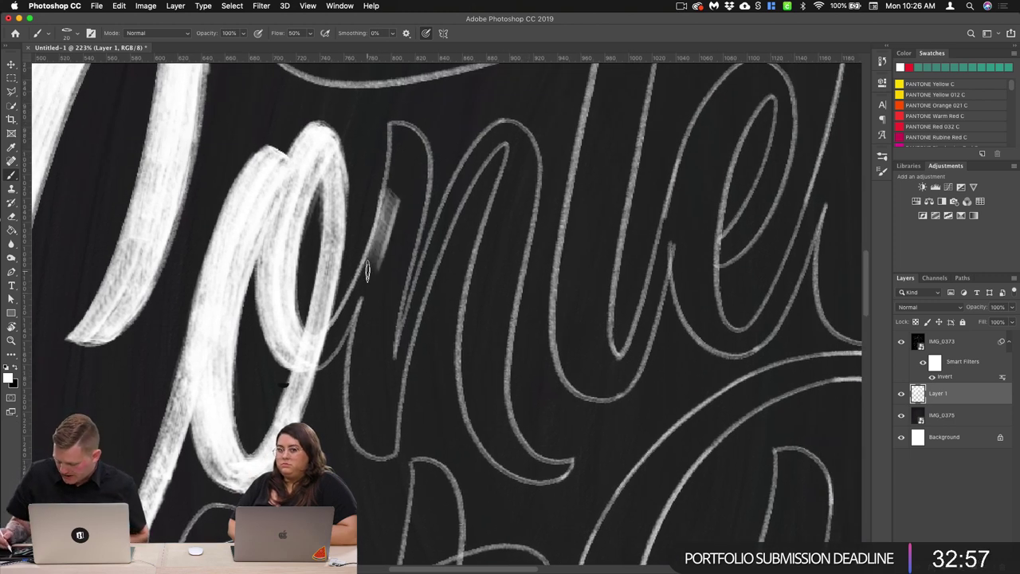
left_click_drag(396, 192, 355, 309)
left_click_drag(384, 252, 311, 363)
left_click_drag(356, 318, 313, 365)
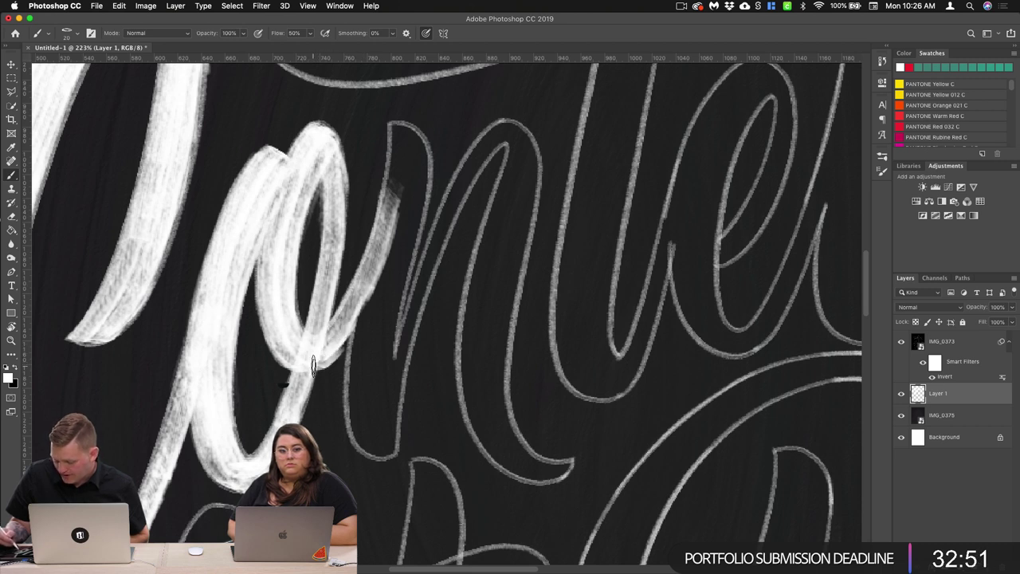
key("super+z")
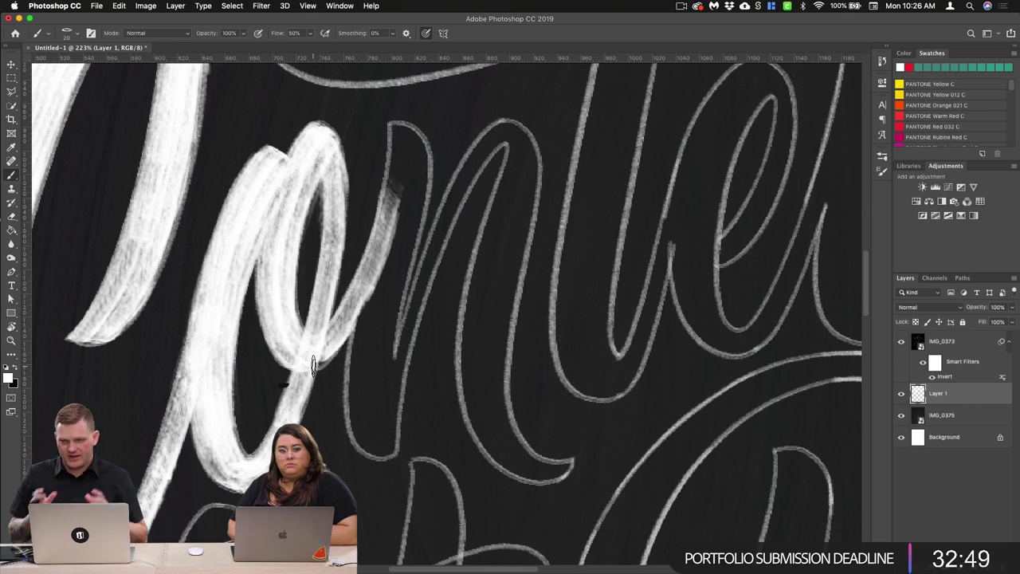
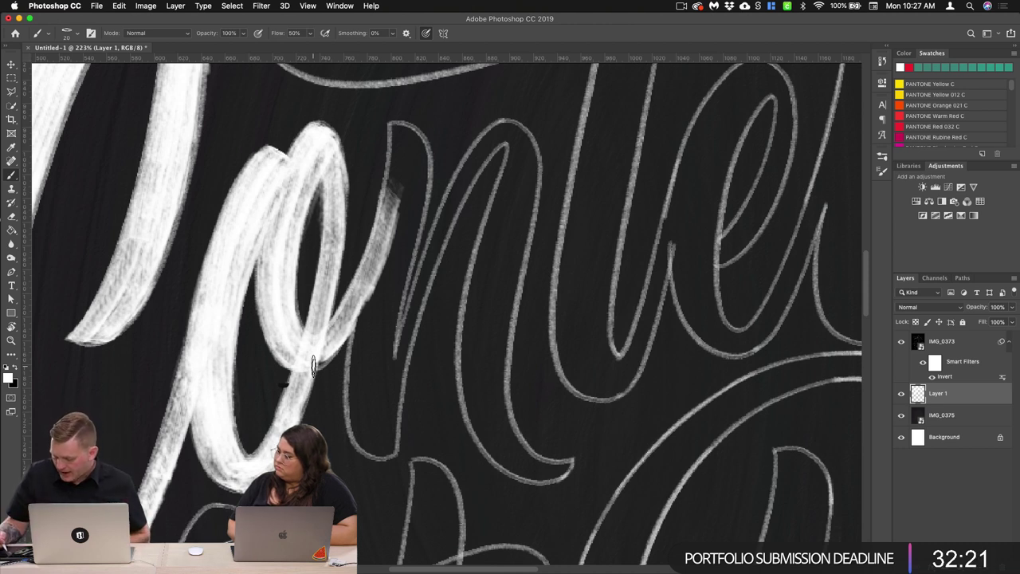
Step: Fill the left part of the n's first stem with white, down to and around its curved foot
left_click_drag(396, 125, 367, 373)
left_click_drag(389, 259, 364, 394)
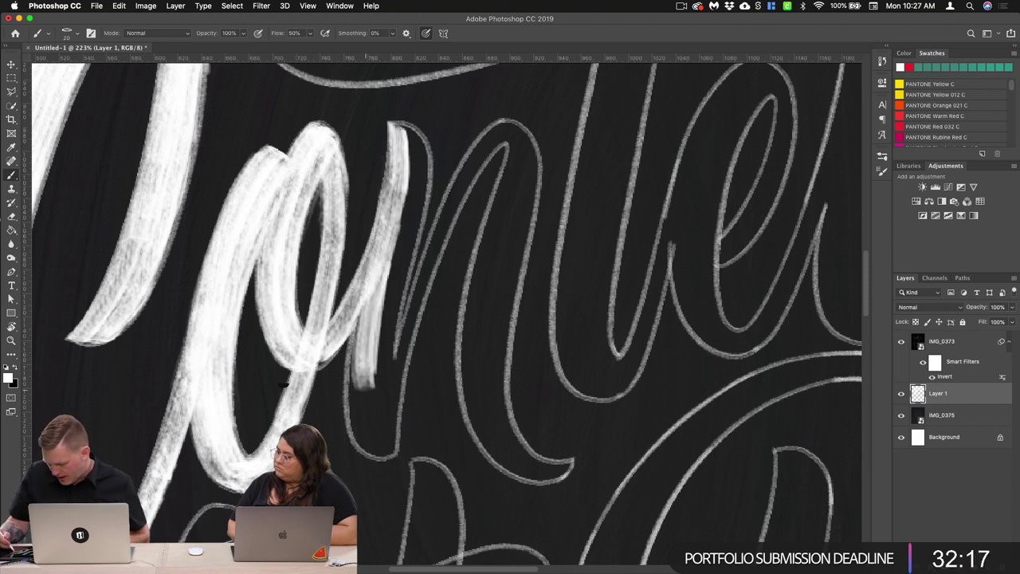
left_click_drag(378, 292, 363, 418)
left_click_drag(375, 338, 372, 445)
mouse_move(351, 395)
left_mouse_down()
mouse_move(380, 454)
mouse_move(397, 454)
left_mouse_up()
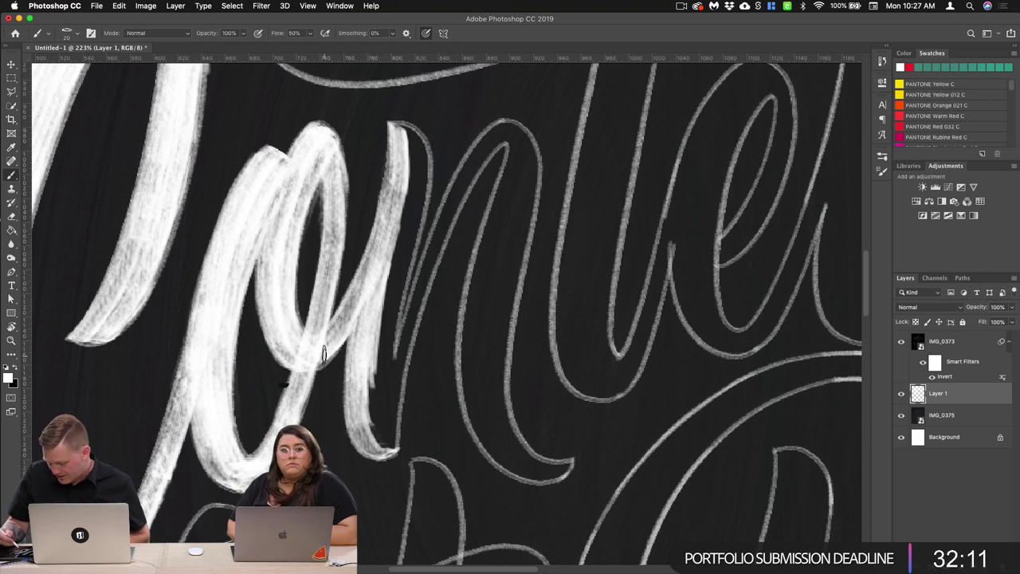
Step: Fill the right part of the n's first stem and its rounded top with overlapping white strokes
left_click_drag(406, 151, 387, 276)
left_click_drag(414, 168, 390, 315)
left_click_drag(402, 244, 389, 403)
mouse_move(399, 301)
left_mouse_down()
mouse_move(385, 369)
mouse_move(387, 446)
left_mouse_up()
mouse_move(392, 373)
left_mouse_down()
mouse_move(385, 454)
mouse_move(389, 446)
left_mouse_up()
mouse_move(398, 132)
left_mouse_down()
mouse_move(415, 139)
mouse_move(412, 196)
left_mouse_up()
Step: Paint the n's thin branching upstroke between the first stem and the top of the arch
left_click_drag(501, 137, 423, 281)
left_click_drag(471, 174, 463, 198)
left_click_drag(400, 362, 391, 433)
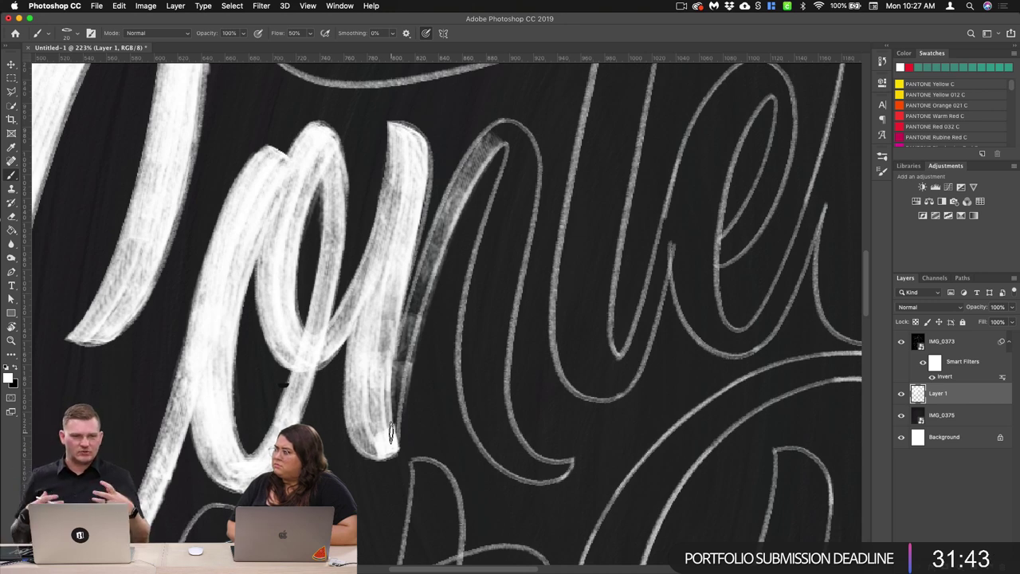
scroll(390, 434, "right", 3)
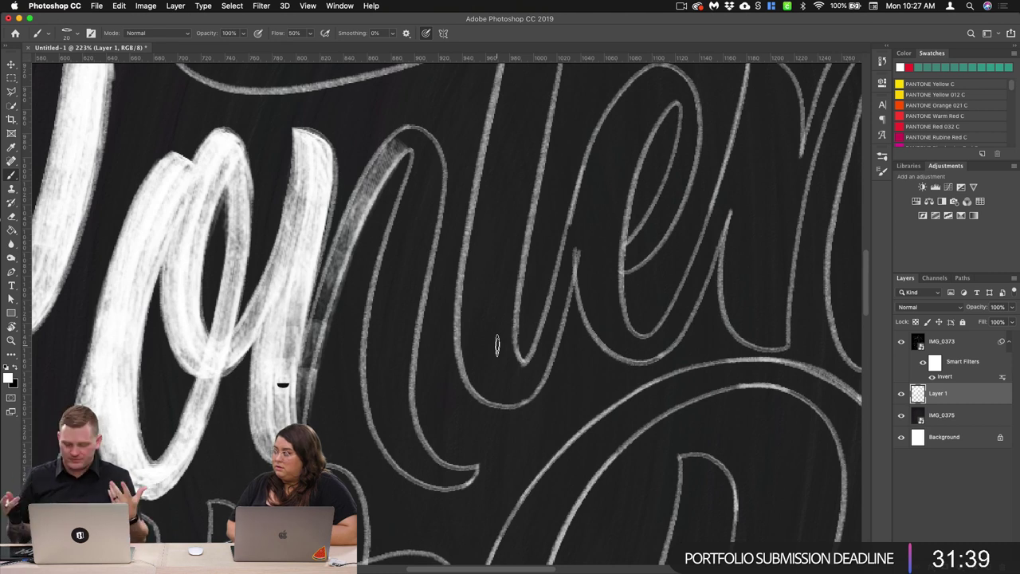
mouse_move(406, 137)
left_mouse_down()
mouse_move(360, 203)
mouse_move(324, 290)
mouse_move(299, 422)
left_mouse_up()
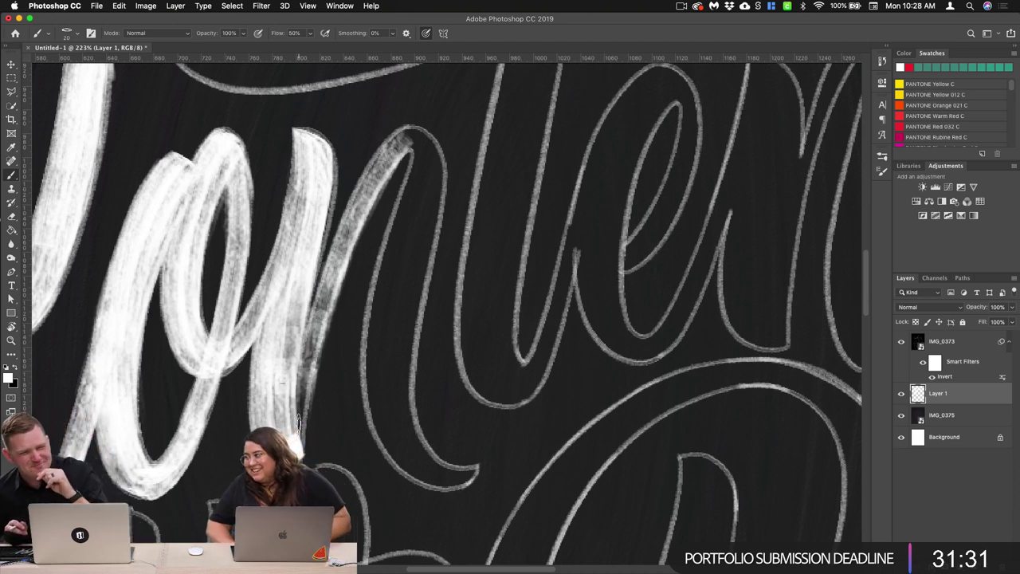
scroll(436, 295, "right", 2)
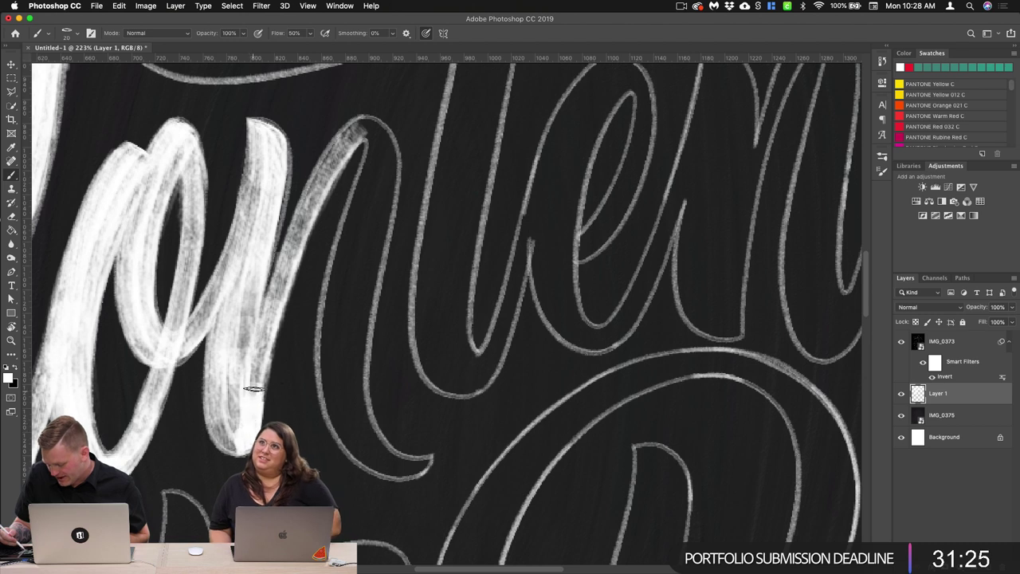
mouse_move(365, 128)
left_mouse_down()
mouse_move(327, 174)
mouse_move(273, 302)
left_mouse_up()
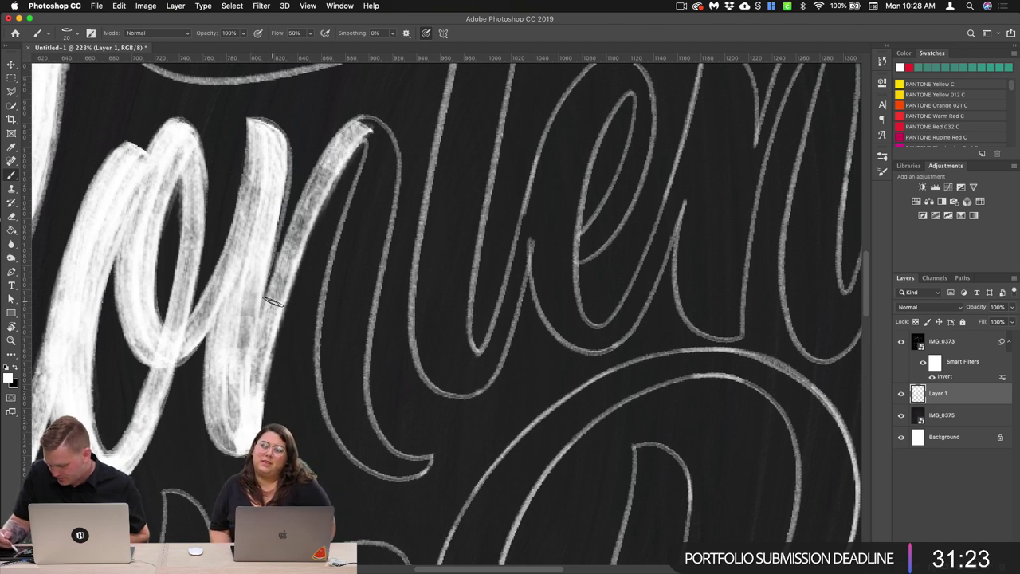
Step: Fill the top of the n's arch and its second stem down into the curved tail
mouse_move(365, 129)
left_mouse_down()
mouse_move(384, 156)
mouse_move(349, 271)
mouse_move(384, 151)
left_mouse_up()
mouse_move(350, 263)
left_mouse_down()
mouse_move(331, 388)
mouse_move(354, 450)
left_mouse_up()
mouse_move(389, 155)
left_mouse_down()
mouse_move(350, 376)
mouse_move(375, 451)
mouse_move(351, 422)
mouse_move(380, 459)
mouse_move(370, 463)
mouse_move(359, 447)
mouse_move(391, 474)
mouse_move(411, 471)
left_mouse_up()
mouse_move(349, 152)
left_mouse_down()
mouse_move(373, 127)
mouse_move(391, 203)
mouse_move(389, 140)
mouse_move(388, 169)
mouse_move(367, 120)
mouse_move(387, 136)
mouse_move(388, 195)
mouse_move(370, 269)
left_mouse_up()
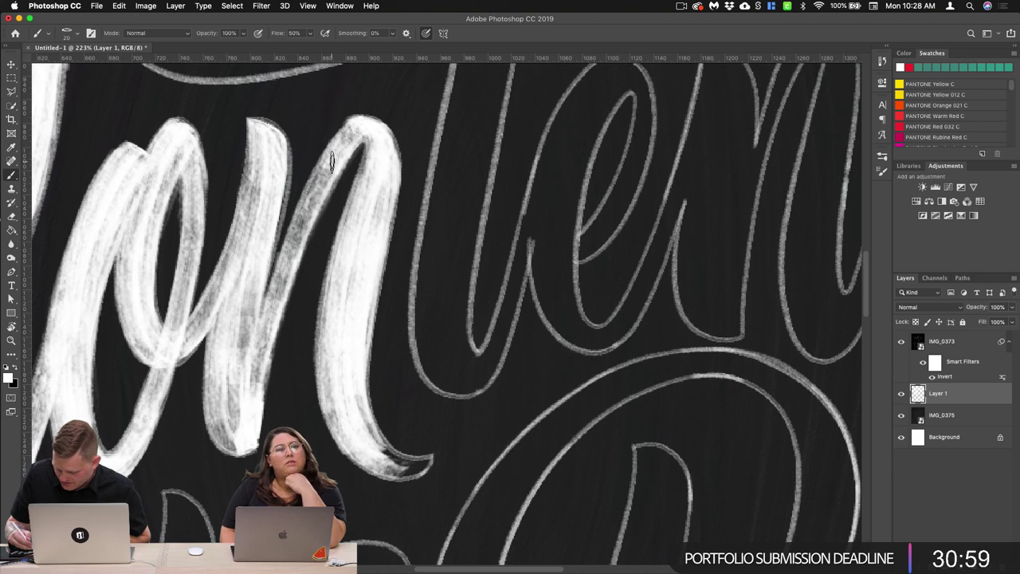
left_click(12, 205)
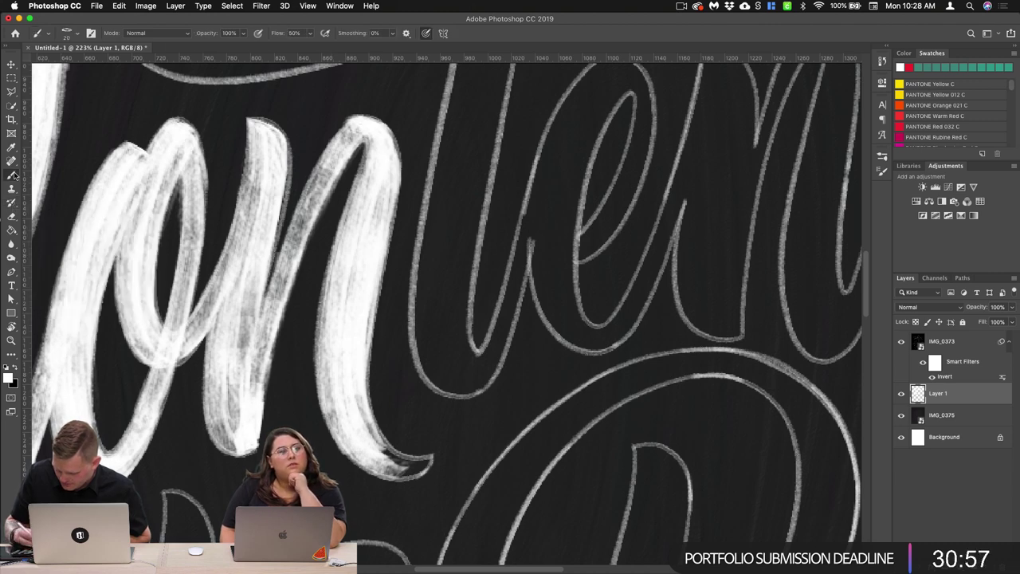
left_click(13, 217)
scroll(411, 248, "up", 8)
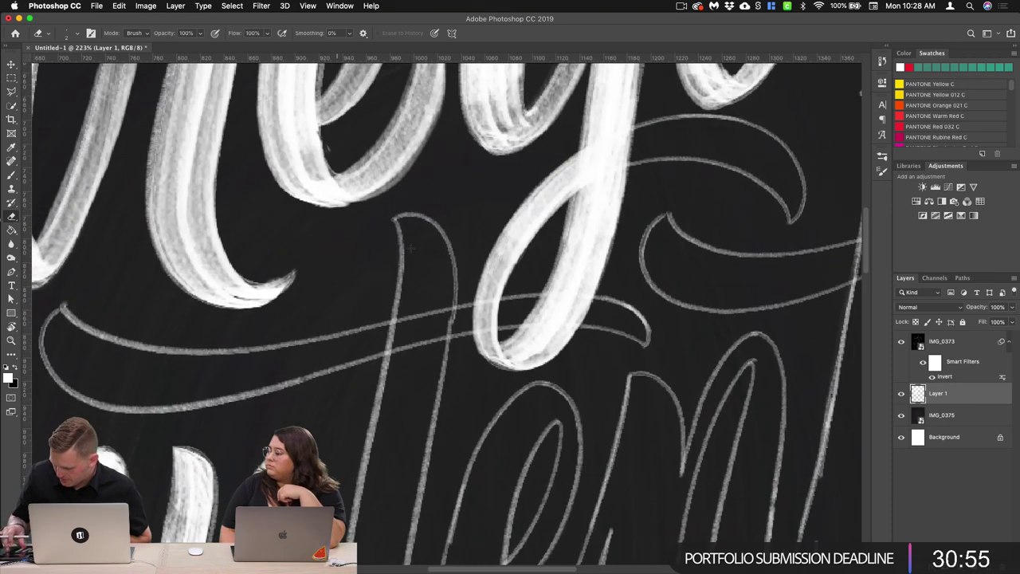
scroll(373, 380, "up", 4)
scroll(373, 380, "down", 5)
scroll(372, 380, "left", 2)
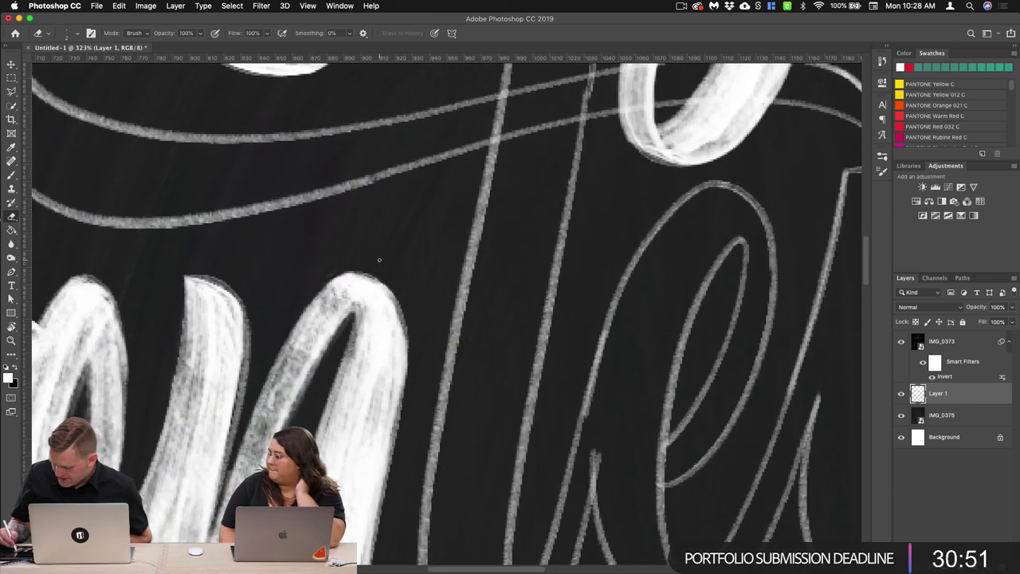
Step: Fill the remaining dark gap in the n's curved tail with the white brush
scroll(380, 260, "down", 4)
scroll(564, 340, "down", 5)
scroll(564, 340, "right", 1)
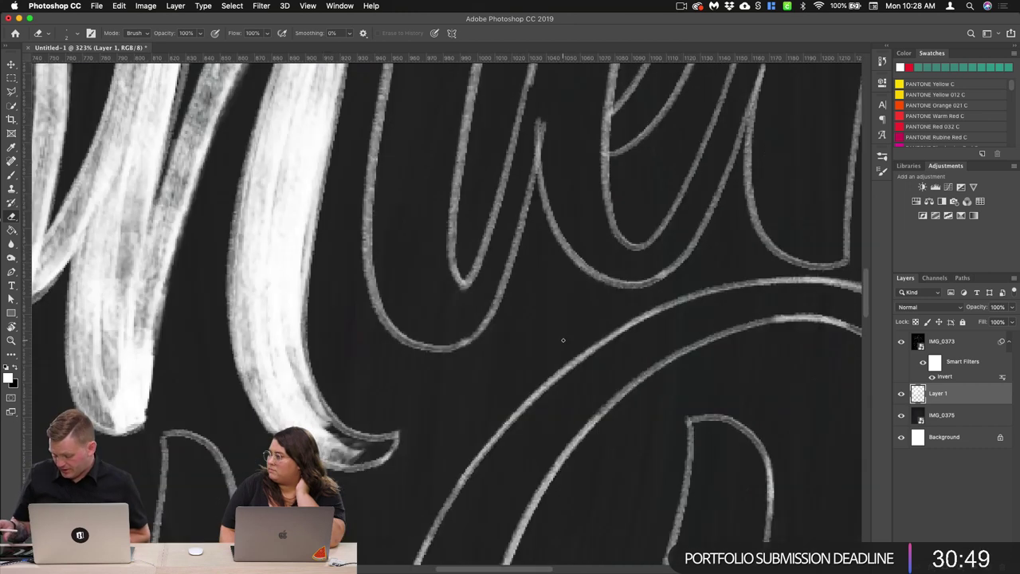
key("b")
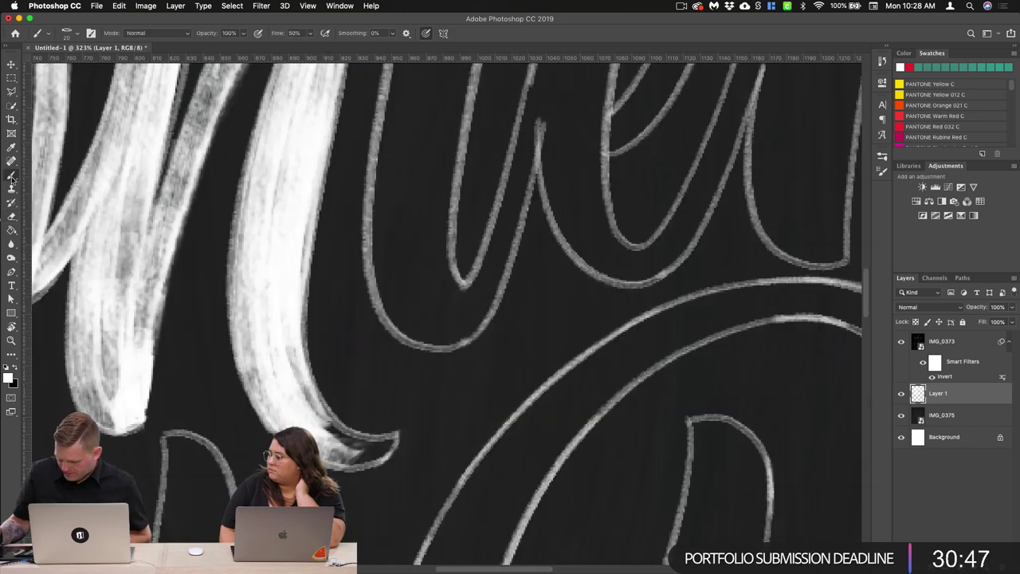
mouse_move(353, 451)
left_mouse_down()
mouse_move(389, 438)
mouse_move(375, 458)
mouse_move(395, 438)
mouse_move(366, 454)
mouse_move(331, 451)
mouse_move(296, 414)
mouse_move(283, 324)
mouse_move(303, 412)
mouse_move(354, 451)
mouse_move(382, 447)
mouse_move(597, 337)
mouse_move(598, 326)
left_mouse_up()
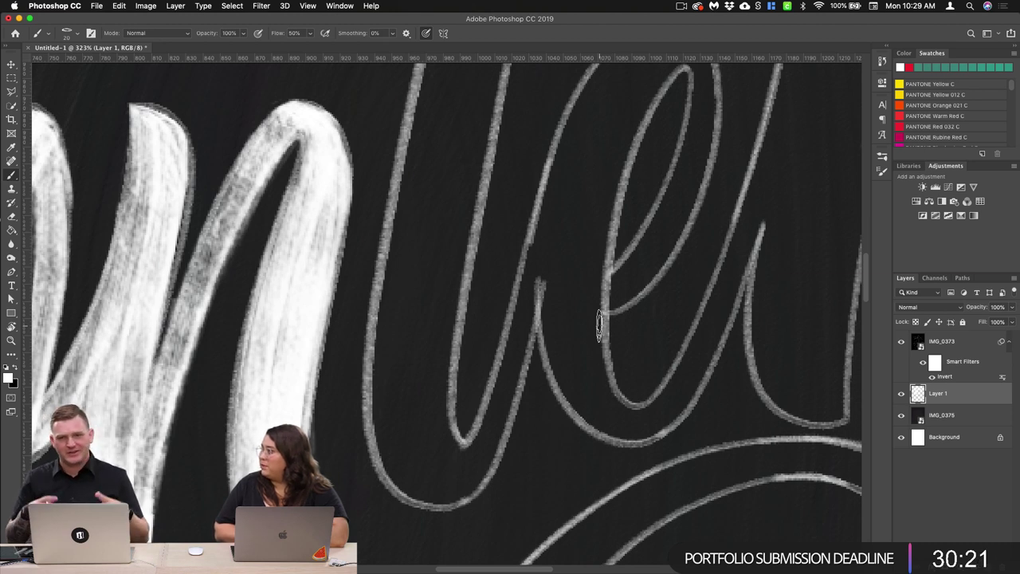
scroll(600, 323, "down", 5)
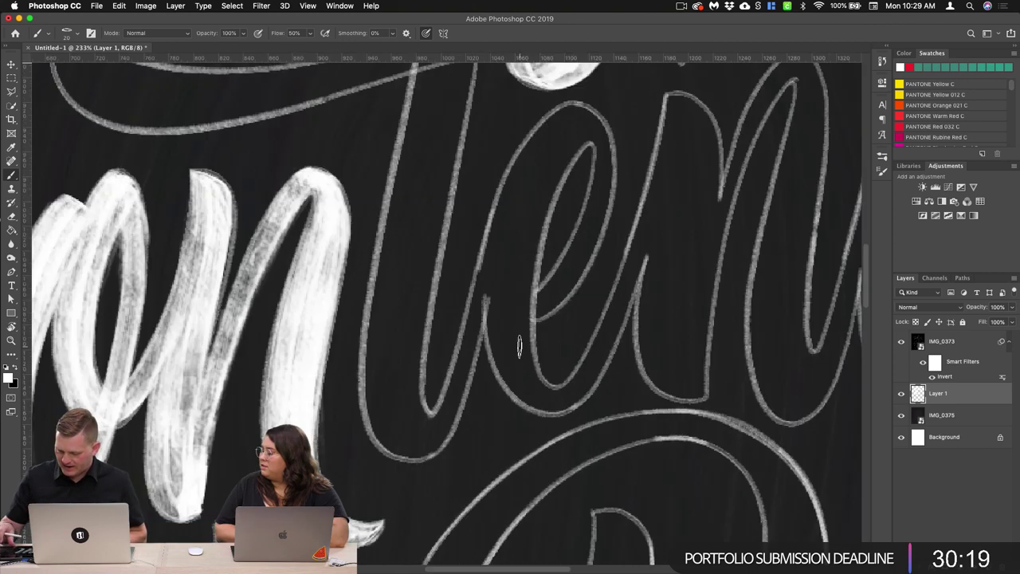
scroll(550, 338, "up", 3)
scroll(550, 337, "right", 2)
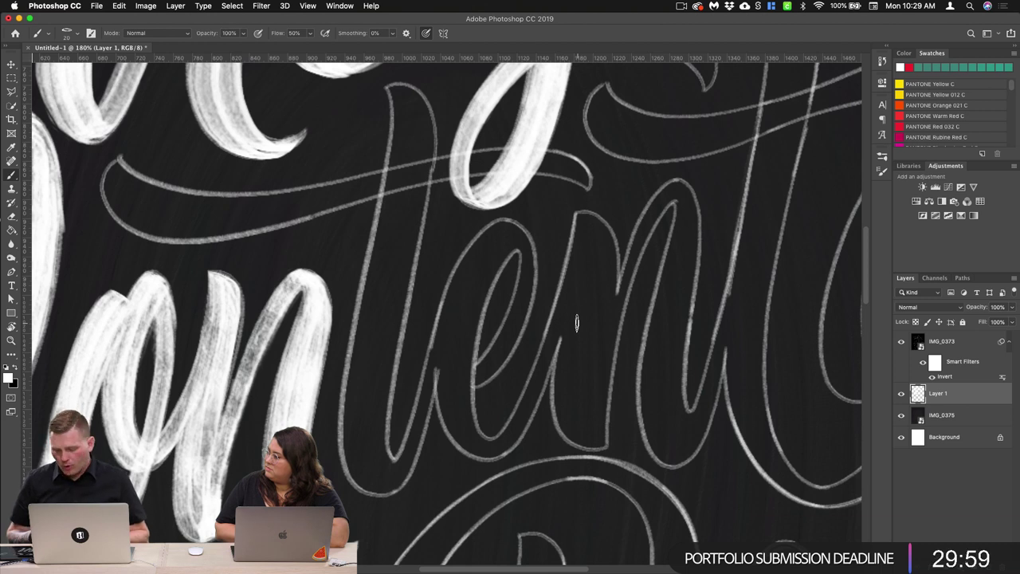
Step: Paint the left side of the first t's stem in Content from its top down toward the curved base
scroll(576, 323, "right", 3)
mouse_move(348, 80)
left_mouse_down()
mouse_move(349, 191)
mouse_move(312, 373)
left_mouse_up()
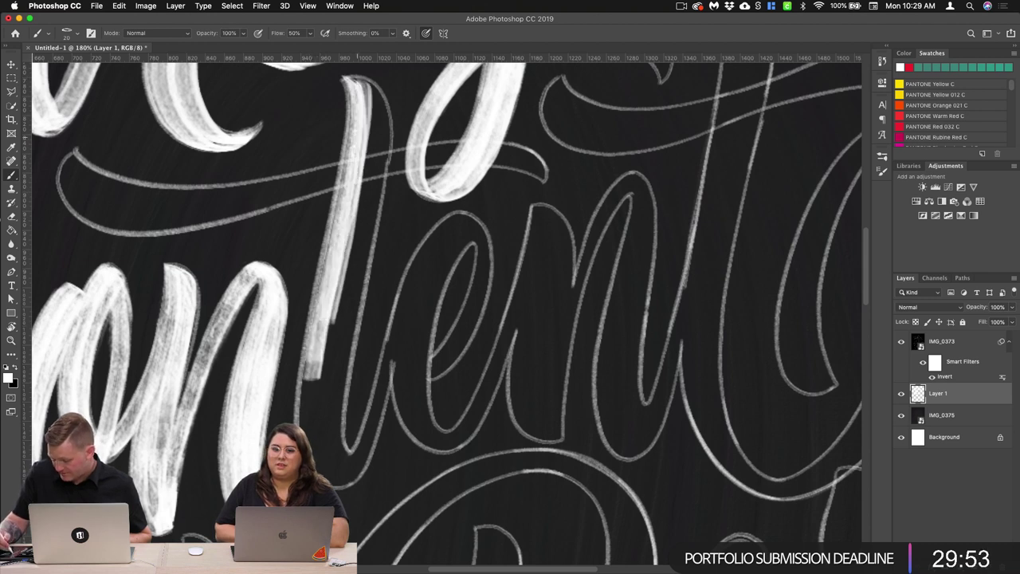
left_click_drag(355, 142, 311, 418)
left_click_drag(335, 269, 311, 437)
left_click_drag(314, 317, 308, 439)
left_click_drag(322, 350, 317, 467)
Step: Paint the t's rounded top and the right side of its stem down to the base with white strokes
mouse_move(346, 79)
left_mouse_down()
mouse_move(379, 97)
mouse_move(382, 153)
left_mouse_up()
left_click_drag(366, 102, 362, 237)
left_click_drag(379, 120, 351, 300)
left_click_drag(375, 152, 348, 319)
left_click_drag(373, 182, 340, 339)
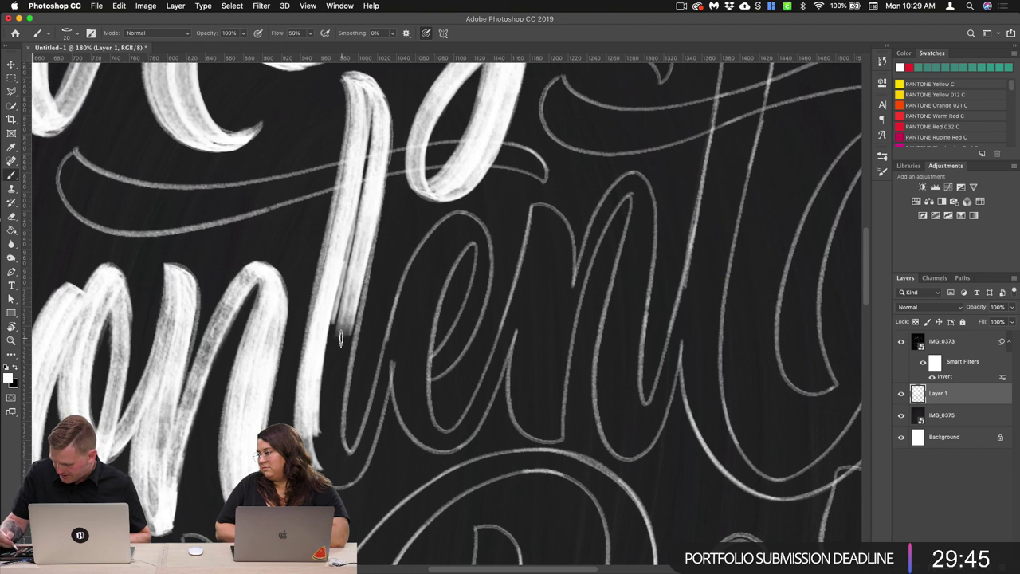
left_click_drag(365, 207, 333, 390)
left_click_drag(371, 239, 334, 389)
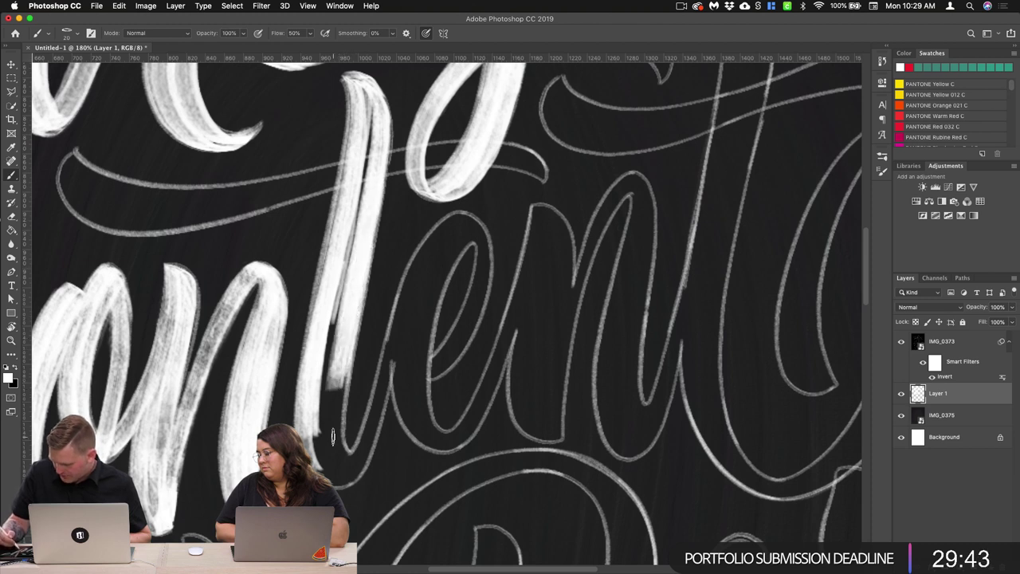
left_click_drag(361, 239, 340, 453)
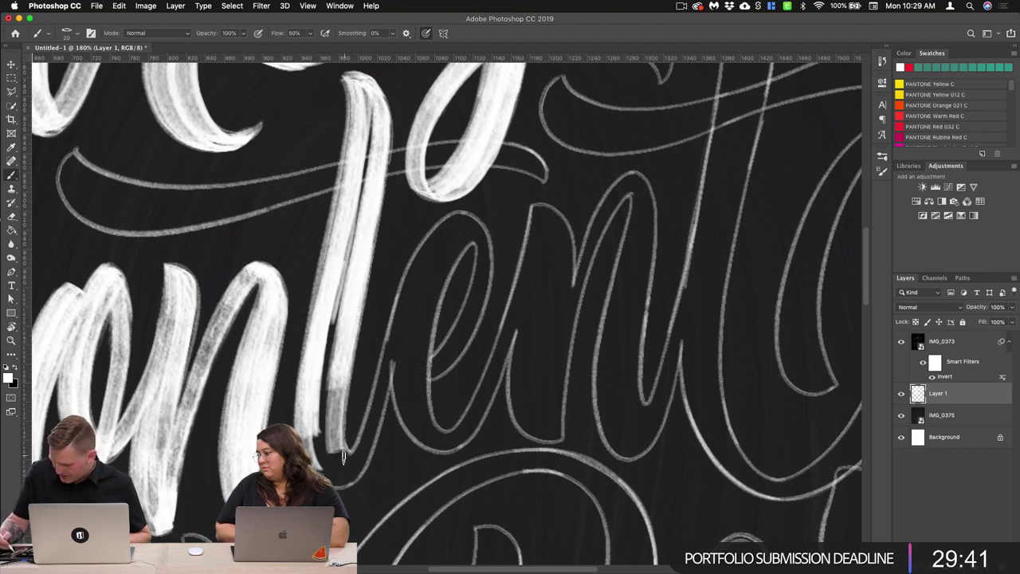
Step: Fill the dark gap along the middle of the t's stem with overlapping white strokes
left_click_drag(373, 142, 351, 262)
left_click_drag(377, 112, 338, 327)
left_click_drag(368, 153, 326, 418)
left_click_drag(343, 281, 331, 435)
left_click_drag(336, 313, 325, 453)
left_click_drag(335, 406, 330, 468)
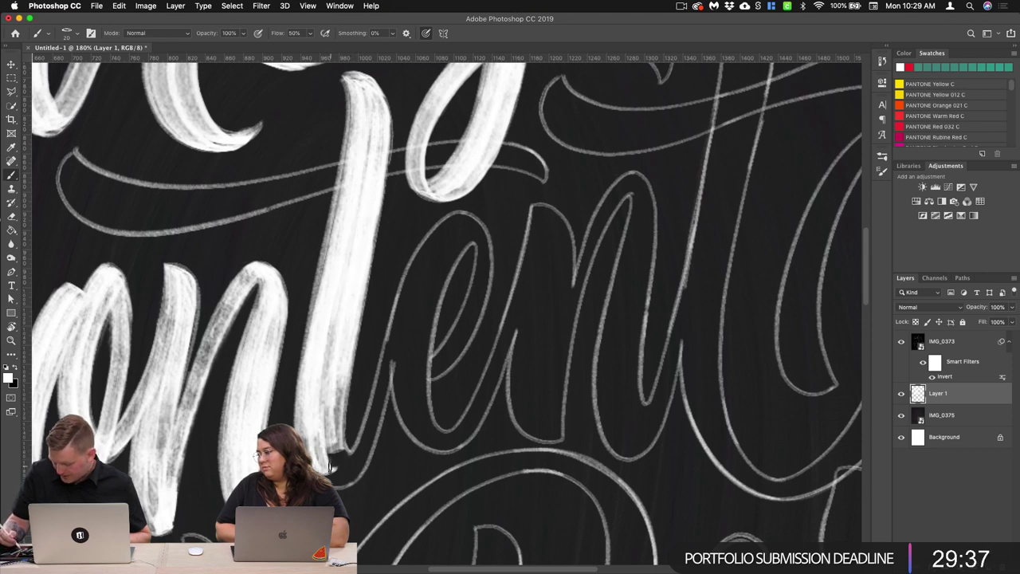
left_click_drag(338, 327, 330, 451)
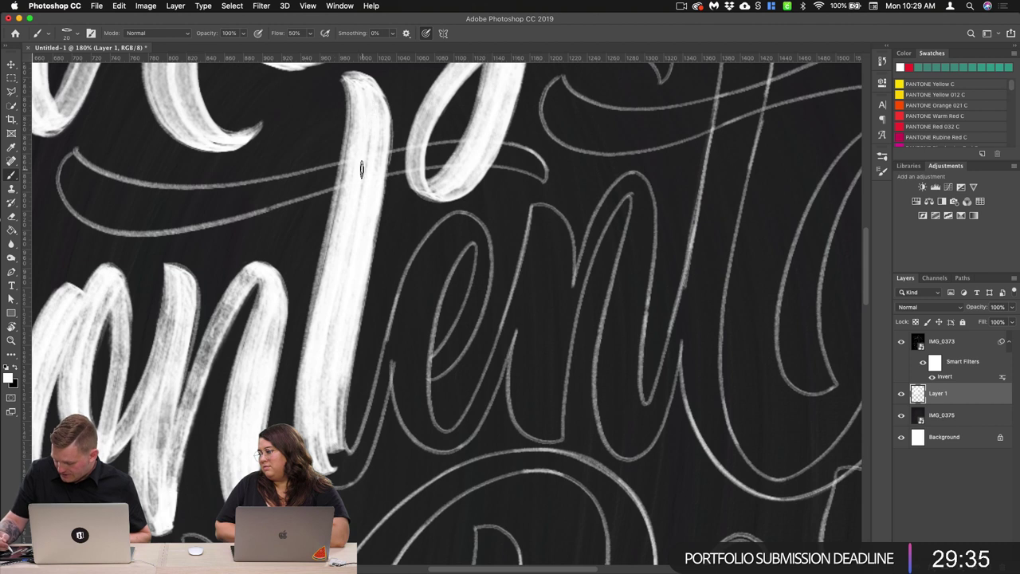
Step: Touch up the t's left edge and paint its curved base and exit upstroke toward the e
left_click_drag(349, 80, 343, 219)
left_click_drag(351, 108, 330, 263)
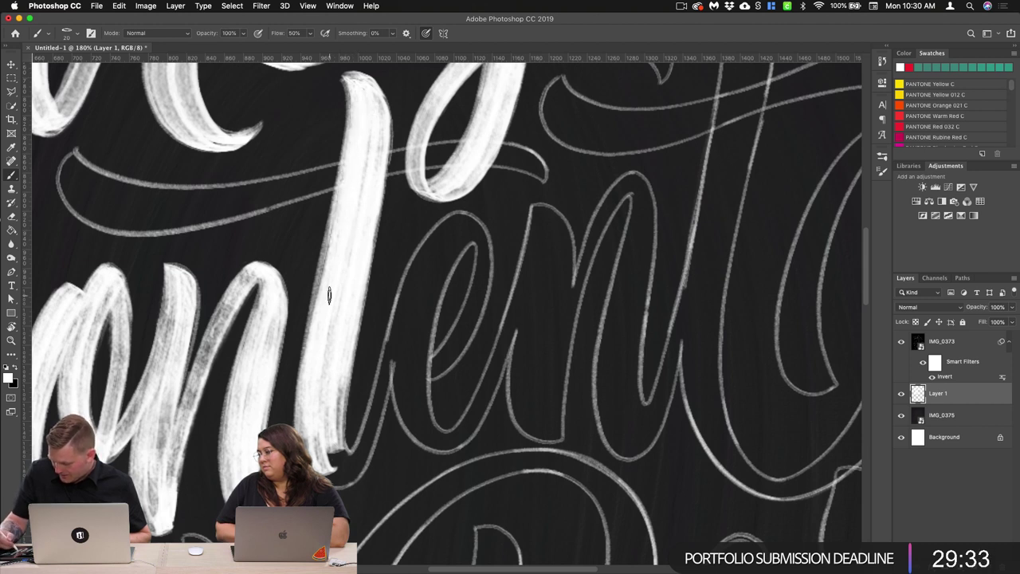
mouse_move(333, 394)
left_mouse_down()
mouse_move(328, 457)
mouse_move(338, 448)
mouse_move(348, 464)
left_mouse_up()
left_click(447, 296)
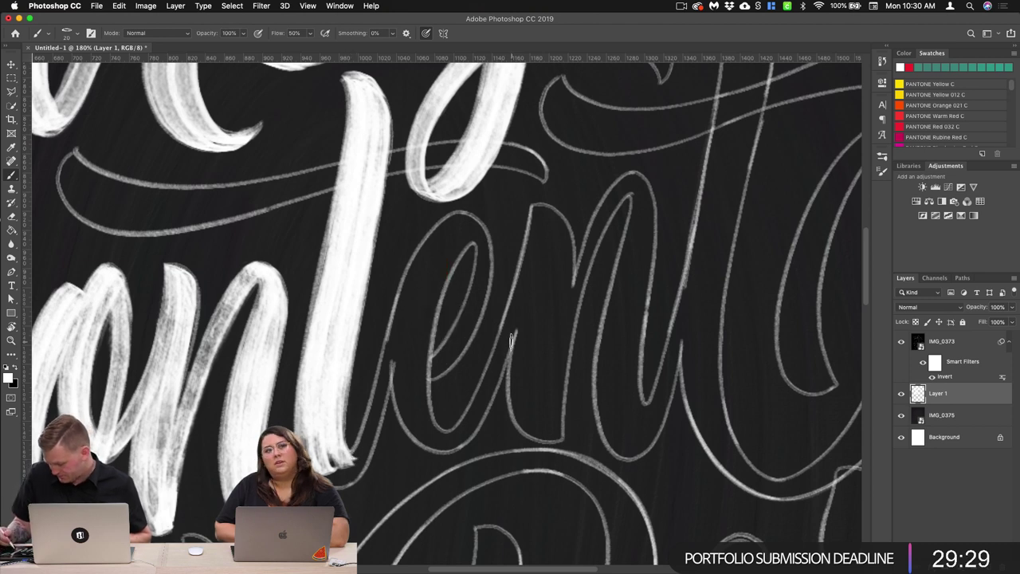
left_click_drag(399, 331, 359, 455)
mouse_move(394, 365)
left_mouse_down()
mouse_move(359, 469)
mouse_move(335, 479)
left_mouse_up()
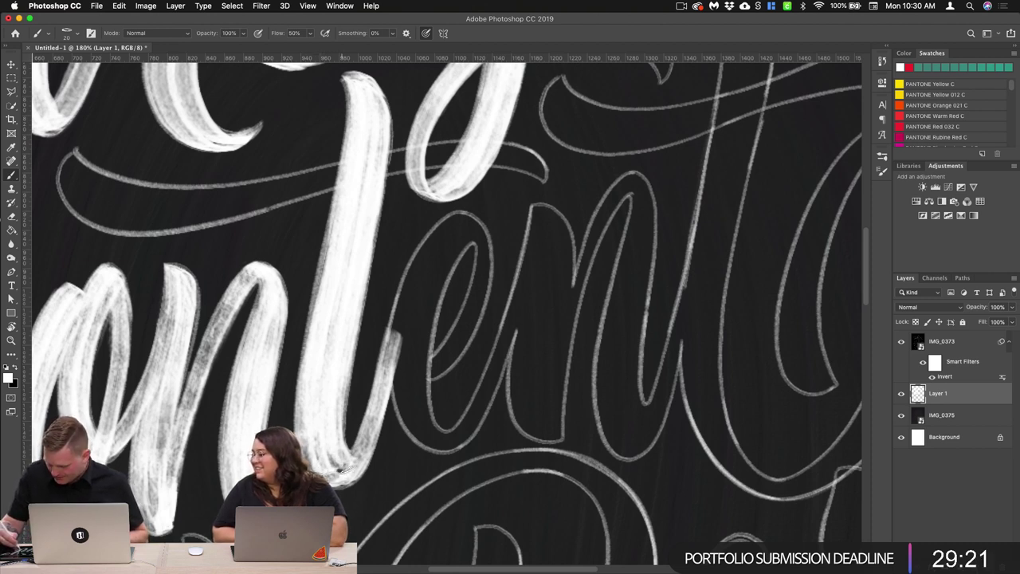
Step: Rotate the canvas and fill the t's crossbar between its stem and the wide curved end with white strokes
scroll(433, 300, "up", 5)
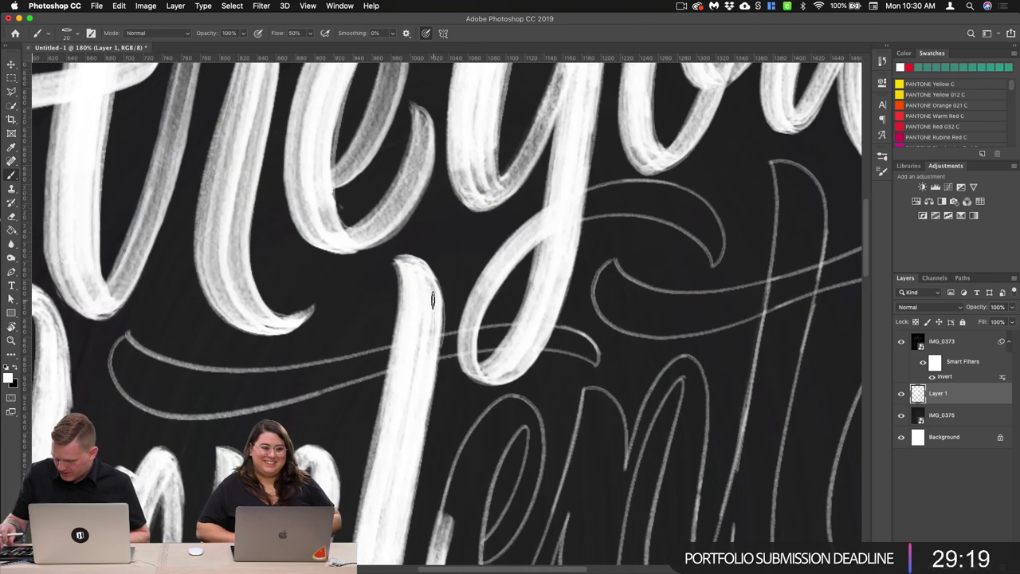
scroll(433, 299, "left", 4)
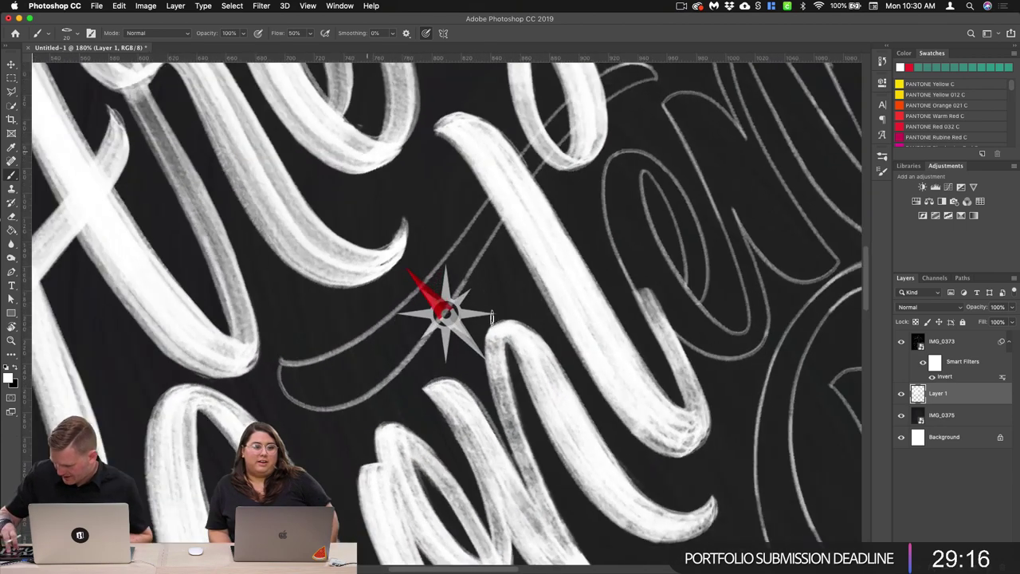
left_click_drag(492, 317, 478, 287)
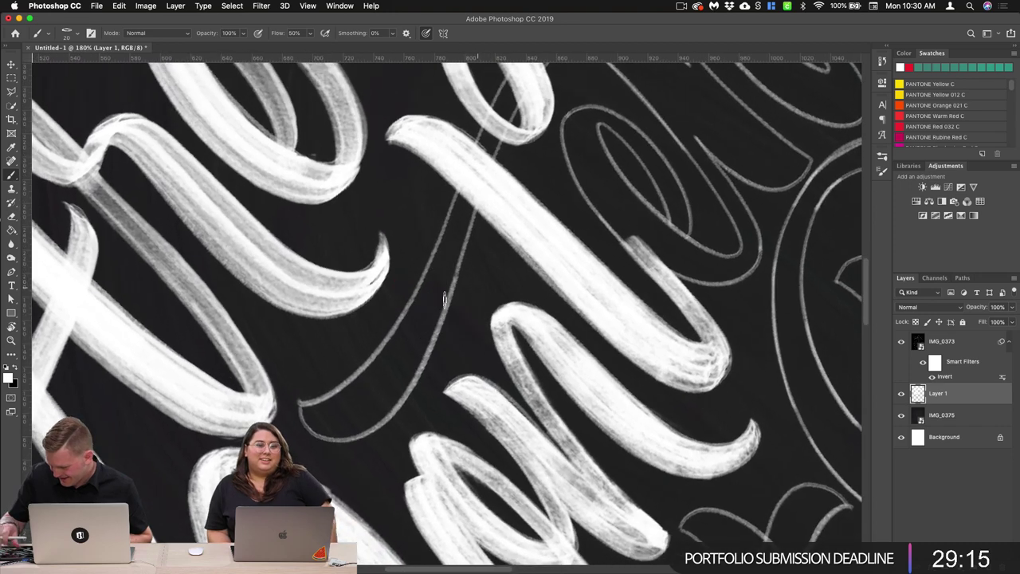
mouse_move(468, 190)
left_mouse_down()
mouse_move(424, 308)
mouse_move(385, 370)
left_mouse_up()
mouse_move(451, 232)
left_mouse_down()
mouse_move(400, 329)
mouse_move(349, 392)
left_mouse_up()
mouse_move(469, 200)
left_mouse_down()
mouse_move(421, 348)
mouse_move(428, 324)
left_mouse_up()
left_click_drag(448, 269, 384, 404)
left_click_drag(437, 324, 386, 398)
Step: Rotate the canvas further and fill the wide rounded start of the t's crossbar with white strokes
key("r")
mouse_move(484, 293)
left_mouse_down()
mouse_move(492, 305)
mouse_move(465, 290)
mouse_move(414, 314)
mouse_move(378, 315)
mouse_move(430, 258)
left_mouse_up()
key("r")
key("r")
mouse_move(387, 161)
left_mouse_down()
mouse_move(405, 243)
mouse_move(385, 225)
left_mouse_up()
mouse_move(375, 163)
left_mouse_down()
mouse_move(393, 254)
mouse_move(407, 243)
mouse_move(424, 272)
mouse_move(405, 209)
mouse_move(418, 242)
left_mouse_up()
left_click_drag(399, 152, 429, 255)
left_click_drag(399, 144, 365, 174)
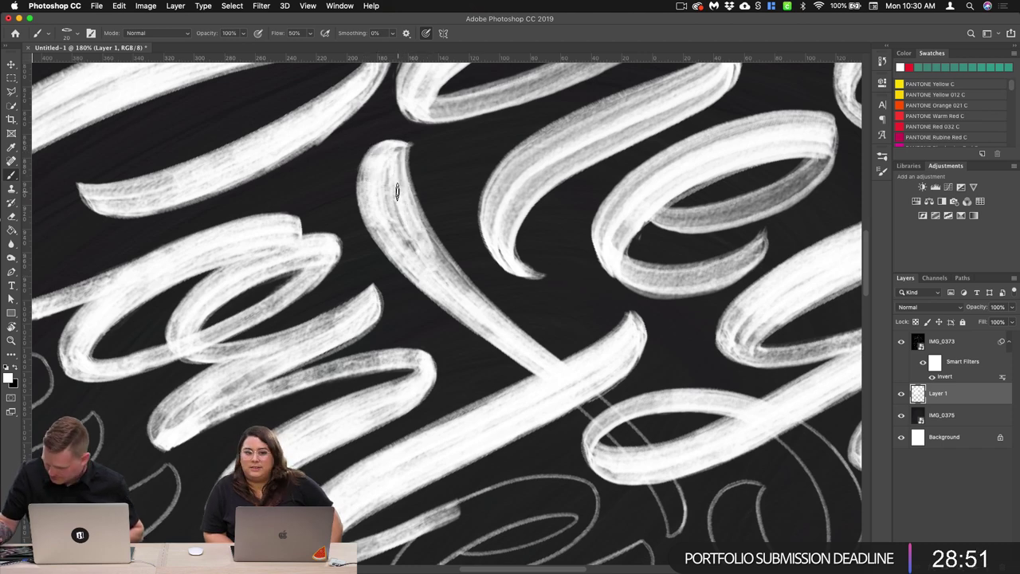
Step: Paint the remaining part of the t's crossbar across the y's loop to its curved tip
scroll(397, 191, "down", 10)
scroll(397, 191, "right", 15)
scroll(354, 216, "up", 10)
scroll(354, 216, "left", 4)
mouse_move(284, 309)
left_mouse_down()
mouse_move(319, 349)
mouse_move(303, 313)
mouse_move(347, 364)
mouse_move(370, 436)
left_mouse_up()
left_click_drag(352, 390, 371, 439)
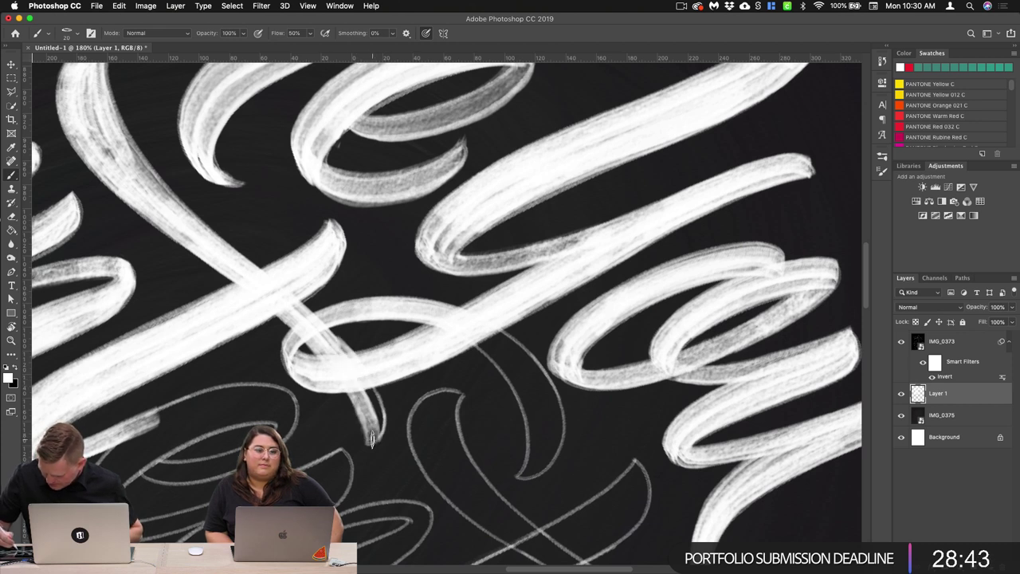
mouse_move(363, 392)
left_mouse_down()
mouse_move(377, 422)
mouse_move(369, 439)
left_mouse_up()
Step: Rotate the canvas back upright and fill the e's top and thick left side with overlapping white strokes
left_click_drag(199, 295, 558, 317)
key("r")
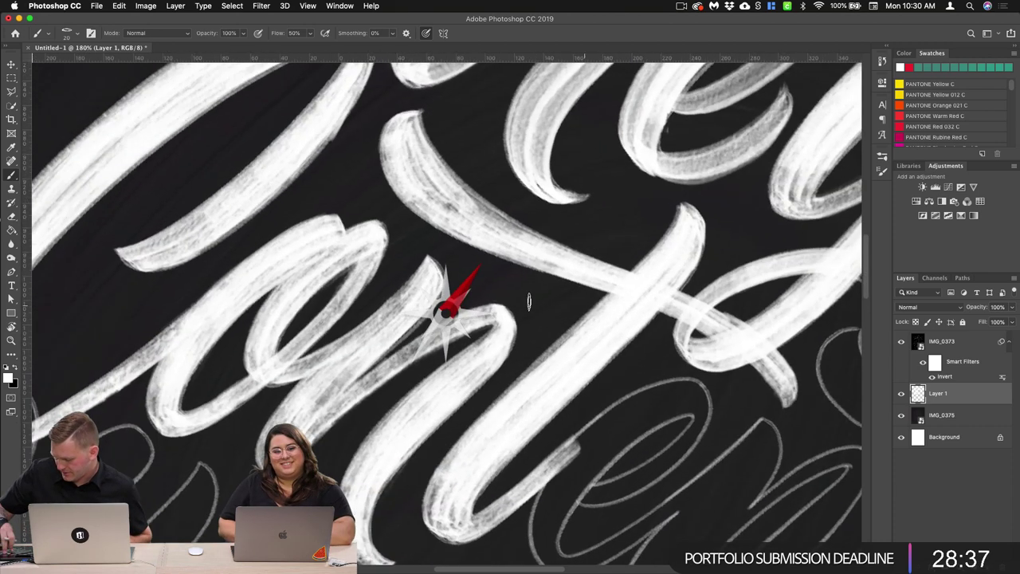
scroll(528, 303, "right", 10)
scroll(464, 346, "down", 10)
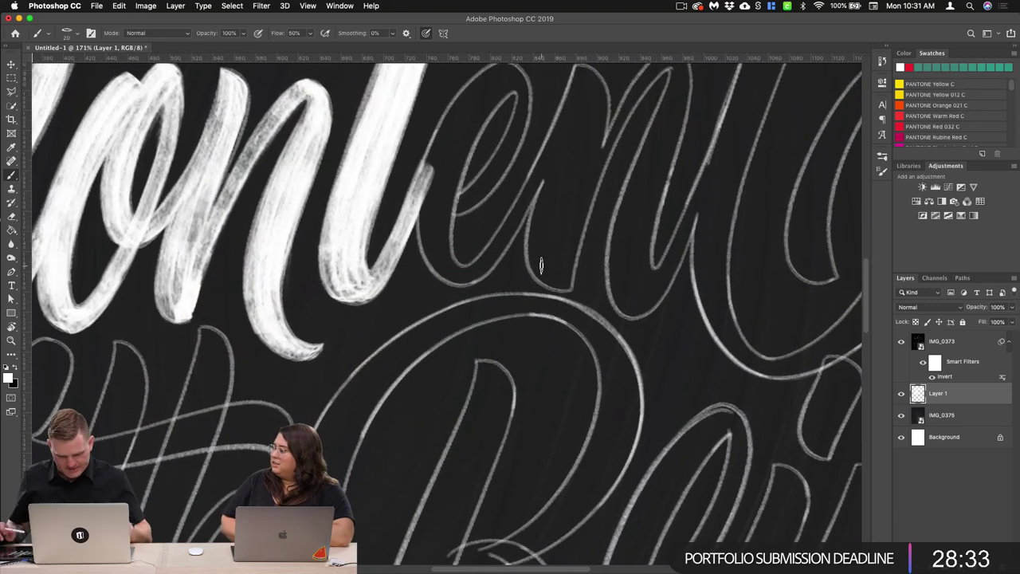
scroll(541, 266, "up", 2)
scroll(542, 266, "up", 6)
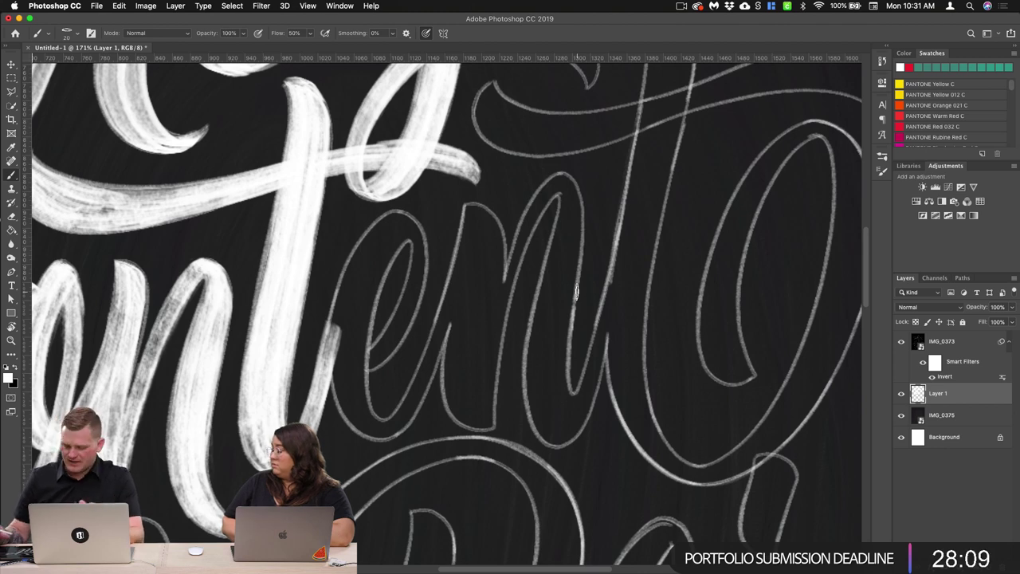
scroll(453, 327, "up", 1)
scroll(457, 327, "up", 5)
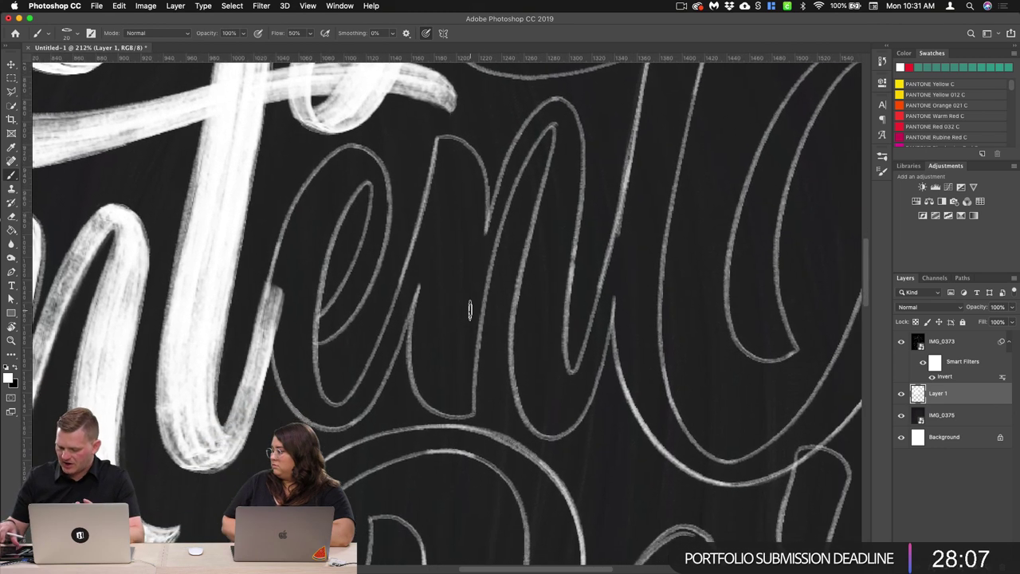
mouse_move(347, 135)
left_mouse_down()
mouse_move(289, 194)
mouse_move(268, 243)
mouse_move(282, 197)
mouse_move(247, 317)
left_mouse_up()
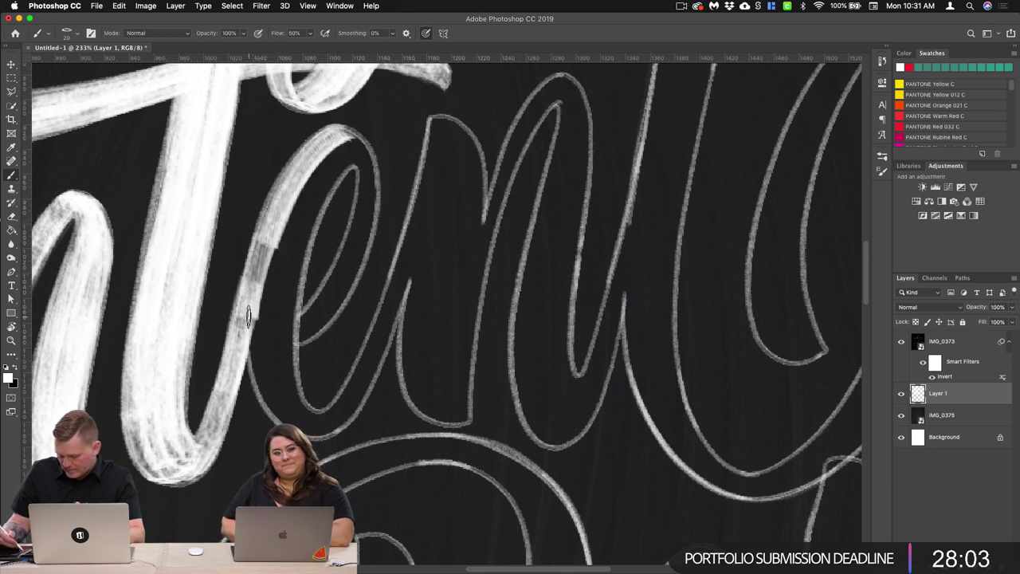
left_click_drag(343, 133, 251, 323)
mouse_move(351, 140)
left_mouse_down()
mouse_move(272, 331)
mouse_move(275, 318)
left_mouse_up()
left_click_drag(357, 142, 282, 339)
left_click_drag(342, 160, 281, 382)
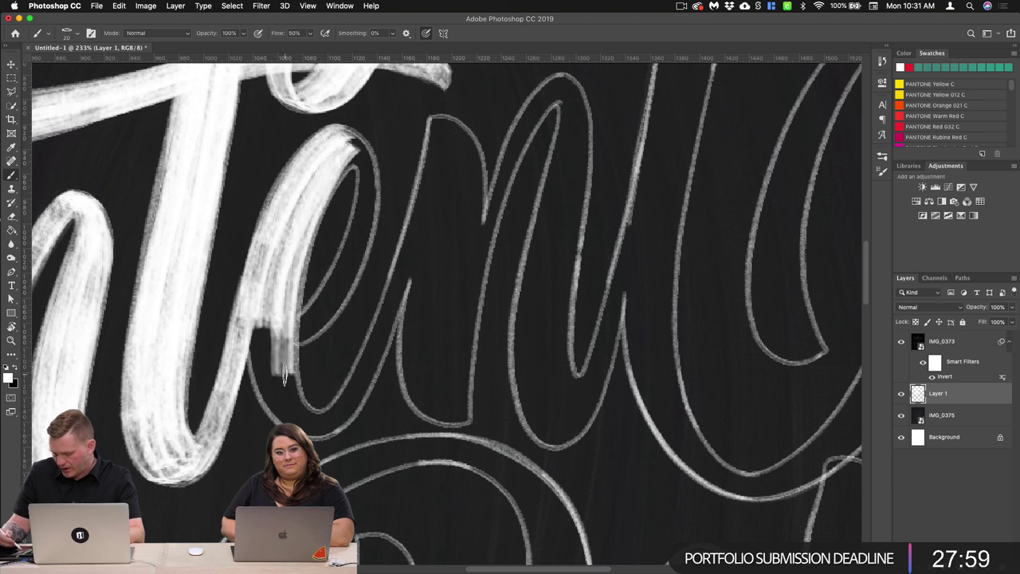
Step: Extend the e's thick stroke down and fill its lower curve up to the start of the exit stroke
left_click_drag(292, 219, 283, 405)
left_click_drag(311, 289, 299, 414)
left_click_drag(456, 350, 422, 284)
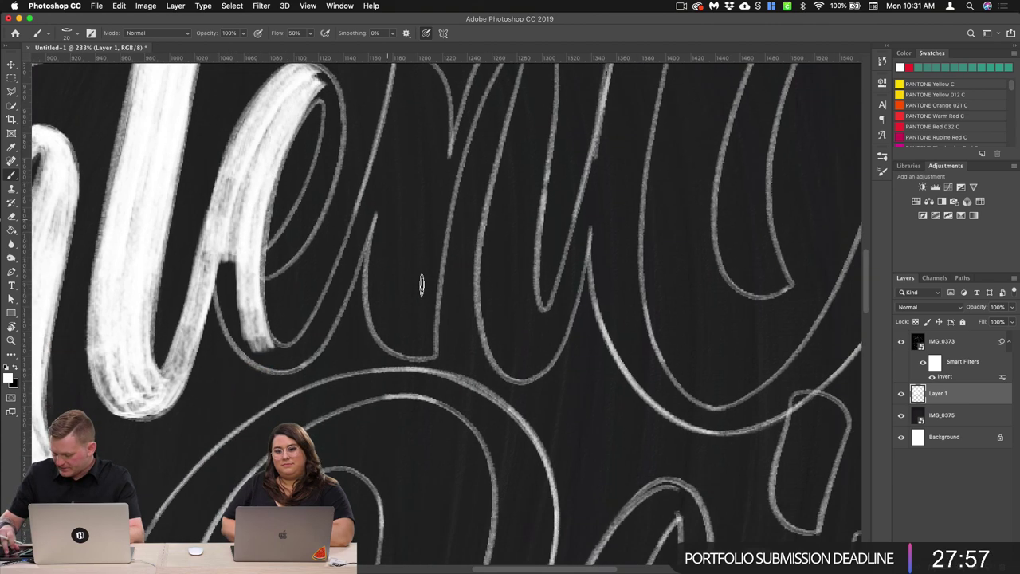
left_click_drag(265, 118, 235, 282)
left_click_drag(227, 214, 239, 322)
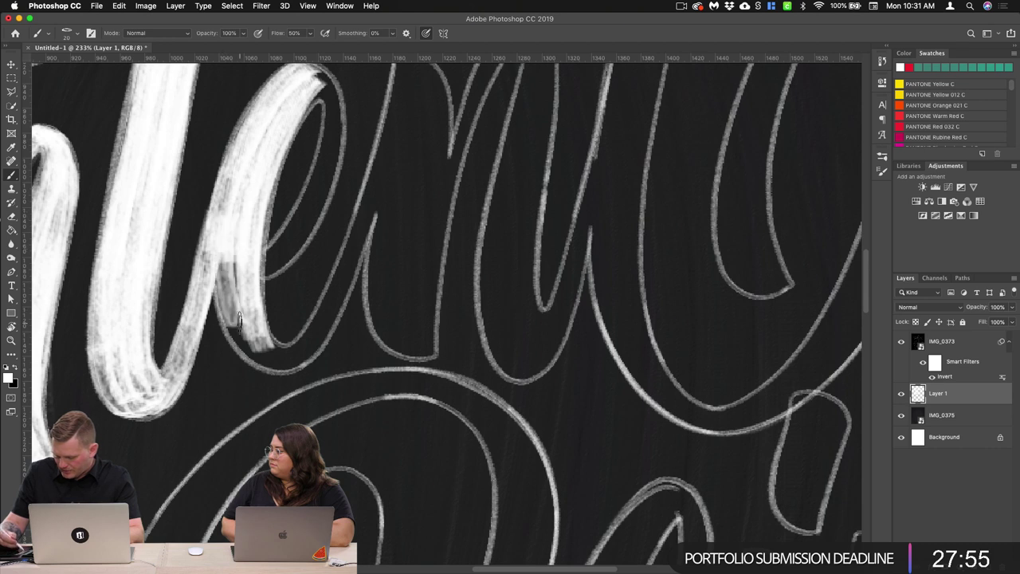
left_click_drag(227, 246, 247, 336)
mouse_move(220, 268)
left_mouse_down()
mouse_move(257, 352)
mouse_move(285, 353)
left_mouse_up()
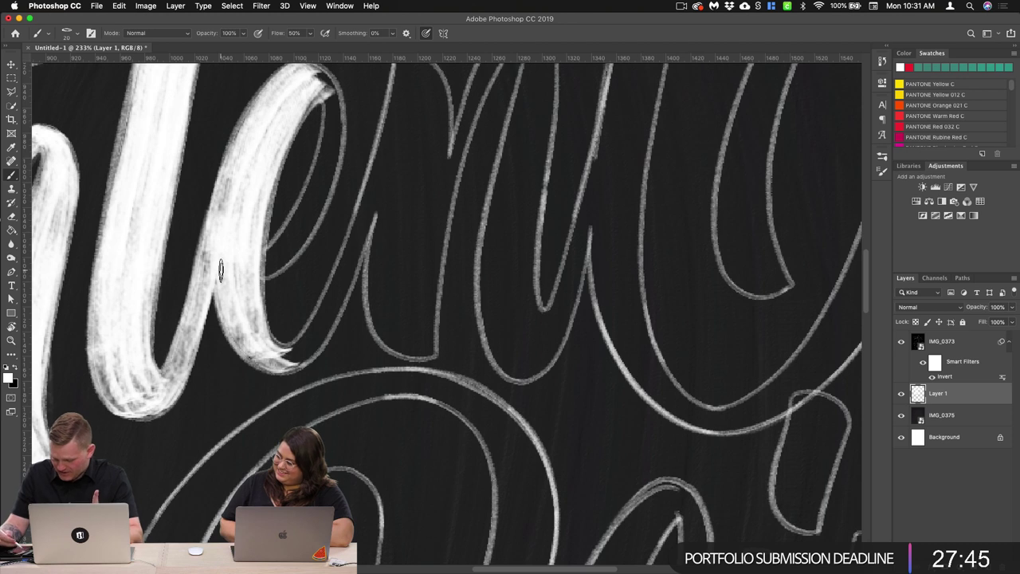
mouse_move(231, 268)
left_mouse_down()
mouse_move(262, 345)
mouse_move(246, 291)
mouse_move(255, 334)
mouse_move(257, 317)
left_mouse_up()
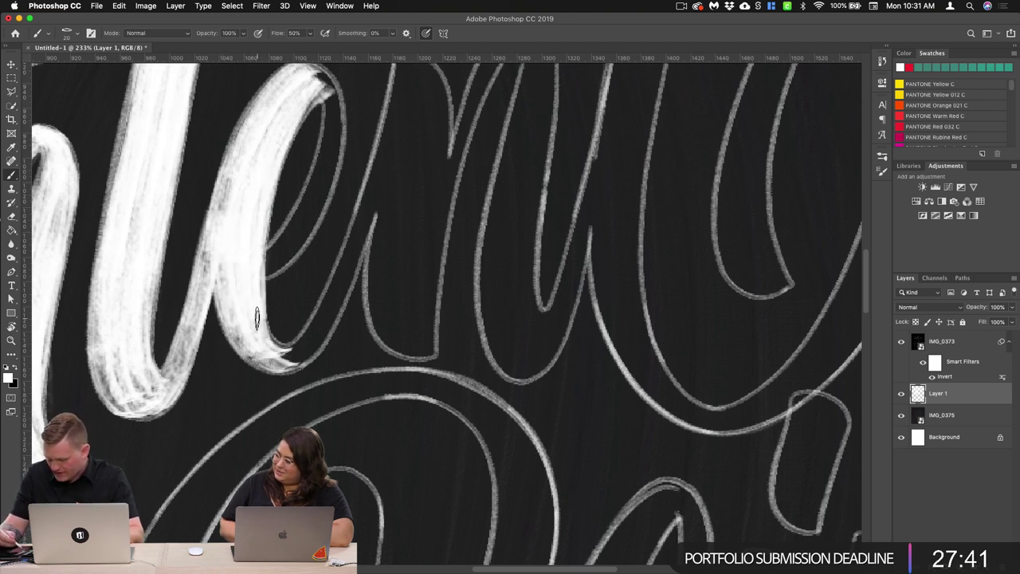
Step: Paint the thin right side of the e's loop from the top back down to the thick stroke
mouse_move(323, 81)
left_mouse_down()
mouse_move(338, 105)
mouse_move(333, 132)
mouse_move(270, 271)
mouse_move(315, 203)
mouse_move(285, 261)
left_mouse_up()
mouse_move(335, 98)
left_mouse_down()
mouse_move(303, 239)
mouse_move(321, 195)
left_mouse_up()
mouse_move(339, 134)
left_mouse_down()
mouse_move(291, 243)
mouse_move(260, 279)
left_mouse_up()
mouse_move(312, 187)
left_mouse_down()
mouse_move(263, 265)
mouse_move(264, 362)
left_mouse_up()
mouse_move(296, 215)
left_mouse_down()
mouse_move(278, 188)
mouse_move(295, 220)
left_mouse_up()
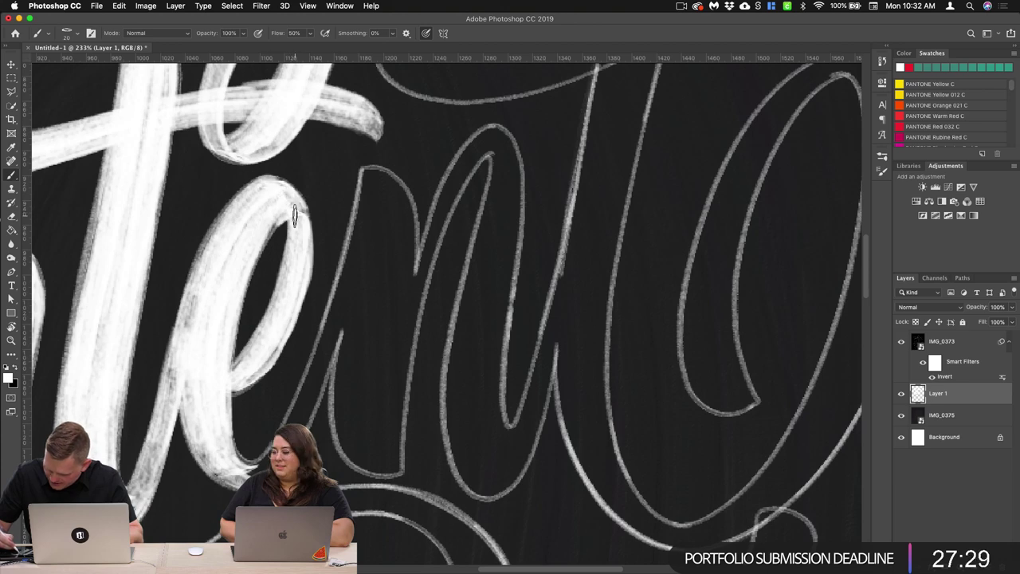
Step: Paint the e's exit upstroke toward the second n and blend it into the e's lower curve
scroll(300, 231, "left", 10)
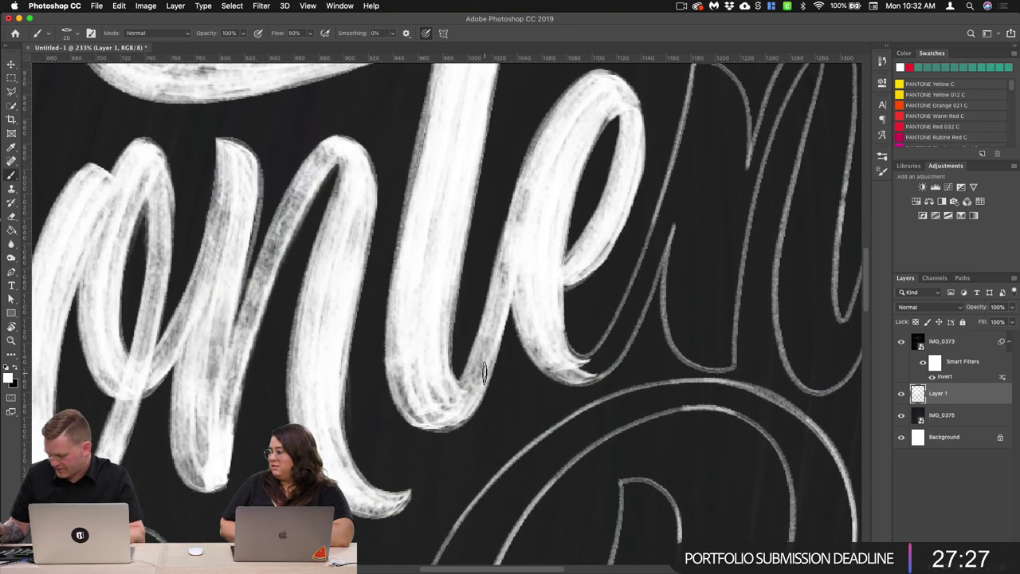
left_click_drag(671, 191, 628, 317)
mouse_move(664, 228)
left_mouse_down()
mouse_move(599, 360)
mouse_move(623, 338)
mouse_move(579, 369)
left_mouse_up()
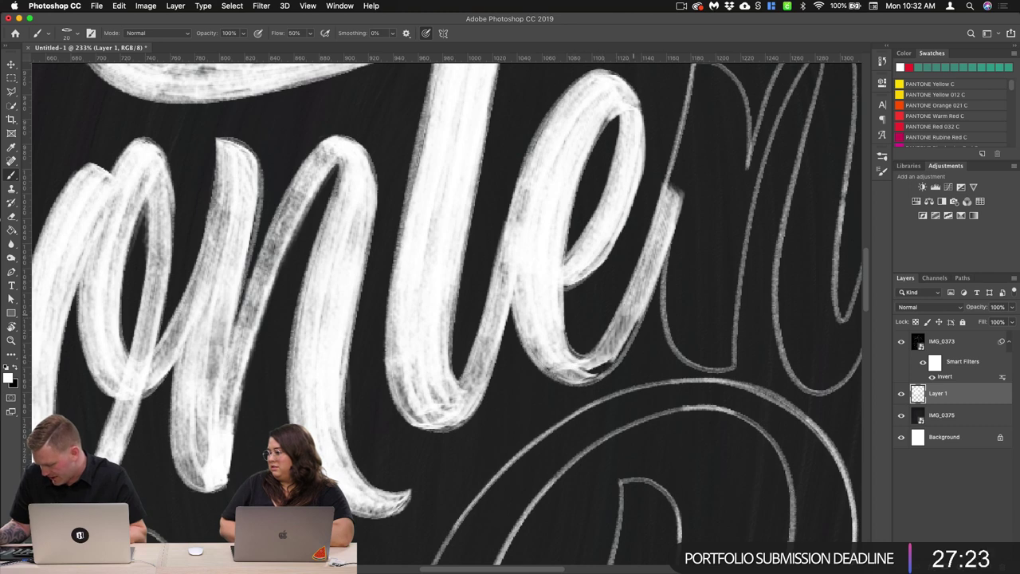
left_click_drag(646, 301, 603, 367)
left_click_drag(630, 326, 578, 375)
Step: Paint along both sides, the rounded top and the curved base of the second n's first stem
scroll(695, 313, "right", 10)
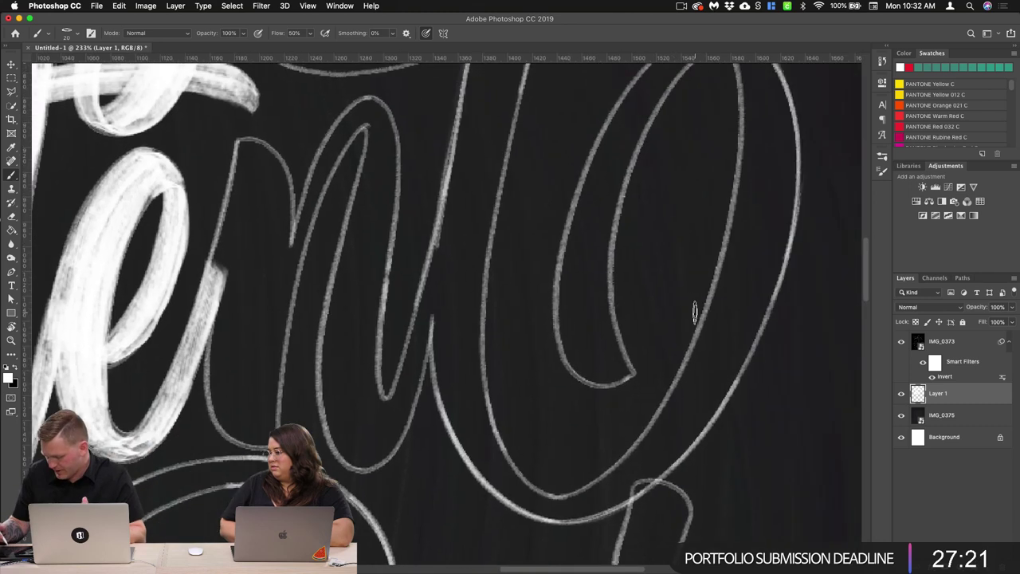
left_click_drag(246, 142, 216, 284)
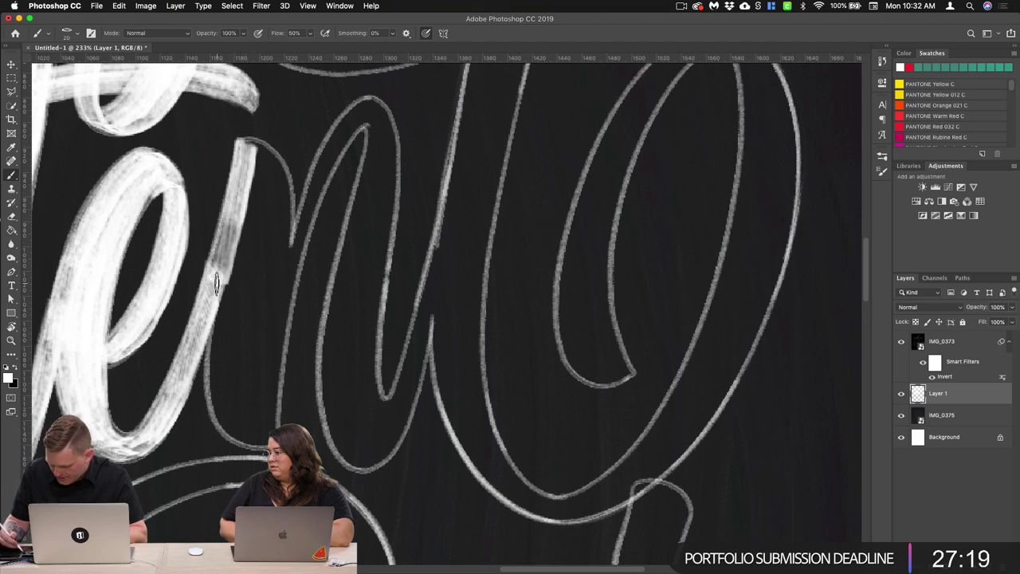
mouse_move(239, 142)
left_mouse_down()
mouse_move(279, 164)
mouse_move(281, 240)
mouse_move(275, 153)
mouse_move(274, 281)
left_mouse_up()
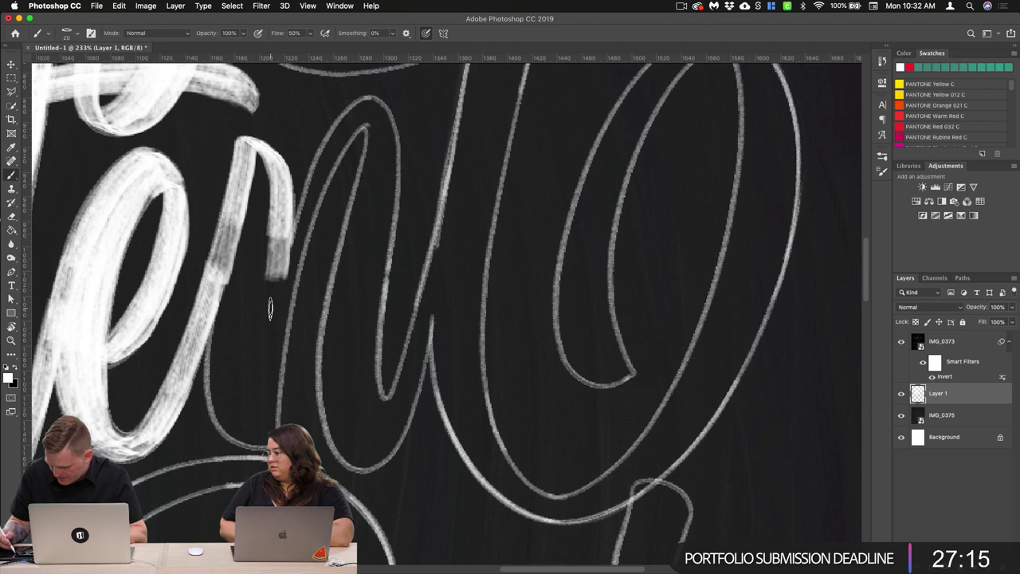
left_click_drag(288, 217, 278, 316)
left_click_drag(239, 253, 221, 388)
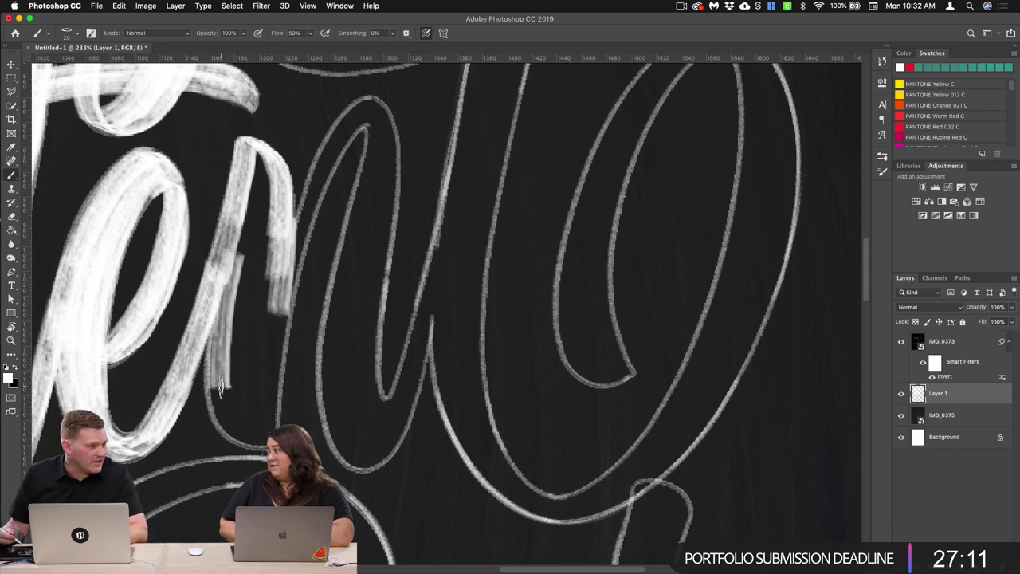
mouse_move(220, 387)
left_mouse_down()
mouse_move(259, 295)
mouse_move(290, 341)
mouse_move(310, 341)
left_mouse_up()
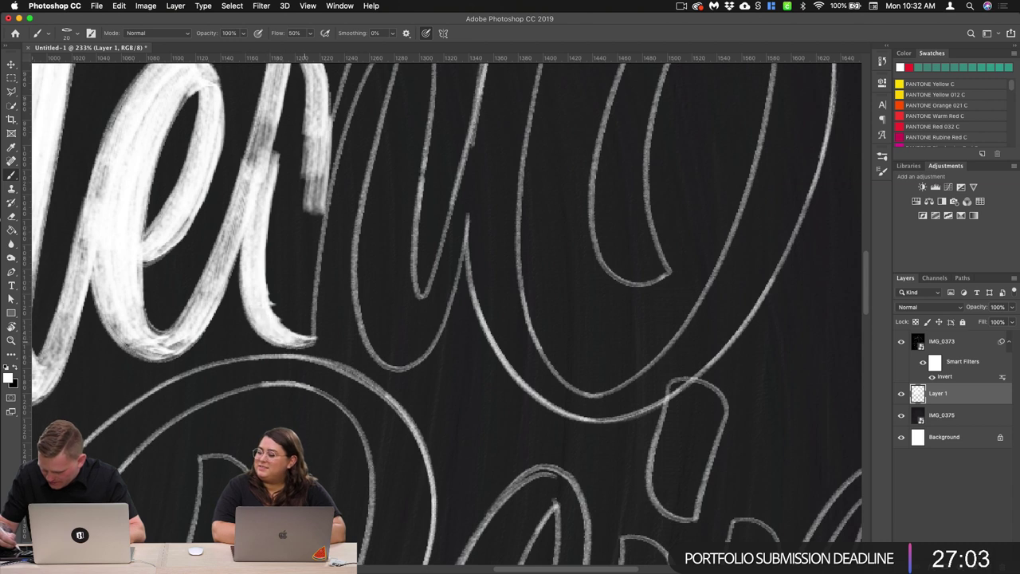
left_click_drag(317, 179, 305, 333)
left_click_drag(305, 255, 307, 339)
Step: Fill the dark interior of the second n's first stem with long overlapping white strokes
left_click_drag(423, 150, 428, 281)
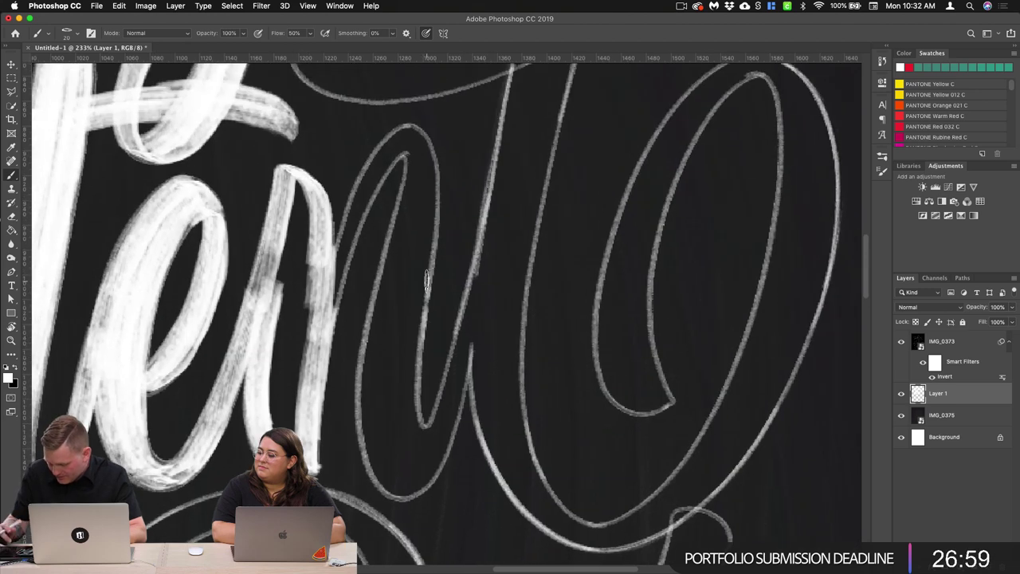
mouse_move(297, 170)
left_mouse_down()
mouse_move(271, 411)
mouse_move(294, 284)
mouse_move(284, 430)
left_mouse_up()
left_click_drag(297, 195, 281, 430)
mouse_move(304, 268)
left_mouse_down()
mouse_move(285, 431)
mouse_move(272, 391)
mouse_move(279, 431)
left_mouse_up()
left_click_drag(296, 189, 267, 345)
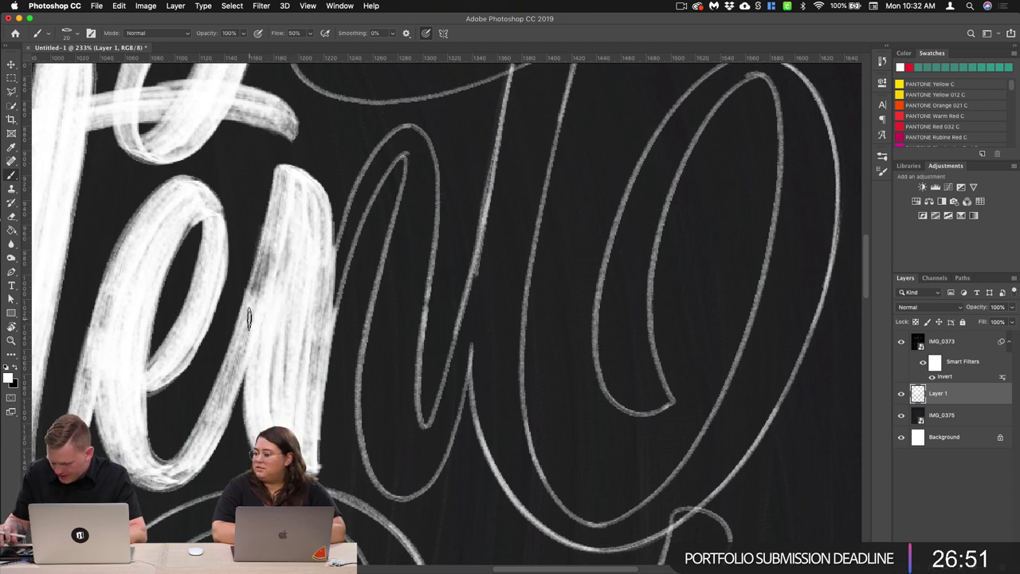
Step: Paint the thin branch stroke of the second n from its first stem up to the arch with overlapping white strokes
scroll(248, 319, "up", 5)
left_click_drag(456, 259, 410, 319)
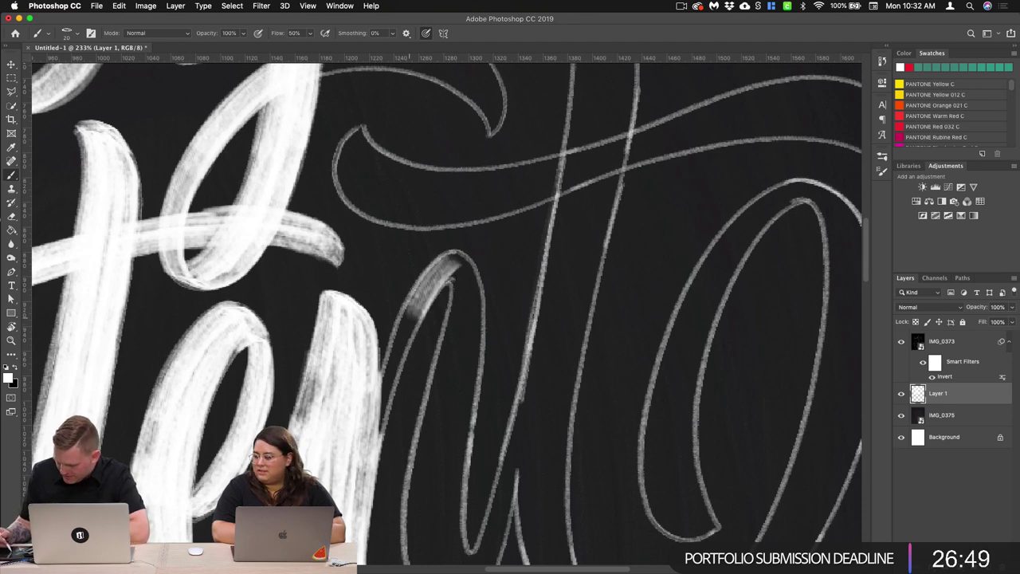
left_click_drag(456, 255, 384, 377)
left_click_drag(436, 280, 372, 423)
left_click_drag(398, 363, 370, 445)
left_click_drag(401, 362, 368, 462)
Step: Paint the inner left side of the second n's second stem from the arch down to its curved base
mouse_move(444, 272)
left_mouse_down()
mouse_move(461, 323)
mouse_move(459, 311)
mouse_move(449, 351)
left_mouse_up()
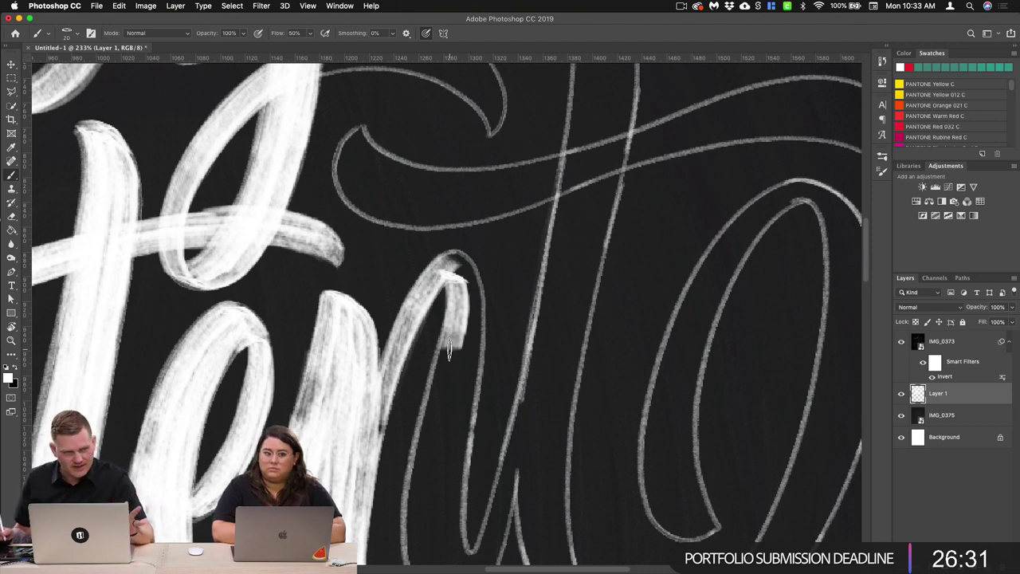
scroll(510, 343, "down", 3)
scroll(510, 343, "right", 2)
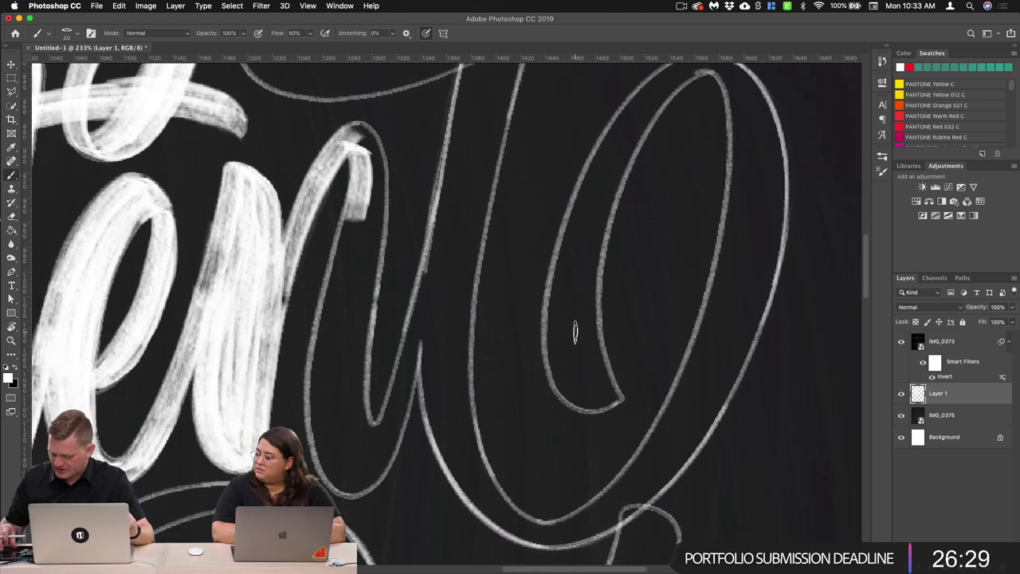
left_click_drag(360, 168, 347, 269)
left_click_drag(359, 200, 341, 279)
left_click_drag(361, 224, 323, 362)
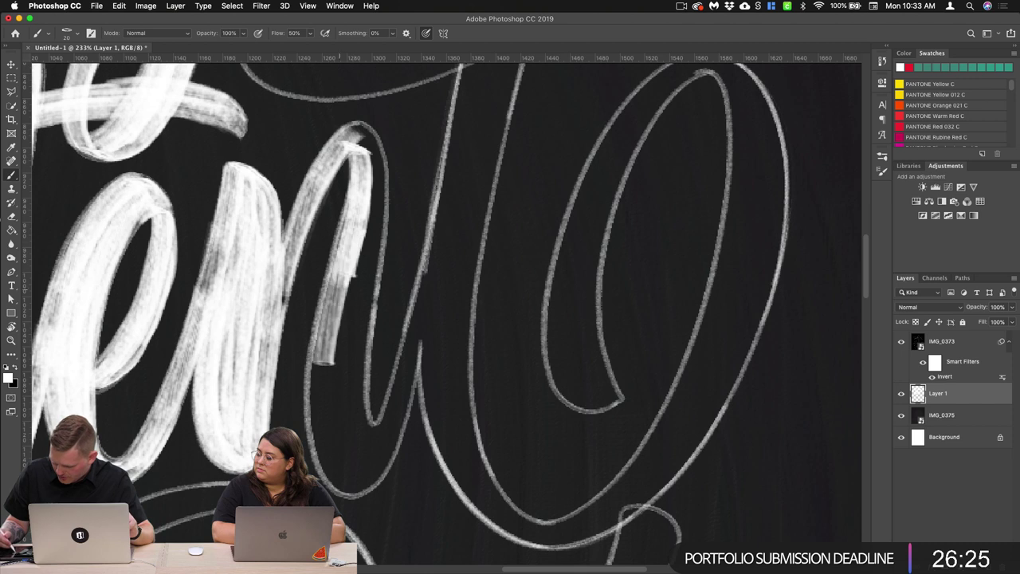
left_click_drag(344, 294, 327, 413)
left_click_drag(341, 321, 327, 438)
left_click_drag(341, 343, 333, 454)
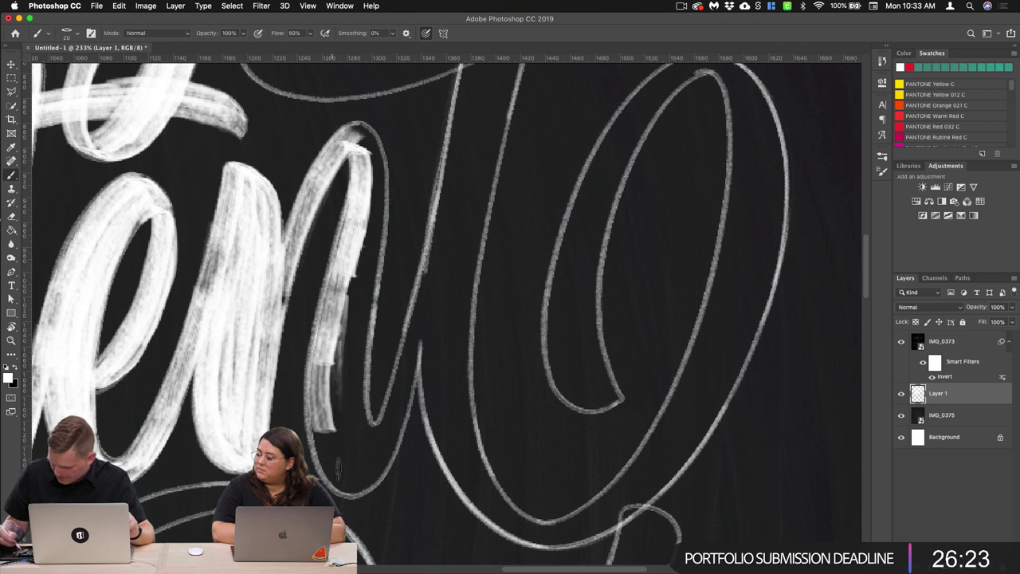
left_click_drag(338, 367, 343, 477)
left_click_drag(330, 410, 346, 477)
Step: Fill the right side and interior of the second n's second stem and round off the top of its arch
mouse_move(359, 132)
left_mouse_down()
mouse_move(373, 206)
mouse_move(361, 276)
left_mouse_up()
left_click_drag(361, 160, 357, 309)
left_click_drag(365, 199, 350, 375)
left_click_drag(365, 253, 350, 390)
left_click_drag(364, 277, 354, 408)
left_click_drag(364, 333, 362, 440)
left_click_drag(351, 254, 335, 432)
mouse_move(347, 279)
left_mouse_down()
mouse_move(331, 432)
mouse_move(319, 407)
left_mouse_up()
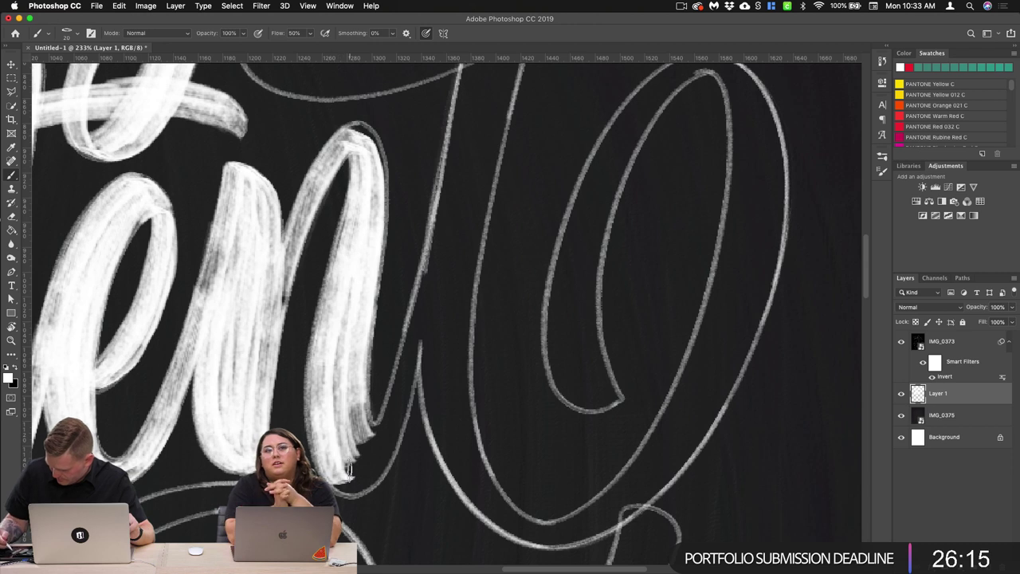
mouse_move(343, 137)
left_mouse_down()
mouse_move(369, 134)
mouse_move(374, 168)
mouse_move(368, 129)
mouse_move(372, 198)
left_mouse_up()
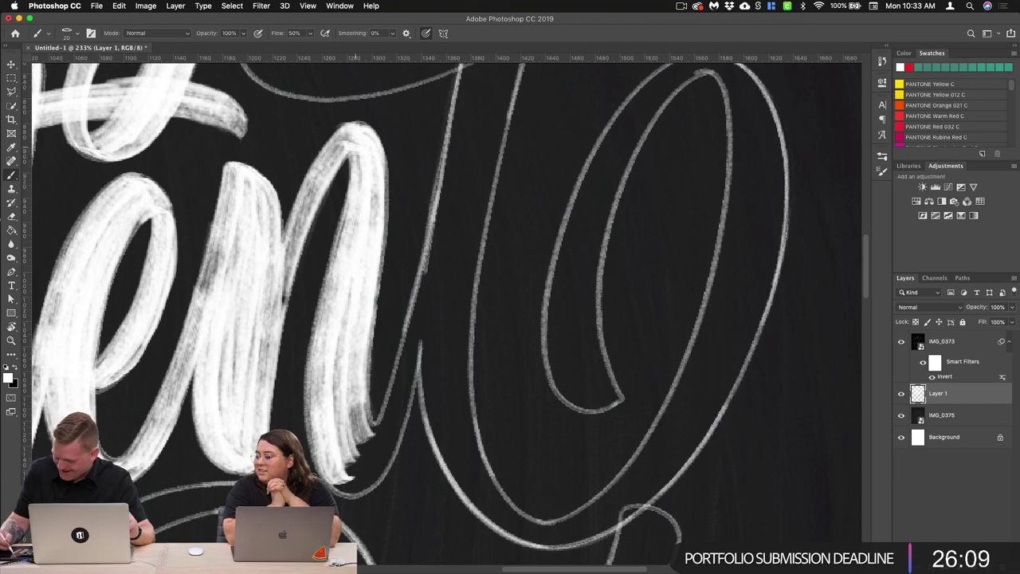
Step: Paint the second n's exit upstroke toward the final t and blend it into the n's lower curve
scroll(639, 214, "down", 3)
scroll(640, 214, "left", 3)
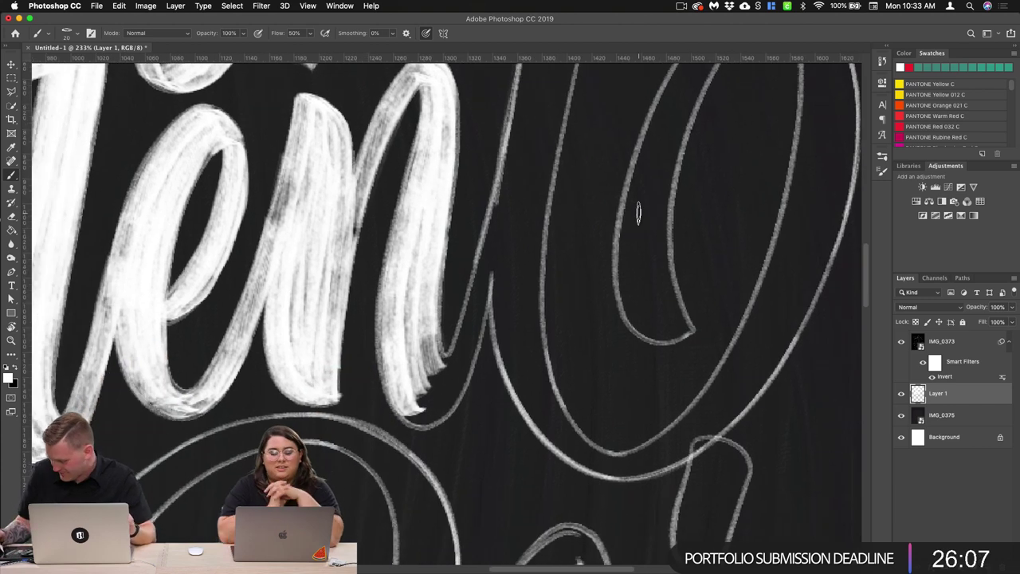
left_click_drag(517, 139, 471, 315)
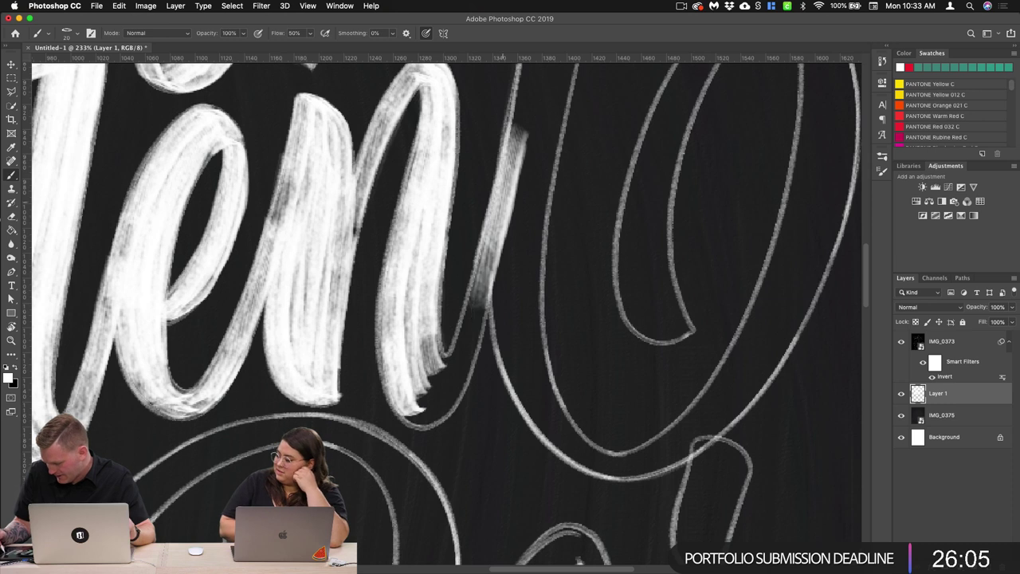
left_click_drag(505, 213, 462, 350)
mouse_move(504, 241)
left_mouse_down()
mouse_move(447, 386)
mouse_move(432, 357)
left_mouse_up()
left_click_drag(494, 275, 435, 403)
left_click_drag(479, 335, 435, 416)
mouse_move(463, 382)
left_mouse_down()
mouse_move(410, 423)
mouse_move(437, 423)
left_mouse_up()
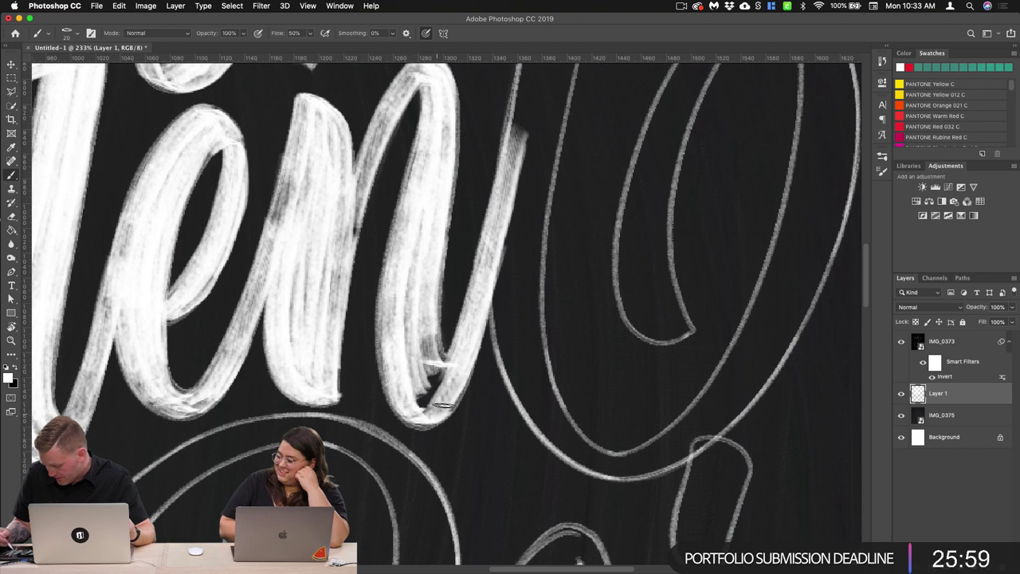
mouse_move(455, 365)
left_mouse_down()
mouse_move(418, 405)
mouse_move(451, 363)
mouse_move(426, 327)
mouse_move(449, 373)
mouse_move(424, 397)
mouse_move(473, 327)
left_mouse_up()
Step: Paint the left side of the final t's stem from its top down to the n's exit stroke
scroll(577, 343, "down", 3)
left_click_drag(577, 343, 511, 348)
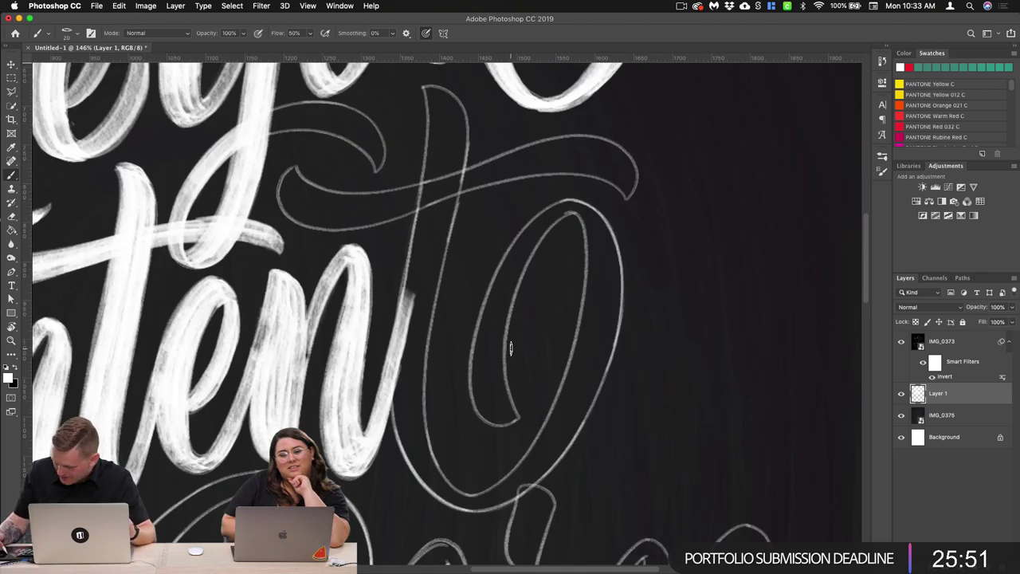
left_click_drag(429, 90, 439, 153)
left_click_drag(431, 89, 416, 248)
left_click_drag(433, 99, 404, 327)
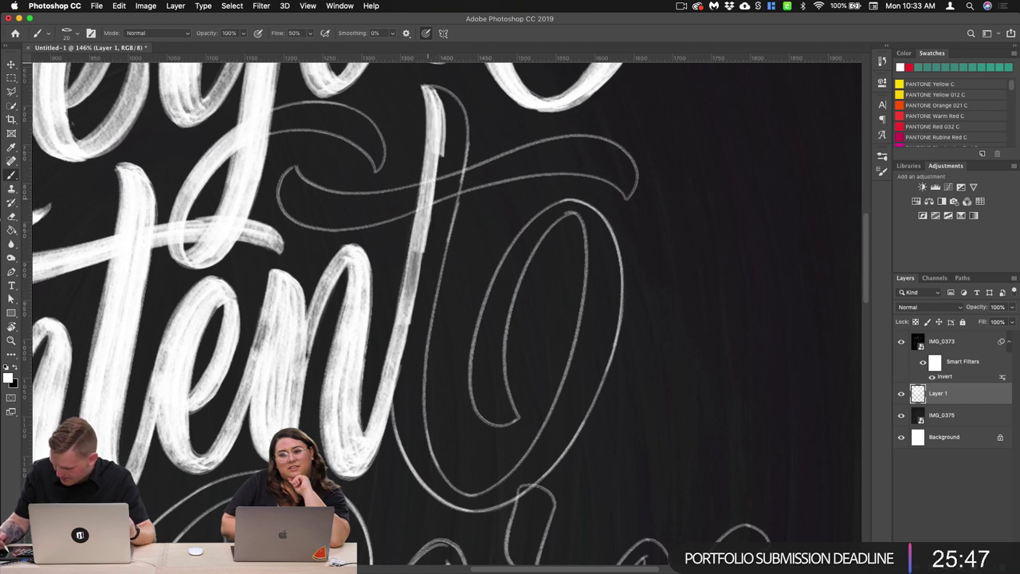
left_click_drag(430, 182, 402, 328)
left_click_drag(441, 90, 417, 281)
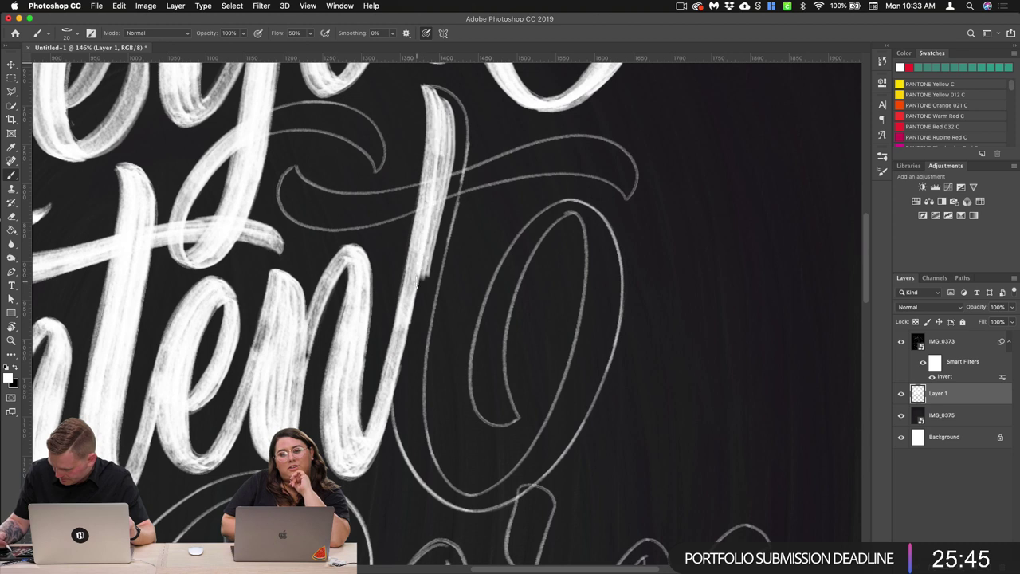
left_click_drag(299, 215, 585, 155)
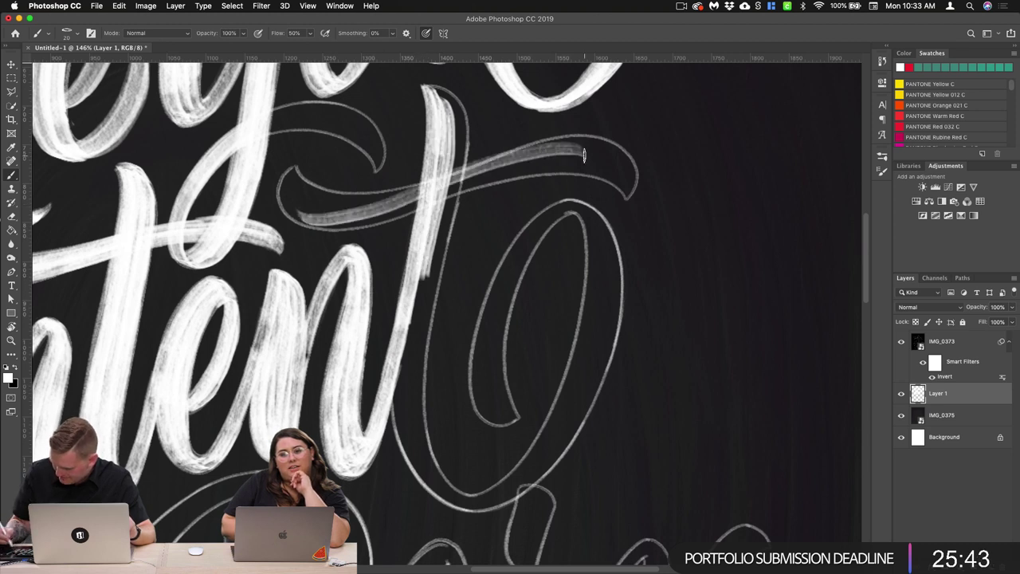
key("super+z")
scroll(449, 287, "up", 5)
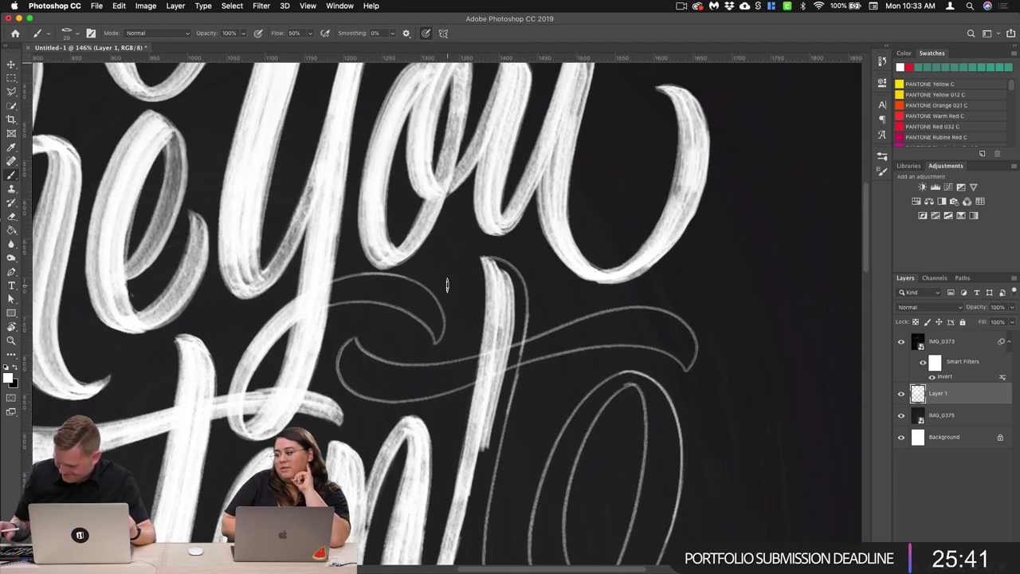
scroll(441, 343, "down", 2)
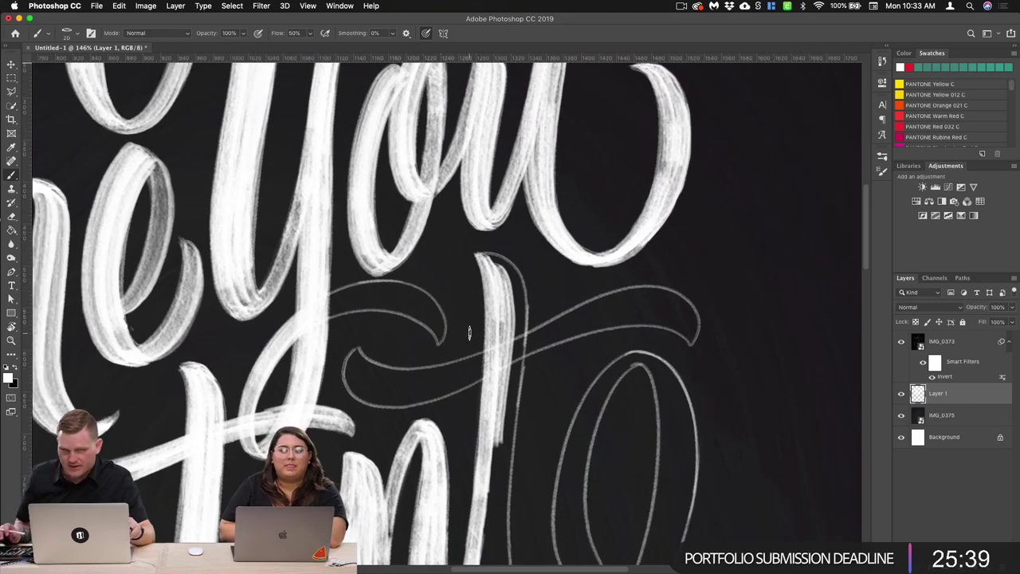
scroll(470, 334, "up", 2)
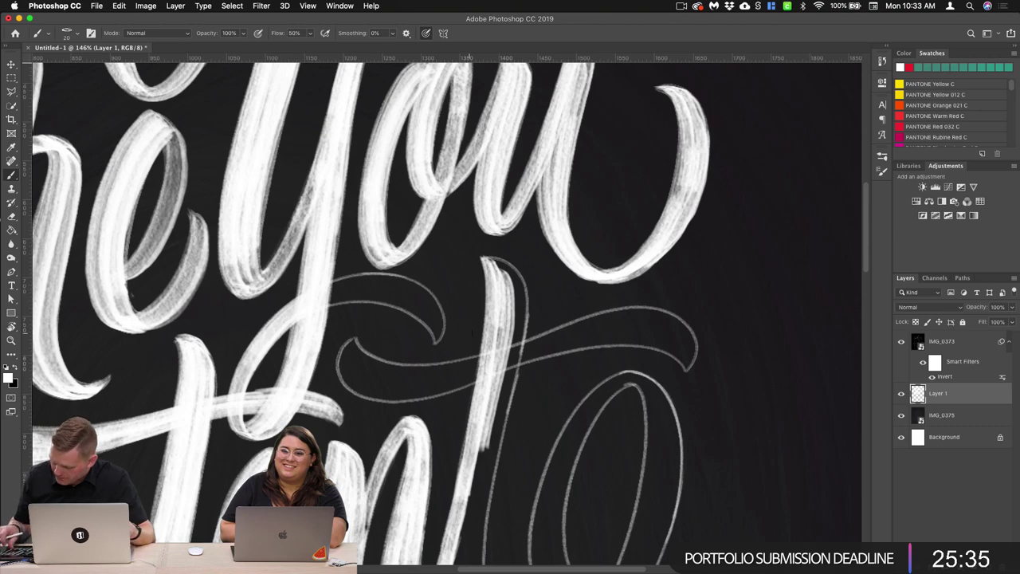
Step: Paint the upper and lower edges and the middle of the y's tail flourish between You and Content
scroll(547, 381, "up", 5)
scroll(259, 275, "left", 6)
scroll(572, 374, "right", 5)
scroll(572, 377, "left", 3)
scroll(571, 375, "left", 3)
mouse_move(522, 146)
left_mouse_down()
mouse_move(367, 171)
mouse_move(410, 151)
left_mouse_up()
mouse_move(503, 128)
left_mouse_down()
mouse_move(360, 159)
mouse_move(424, 182)
mouse_move(507, 172)
mouse_move(561, 181)
left_mouse_up()
mouse_move(374, 177)
left_mouse_down()
mouse_move(519, 174)
mouse_move(586, 209)
mouse_move(597, 229)
left_mouse_up()
left_click_drag(490, 169, 547, 185)
left_click_drag(477, 168, 582, 195)
mouse_move(496, 182)
left_mouse_down()
mouse_move(553, 191)
mouse_move(604, 224)
left_mouse_up()
Step: Fill the downward-curving end of the y's tail flourish and taper it to its pointed tip
mouse_move(538, 180)
left_mouse_down()
mouse_move(582, 194)
mouse_move(622, 247)
mouse_move(620, 260)
mouse_move(572, 197)
mouse_move(609, 251)
mouse_move(610, 238)
left_mouse_up()
mouse_move(487, 126)
left_mouse_down()
mouse_move(596, 199)
mouse_move(516, 127)
mouse_move(600, 180)
mouse_move(616, 217)
left_mouse_up()
left_click_drag(542, 143, 612, 212)
left_click_drag(589, 180, 619, 235)
mouse_move(550, 145)
left_mouse_down()
mouse_move(625, 228)
mouse_move(626, 249)
left_mouse_up()
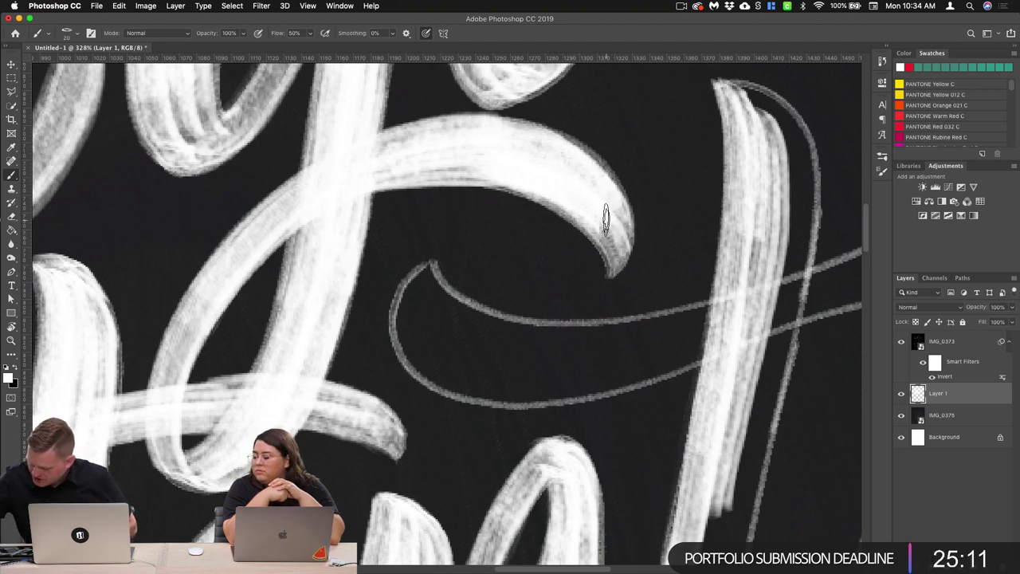
mouse_move(567, 138)
left_mouse_down()
mouse_move(600, 163)
mouse_move(614, 235)
left_mouse_up()
Step: Paint the rounded top and upper right side of the final t's stem out to the sketched outline
scroll(614, 236, "right", 10)
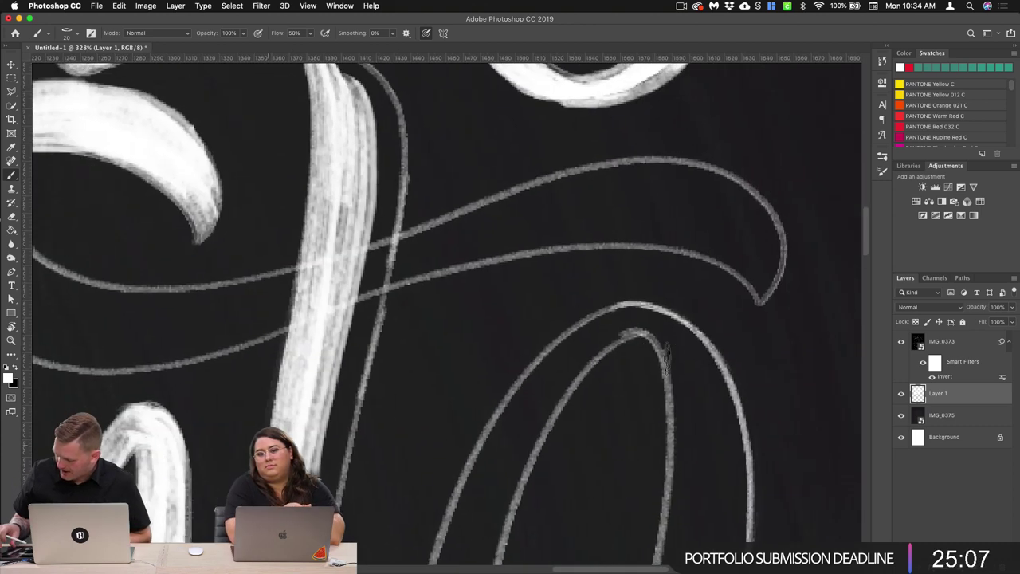
scroll(667, 359, "down", 2)
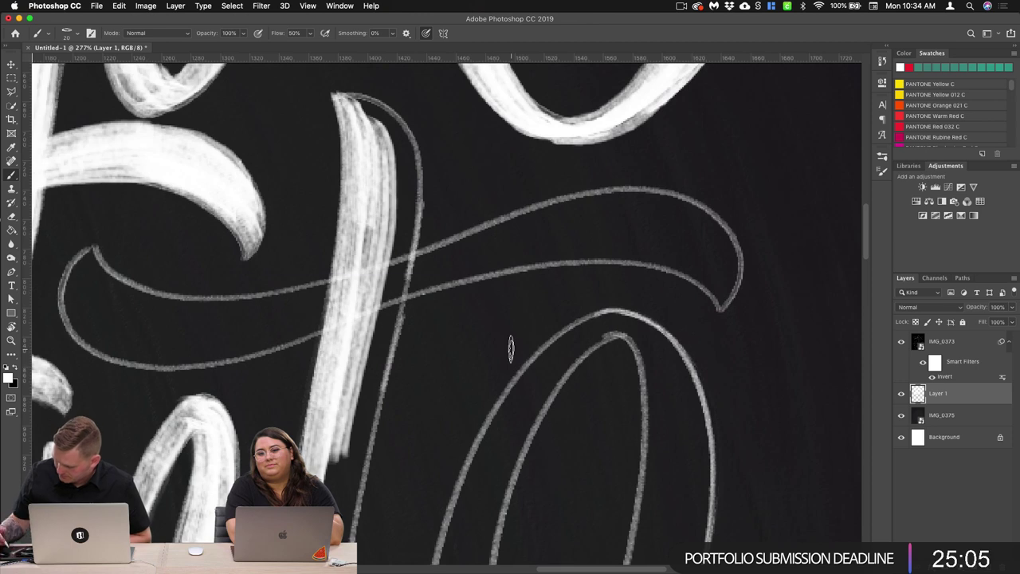
mouse_move(339, 99)
left_mouse_down()
mouse_move(391, 144)
mouse_move(395, 239)
left_mouse_up()
mouse_move(335, 99)
left_mouse_down()
mouse_move(375, 110)
mouse_move(408, 177)
mouse_move(389, 273)
mouse_move(391, 126)
mouse_move(373, 339)
mouse_move(403, 203)
mouse_move(374, 361)
left_mouse_up()
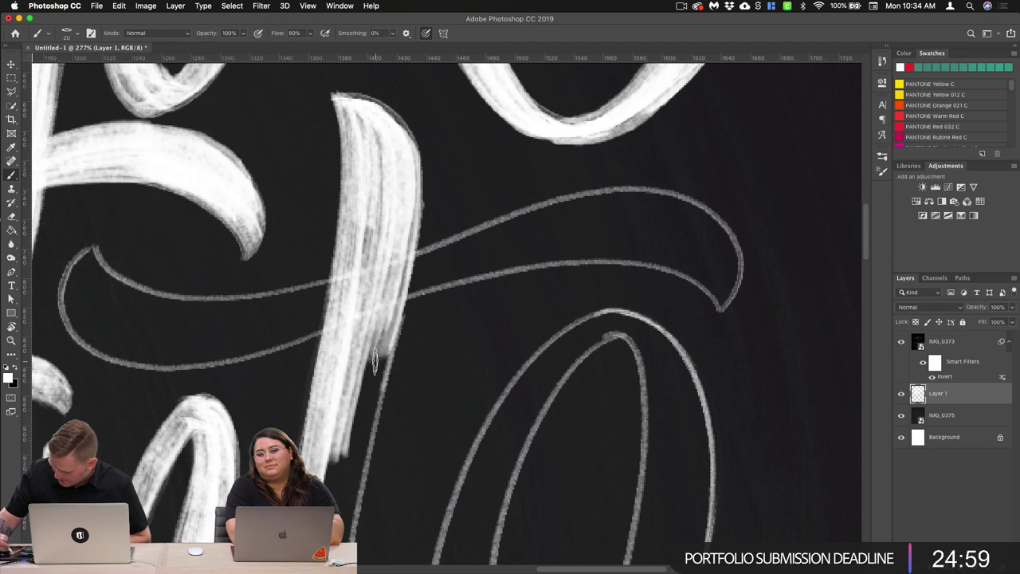
mouse_move(341, 98)
left_mouse_down()
mouse_move(402, 124)
mouse_move(399, 235)
left_mouse_up()
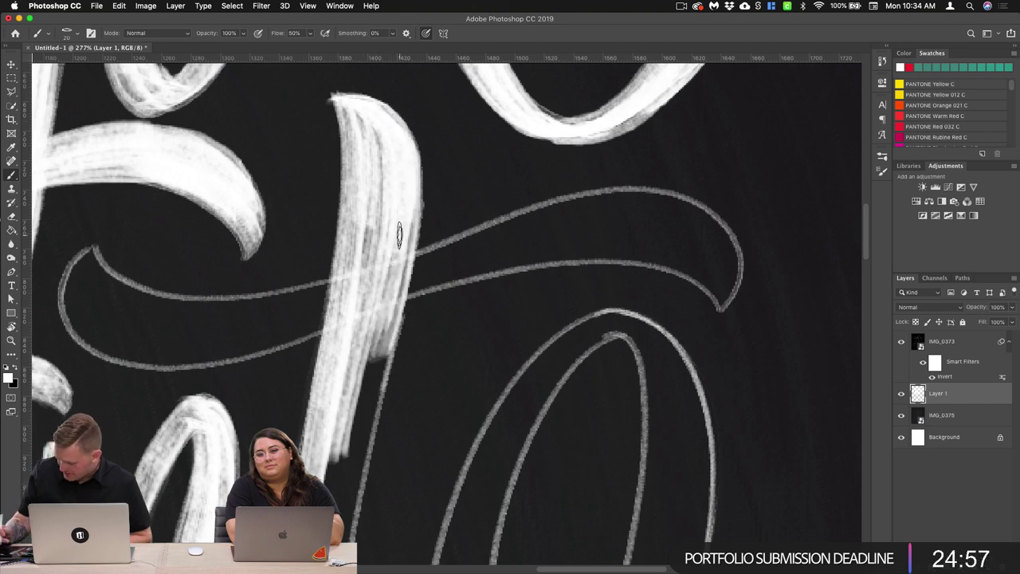
Step: Extend the right side of the final t's stem downward and fill its dark interior gaps with long overlapping strokes
scroll(399, 235, "down", 5)
mouse_move(451, 91)
left_mouse_down()
mouse_move(367, 351)
mouse_move(375, 379)
left_mouse_up()
left_click_drag(446, 76, 359, 431)
mouse_move(443, 147)
left_mouse_down()
mouse_move(375, 396)
mouse_move(367, 485)
left_mouse_up()
left_click_drag(422, 208, 363, 470)
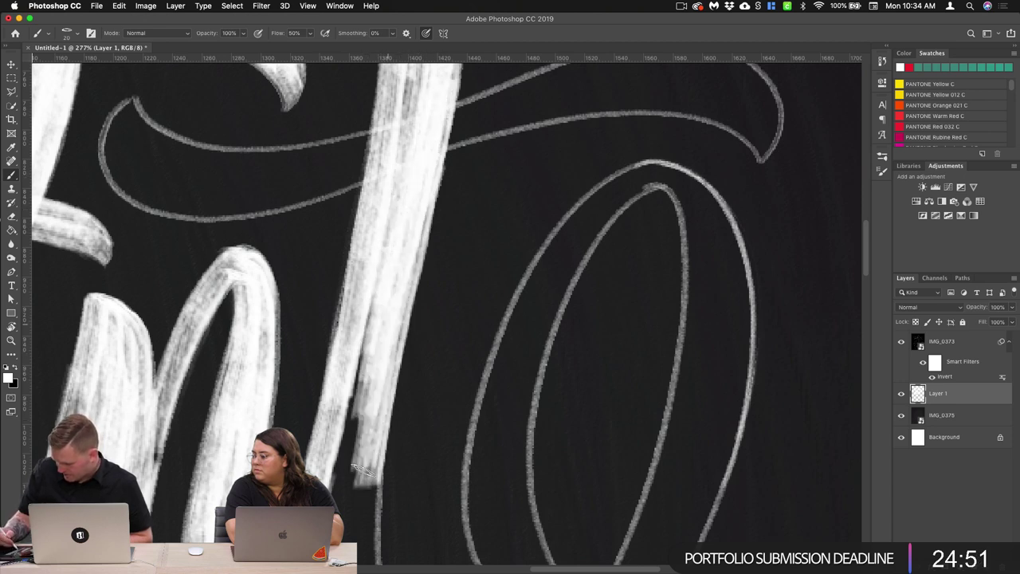
left_click_drag(392, 211, 338, 479)
left_click_drag(373, 185, 346, 415)
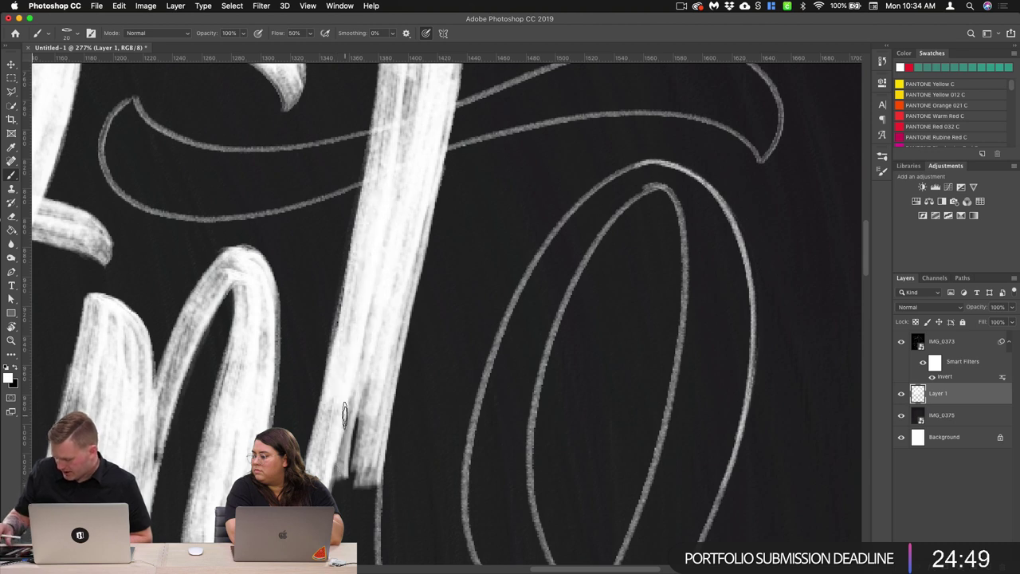
left_click_drag(558, 267, 556, 351)
left_click_drag(420, 116, 386, 323)
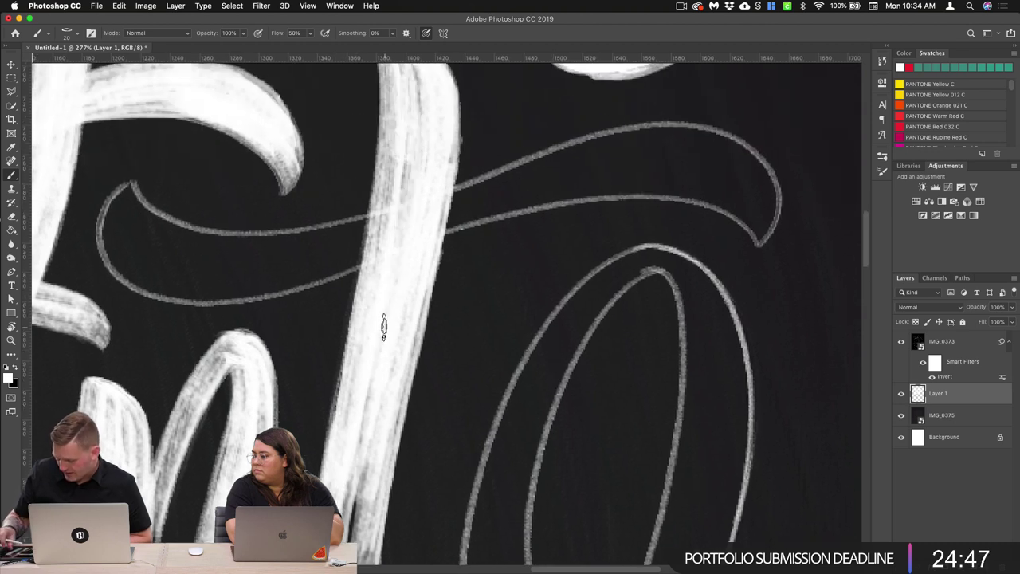
Step: Paint the lower end of the final t's stem past the n's exit stroke into the start of the swash curve
scroll(522, 290, "up", 8)
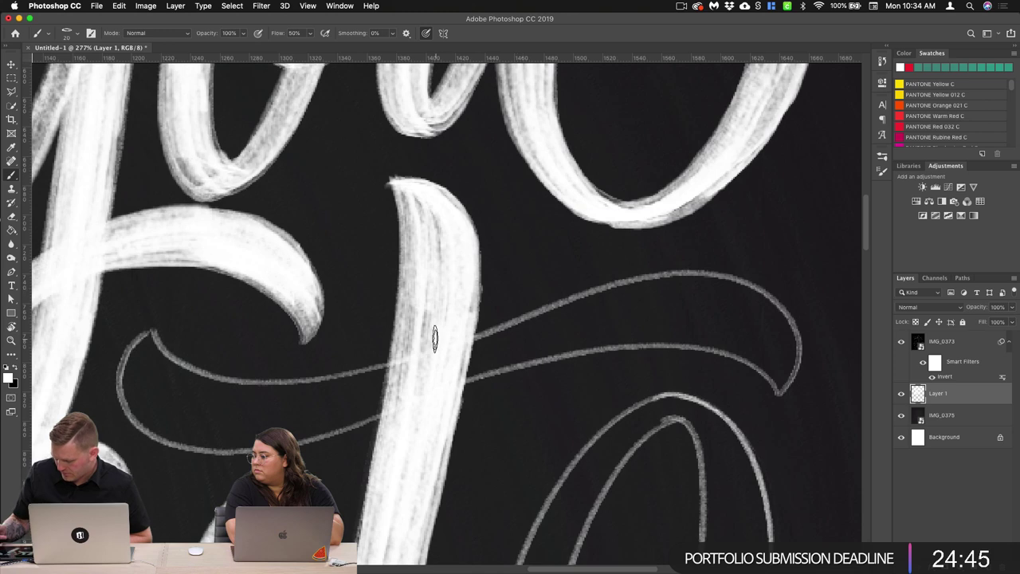
scroll(434, 338, "down", 10)
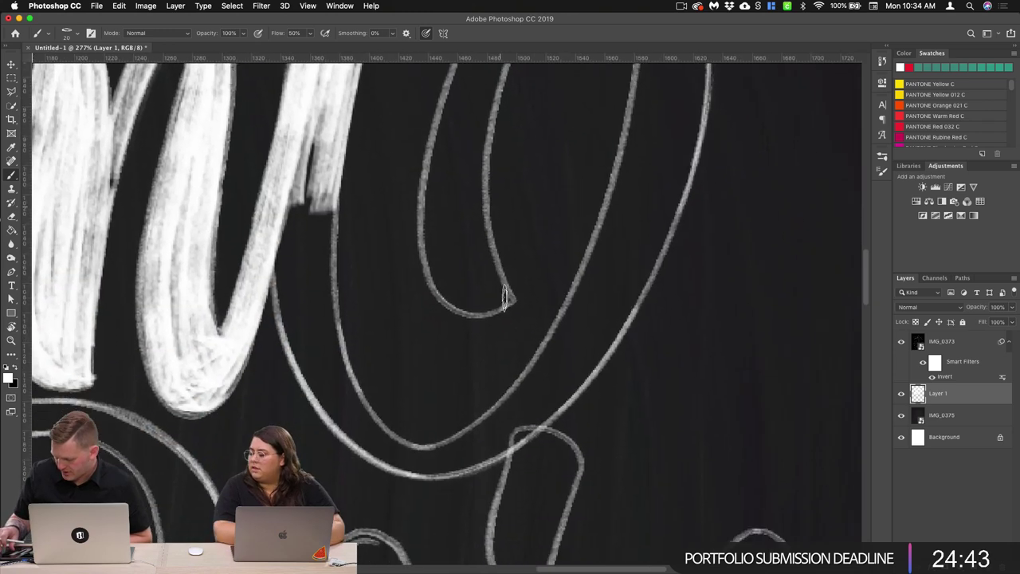
mouse_move(300, 103)
left_mouse_down()
mouse_move(312, 305)
mouse_move(297, 279)
left_mouse_up()
left_click_drag(284, 142, 290, 284)
left_click_drag(272, 166, 290, 298)
left_click_drag(271, 188, 293, 306)
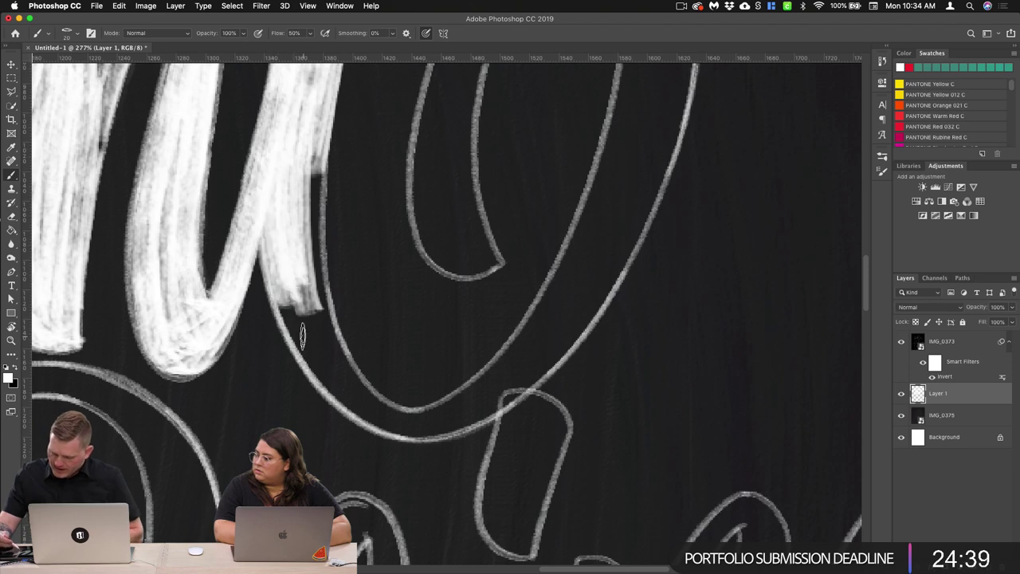
Step: Choose the Kyle's Letterers - Comics Rough 2 brush for filling the final t's large looping swash
scroll(594, 326, "down", 5)
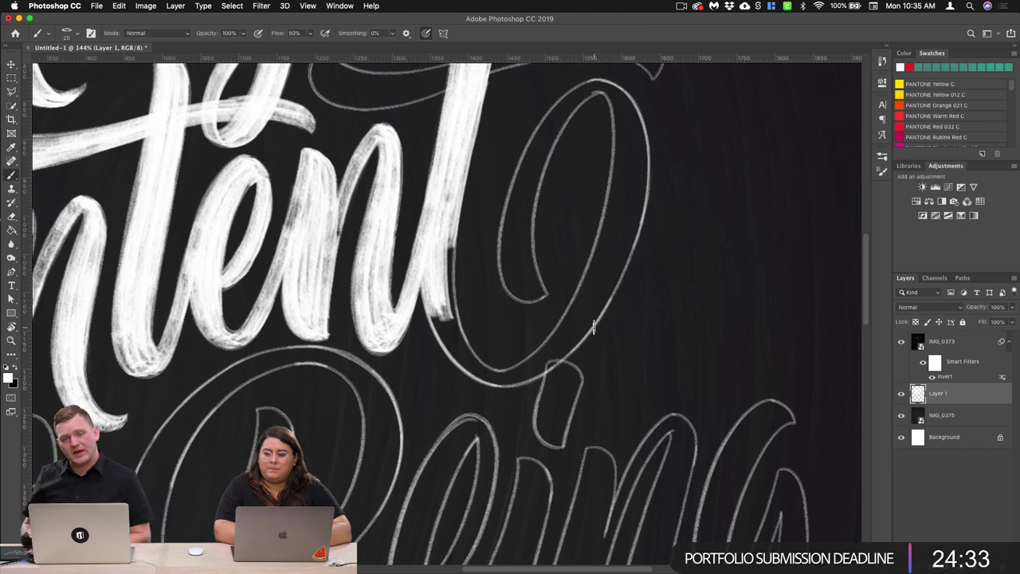
scroll(546, 310, "up", 3)
scroll(546, 310, "right", 3)
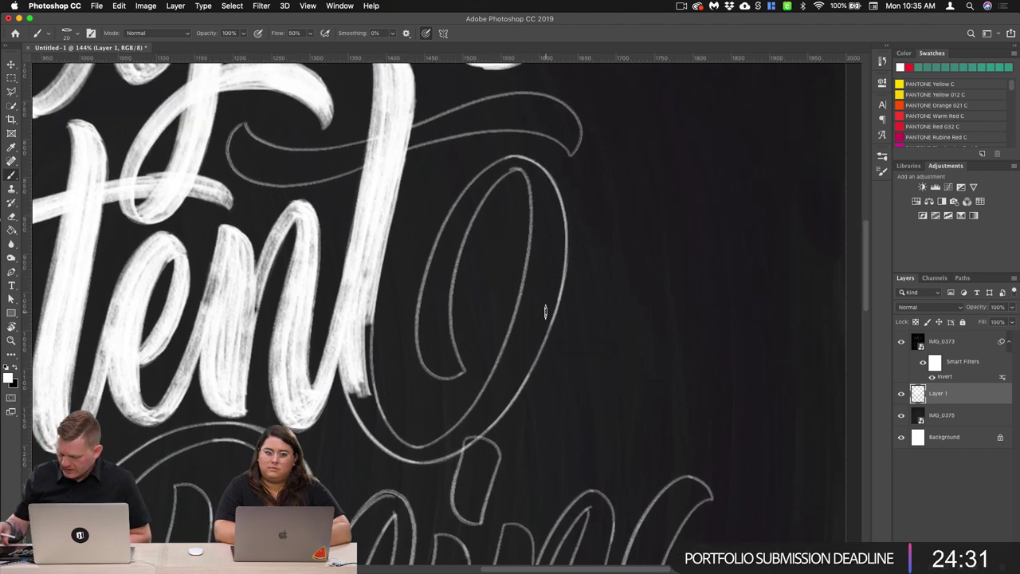
scroll(545, 311, "up", 3)
scroll(433, 401, "right", 2)
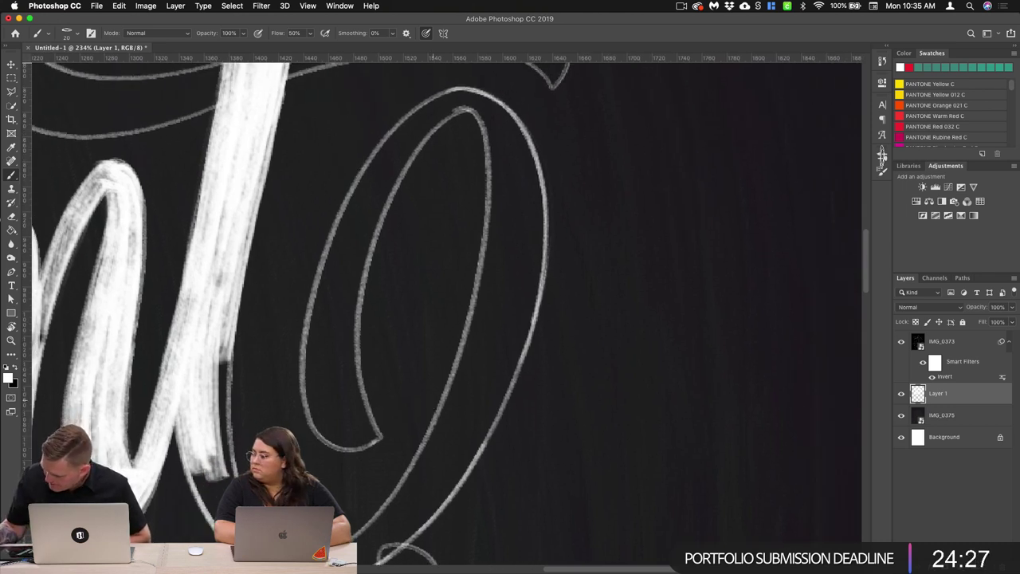
left_click(882, 156)
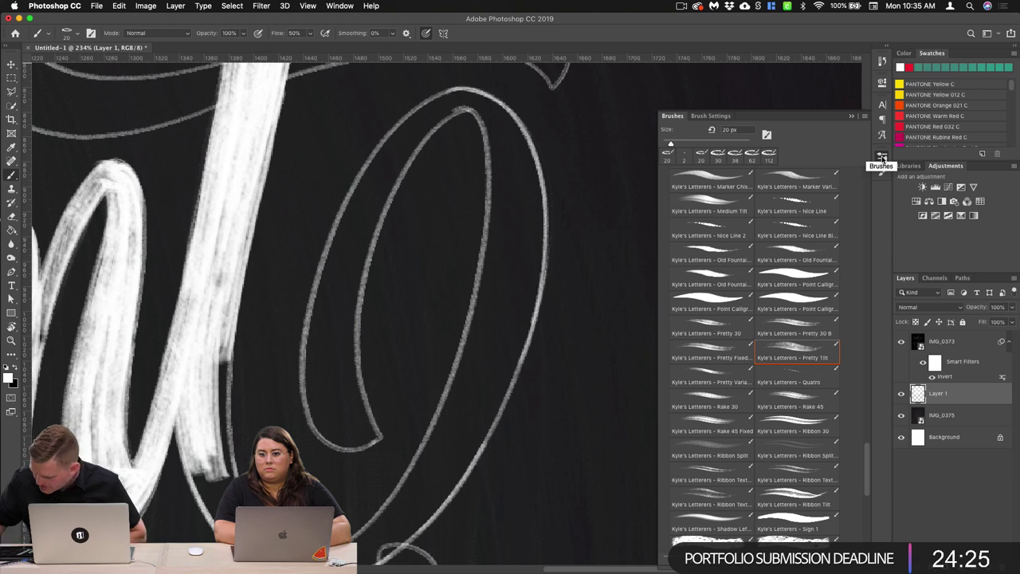
scroll(755, 358, "down", 5)
scroll(755, 351, "up", 10)
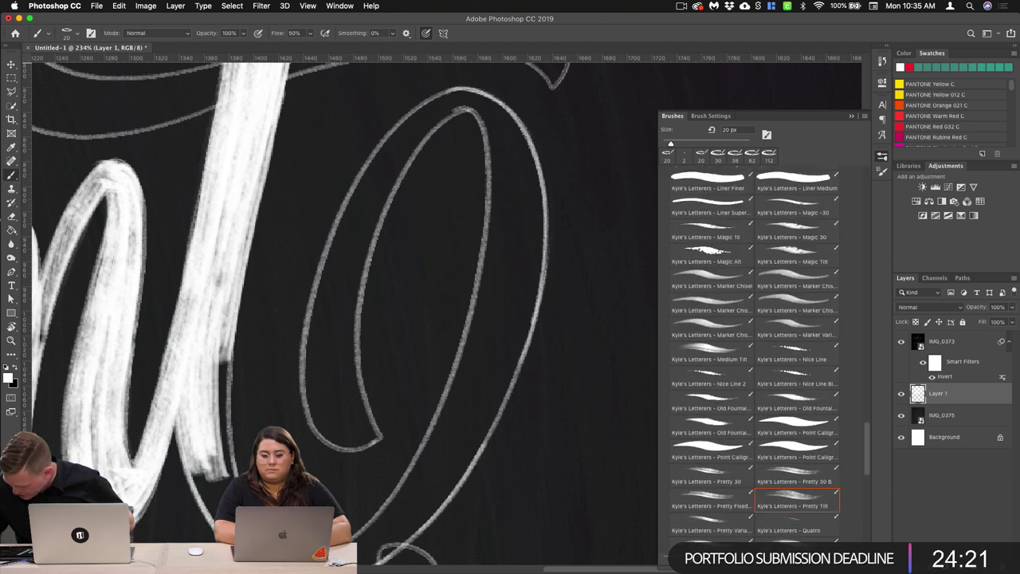
scroll(755, 351, "up", 10)
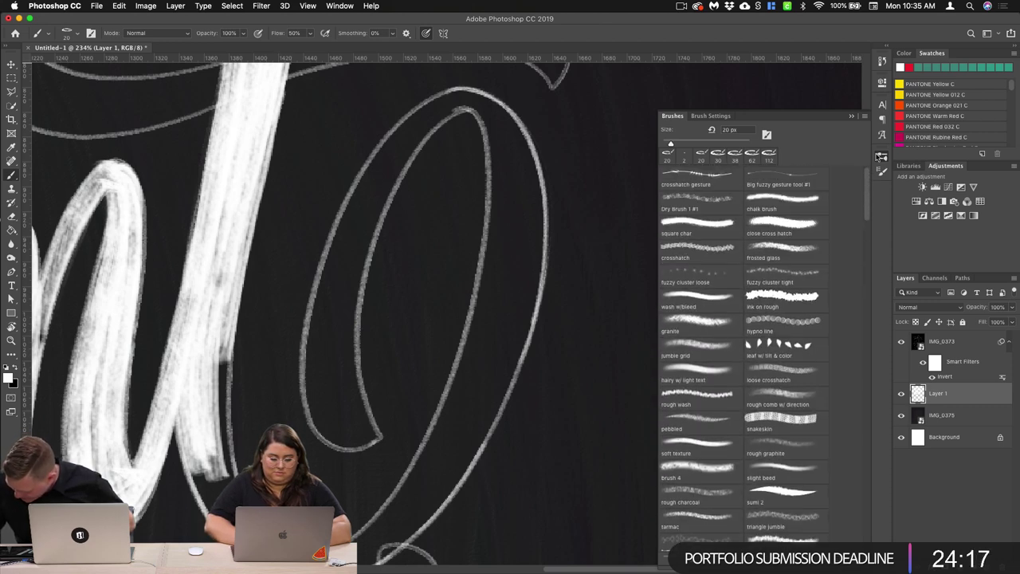
scroll(746, 351, "down", 10)
scroll(864, 251, "down", 8)
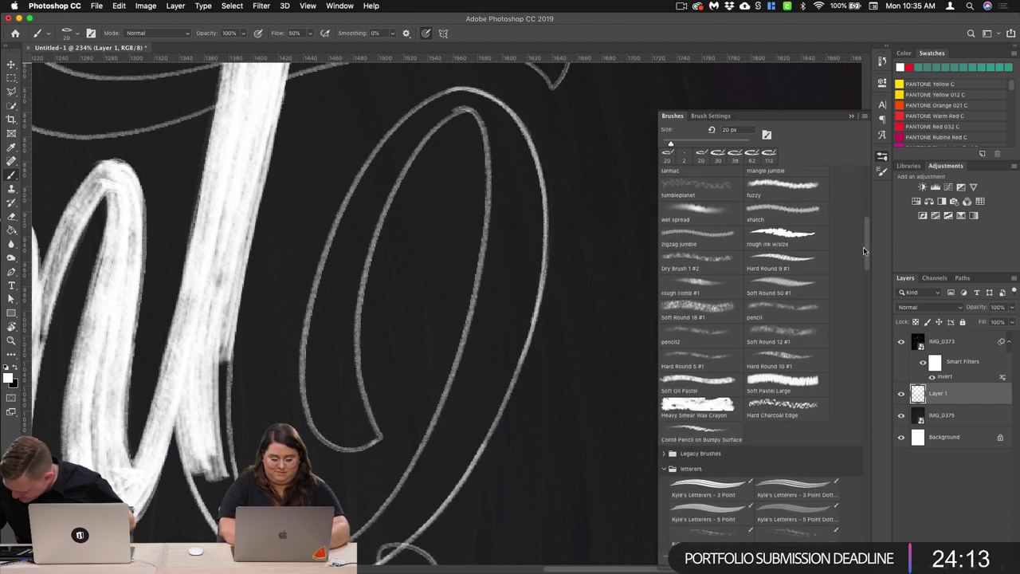
scroll(864, 251, "down", 14)
scroll(765, 359, "down", 19)
scroll(755, 357, "down", 18)
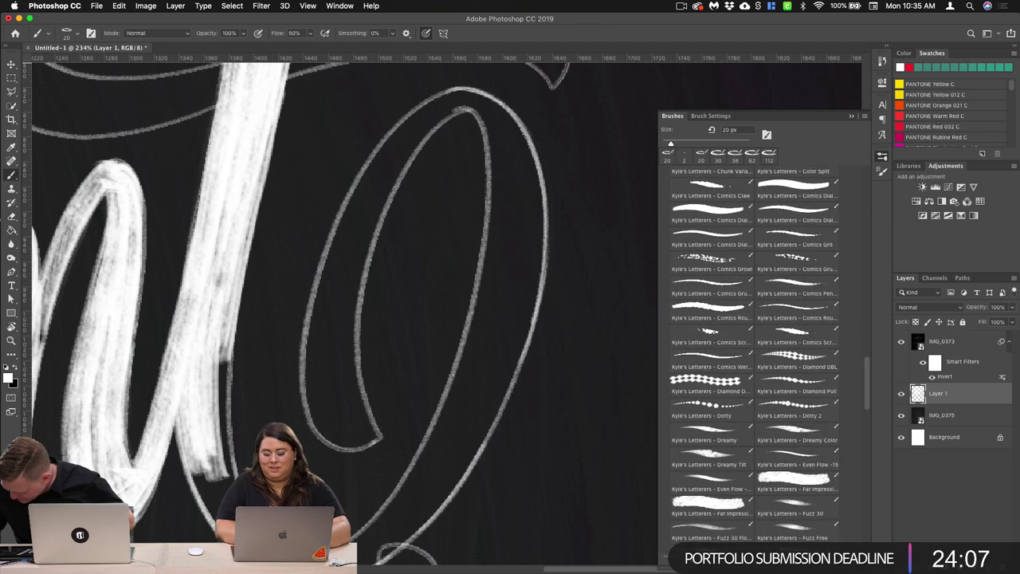
scroll(859, 385, "down", 1)
left_click(820, 307)
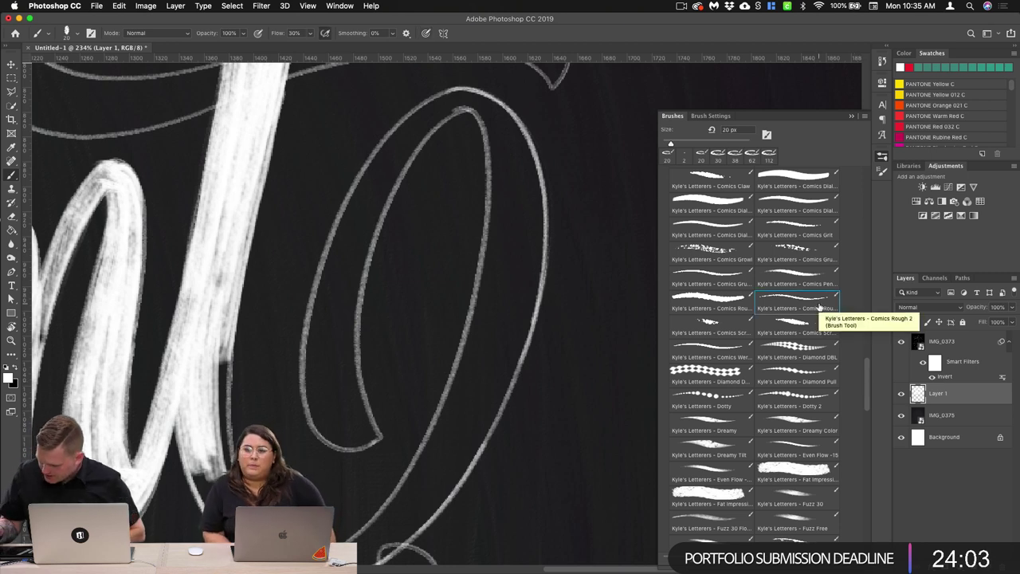
Step: Try a 20 px stroke down the upper left band of the swash loop and undo it
scroll(406, 296, "up", 5)
left_click_drag(367, 192, 307, 313)
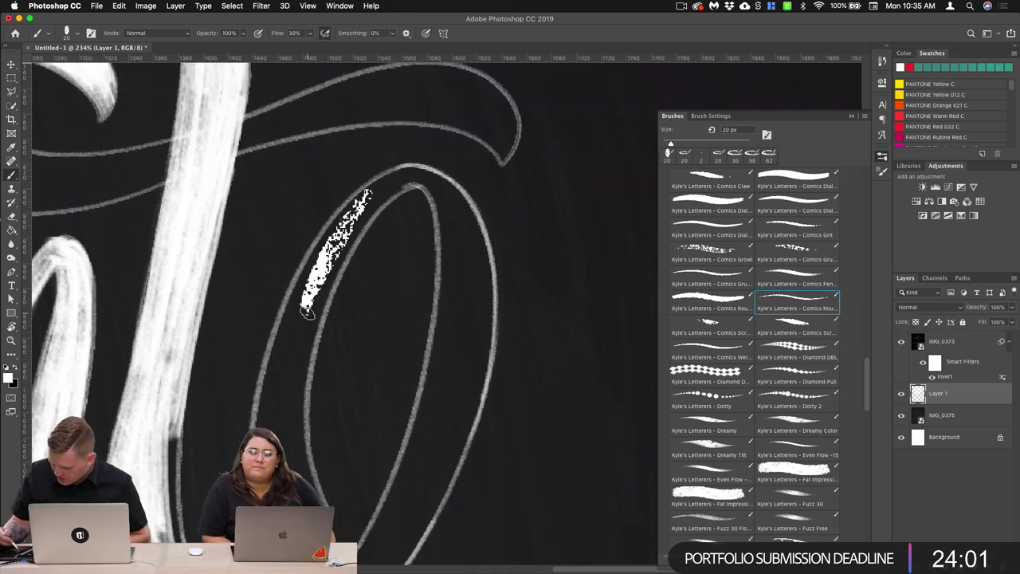
key("super+z")
Step: Reduce the brush size to 12 px and paint a long trial stroke down the left band of the swash loop
left_click(74, 34)
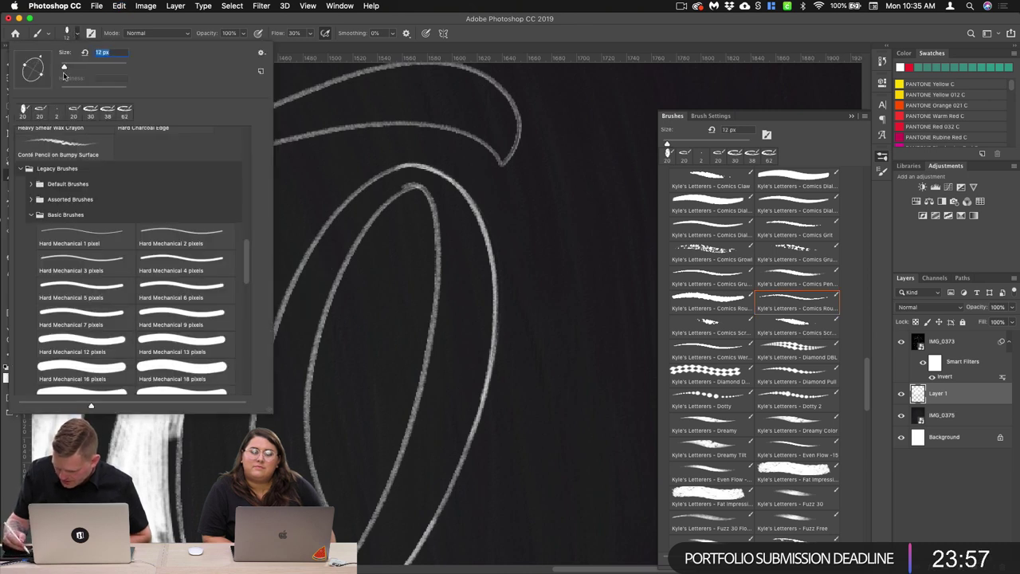
double_click(78, 31)
left_click(77, 33)
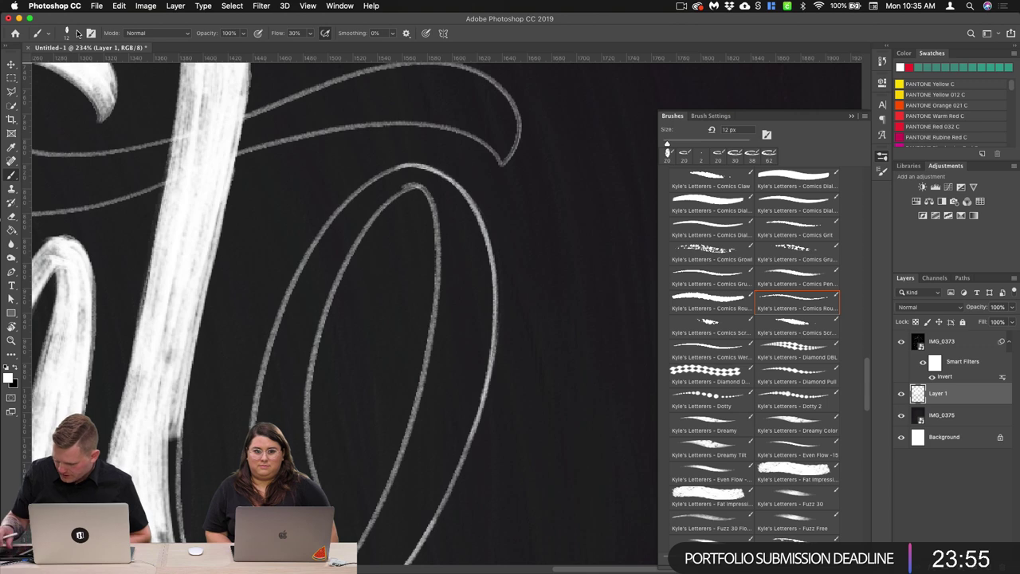
scroll(447, 333, "up", 3)
scroll(405, 315, "down", 6)
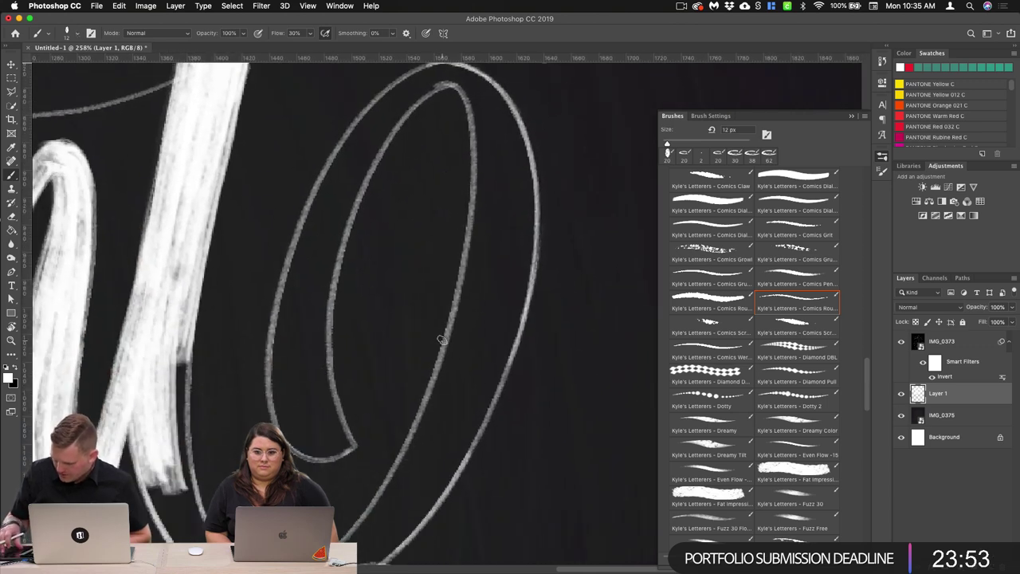
scroll(380, 277, "up", 2)
left_click_drag(371, 96, 296, 367)
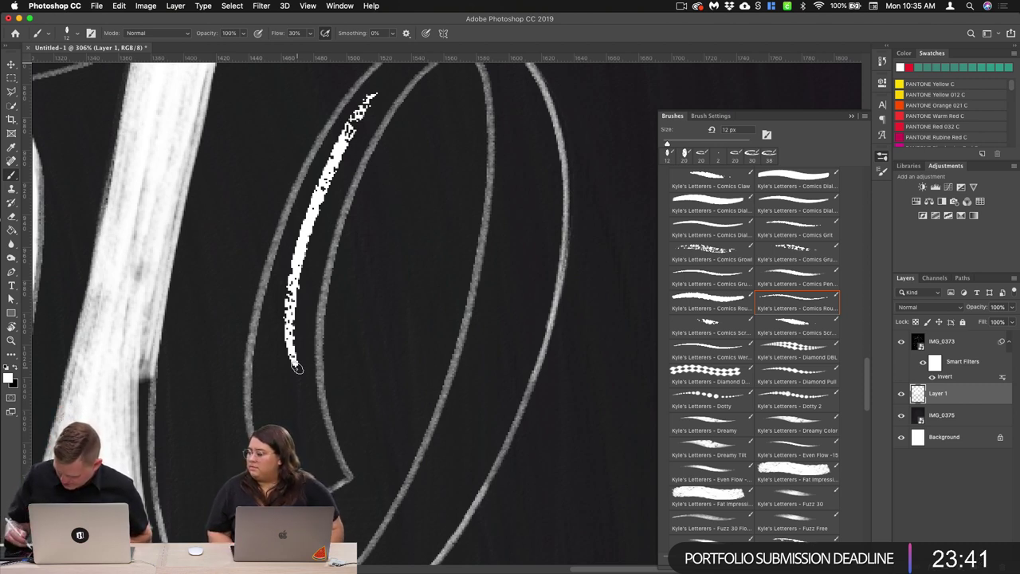
Step: Reduce the brush size to 9 px and extend the trial stroke toward the loop's top and down its left band
key("bracketleft")
key("bracketleft")
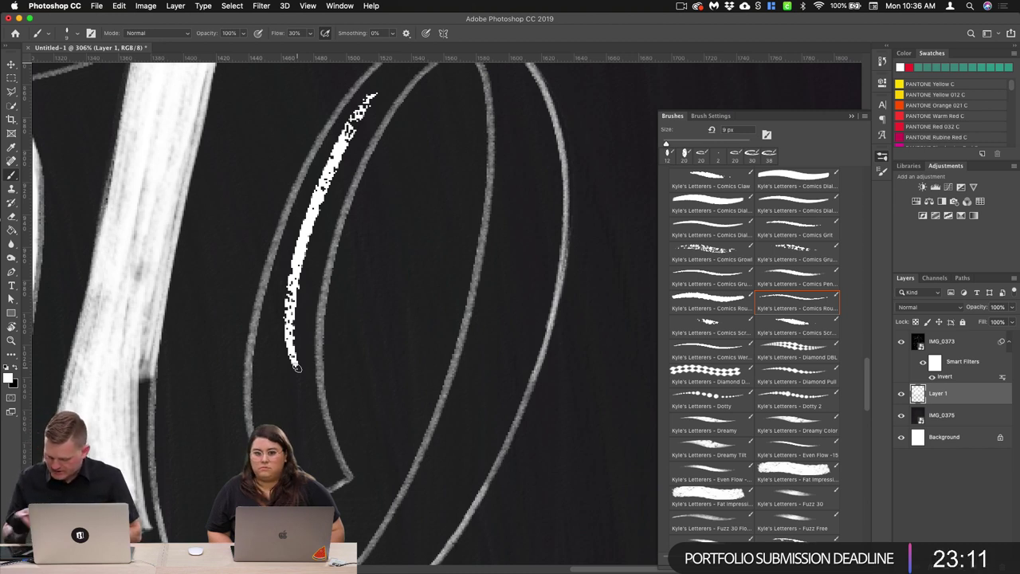
scroll(402, 332, "up", 2)
scroll(402, 332, "up", 1)
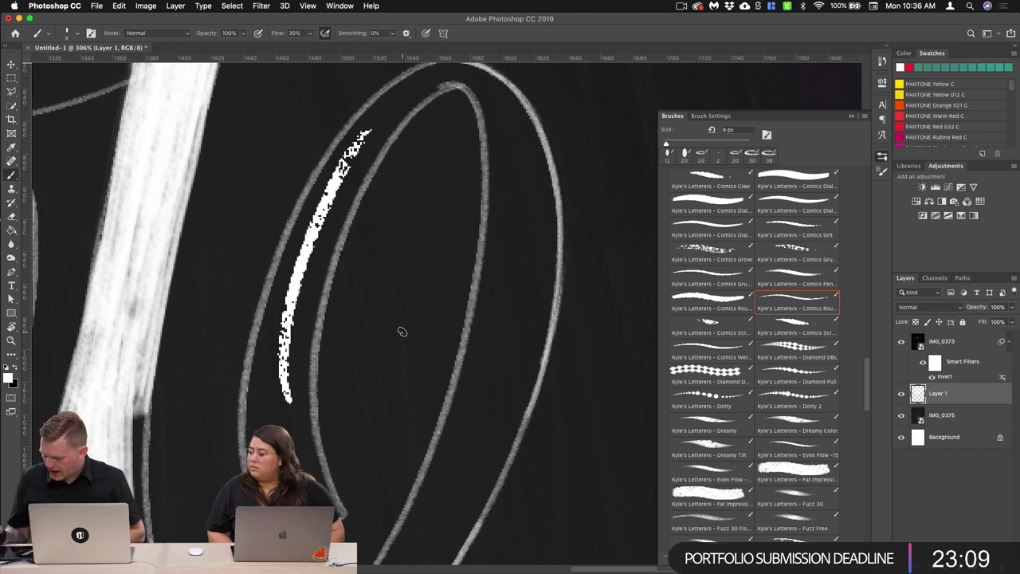
mouse_move(365, 134)
left_mouse_down()
mouse_move(381, 115)
mouse_move(314, 228)
mouse_move(283, 430)
mouse_move(278, 391)
left_mouse_up()
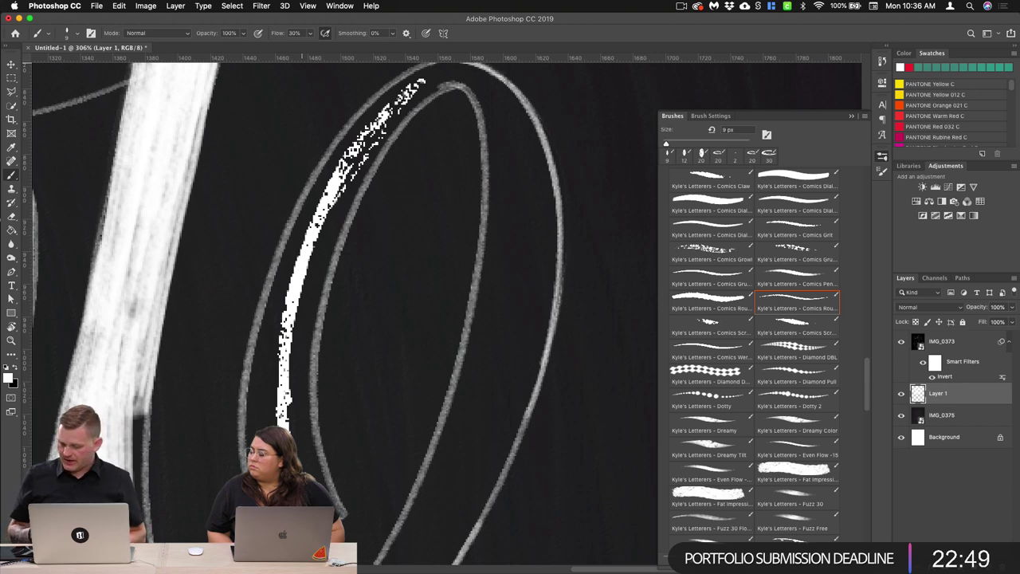
Step: Rotate the canvas view upside down, paint trial strokes along the outer edge of the swash's curled end, and undo the last one
key("r")
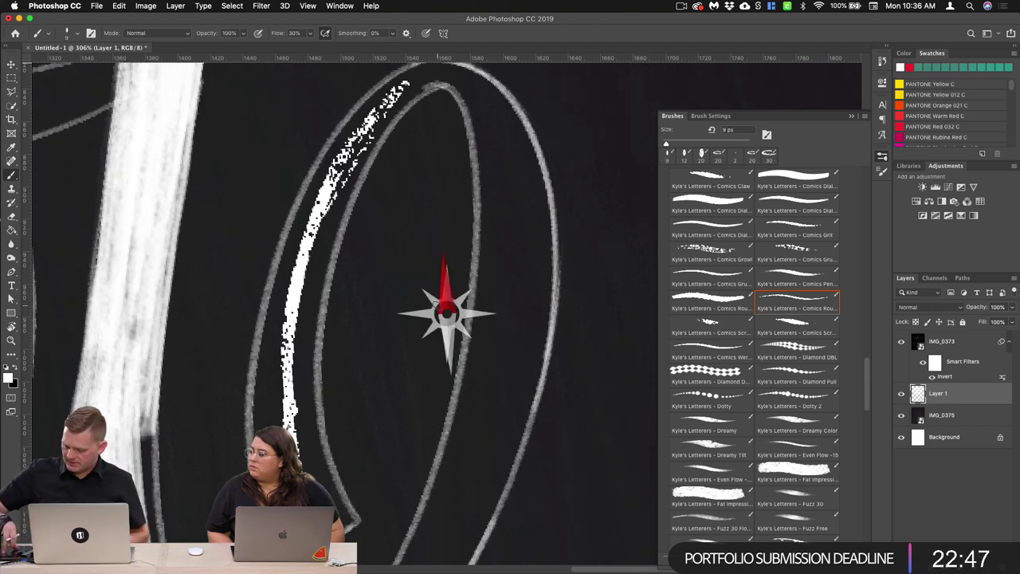
mouse_move(438, 306)
left_mouse_down()
mouse_move(398, 360)
mouse_move(425, 284)
mouse_move(433, 390)
mouse_move(421, 324)
mouse_move(463, 358)
mouse_move(473, 316)
mouse_move(394, 311)
left_mouse_up()
left_click_drag(347, 187, 351, 293)
left_click_drag(349, 247, 332, 372)
left_click_drag(351, 283, 341, 351)
left_click_drag(359, 222, 341, 355)
mouse_move(352, 182)
left_mouse_down()
mouse_move(352, 277)
mouse_move(333, 386)
left_mouse_up()
left_click_drag(356, 291, 329, 405)
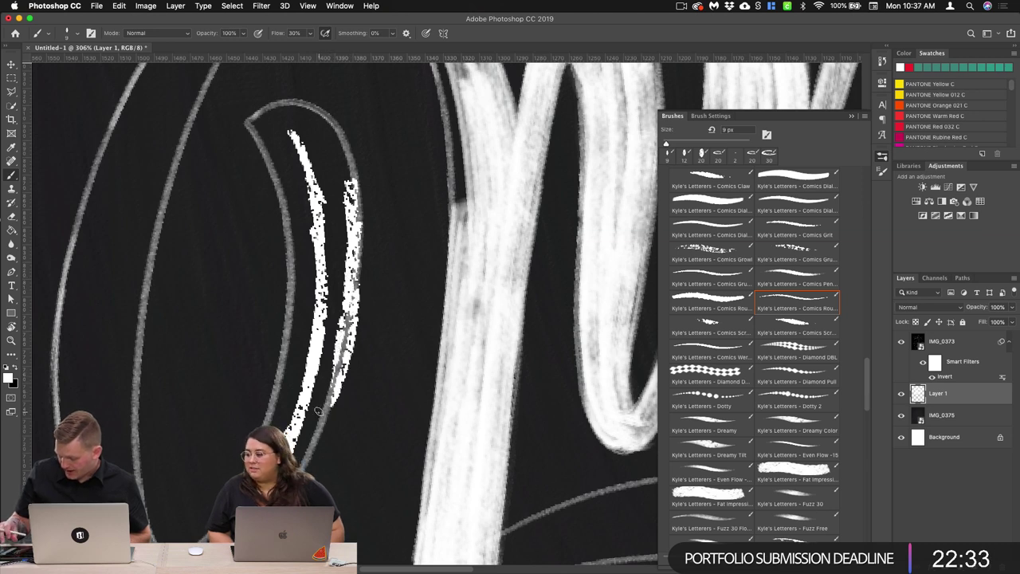
key("ctrl+z")
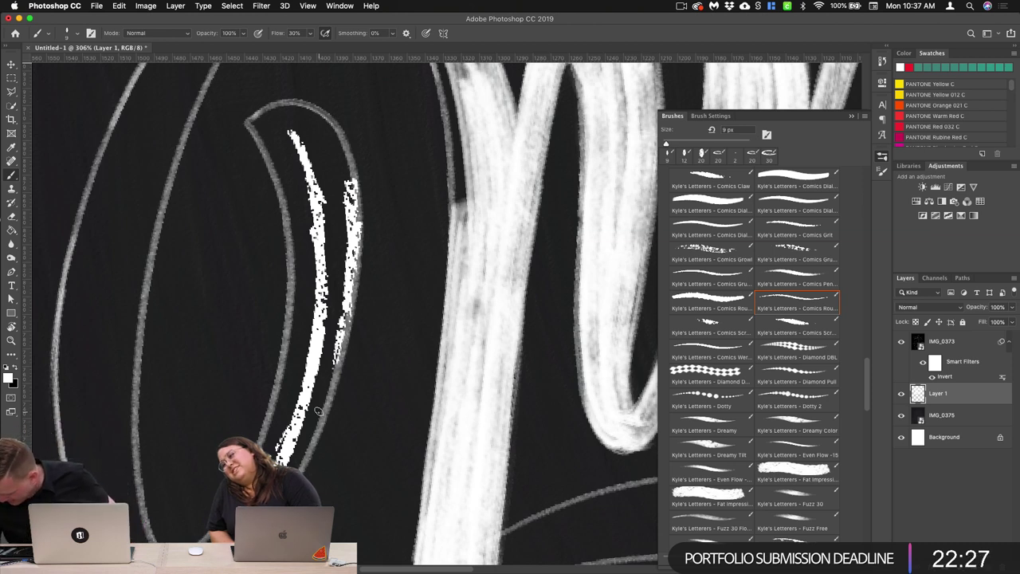
Step: Switch to the Kyle's Letterers - Tech Pen Super Fine brush and try 4 px strokes along the swash end's outer edge
scroll(753, 359, "down", 15)
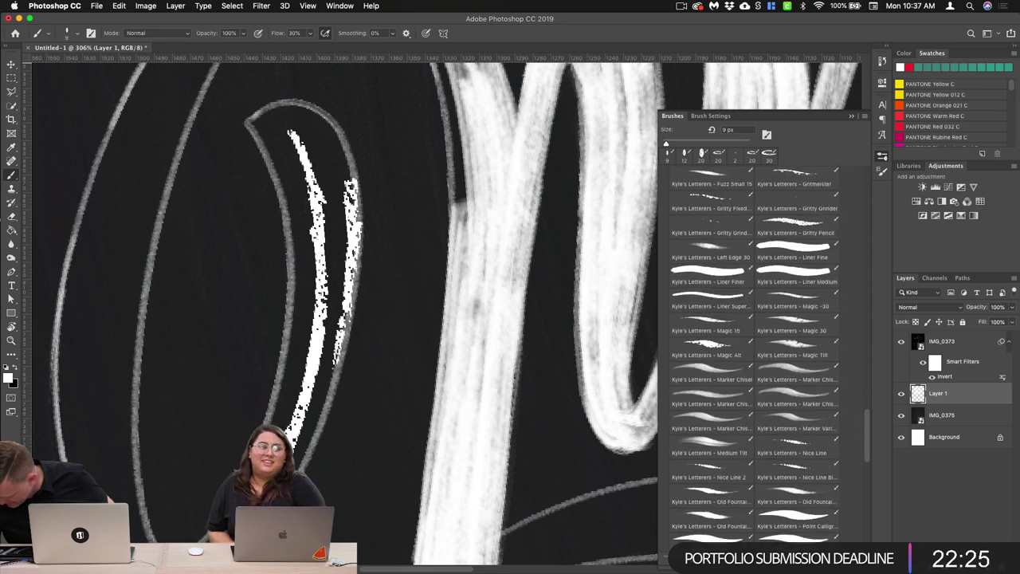
scroll(753, 359, "down", 10)
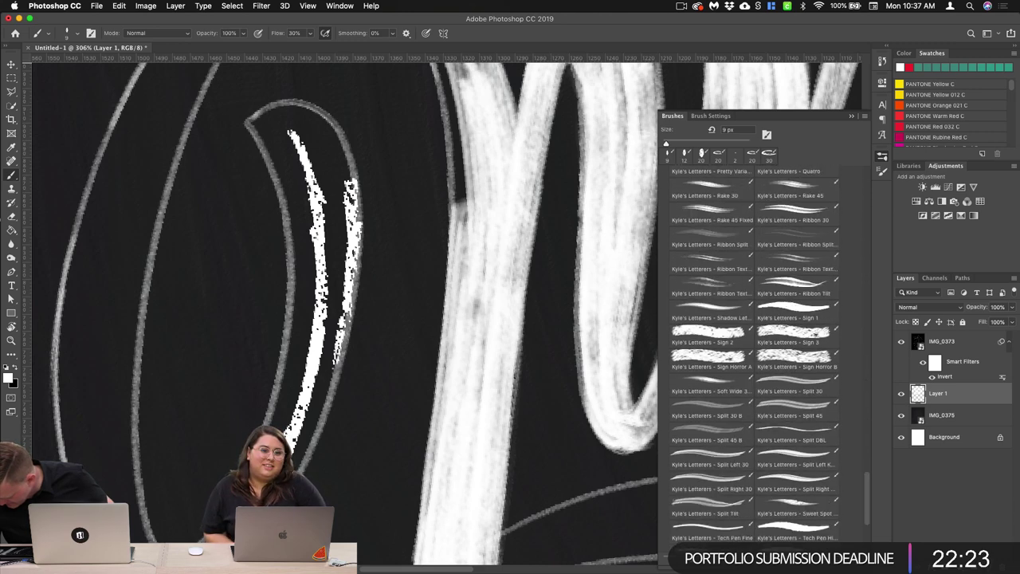
scroll(753, 359, "down", 4)
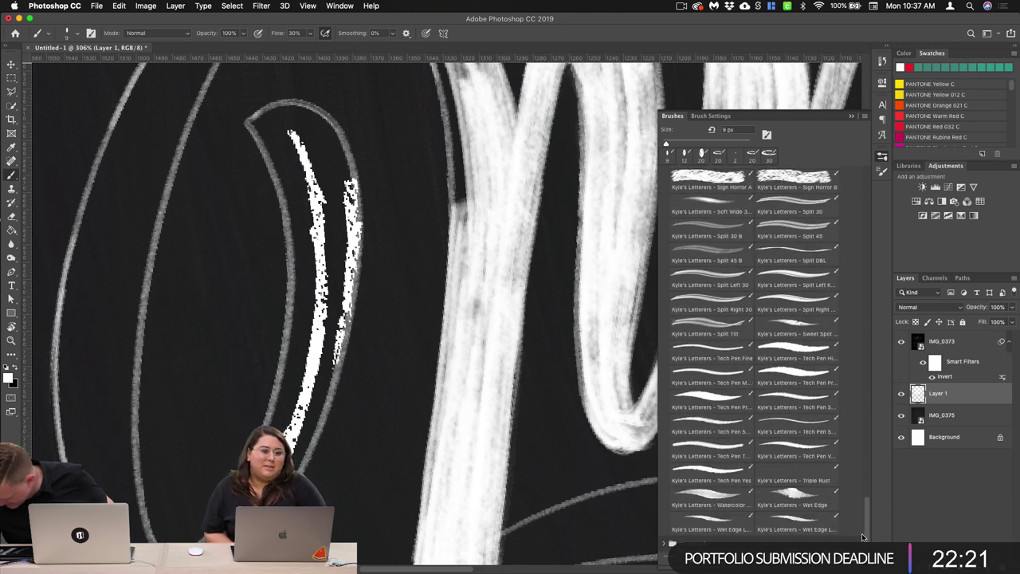
left_click(814, 431)
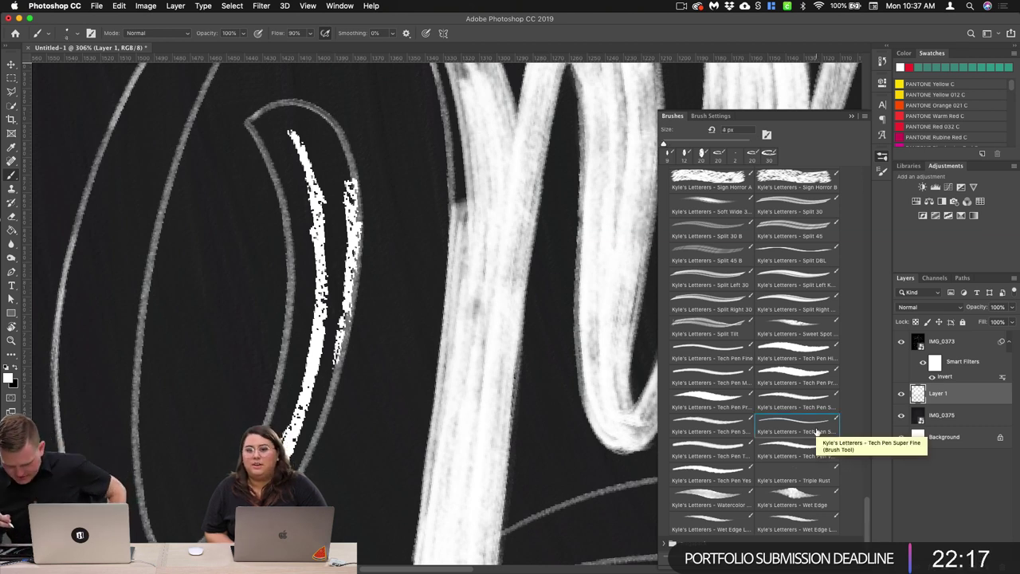
left_click_drag(345, 236, 322, 407)
left_click_drag(341, 346, 305, 458)
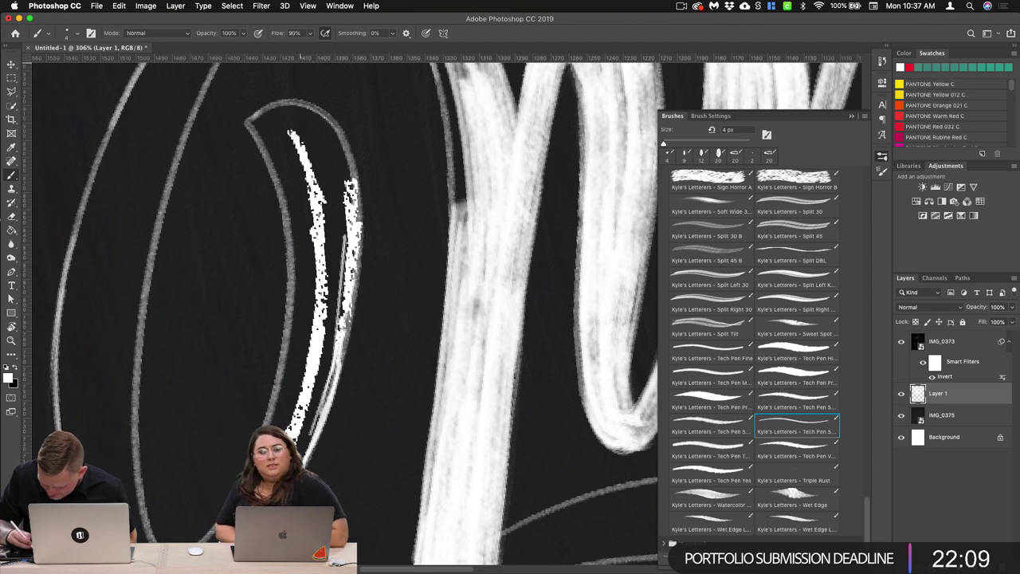
Step: Erase all trial strokes from the swash's curled end with the Eraser enlarged to 35 px
left_click(12, 217)
mouse_move(324, 318)
left_mouse_down()
mouse_move(297, 135)
mouse_move(309, 201)
left_mouse_up()
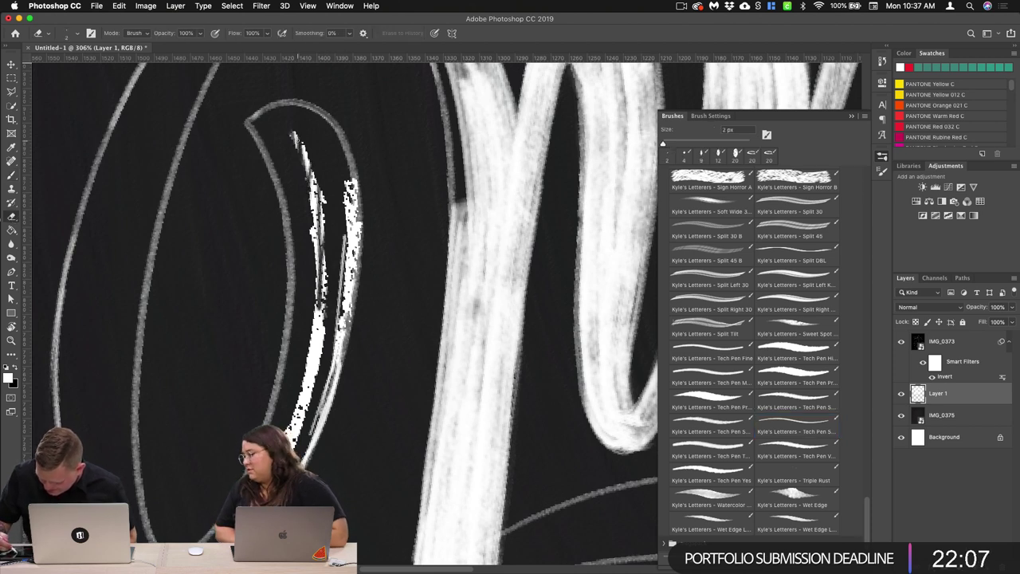
left_click(76, 36)
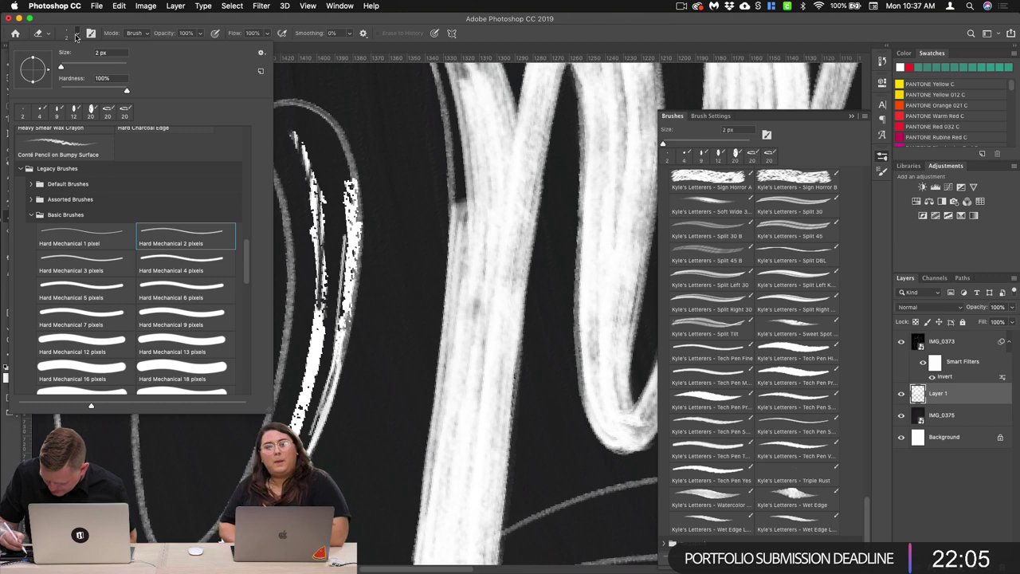
left_click_drag(61, 67, 72, 67)
left_click(78, 33)
mouse_move(351, 181)
left_mouse_down()
mouse_move(335, 327)
mouse_move(299, 140)
mouse_move(311, 383)
left_mouse_up()
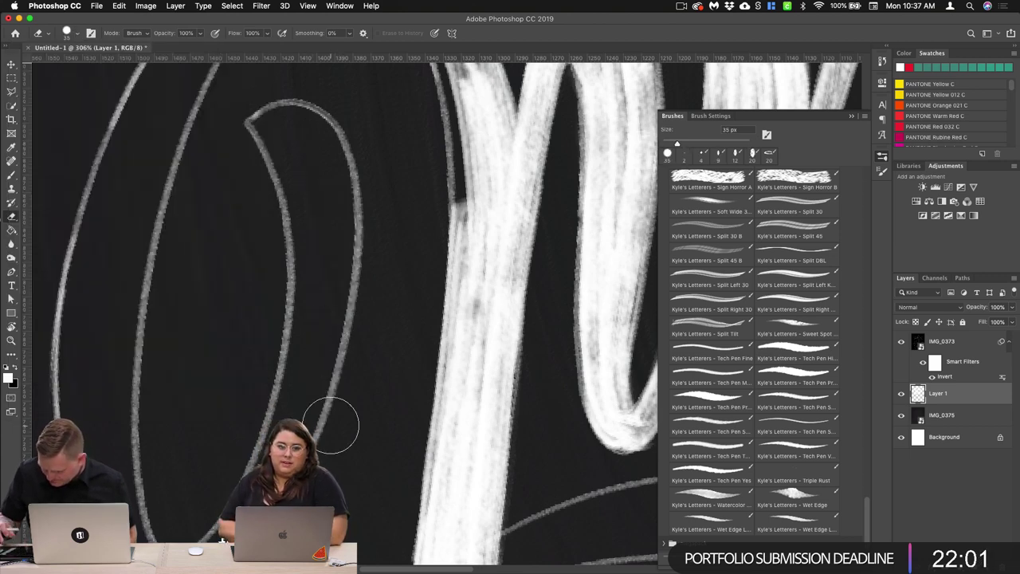
left_click_drag(335, 424, 468, 246)
left_click_drag(389, 326, 351, 375)
Step: Paint overlapping 4 px Tech Pen strokes along the middle of the swash's curled end, starting near its rounded tip
scroll(550, 287, "right", 5)
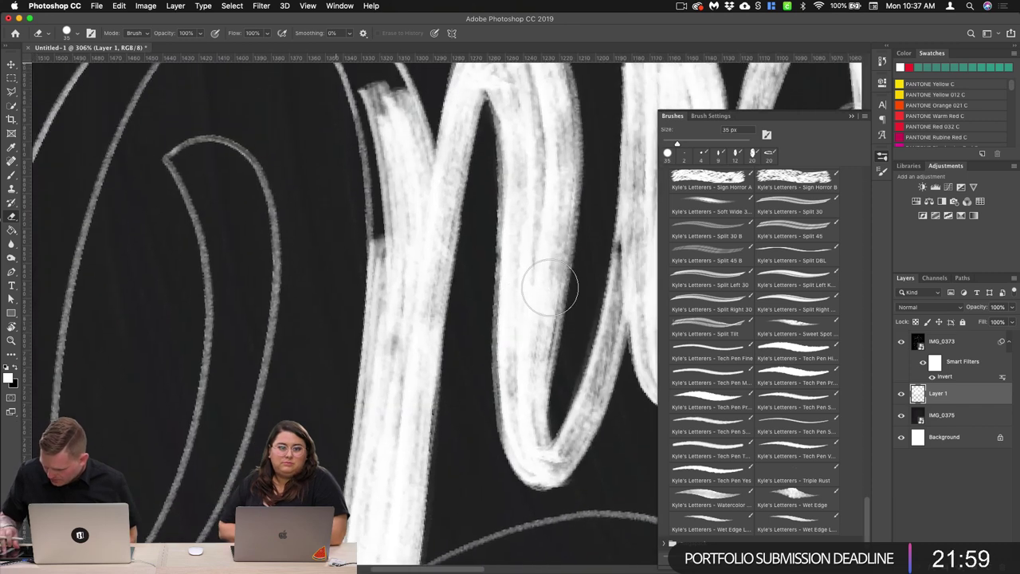
scroll(377, 338, "left", 3)
scroll(446, 314, "right", 1)
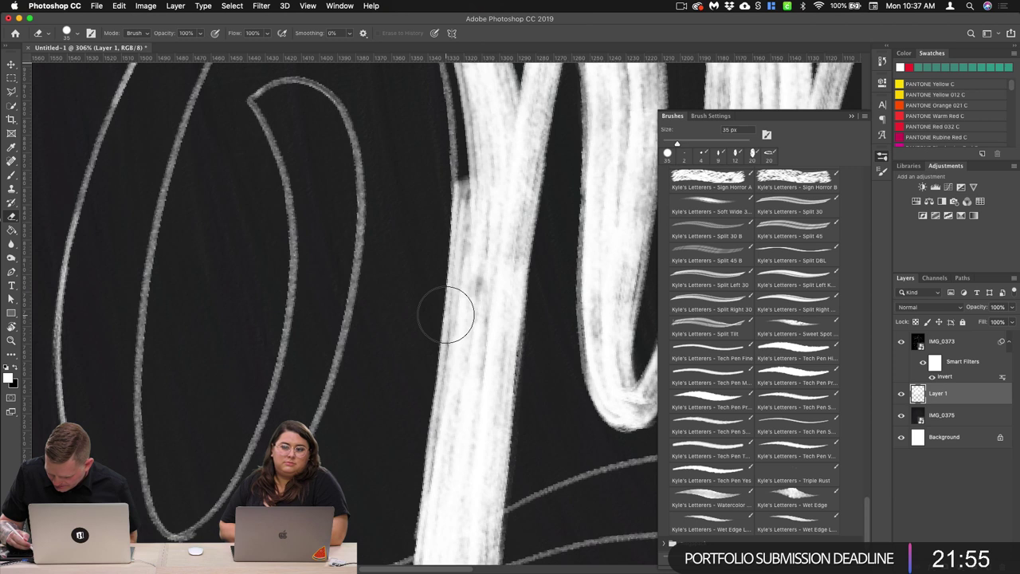
key("b")
mouse_move(293, 120)
left_mouse_down()
mouse_move(304, 323)
mouse_move(306, 137)
mouse_move(312, 350)
mouse_move(296, 398)
mouse_move(319, 193)
mouse_move(311, 151)
mouse_move(319, 219)
mouse_move(326, 150)
left_mouse_up()
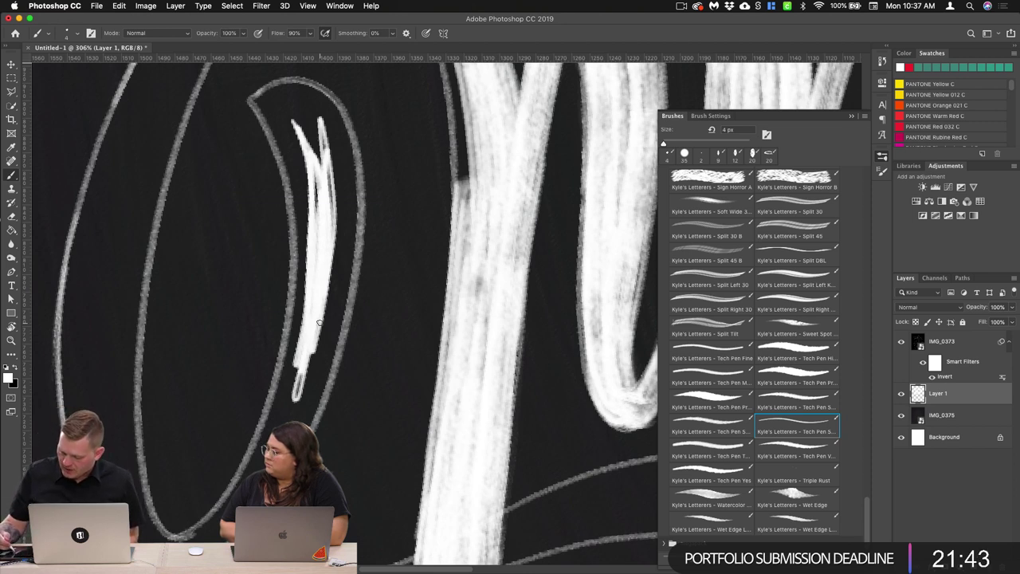
Step: Paint overlapping fine strokes along the outer edge of the swash's curled end, following the sketched outline away from the tip
left_click_drag(355, 201, 348, 263)
left_click_drag(355, 183, 346, 293)
left_click_drag(358, 206, 344, 311)
left_click_drag(357, 215, 335, 332)
left_click_drag(353, 254, 333, 361)
left_click_drag(352, 271, 328, 372)
left_click_drag(350, 294, 317, 412)
left_click_drag(343, 343, 308, 426)
left_click_drag(327, 372, 309, 428)
left_click_drag(325, 389, 300, 444)
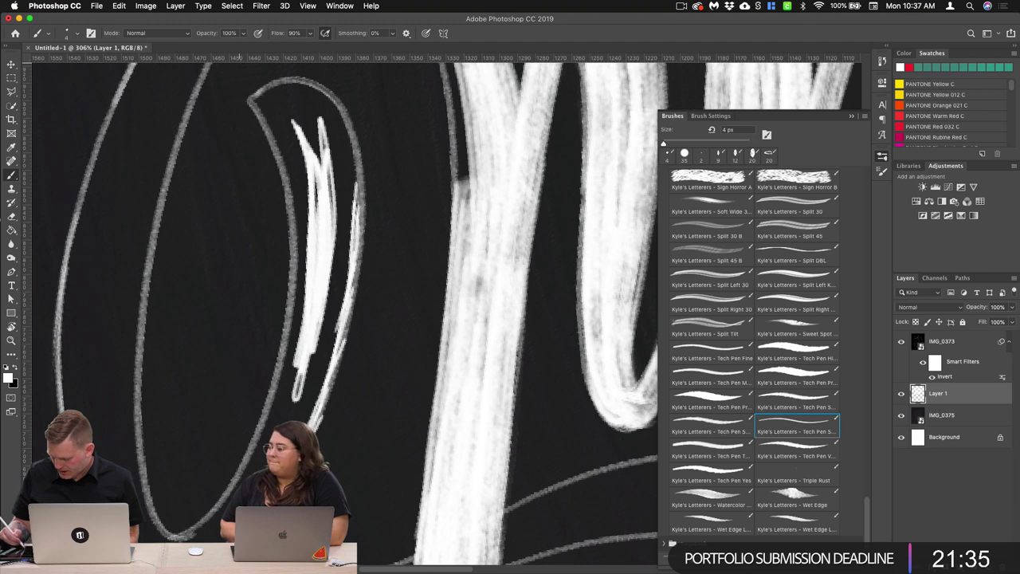
Step: Extend the outer-edge strokes back toward the rounded tip of the swash's end and thicken them along the curve
left_click_drag(342, 122, 359, 192)
mouse_move(351, 140)
left_mouse_down()
mouse_move(360, 222)
mouse_move(350, 290)
left_mouse_up()
left_click_drag(359, 231, 347, 319)
left_click_drag(359, 268, 335, 362)
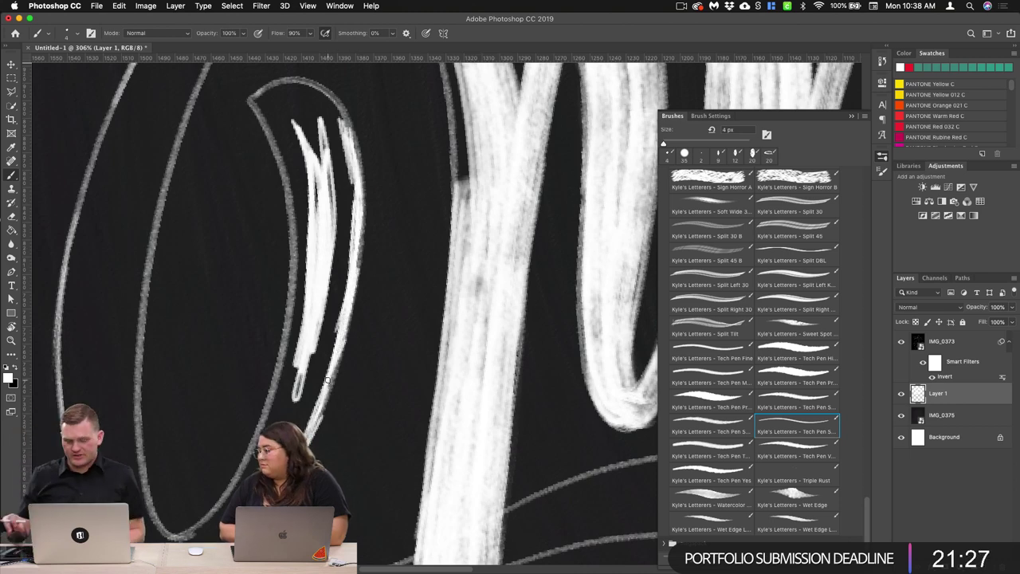
key("super+plus")
scroll(321, 381, "up", 2)
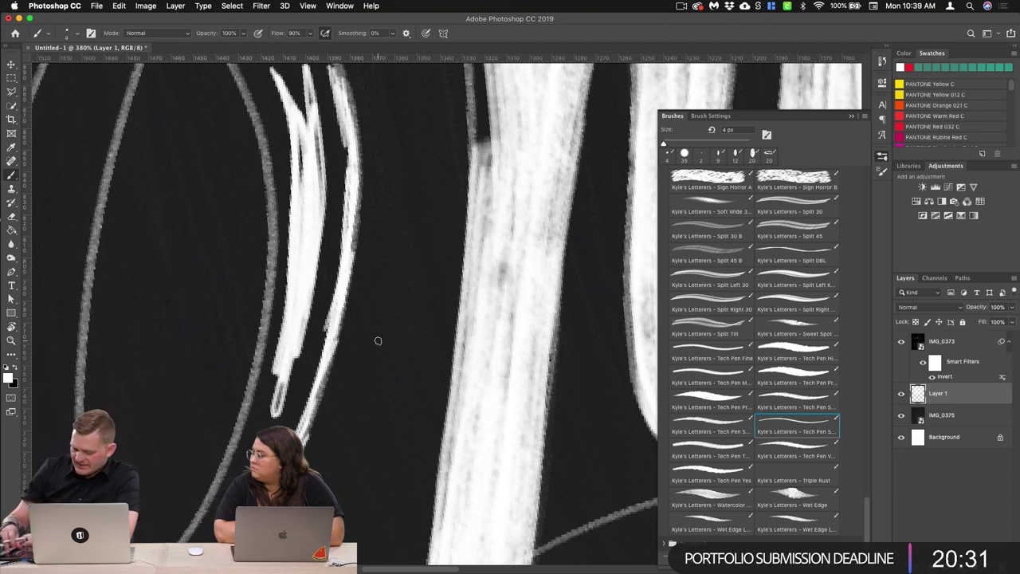
scroll(383, 335, "up", 3)
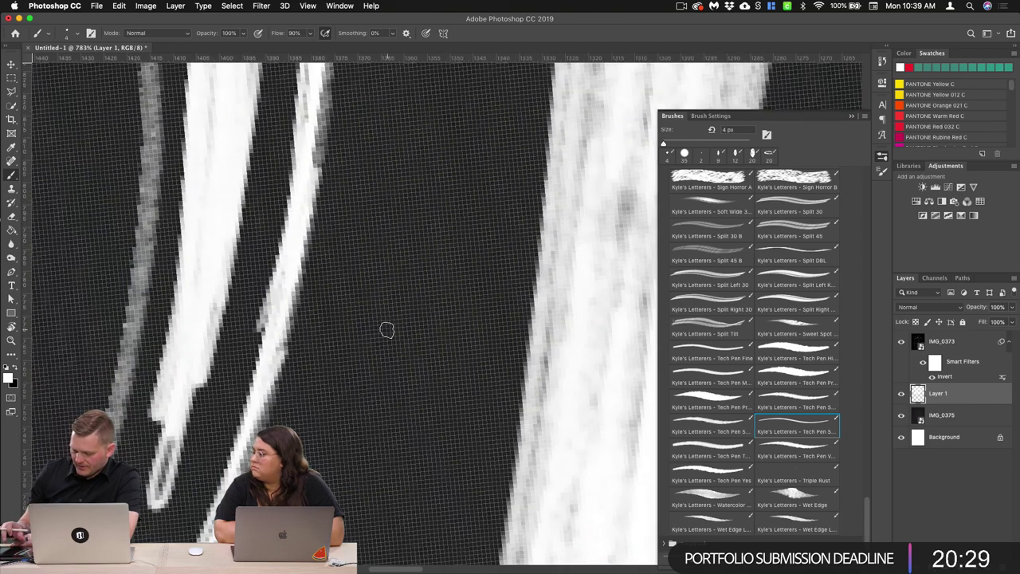
Step: Hide the IMG_0373 sketch layer, smooth the lower outer-edge stroke of the swash's curled end, and show the sketch again
scroll(398, 351, "down", 2)
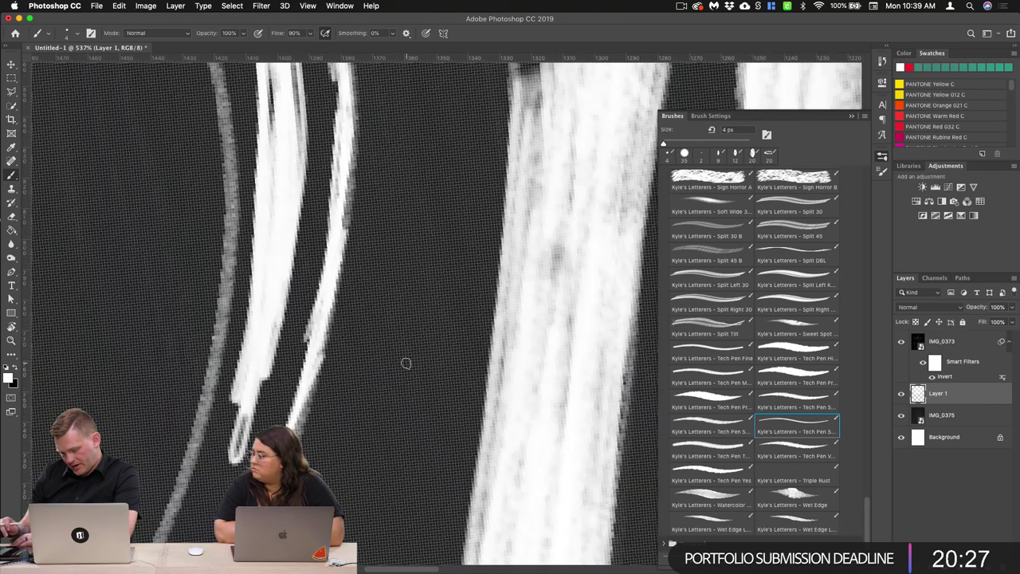
scroll(403, 360, "down", 3)
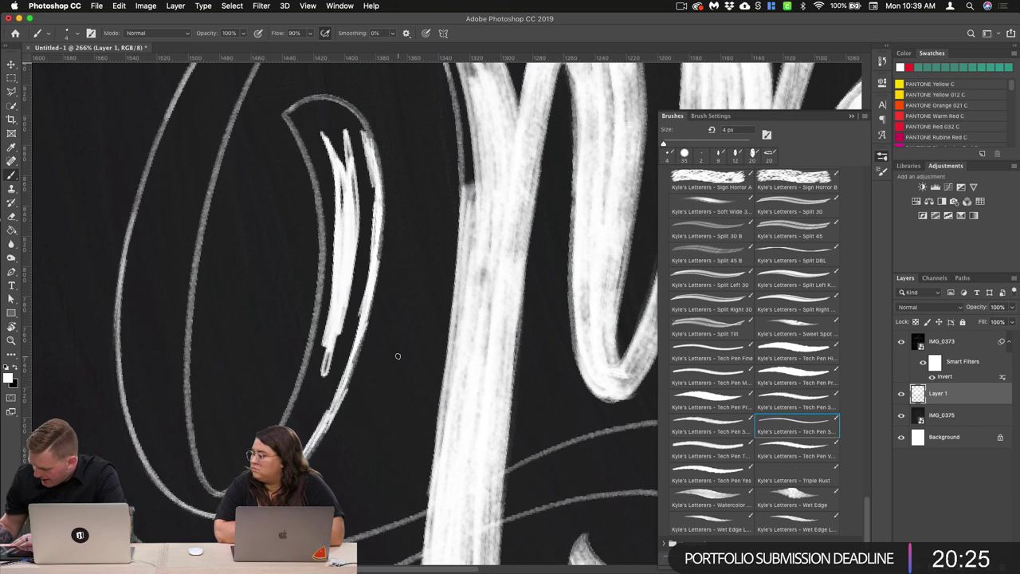
left_click(902, 342)
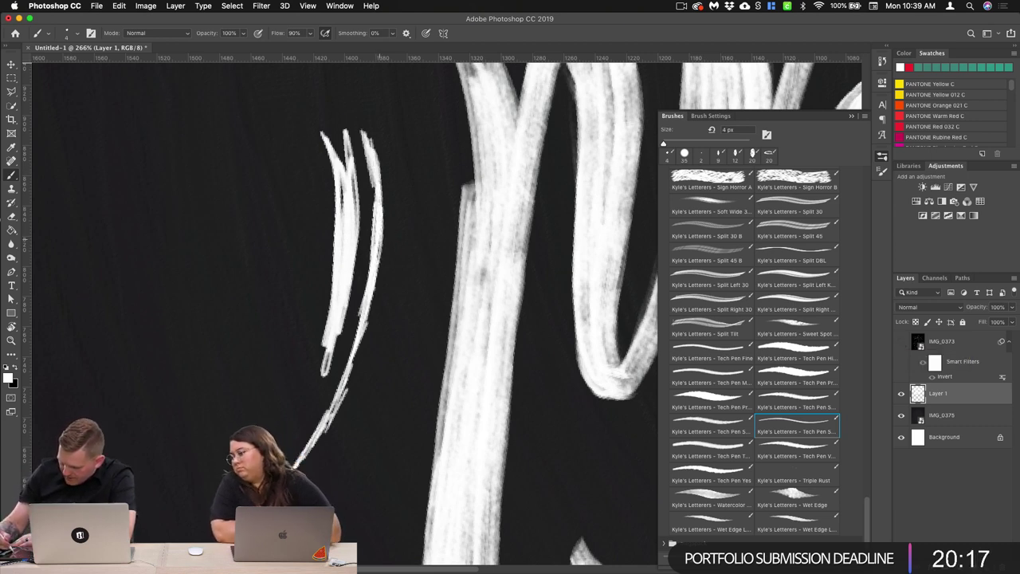
left_click_drag(341, 387, 307, 460)
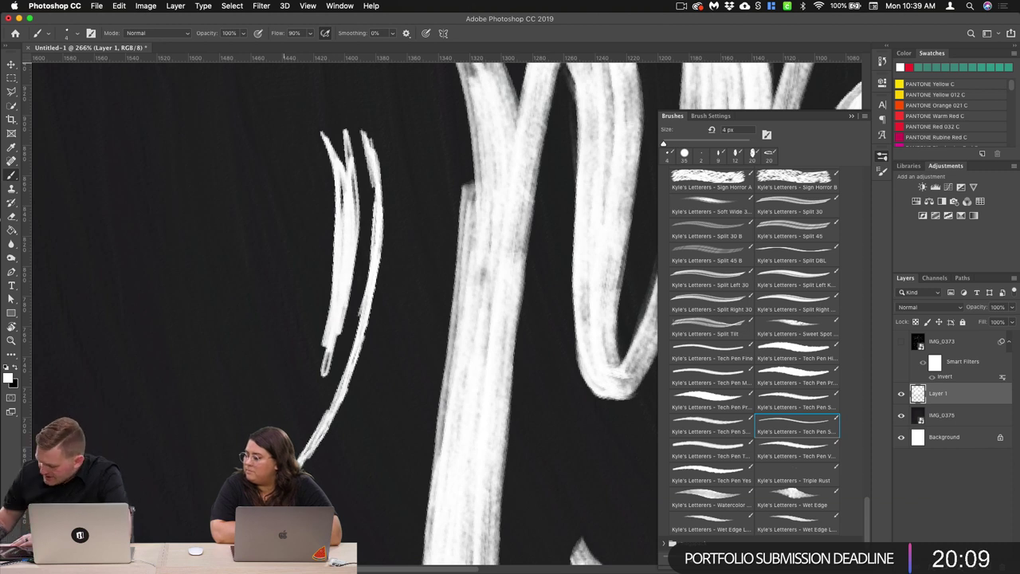
left_click(901, 341)
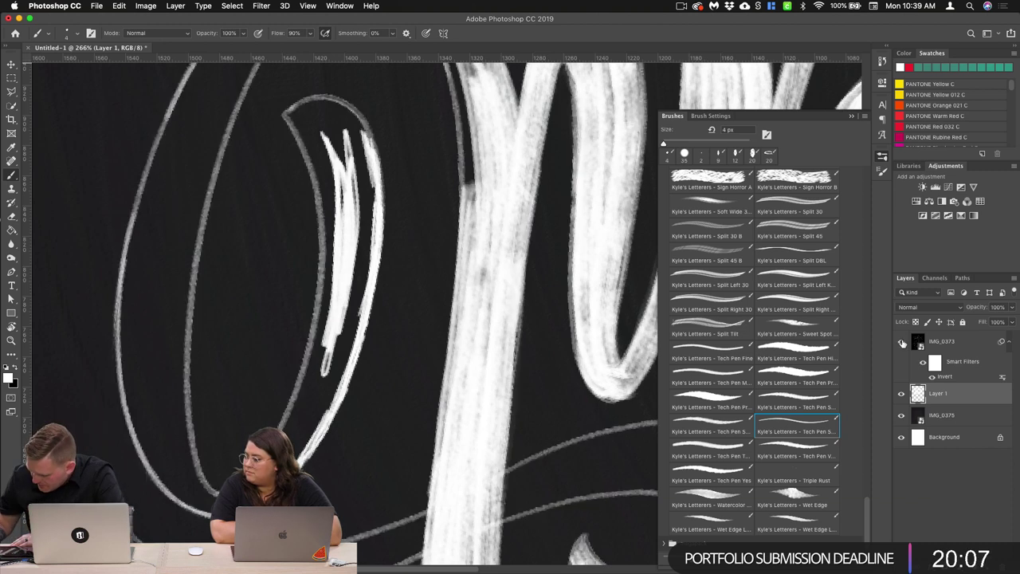
scroll(365, 258, "down", 5)
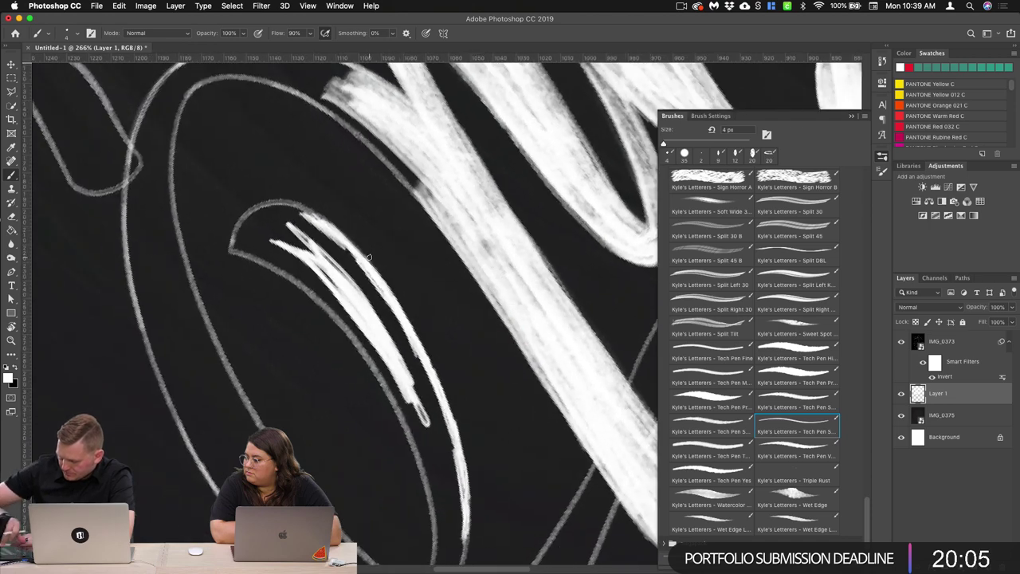
scroll(419, 280, "down", 5)
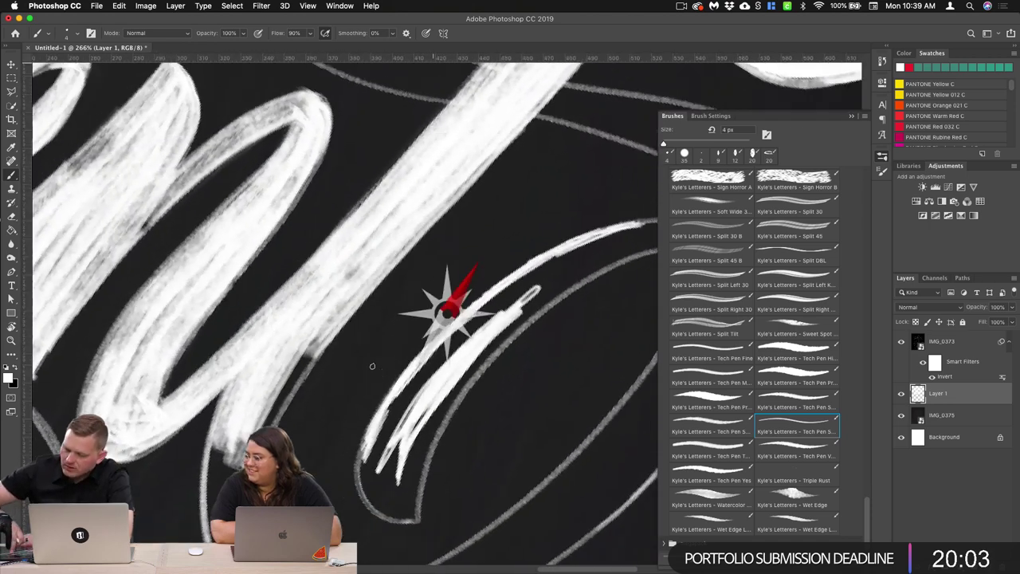
scroll(399, 338, "right", 5)
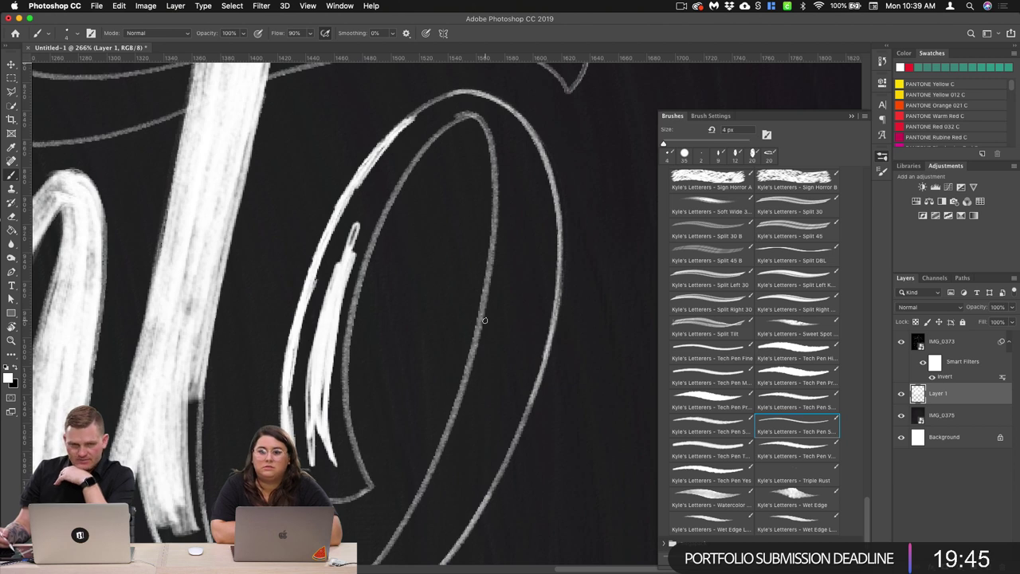
left_click_drag(365, 133, 259, 313)
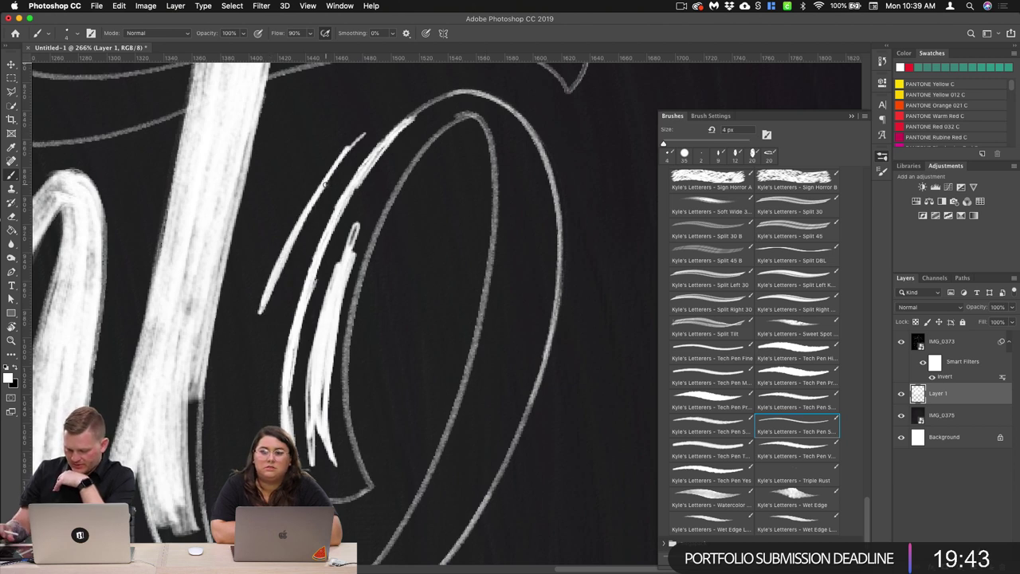
key("super+z")
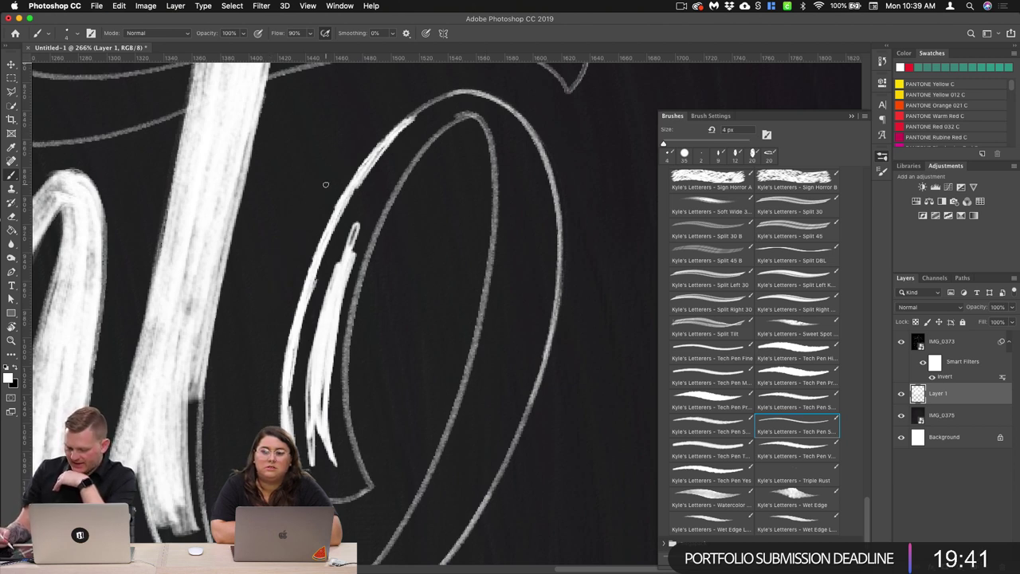
left_click_drag(446, 249, 421, 196)
left_click_drag(357, 205, 387, 246)
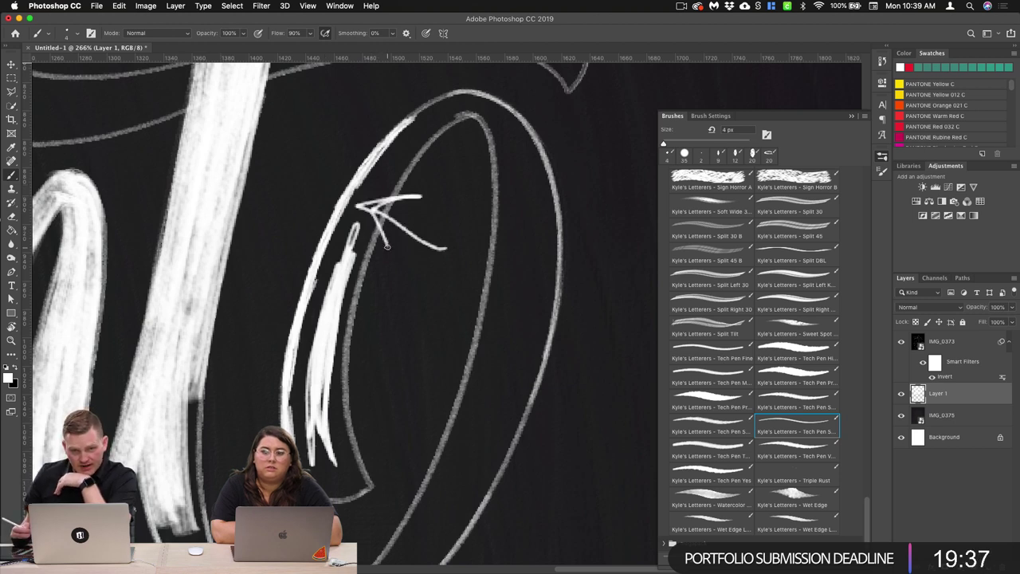
key("super+z")
key("super+z")
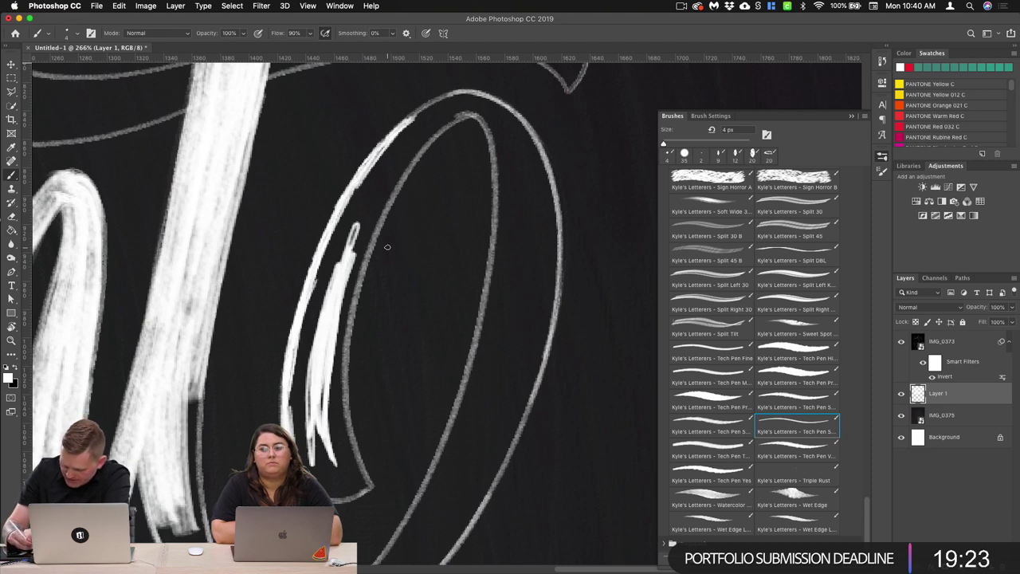
Step: Erase all painted strokes from the swash's curled end with the 35 px Eraser
key("e")
mouse_move(413, 116)
left_mouse_down()
mouse_move(351, 193)
mouse_move(285, 380)
mouse_move(291, 434)
mouse_move(343, 271)
mouse_move(331, 467)
mouse_move(351, 515)
left_mouse_up()
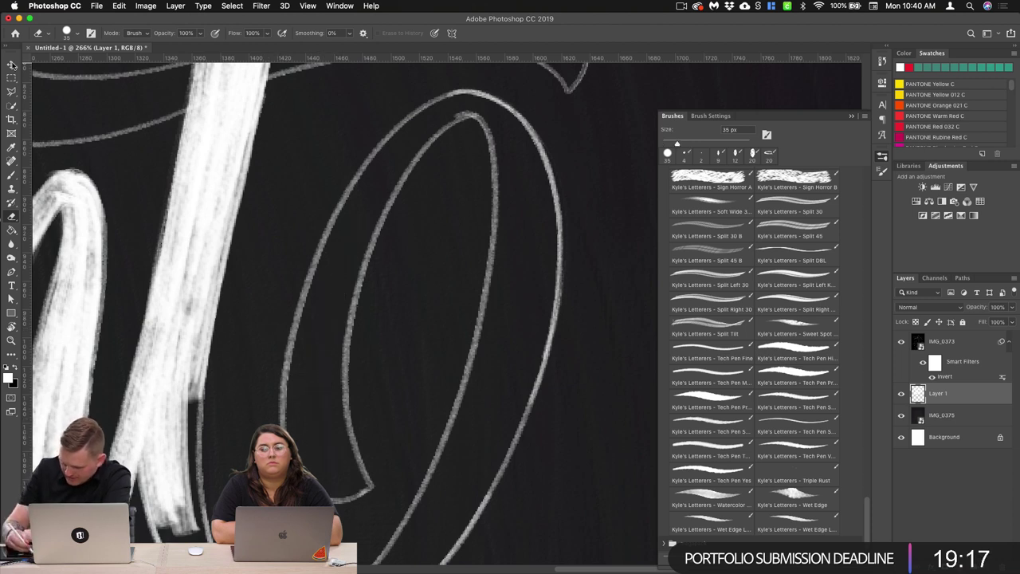
Step: Paint overlapping 4 px Tech Pen strokes along the outer edge of the swash's curl, from near the loop's peak toward its rounded tip
left_click(12, 64)
left_click(12, 177)
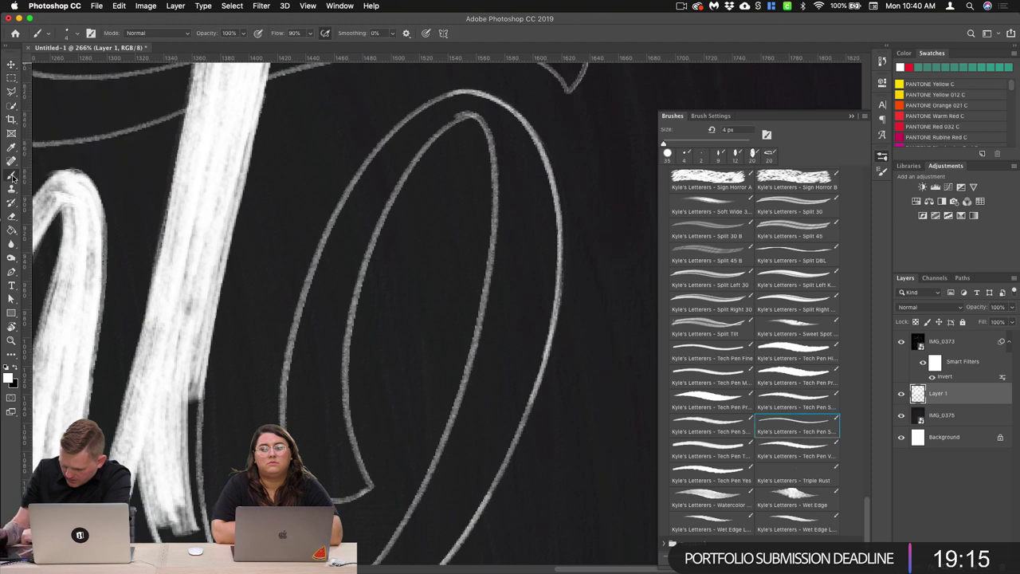
mouse_move(431, 110)
left_mouse_down()
mouse_move(359, 180)
mouse_move(291, 338)
mouse_move(295, 321)
left_mouse_up()
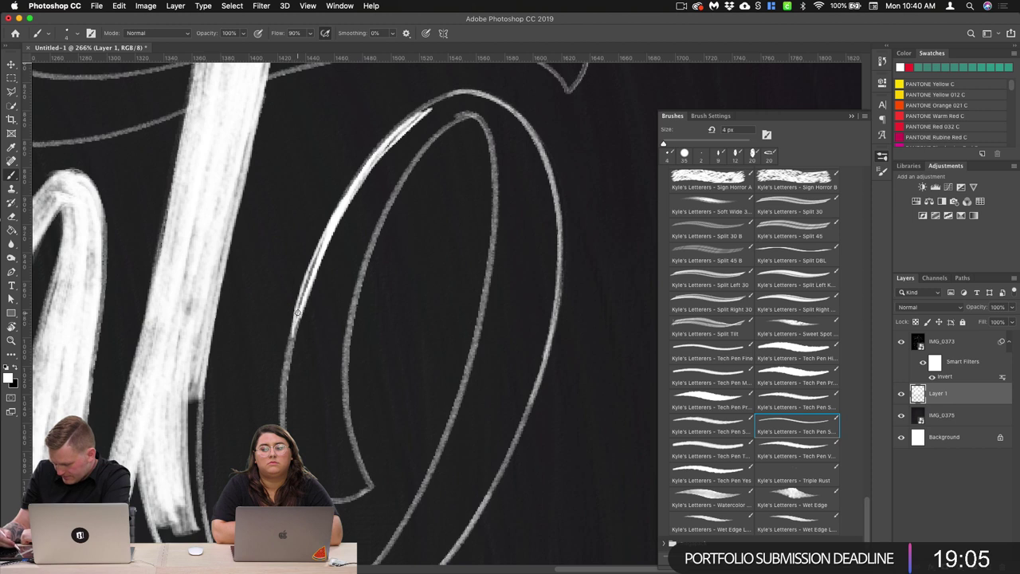
left_click_drag(399, 130, 351, 200)
left_click_drag(316, 259, 283, 395)
left_click_drag(286, 359, 282, 422)
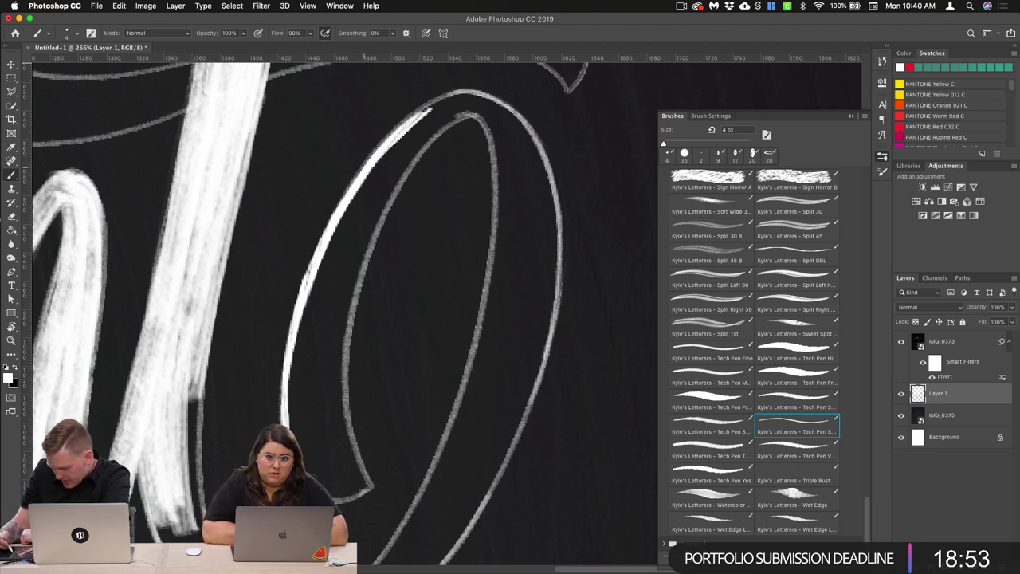
left_click_drag(303, 294, 297, 317)
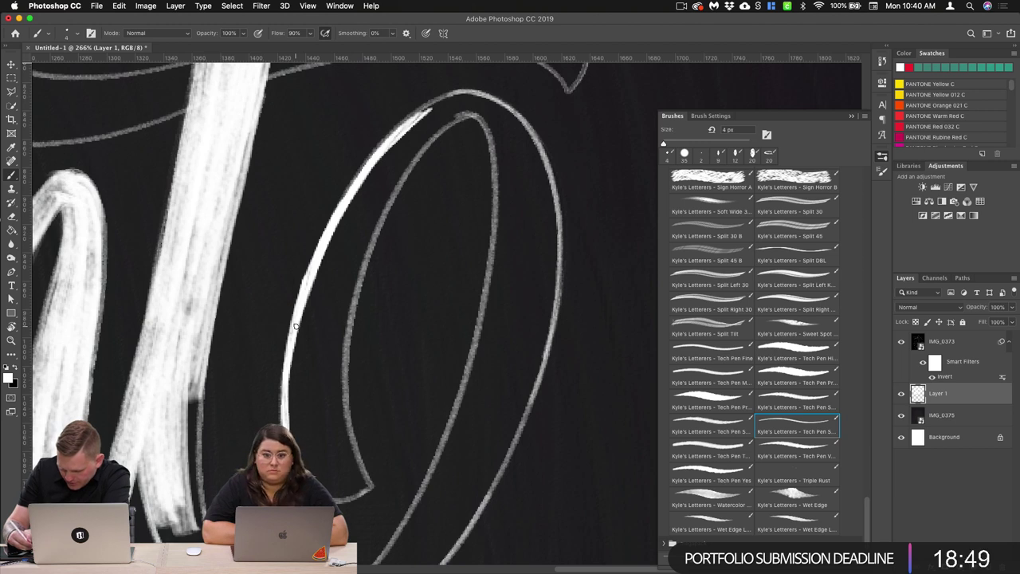
Step: Try to trim the outer side of the fresh curl stroke with the Eraser
left_click(11, 217)
left_click_drag(295, 292, 336, 214)
left_click(289, 305)
key("super+z")
key("super+z")
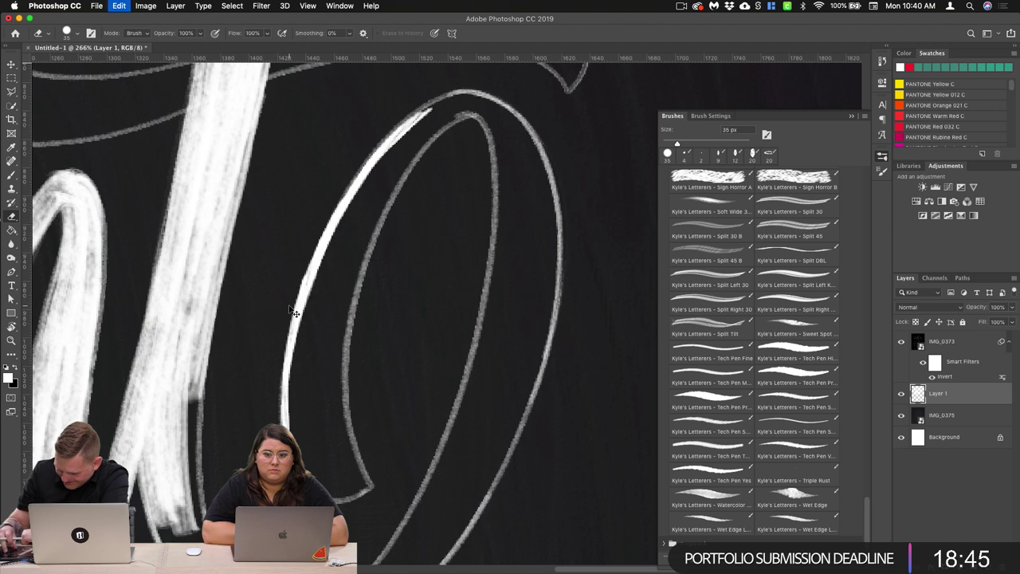
Step: Check the curl stroke without the IMG_0373 sketch layer, restore the layer, and undo the last strokes toward the swash's tip
left_click(902, 342)
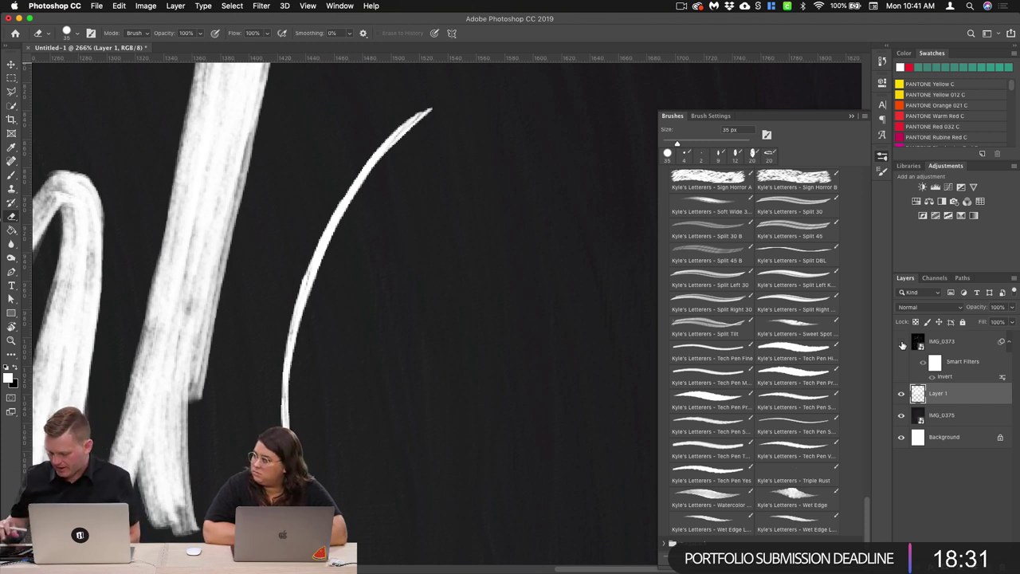
left_click(901, 343)
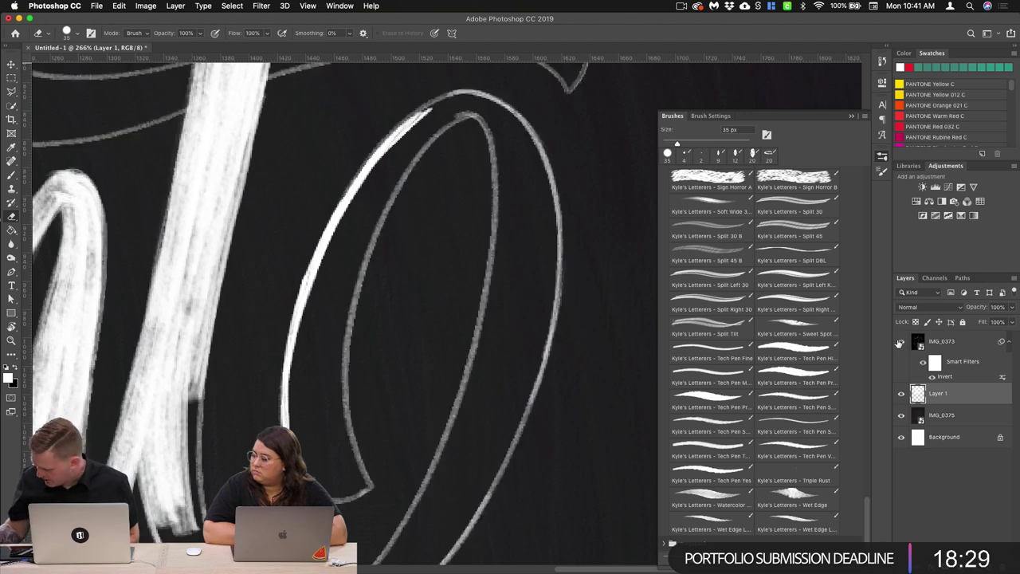
key("super+z")
key("super+z")
key("super+z")
key("super+z")
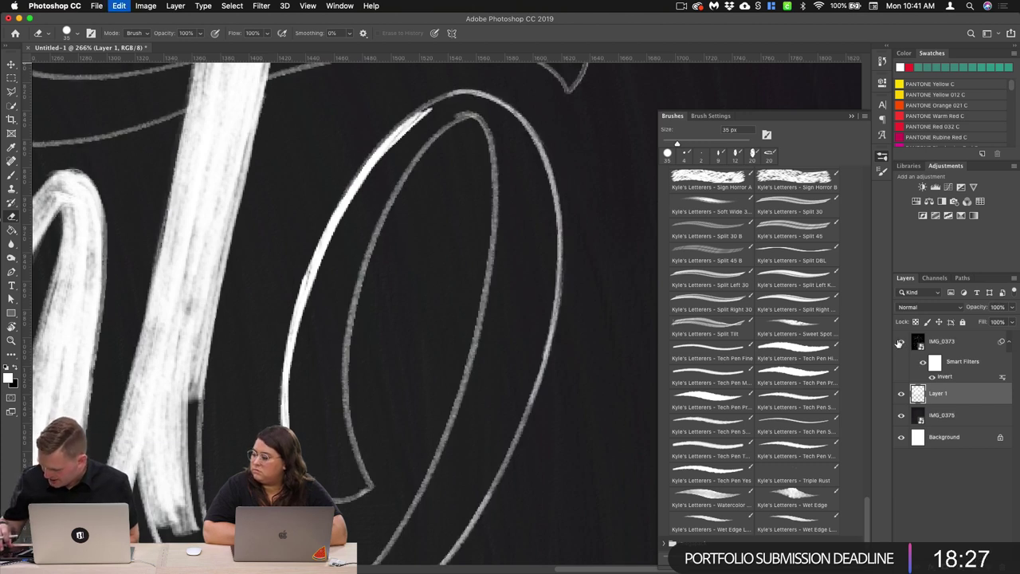
key("super+z")
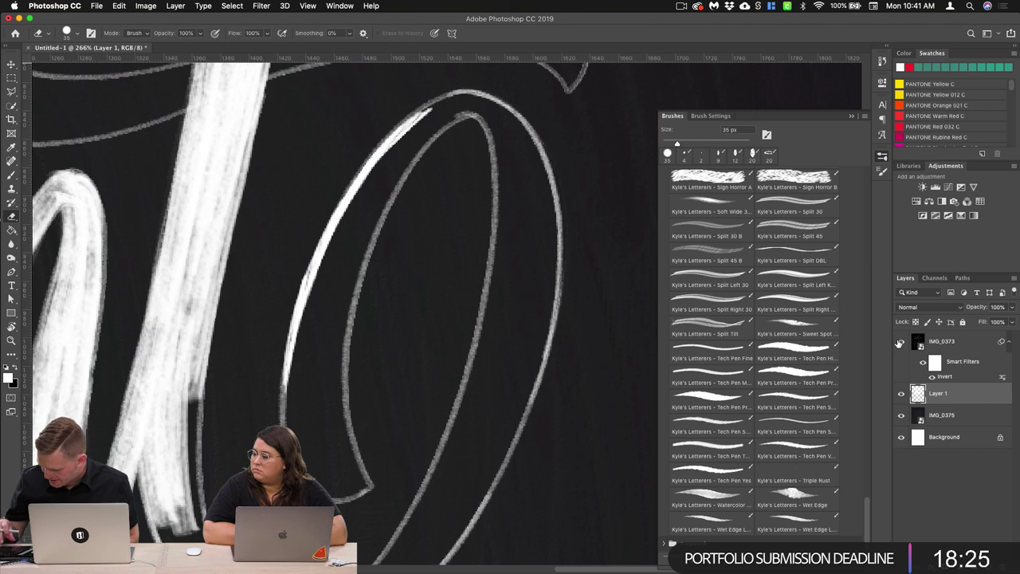
key("super+z")
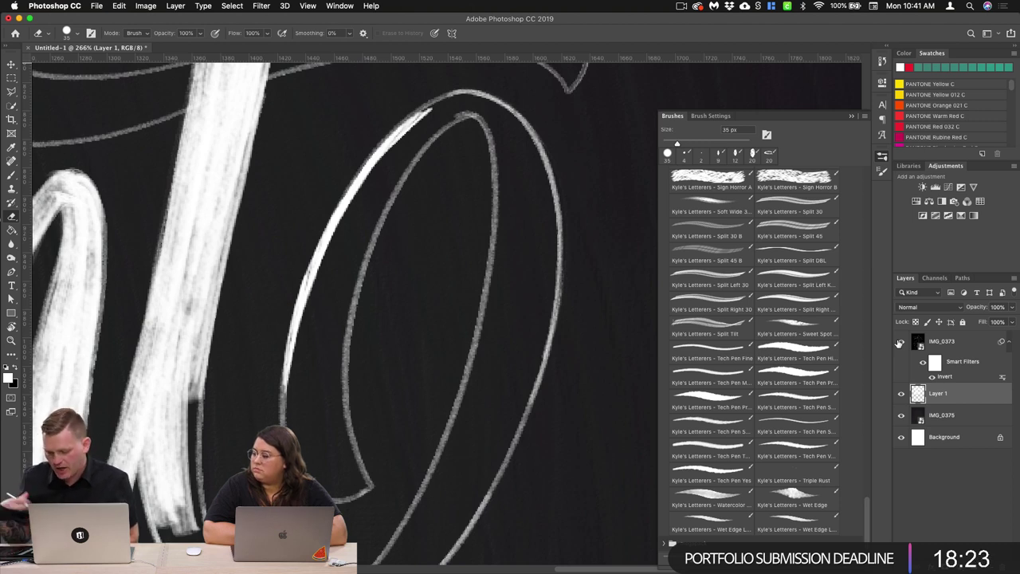
Step: Select the Kyle's Letterers - Pretty Tilt brush
left_click(850, 116)
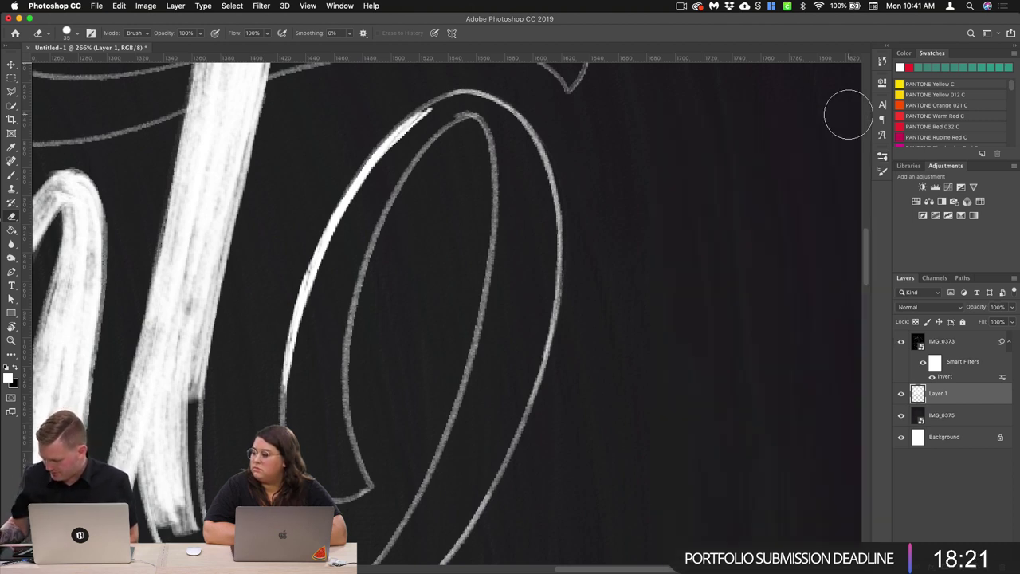
left_click(882, 158)
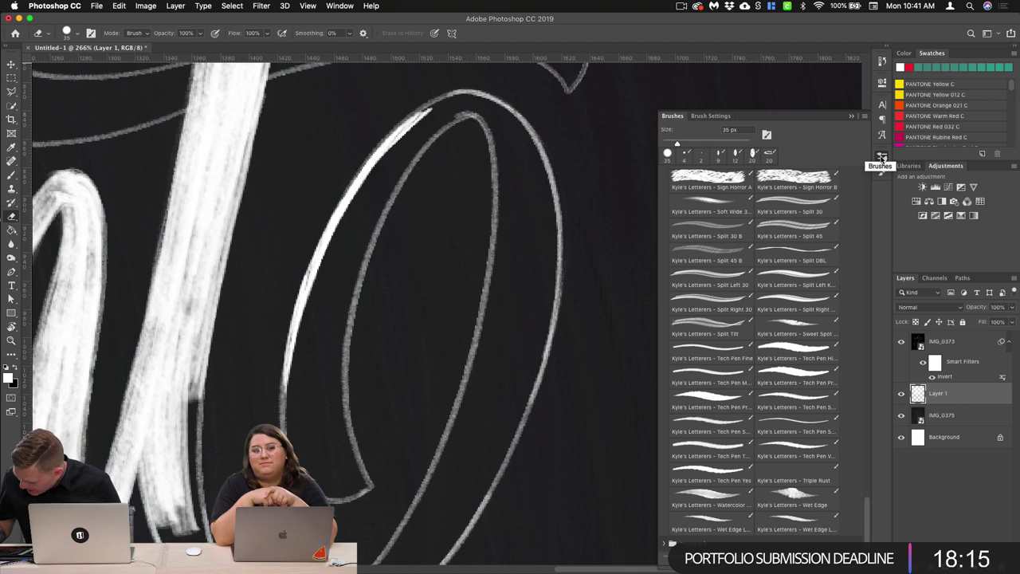
scroll(753, 359, "up", 4)
scroll(863, 519, "down", 4)
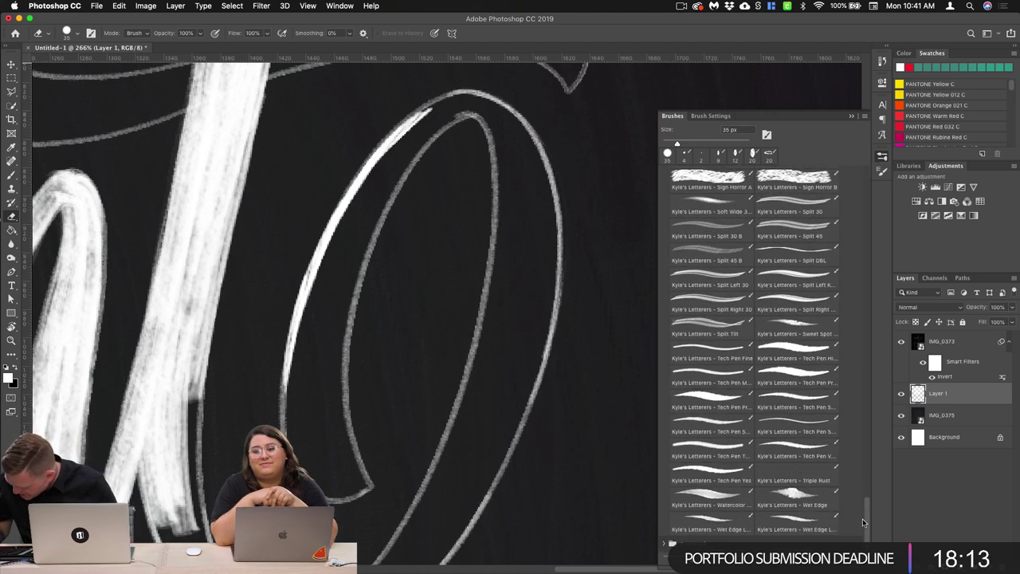
scroll(863, 519, "up", 4)
mouse_move(867, 499)
left_mouse_down()
mouse_move(867, 305)
mouse_move(863, 361)
left_mouse_up()
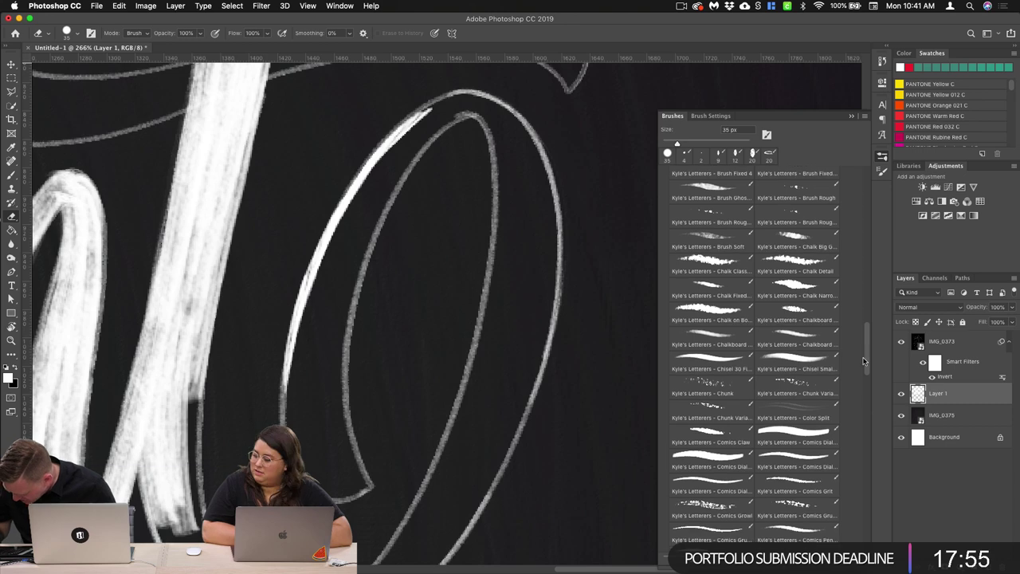
scroll(865, 366, "down", 6)
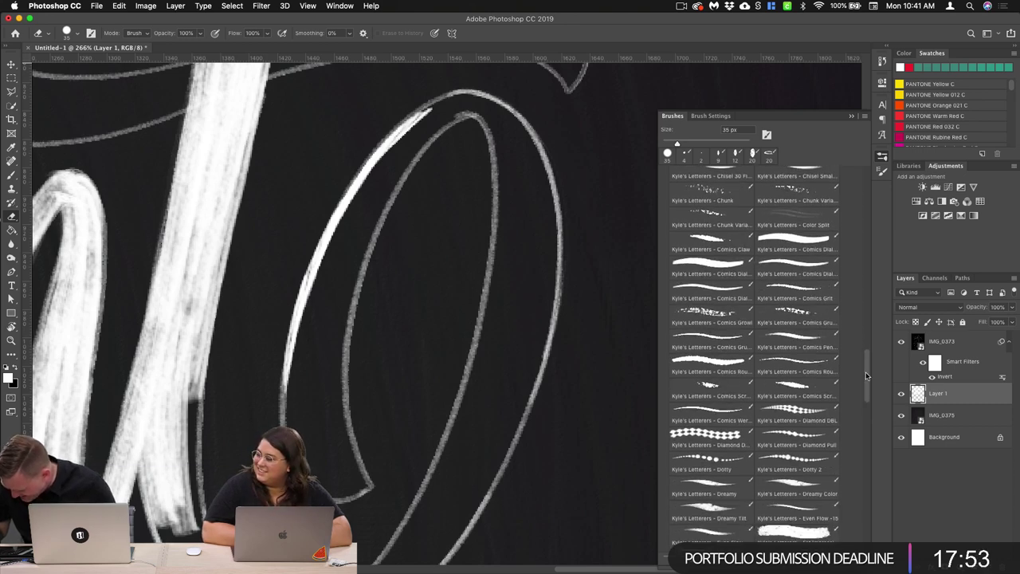
left_click_drag(868, 376, 867, 447)
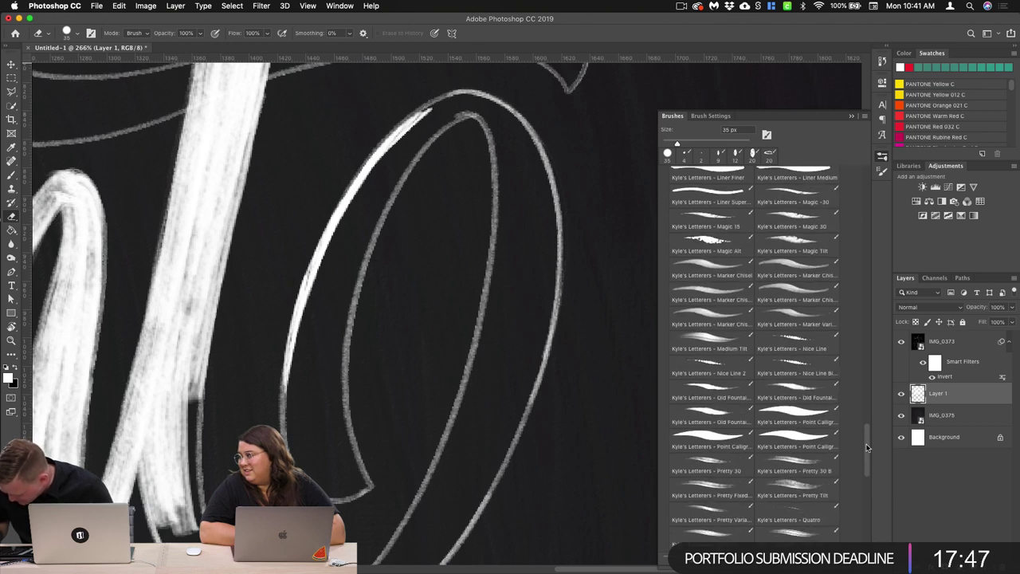
left_click(814, 495)
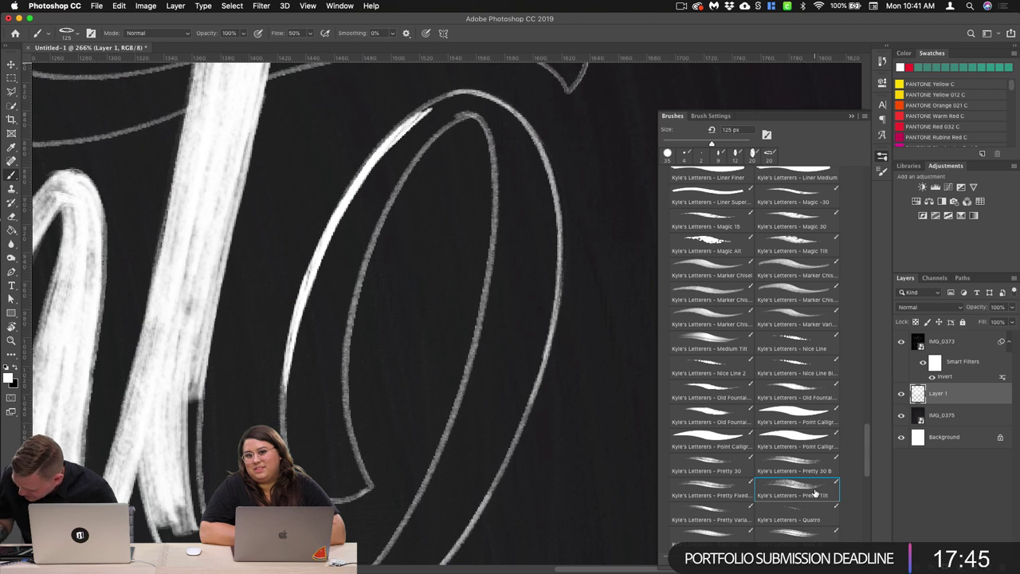
Step: Reduce the Pretty Tilt brush size to 49 px
left_click(75, 35)
key("bracketleft")
key("bracketleft")
key("bracketleft")
key("bracketleft")
key("bracketleft")
left_click_drag(77, 67, 76, 67)
left_click(77, 33)
left_click(78, 33)
left_click(75, 36)
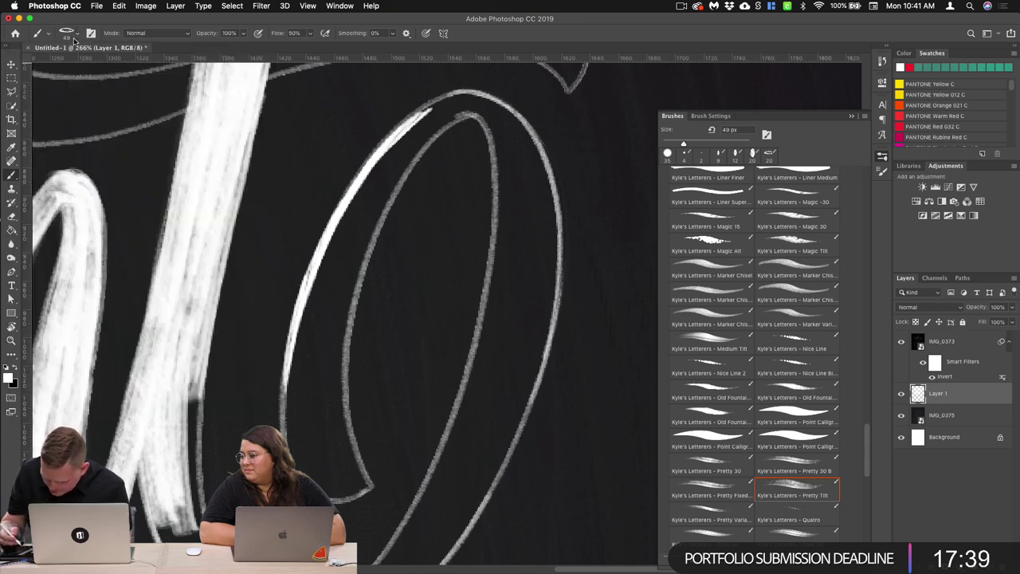
Step: Try a 49 px Pretty Tilt stroke along the unfilled edge beside the base of the final t's stem
scroll(357, 313, "down", 3)
left_click_drag(251, 380, 236, 464)
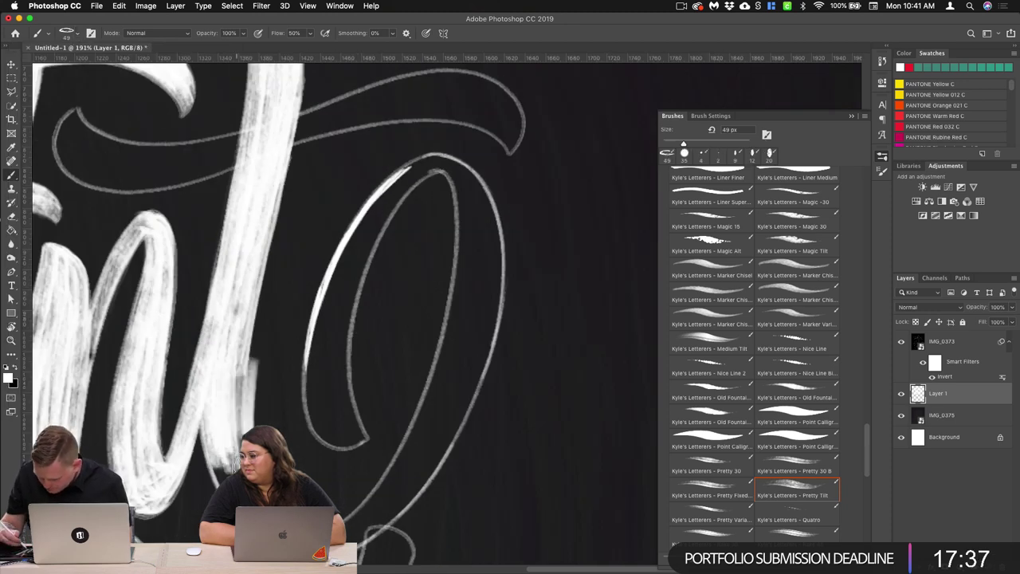
key("super+z")
Step: Reduce the Pretty Tilt brush size to 28 px and collapse the Brushes panel
left_click(75, 35)
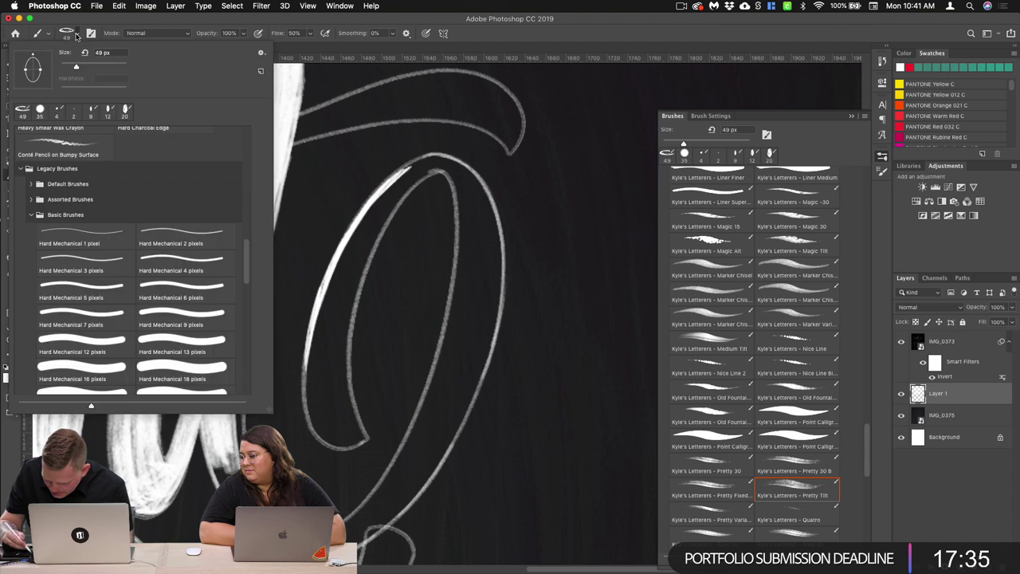
left_click_drag(77, 67, 71, 67)
left_click(78, 33)
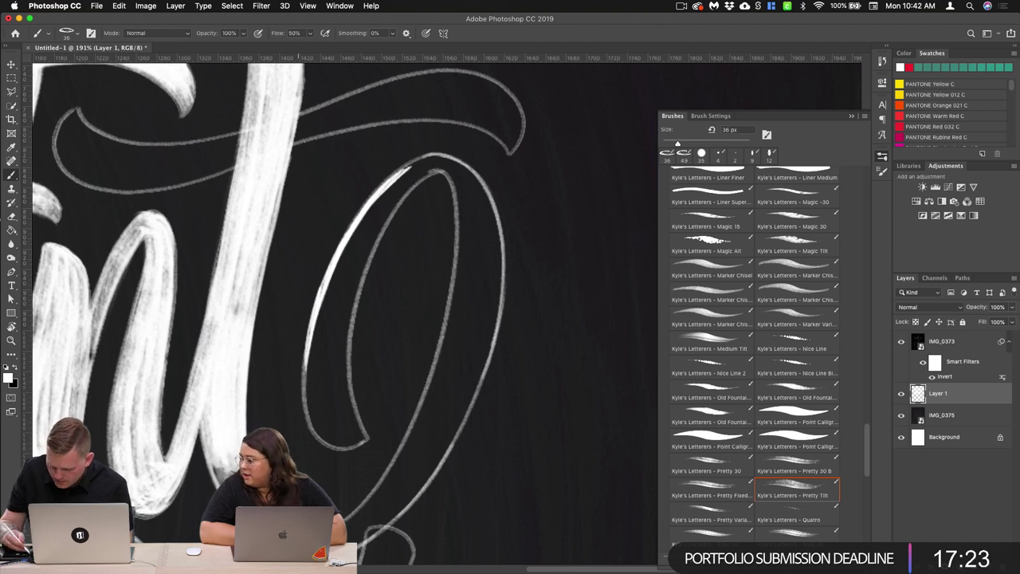
left_click(75, 34)
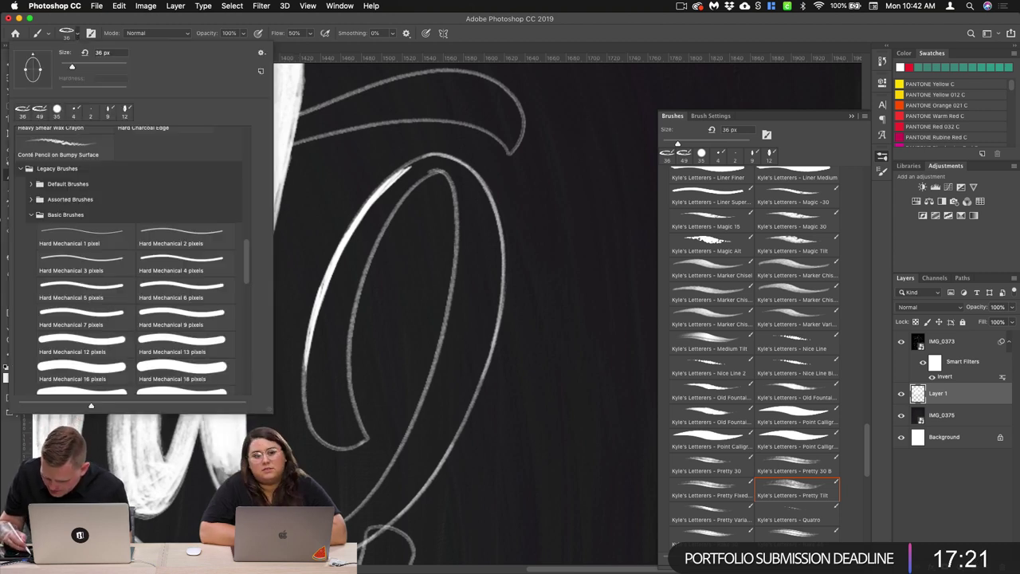
left_click_drag(72, 67, 71, 67)
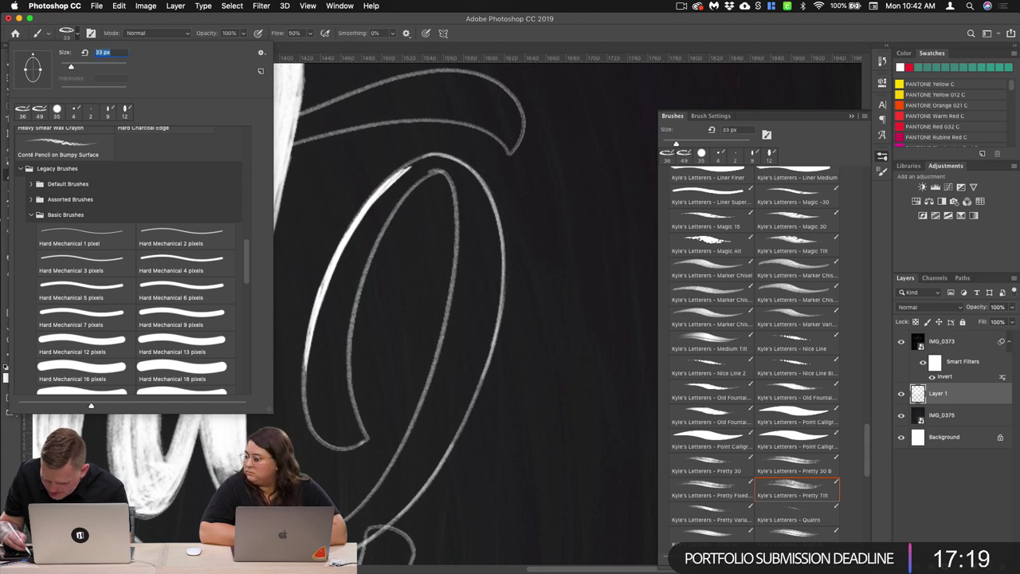
left_click(79, 35)
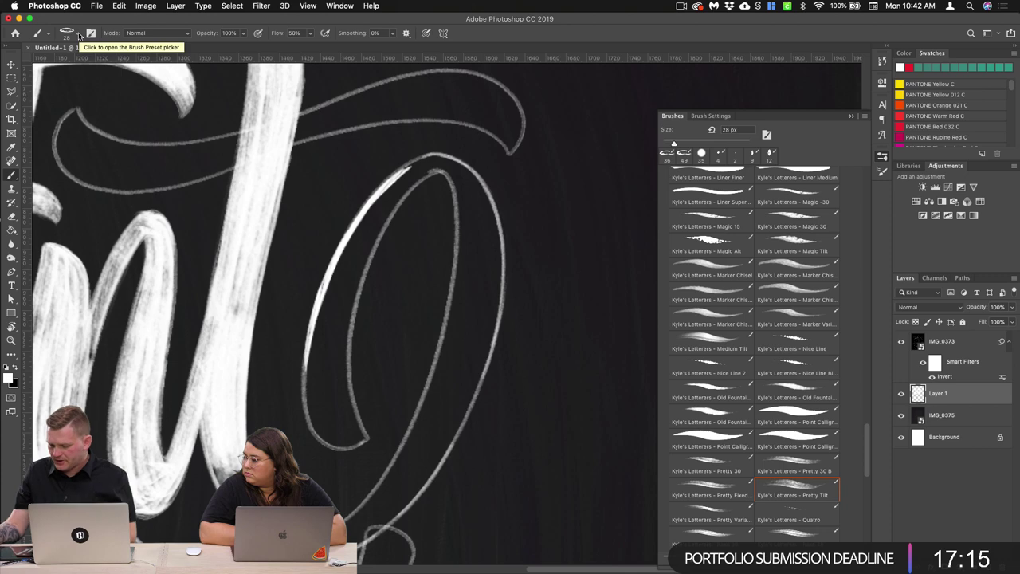
left_click(852, 115)
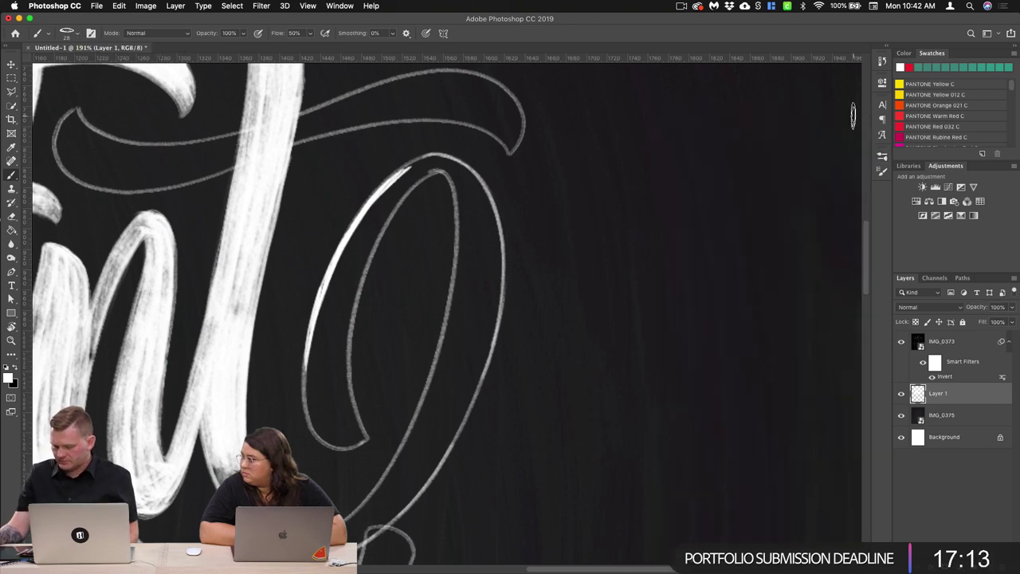
Step: Fill the bottom curve of the final t with 28 px strokes, from the stem's base to the start of the swash
scroll(575, 337, "down", 6)
scroll(576, 337, "right", 3)
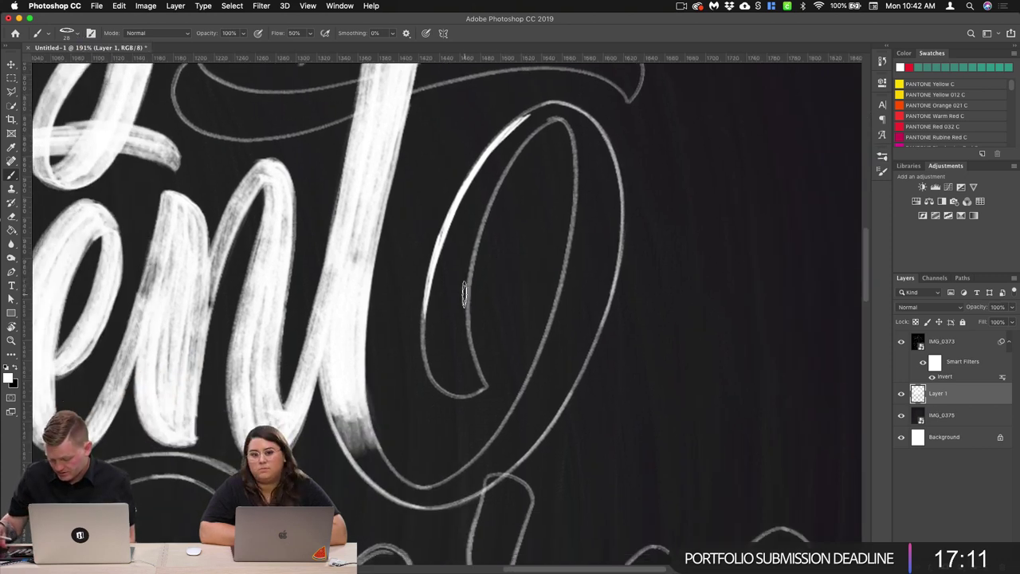
scroll(358, 272, "left", 3)
scroll(358, 271, "down", 2)
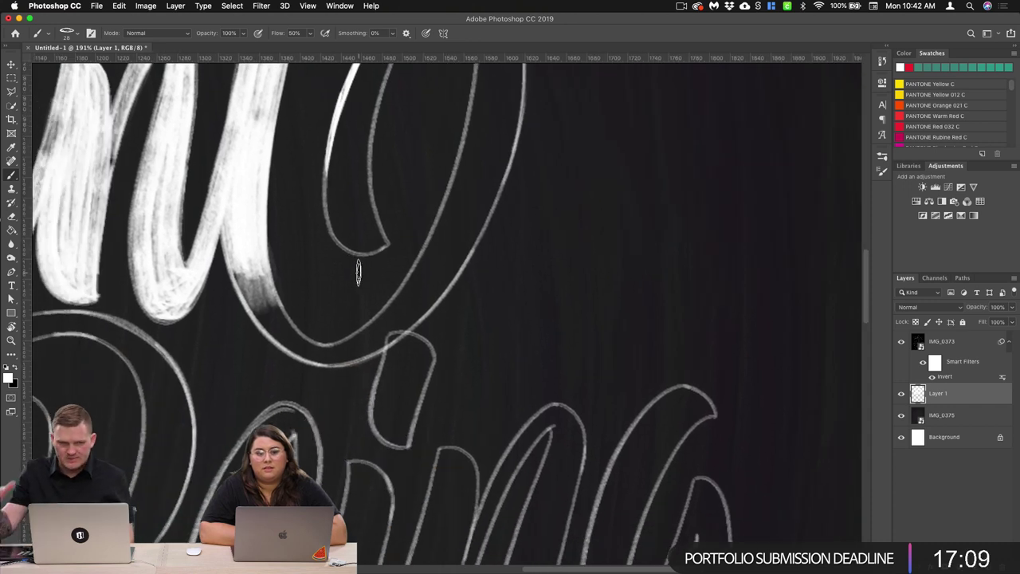
scroll(358, 272, "down", 1)
scroll(358, 272, "right", 2)
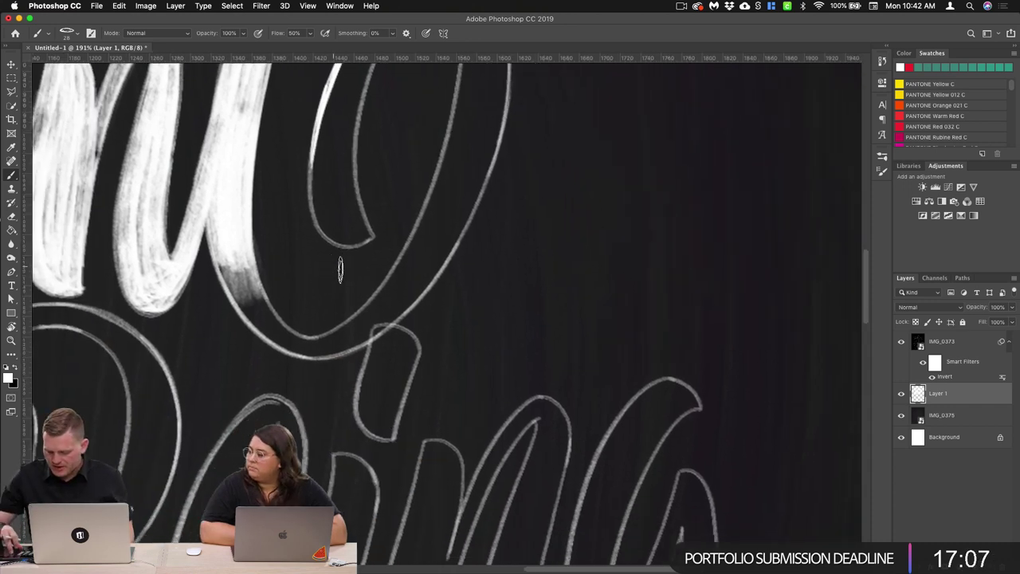
mouse_move(204, 248)
left_mouse_down()
mouse_move(241, 315)
mouse_move(217, 295)
mouse_move(231, 313)
mouse_move(253, 330)
mouse_move(232, 301)
mouse_move(285, 338)
left_mouse_up()
mouse_move(232, 307)
left_mouse_down()
mouse_move(286, 339)
mouse_move(309, 331)
left_mouse_up()
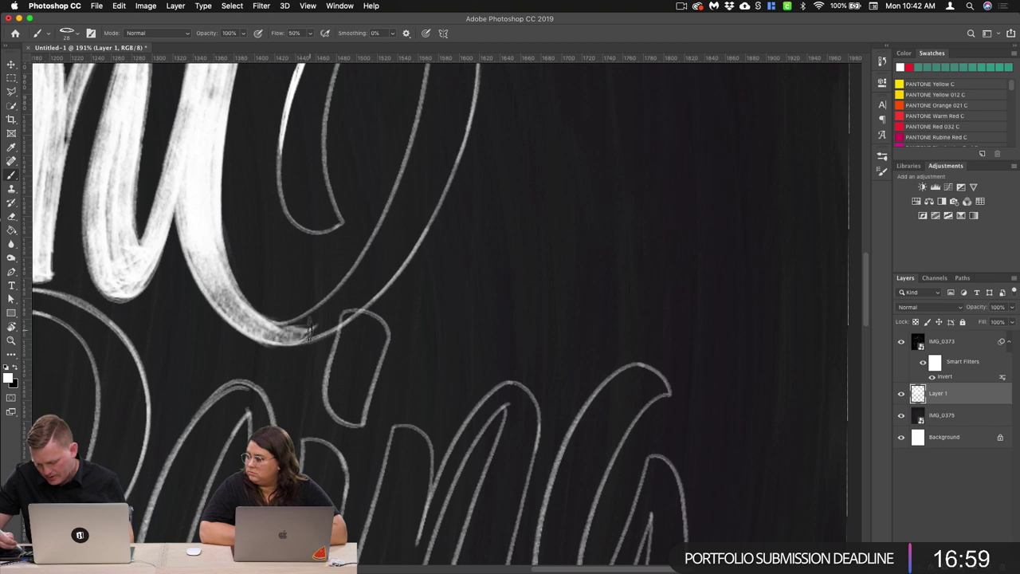
mouse_move(243, 314)
left_mouse_down()
mouse_move(290, 330)
mouse_move(317, 322)
left_mouse_up()
Step: Rotate the canvas and fill the upper edge of the final t's crossbar arm, from near its right tip back to the stem
scroll(442, 330, "up", 6)
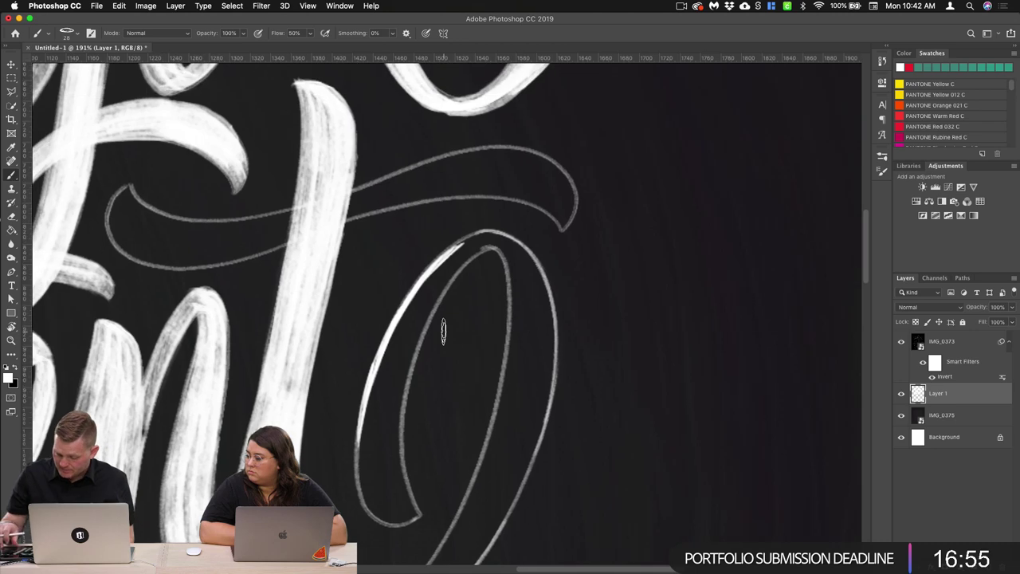
scroll(494, 335, "down", 3)
scroll(495, 335, "left", 5)
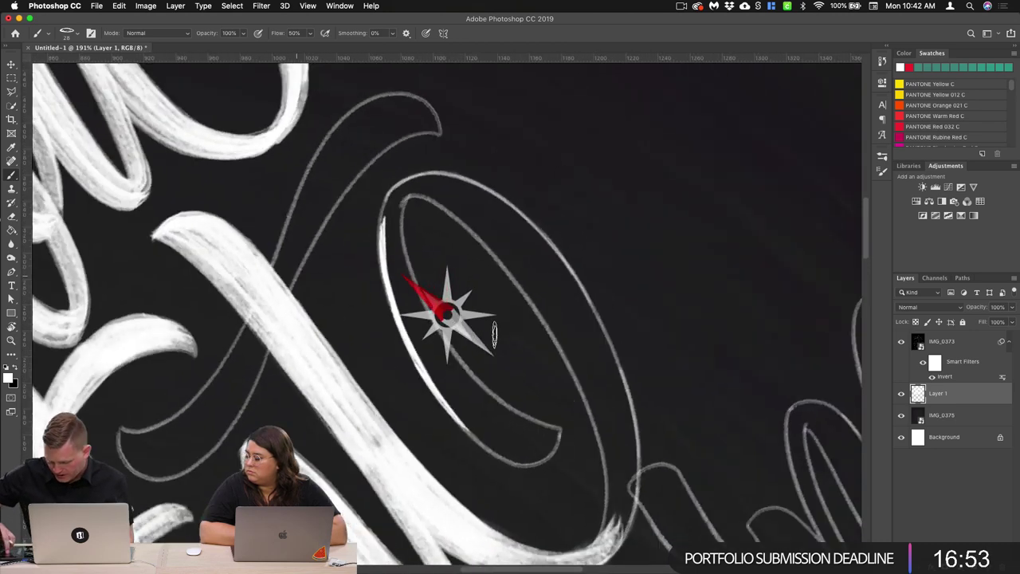
scroll(465, 279, "left", 5)
scroll(465, 279, "up", 3)
scroll(463, 280, "right", 5)
scroll(463, 280, "down", 2)
scroll(454, 283, "right", 4)
scroll(455, 283, "down", 3)
scroll(444, 287, "left", 4)
scroll(444, 287, "up", 2)
left_click_drag(361, 137, 299, 209)
mouse_move(323, 141)
left_mouse_down()
mouse_move(289, 225)
mouse_move(290, 278)
left_mouse_up()
left_click_drag(319, 170, 279, 297)
left_click_drag(316, 187, 276, 322)
left_click_drag(306, 256, 277, 341)
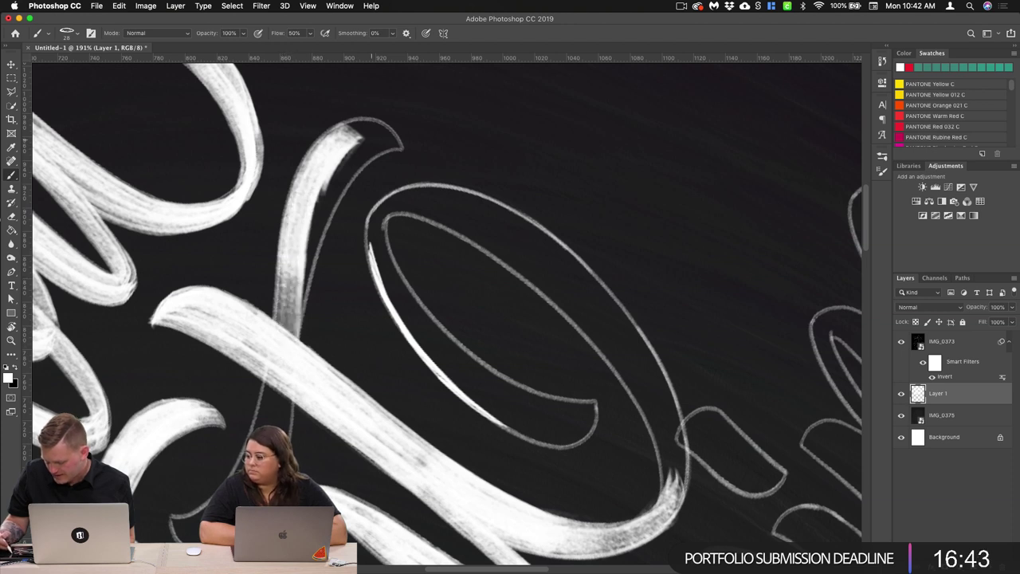
Step: Fill the remaining lower edge of the crossbar's right arm down to the stem
left_click_drag(378, 137, 316, 220)
left_click_drag(360, 160, 296, 296)
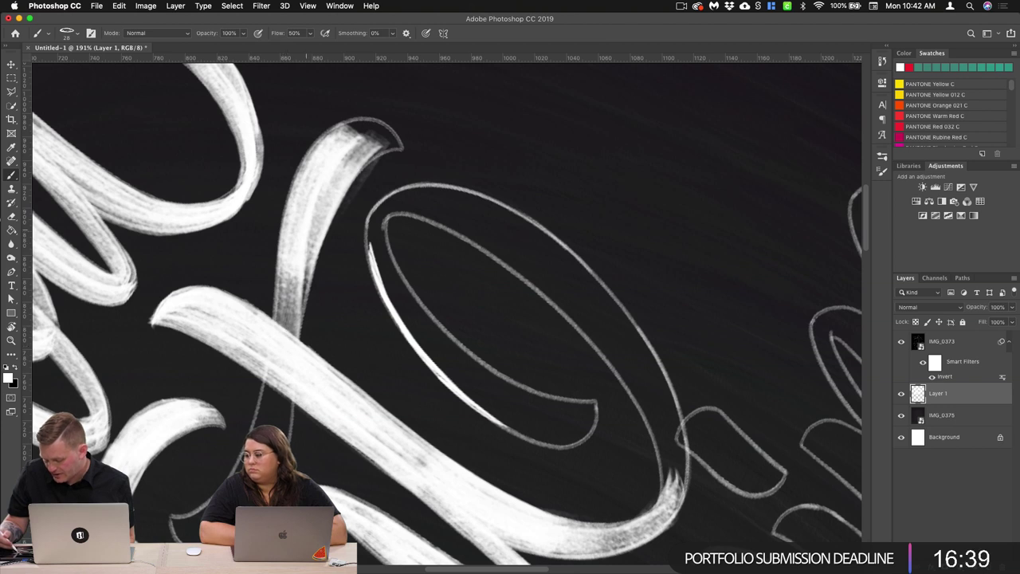
left_click_drag(316, 237, 287, 335)
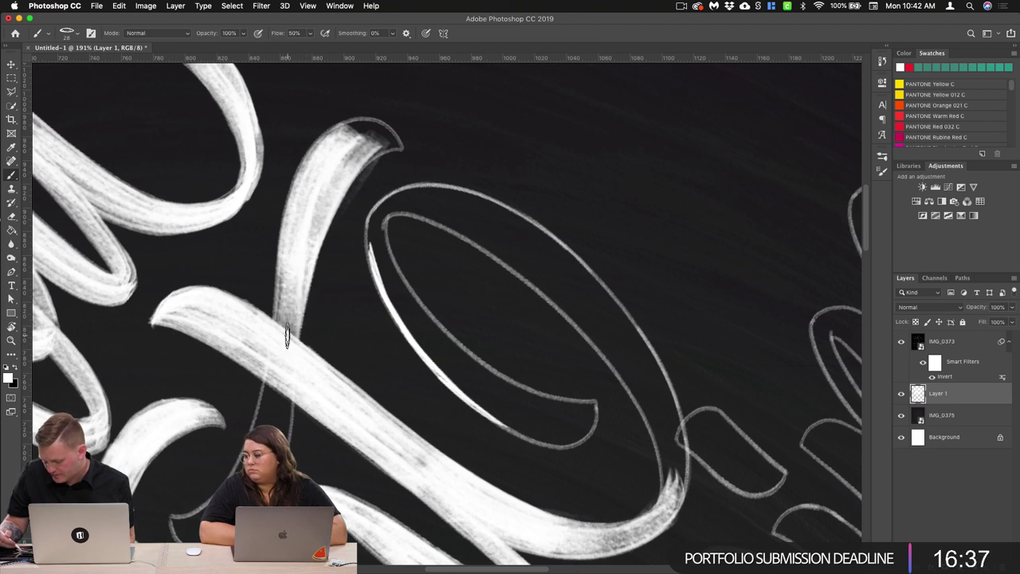
Step: Fill the rounded tip at the right end of the final t's crossbar with white strokes
scroll(414, 262, "up", 4)
scroll(450, 352, "up", 4)
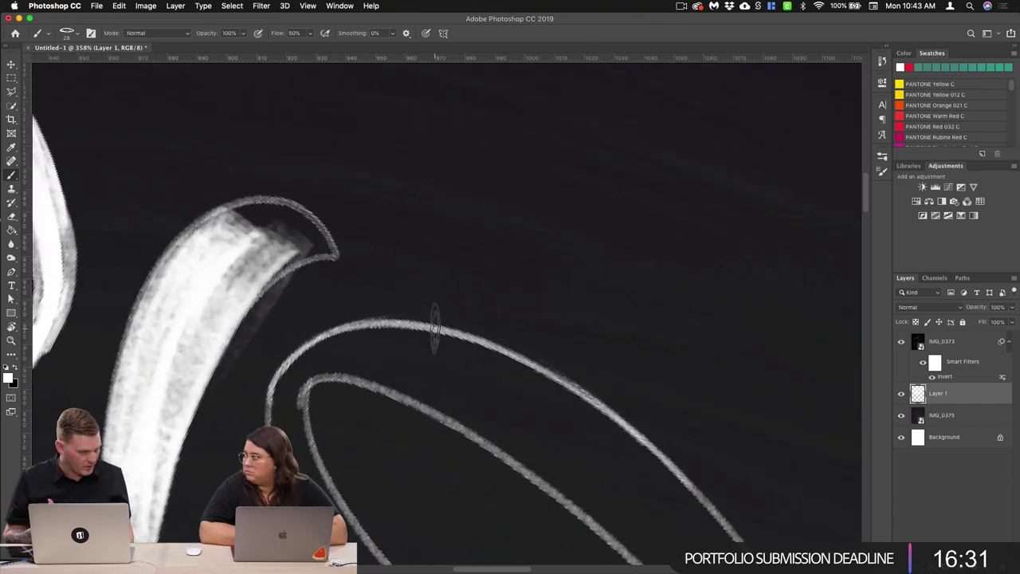
scroll(435, 328, "up", 1)
mouse_move(299, 235)
left_mouse_down()
mouse_move(239, 246)
mouse_move(205, 228)
mouse_move(262, 217)
mouse_move(250, 226)
mouse_move(307, 231)
mouse_move(264, 236)
mouse_move(235, 258)
mouse_move(292, 257)
mouse_move(149, 364)
mouse_move(282, 224)
mouse_move(205, 239)
mouse_move(172, 265)
left_mouse_up()
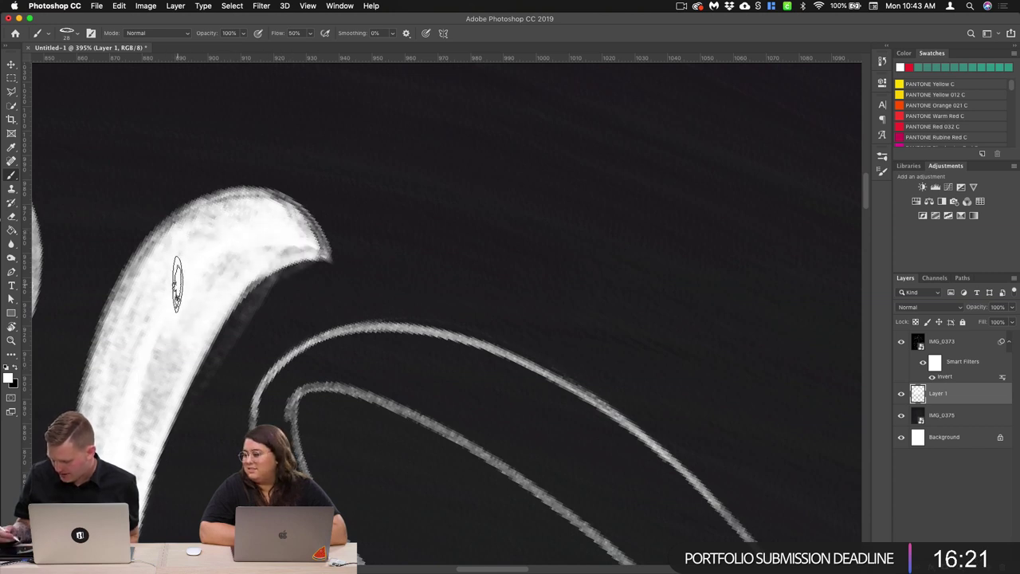
left_click_drag(350, 377, 431, 301)
scroll(429, 299, "down", 2)
scroll(429, 299, "left", 3)
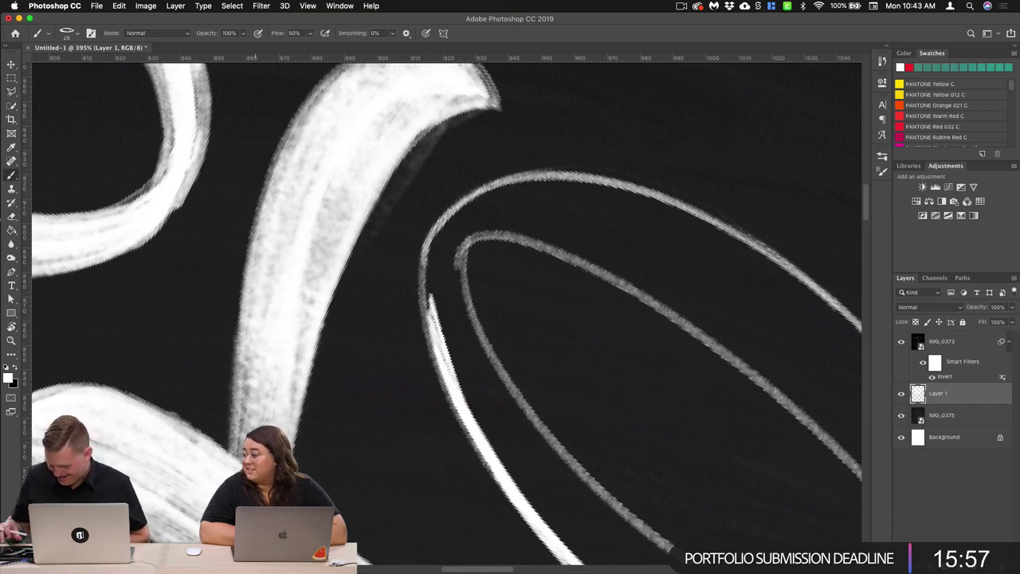
Step: Erase the stray brush marks outside the lower edge of the crossbar's right tip, undoing the erasure that cuts into the stroke
scroll(480, 339, "down", 3)
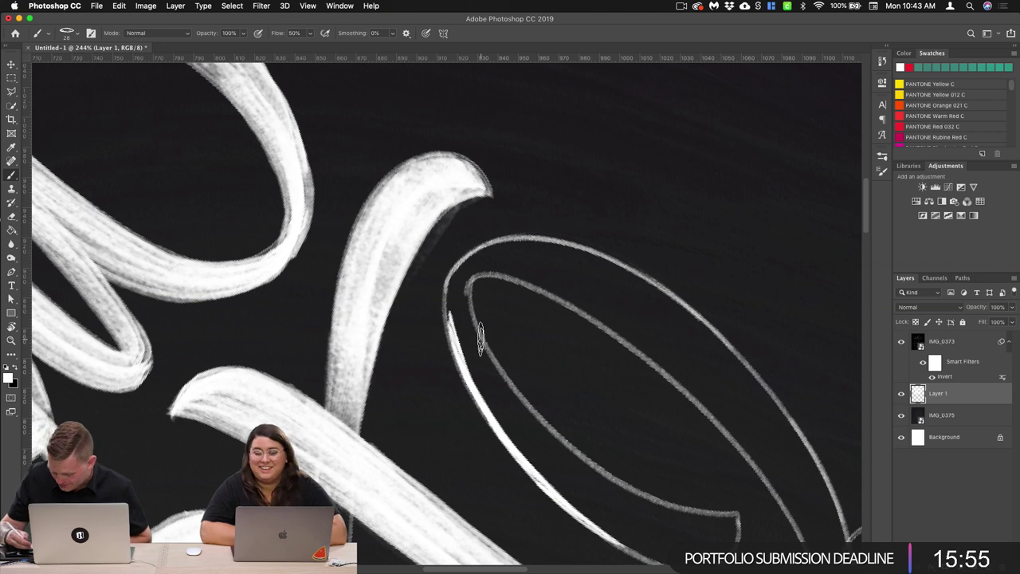
key("e")
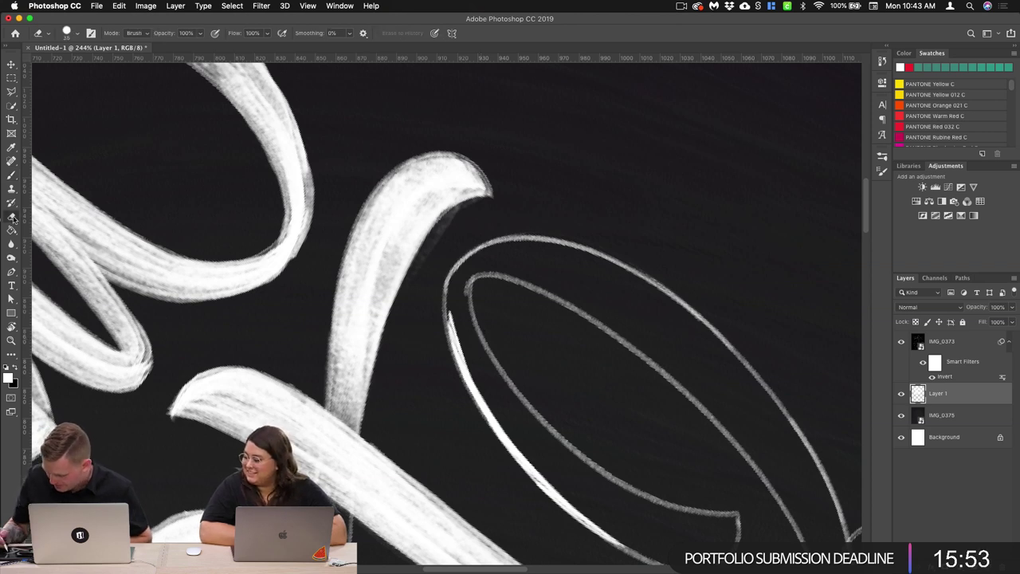
key("super+z")
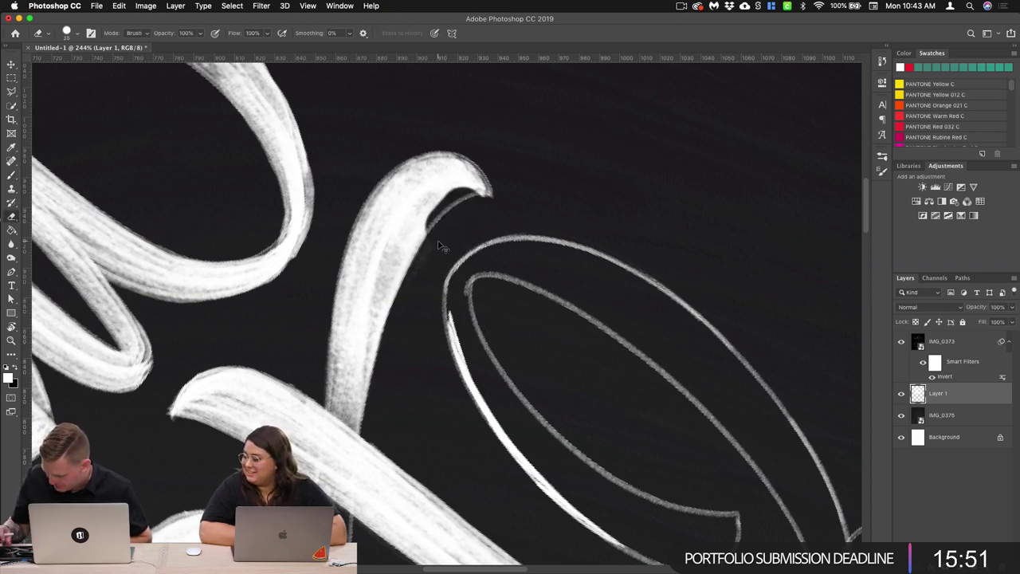
key("super+z")
left_click_drag(442, 242, 468, 233)
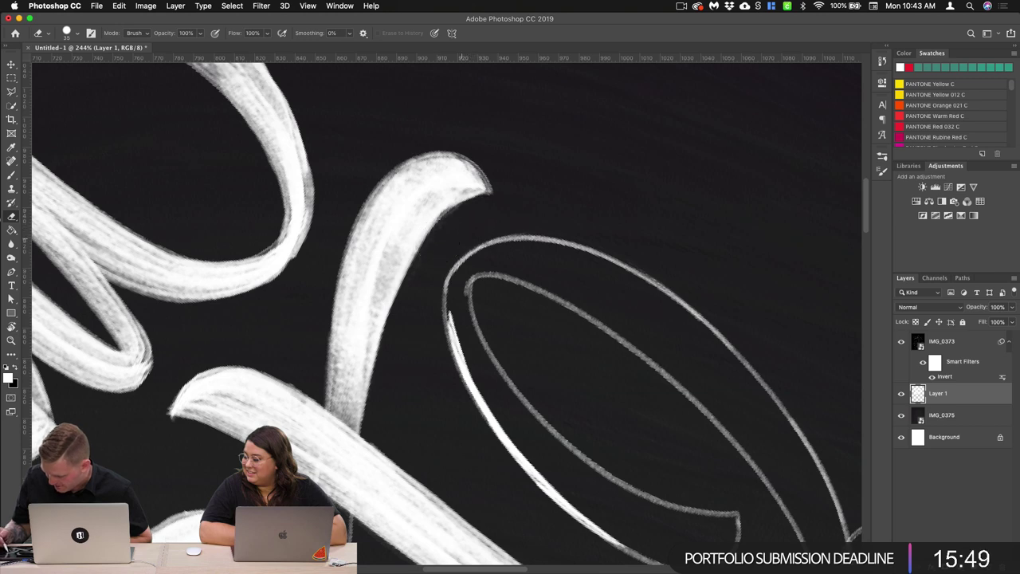
Step: Return to the Brush and fill the crossbar's left arm from the stem to about where it begins curving
scroll(429, 295, "down", 3)
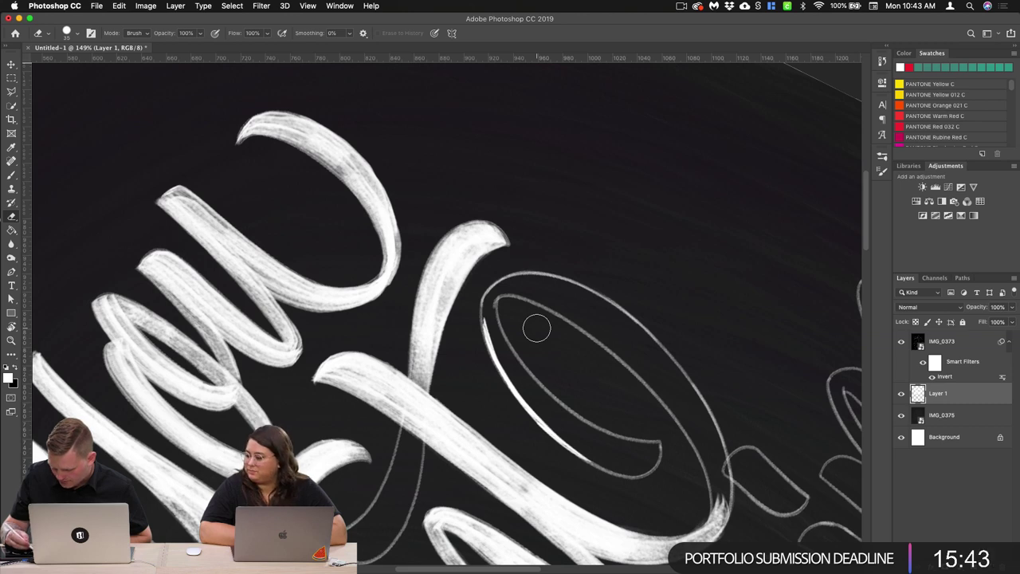
left_click(11, 174)
scroll(467, 326, "down", 5)
scroll(471, 247, "up", 3)
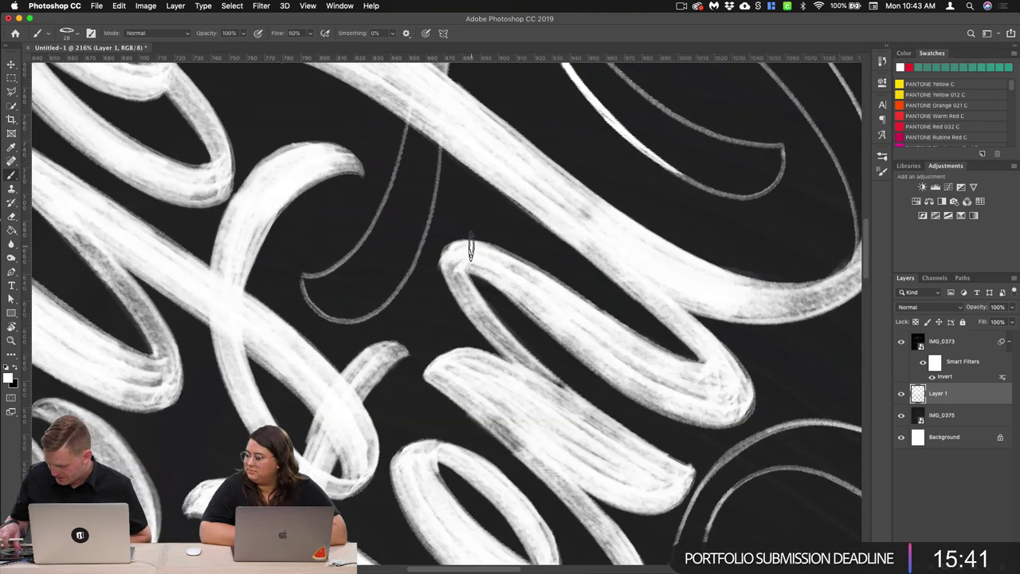
left_click_drag(432, 120, 408, 201)
mouse_move(431, 126)
left_mouse_down()
mouse_move(382, 253)
mouse_move(379, 243)
left_mouse_up()
left_click_drag(431, 132, 396, 263)
left_click_drag(434, 148, 397, 265)
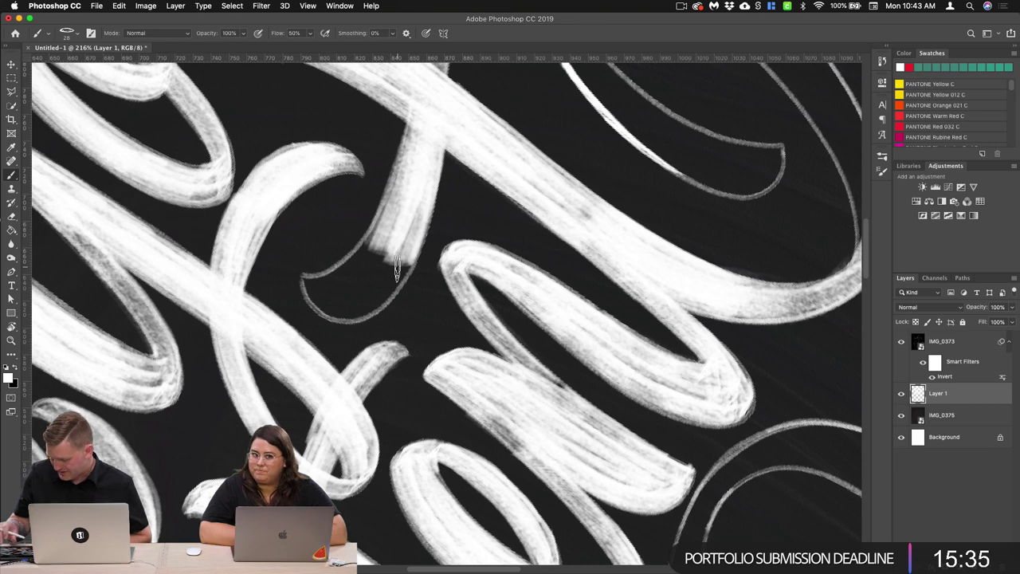
Step: Extend the white strokes along both edges of the crossbar's left arm toward its curved tip
scroll(466, 321, "left", 5)
left_click_drag(589, 159, 544, 273)
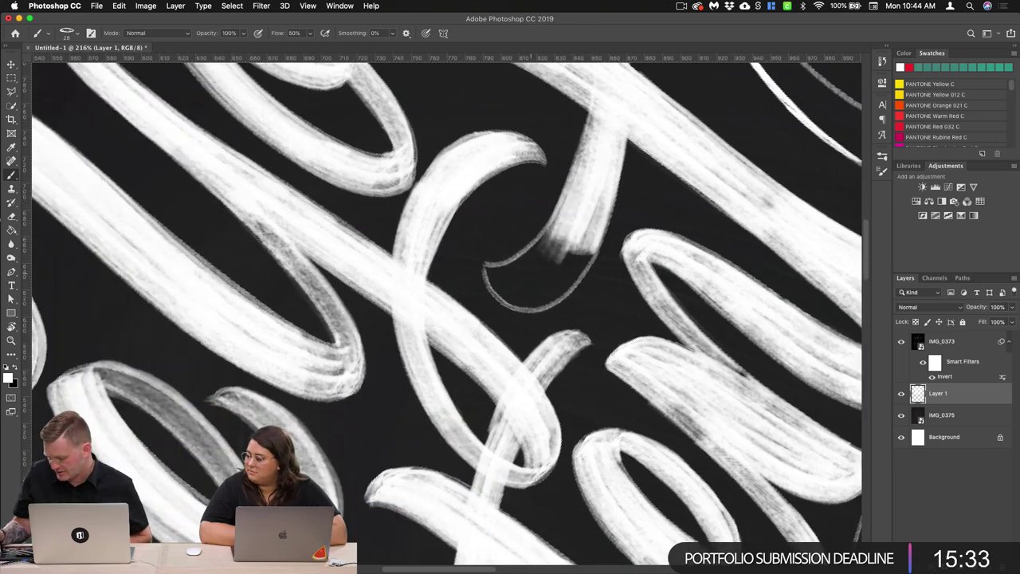
left_click_drag(571, 222, 524, 279)
mouse_move(558, 238)
left_mouse_down()
mouse_move(518, 269)
mouse_move(532, 287)
left_mouse_up()
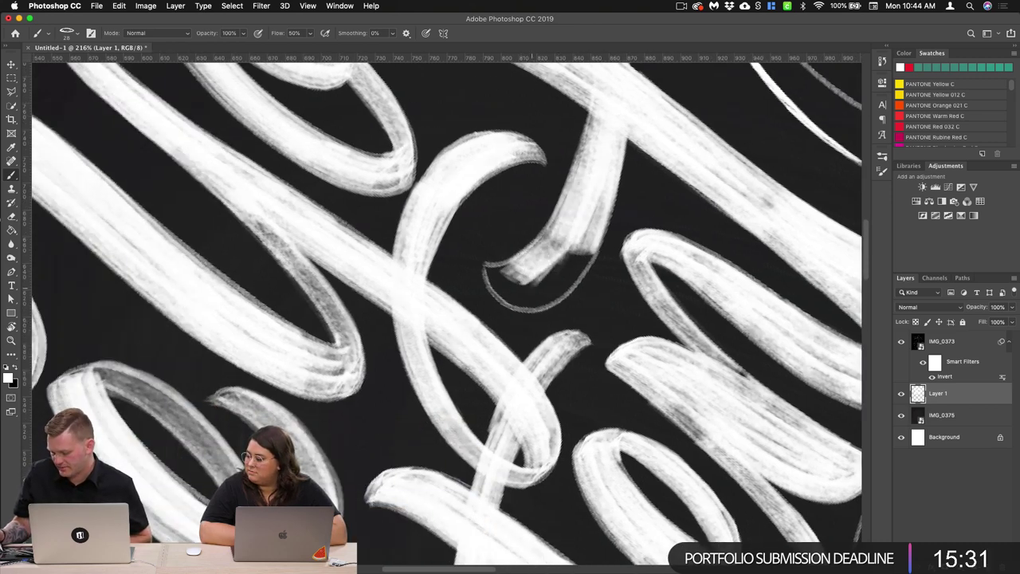
left_click_drag(593, 227, 548, 283)
left_click_drag(594, 247, 559, 289)
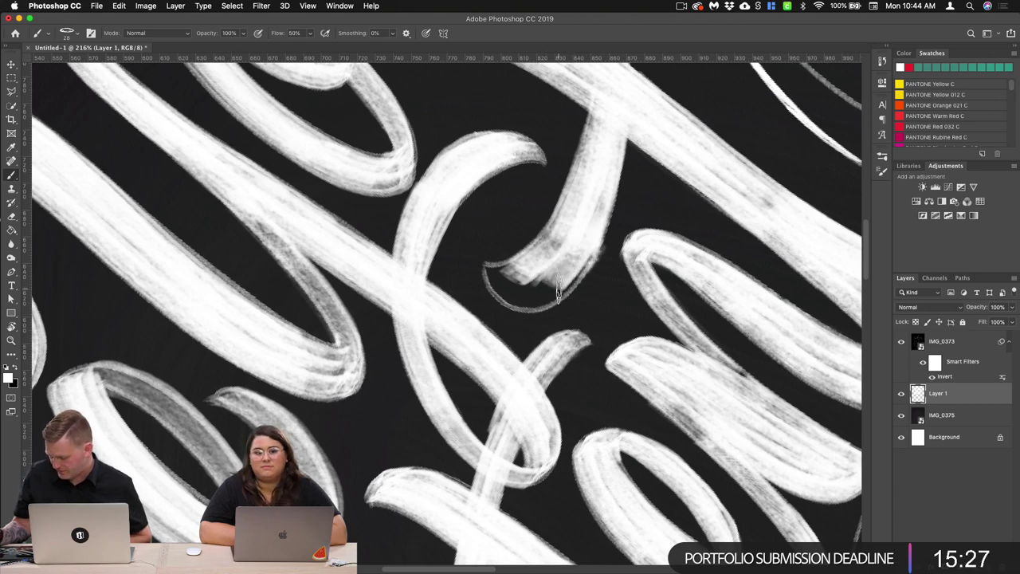
Step: Rotate the canvas, fill the inner edge of the crossbar's left tip, and undo the last stroke there
scroll(609, 300, "down", 6)
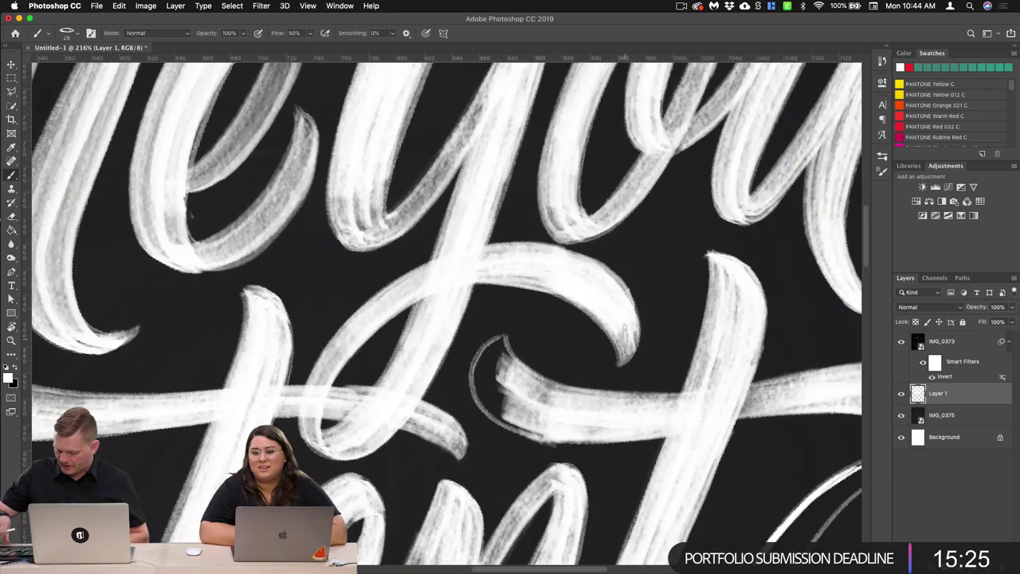
scroll(512, 385, "down", 5)
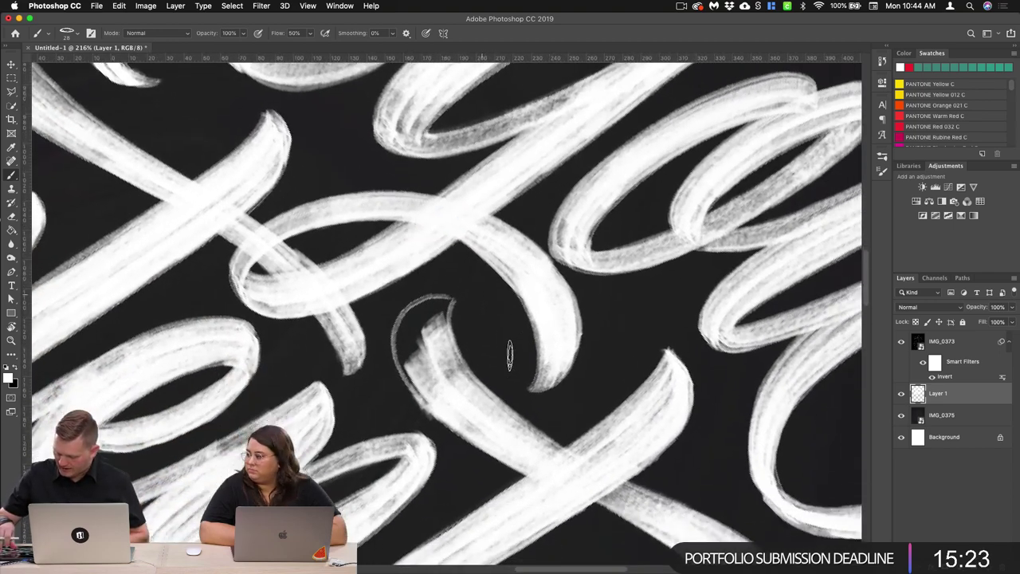
scroll(511, 357, "up", 5)
mouse_move(418, 279)
left_mouse_down()
mouse_move(391, 331)
mouse_move(396, 339)
left_mouse_up()
left_click_drag(393, 276, 433, 428)
mouse_move(418, 327)
left_mouse_down()
mouse_move(433, 414)
mouse_move(452, 431)
left_mouse_up()
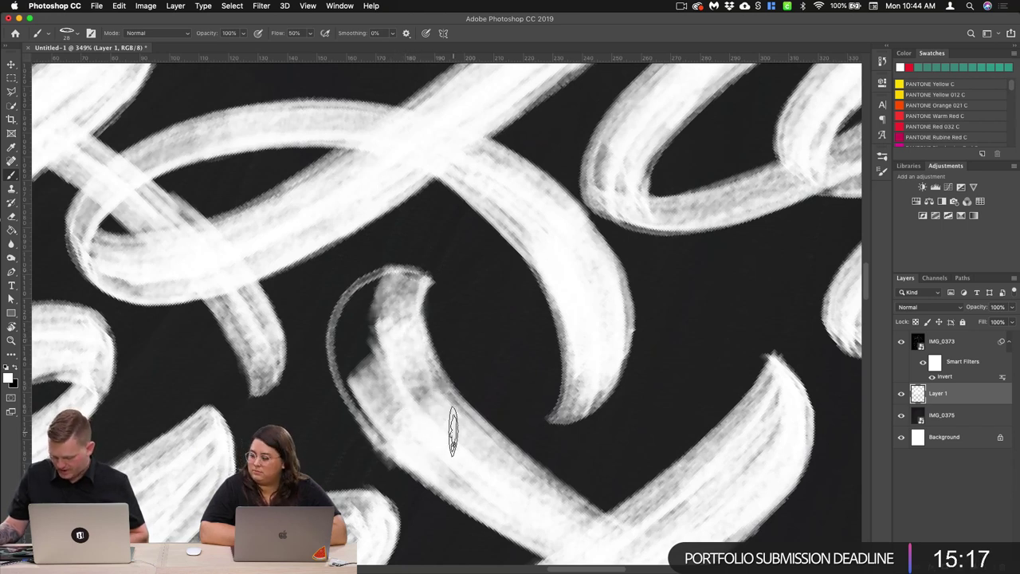
left_click_drag(425, 318, 408, 342)
key("super+z")
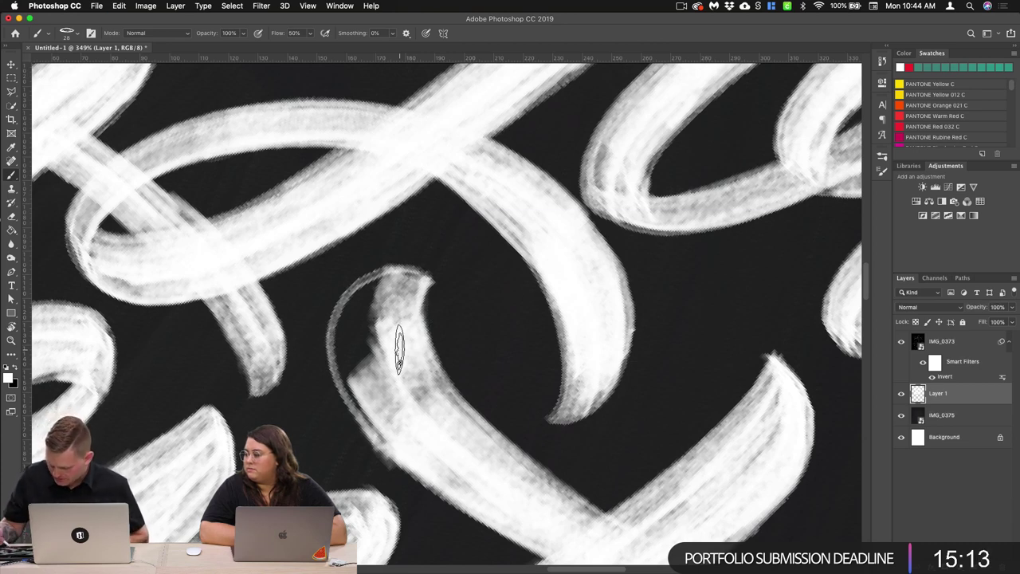
Step: Fill the remaining outer edge of the crossbar's left tip and blend it into the arm
mouse_move(403, 290)
left_mouse_down()
mouse_move(365, 299)
mouse_move(358, 358)
mouse_move(370, 396)
mouse_move(360, 333)
mouse_move(411, 455)
left_mouse_up()
left_click_drag(354, 319, 386, 450)
mouse_move(381, 307)
left_mouse_down()
mouse_move(335, 327)
mouse_move(364, 396)
left_mouse_up()
mouse_move(411, 289)
left_mouse_down()
mouse_move(379, 287)
mouse_move(378, 312)
mouse_move(405, 387)
mouse_move(467, 448)
mouse_move(460, 444)
left_mouse_up()
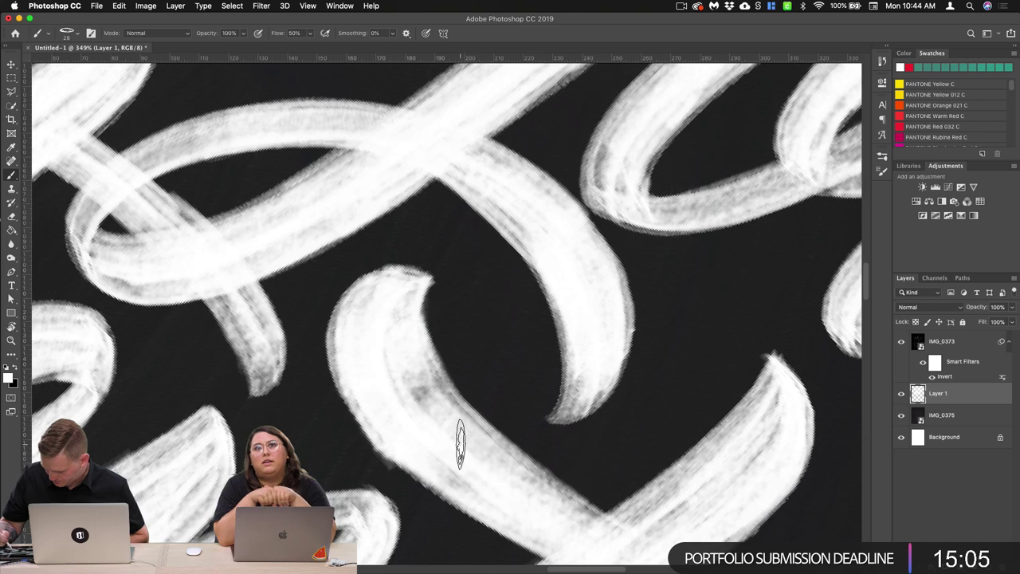
Step: Switch to the Eraser and set its size to 27 px
scroll(460, 444, "down", 5)
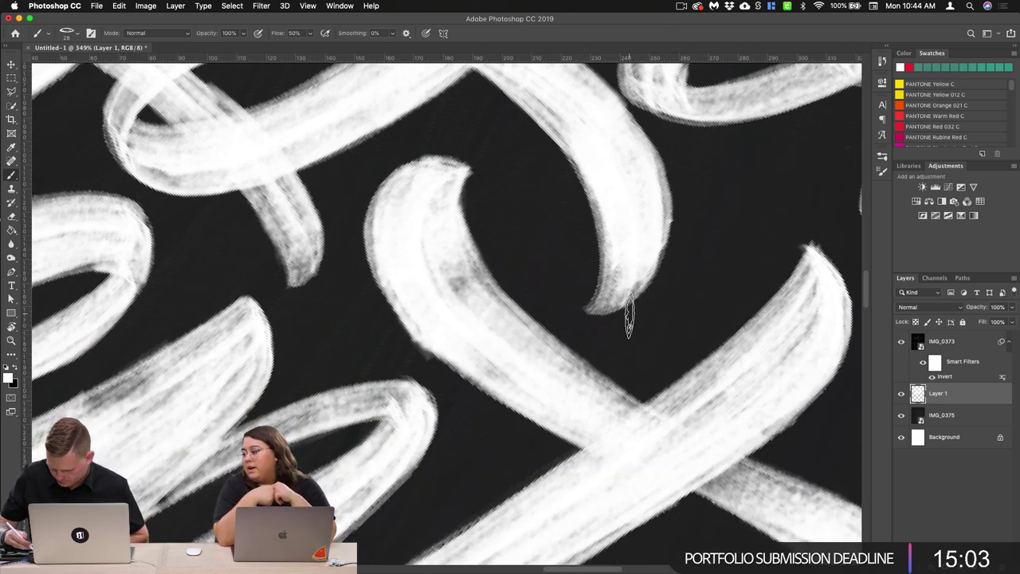
left_click(12, 217)
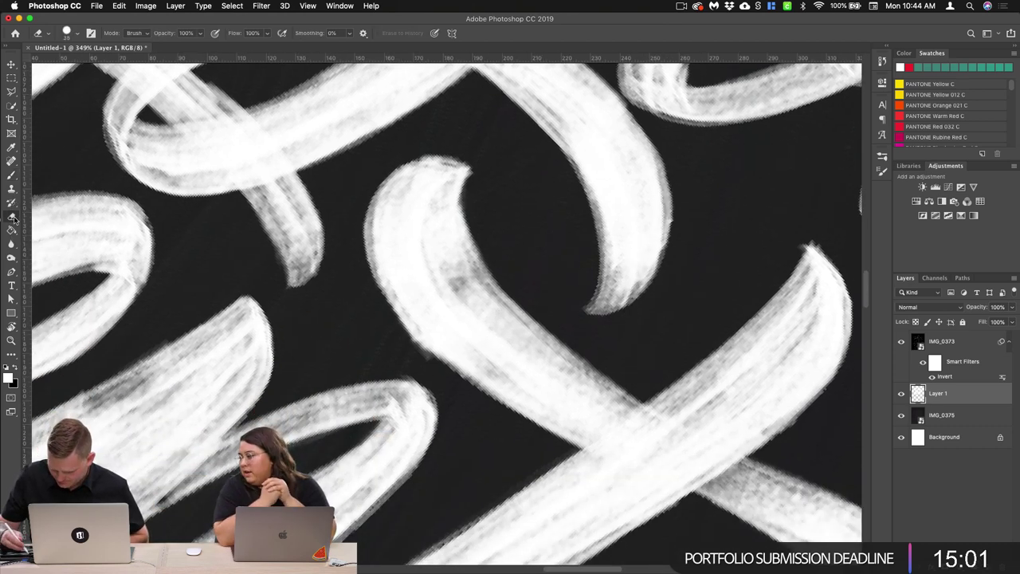
left_click(77, 35)
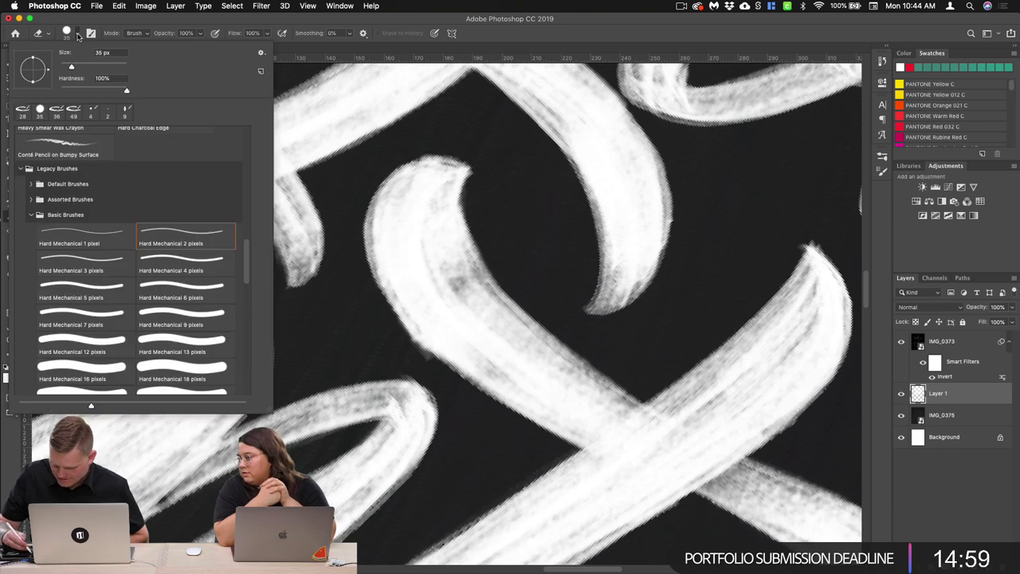
left_click(77, 35)
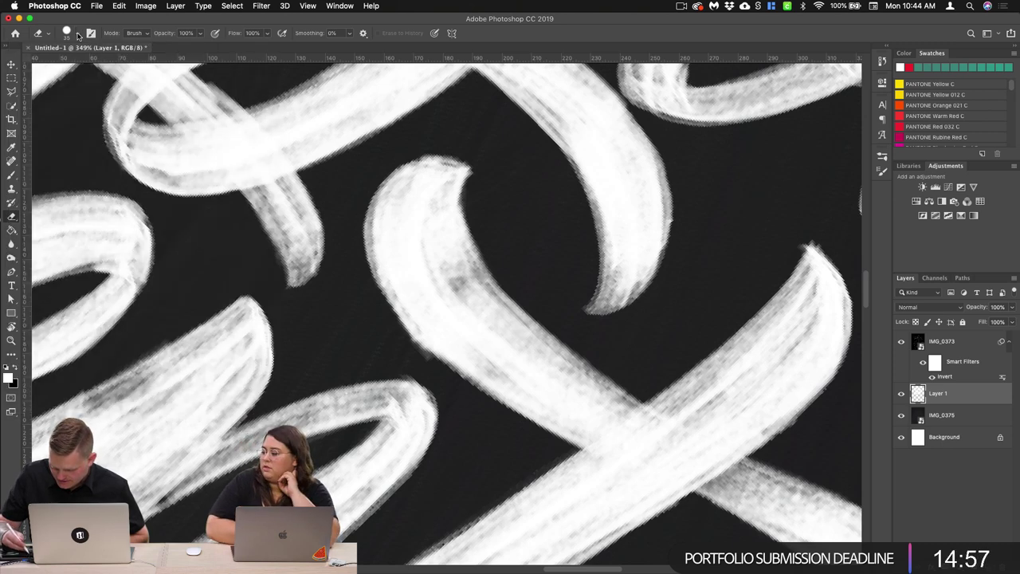
left_click(77, 35)
type("27")
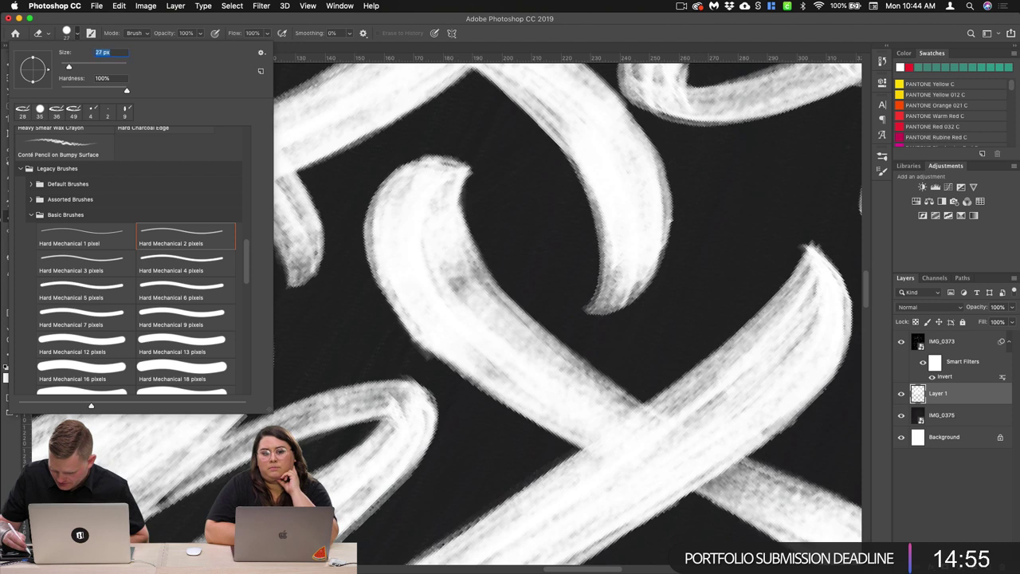
left_click(79, 36)
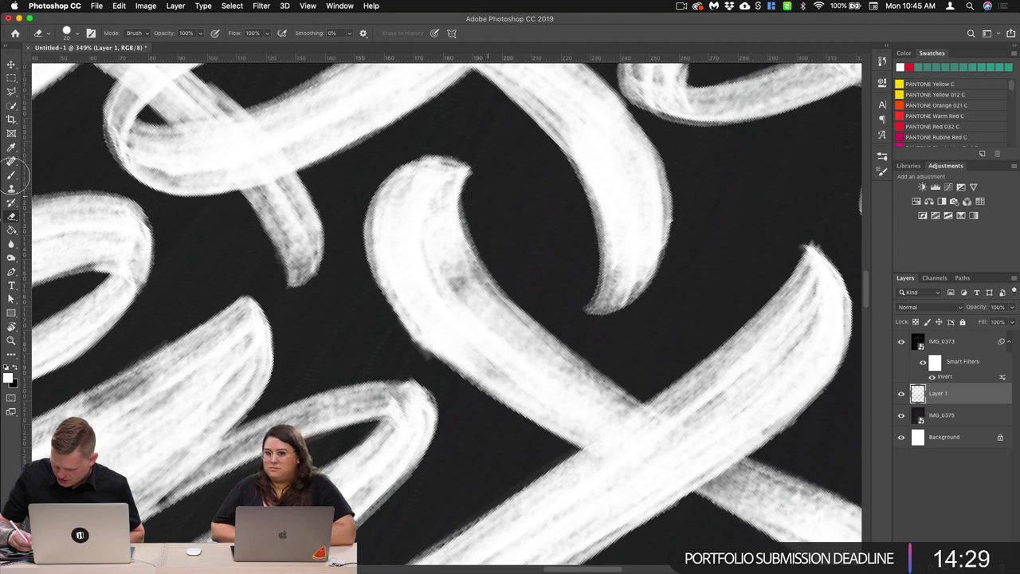
Step: Clean the ragged outer edge of the final t's left crossbar arm, just below its curved tip, with the Eraser
left_click(11, 175)
scroll(599, 273, "right", 5)
scroll(598, 273, "down", 4)
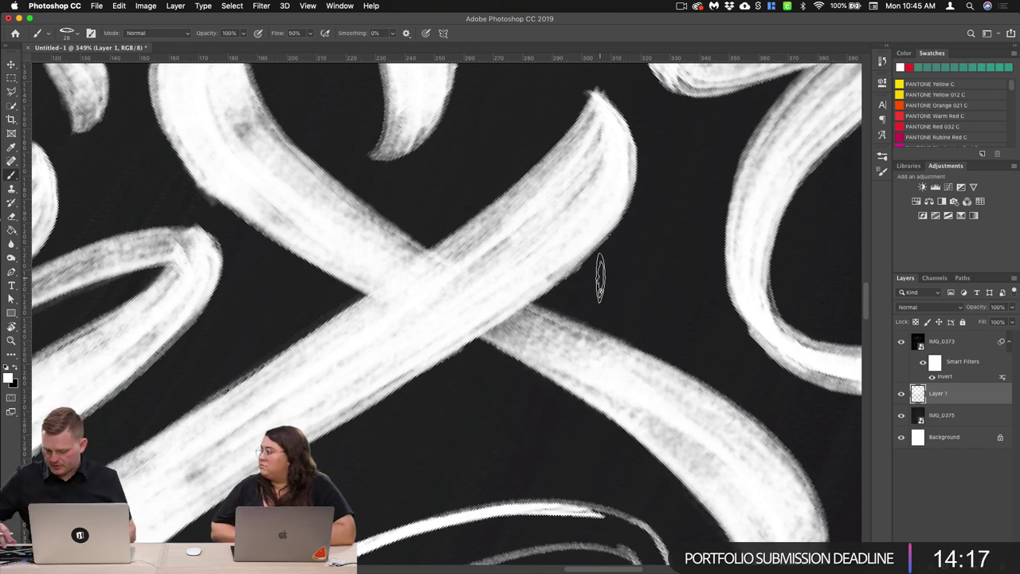
scroll(558, 279, "left", 5)
scroll(558, 279, "up", 3)
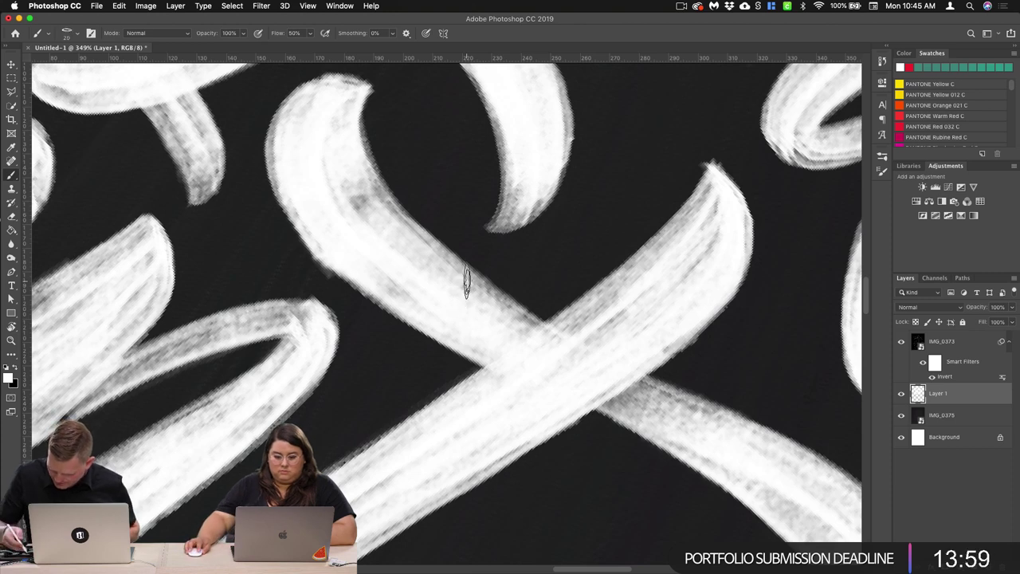
mouse_move(285, 244)
left_mouse_down()
mouse_move(303, 283)
mouse_move(288, 249)
mouse_move(322, 293)
left_mouse_up()
key("super+z")
left_click(11, 218)
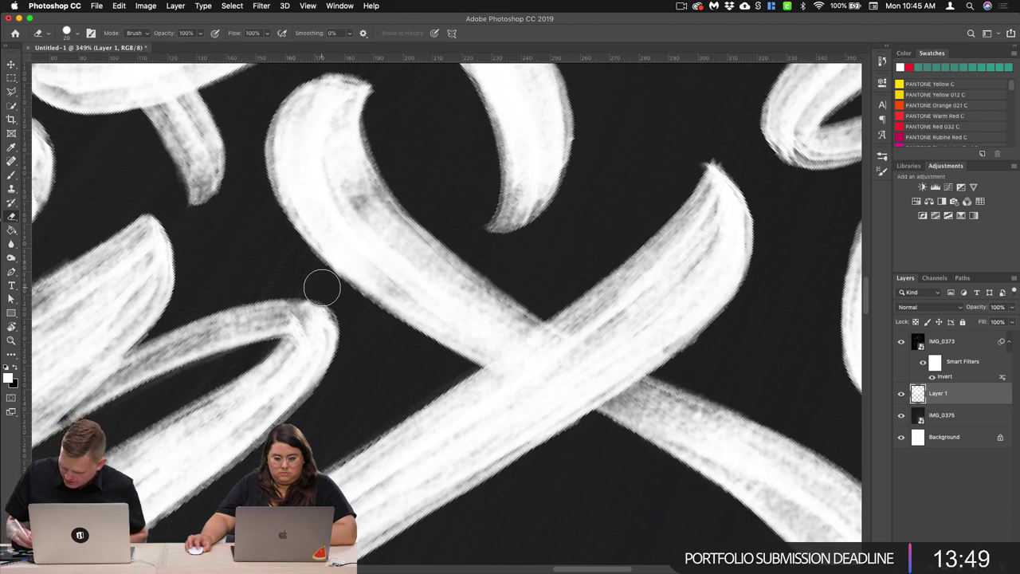
Step: Find the wither poster file on the computer and open Wither-Poster-Full.jpg in Preview
key("super+space")
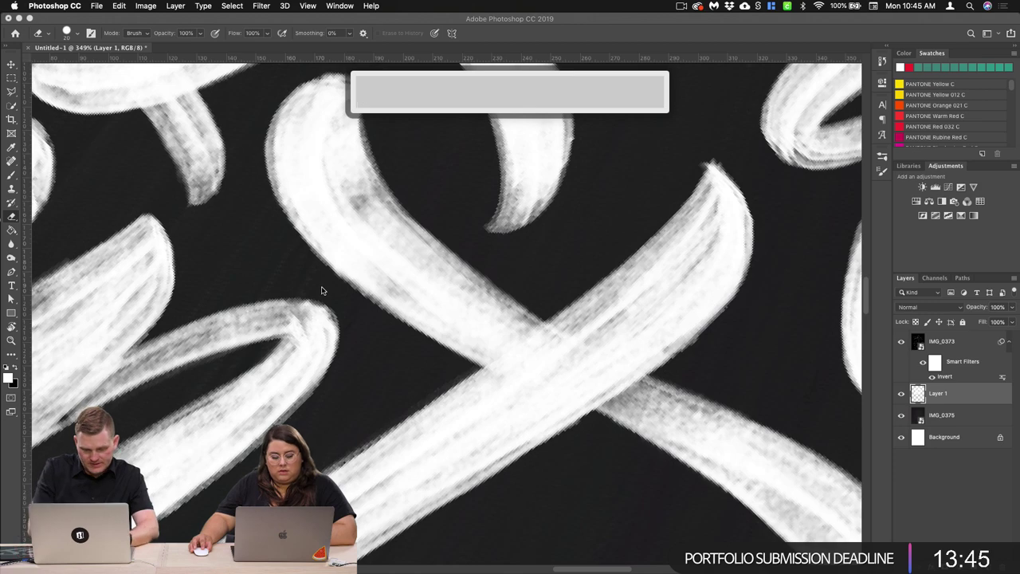
type("qir")
key("BackSpace")
key("BackSpace")
key("BackSpace")
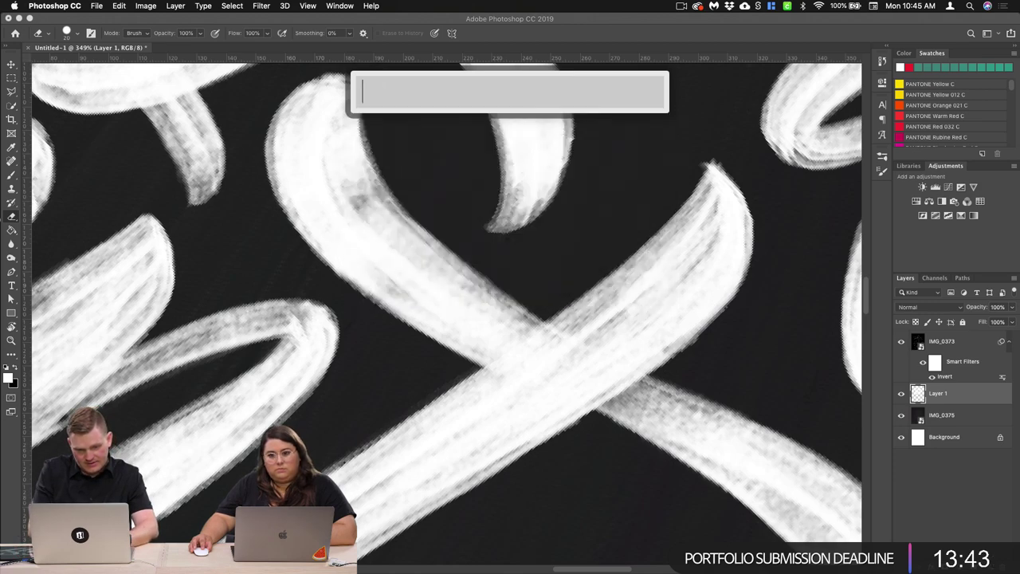
type("wither")
key("Return")
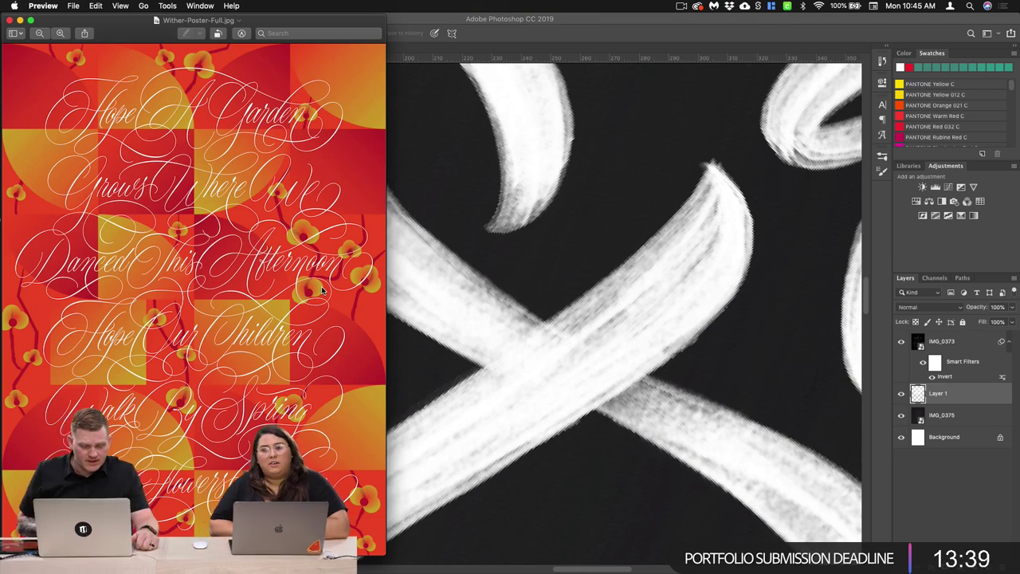
Step: Examine the poster as a whole, inspect its script lettering and halftone shading up close, and close the image
left_click_drag(138, 22, 421, 3)
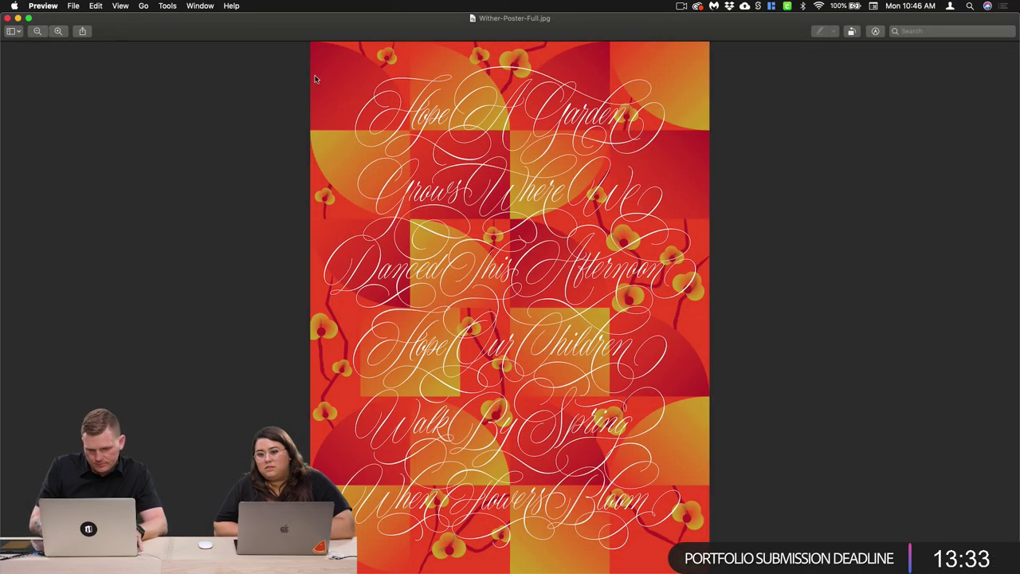
double_click(411, 23)
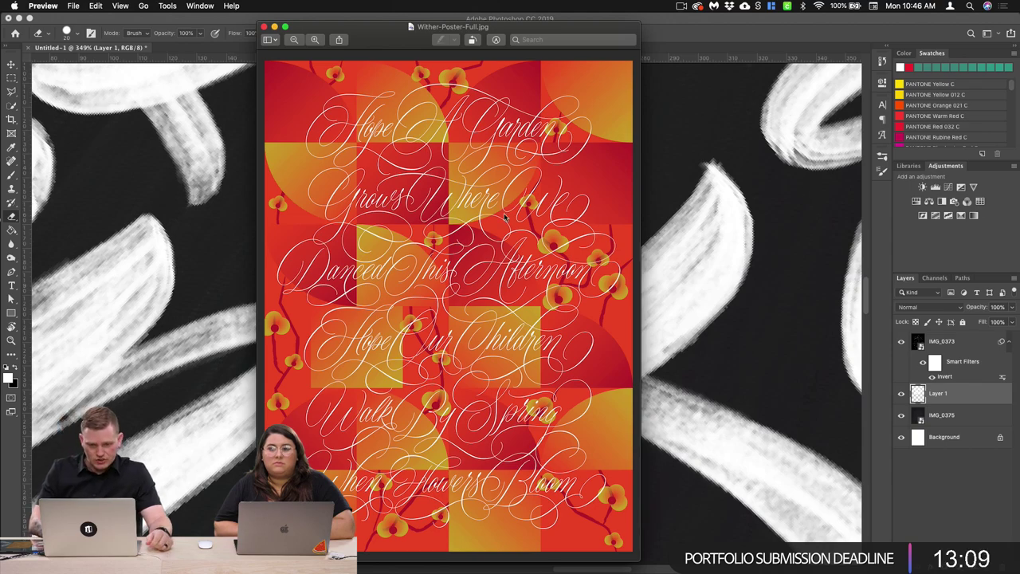
scroll(457, 202, "up", 5)
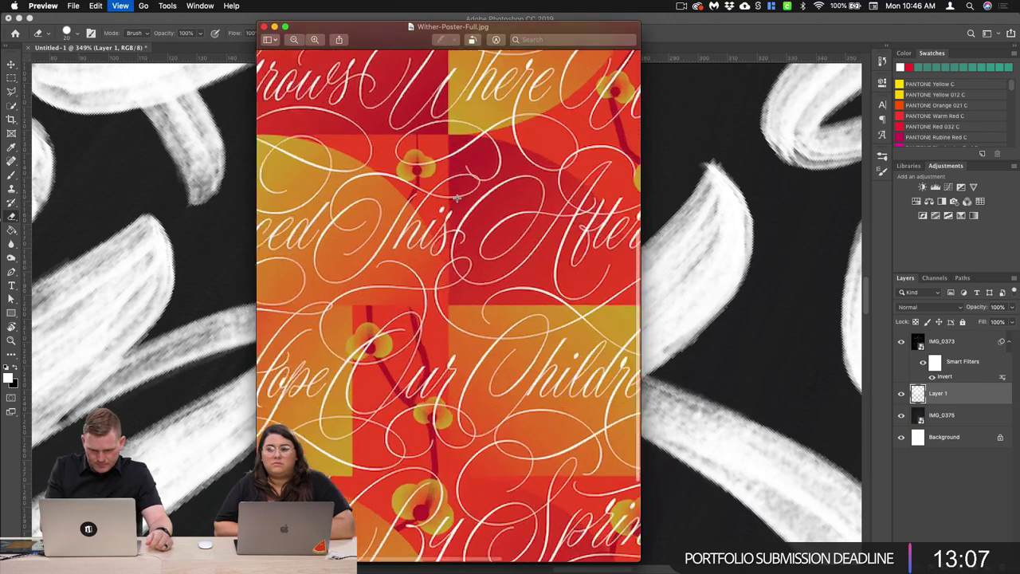
scroll(458, 198, "up", 3)
scroll(516, 238, "up", 3)
scroll(516, 238, "up", 8)
scroll(516, 237, "left", 6)
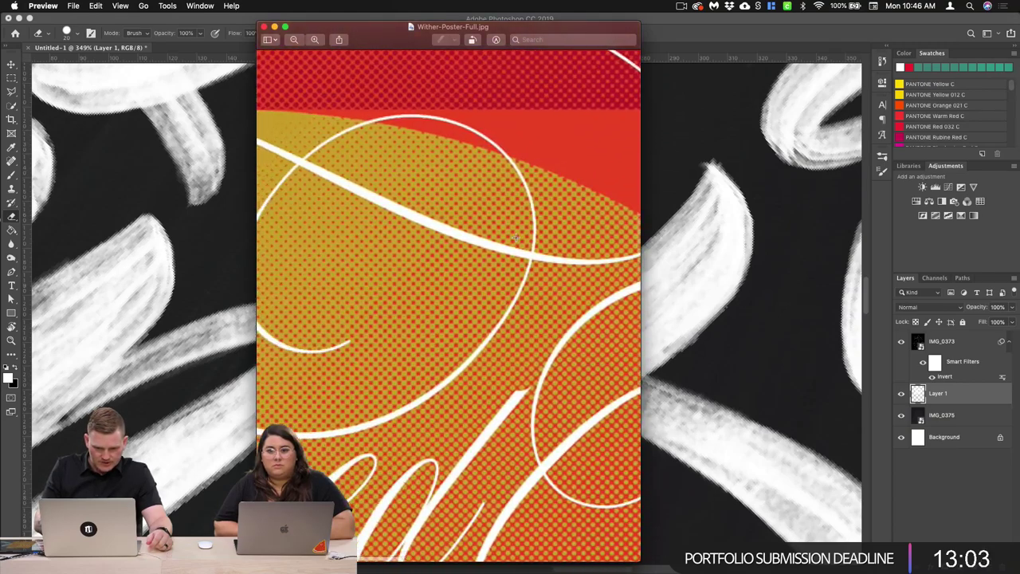
scroll(516, 238, "up", 10)
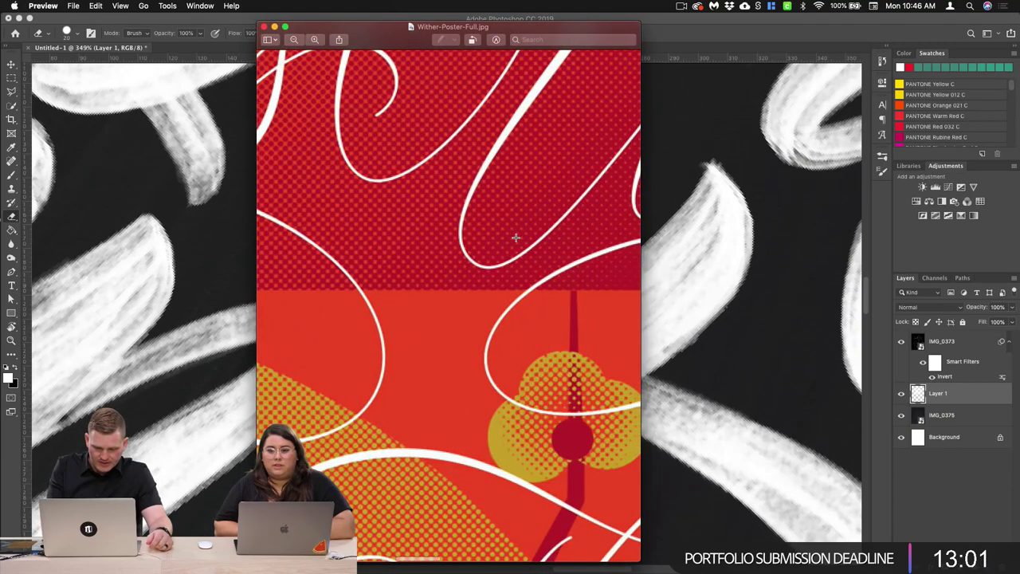
scroll(516, 238, "down", 10)
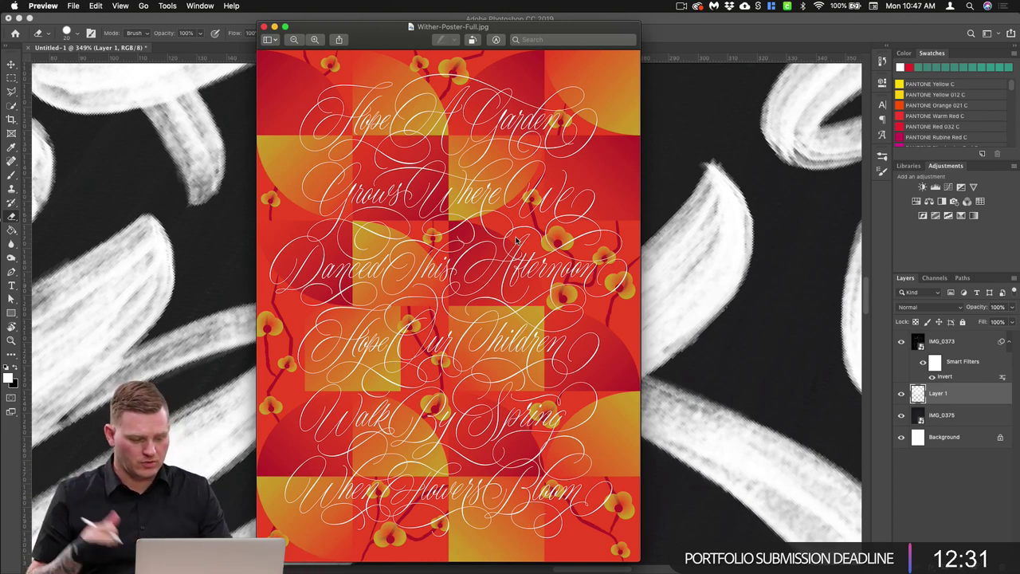
key("super+w")
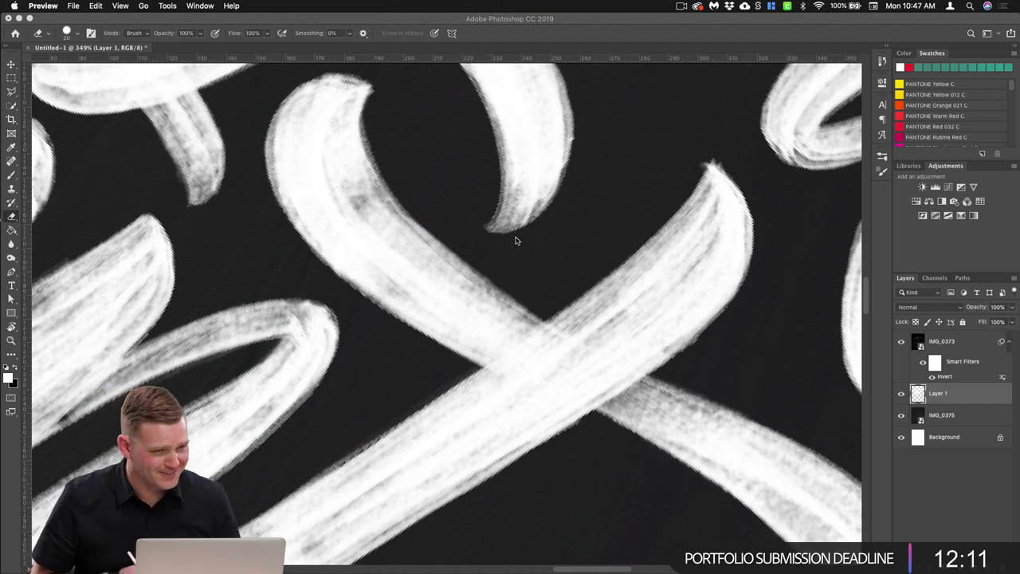
scroll(515, 240, "right", 5)
scroll(492, 289, "down", 3)
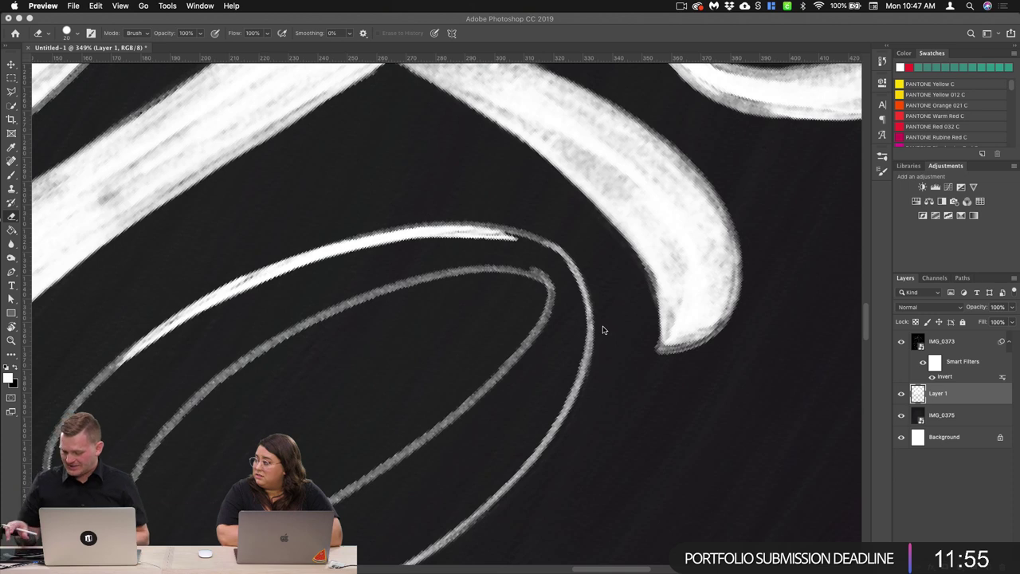
left_click_drag(317, 286, 539, 366)
scroll(539, 366, "left", 5)
scroll(540, 365, "up", 1)
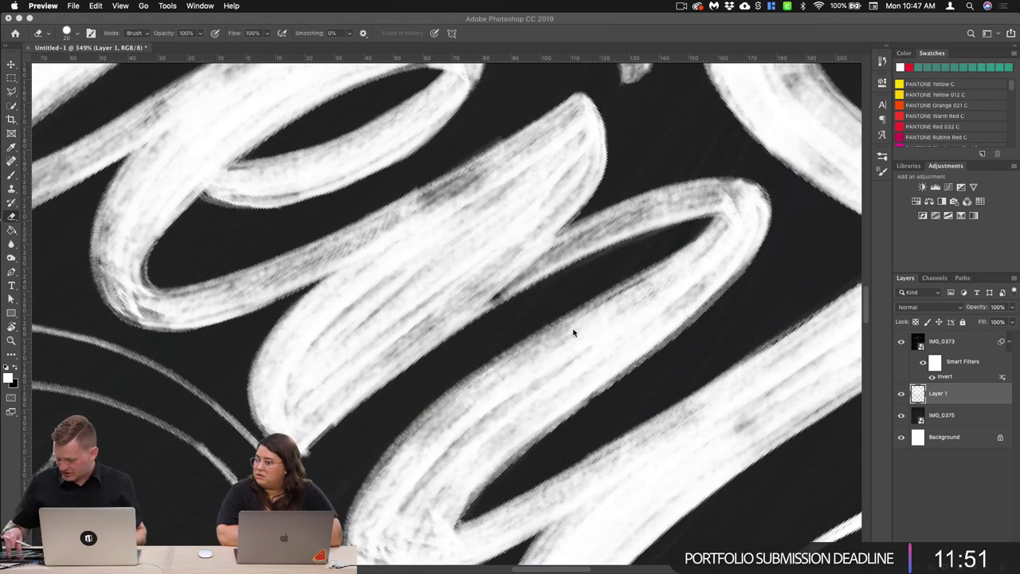
scroll(494, 287, "down", 2)
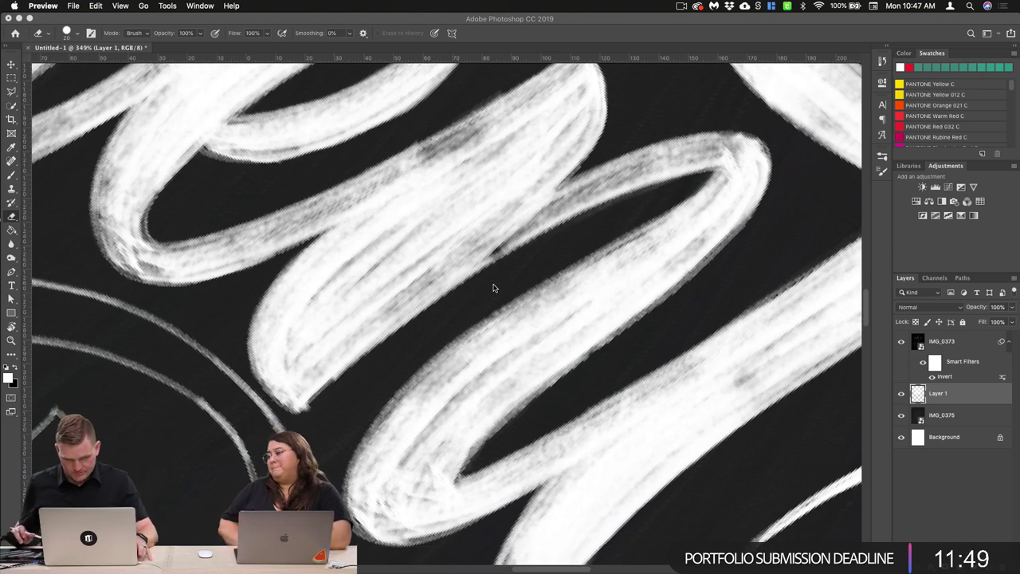
left_click(494, 288)
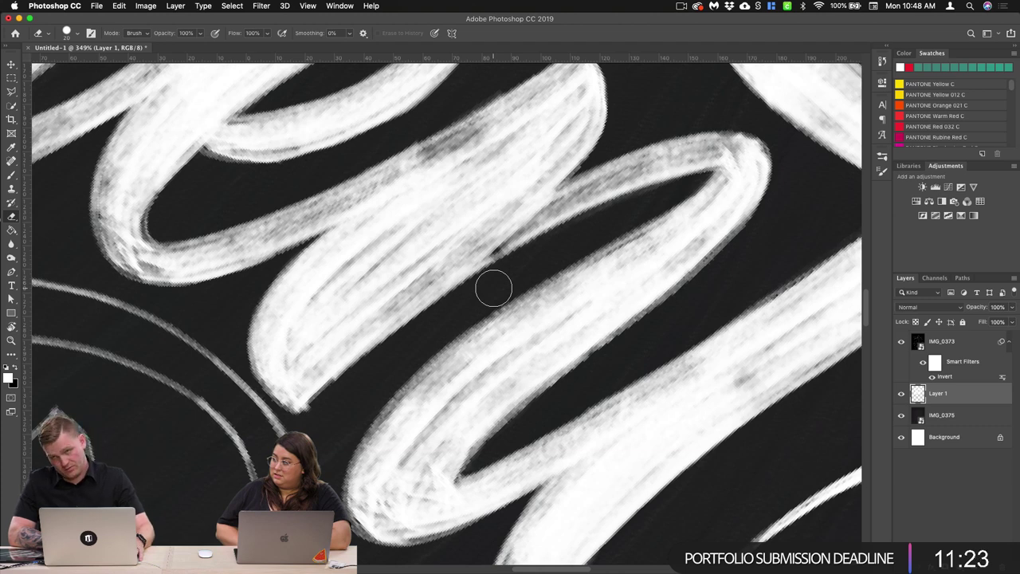
key("super+w")
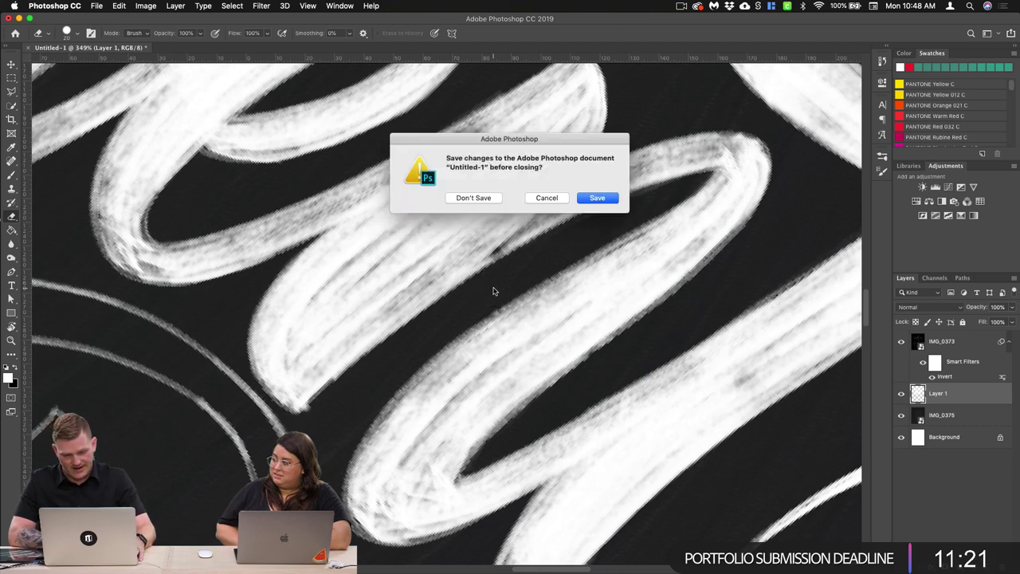
left_click(546, 198)
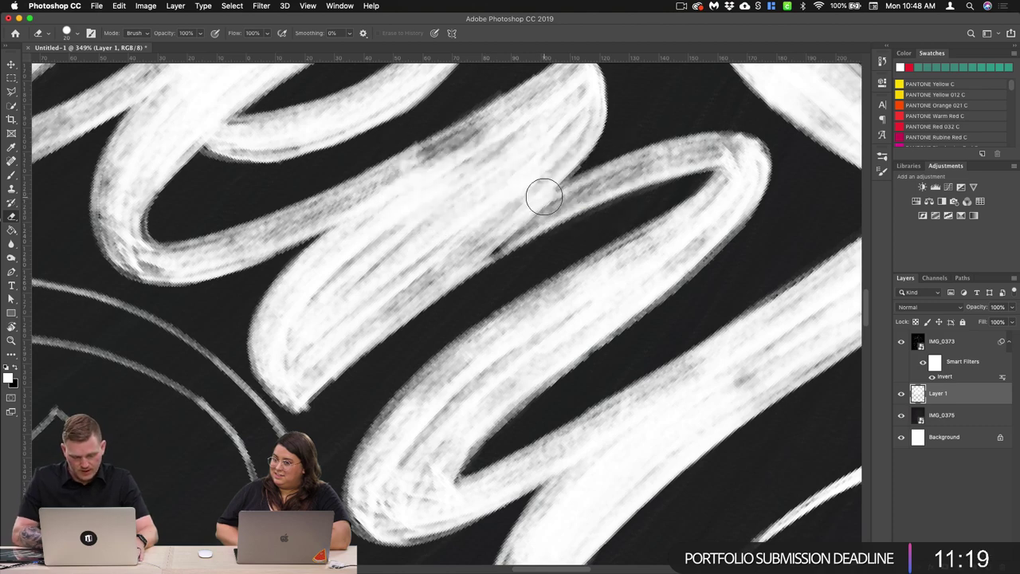
Step: Review the overall Content lettering, then examine the unfilled looping swash of the final t with the canvas rotated upright
key("super+minus")
key("super+minus")
key("super+minus")
key("super+minus")
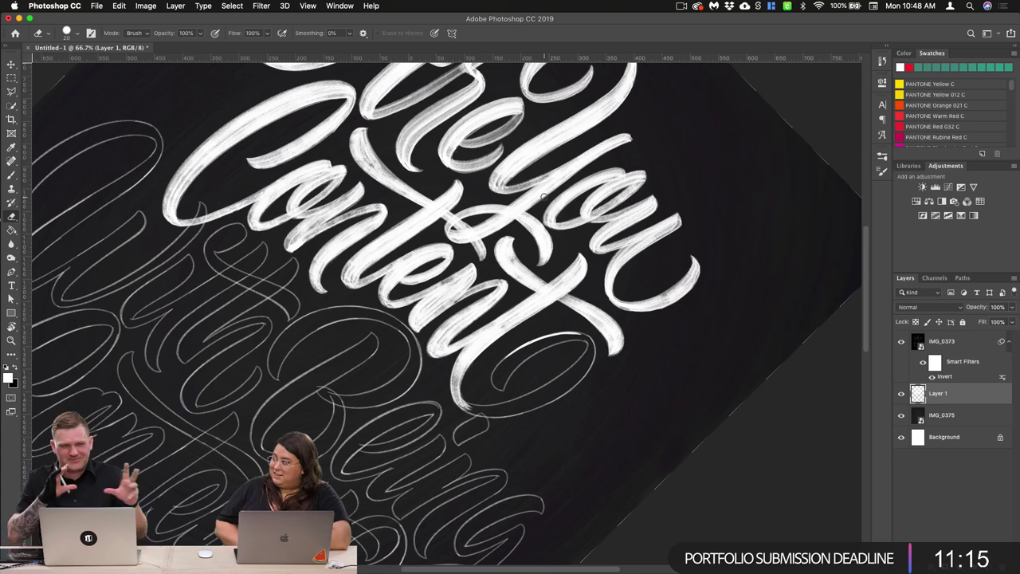
left_click(609, 338, "super")
left_click(609, 337, "super")
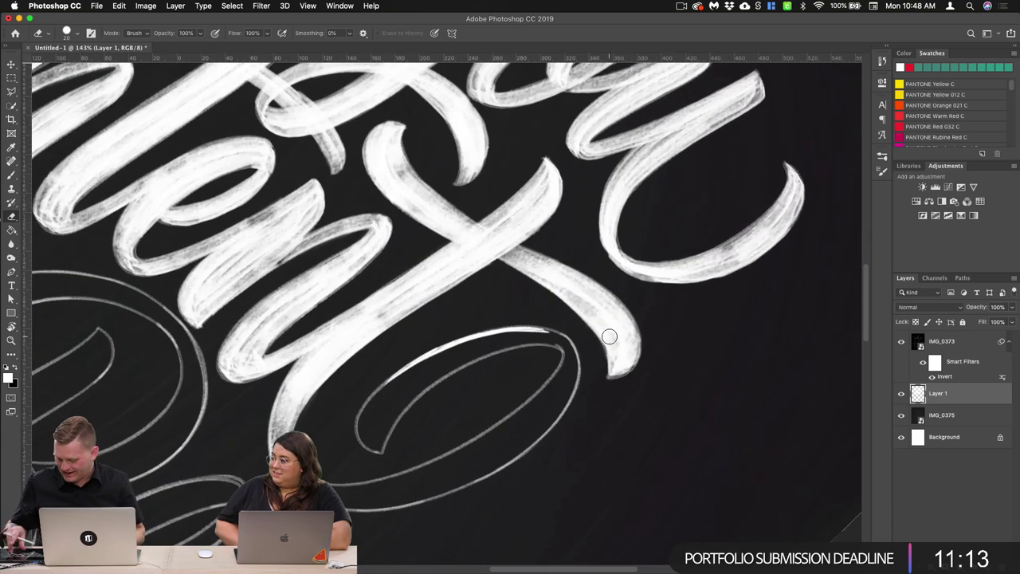
scroll(556, 381, "down", 4)
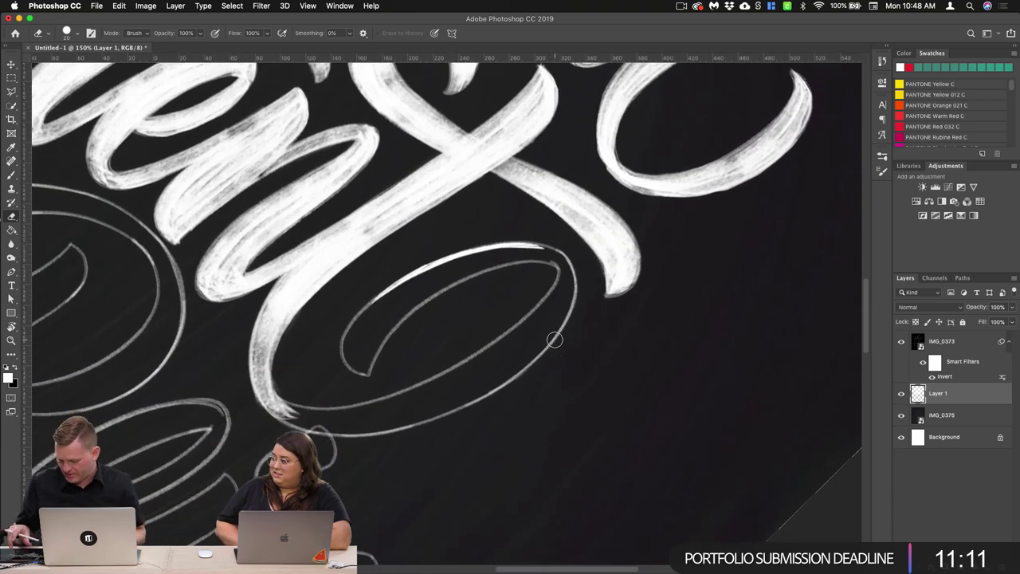
scroll(501, 335, "up", 5)
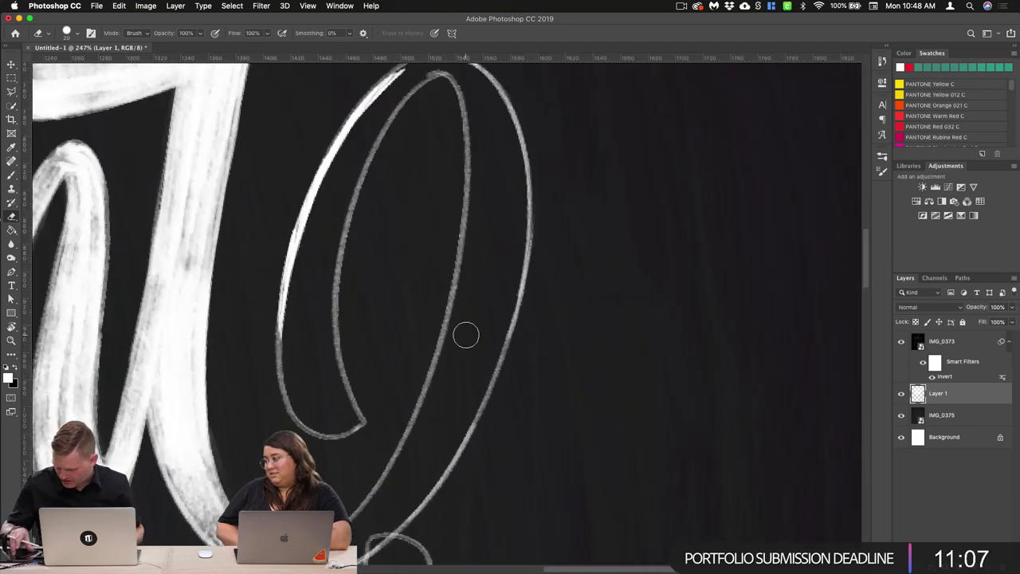
scroll(450, 303, "down", 3)
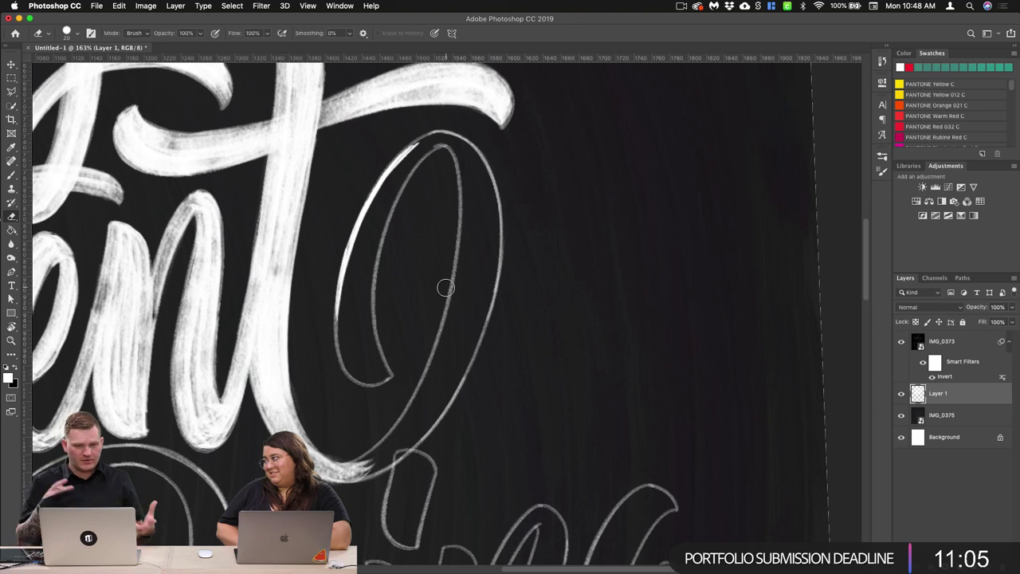
scroll(446, 287, "up", 2)
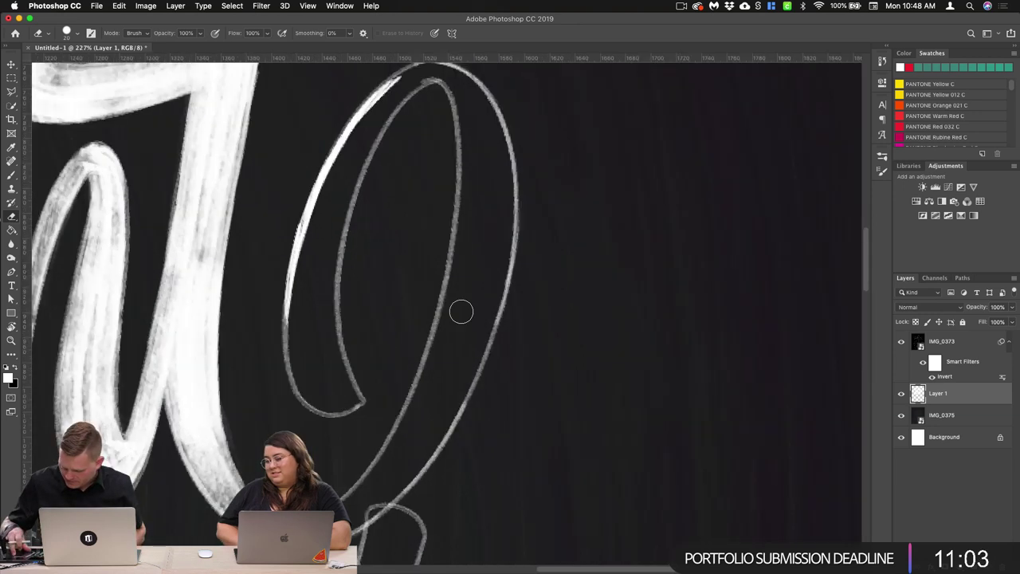
Step: Try erasing the inner side of the white stroke near the top of the swash's outer outline, and undo each attempt
left_click_drag(396, 82, 375, 105)
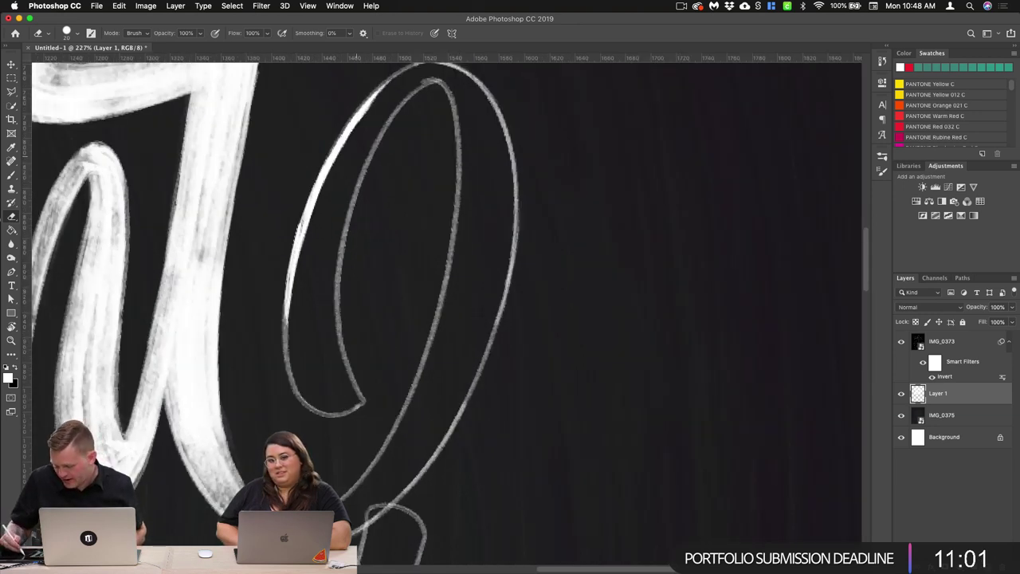
key("super+z")
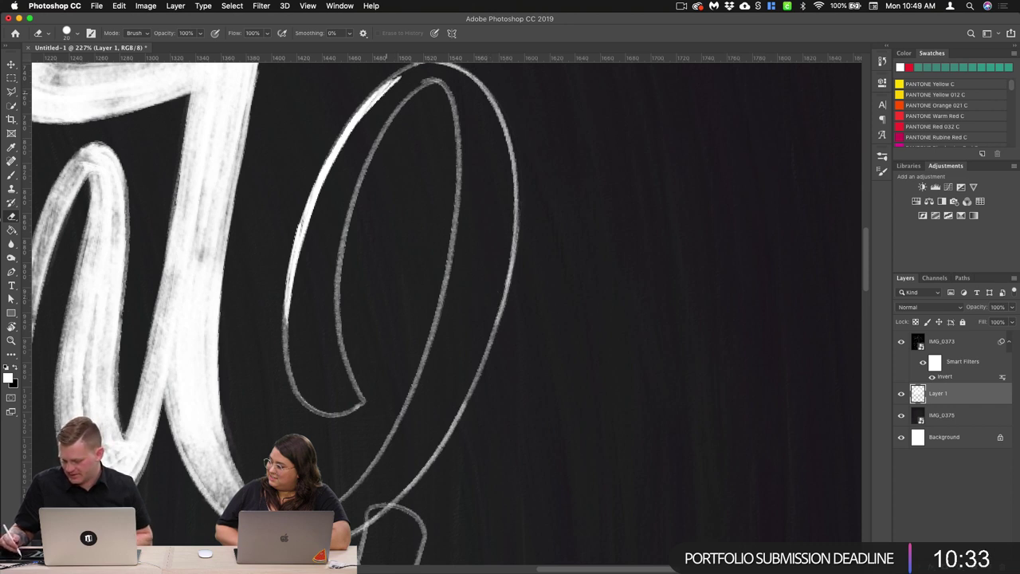
left_click_drag(399, 78, 344, 156)
key("super+z")
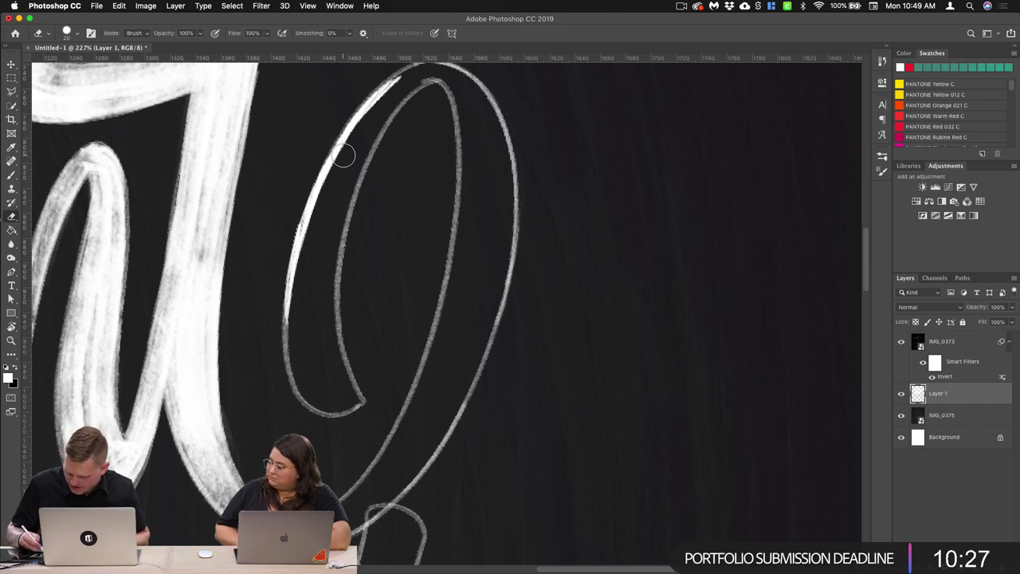
Step: With the Brush tool, fill the outer half of the swash's curled end from near its crest down to the hooked tip
left_click(12, 176)
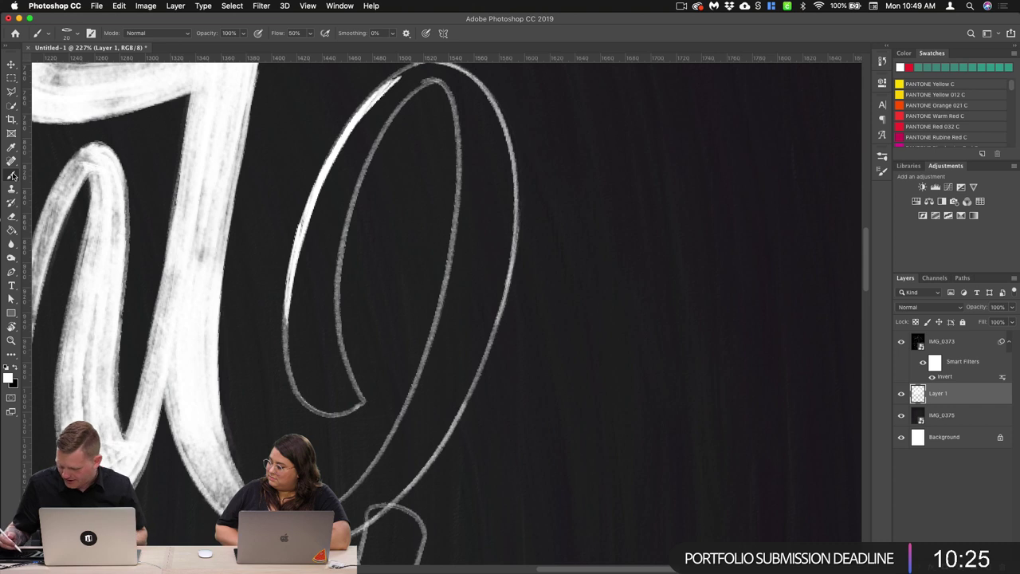
mouse_move(383, 113)
left_mouse_down()
mouse_move(321, 213)
mouse_move(308, 303)
left_mouse_up()
left_click_drag(355, 150, 304, 340)
left_click_drag(327, 209, 308, 372)
left_click_drag(316, 254, 305, 383)
left_click_drag(319, 299, 324, 405)
mouse_move(314, 335)
left_mouse_down()
mouse_move(332, 406)
mouse_move(357, 398)
left_mouse_up()
left_click_drag(403, 76, 335, 209)
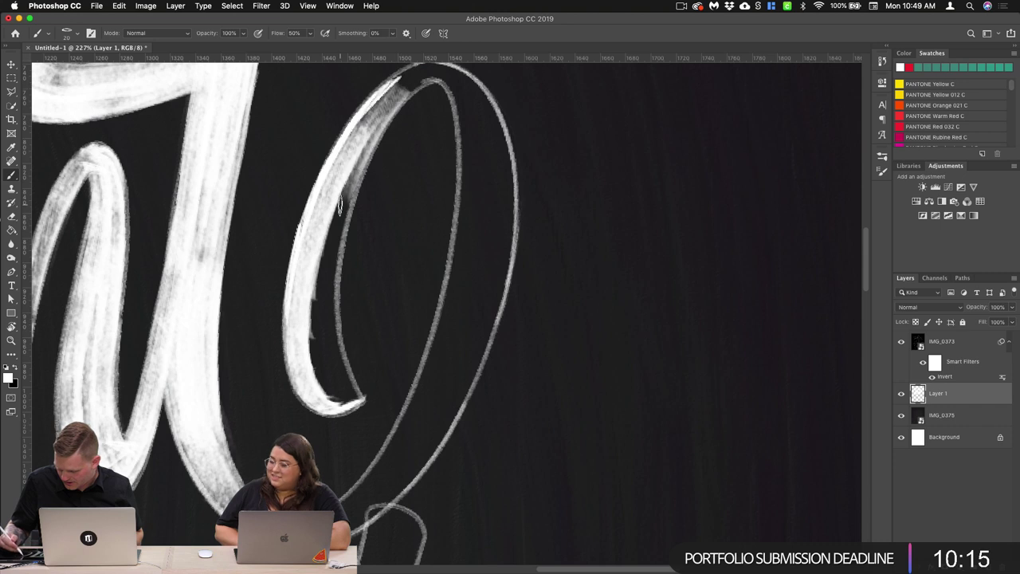
Step: Brush white along the inner edge of the swash's curled end, close the remaining dark gaps and extend the fill up to the crest
left_click_drag(387, 107, 322, 252)
left_click_drag(365, 164, 326, 319)
left_click_drag(353, 180, 327, 339)
left_click_drag(341, 220, 340, 387)
left_click_drag(313, 291, 350, 405)
left_click_drag(318, 341, 357, 399)
mouse_move(334, 365)
left_mouse_down()
mouse_move(356, 400)
mouse_move(326, 259)
left_mouse_up()
left_click_drag(338, 330, 342, 269)
left_click_drag(375, 122, 421, 76)
left_click_drag(353, 146, 418, 76)
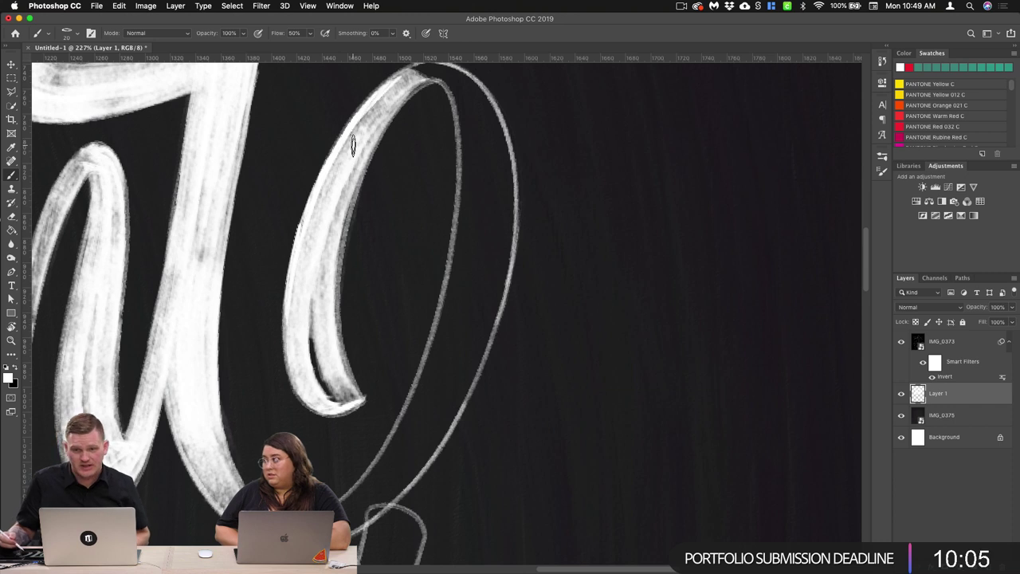
mouse_move(357, 130)
left_mouse_down()
mouse_move(310, 326)
mouse_move(316, 391)
mouse_move(339, 398)
left_mouse_up()
left_click_drag(328, 353, 336, 394)
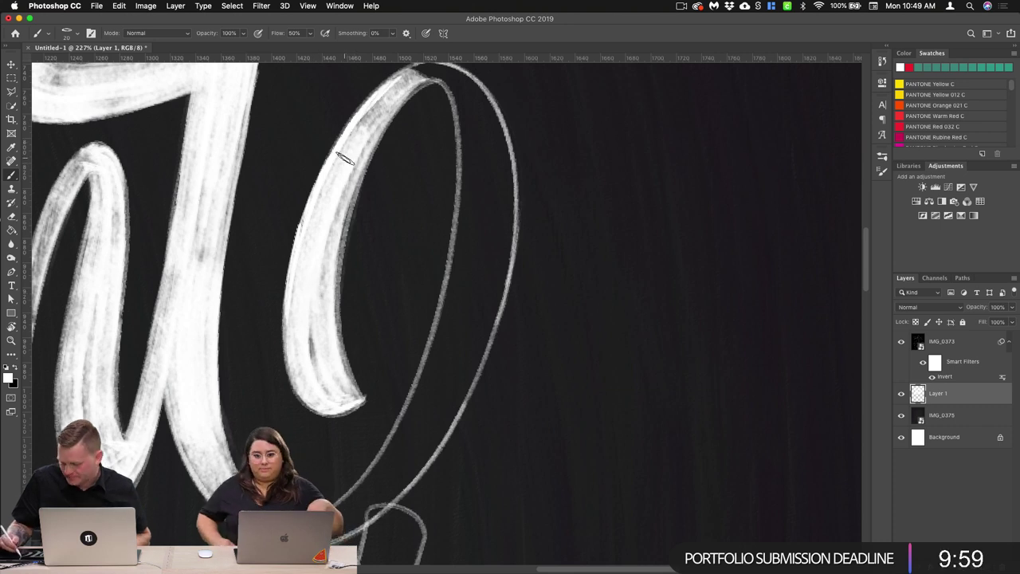
left_click_drag(372, 122, 312, 339)
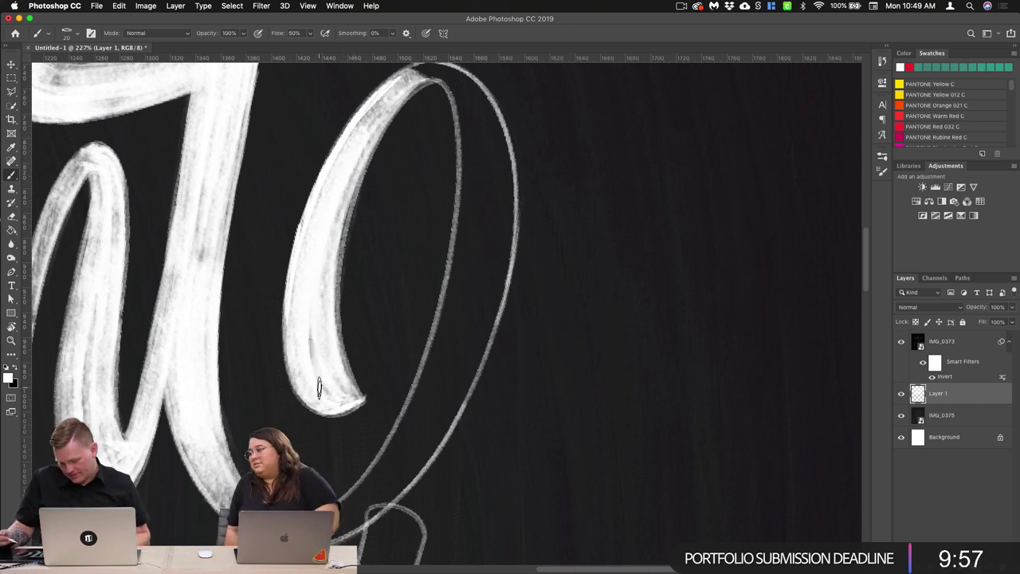
Step: Carry the white strokes over the swash's crest and down the inner edge of its long outer curve
scroll(399, 318, "right", 3)
scroll(398, 319, "up", 2)
mouse_move(328, 160)
left_mouse_down()
mouse_move(298, 150)
mouse_move(349, 178)
left_mouse_up()
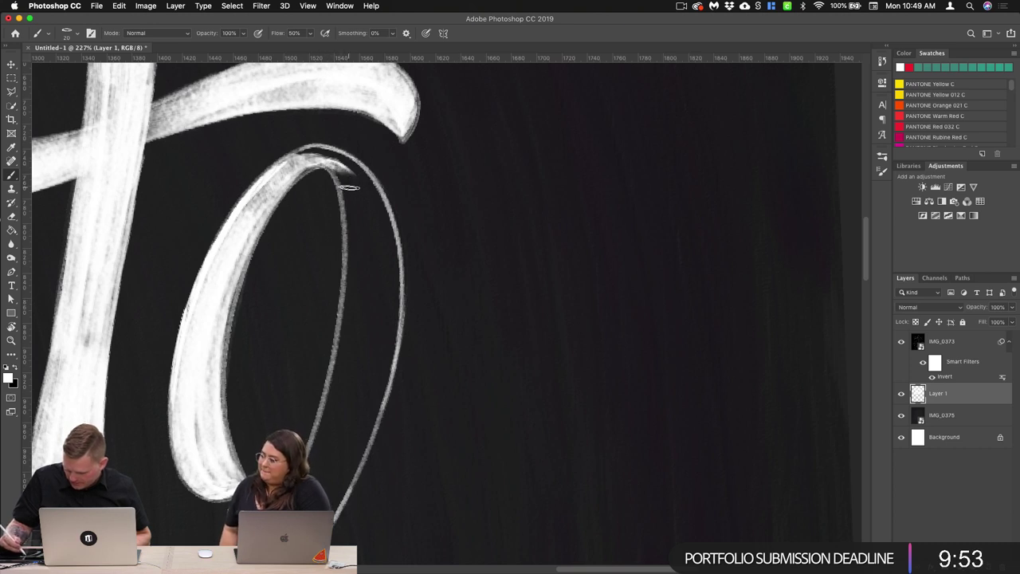
mouse_move(289, 185)
left_mouse_down()
mouse_move(318, 166)
mouse_move(359, 225)
left_mouse_up()
left_click_drag(340, 168, 361, 258)
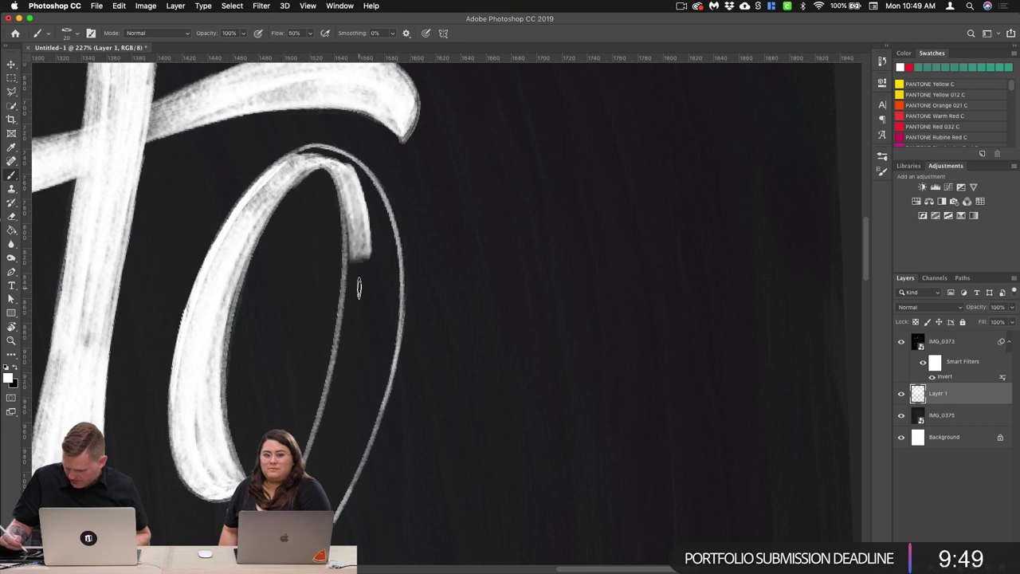
mouse_move(357, 192)
left_mouse_down()
mouse_move(366, 291)
mouse_move(357, 293)
left_mouse_up()
left_click_drag(350, 205, 349, 320)
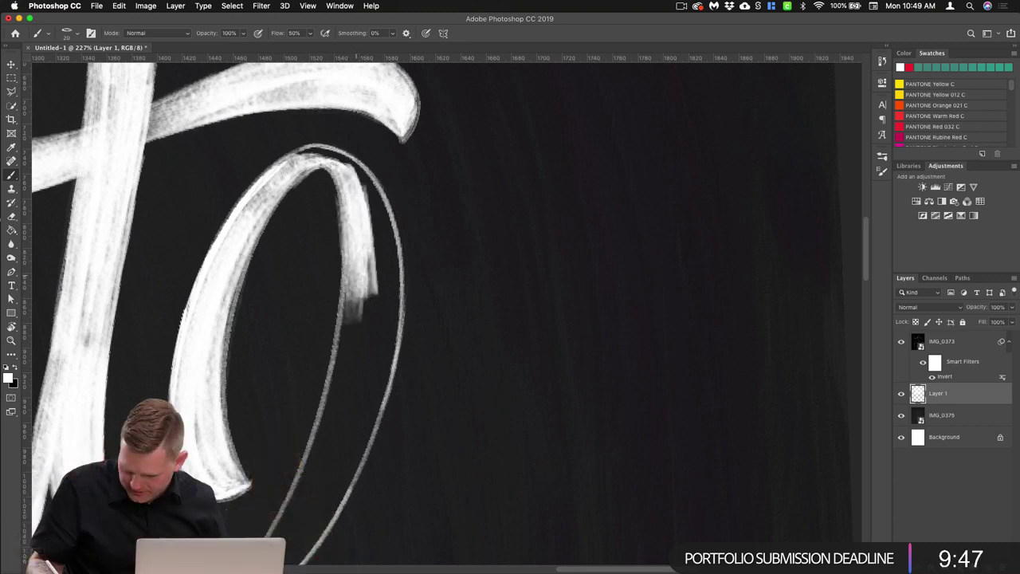
left_click_drag(355, 257, 346, 380)
left_click_drag(364, 302, 337, 405)
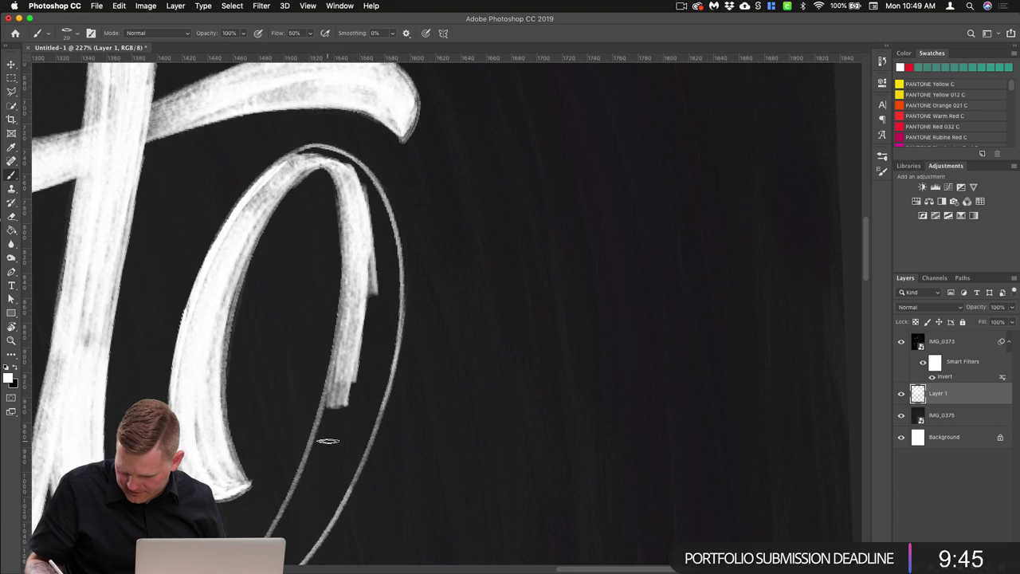
mouse_move(360, 347)
left_mouse_down()
mouse_move(316, 456)
mouse_move(327, 429)
left_mouse_up()
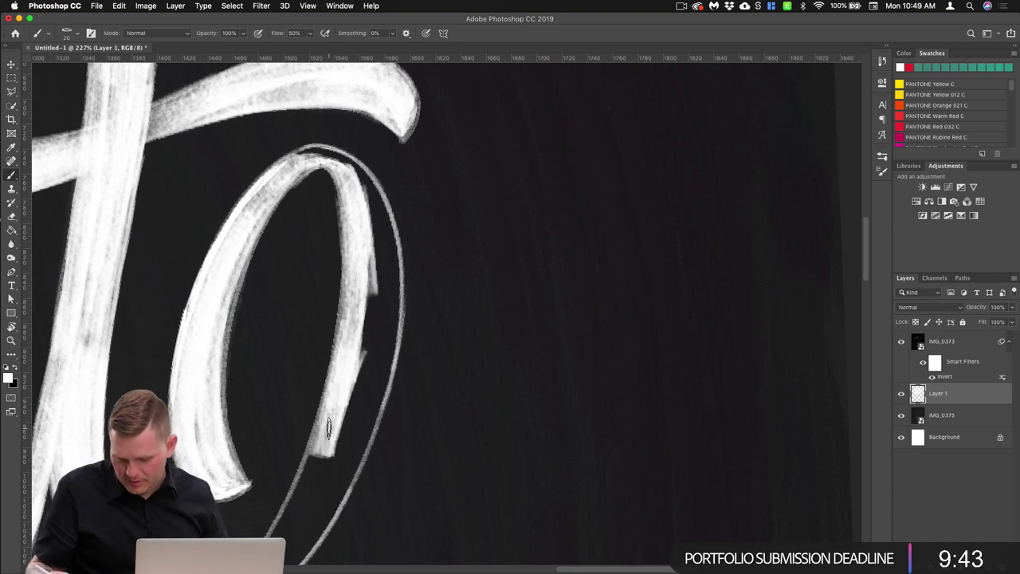
Step: Fill the outer edge of the swash's long curve from the crest to past its midpoint, blending it with the inner strokes
mouse_move(288, 165)
left_mouse_down()
mouse_move(327, 158)
mouse_move(317, 155)
mouse_move(357, 182)
mouse_move(334, 155)
mouse_move(375, 215)
mouse_move(389, 264)
left_mouse_up()
left_click_drag(383, 317, 380, 223)
left_click_drag(380, 227, 387, 316)
left_click_drag(386, 263, 378, 379)
left_click_drag(386, 315, 376, 371)
left_click_drag(386, 255, 384, 345)
left_click_drag(387, 275, 376, 367)
left_click_drag(375, 255, 355, 403)
left_click_drag(369, 196, 379, 263)
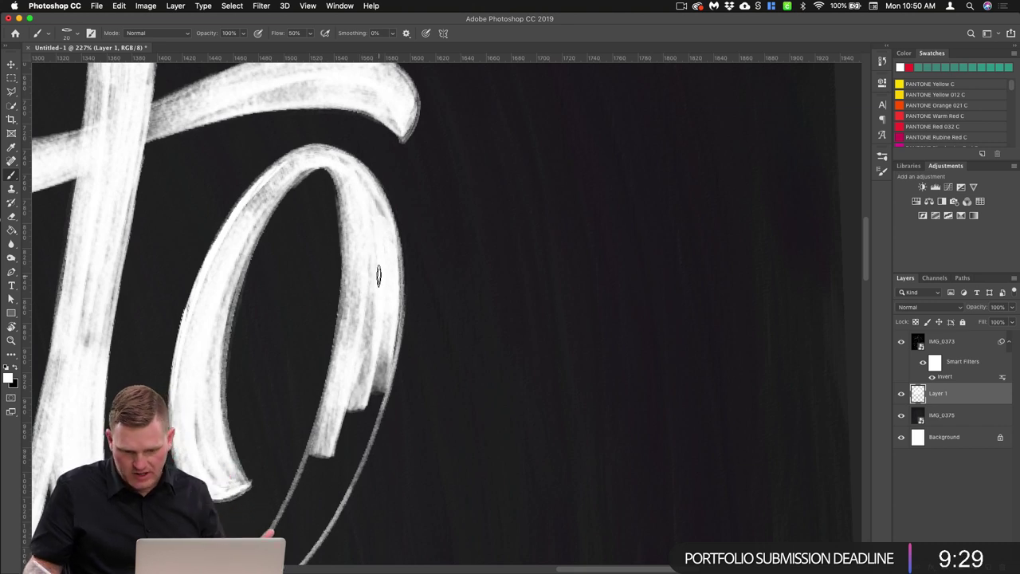
Step: Continue the white fill down the lower part of the swash's long curve and smooth its outer edge
left_click_drag(368, 312, 336, 467)
left_click_drag(383, 335, 351, 451)
mouse_move(382, 351)
left_mouse_down()
mouse_move(350, 449)
mouse_move(502, 337)
left_mouse_up()
key("space")
left_click_drag(431, 243, 373, 365)
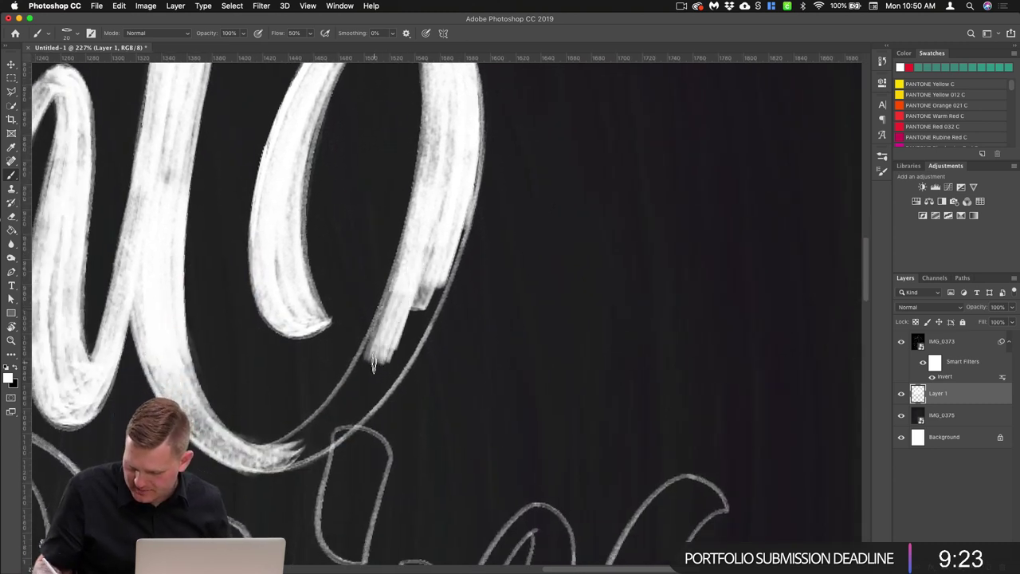
left_click_drag(440, 244, 395, 356)
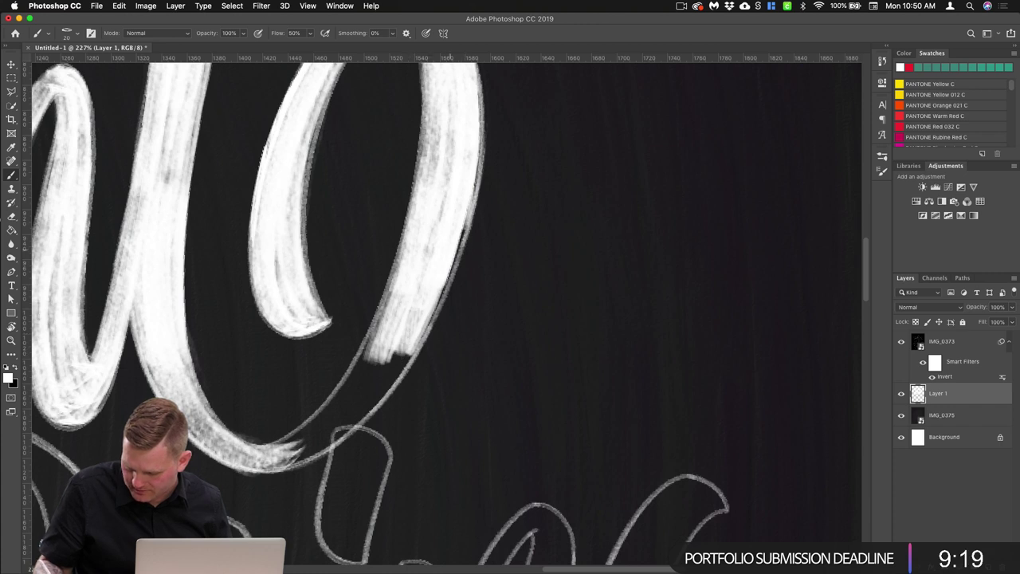
left_click_drag(467, 209, 430, 291)
left_click_drag(480, 150, 425, 317)
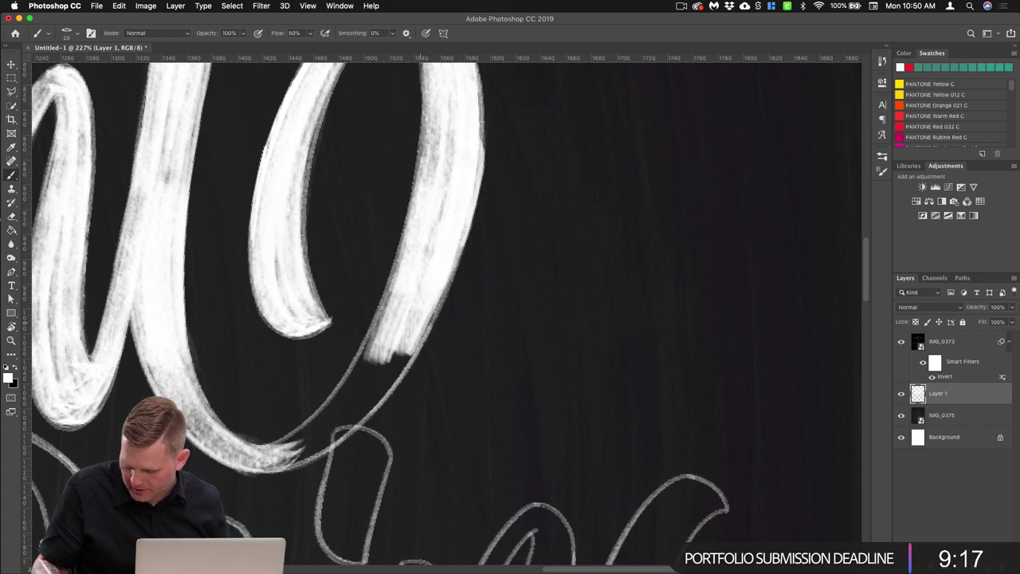
Step: Fill the narrowing base of the swash so it joins the already painted foot of the t
key("space")
left_click_drag(333, 395, 511, 322)
left_click_drag(582, 209, 531, 323)
mouse_move(553, 270)
left_mouse_down()
mouse_move(504, 347)
mouse_move(460, 385)
left_mouse_up()
mouse_move(505, 360)
left_mouse_down()
mouse_move(469, 383)
mouse_move(484, 381)
left_mouse_up()
mouse_move(537, 331)
left_mouse_down()
mouse_move(496, 366)
mouse_move(511, 365)
left_mouse_up()
left_click_drag(582, 279, 551, 322)
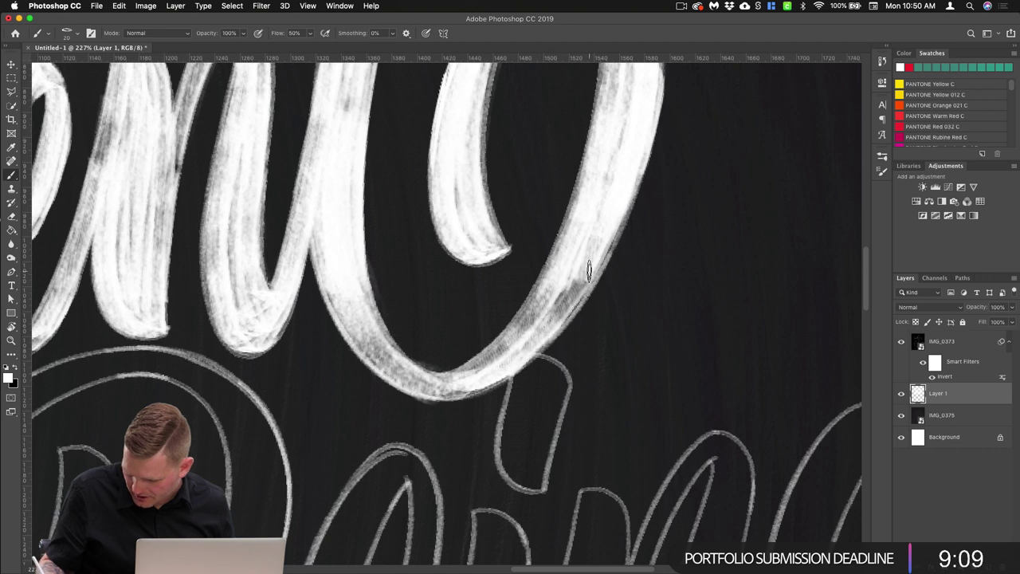
left_click_drag(590, 271, 535, 334)
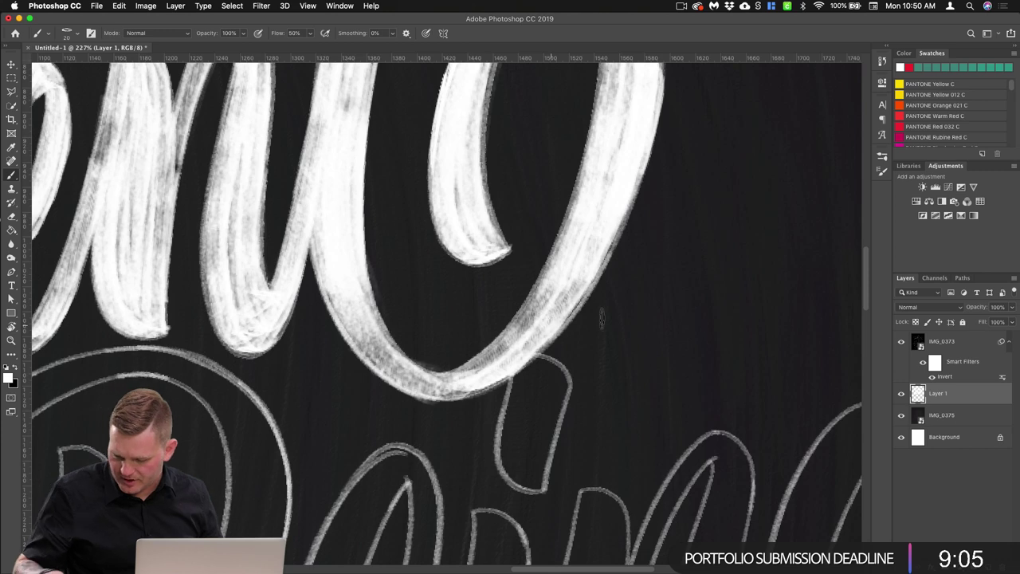
Step: Review the painted Content lettering with its swash, and look over the unfilled outlines of With below it
left_click_drag(721, 167, 602, 319)
scroll(511, 326, "down", 2)
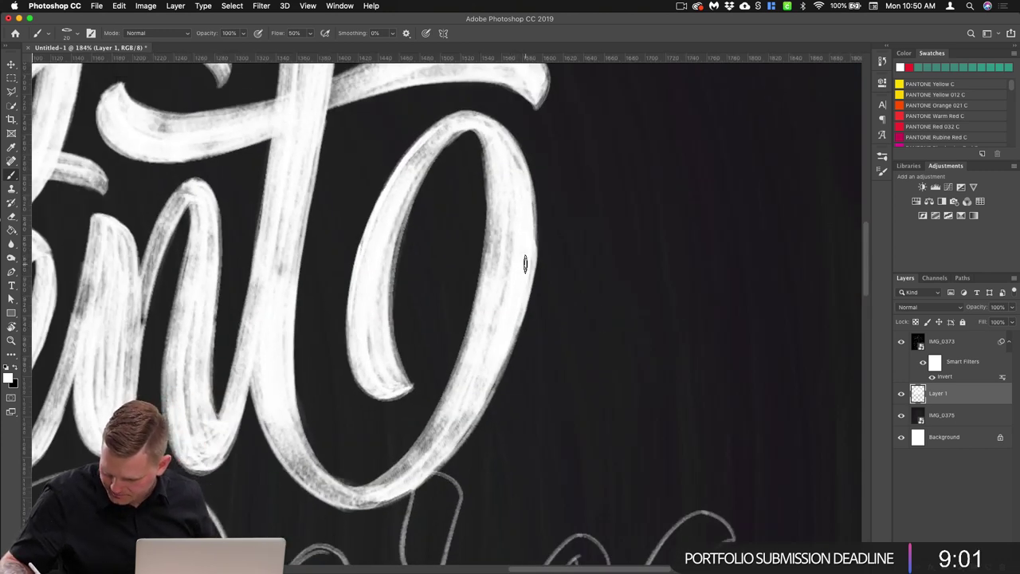
scroll(547, 288, "left", 5)
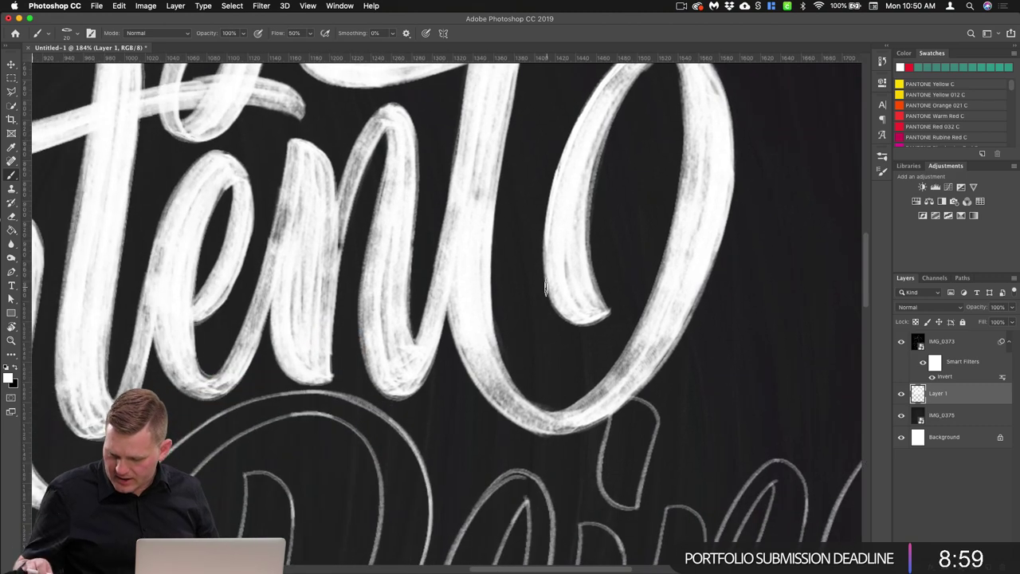
scroll(623, 313, "right", 10)
scroll(623, 311, "left", 15)
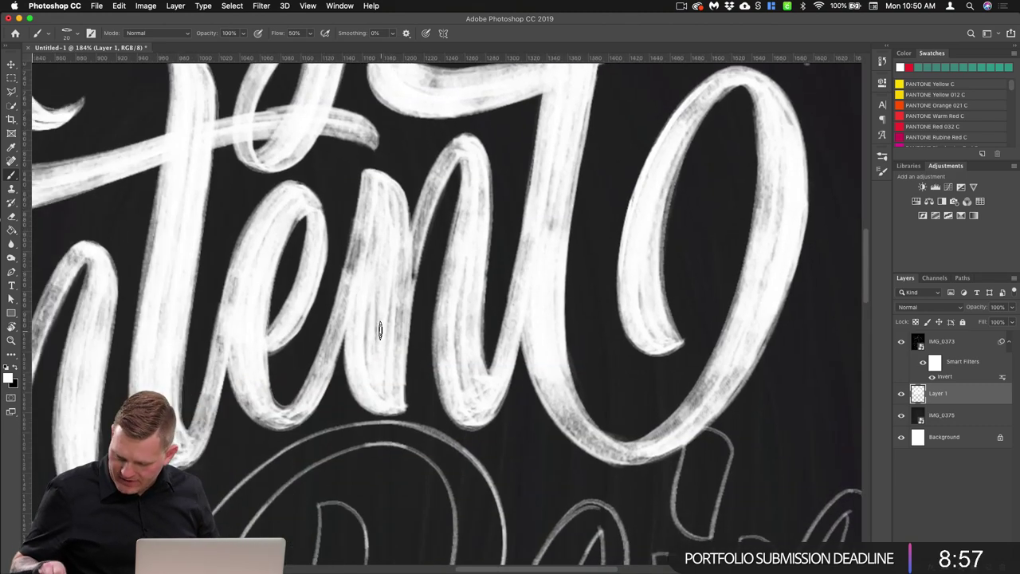
scroll(460, 308, "down", 10)
scroll(460, 307, "down", 5)
scroll(460, 308, "left", 5)
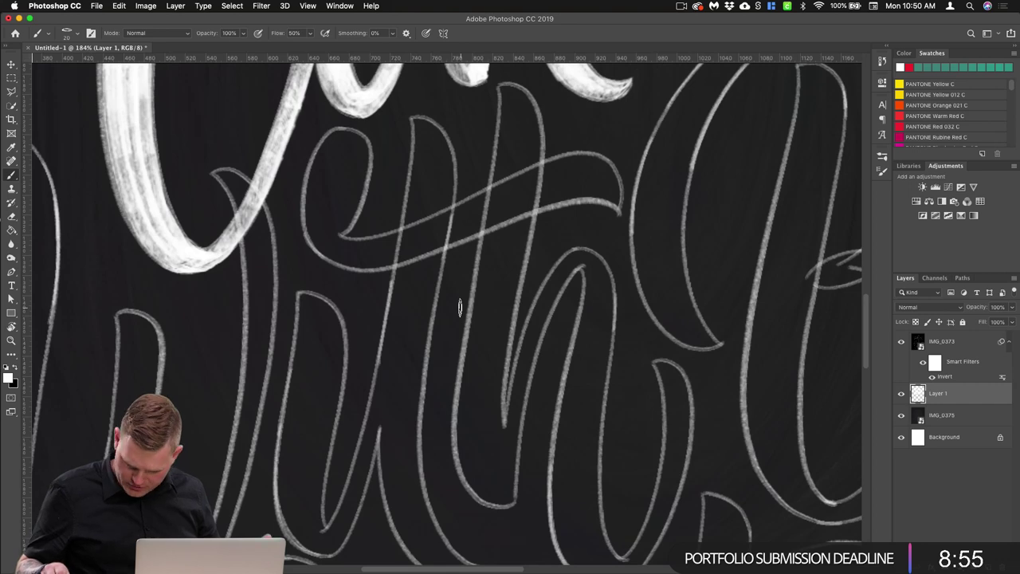
scroll(503, 317, "left", 8)
scroll(503, 317, "down", 5)
scroll(456, 303, "left", 6)
scroll(456, 303, "up", 3)
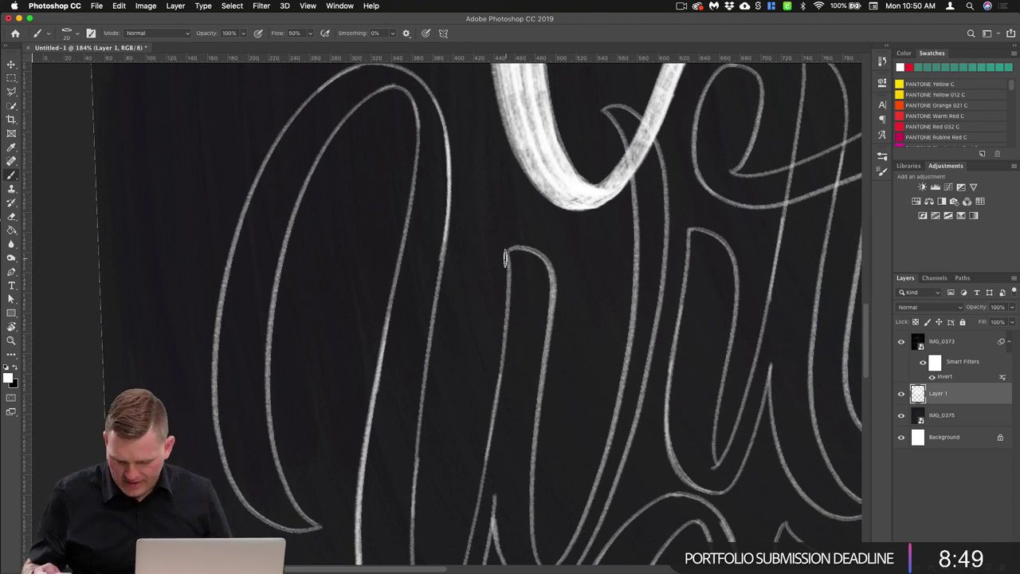
Step: Paint white strokes along the outer edge of the W's curved entry stroke, from near its crest down to the pointed end
left_click_drag(351, 85, 249, 228)
left_click_drag(302, 120, 235, 272)
left_click_drag(292, 169, 238, 318)
left_click_drag(266, 208, 228, 382)
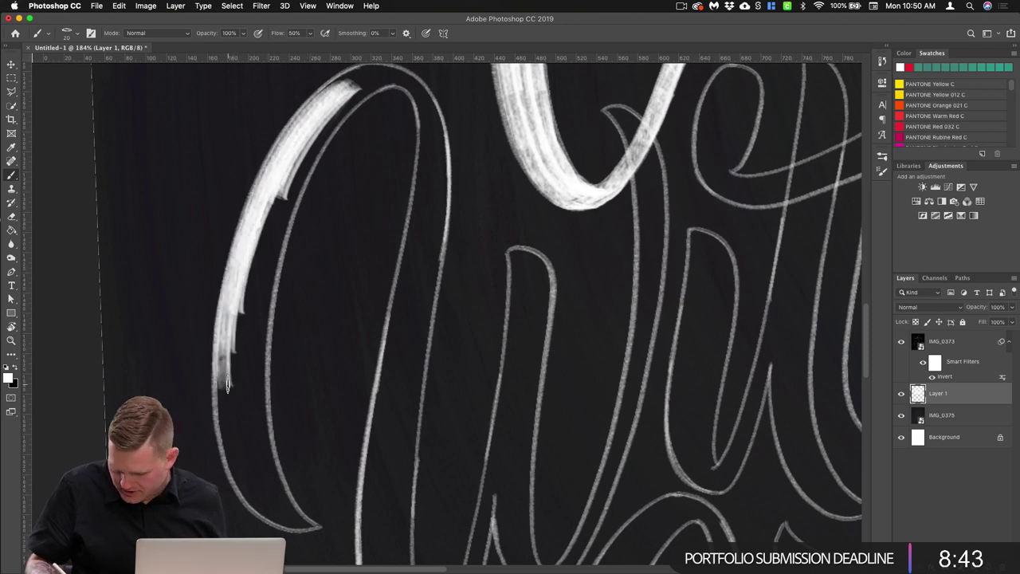
left_click_drag(243, 259, 234, 434)
mouse_move(236, 366)
left_mouse_down()
mouse_move(247, 475)
mouse_move(287, 520)
left_mouse_up()
left_click_drag(234, 460, 290, 523)
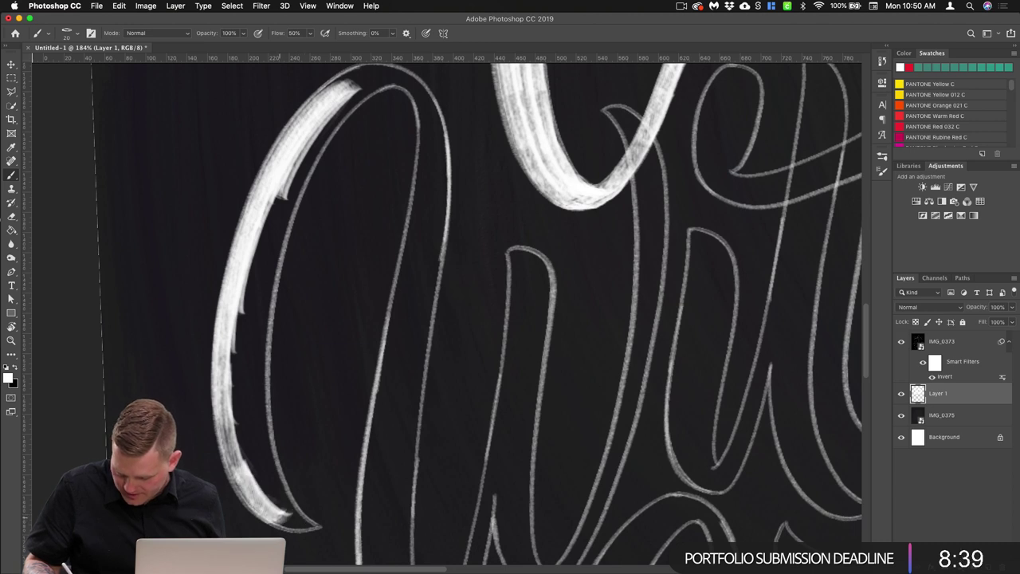
Step: Paint white strokes along the inner edge of the W's curved entry stroke down to its pointed end
left_click_drag(318, 147, 243, 327)
left_click_drag(302, 164, 248, 347)
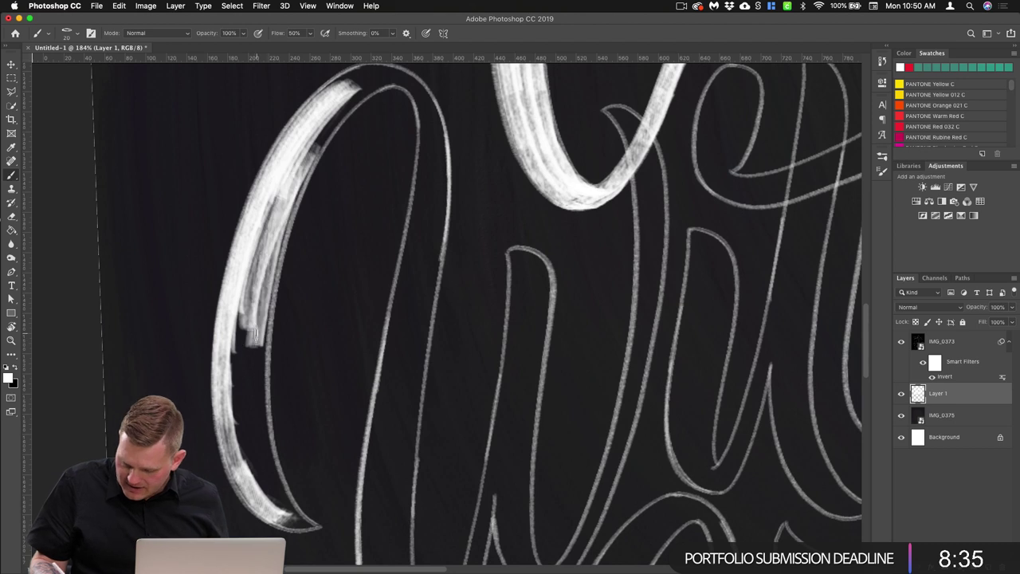
left_click_drag(304, 170, 252, 377)
left_click_drag(268, 289, 260, 355)
left_click_drag(260, 318, 267, 445)
mouse_move(260, 329)
left_mouse_down()
mouse_move(279, 484)
mouse_move(298, 520)
left_mouse_up()
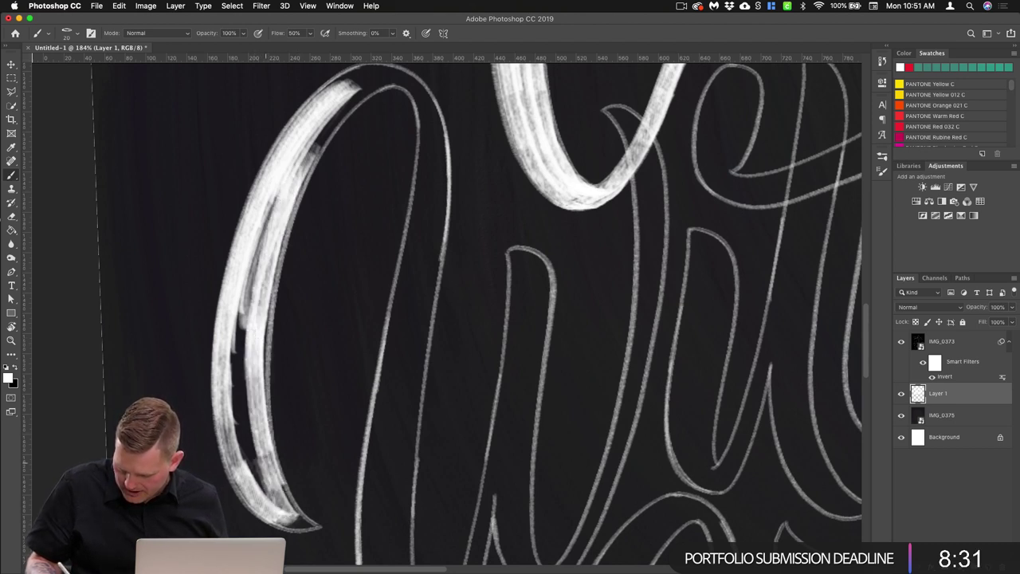
Step: Fill the dark gap between the inner and outer edges of the W's entry stroke and complete the pointed end
left_click_drag(279, 187, 231, 424)
left_click_drag(243, 286, 263, 491)
left_click_drag(239, 329, 268, 496)
left_click_drag(243, 371, 279, 506)
mouse_move(256, 461)
left_mouse_down()
mouse_move(289, 520)
mouse_move(309, 528)
mouse_move(296, 520)
left_mouse_up()
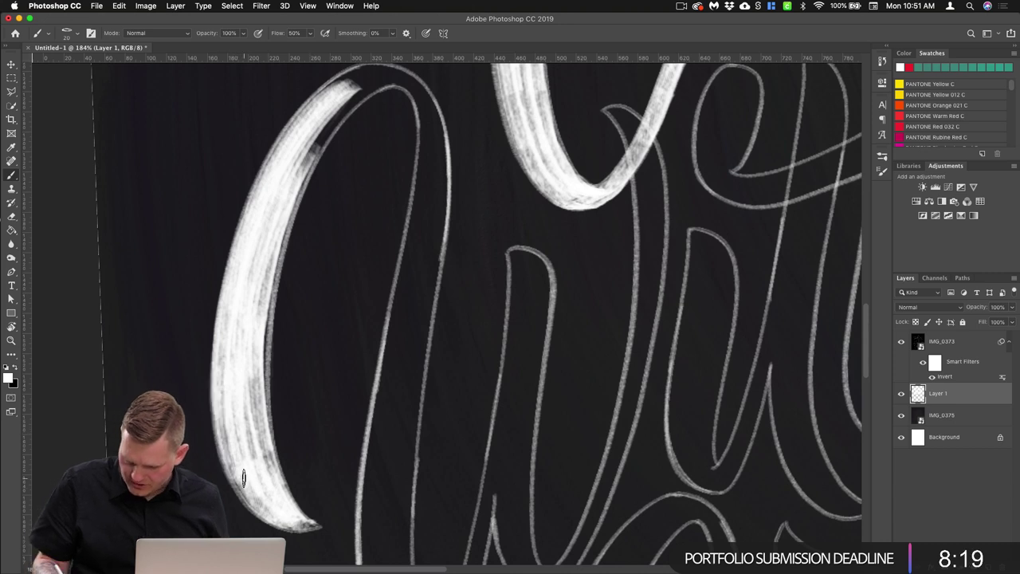
Step: Extend the entry stroke's fill up to the W's crest and blend it along the upper inner edge
left_click_drag(382, 74, 316, 123)
left_click_drag(381, 78, 300, 173)
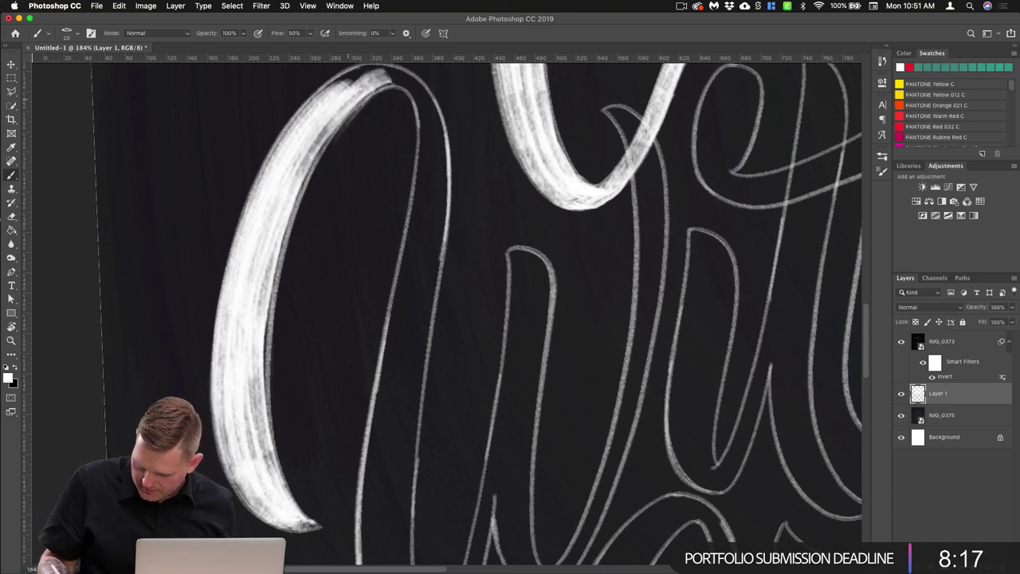
left_click_drag(346, 109, 289, 192)
mouse_move(259, 304)
left_mouse_down()
mouse_move(309, 174)
mouse_move(260, 338)
left_mouse_up()
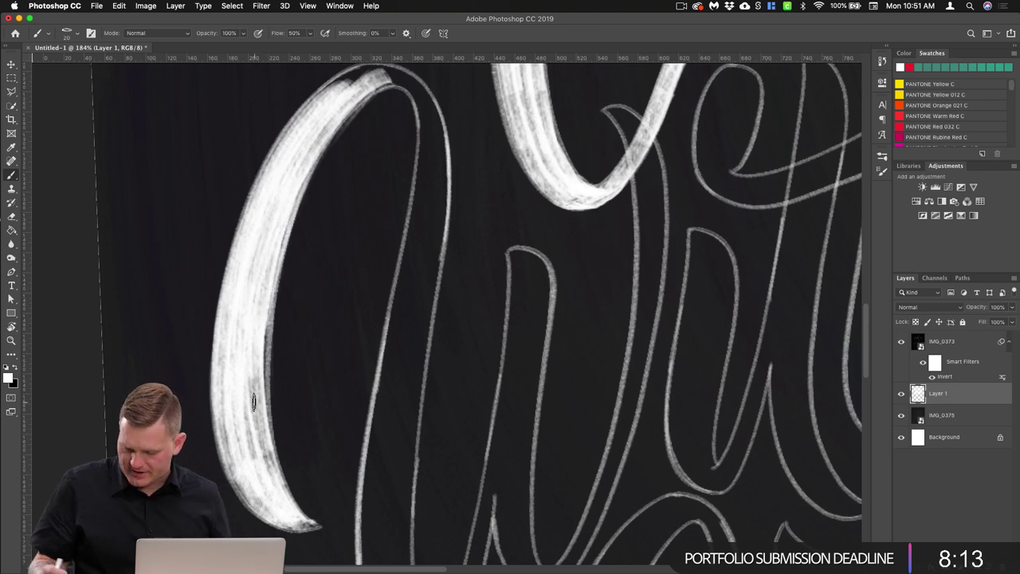
Step: Fill the arch at the W's crest more densely, working close up with overlapping white strokes
left_click_drag(578, 139, 515, 278)
scroll(418, 340, "up", 3)
mouse_move(287, 155)
left_mouse_down()
mouse_move(230, 170)
mouse_move(205, 199)
left_mouse_up()
left_click_drag(247, 162, 195, 208)
mouse_move(295, 171)
left_mouse_down()
mouse_move(240, 190)
mouse_move(268, 169)
mouse_move(257, 168)
mouse_move(193, 212)
left_mouse_up()
left_click_drag(292, 176, 201, 245)
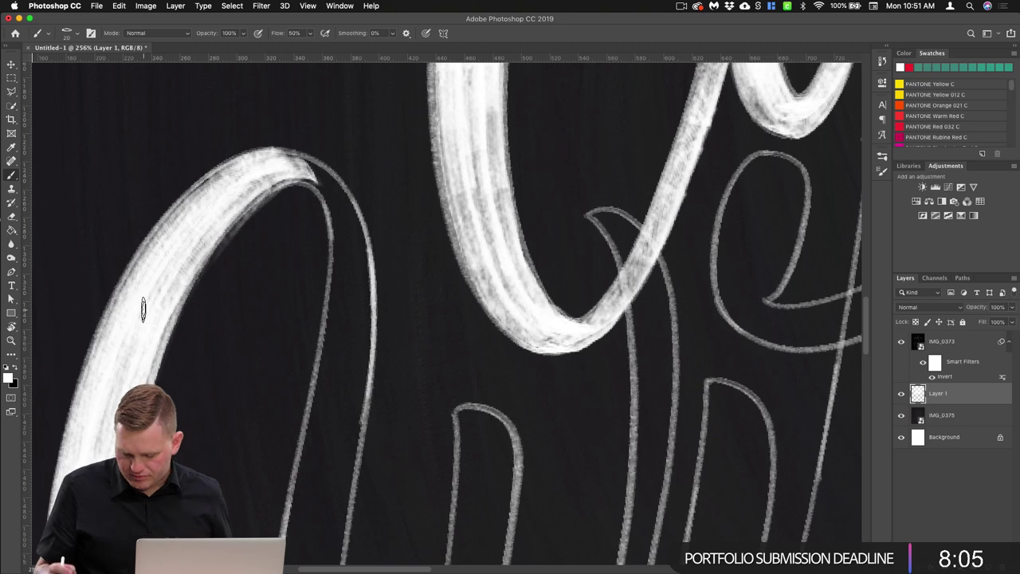
Step: Touch up the darker patch in the lower half of the W's entry stroke
scroll(425, 339, "down", 5)
scroll(425, 339, "down", 3)
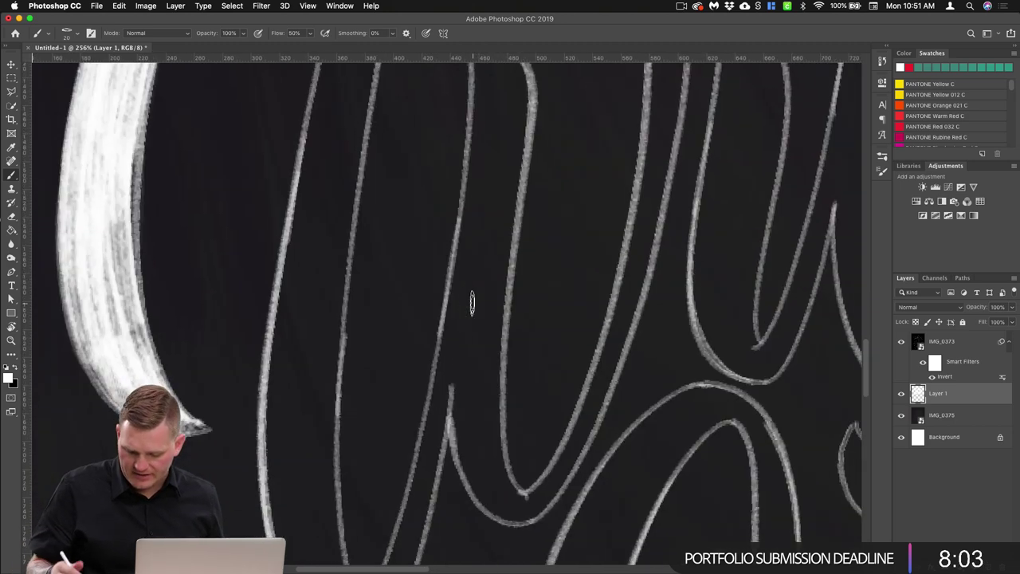
left_click_drag(114, 239, 116, 269)
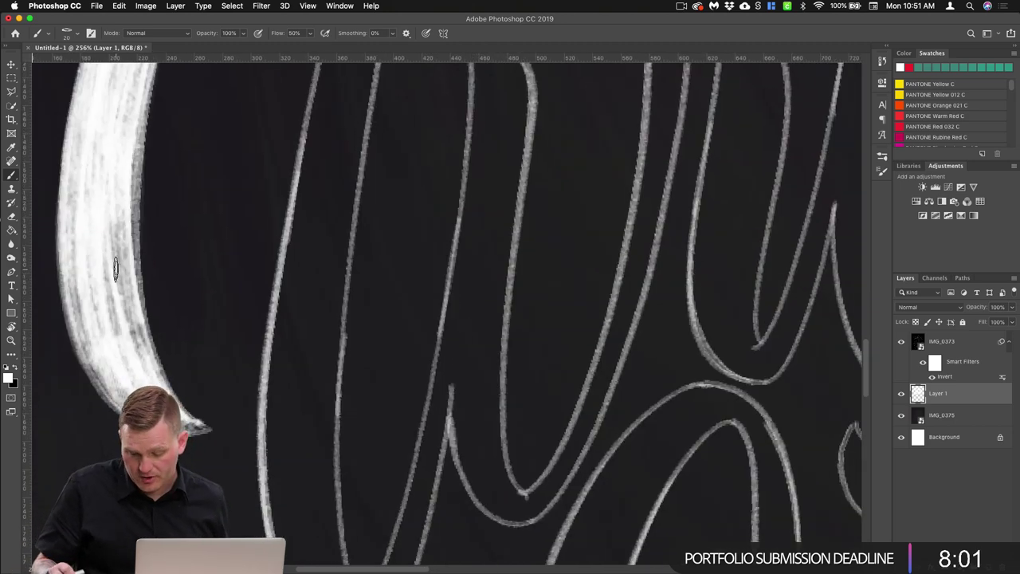
Step: Brush white from the W's crest into the top of its first downstroke, following the inner edge
scroll(473, 346, "down", 3)
scroll(507, 345, "right", 4)
scroll(507, 346, "up", 3)
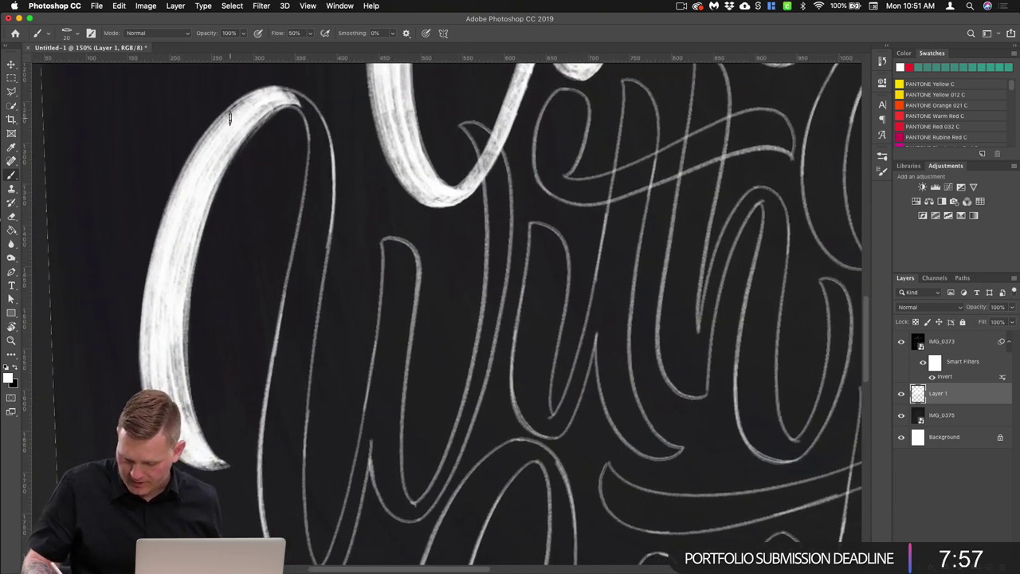
mouse_move(296, 100)
left_mouse_down()
mouse_move(319, 121)
mouse_move(317, 160)
left_mouse_up()
left_click_drag(310, 120, 317, 172)
left_click_drag(317, 128, 308, 235)
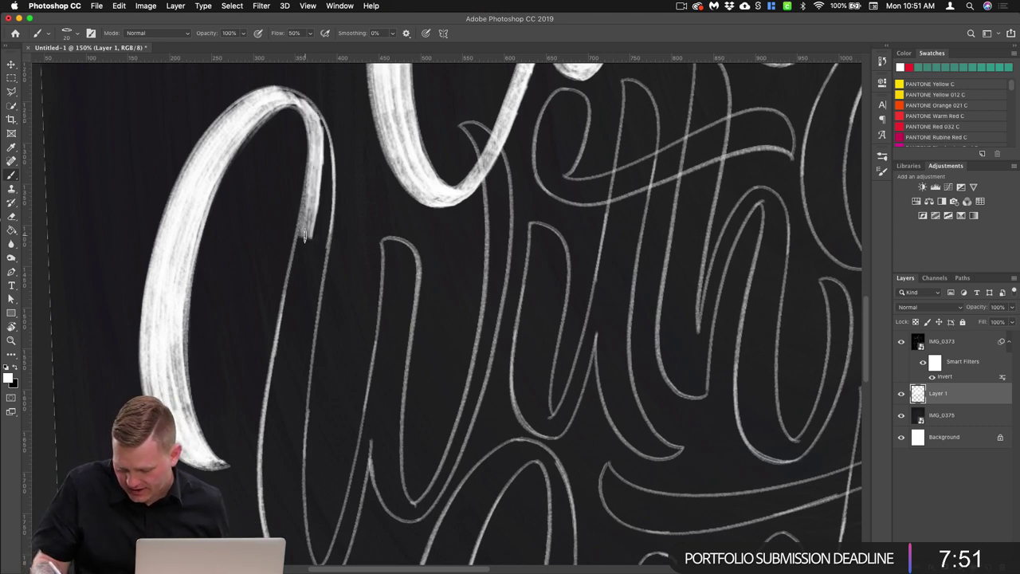
Step: Continue the white brush fill down the left side of the W's first downstroke, following its narrowing outline
left_click_drag(319, 147, 295, 272)
mouse_move(310, 235)
left_mouse_down()
mouse_move(282, 360)
mouse_move(304, 235)
left_mouse_up()
left_click_drag(305, 275, 273, 414)
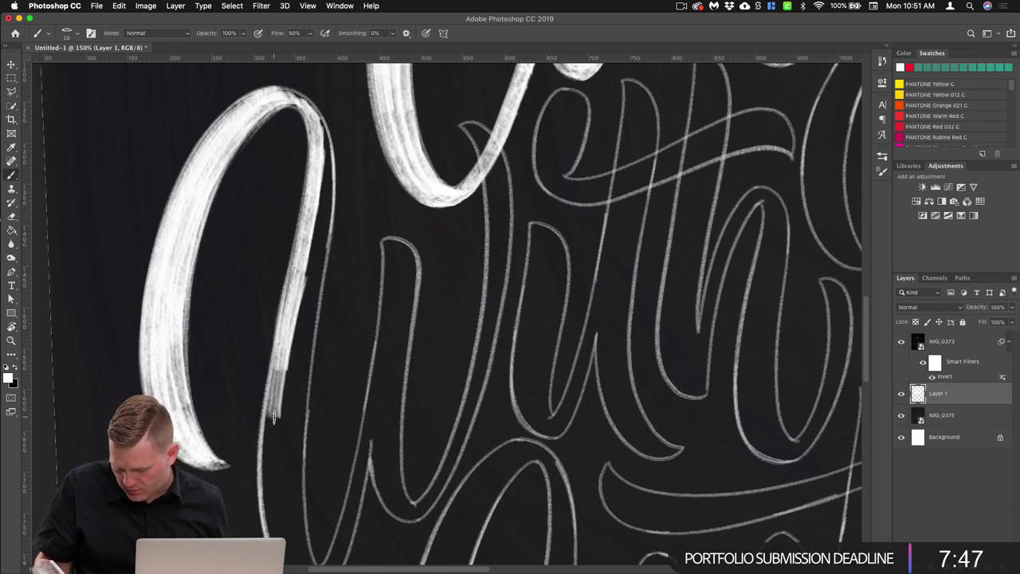
left_click_drag(288, 319, 268, 471)
left_click_drag(283, 347, 268, 496)
Step: Brush white along the lower left edge of the W's first downstroke and around its rounded base
left_click_drag(405, 503, 417, 315)
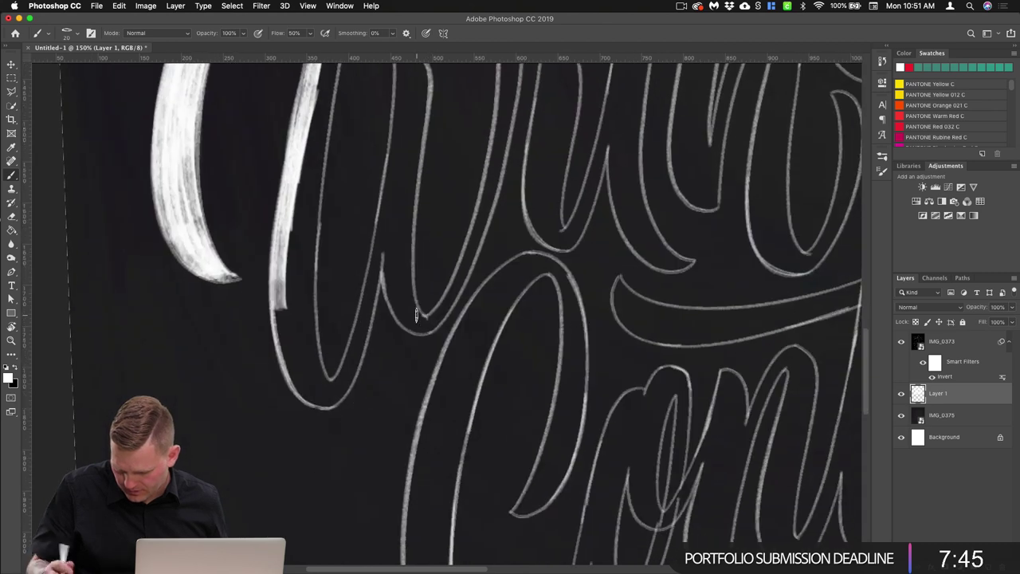
left_click_drag(291, 219, 291, 333)
left_click_drag(286, 249, 299, 356)
left_click_drag(289, 279, 299, 373)
left_click_drag(279, 299, 308, 397)
left_click_drag(293, 327, 319, 395)
left_click_drag(289, 357, 330, 398)
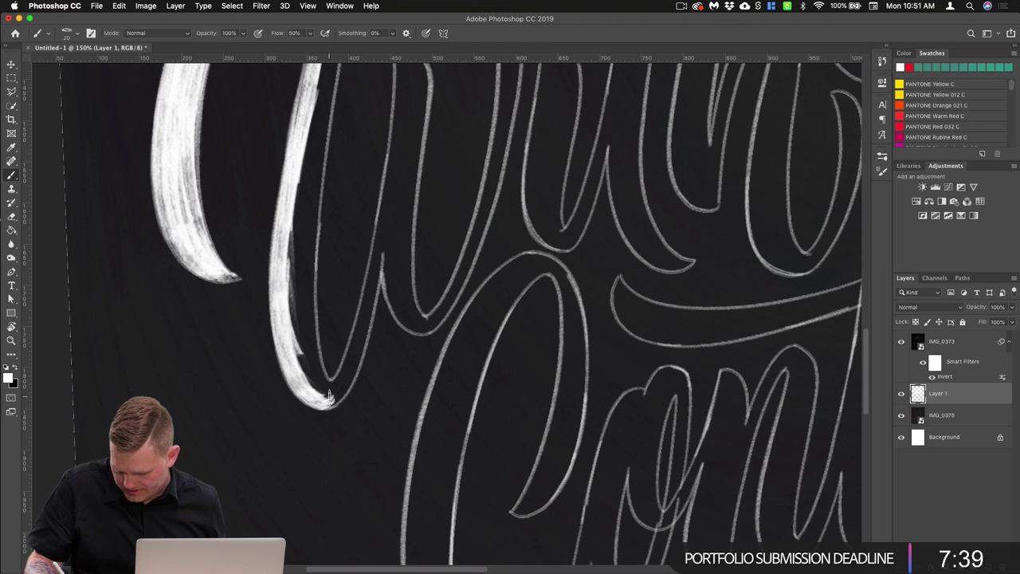
Step: Lay white strokes along the right side of the W's first downstroke through its middle section
scroll(371, 306, "up", 5)
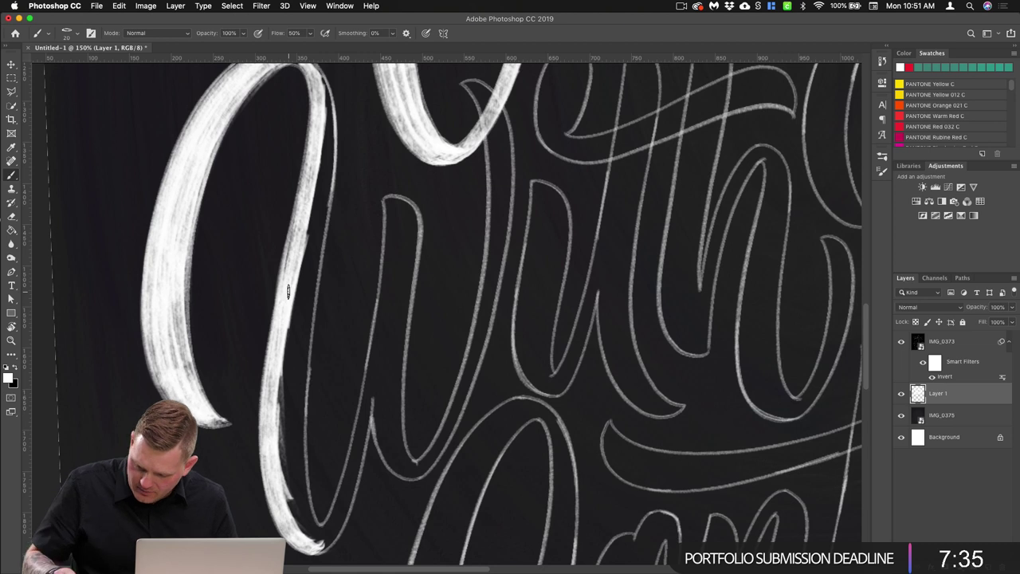
scroll(406, 331, "right", 2)
scroll(406, 331, "up", 1)
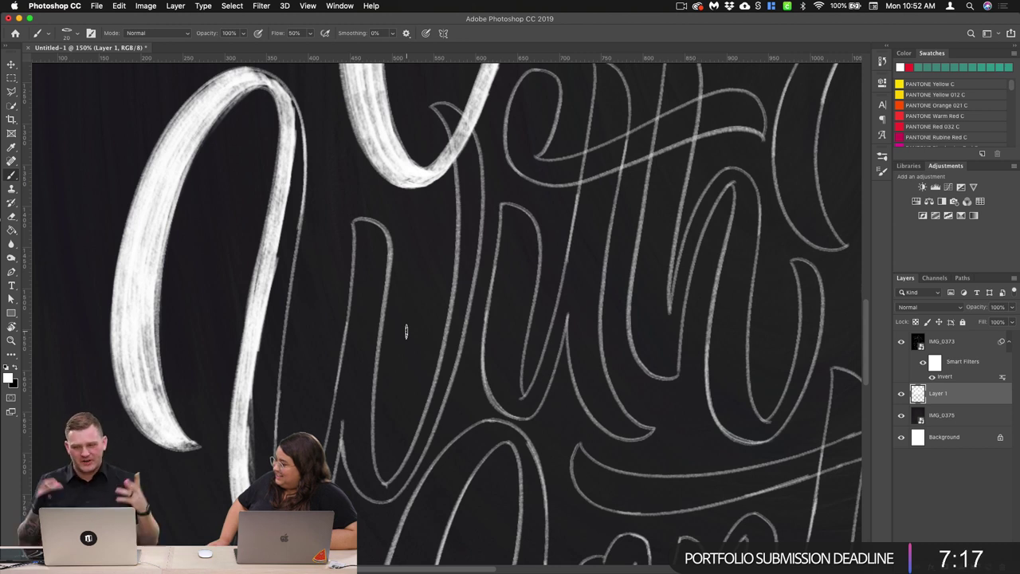
scroll(405, 331, "right", 5)
scroll(406, 330, "down", 3)
left_click_drag(208, 163, 180, 315)
left_click_drag(204, 191, 187, 323)
left_click_drag(200, 223, 171, 421)
left_click_drag(192, 251, 180, 346)
mouse_move(182, 271)
left_mouse_down()
mouse_move(169, 430)
mouse_move(173, 382)
left_mouse_up()
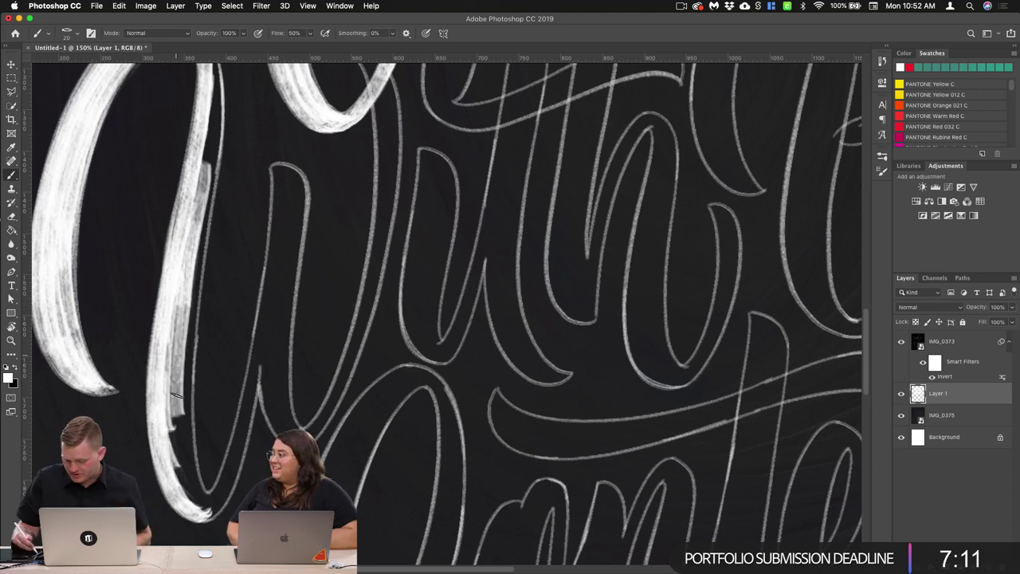
Step: Fill the lower right side of the W's first downstroke, blending the strokes down toward the base curve
left_click_drag(191, 283, 171, 398)
mouse_move(192, 304)
left_mouse_down()
mouse_move(177, 420)
mouse_move(184, 434)
mouse_move(185, 395)
mouse_move(185, 426)
left_mouse_up()
left_click_drag(191, 361, 190, 482)
left_click_drag(193, 390, 191, 478)
mouse_move(195, 440)
left_mouse_down()
mouse_move(177, 472)
mouse_move(209, 494)
left_mouse_up()
left_click_drag(180, 368, 166, 501)
left_click_drag(192, 381, 188, 485)
left_click_drag(175, 305, 183, 458)
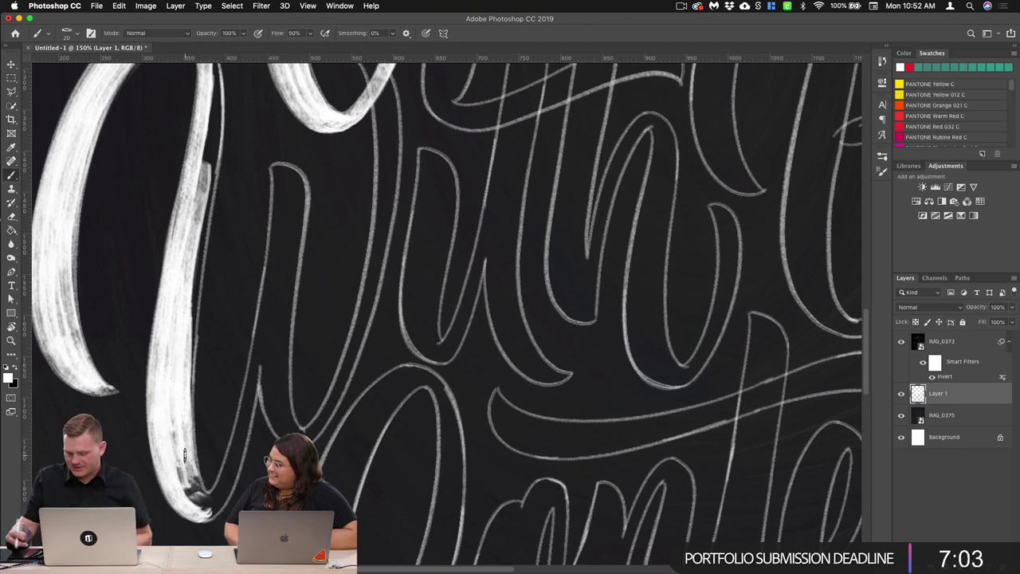
Step: Fill the right edge of the W's first downstroke from below the crest and blend it into the middle section
scroll(327, 317, "up", 5)
mouse_move(222, 192)
left_mouse_down()
mouse_move(226, 282)
mouse_move(214, 338)
left_mouse_up()
left_click_drag(227, 232, 211, 357)
left_click_drag(229, 256, 206, 371)
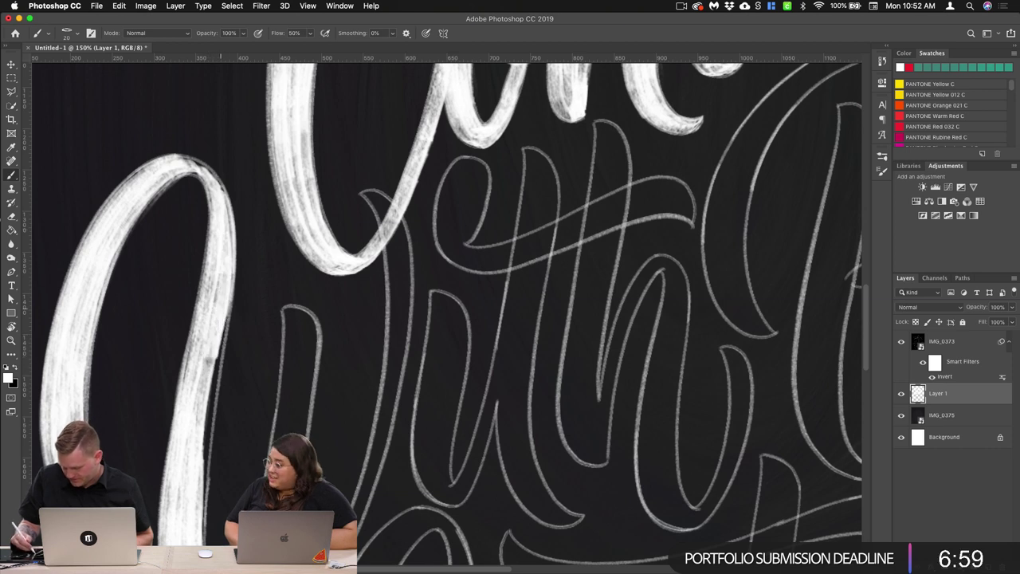
mouse_move(220, 289)
left_mouse_down()
mouse_move(197, 432)
mouse_move(200, 424)
left_mouse_up()
left_click_drag(227, 298, 204, 445)
left_click_drag(210, 407, 201, 482)
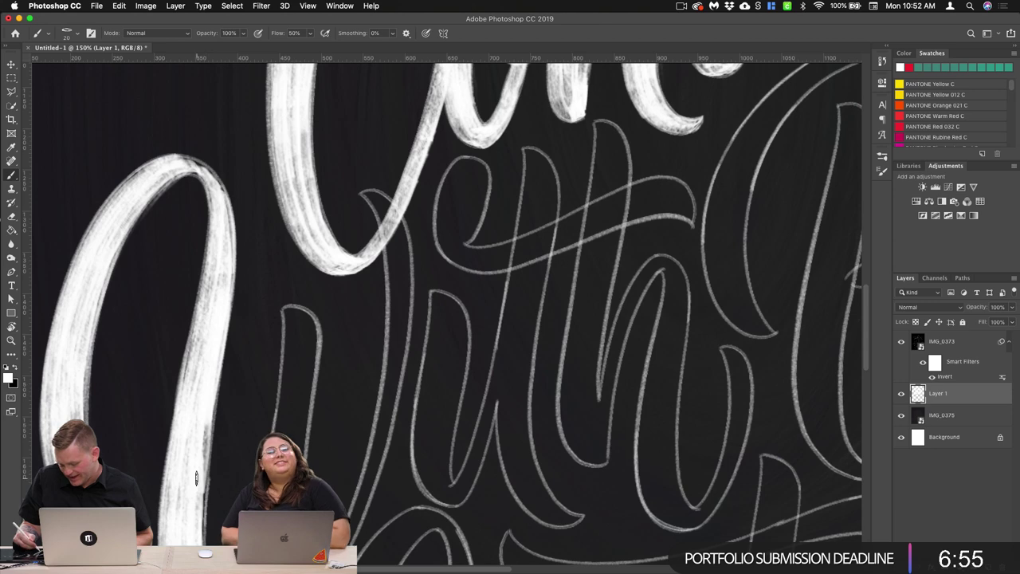
Step: Examine the filled W strokes from base to crest and compare their texture with the finished Content lettering
scroll(277, 283, "down", 5)
scroll(277, 283, "left", 2)
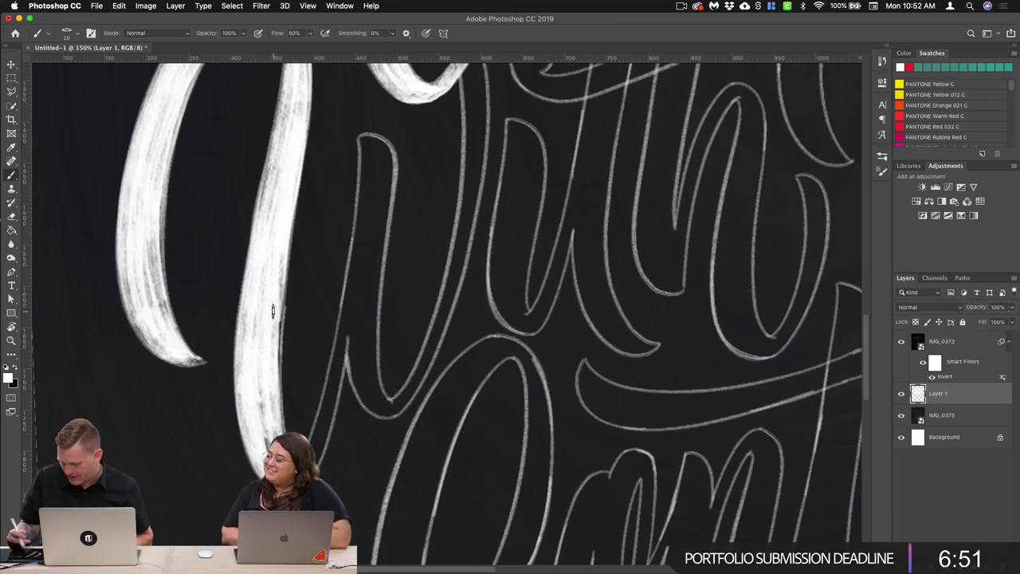
scroll(275, 311, "up", 5)
scroll(275, 310, "right", 2)
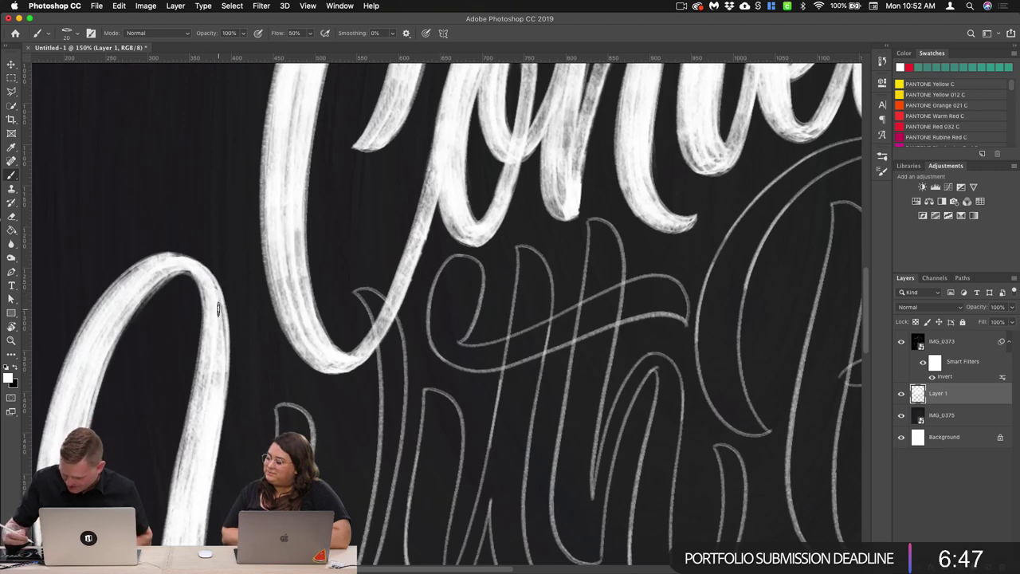
scroll(391, 258, "up", 3)
scroll(390, 257, "right", 2)
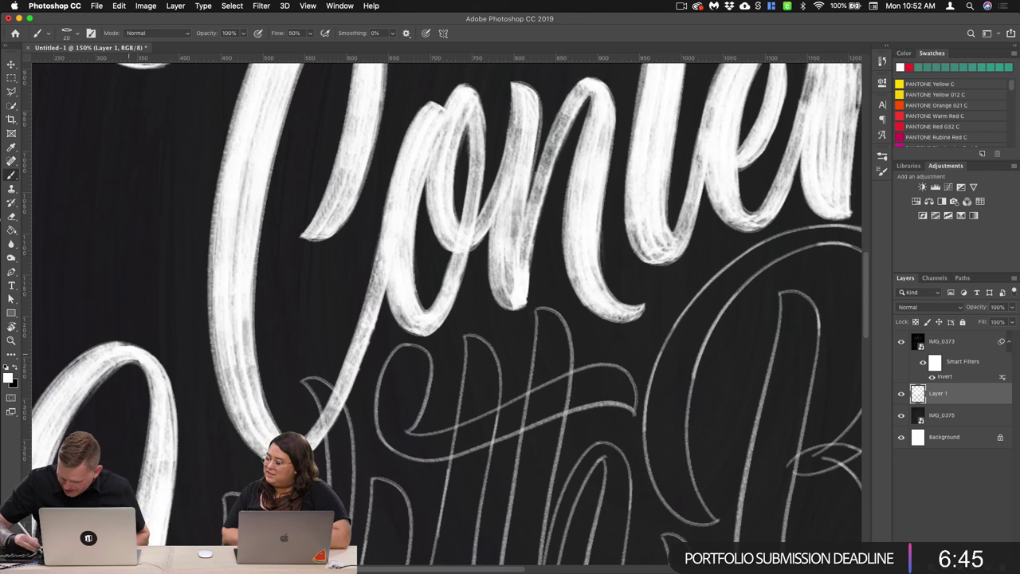
scroll(475, 353, "down", 5)
scroll(475, 353, "left", 1)
scroll(475, 353, "down", 3)
scroll(475, 353, "right", 1)
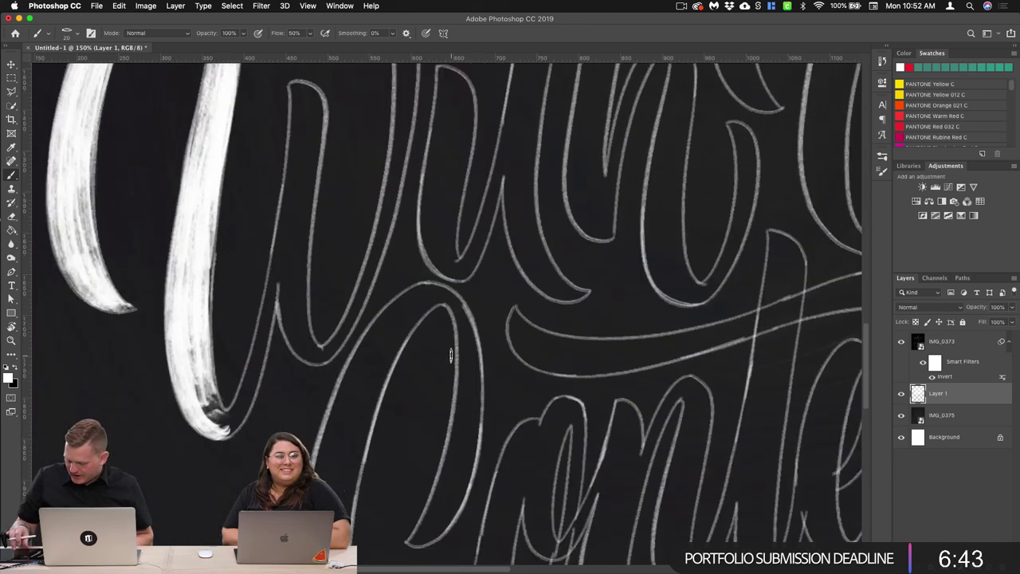
Step: Fill the lower part of the W's first upstroke and blend it into the downstroke at the inner base corner
left_click_drag(304, 199, 283, 297)
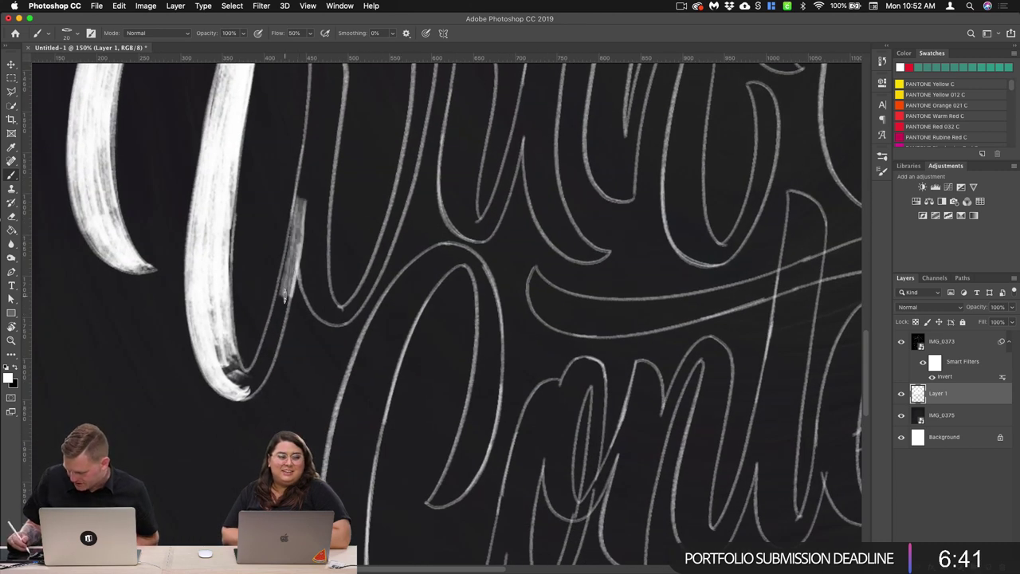
left_click_drag(303, 209, 250, 388)
left_click_drag(293, 266, 244, 397)
left_click_drag(275, 351, 240, 392)
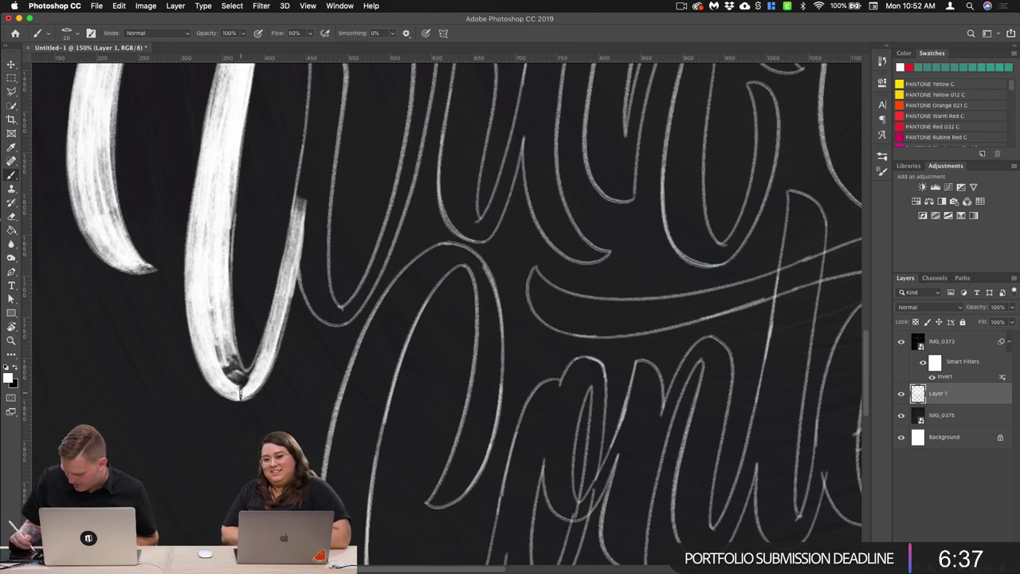
mouse_move(295, 260)
left_mouse_down()
mouse_move(263, 352)
mouse_move(237, 381)
mouse_move(241, 373)
left_mouse_up()
left_click_drag(230, 338, 242, 374)
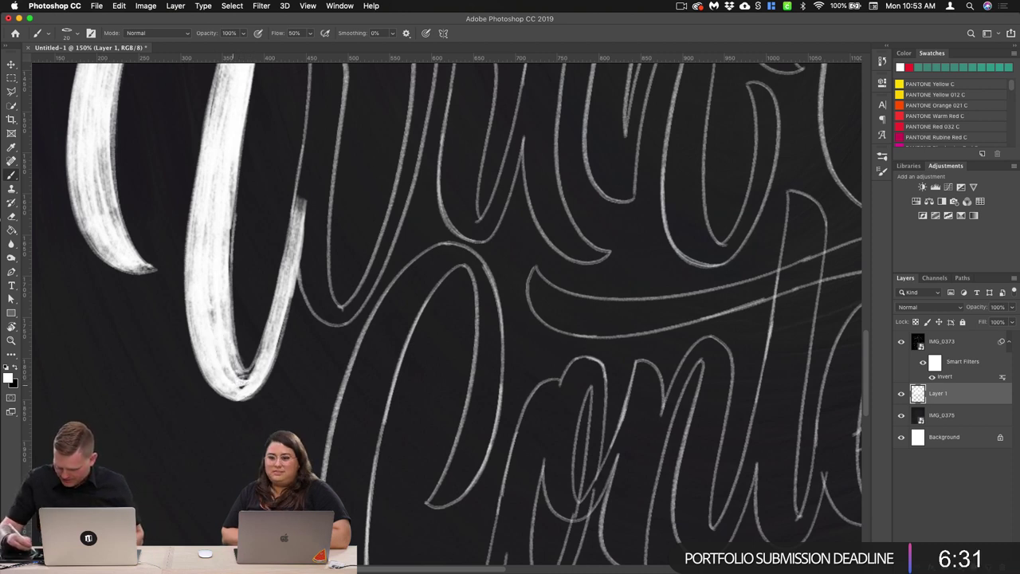
left_click_drag(244, 378, 263, 357)
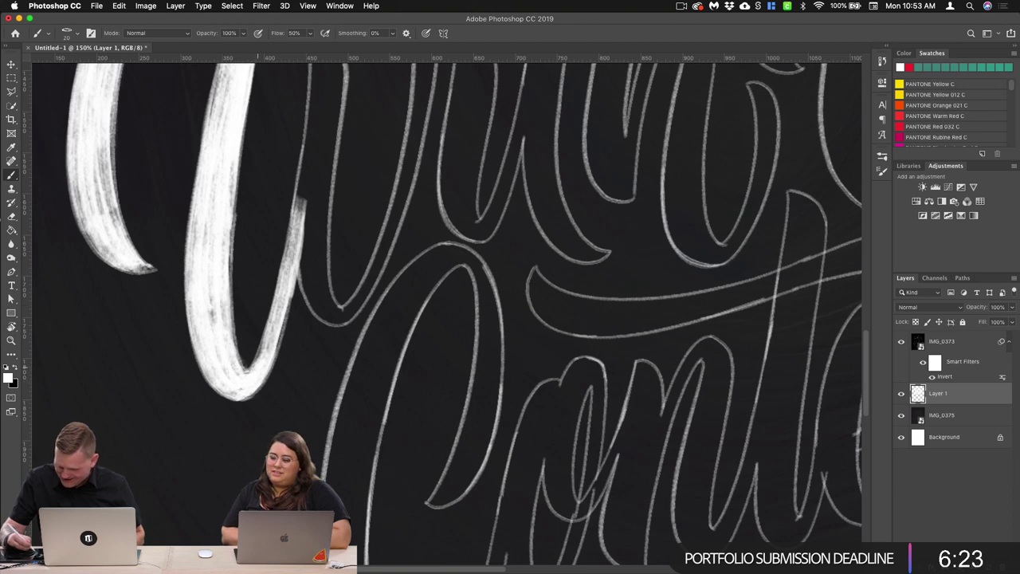
Step: Brush white along the left edge of the W's middle stem to meet the upstroke, and start filling its rounded top
scroll(433, 327, "up", 5)
scroll(414, 323, "down", 3)
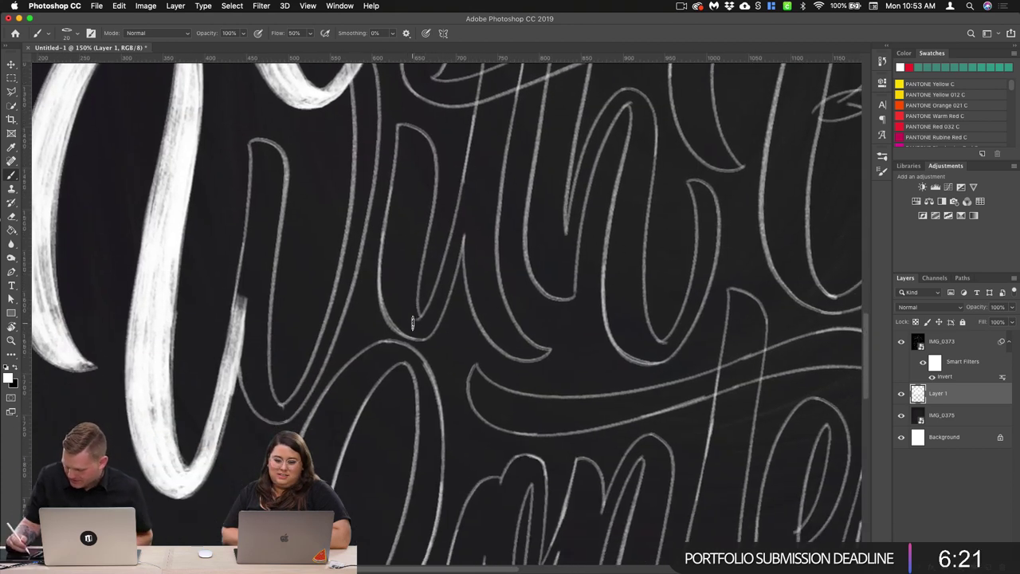
left_click_drag(254, 142, 249, 280)
left_click_drag(259, 165, 241, 317)
left_click_drag(257, 206, 240, 323)
mouse_move(252, 145)
left_mouse_down()
mouse_move(278, 162)
mouse_move(277, 191)
left_mouse_up()
mouse_move(252, 142)
left_mouse_down()
mouse_move(265, 144)
mouse_move(279, 172)
mouse_move(266, 279)
left_mouse_up()
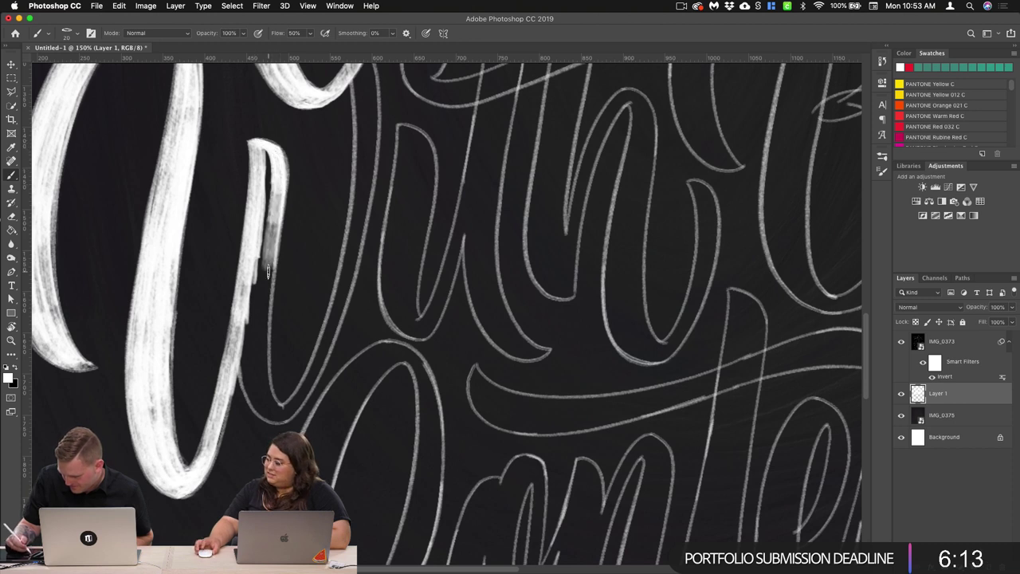
Step: Fill the rest of the W's middle stem with overlapping white strokes down to its curved second base
left_click_drag(273, 172, 261, 327)
left_click_drag(272, 151, 253, 385)
left_click_drag(255, 271, 254, 378)
left_click_drag(258, 319, 252, 404)
left_click_drag(257, 359, 269, 408)
mouse_move(263, 295)
left_mouse_down()
mouse_move(260, 389)
mouse_move(267, 349)
left_mouse_up()
left_click_drag(266, 312, 263, 376)
left_click_drag(270, 262, 259, 374)
left_click_drag(267, 158, 261, 221)
left_click_drag(262, 329, 257, 405)
left_click_drag(266, 361, 265, 407)
mouse_move(273, 359)
left_mouse_down()
mouse_move(269, 407)
mouse_move(281, 415)
left_mouse_up()
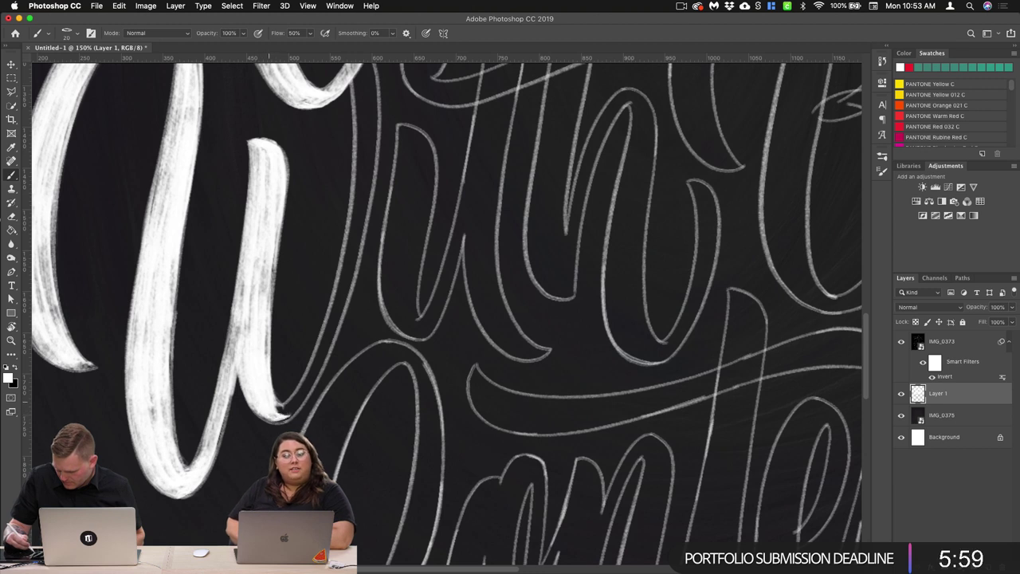
Step: Brush white along the inner side of the W's final upstroke, from its hooked tip down to the second base
left_click_drag(468, 232, 433, 339)
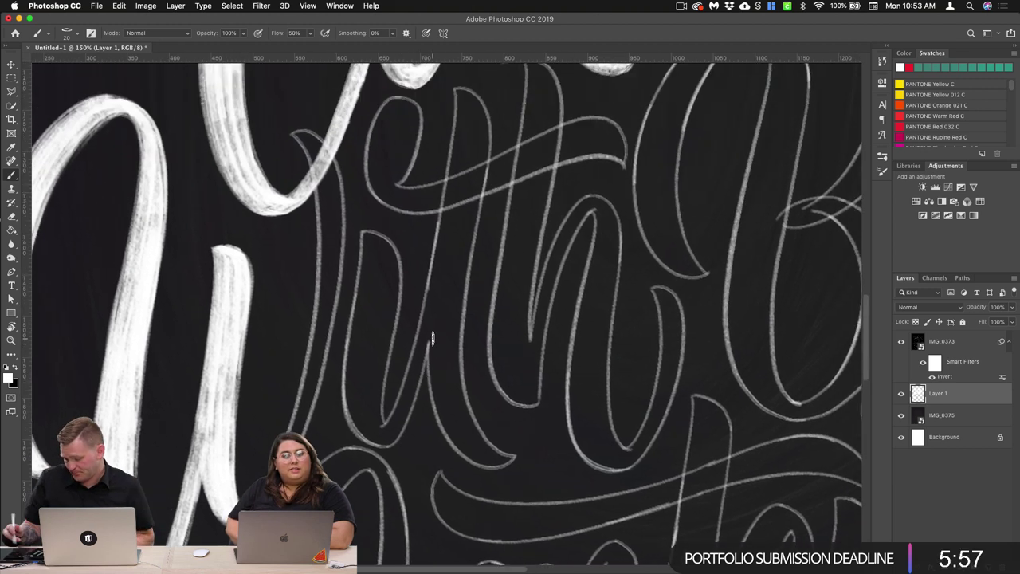
mouse_move(295, 134)
left_mouse_down()
mouse_move(326, 191)
mouse_move(332, 262)
mouse_move(321, 359)
mouse_move(296, 431)
left_mouse_up()
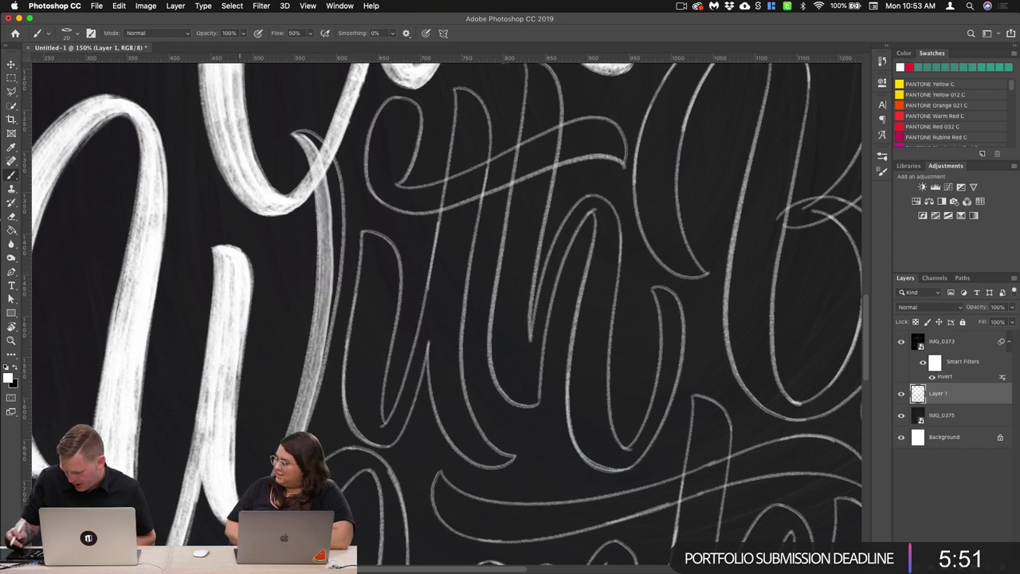
scroll(443, 313, "left", 1)
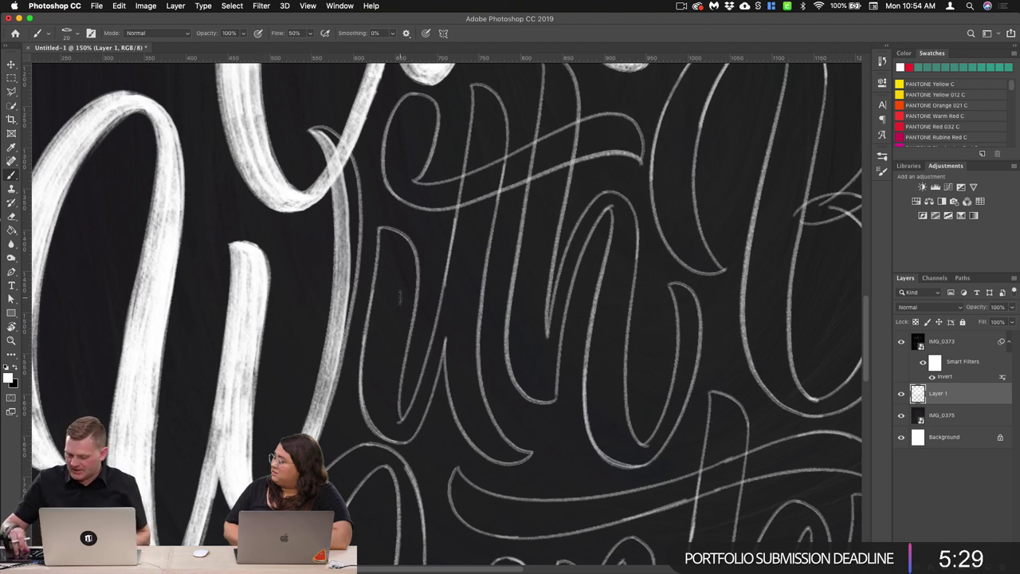
scroll(400, 297, "right", 3)
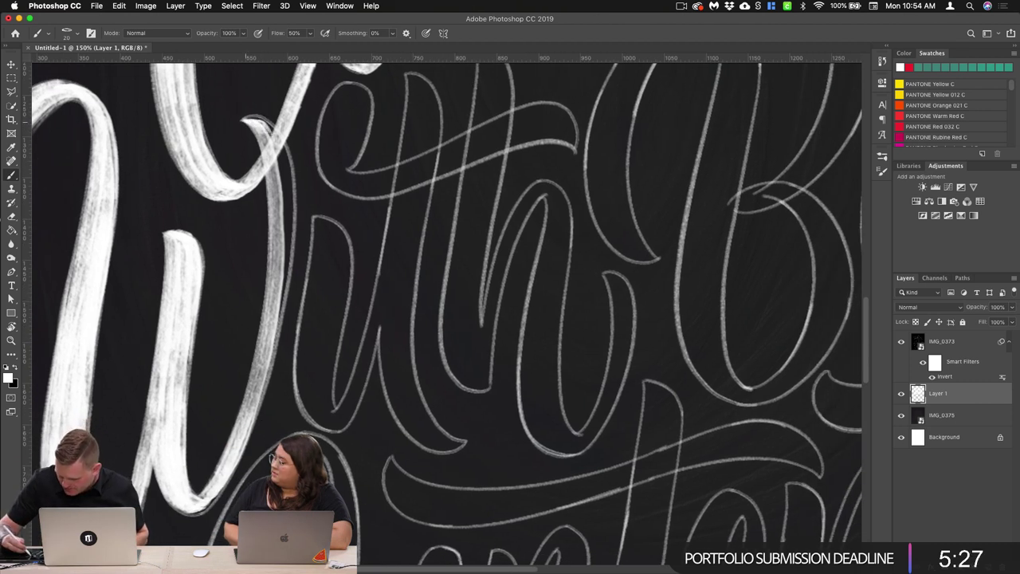
Step: Fill the outer right edge of the W's final upstroke below the hooked tip and blend it with the inner strokes
mouse_move(259, 120)
left_mouse_down()
mouse_move(287, 201)
mouse_move(287, 192)
left_mouse_up()
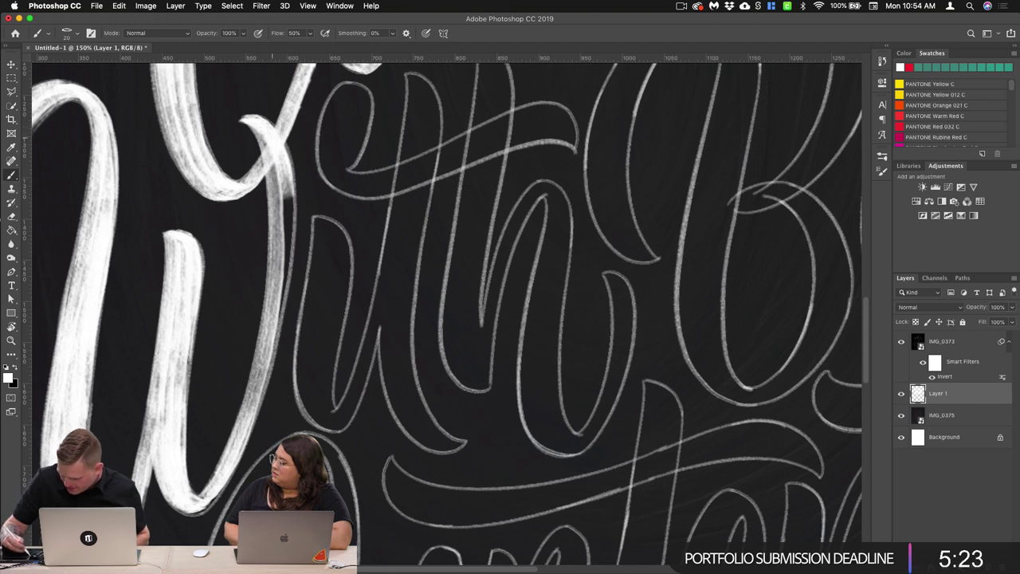
mouse_move(275, 157)
left_mouse_down()
mouse_move(282, 255)
mouse_move(287, 192)
mouse_move(284, 252)
left_mouse_up()
mouse_move(284, 207)
left_mouse_down()
mouse_move(274, 304)
mouse_move(283, 239)
left_mouse_up()
left_click_drag(270, 340, 285, 260)
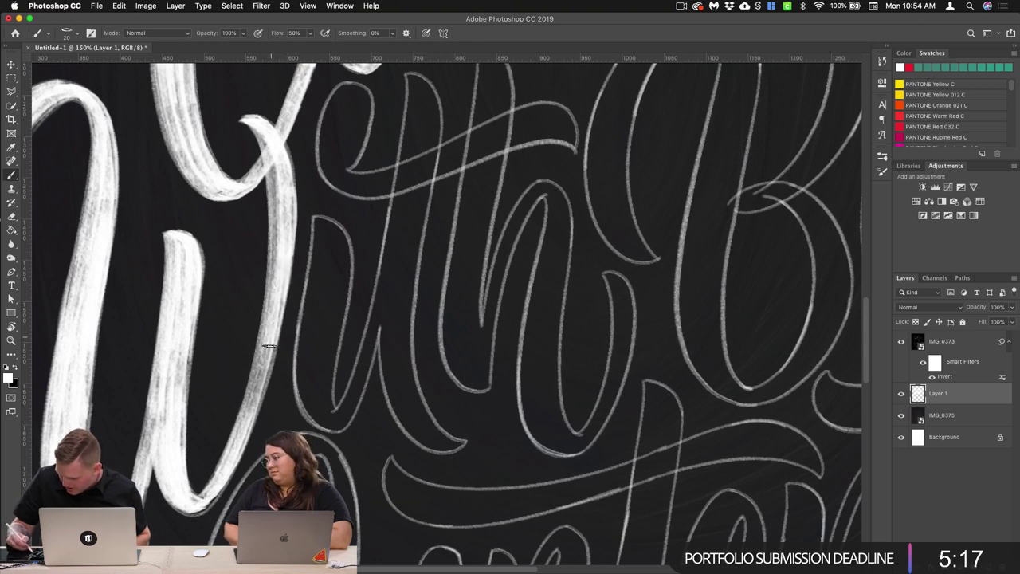
left_click_drag(286, 220, 279, 168)
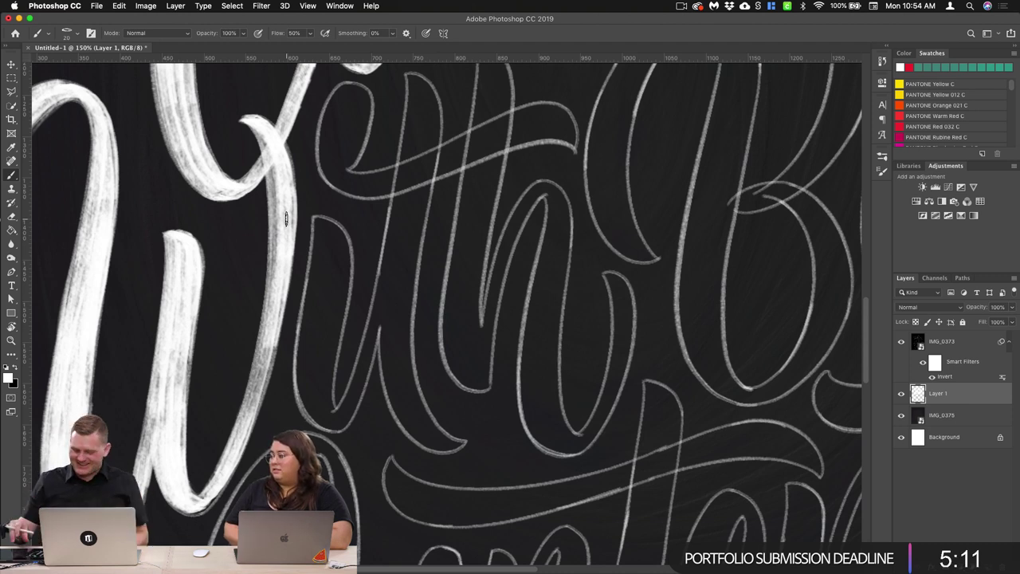
Step: Brush white down the left side of the i's stem in With and around the start of its base curve
scroll(466, 327, "down", 3)
scroll(465, 327, "left", 1)
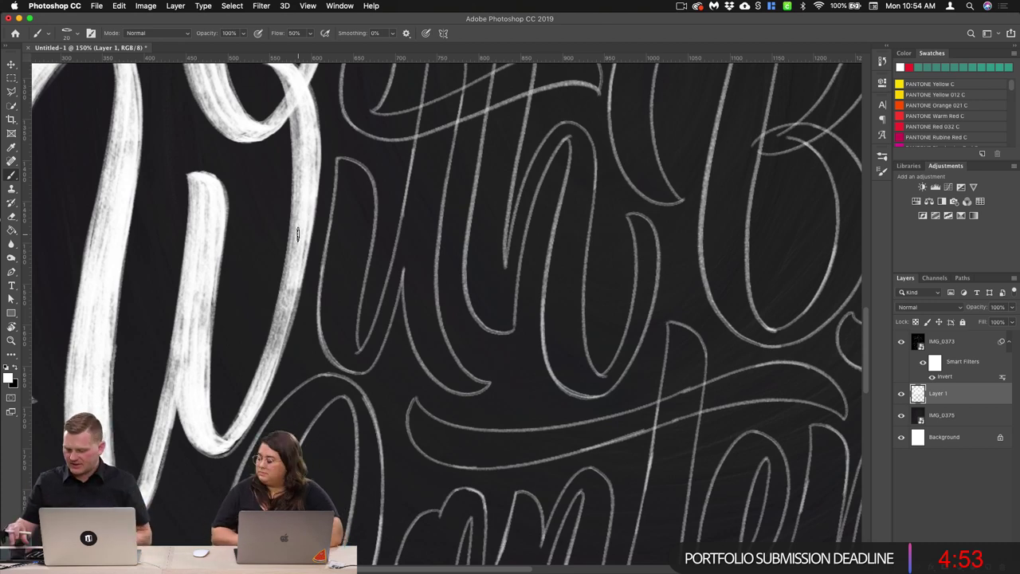
scroll(298, 234, "up", 3)
scroll(448, 322, "down", 3)
scroll(448, 322, "right", 2)
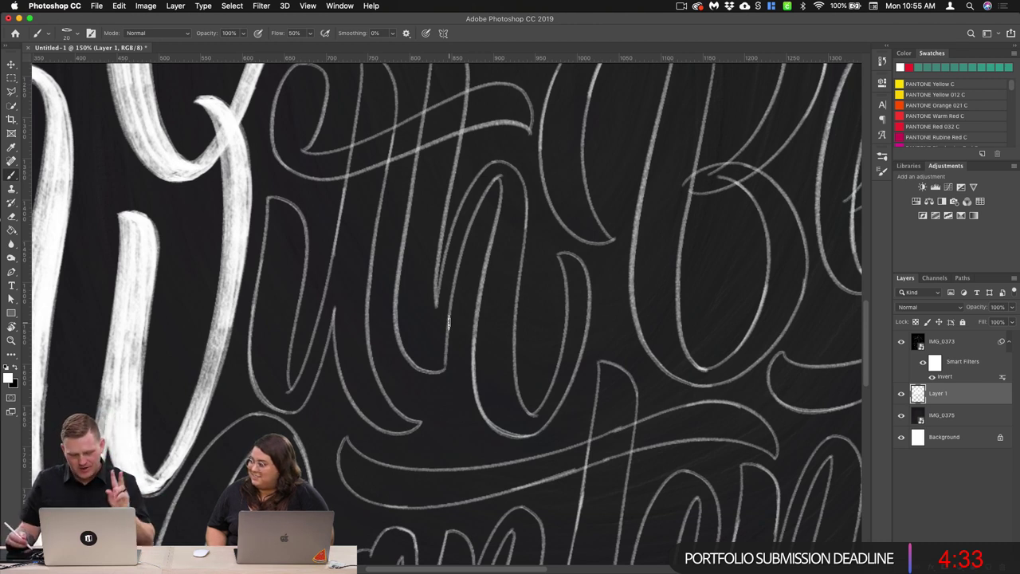
mouse_move(276, 200)
left_mouse_down()
mouse_move(257, 344)
mouse_move(272, 209)
mouse_move(262, 329)
left_mouse_up()
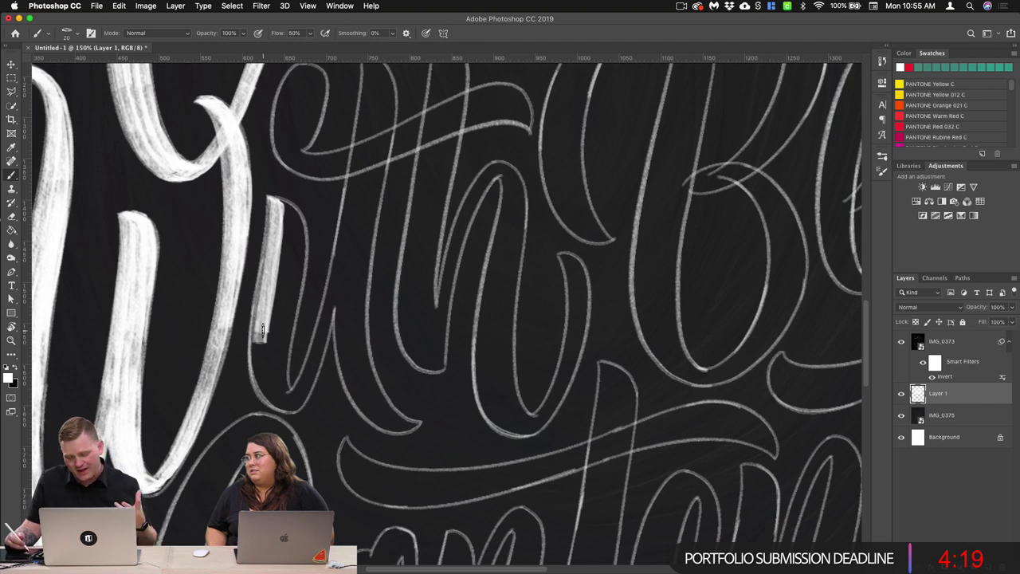
left_click_drag(273, 214, 260, 355)
mouse_move(263, 296)
left_mouse_down()
mouse_move(261, 381)
mouse_move(280, 407)
left_mouse_up()
mouse_move(260, 334)
left_mouse_down()
mouse_move(270, 394)
mouse_move(294, 408)
left_mouse_up()
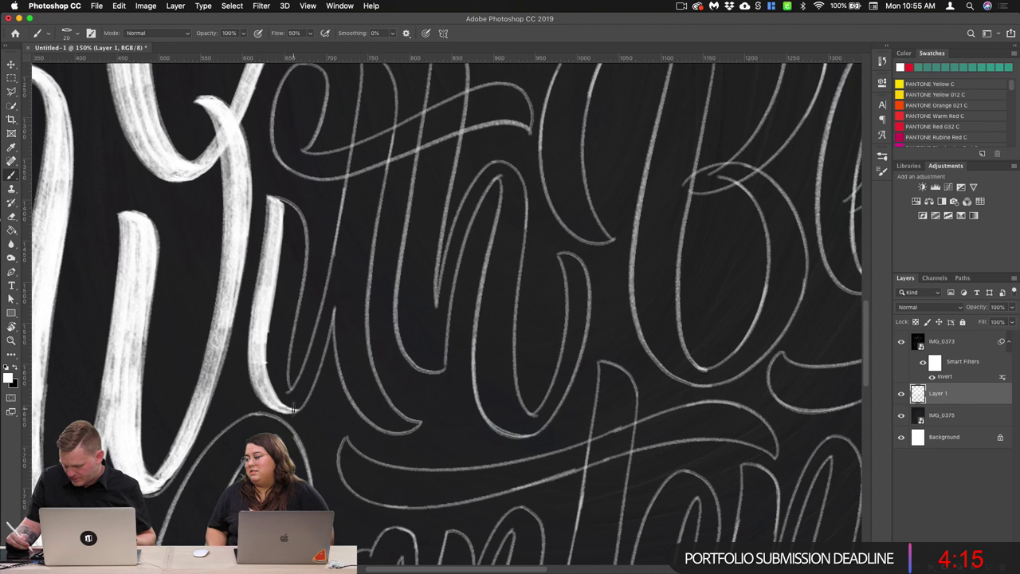
Step: Fill the stem of the i in "With" with white textured brush strokes, following its sketched outline into the bottom curve
mouse_move(279, 201)
left_mouse_down()
mouse_move(297, 225)
mouse_move(295, 288)
left_mouse_up()
mouse_move(289, 205)
left_mouse_down()
mouse_move(295, 288)
mouse_move(285, 331)
left_mouse_up()
left_click_drag(301, 228, 279, 384)
mouse_move(293, 292)
left_mouse_down()
mouse_move(277, 383)
mouse_move(287, 405)
left_mouse_up()
left_click_drag(282, 364, 273, 373)
mouse_move(287, 206)
left_mouse_down()
mouse_move(271, 381)
mouse_move(287, 243)
left_mouse_up()
left_click_drag(272, 368, 271, 382)
left_click_drag(292, 240, 271, 390)
left_click_drag(288, 282, 280, 403)
left_click_drag(288, 217, 284, 277)
Step: Paint the oval dot of the i solid white inside its sketched outline, including its open centre
left_click_drag(424, 119, 406, 368)
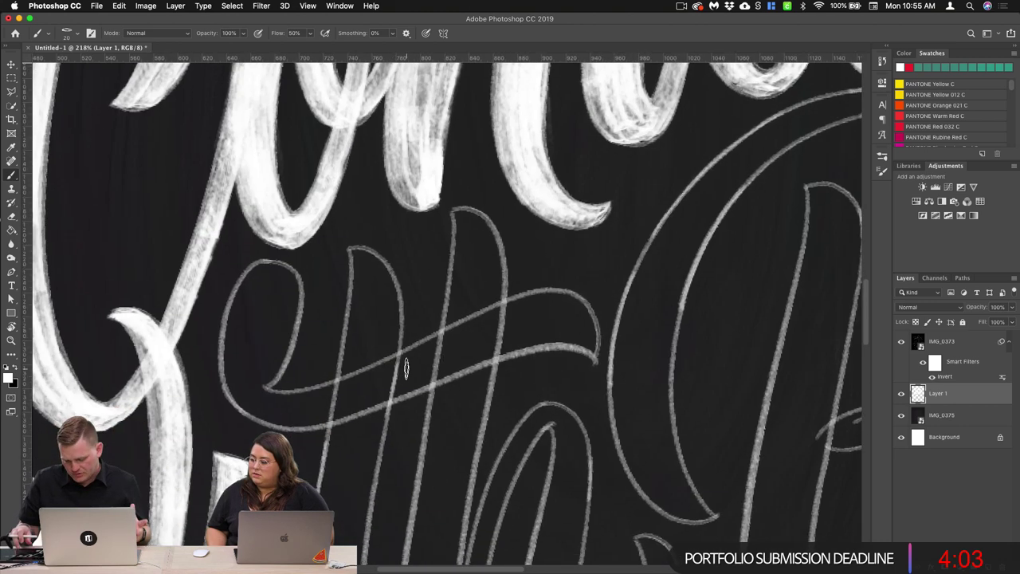
mouse_move(273, 265)
left_mouse_down()
mouse_move(236, 374)
mouse_move(231, 327)
mouse_move(243, 396)
left_mouse_up()
left_click_drag(274, 263, 244, 405)
mouse_move(255, 265)
left_mouse_down()
mouse_move(301, 301)
mouse_move(292, 314)
mouse_move(293, 297)
mouse_move(280, 348)
left_mouse_up()
mouse_move(287, 279)
left_mouse_down()
mouse_move(272, 368)
mouse_move(252, 390)
left_mouse_up()
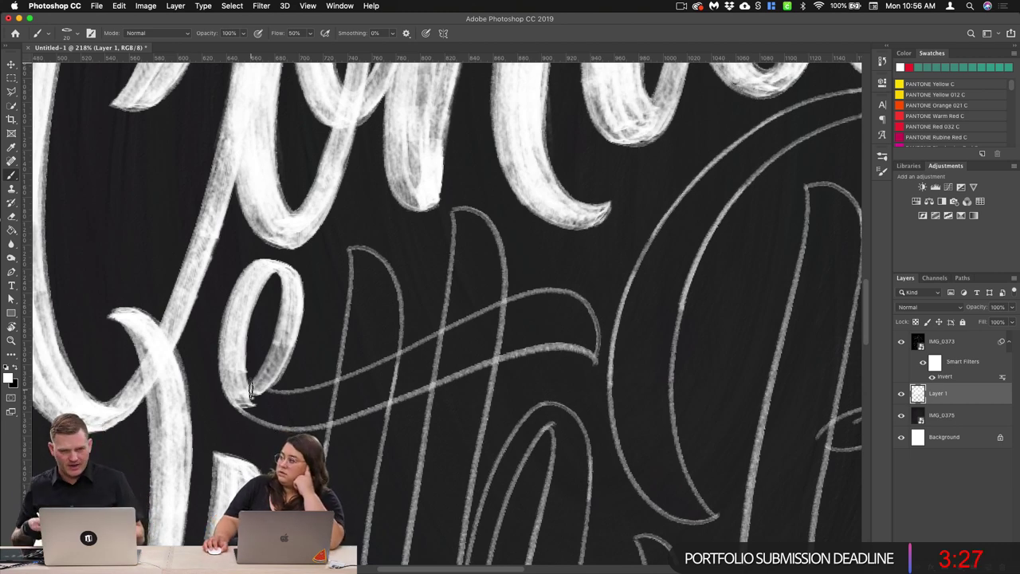
scroll(359, 351, "down", 5)
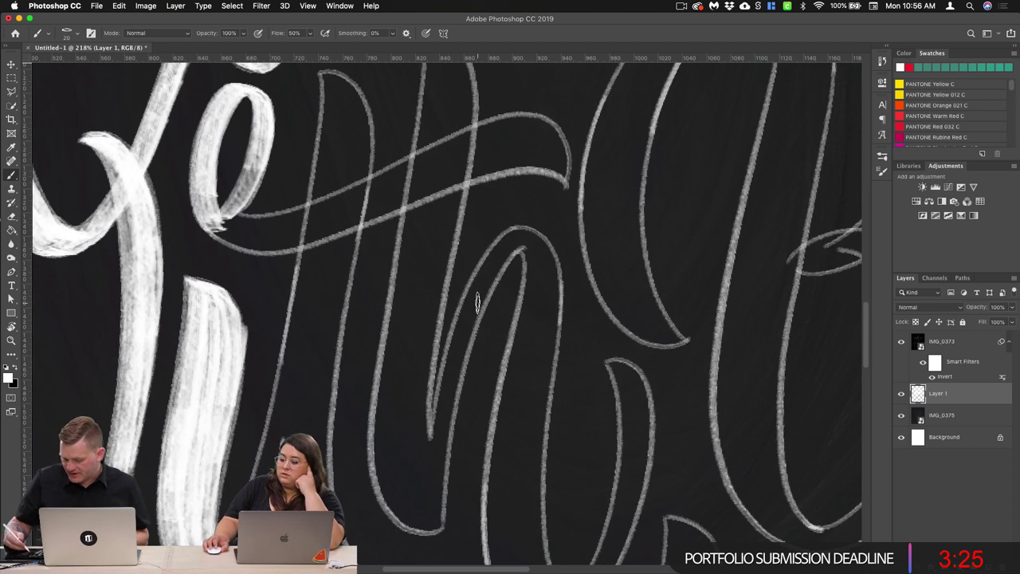
mouse_move(232, 184)
left_mouse_down()
mouse_move(239, 112)
mouse_move(220, 199)
mouse_move(243, 104)
mouse_move(225, 216)
left_mouse_up()
Step: Paint the thin connecting upstroke from the base of the i up to the t stem
left_click_drag(455, 329, 467, 283)
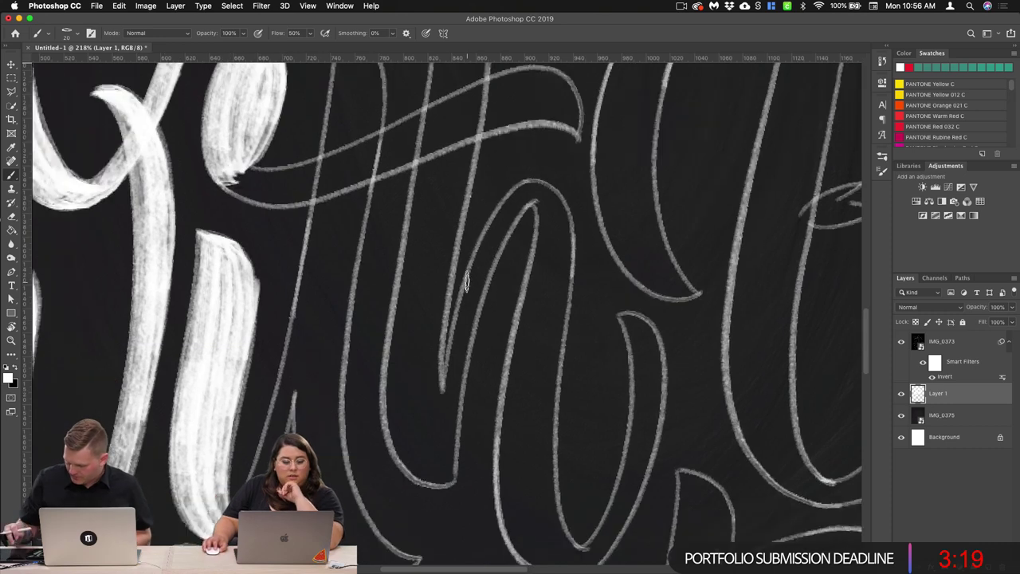
scroll(458, 345, "down", 4)
scroll(458, 344, "up", 1)
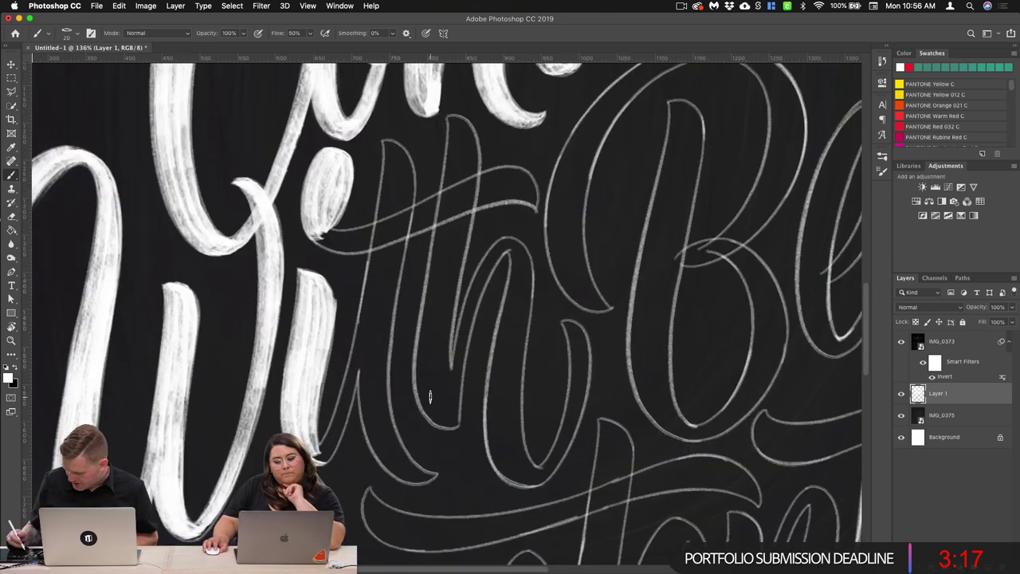
left_click_drag(373, 289, 323, 443)
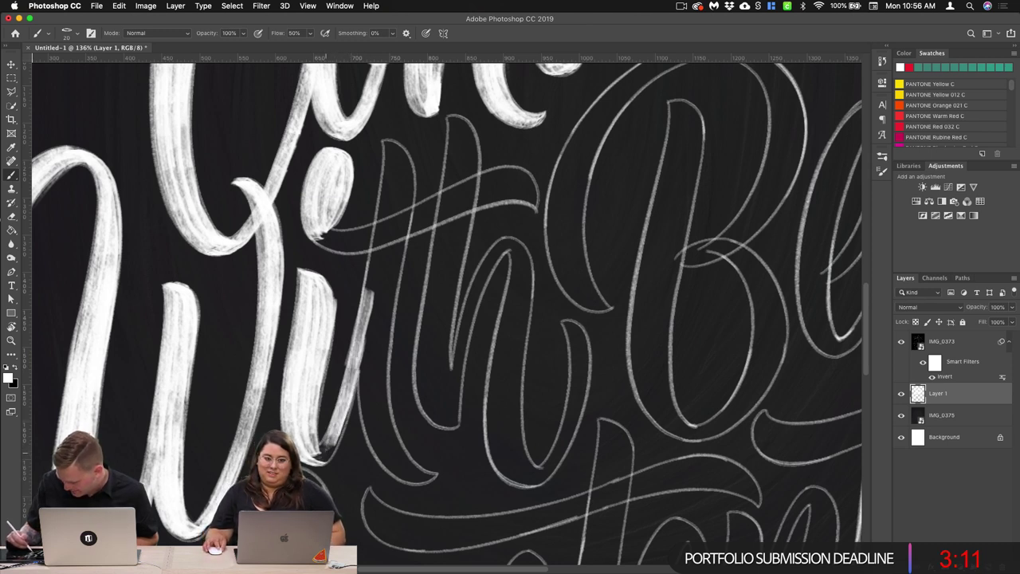
left_click_drag(332, 440, 314, 458)
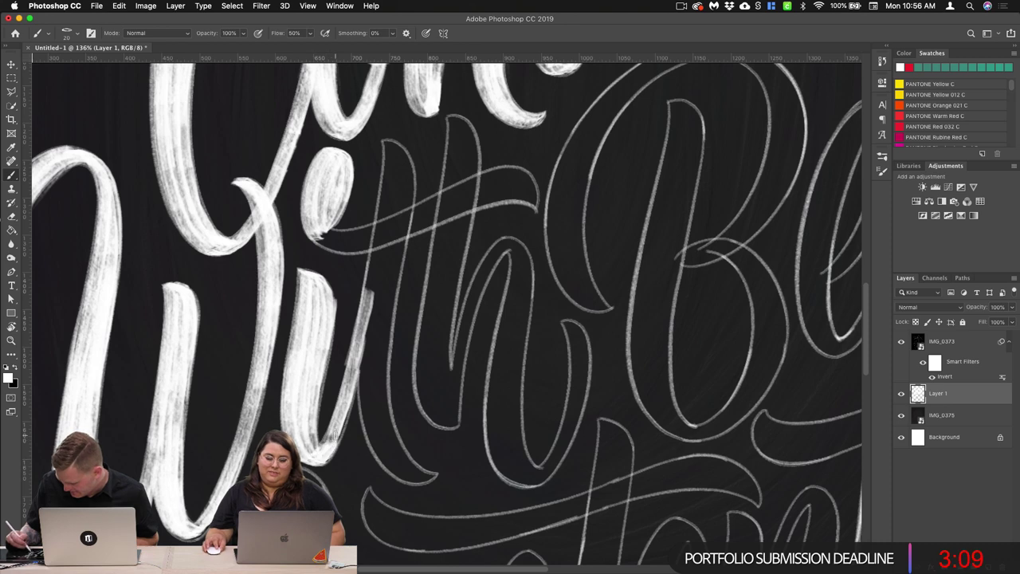
left_click_drag(341, 424, 356, 355)
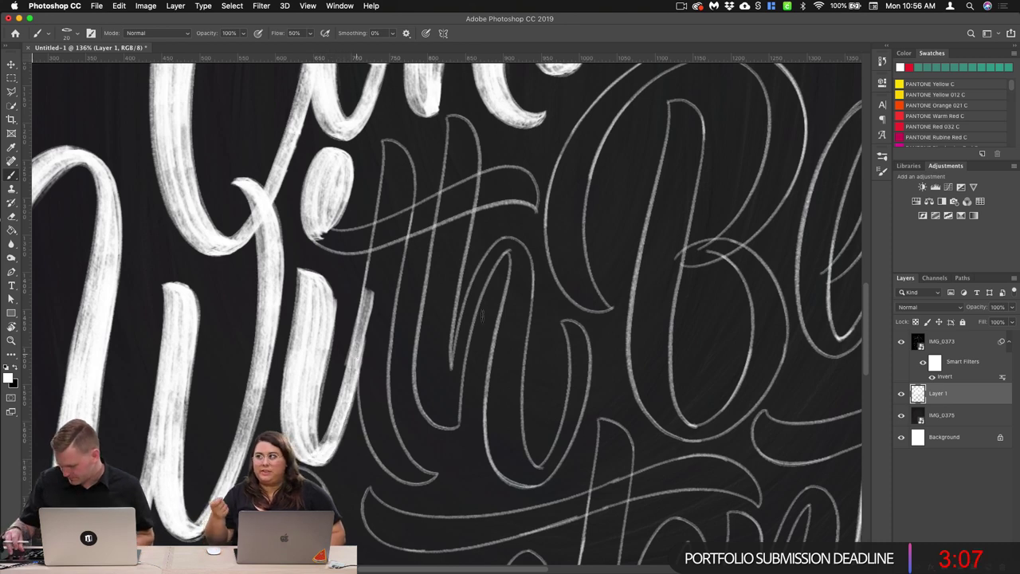
Step: Paint the left edge of the t stem from its top tip down to the end of the curved tail
left_click_drag(561, 234, 483, 315)
left_click_drag(311, 223, 286, 389)
left_click_drag(312, 222, 283, 408)
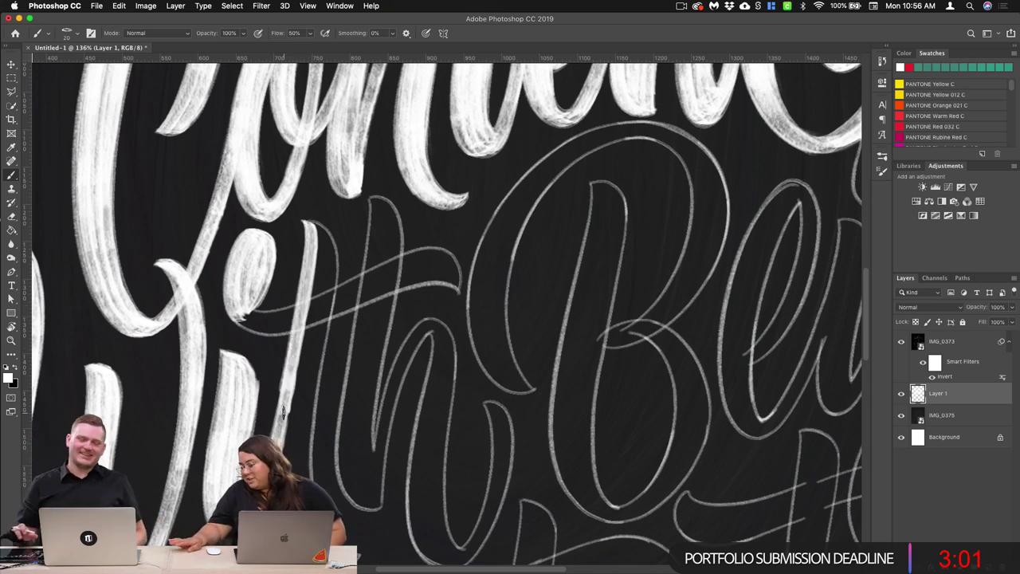
scroll(396, 378, "up", 5)
scroll(381, 379, "down", 5)
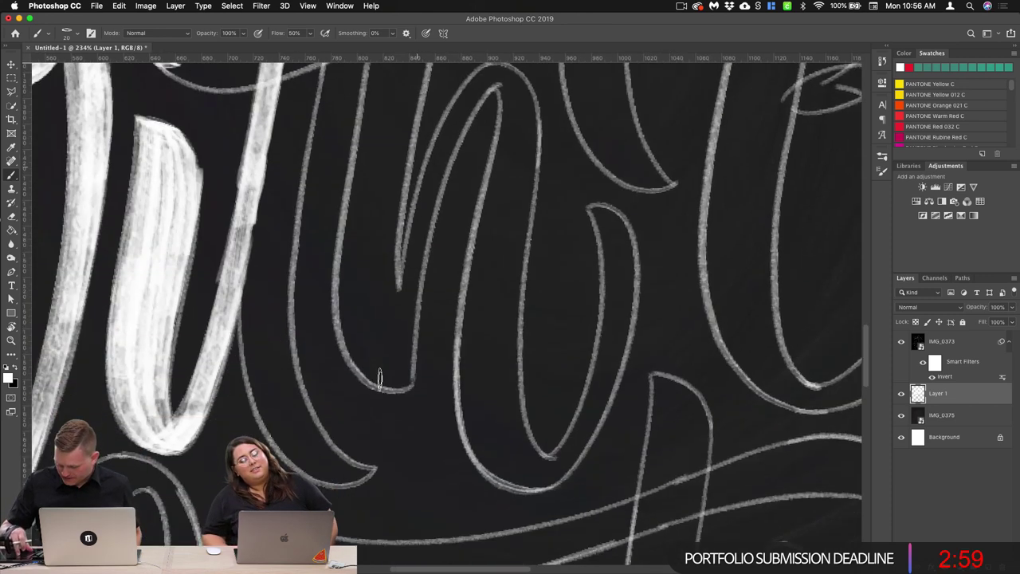
left_click_drag(257, 169, 246, 343)
left_click_drag(252, 219, 260, 399)
left_click_drag(255, 261, 265, 399)
mouse_move(248, 319)
left_mouse_down()
mouse_move(272, 407)
mouse_move(307, 462)
mouse_move(339, 479)
mouse_move(370, 471)
left_mouse_up()
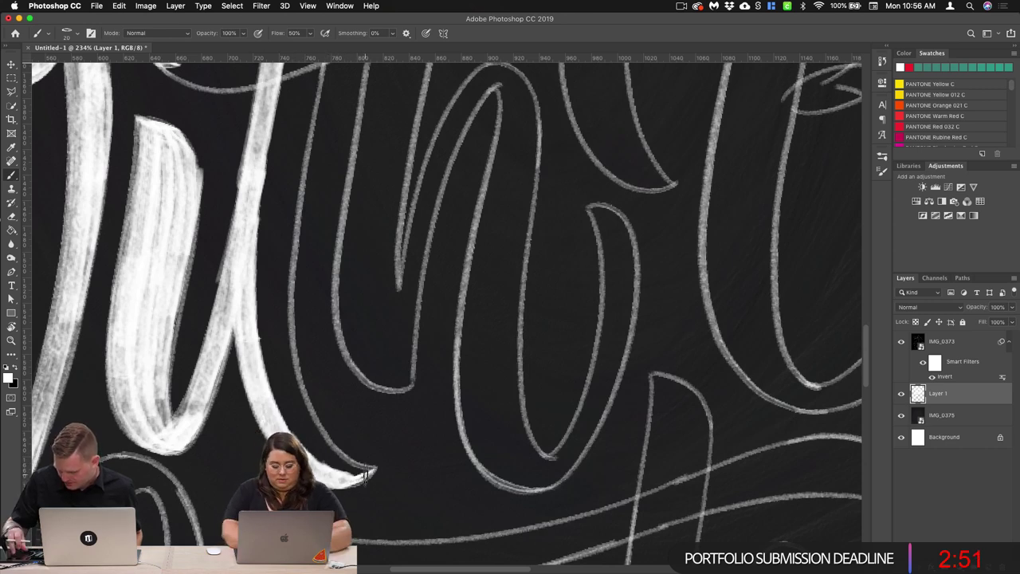
Step: Paint the right side of the t stem from below the crossbar down into the curved tail
left_click_drag(534, 227, 424, 337)
left_click_drag(202, 196, 169, 399)
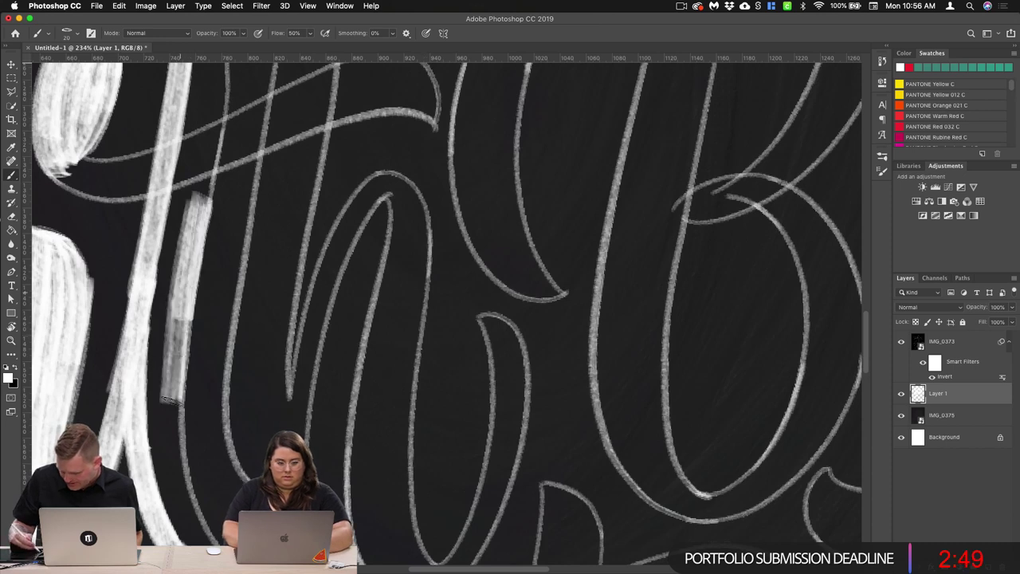
left_click_drag(276, 379, 395, 247)
left_click_drag(292, 135, 289, 306)
left_click_drag(291, 163, 293, 366)
mouse_move(289, 231)
left_mouse_down()
mouse_move(292, 367)
mouse_move(293, 355)
left_mouse_up()
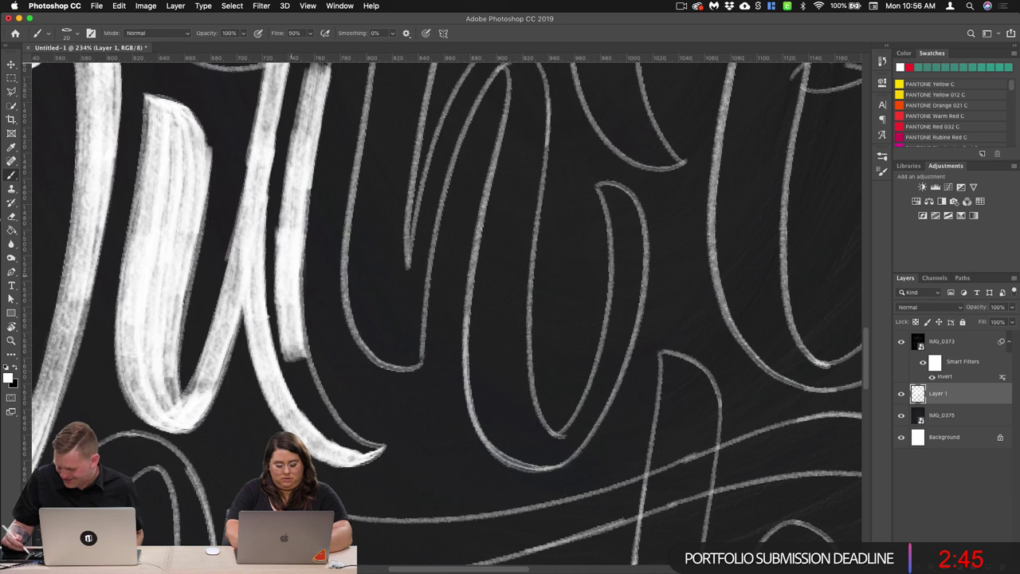
left_click_drag(296, 171, 292, 294)
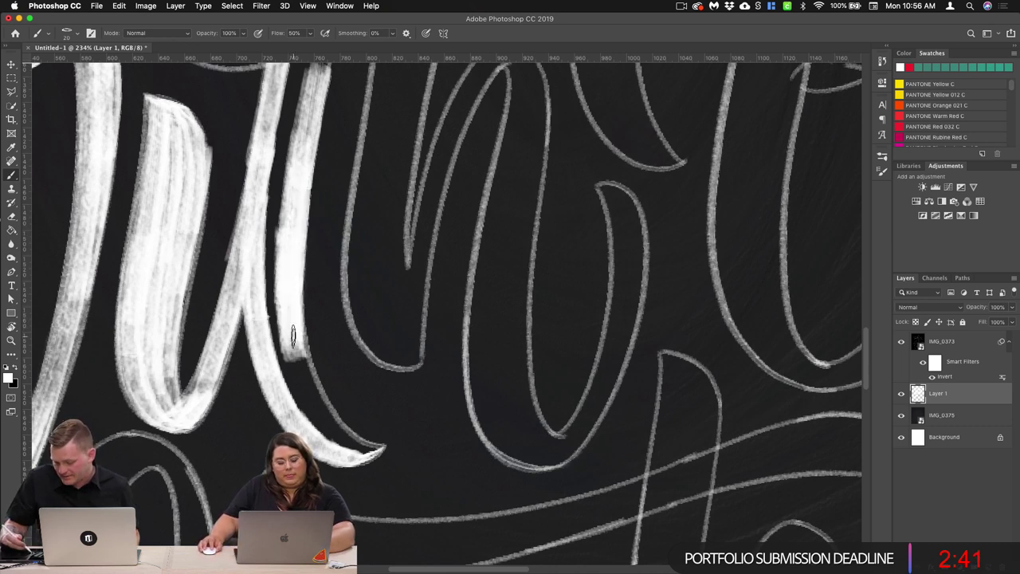
left_click_drag(299, 351, 318, 411)
left_click_drag(294, 331, 326, 417)
left_click_drag(295, 347, 336, 427)
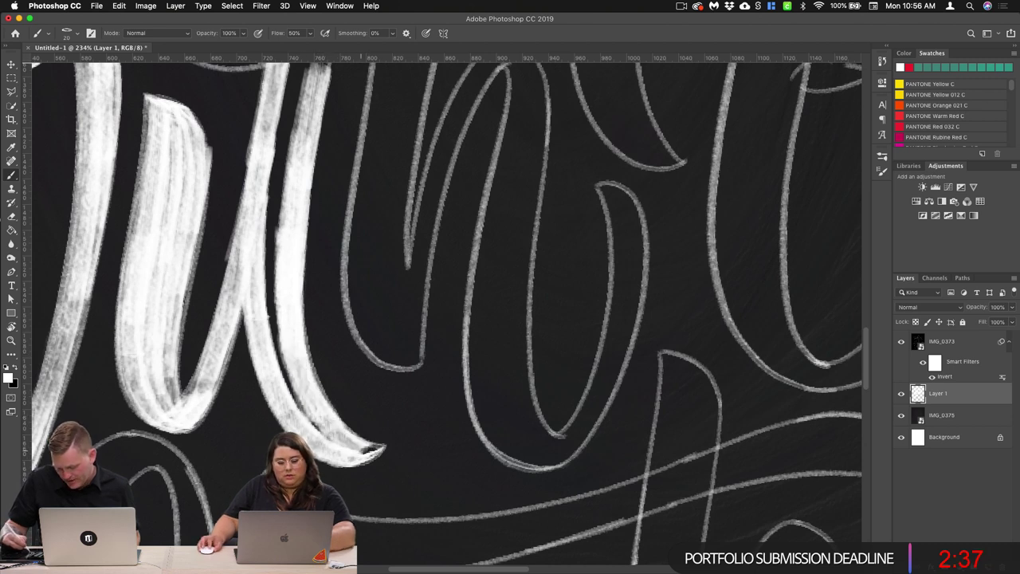
Step: Fill the remaining gap along the middle of the t's lower stem and tail with white strokes
left_click_drag(288, 136, 282, 317)
left_click_drag(284, 153, 279, 325)
left_click_drag(279, 163, 278, 338)
left_click_drag(278, 191, 303, 407)
left_click_drag(276, 284, 328, 433)
left_click_drag(283, 151, 280, 253)
Step: Build up white strokes in the t stem around the crossbar, filling the area along its right edge
scroll(461, 307, "up", 8)
mouse_move(340, 223)
left_mouse_down()
mouse_move(311, 377)
mouse_move(333, 248)
mouse_move(318, 343)
left_mouse_up()
mouse_move(355, 193)
left_mouse_down()
mouse_move(331, 315)
mouse_move(365, 191)
left_mouse_up()
left_click_drag(365, 191, 347, 277)
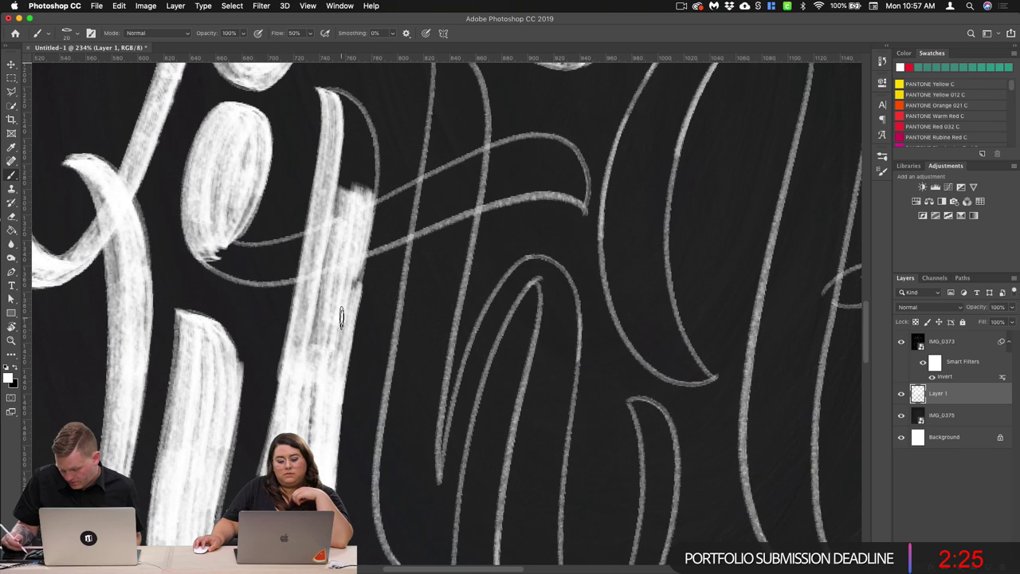
left_click_drag(342, 319, 309, 307)
scroll(427, 278, "up", 5)
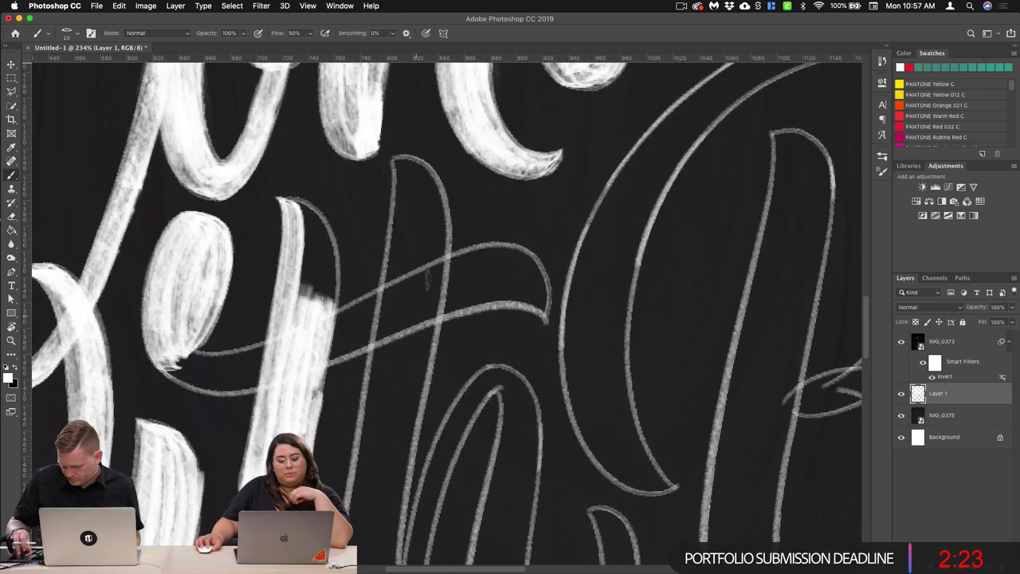
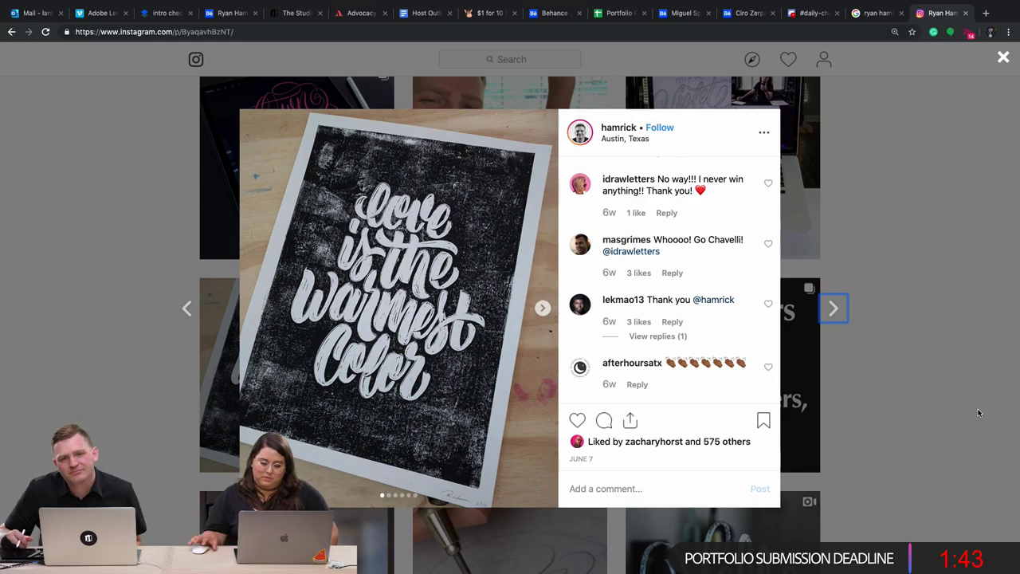
left_click(930, 432)
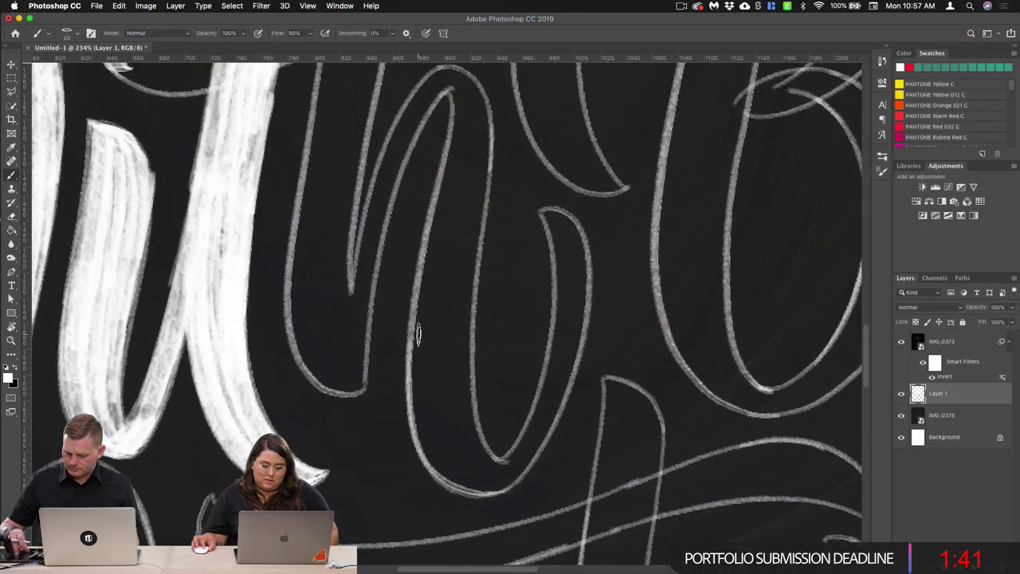
Step: Rotate the canvas to suit the stroke direction and paint the first part of the t's crossbar extending right from the stem
scroll(418, 334, "down", 2)
scroll(458, 384, "right", 1)
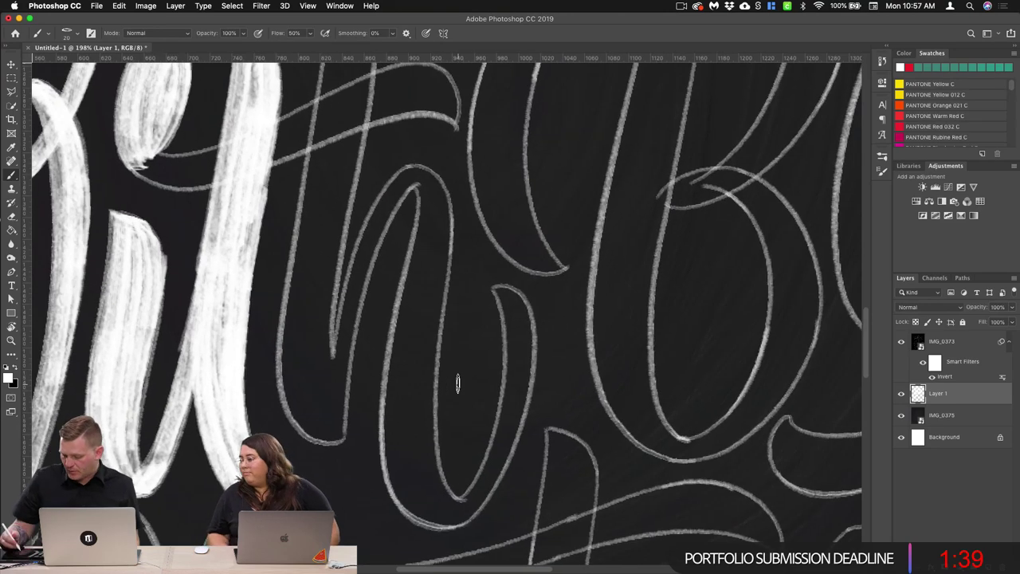
scroll(391, 313, "up", 3)
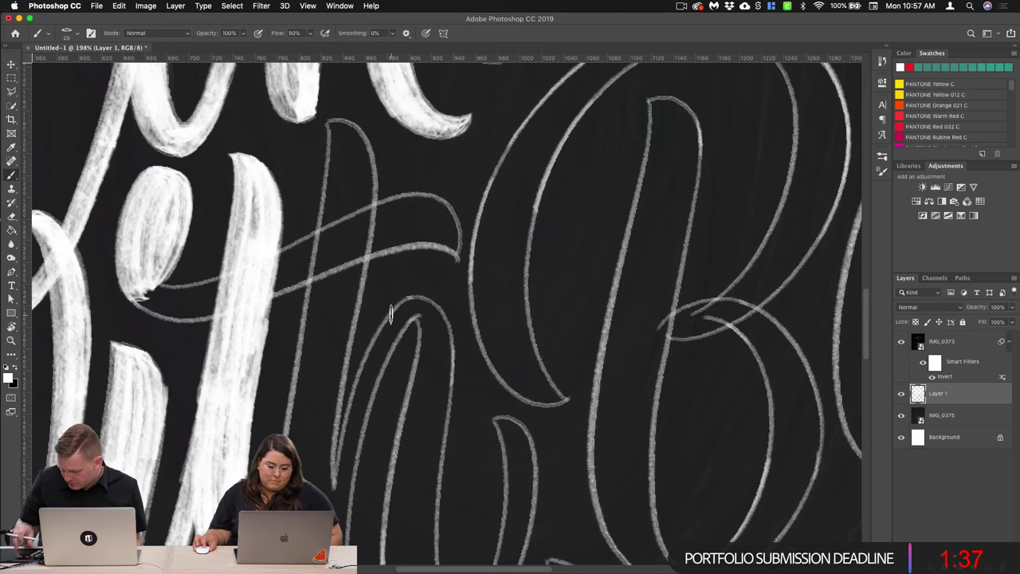
left_click_drag(413, 271, 443, 336)
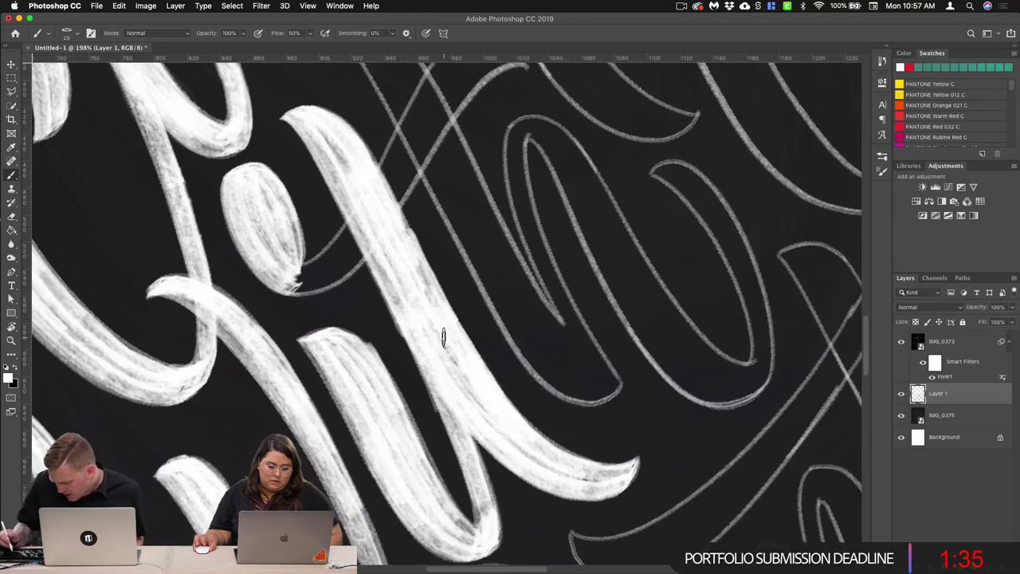
left_click_drag(446, 73, 381, 192)
mouse_move(445, 93)
left_mouse_down()
mouse_move(385, 198)
mouse_move(397, 205)
left_mouse_up()
left_click_drag(457, 96, 381, 217)
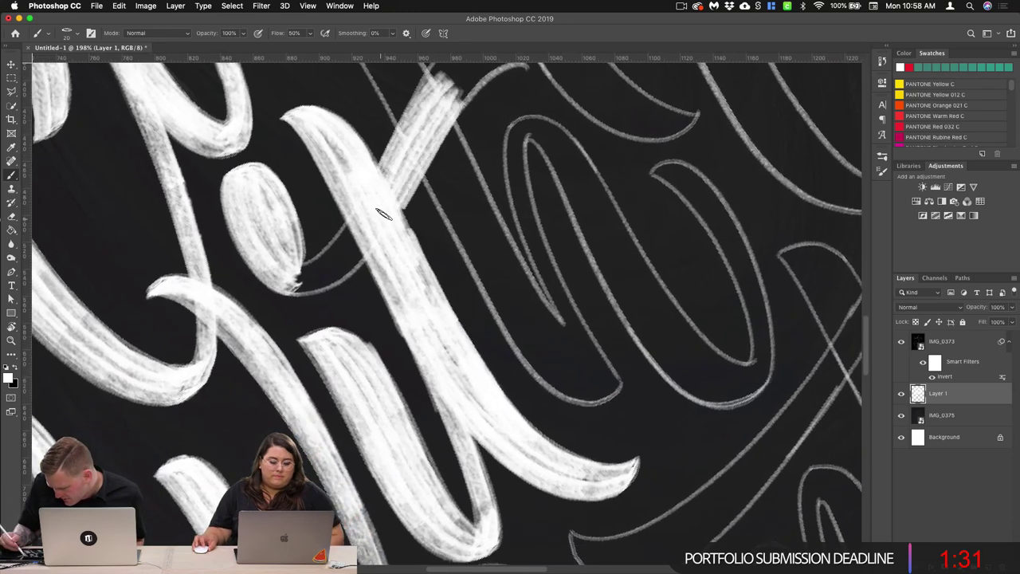
key("super+z")
key("super+z")
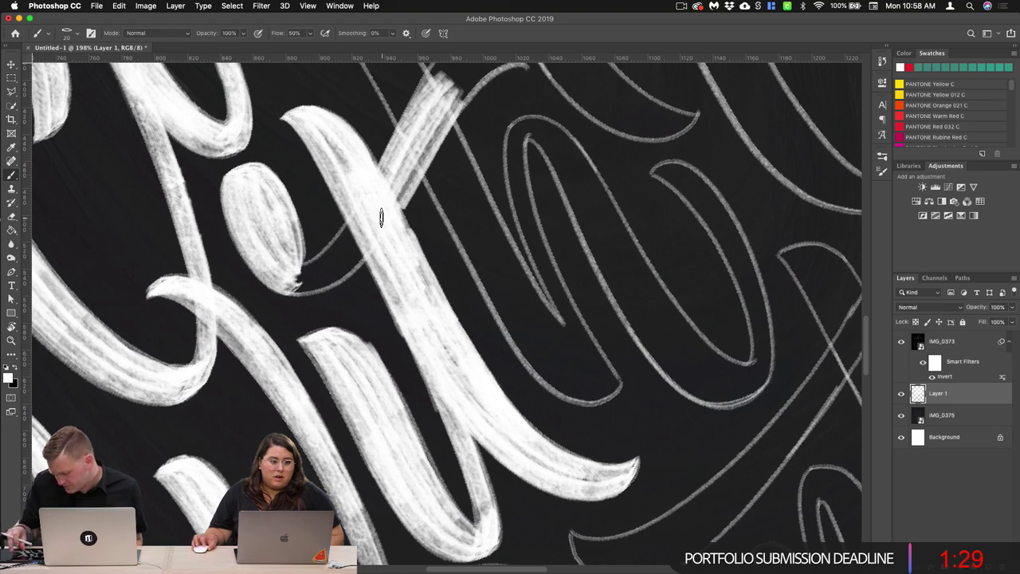
Step: Extend the white fill of the t's crossbar across the h stem and into its curved right end
left_click_drag(431, 302, 448, 302, "super")
left_click_drag(518, 120, 406, 438)
left_click_drag(483, 356, 499, 333)
scroll(482, 356, "down", 5)
scroll(482, 356, "left", 2)
left_click_drag(457, 144, 363, 296)
left_click_drag(435, 187, 361, 300)
mouse_move(490, 88)
left_mouse_down()
mouse_move(418, 138)
mouse_move(401, 166)
mouse_move(487, 97)
mouse_move(433, 159)
mouse_move(446, 155)
mouse_move(445, 165)
left_mouse_up()
left_click_drag(507, 113, 437, 179)
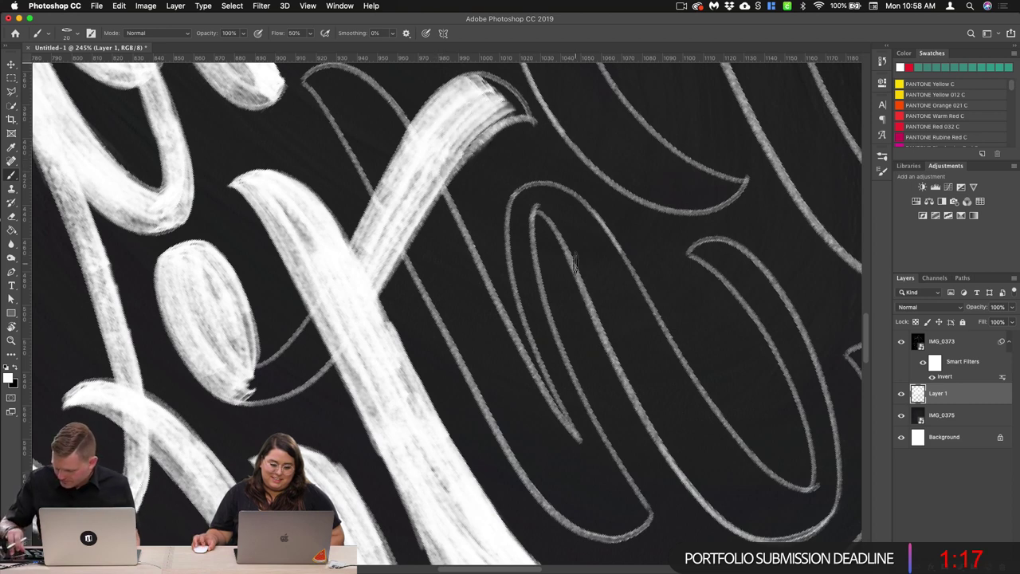
Step: Fill the curved tip and lower edge of the crossbar's right end with white brush strokes
scroll(576, 263, "up", 5)
scroll(575, 263, "right", 4)
left_click_drag(335, 335, 283, 330)
mouse_move(329, 354)
left_mouse_down()
mouse_move(288, 322)
mouse_move(319, 328)
left_mouse_up()
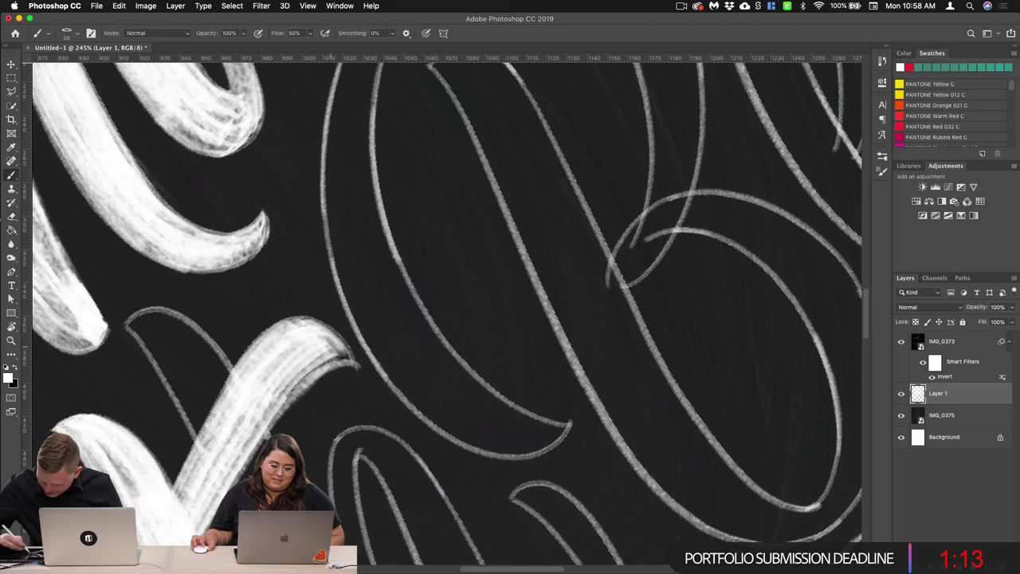
mouse_move(351, 365)
left_mouse_down()
mouse_move(319, 354)
mouse_move(271, 403)
left_mouse_up()
left_click_drag(317, 373, 270, 415)
Step: Paint the left part of the t's crossbar, joining the i's oval dot to the t stem
scroll(403, 342, "left", 10)
scroll(403, 342, "down", 5)
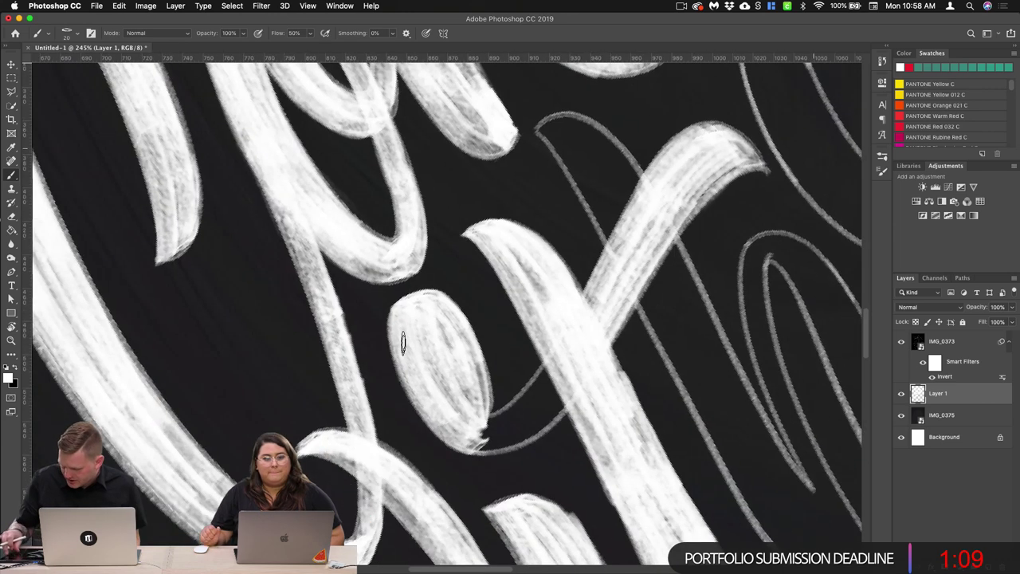
left_click_drag(558, 368, 511, 421)
mouse_move(568, 384)
left_mouse_down()
mouse_move(515, 434)
mouse_move(478, 433)
mouse_move(532, 415)
left_mouse_up()
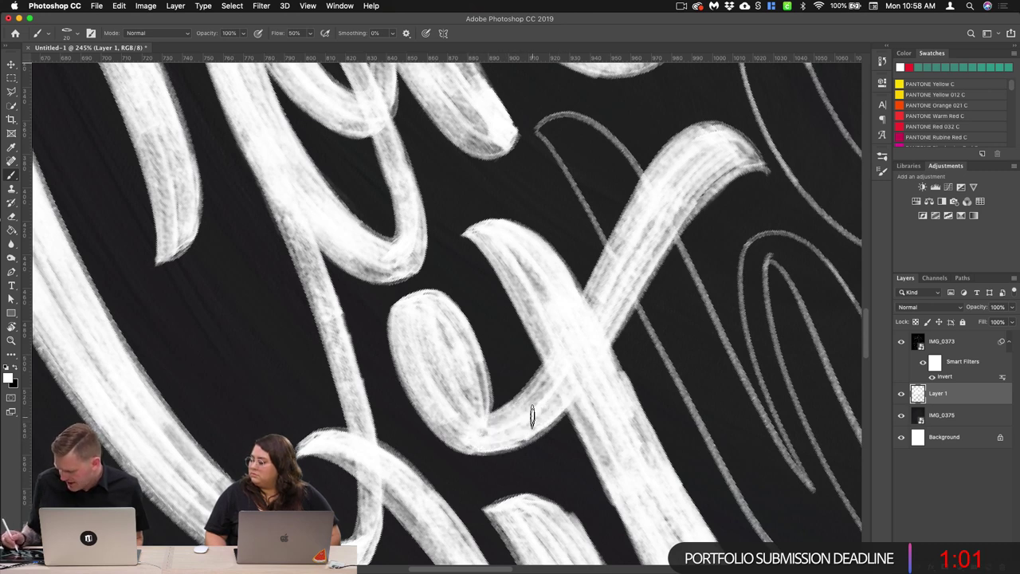
Step: Turn the canvas back toward upright and paint the left edge of the h stem from its top to its curved foot
scroll(533, 416, "right", 5)
key("r")
left_click_drag(631, 330, 424, 327)
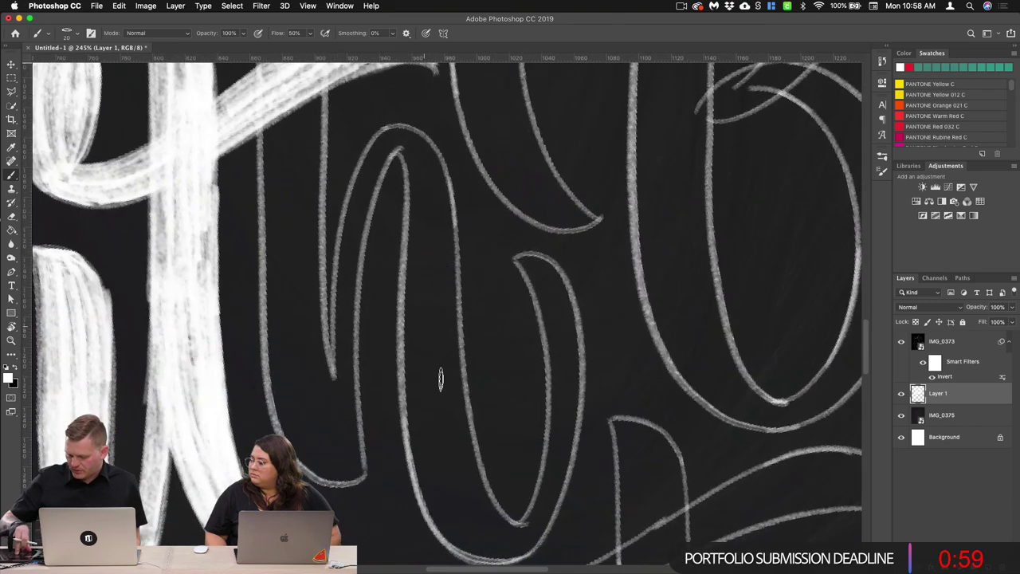
scroll(441, 378, "down", 3)
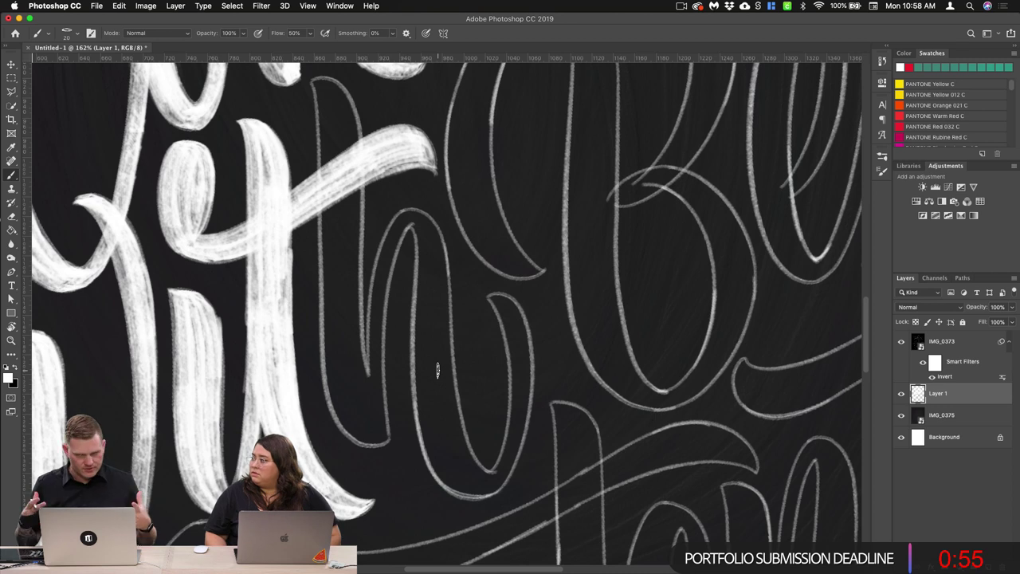
scroll(437, 369, "up", 2)
left_click_drag(315, 93, 328, 266)
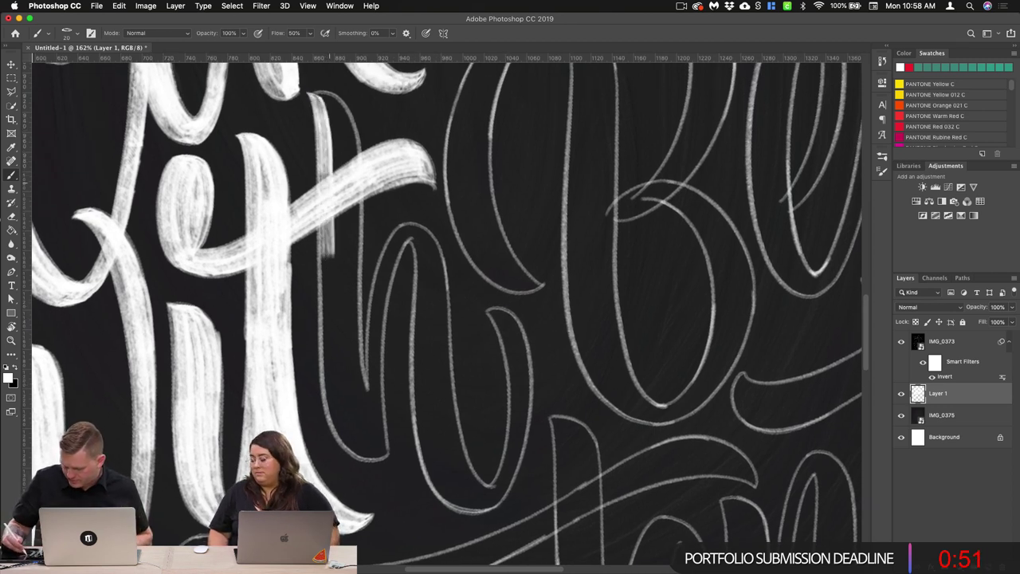
left_click_drag(328, 206, 331, 325)
left_click_drag(328, 222, 331, 369)
left_click_drag(327, 250, 338, 423)
left_click_drag(328, 331, 359, 453)
left_click_drag(330, 403, 381, 454)
Step: Fill the top, centre and right side of the h stem with white strokes down to its foot
mouse_move(308, 90)
left_mouse_down()
mouse_move(346, 107)
mouse_move(358, 174)
left_mouse_up()
mouse_move(333, 95)
left_mouse_down()
mouse_move(333, 225)
mouse_move(343, 208)
mouse_move(351, 275)
left_mouse_up()
left_click_drag(343, 204, 354, 360)
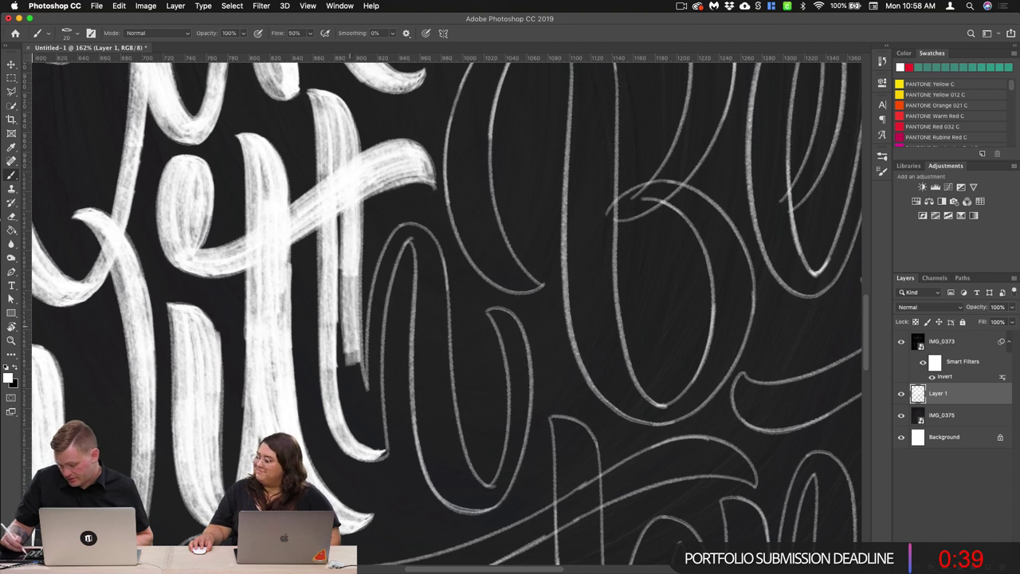
left_click_drag(351, 224, 362, 396)
mouse_move(335, 209)
left_mouse_down()
mouse_move(359, 439)
mouse_move(361, 428)
left_mouse_up()
left_click_drag(348, 346, 371, 443)
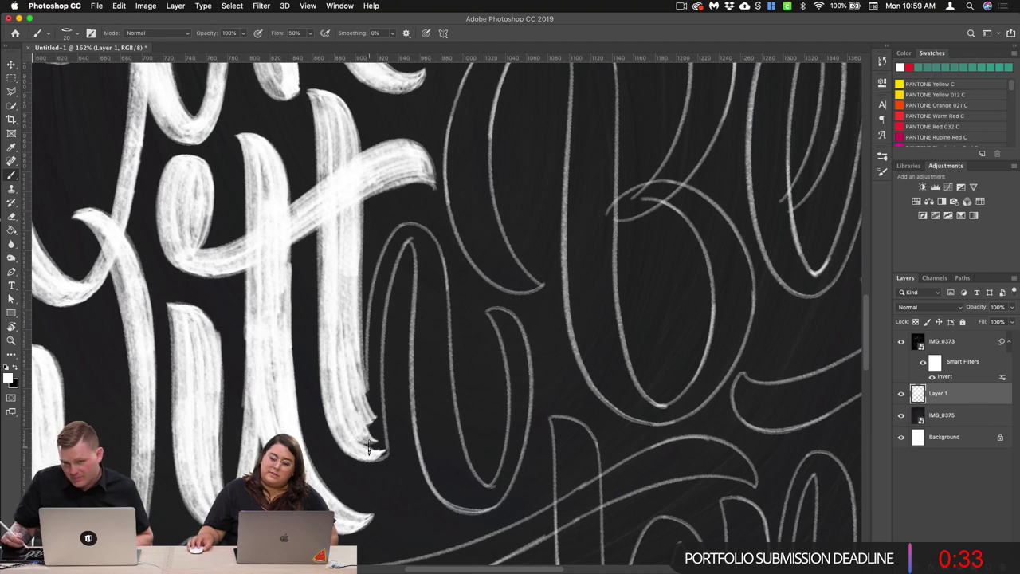
Step: Paint the thin upstroke of the h from its foot up to the arch, completing the foot's right edge
mouse_move(405, 230)
left_mouse_down()
mouse_move(383, 272)
mouse_move(371, 445)
left_mouse_up()
mouse_move(412, 233)
left_mouse_down()
mouse_move(374, 386)
mouse_move(375, 443)
left_mouse_up()
left_click_drag(387, 351, 371, 455)
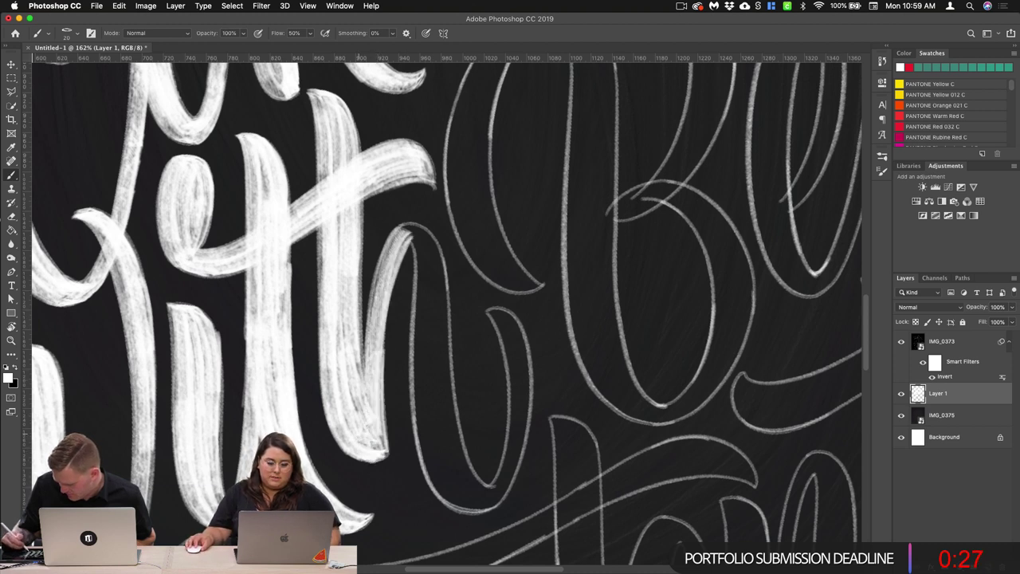
left_click_drag(411, 233, 372, 359)
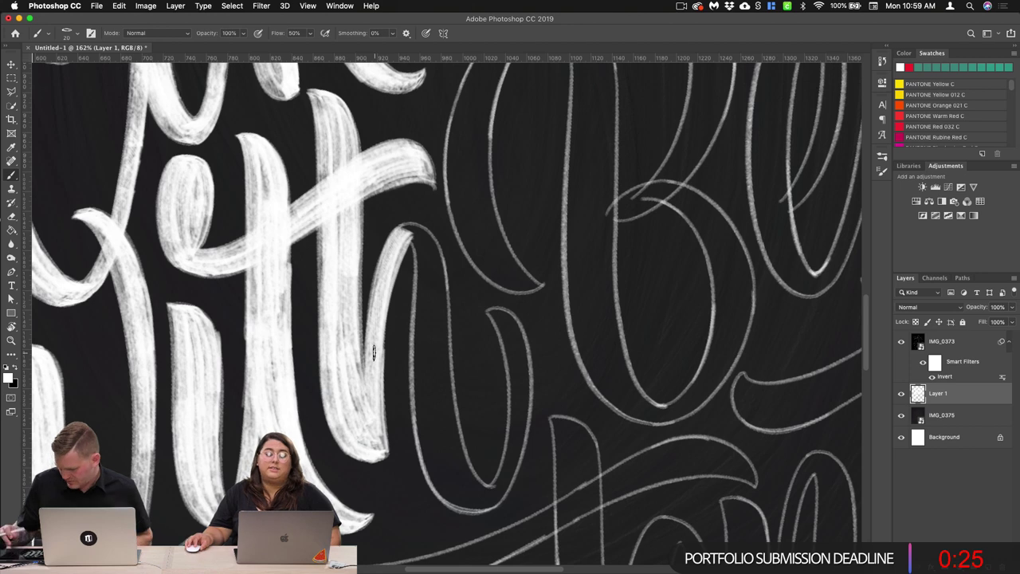
Step: Paint the left side of the h's right leg with white strokes from the arch down toward its curved foot
left_click_drag(603, 365, 506, 341)
mouse_move(306, 212)
left_mouse_down()
mouse_move(322, 216)
mouse_move(332, 261)
mouse_move(327, 354)
left_mouse_up()
left_click_drag(322, 227, 337, 411)
left_click_drag(324, 258, 343, 462)
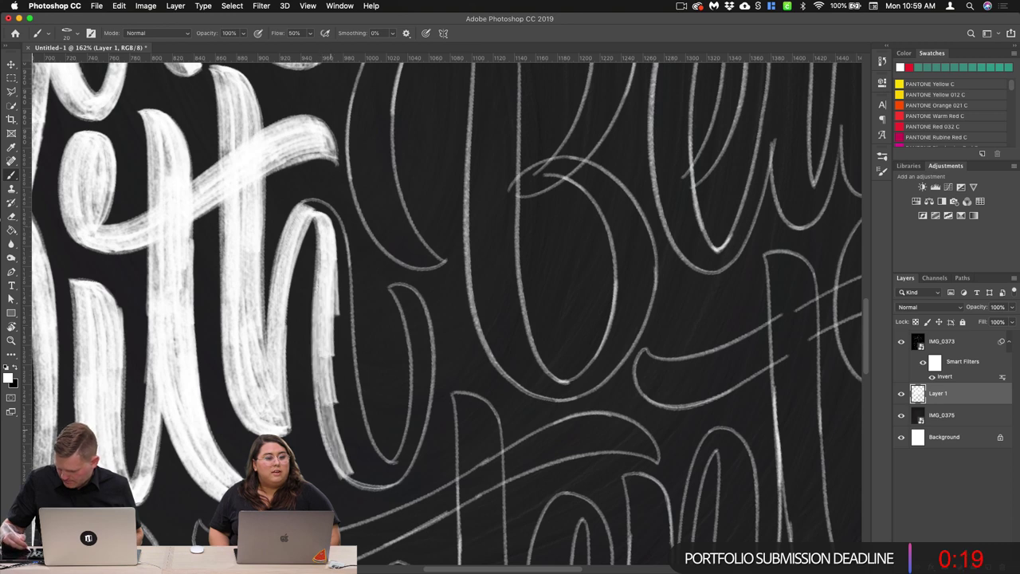
Step: Fill the centre and right side of the h's right leg with white strokes down to the foot's inner curve
left_click_drag(326, 222, 350, 414)
left_click_drag(338, 246, 353, 426)
left_click_drag(341, 286, 360, 437)
left_click_drag(337, 311, 367, 450)
left_click_drag(341, 292, 365, 439)
mouse_move(327, 316)
left_mouse_down()
mouse_move(351, 428)
mouse_move(365, 434)
left_mouse_up()
mouse_move(324, 339)
left_mouse_down()
mouse_move(365, 459)
mouse_move(382, 469)
left_mouse_up()
left_click_drag(359, 429, 393, 471)
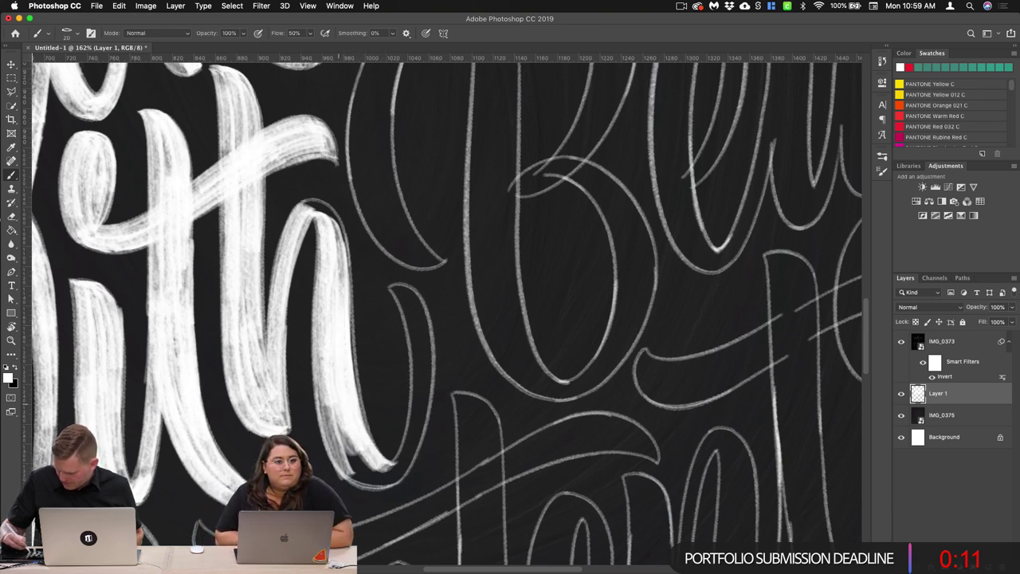
Step: Fill the underside of the h's right foot and the outer top edge of its arch with white strokes
left_click_drag(335, 410, 381, 476)
mouse_move(330, 382)
left_mouse_down()
mouse_move(362, 476)
mouse_move(378, 477)
left_mouse_up()
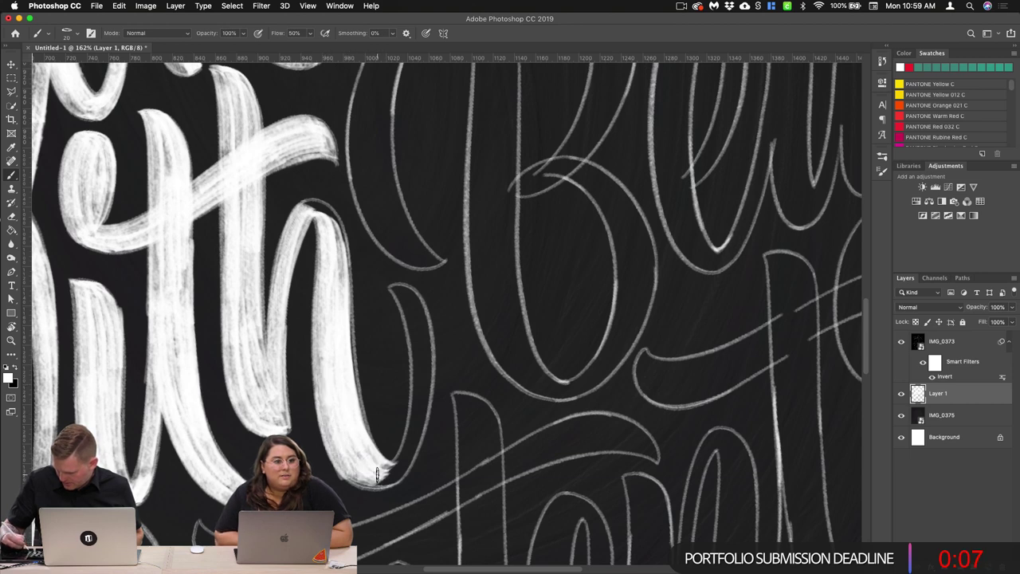
mouse_move(301, 204)
left_mouse_down()
mouse_move(335, 215)
mouse_move(339, 255)
left_mouse_up()
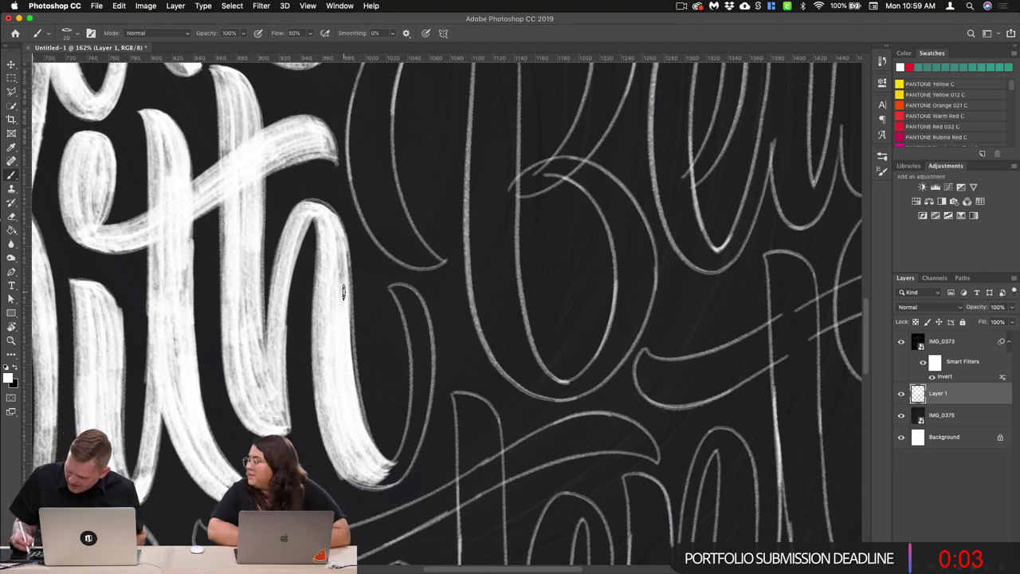
left_click_drag(302, 208, 317, 205)
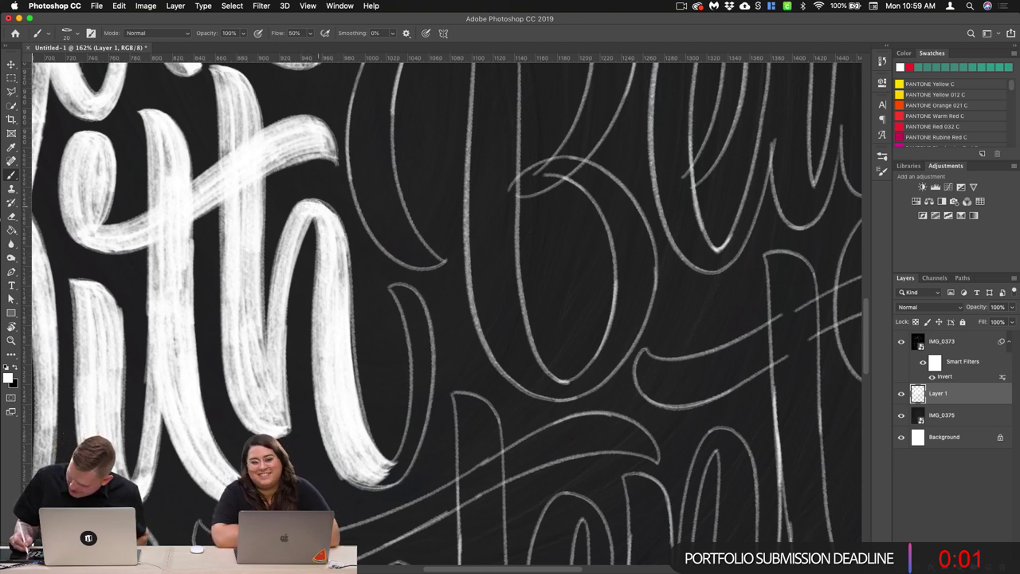
scroll(415, 311, "down", 3)
scroll(415, 311, "right", 2)
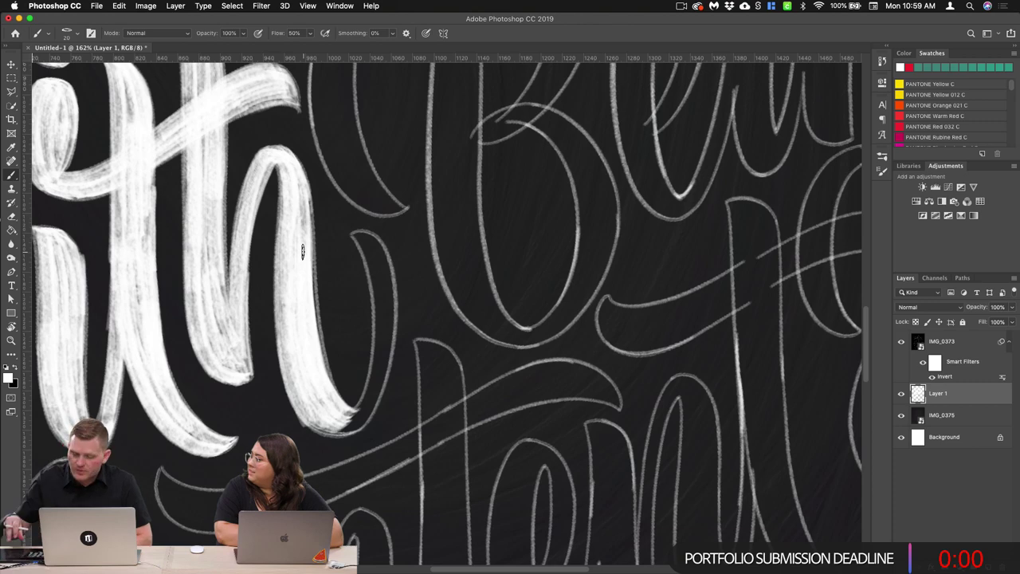
scroll(303, 252, "right", 3)
scroll(465, 264, "right", 3)
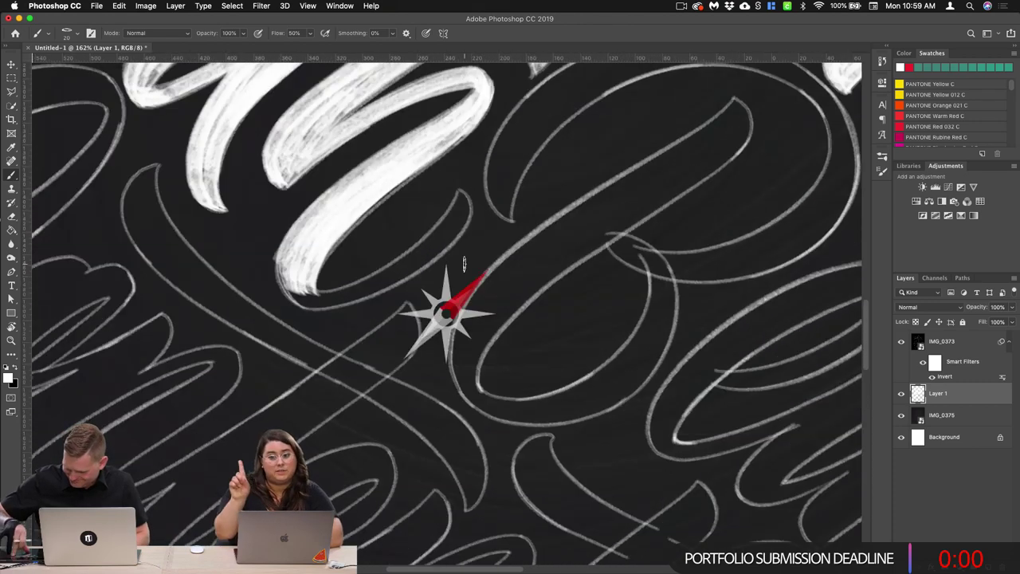
left_click_drag(464, 265, 494, 298)
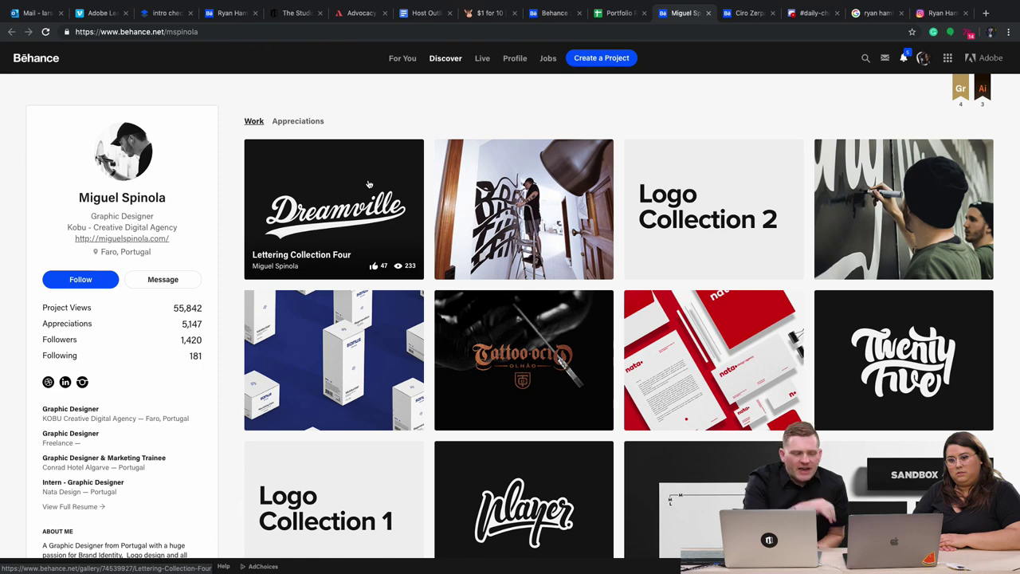
Step: On the designer's Behance profile, view the Twenty Five lettering from Lettering Collection Three enlarged, then return to the project grid
scroll(625, 268, "down", 3)
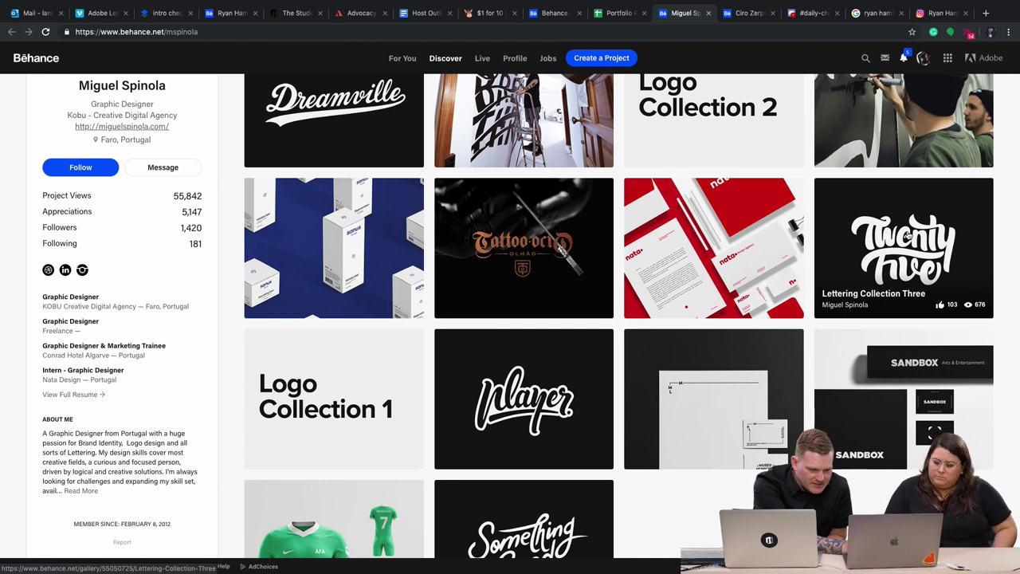
left_click(907, 236)
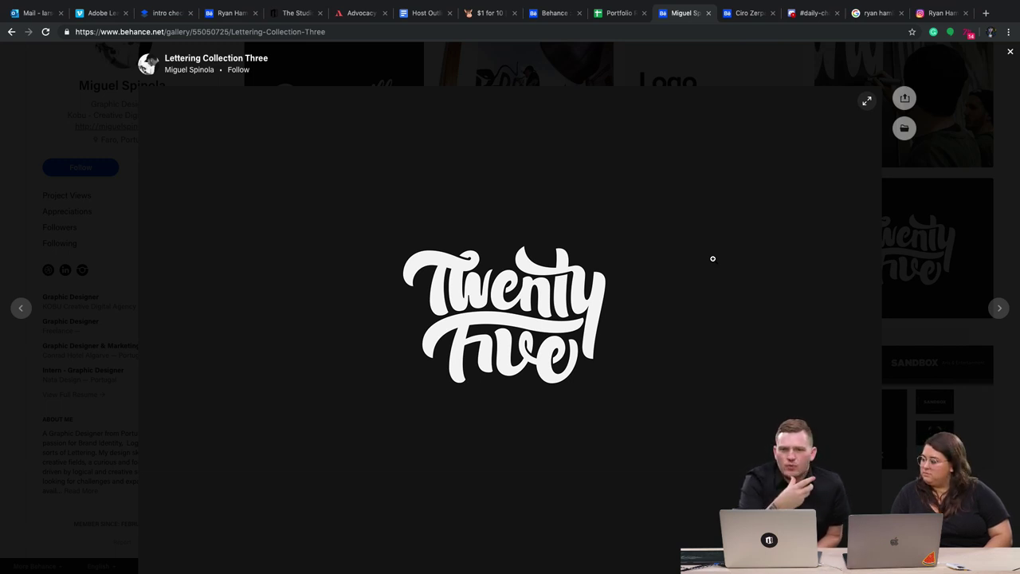
left_click(545, 283)
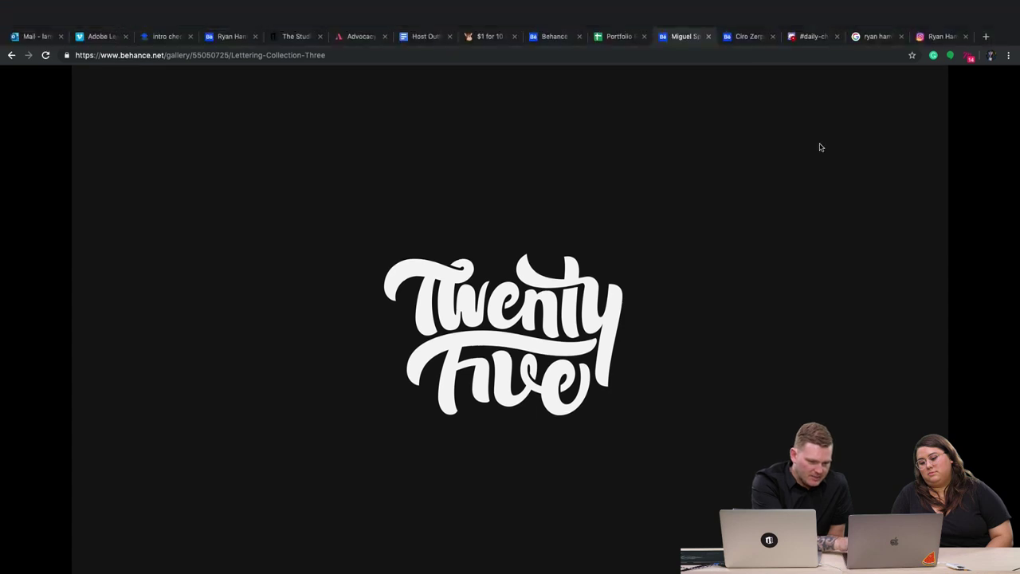
left_click(998, 63)
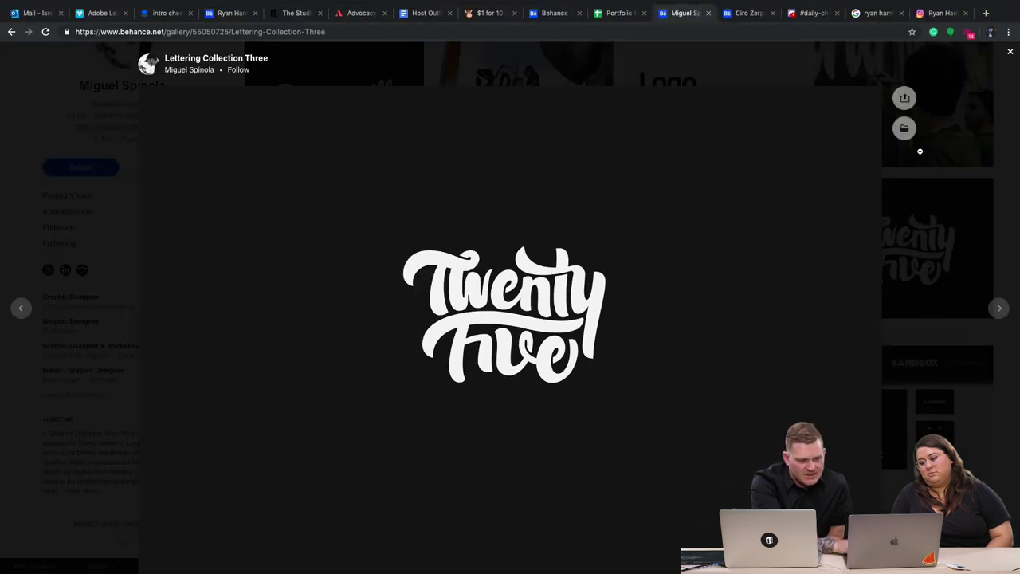
left_click(930, 199)
Step: Look at the business cards in the Nata Design - Rebrand project, then close it
scroll(930, 202, "down", 3)
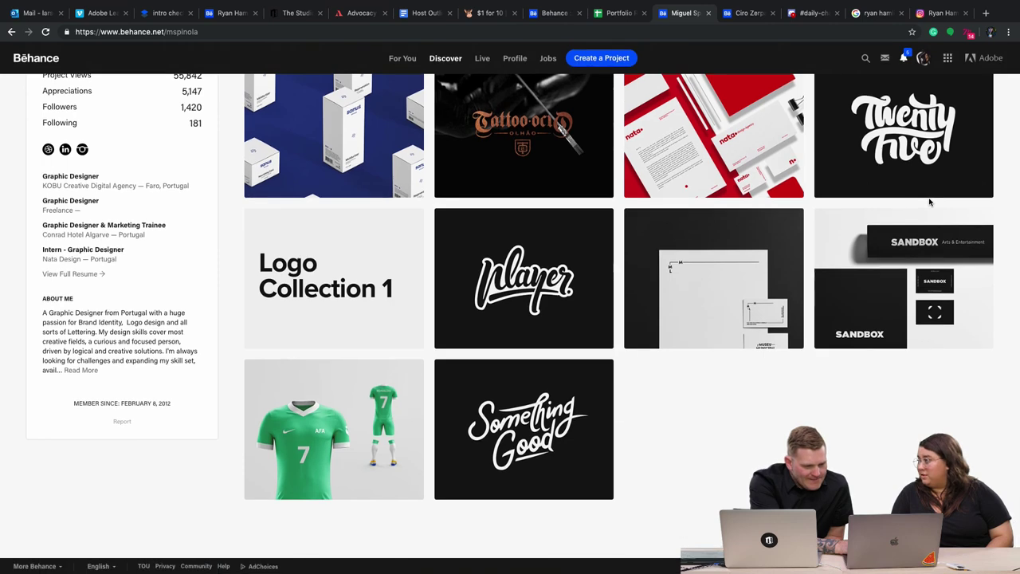
scroll(930, 202, "up", 5)
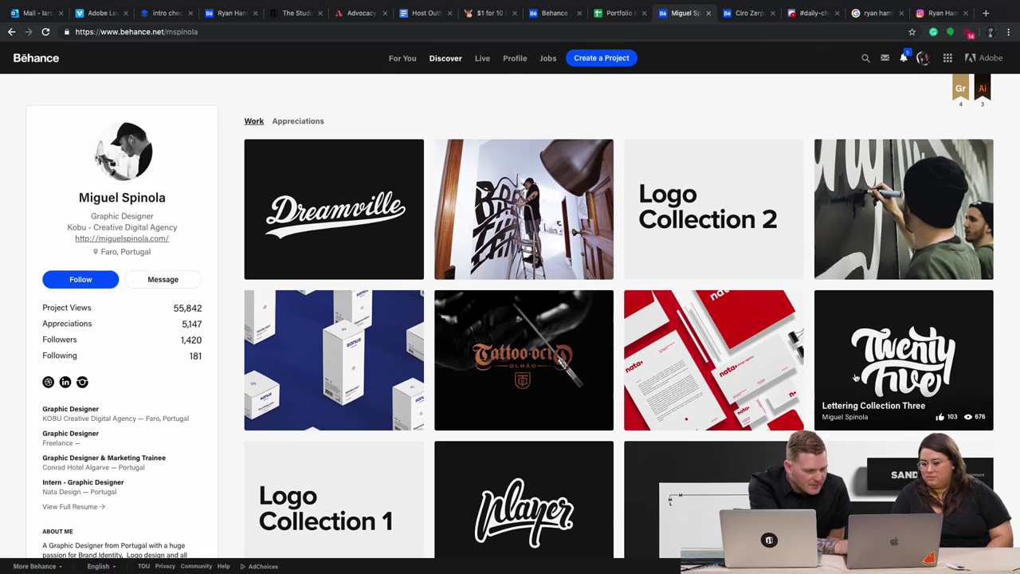
scroll(900, 351, "down", 3)
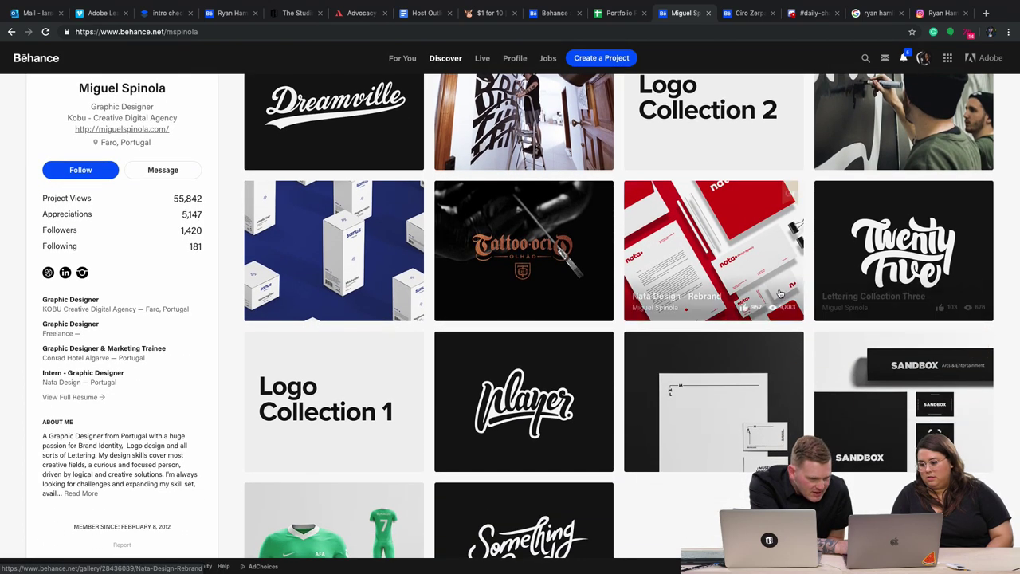
left_click(747, 264)
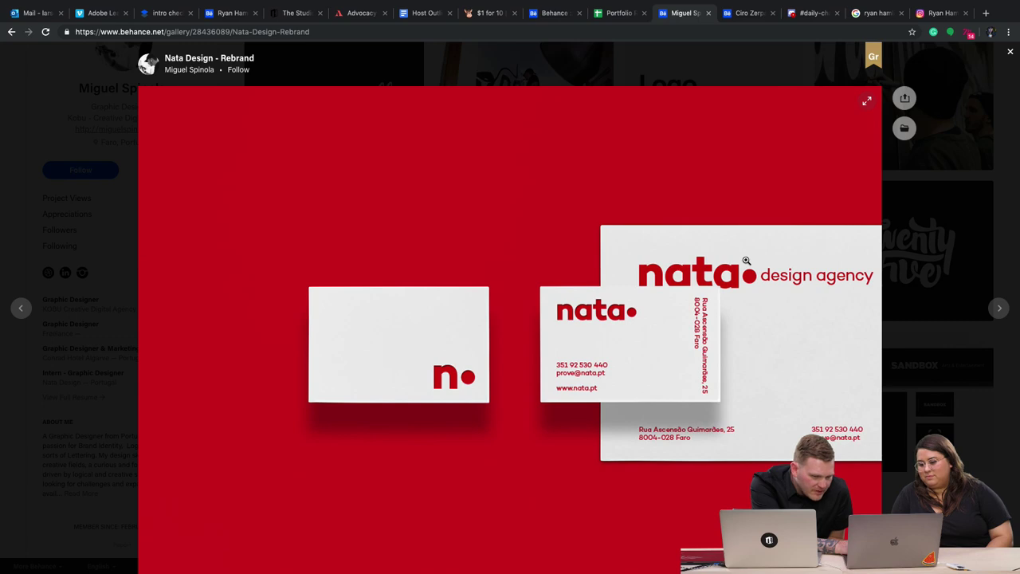
key("Escape")
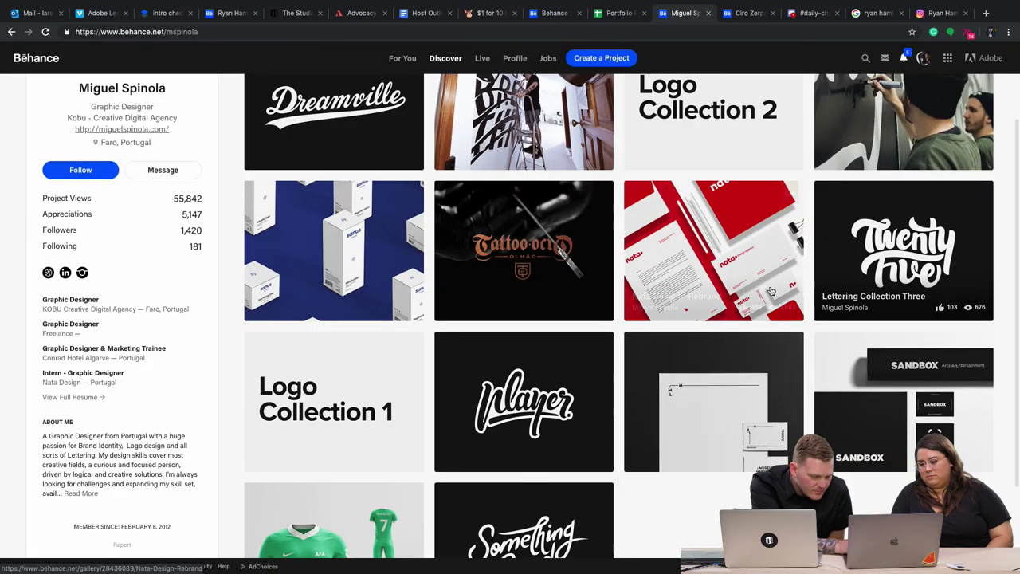
Step: Open the Logo Collection 1 project and look through its logos as far as the Swag On lettering
scroll(773, 289, "down", 3)
scroll(772, 290, "up", 3)
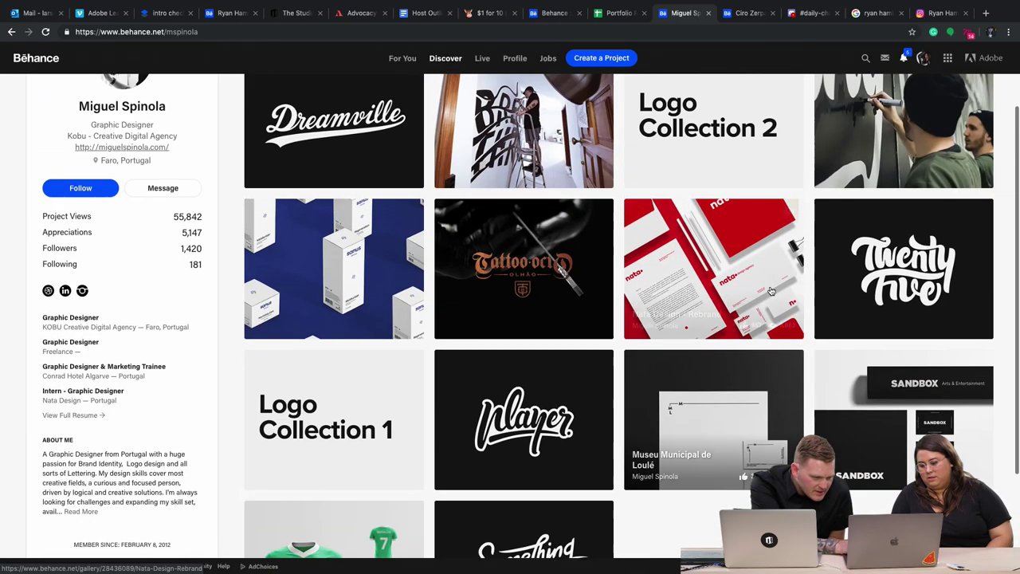
scroll(771, 290, "up", 3)
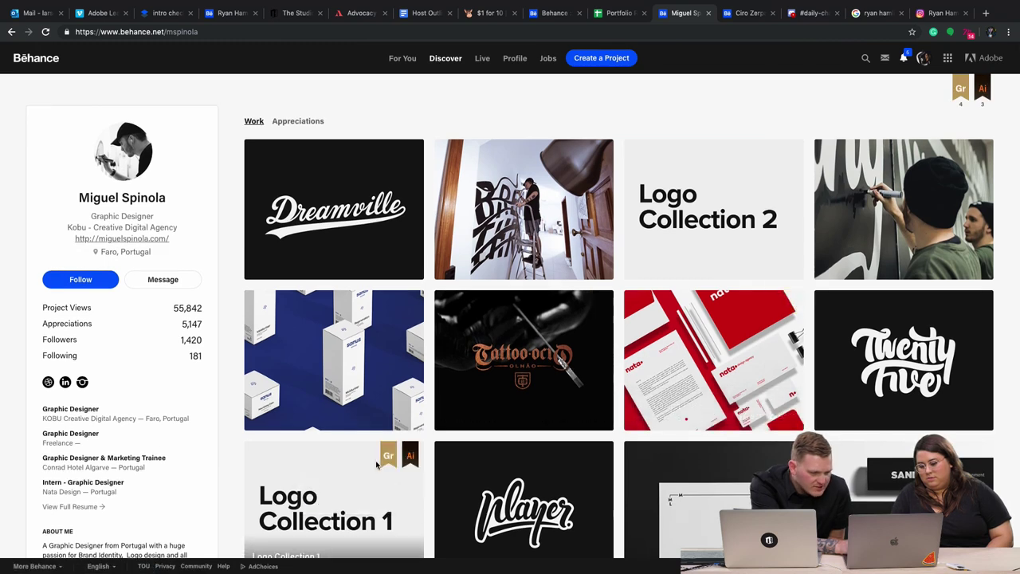
left_click(330, 465)
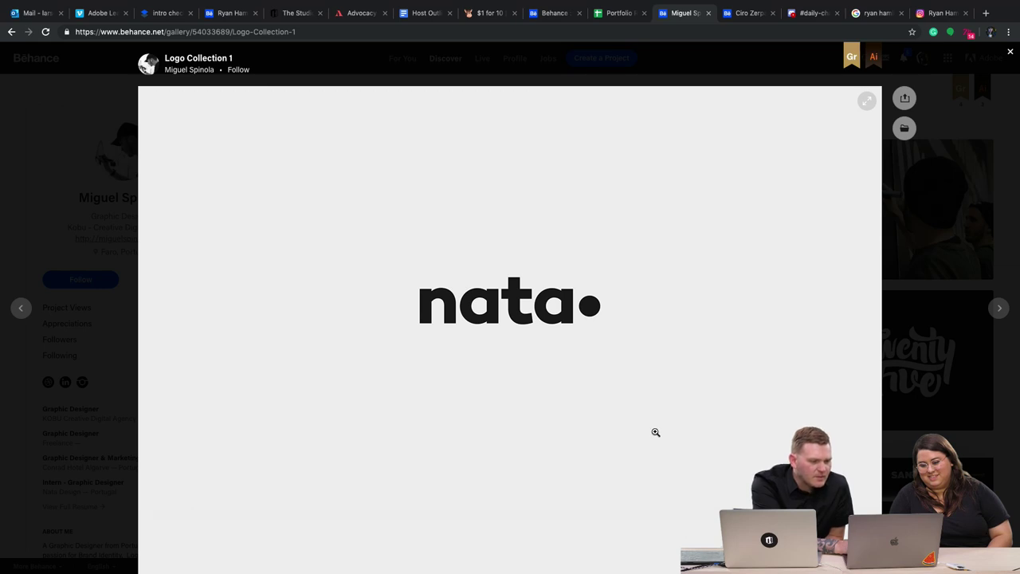
scroll(655, 432, "down", 1)
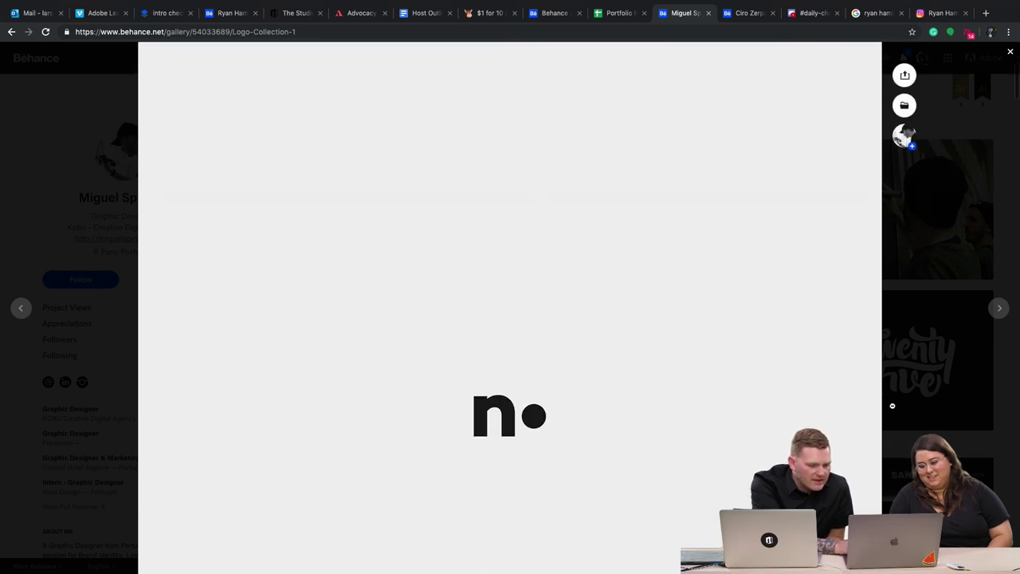
scroll(886, 411, "down", 6)
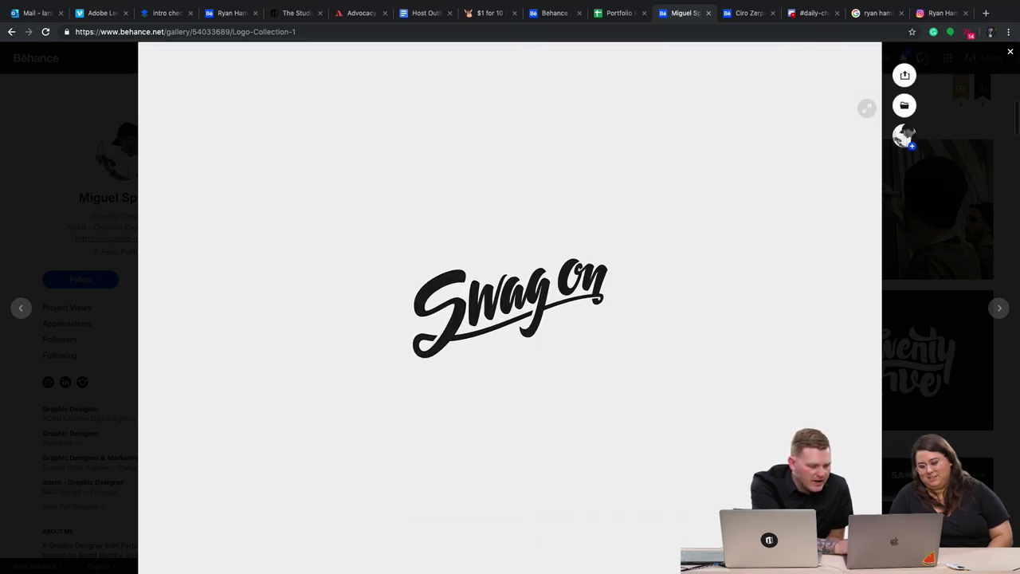
scroll(664, 206, "down", 2)
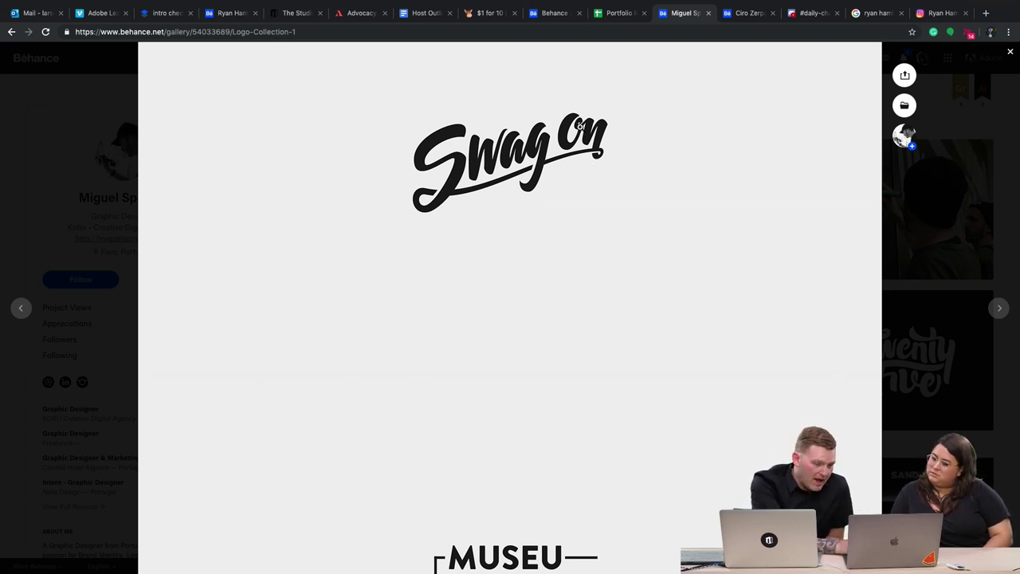
Step: Examine the Swag On lettering and the Museu Municipal de Loulé logo enlarged, then return to the profile's project grid
left_click(579, 126)
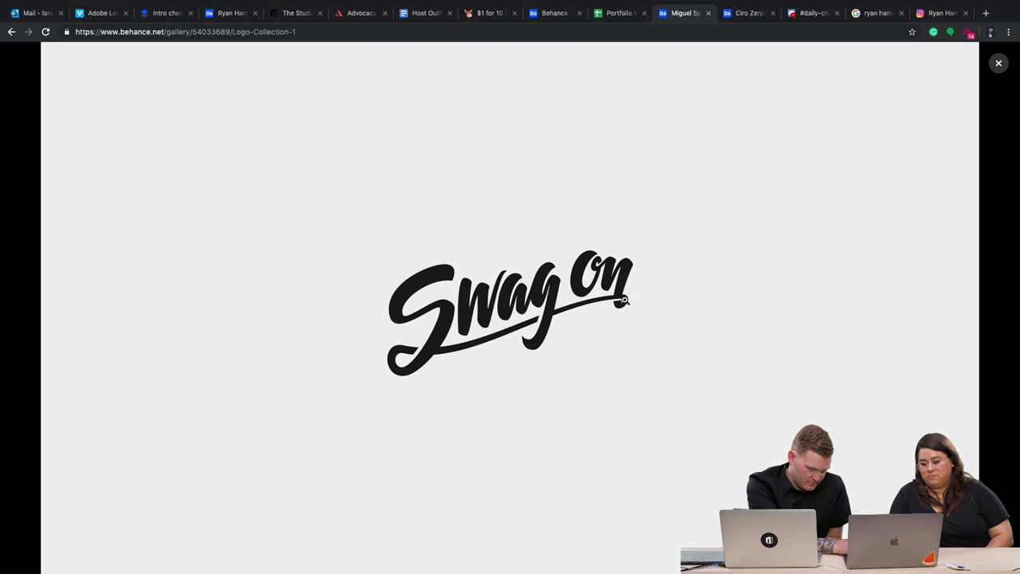
left_click(622, 291)
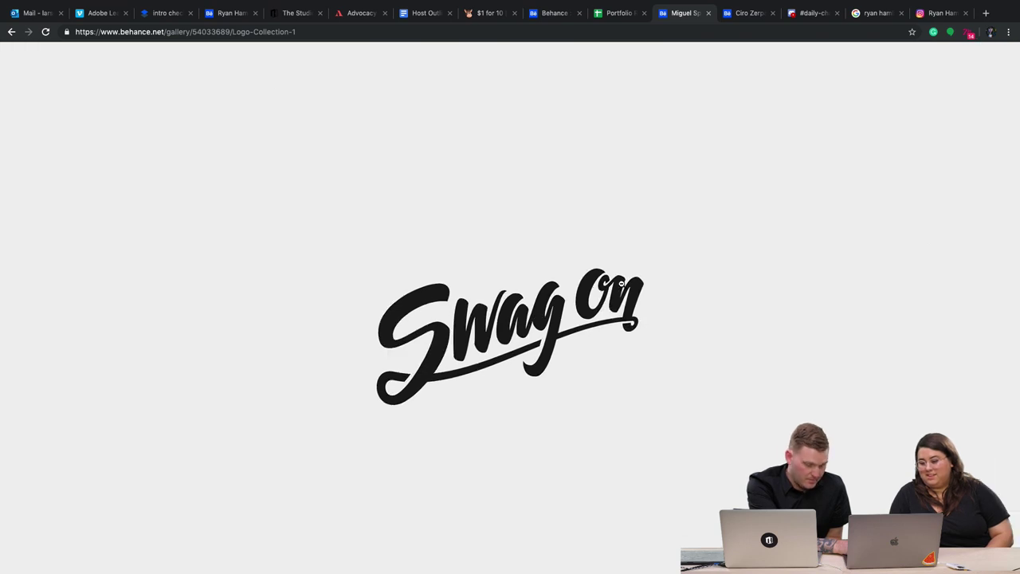
left_click(687, 262)
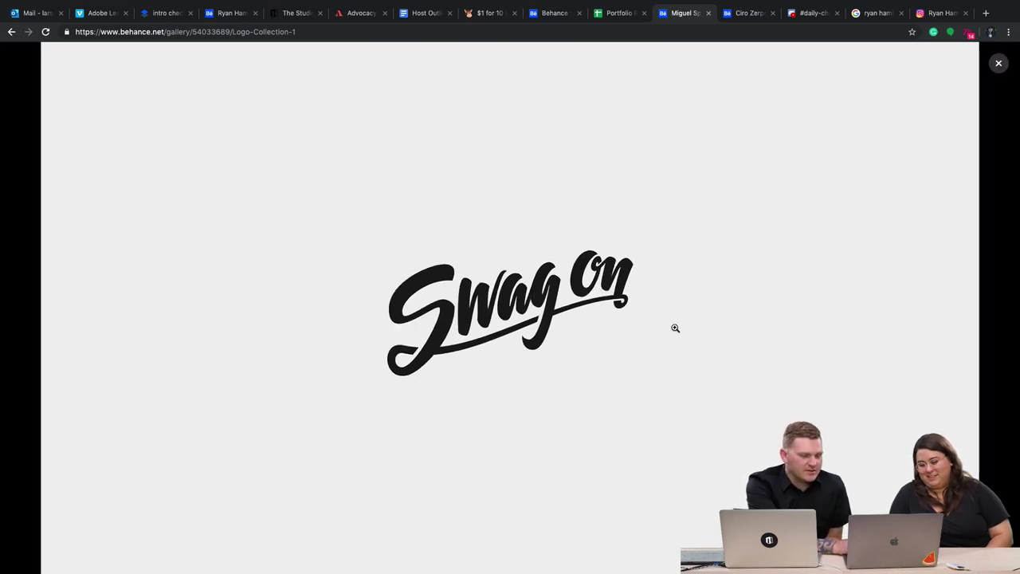
left_click(935, 378)
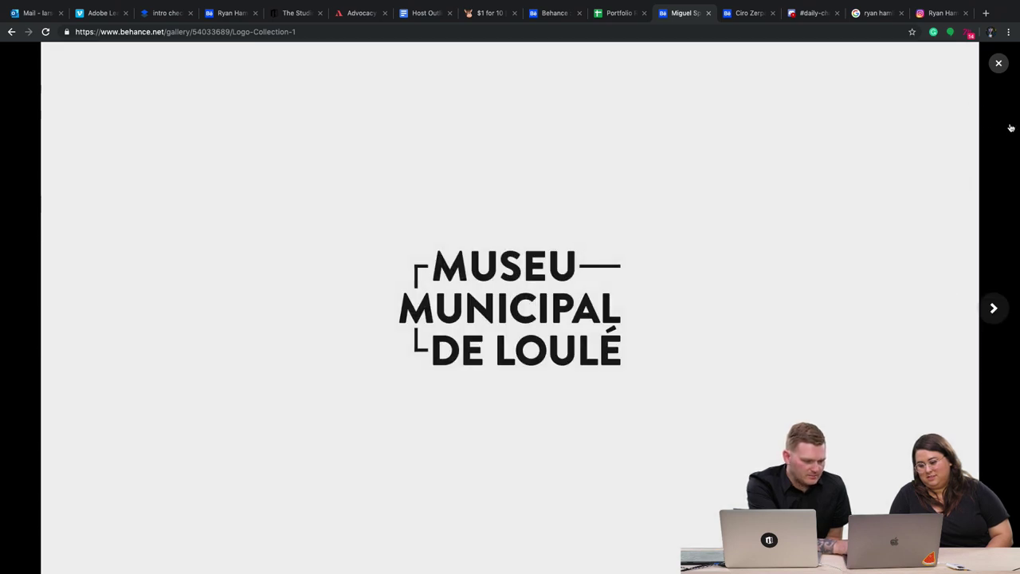
left_click(1000, 63)
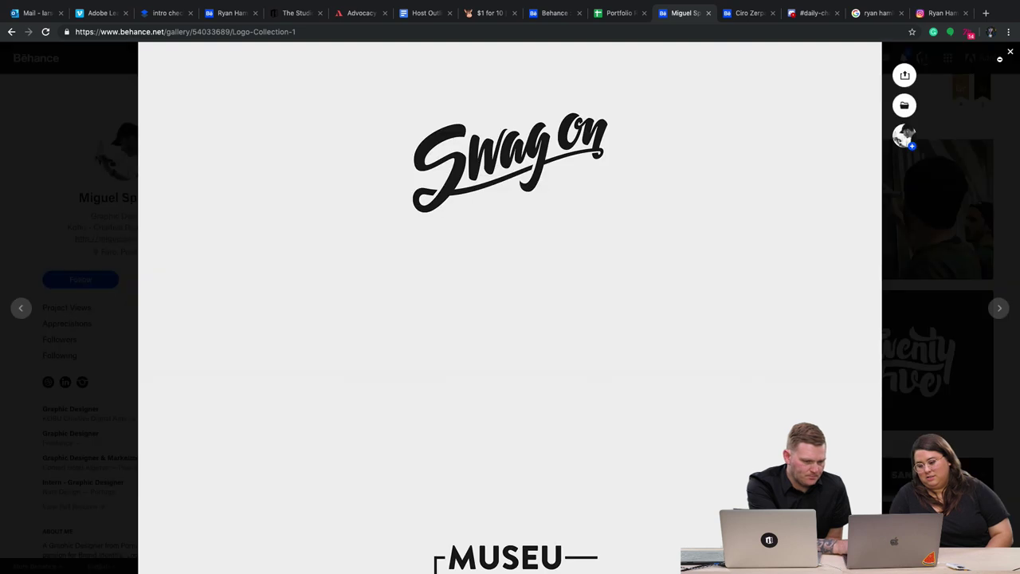
scroll(777, 290, "down", 10)
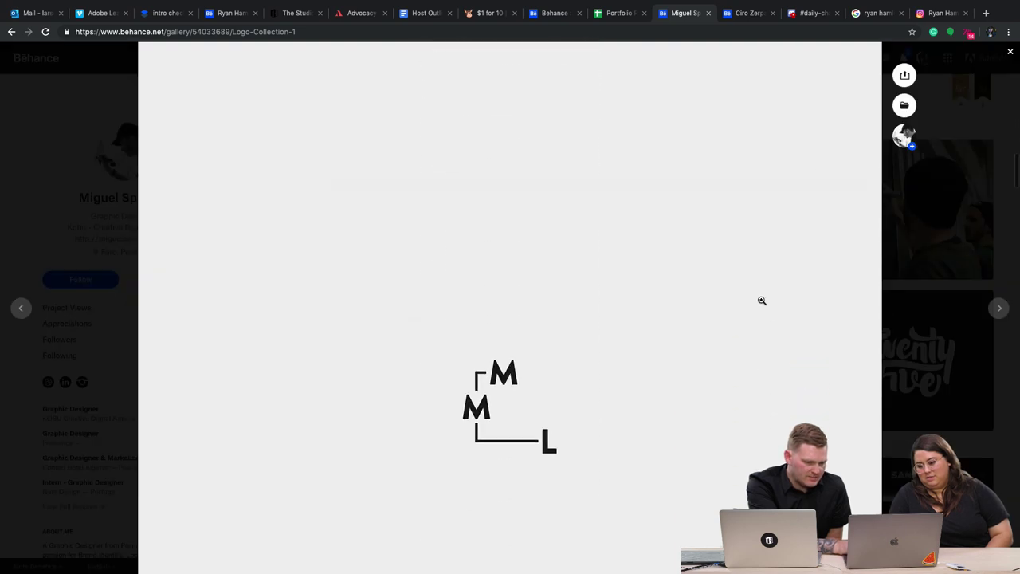
left_click(909, 351)
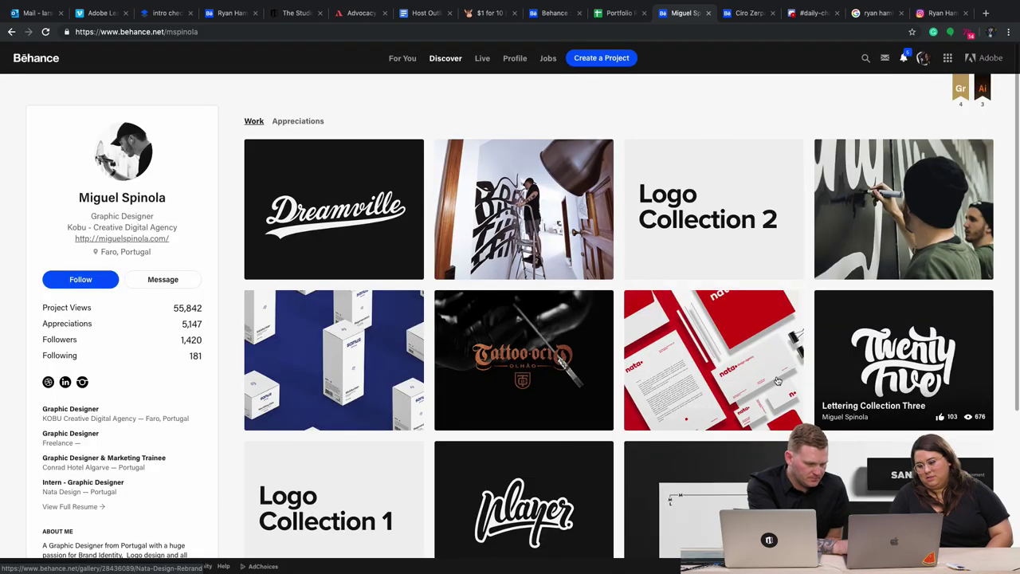
Step: Reopen Logo Collection 1 to review the Museu Municipal de Loulé logo, then return to the profile and look over its remaining projects
scroll(778, 381, "down", 1)
scroll(778, 381, "up", 1)
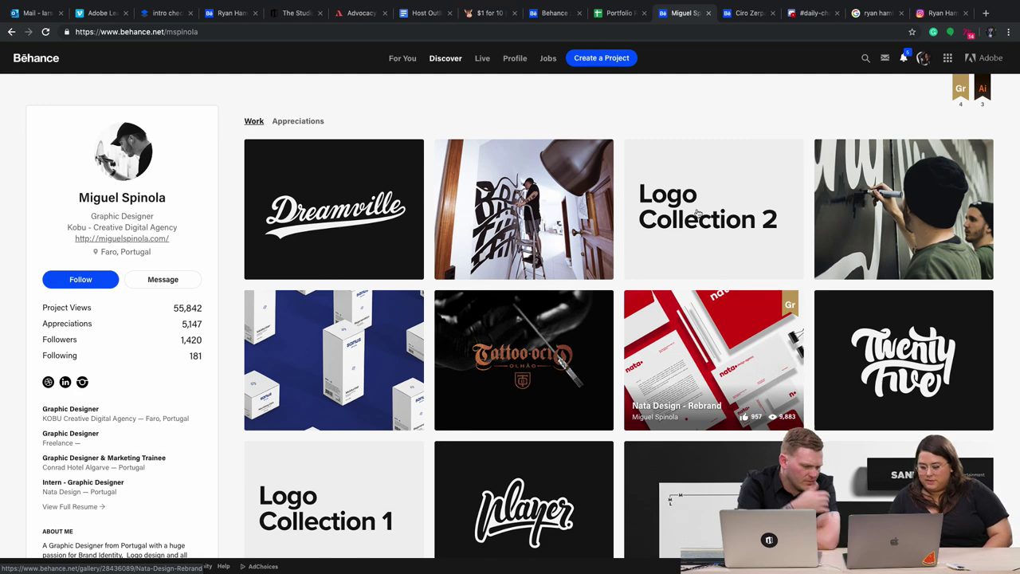
left_click(393, 519)
scroll(435, 448, "down", 8)
scroll(434, 448, "down", 5)
scroll(438, 444, "up", 8)
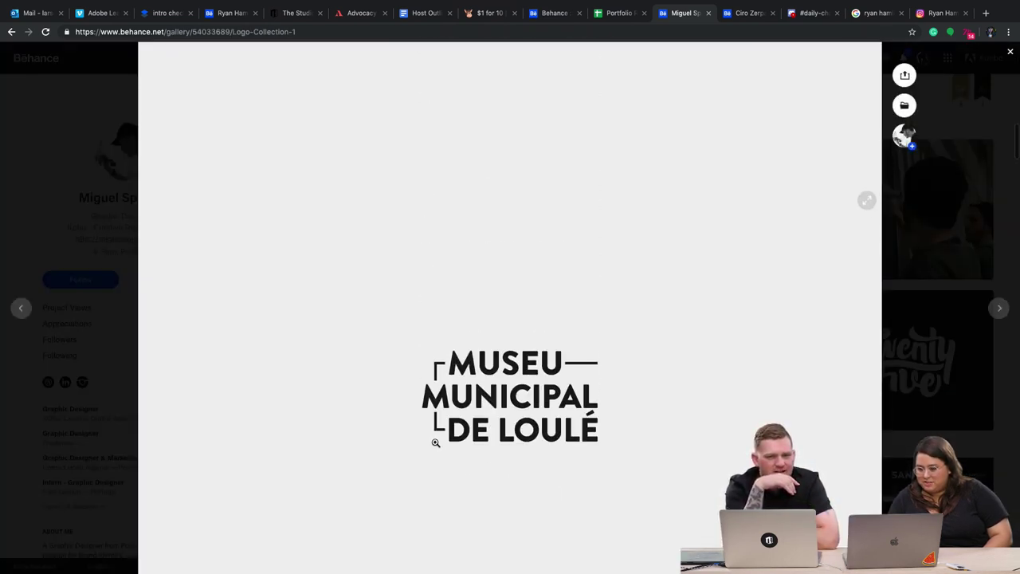
left_click(928, 408)
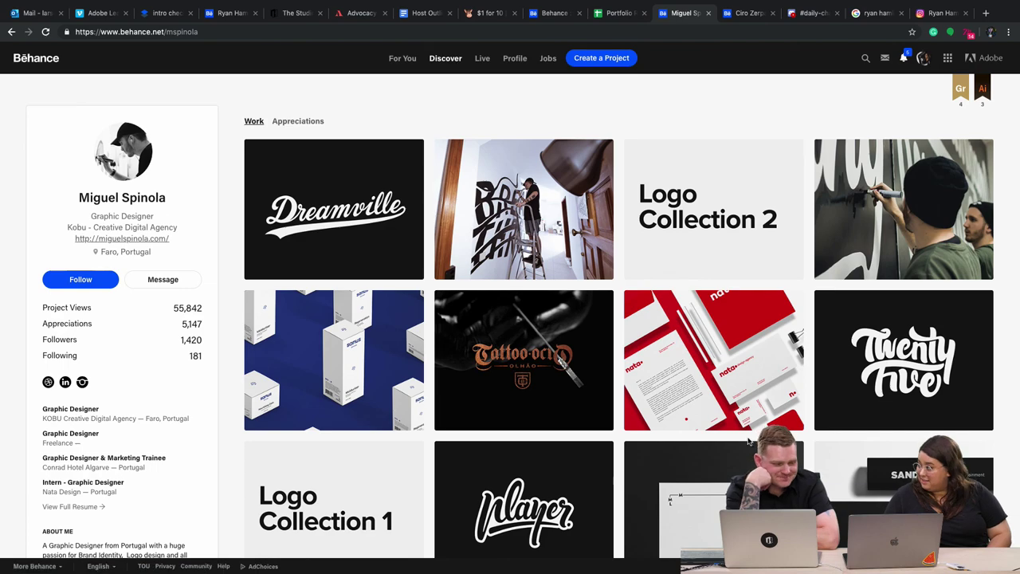
scroll(747, 440, "down", 3)
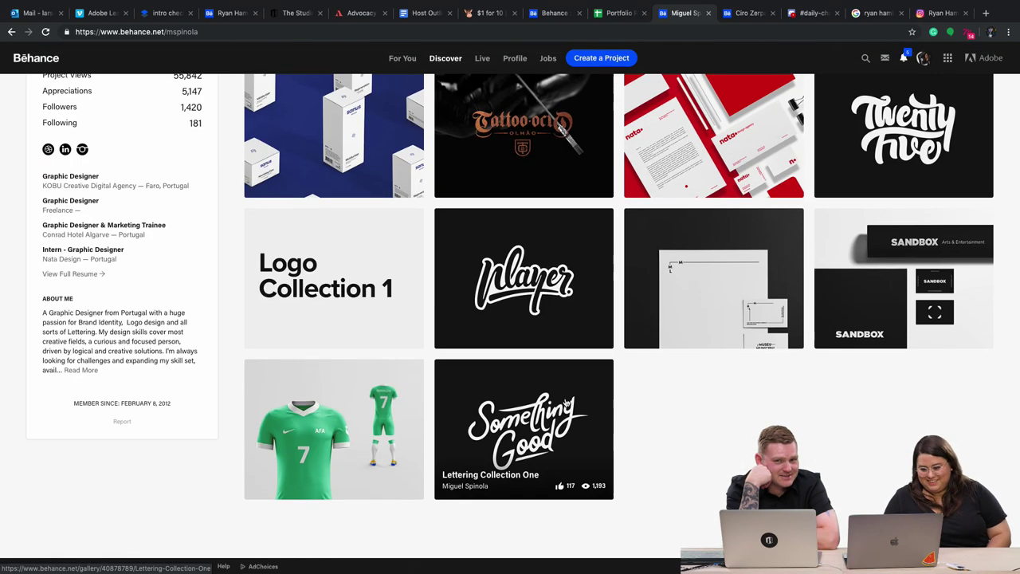
scroll(623, 369, "up", 3)
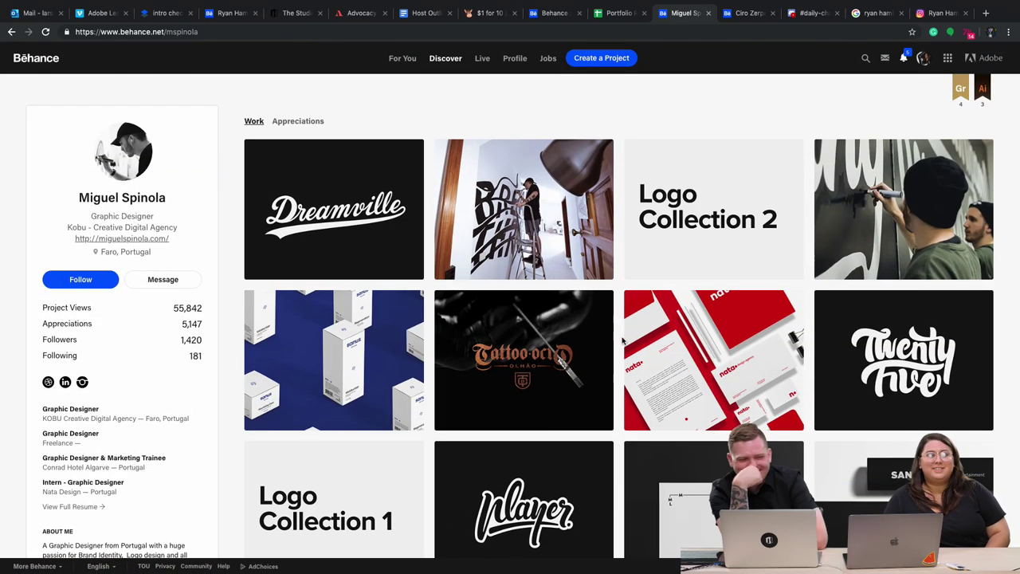
Step: Open the Break Through - Kobu Agency Mural project and look through its painting photos as far as the paired marker close-ups
left_click(463, 255)
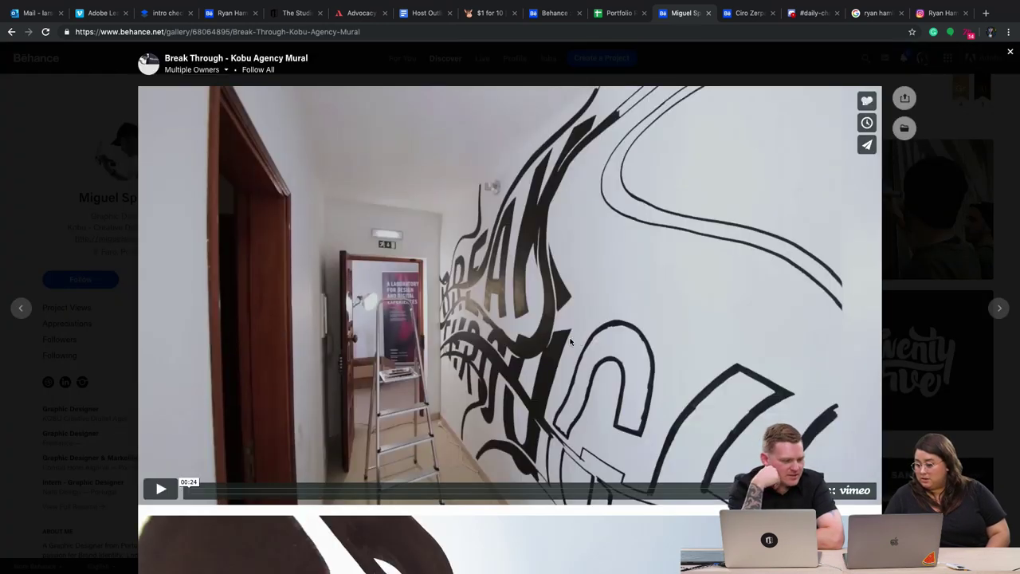
scroll(629, 372, "down", 2)
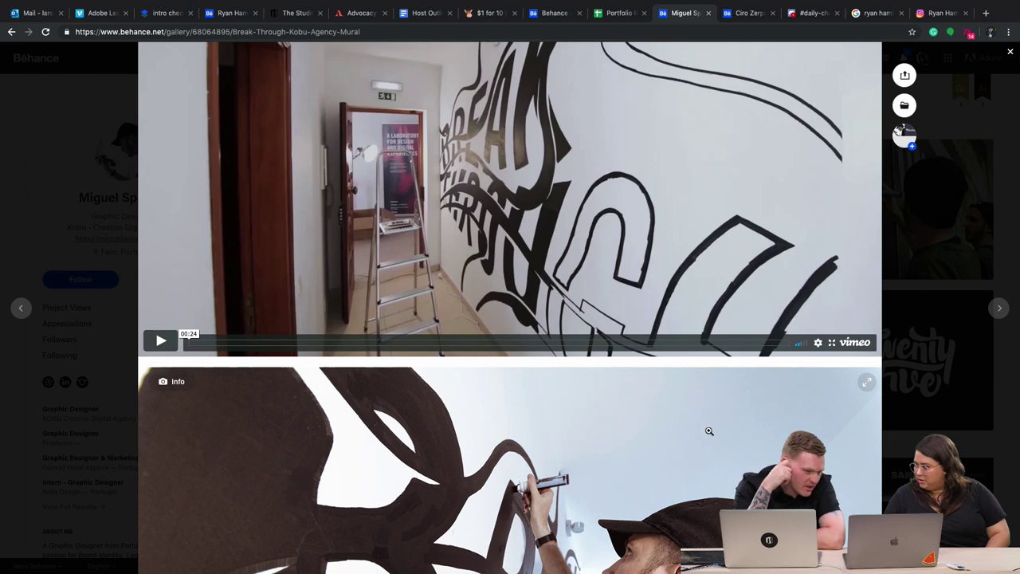
scroll(751, 450, "down", 4)
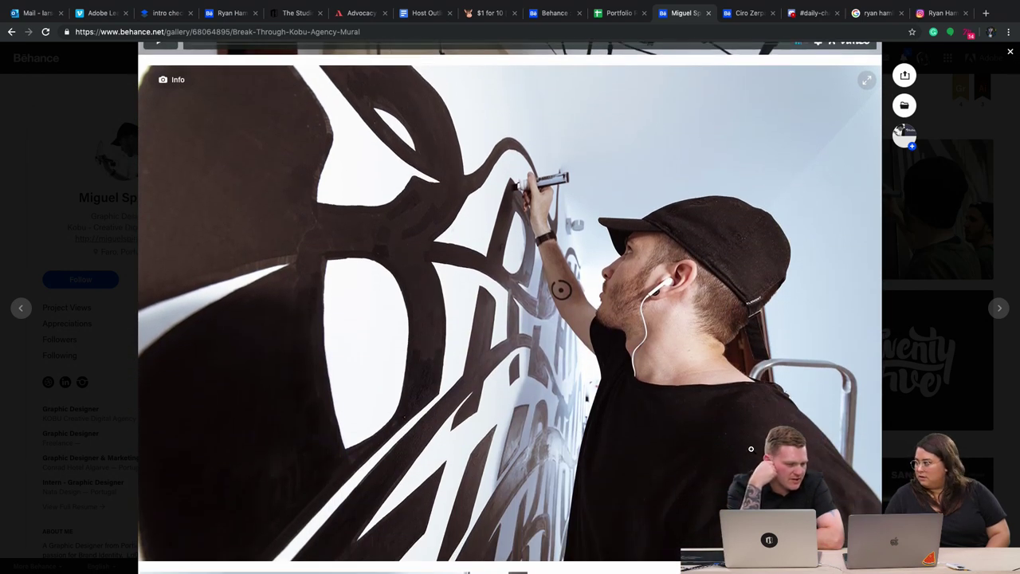
scroll(751, 449, "down", 1)
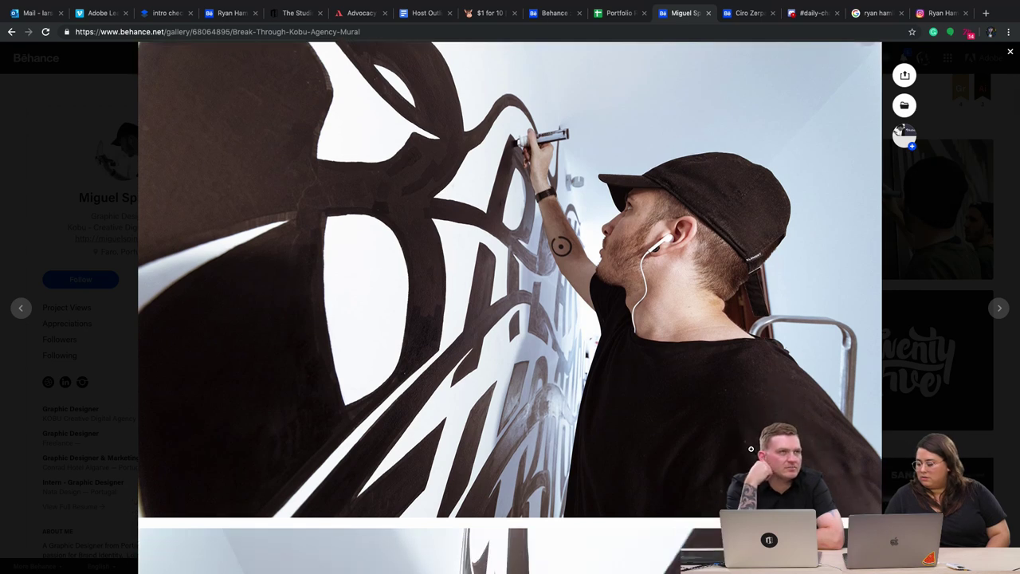
scroll(751, 449, "down", 1)
scroll(751, 449, "down", 6)
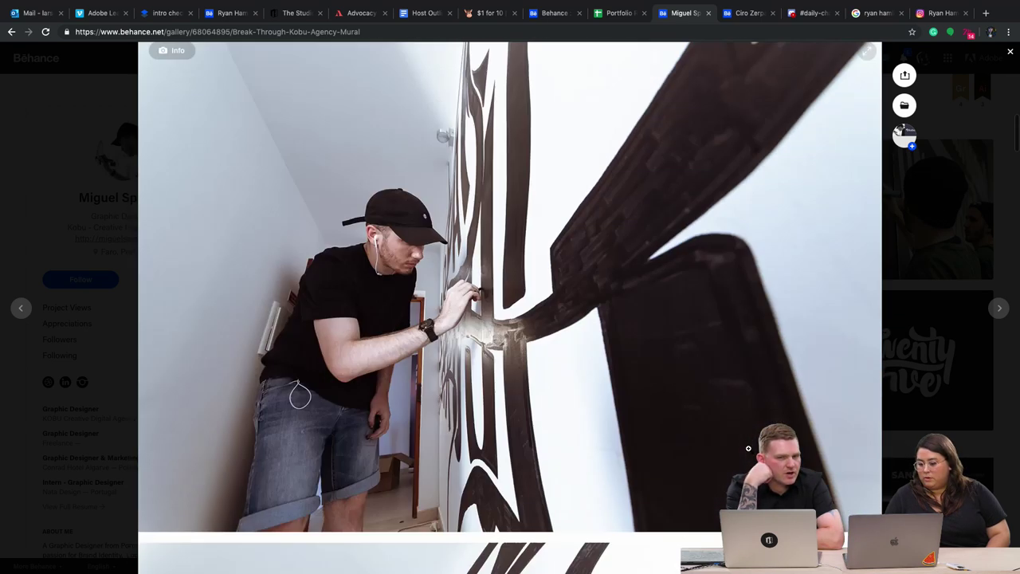
scroll(749, 450, "down", 1)
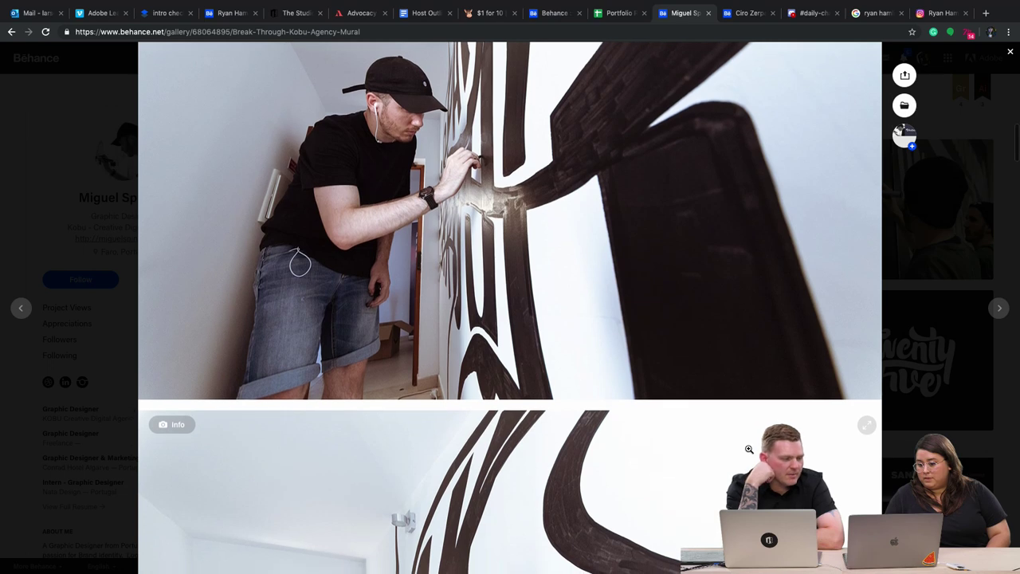
scroll(750, 450, "down", 3)
scroll(749, 450, "down", 6)
scroll(748, 449, "down", 1)
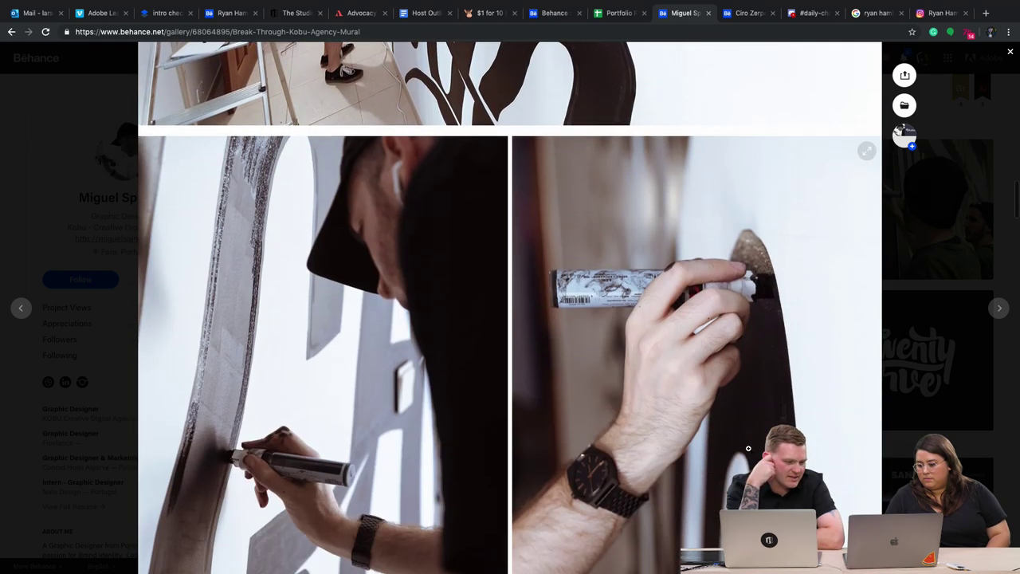
scroll(749, 449, "down", 5)
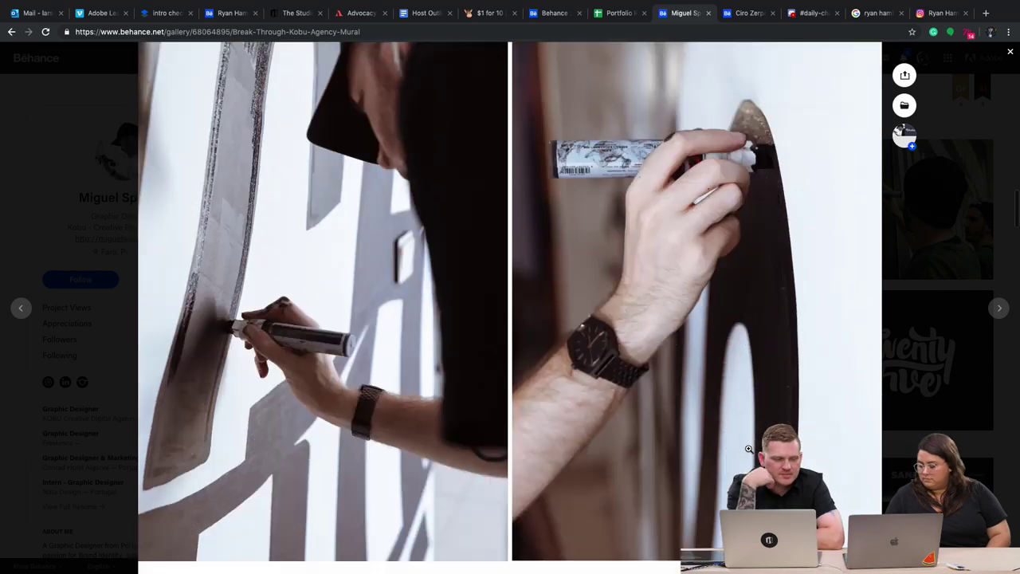
Step: View the remaining mural photos through to the finished Break Through wall, then close the project
scroll(747, 449, "down", 3)
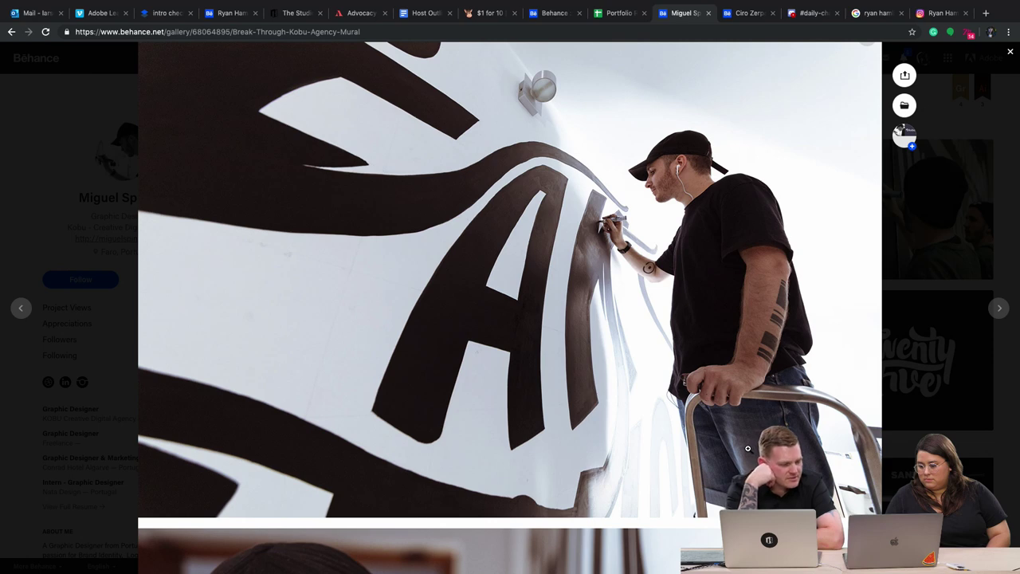
scroll(749, 449, "down", 1)
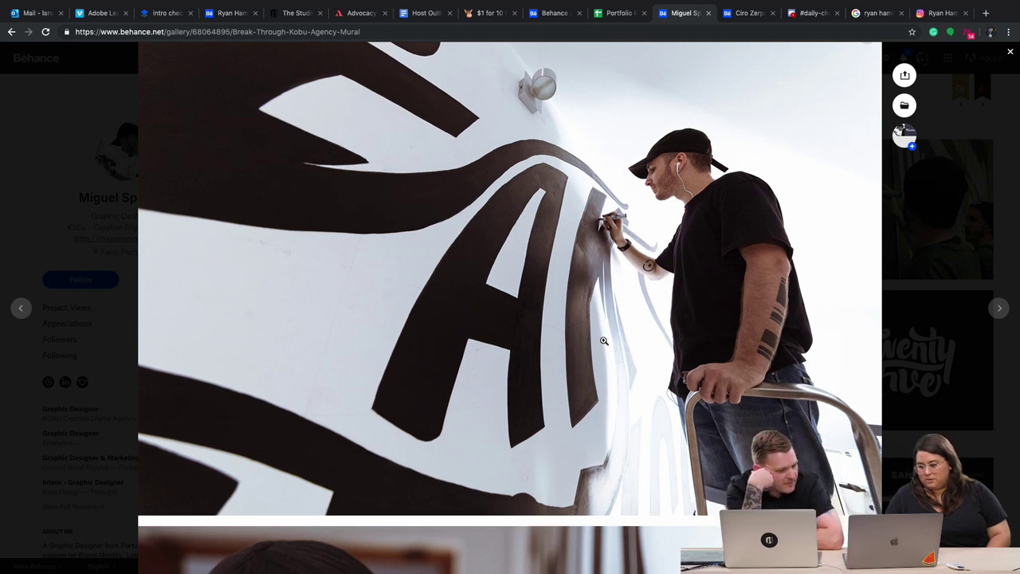
scroll(621, 410, "down", 5)
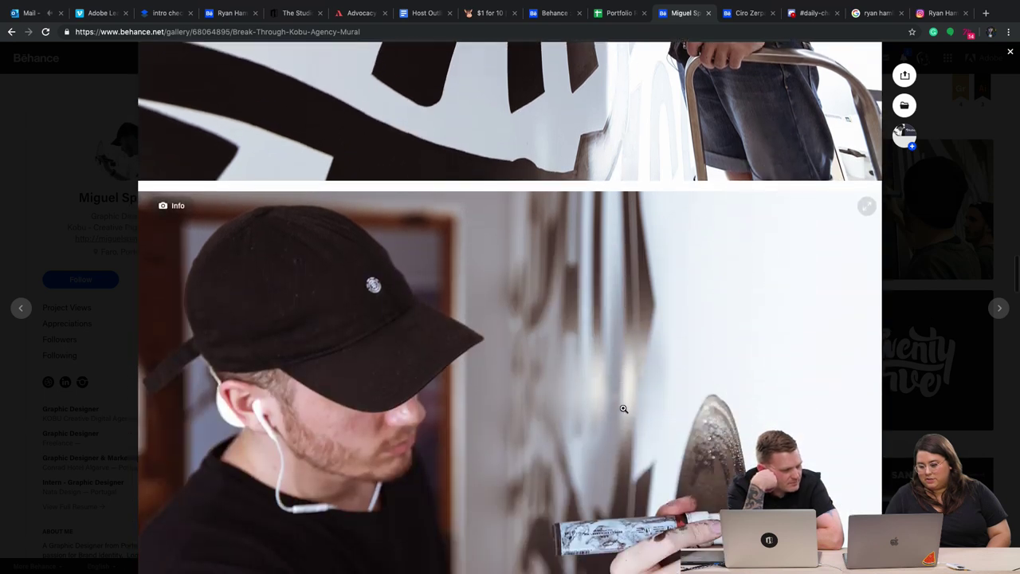
scroll(624, 409, "down", 4)
scroll(624, 409, "down", 5)
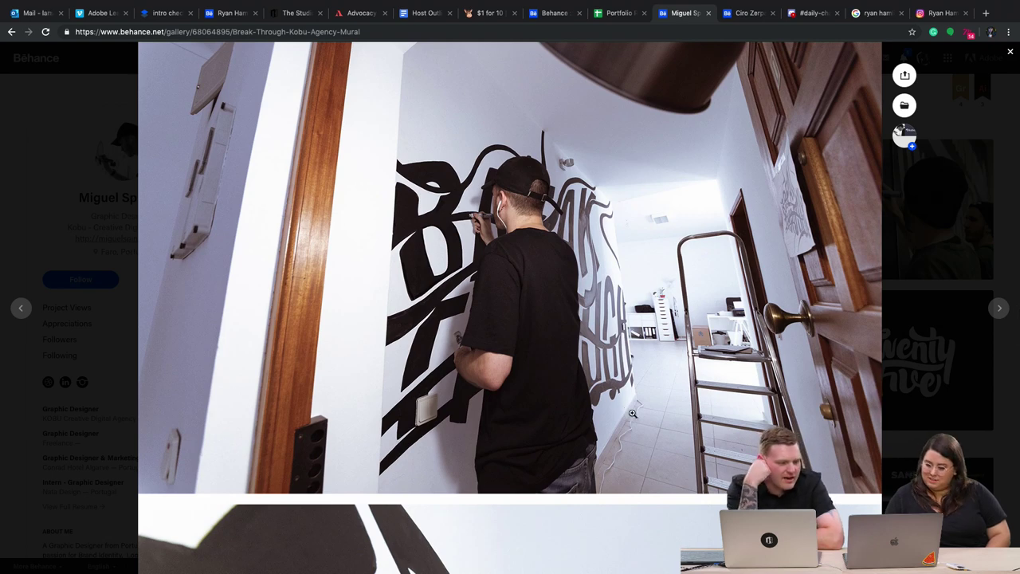
scroll(630, 415, "down", 5)
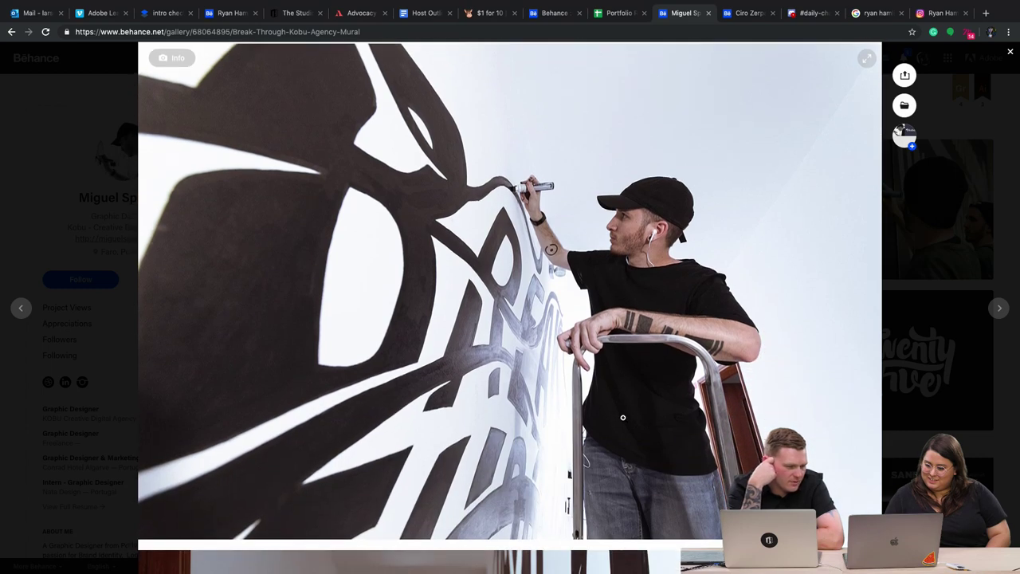
scroll(624, 417, "down", 6)
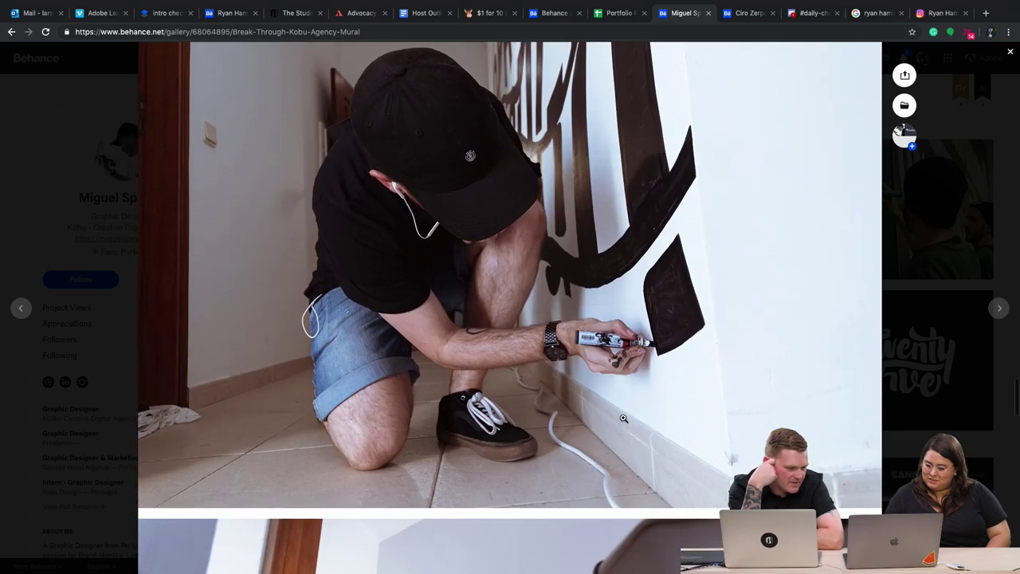
scroll(624, 418, "down", 10)
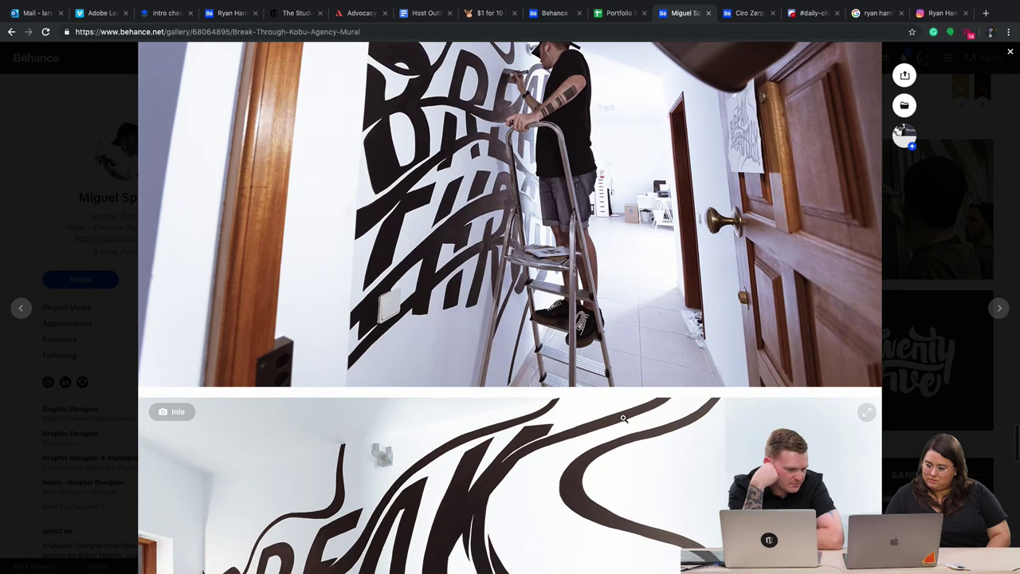
scroll(624, 417, "down", 2)
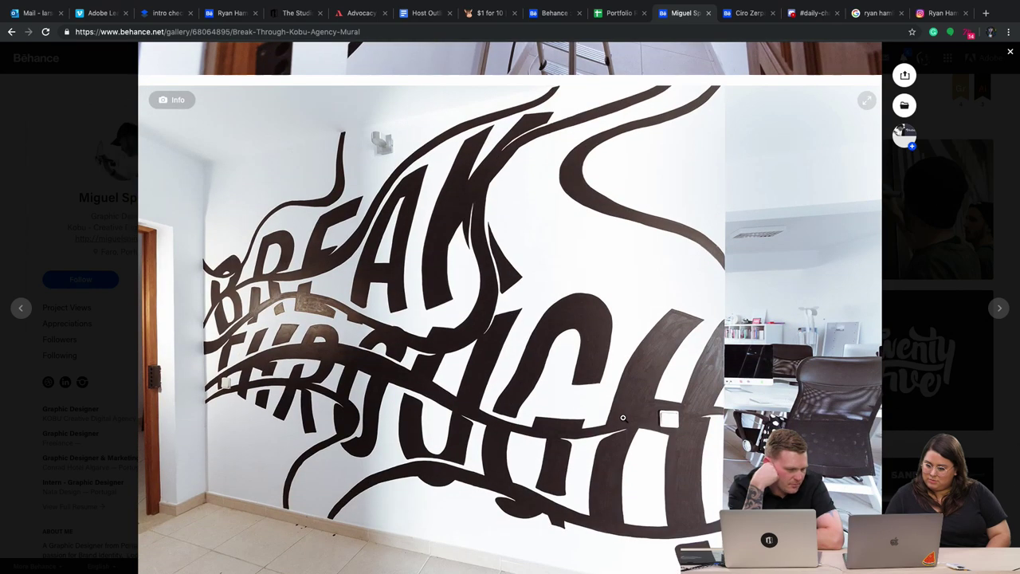
left_click(917, 378)
Step: Look over the rest of the profile's project grid, then switch to the Letters & Branding portfolio
scroll(871, 404, "down", 2)
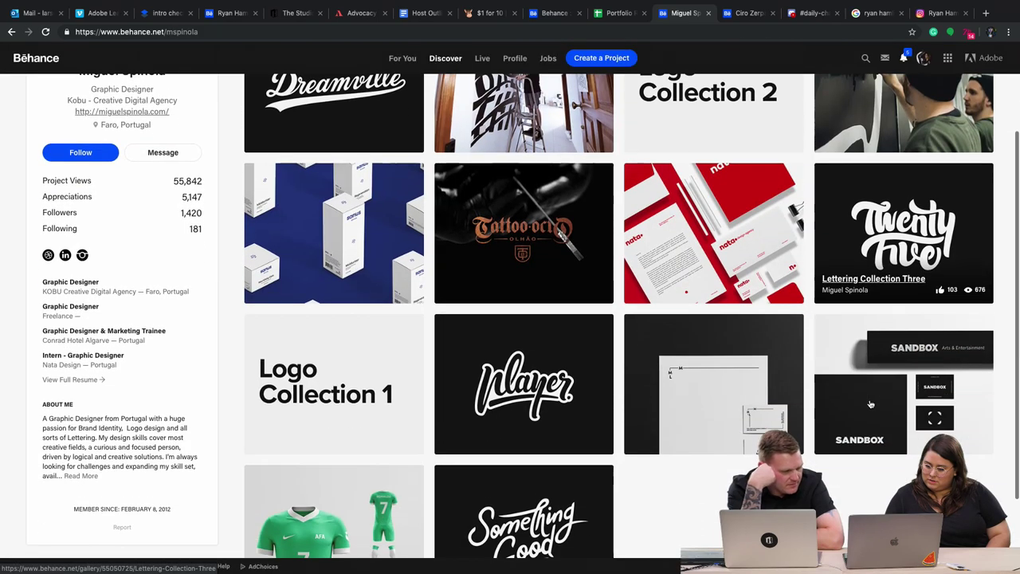
scroll(869, 405, "down", 2)
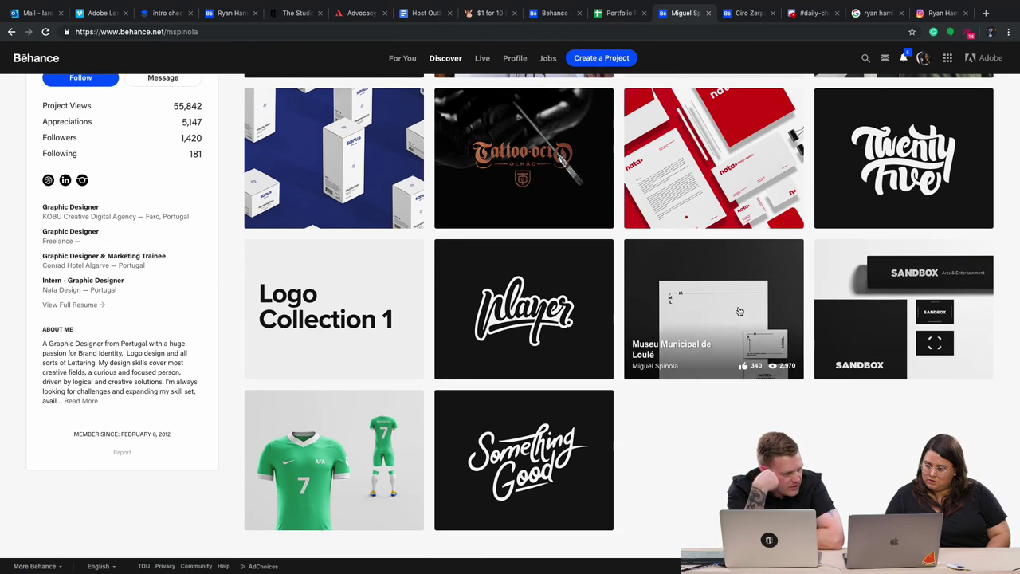
scroll(658, 219, "up", 5)
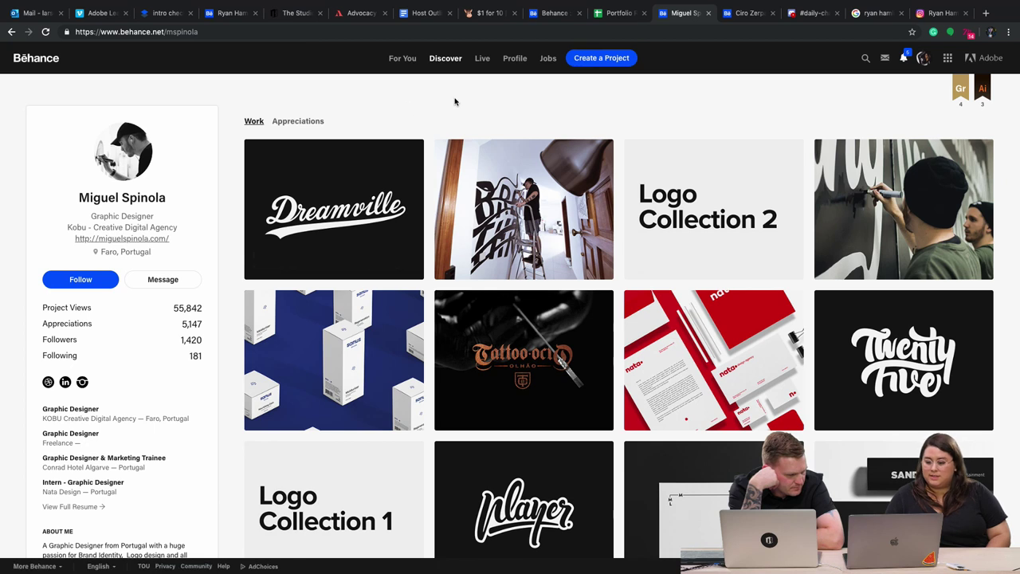
left_click(749, 14)
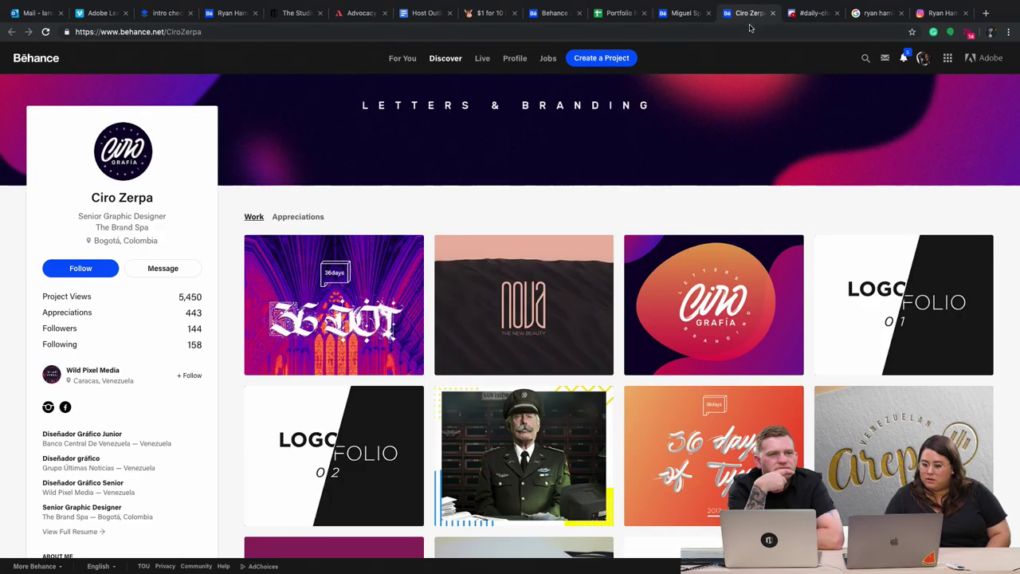
scroll(487, 206, "down", 1)
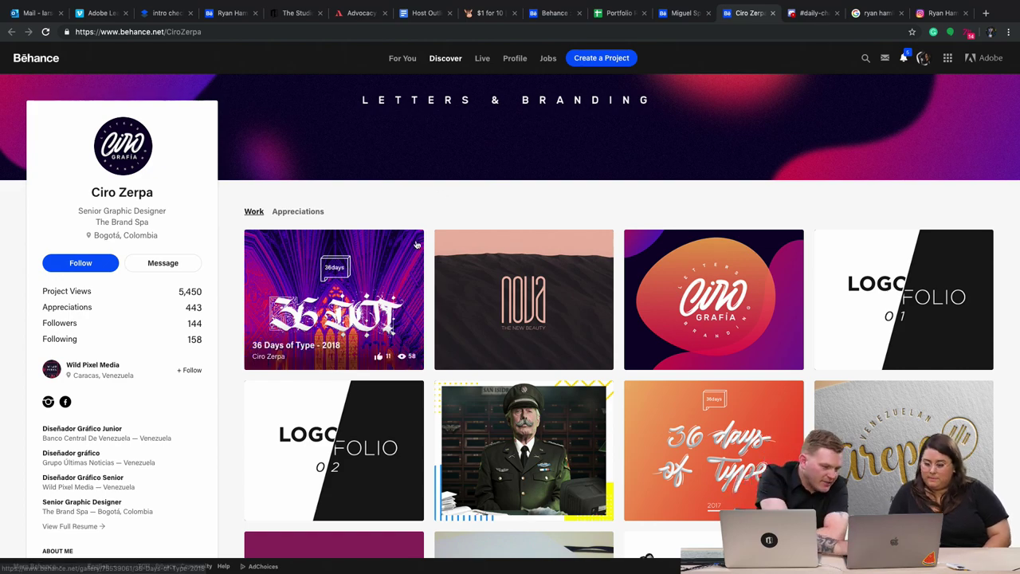
Step: Open the 36 Days of Type - 2018 project and look through its intro and Gothic letters A to L
left_click(403, 304)
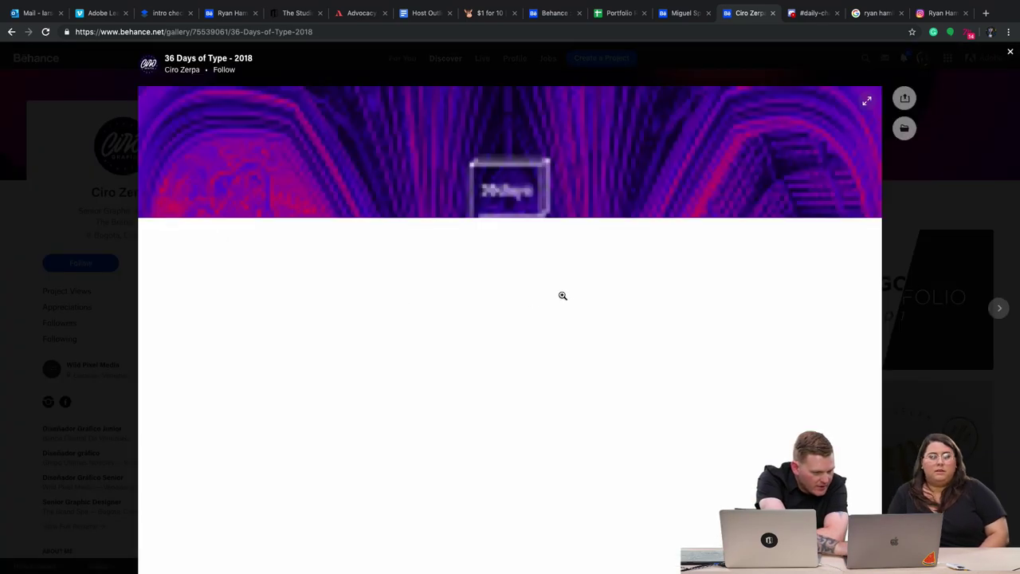
scroll(734, 351, "down", 1)
scroll(733, 350, "down", 2)
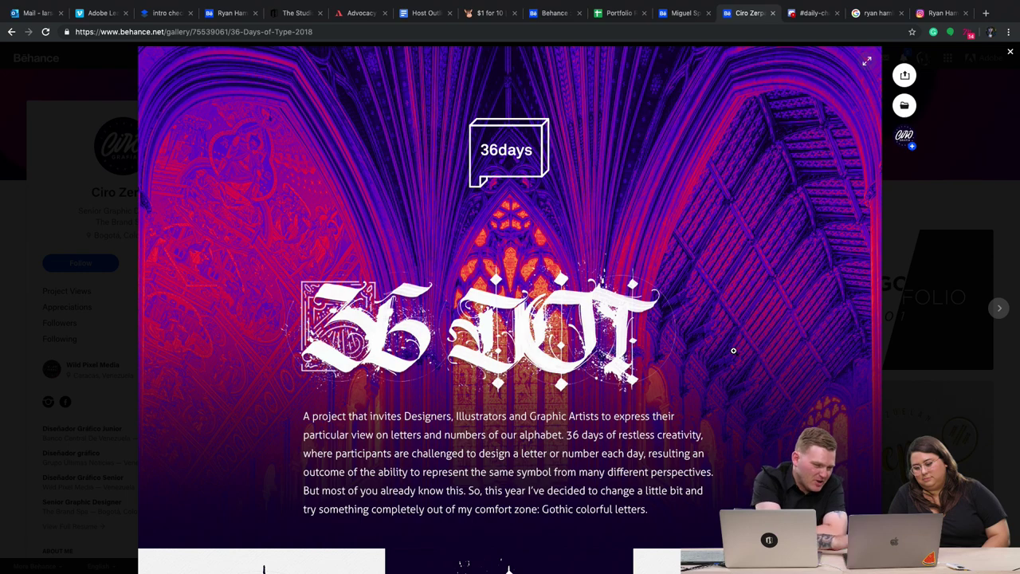
scroll(733, 351, "down", 18)
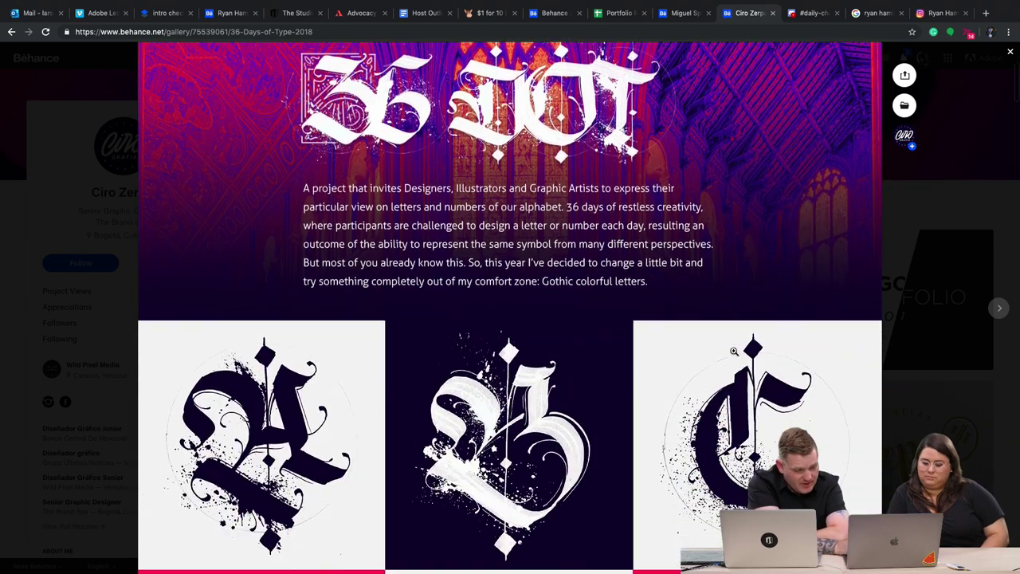
scroll(733, 351, "down", 6)
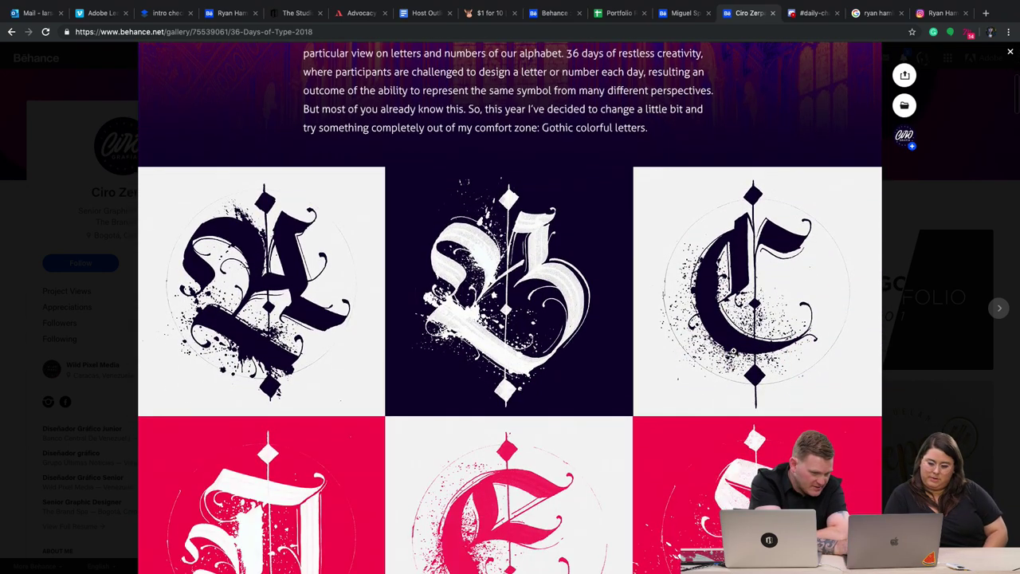
scroll(734, 350, "down", 7)
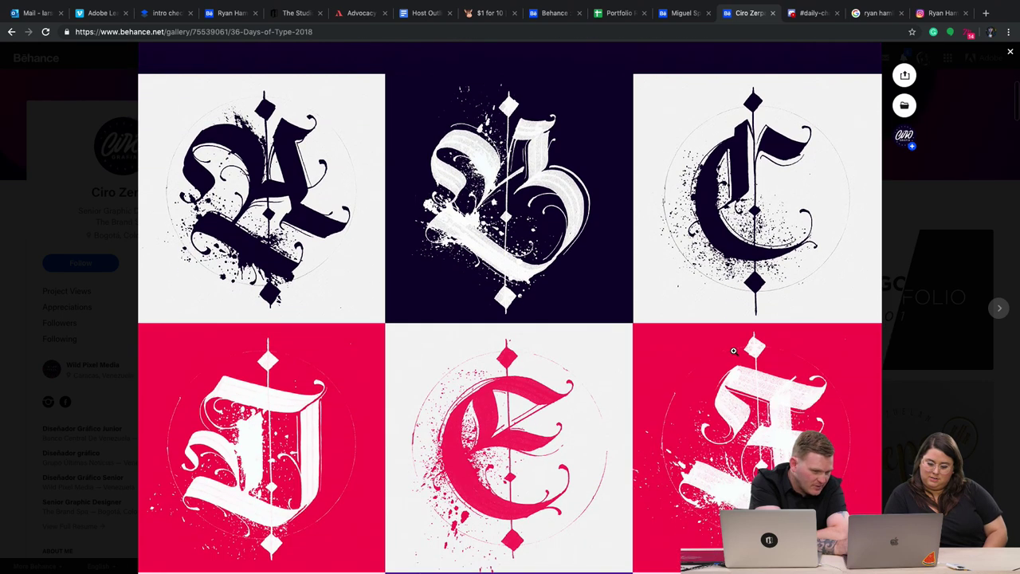
scroll(733, 351, "down", 1)
scroll(733, 351, "down", 2)
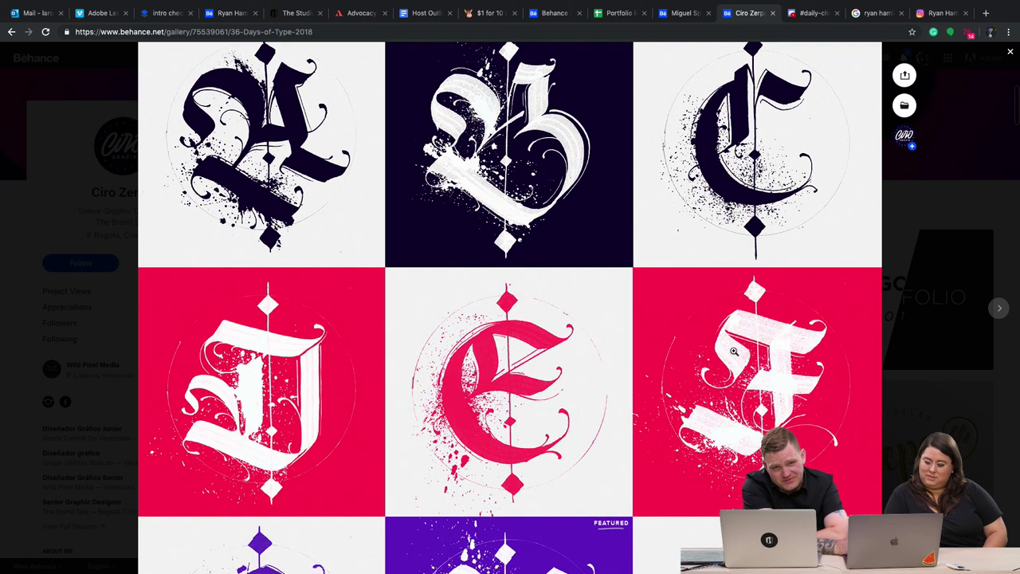
scroll(733, 350, "down", 15)
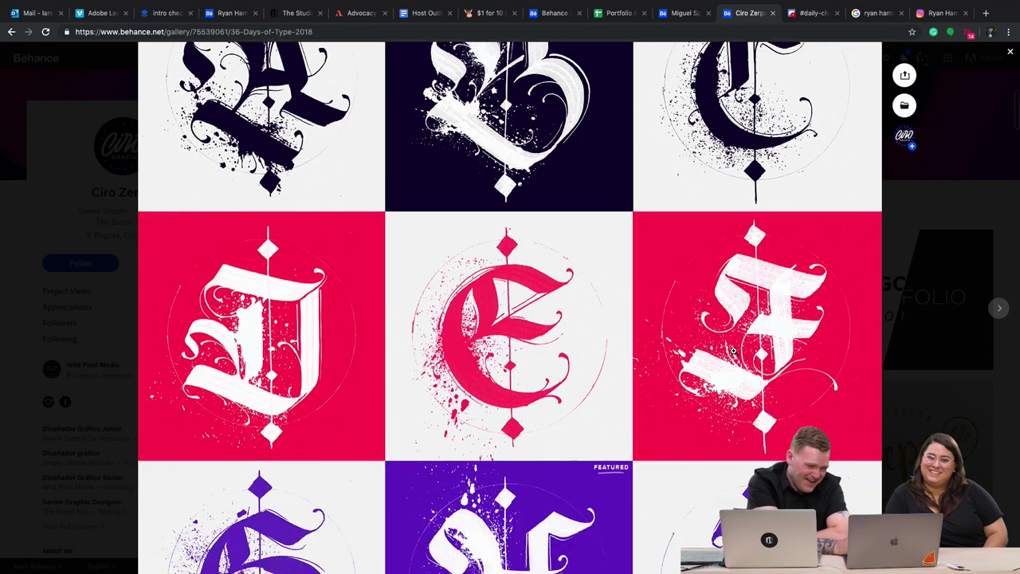
scroll(733, 351, "down", 5)
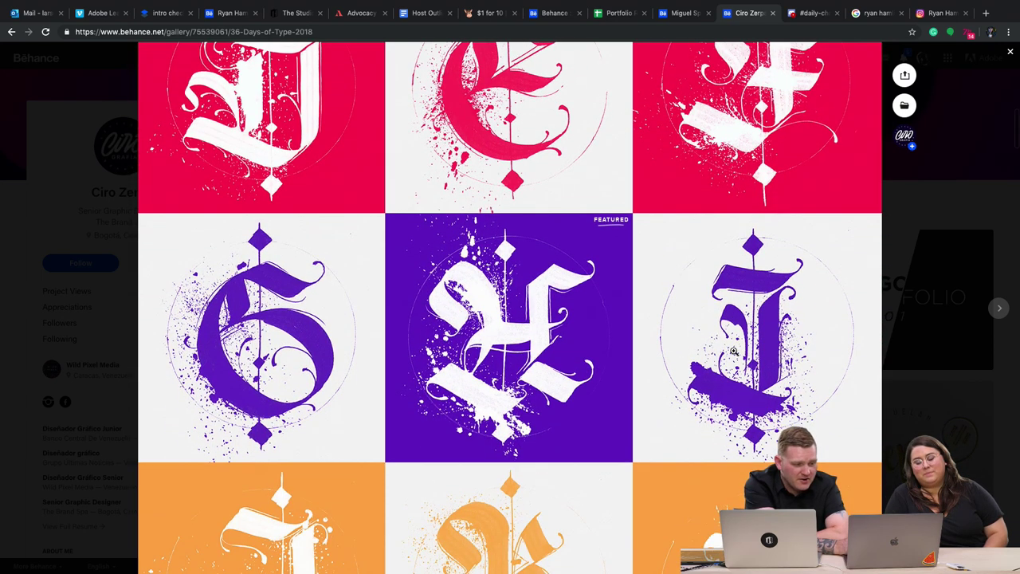
scroll(734, 351, "down", 9)
scroll(734, 347, "down", 8)
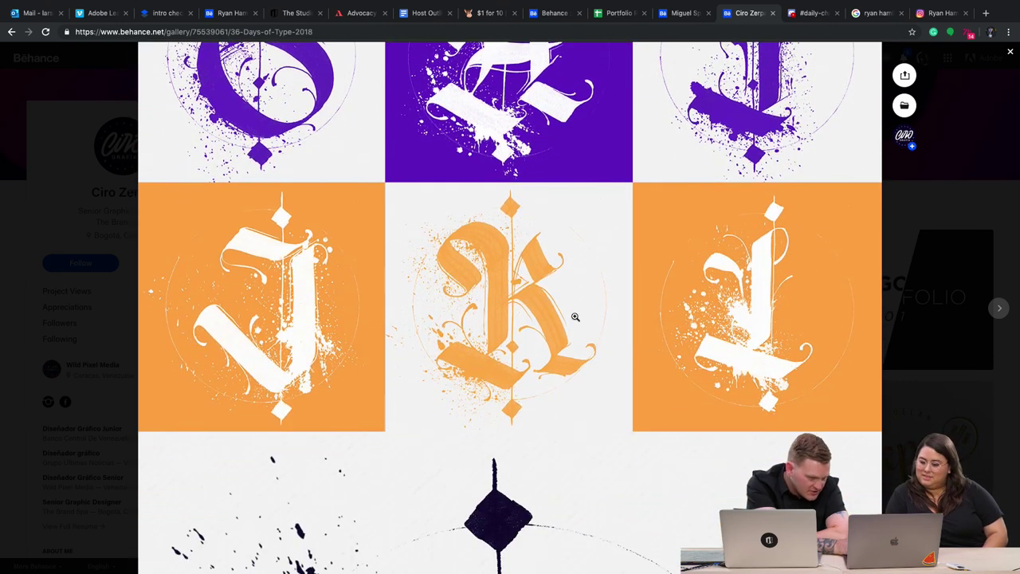
Step: Examine the large Gothic letter M, then go back up through the coloured letters to A, B and C
scroll(575, 317, "down", 20)
scroll(575, 317, "down", 15)
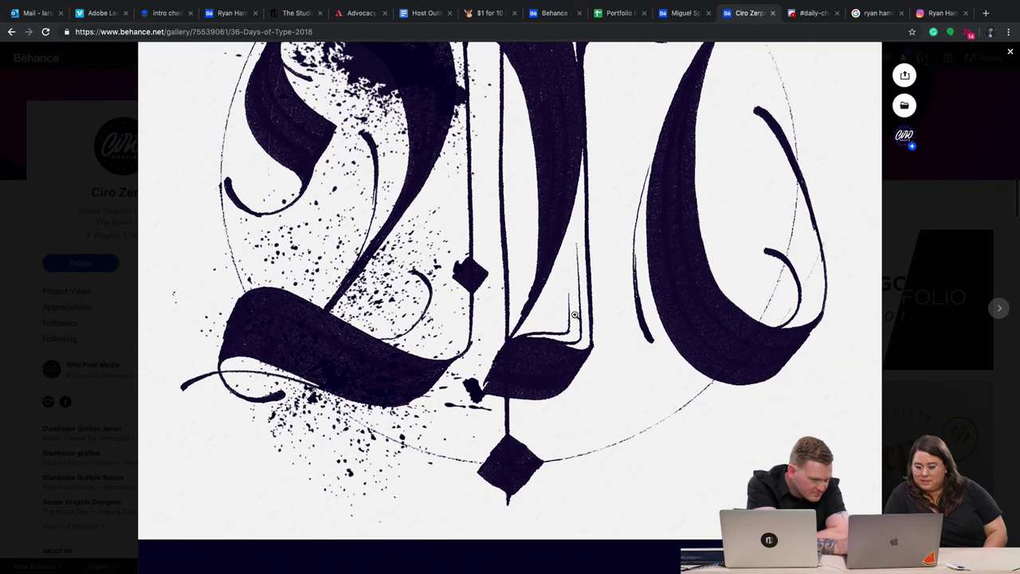
scroll(575, 315, "up", 15)
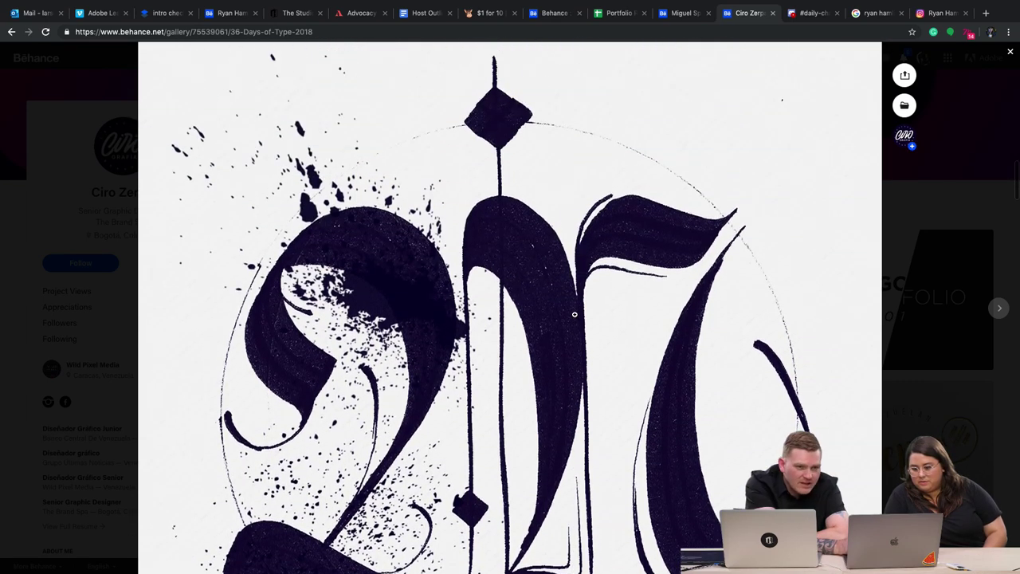
scroll(575, 317, "up", 20)
scroll(575, 320, "up", 5)
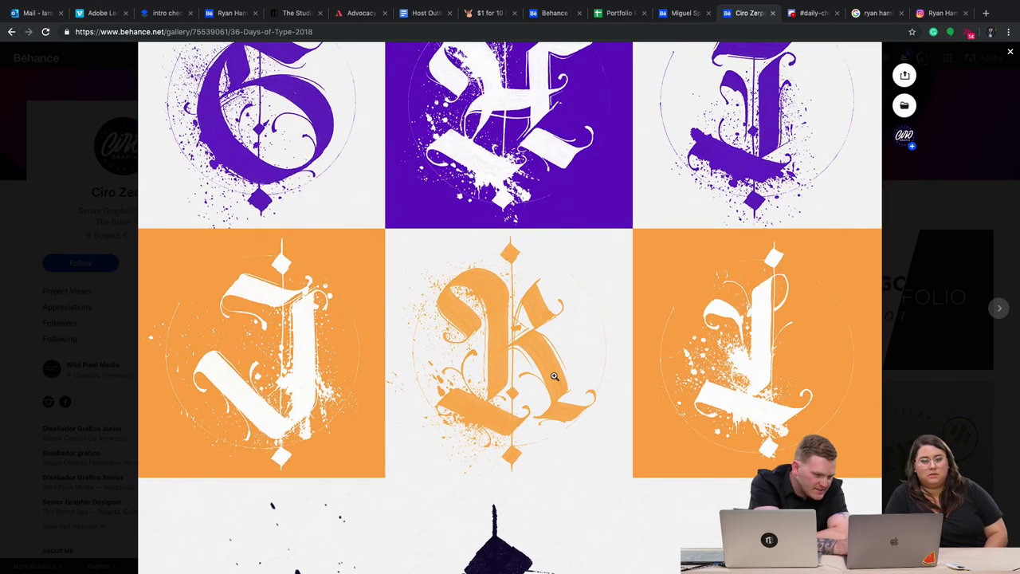
scroll(554, 370, "up", 20)
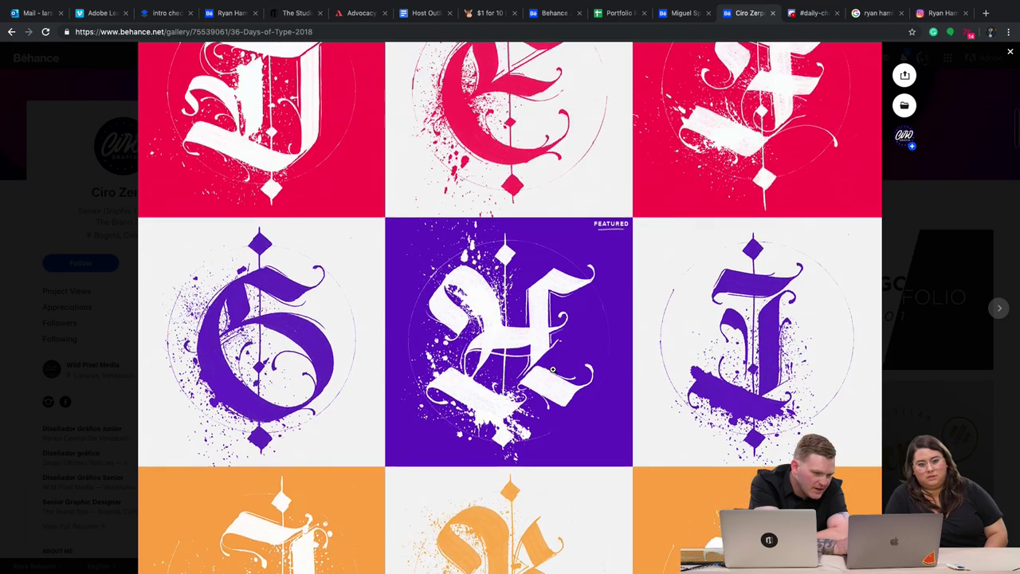
scroll(553, 370, "up", 10)
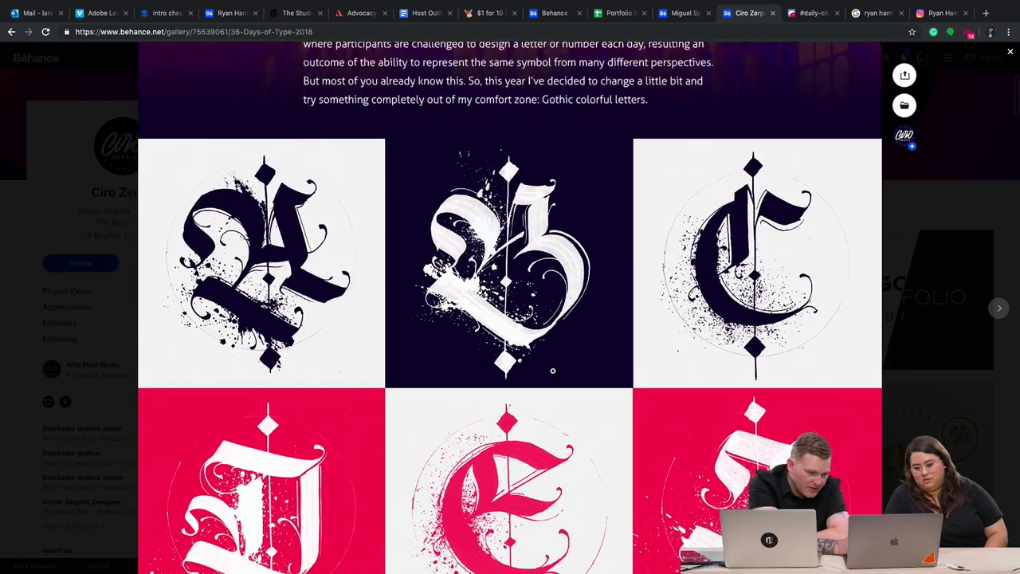
Step: Look down through the coloured Gothic letters to the large M and N, then close the 36 Days of Type - 2018 project
scroll(554, 372, "down", 1)
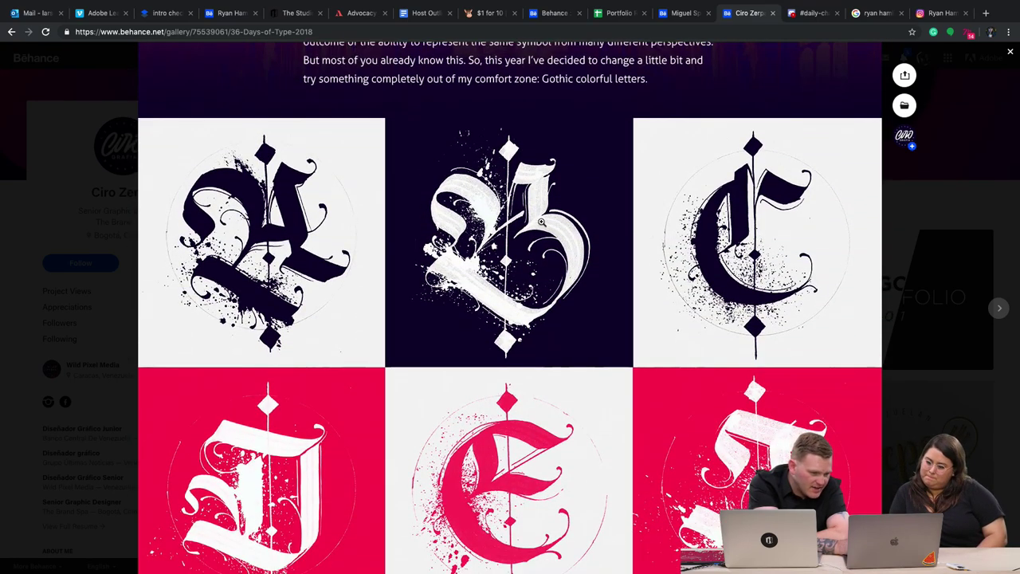
scroll(578, 267, "down", 15)
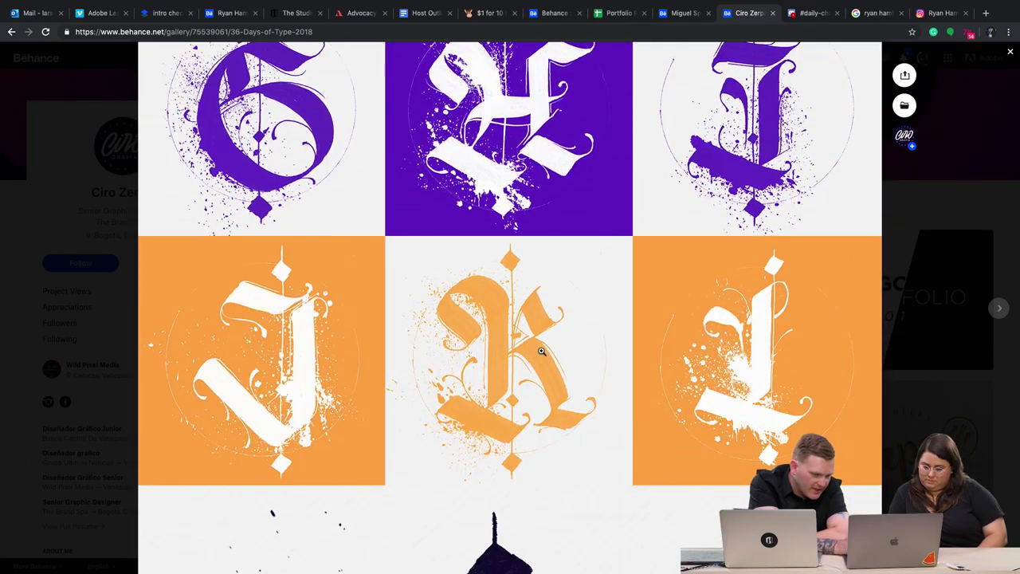
scroll(562, 330, "down", 8)
scroll(541, 351, "down", 5)
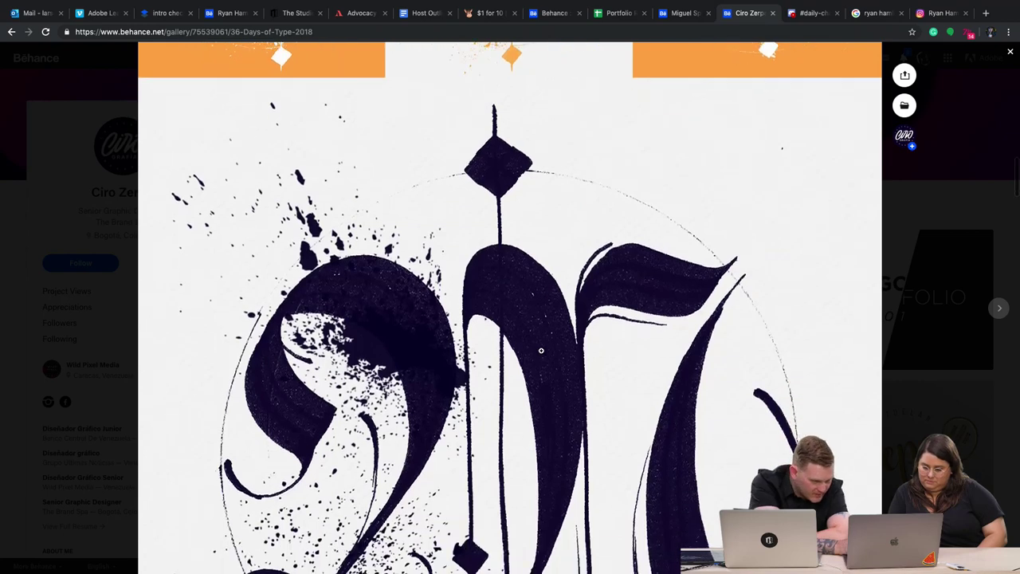
scroll(541, 351, "down", 1)
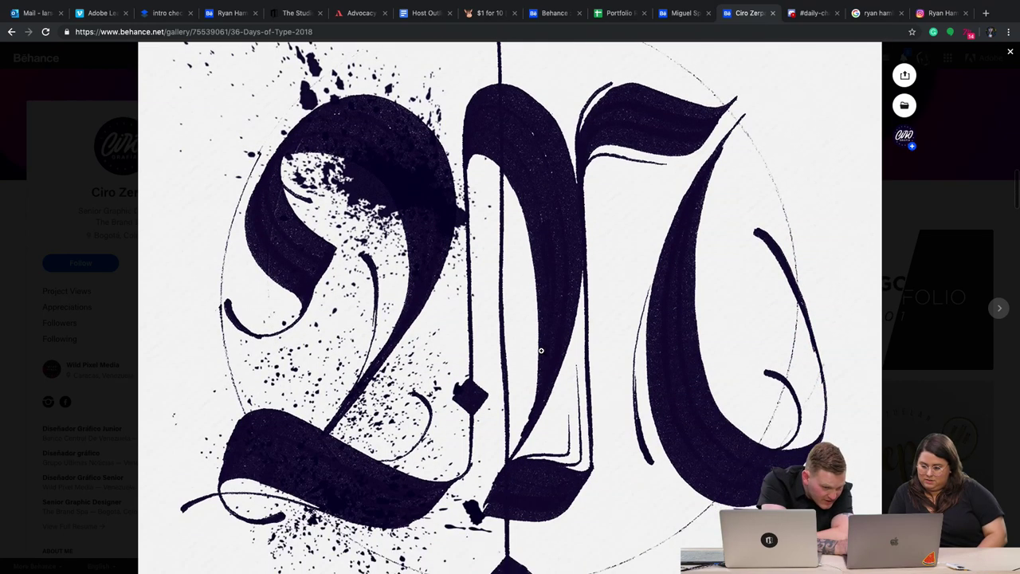
scroll(541, 350, "down", 2)
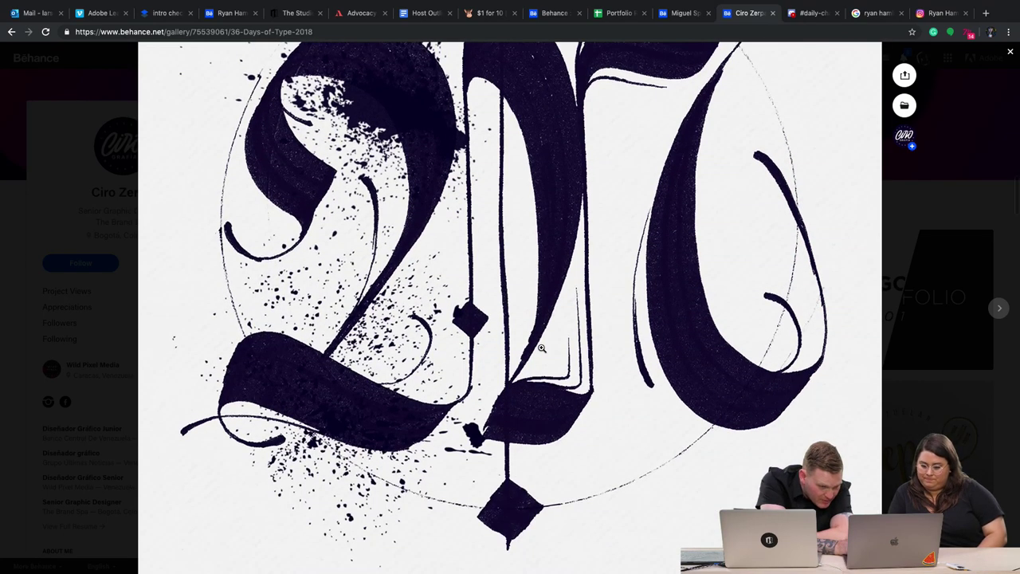
scroll(541, 347, "down", 10)
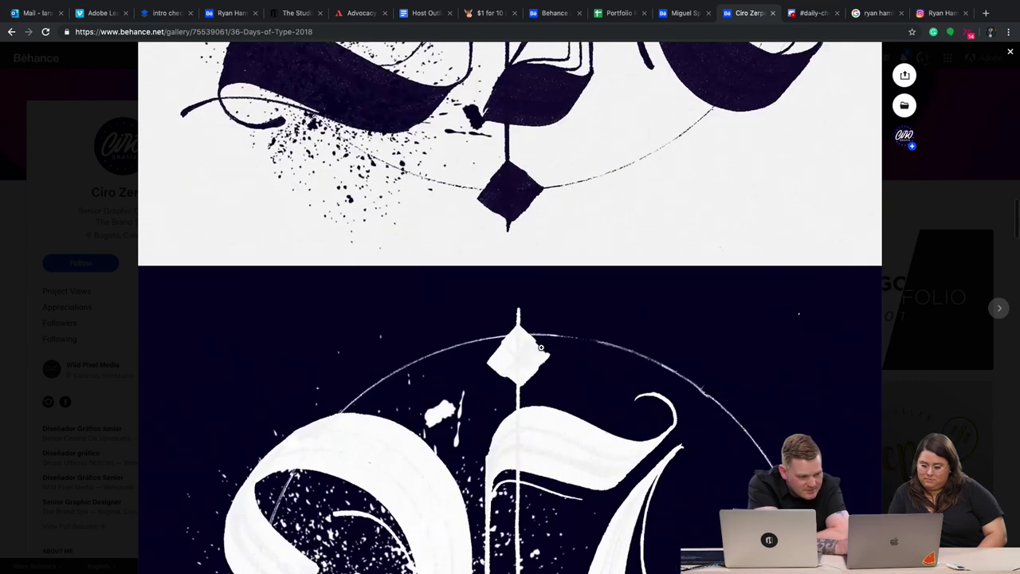
scroll(541, 348, "down", 4)
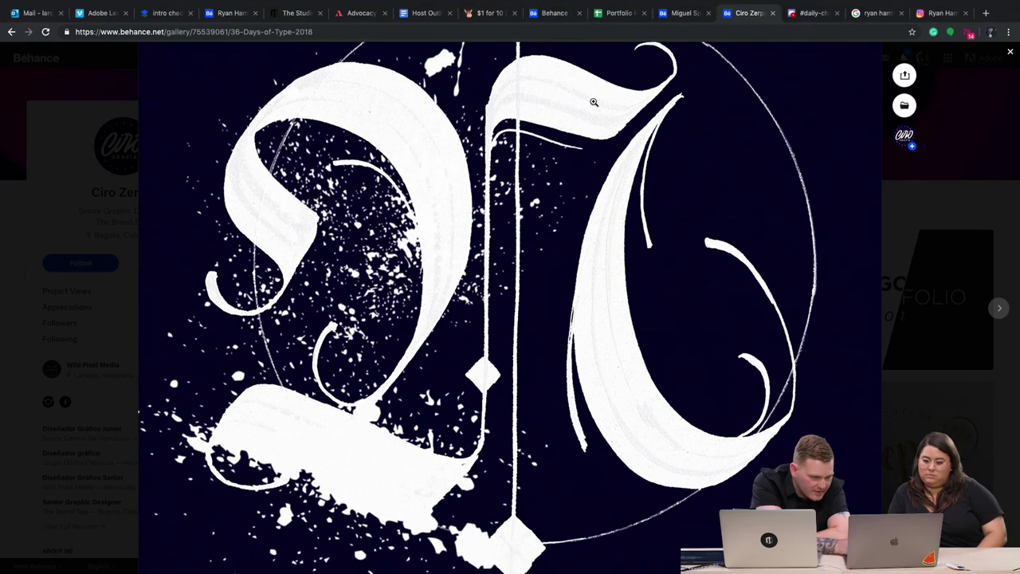
left_click(1011, 54)
Step: Open the 36 Days of Type - 2017 project from the profile grid and view its cover and phone mockups
scroll(949, 239, "down", 2)
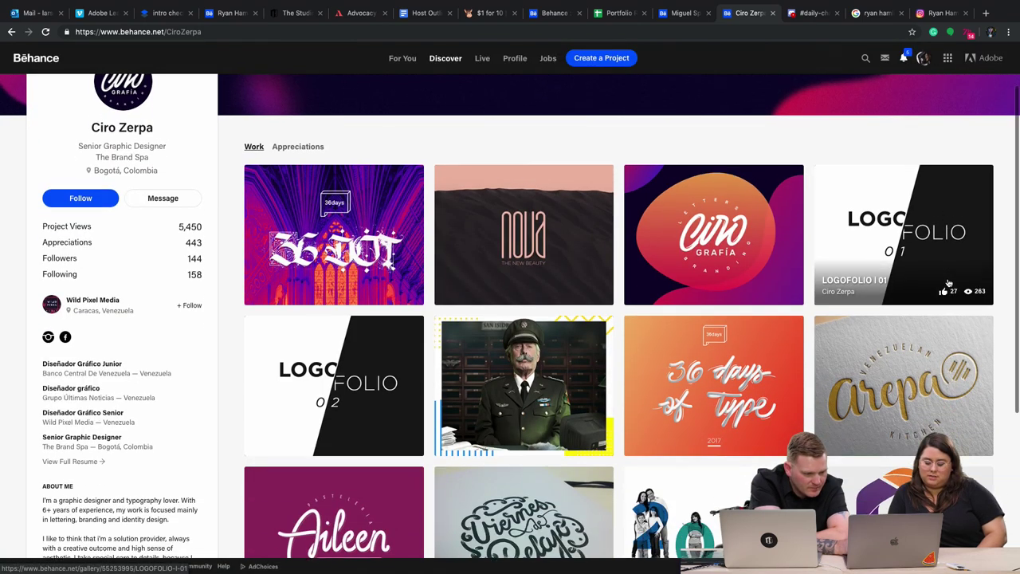
scroll(948, 283, "down", 2)
scroll(949, 283, "down", 2)
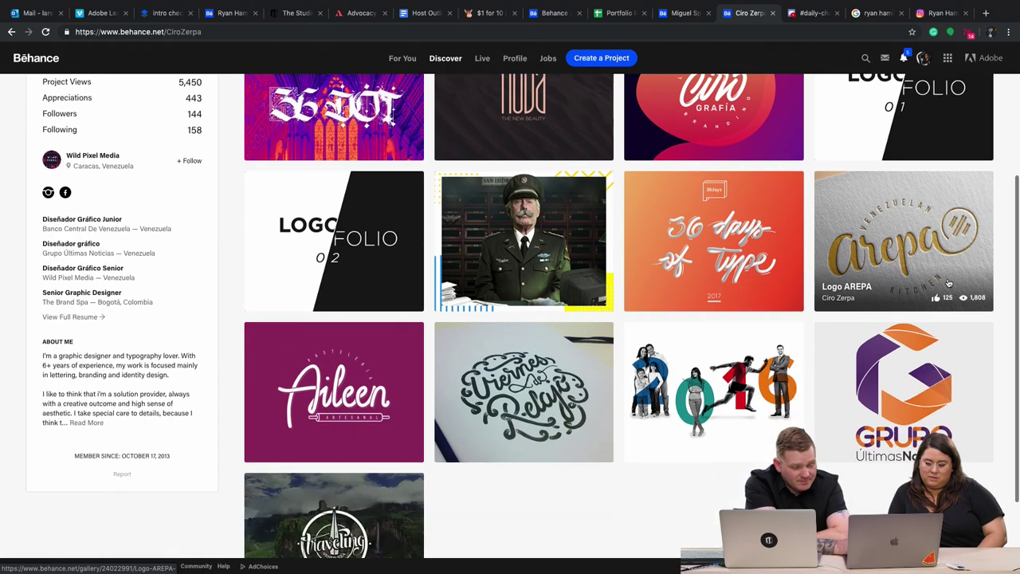
left_click(770, 209)
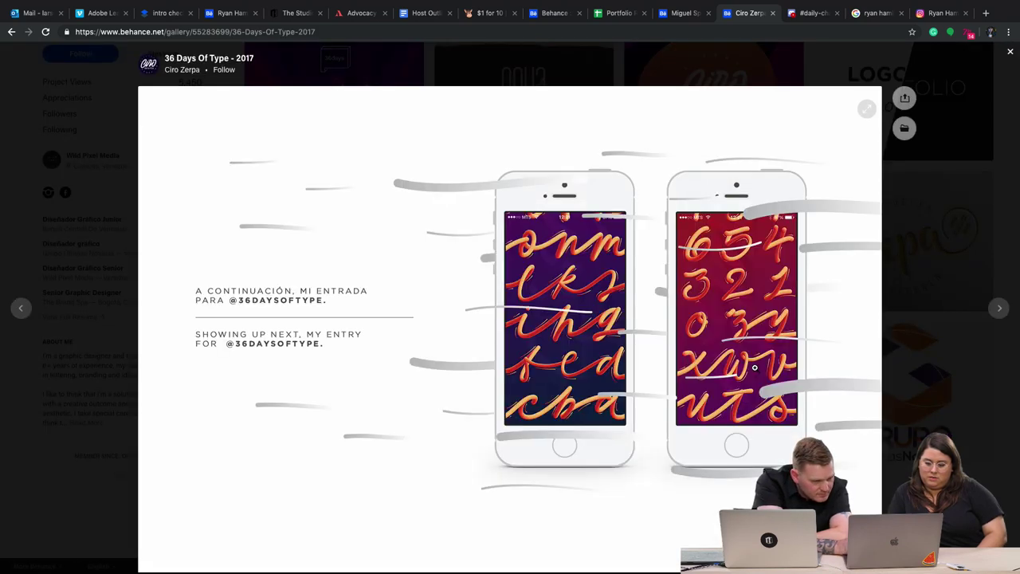
scroll(755, 368, "down", 4)
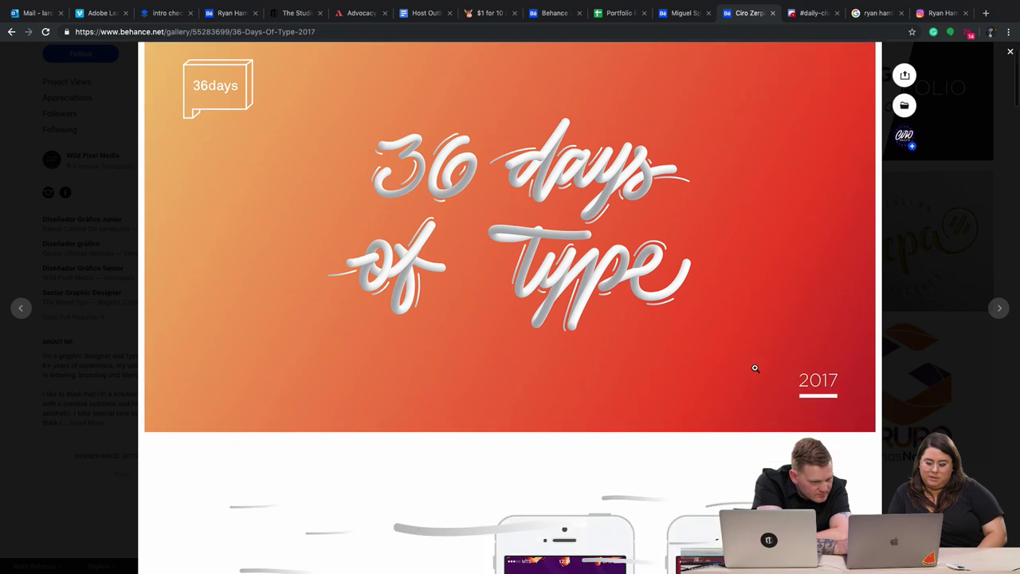
scroll(755, 368, "down", 6)
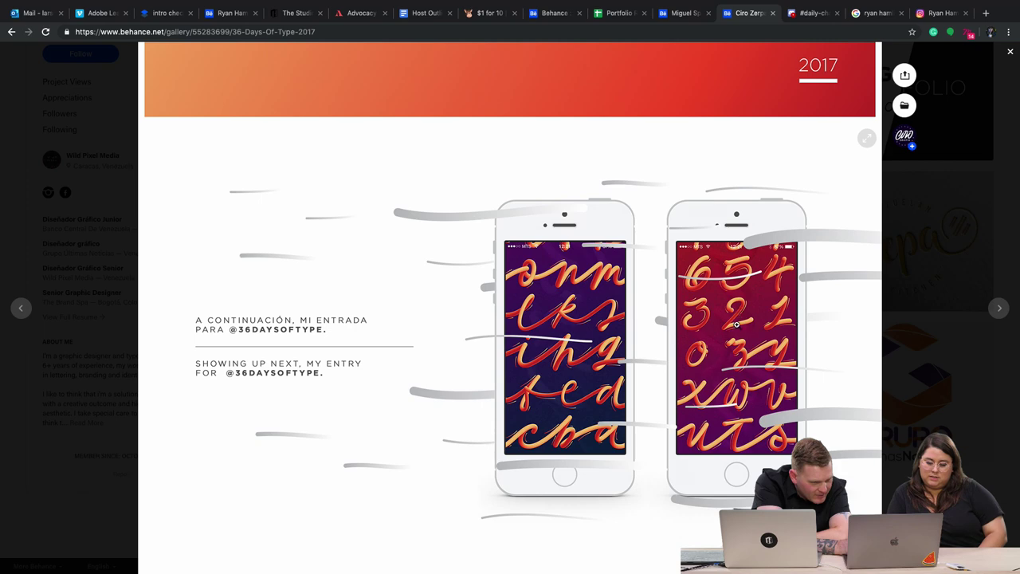
Step: Examine the enlarged tubular numerals from 9 down to 0 in the 2017 project
scroll(738, 323, "down", 5)
scroll(737, 325, "down", 12)
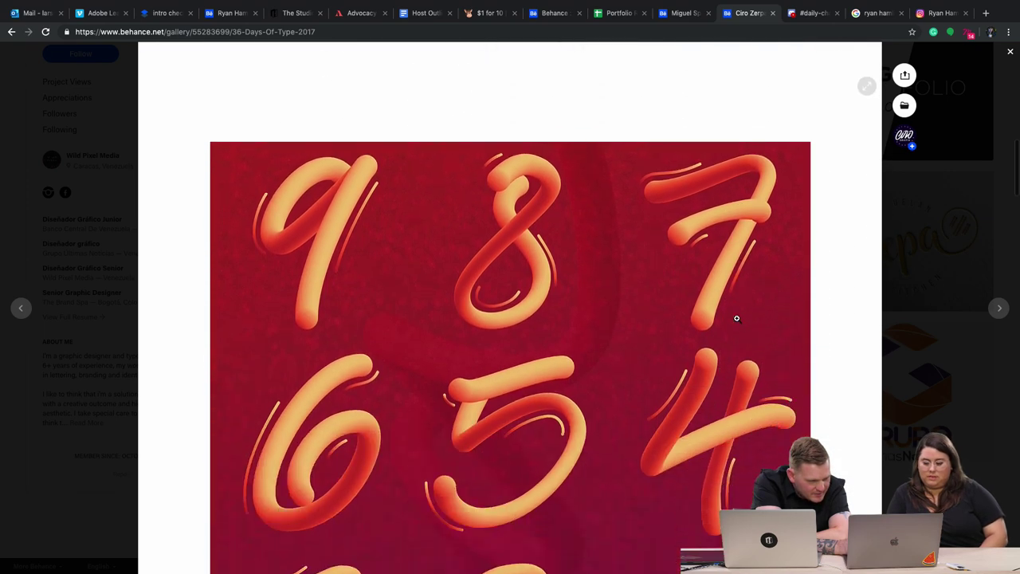
scroll(736, 319, "down", 5)
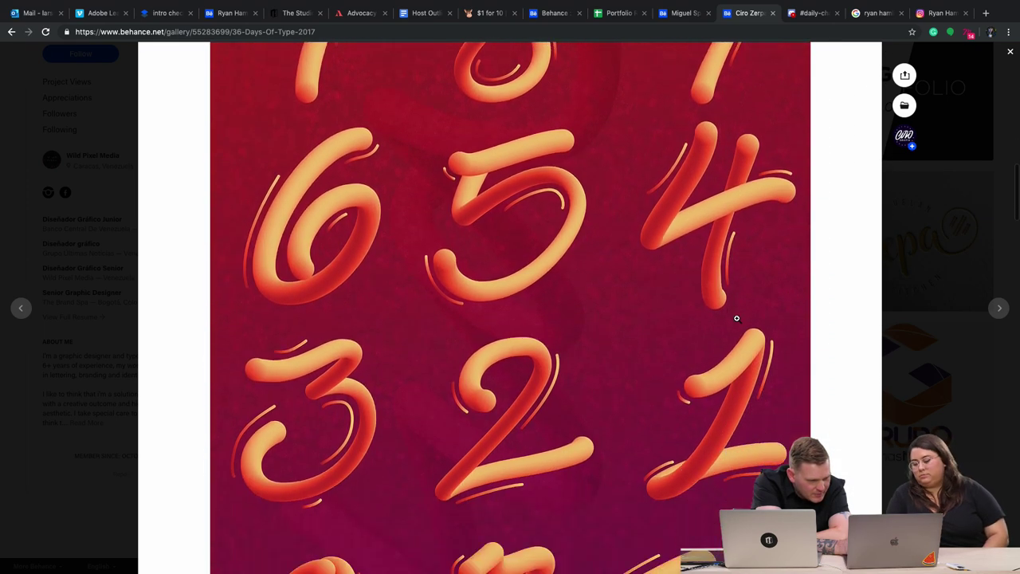
scroll(736, 315, "down", 4)
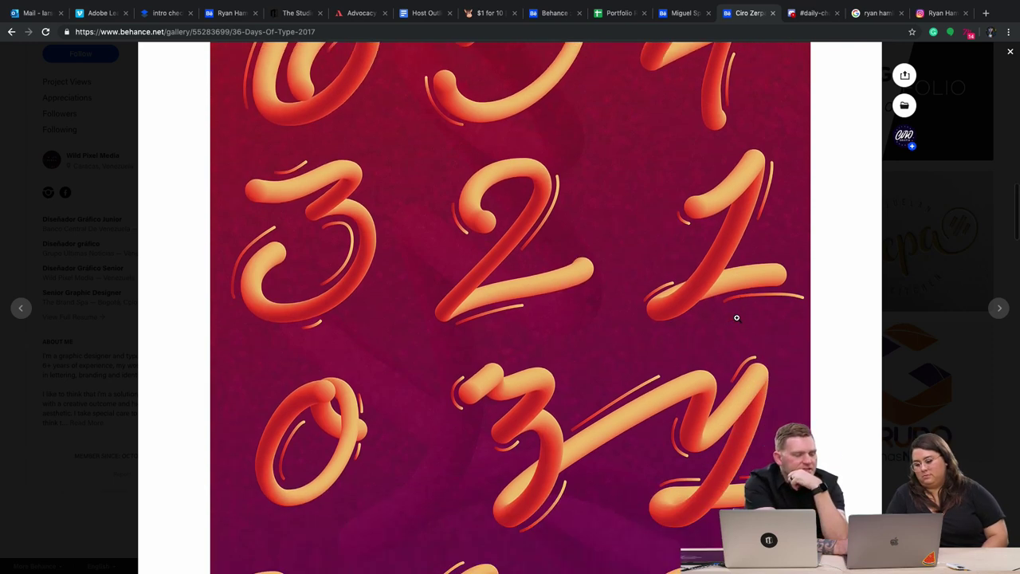
scroll(737, 310, "down", 7)
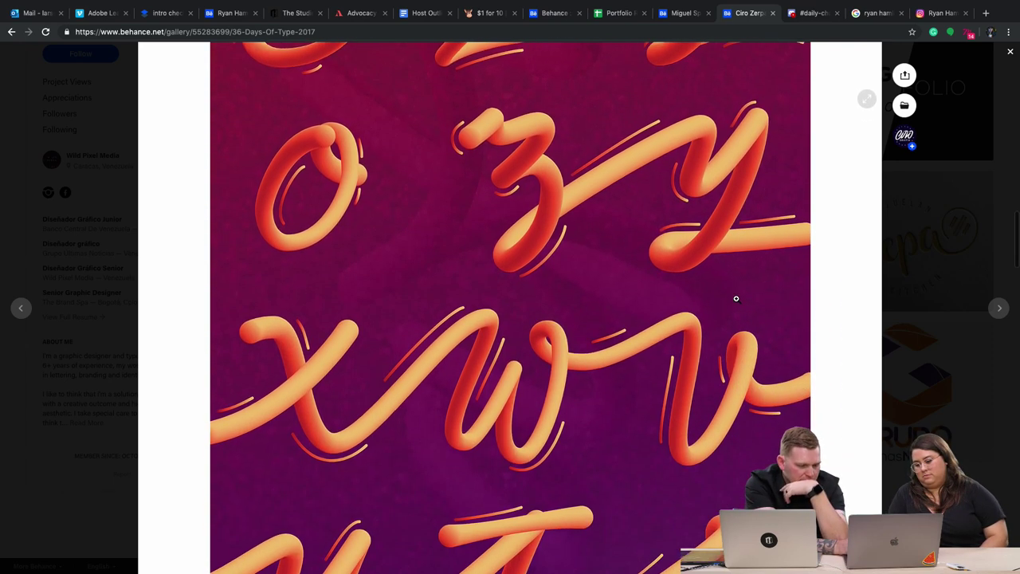
Step: Look through the connected script letters from x down to a, then close the 2017 project
scroll(737, 299, "down", 5)
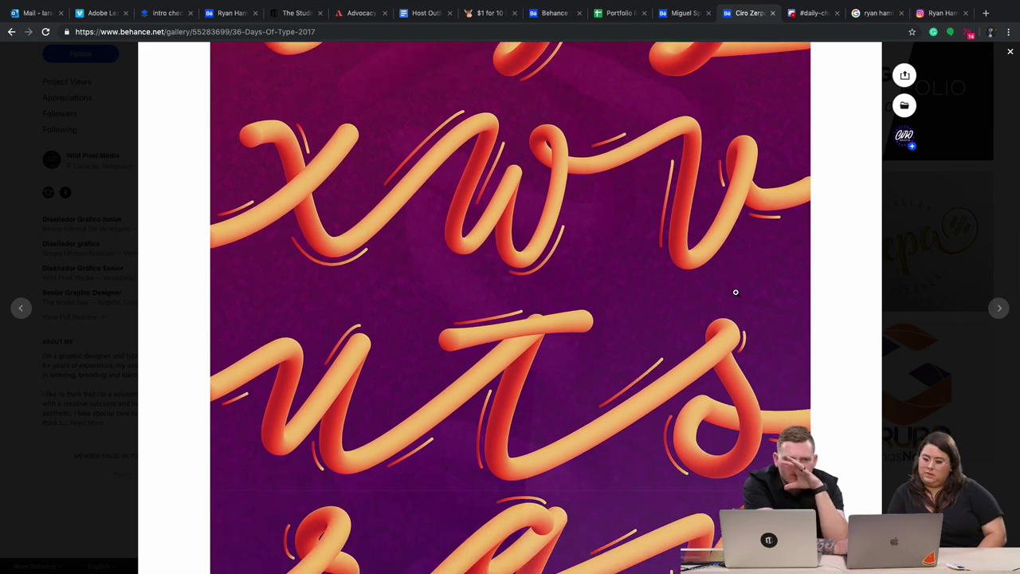
scroll(735, 289, "down", 12)
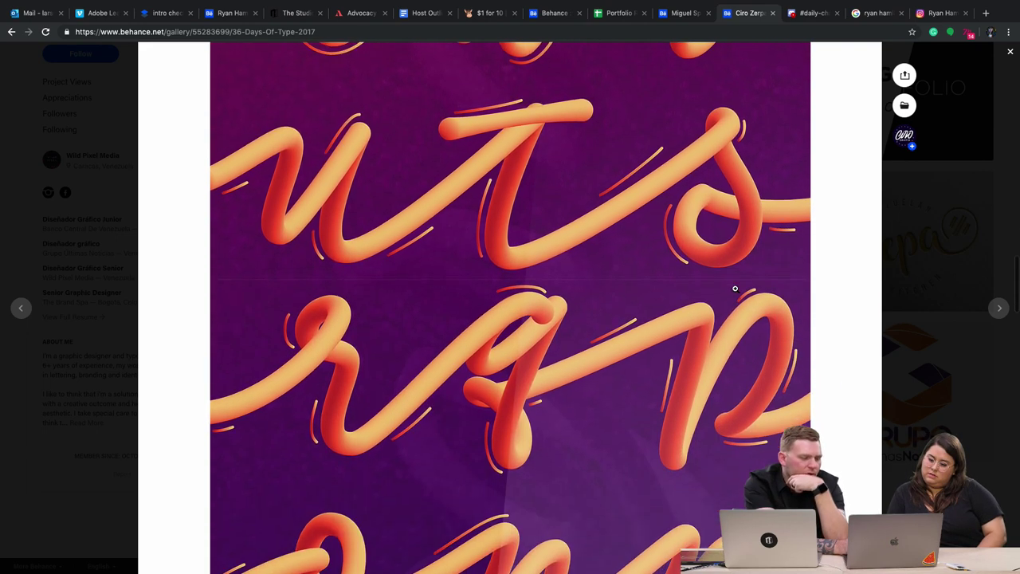
scroll(735, 289, "down", 12)
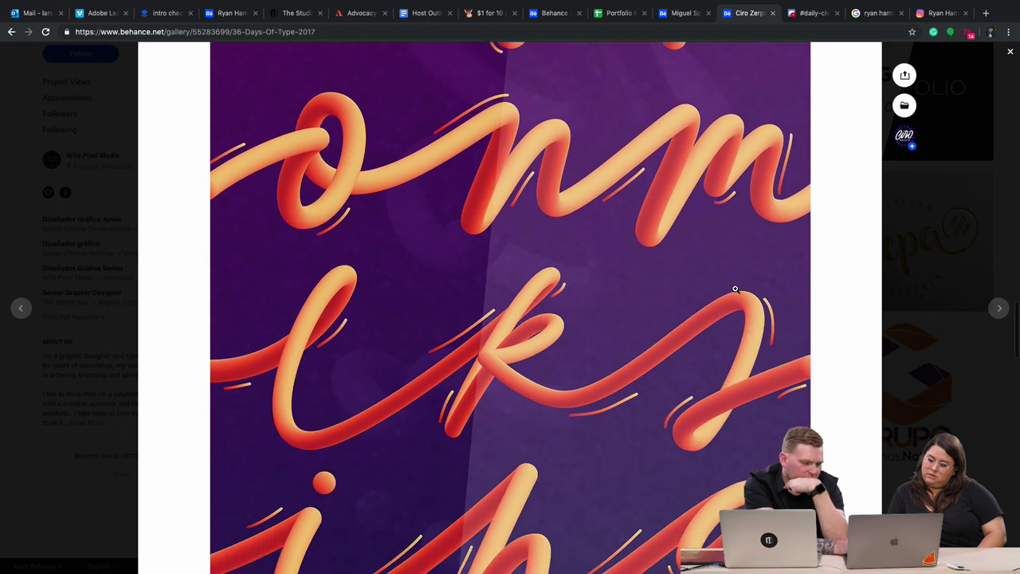
scroll(735, 288, "down", 4)
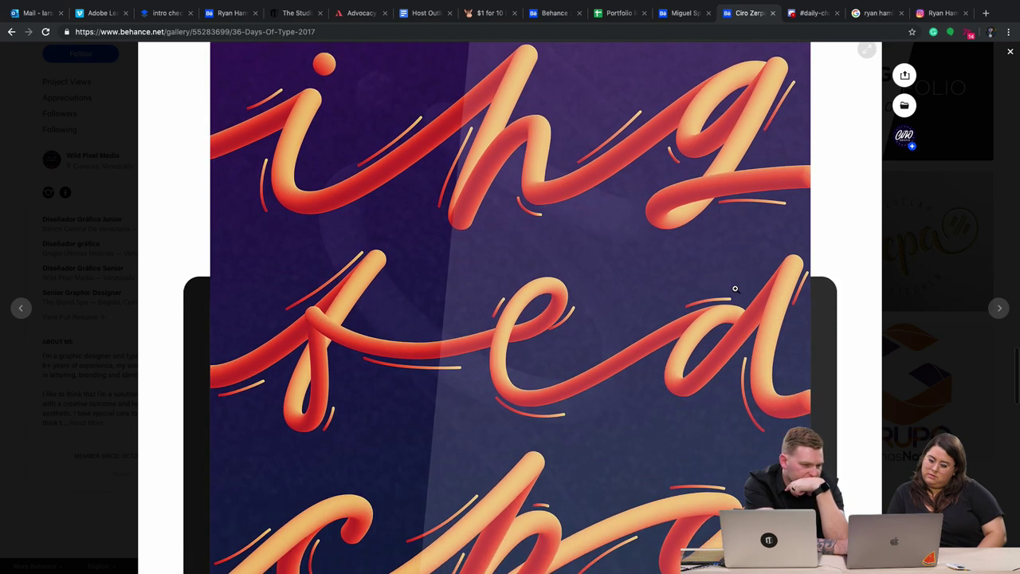
scroll(735, 289, "down", 5)
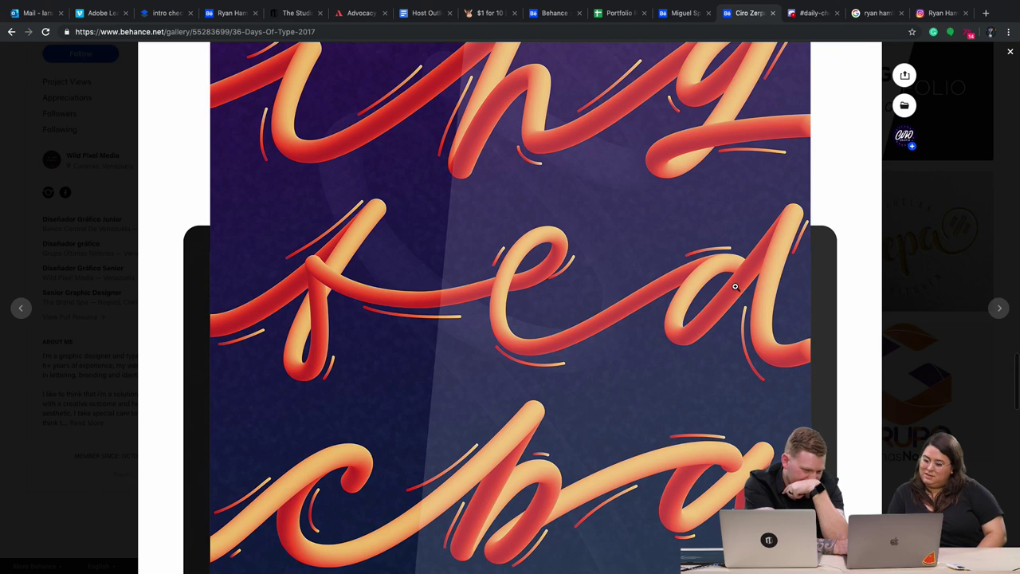
scroll(736, 280, "down", 1)
scroll(735, 281, "up", 10)
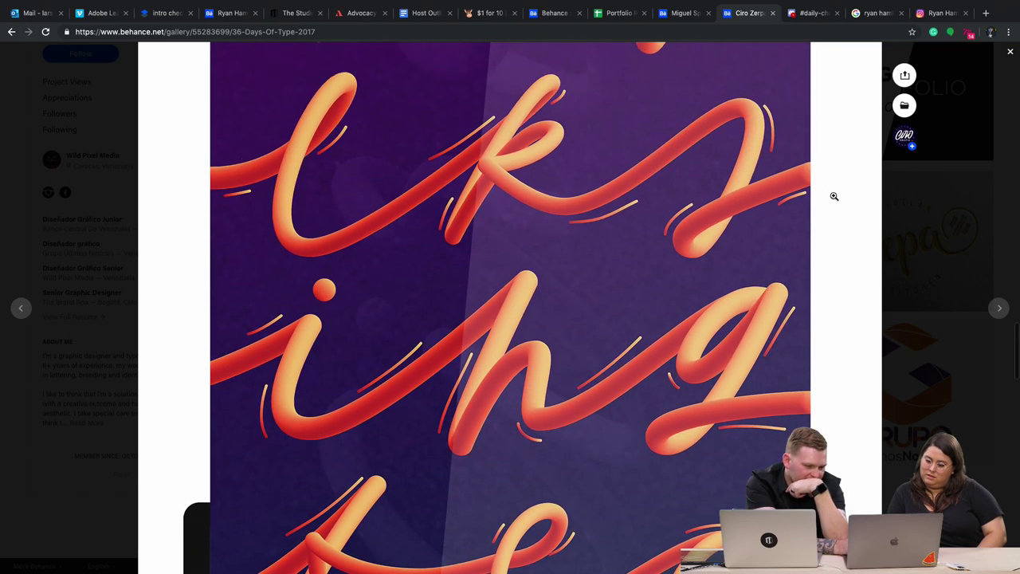
left_click(889, 210)
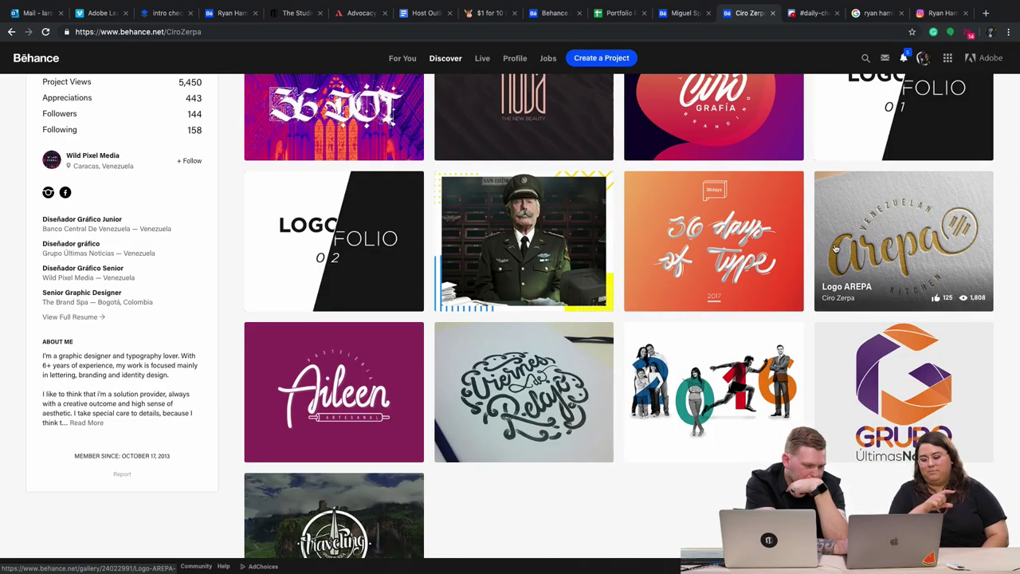
Step: Look over the rest of the profile's project grid, then open the Cirografía - Branding Personal project and close it after viewing its cover
scroll(771, 314, "down", 1)
scroll(771, 313, "down", 3)
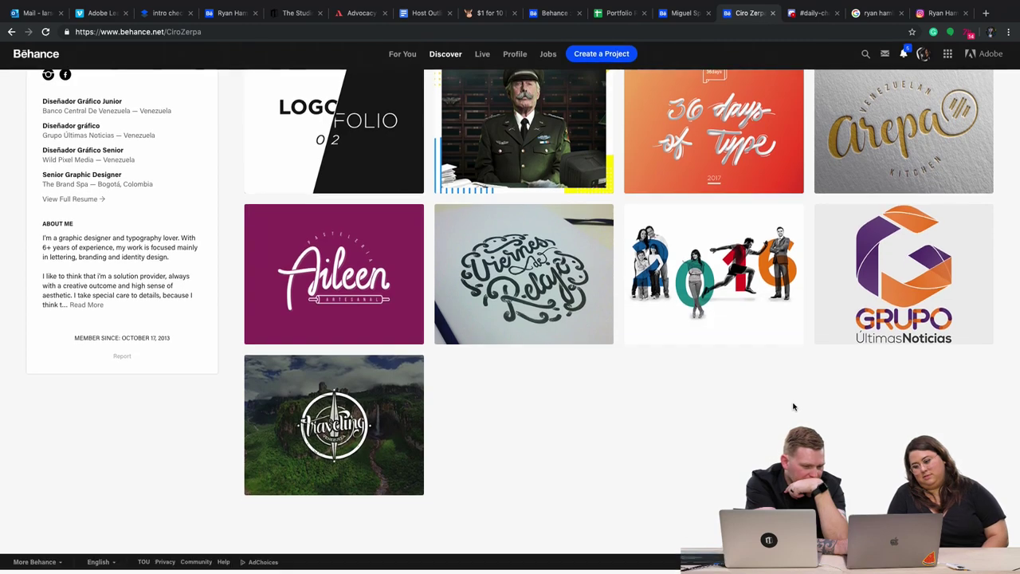
scroll(793, 406, "up", 7)
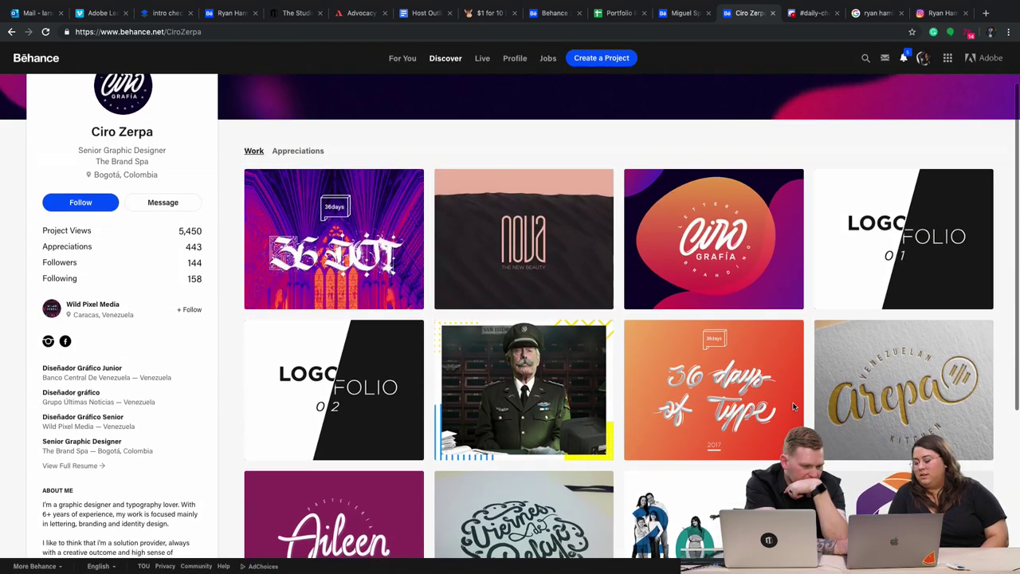
scroll(793, 407, "up", 2)
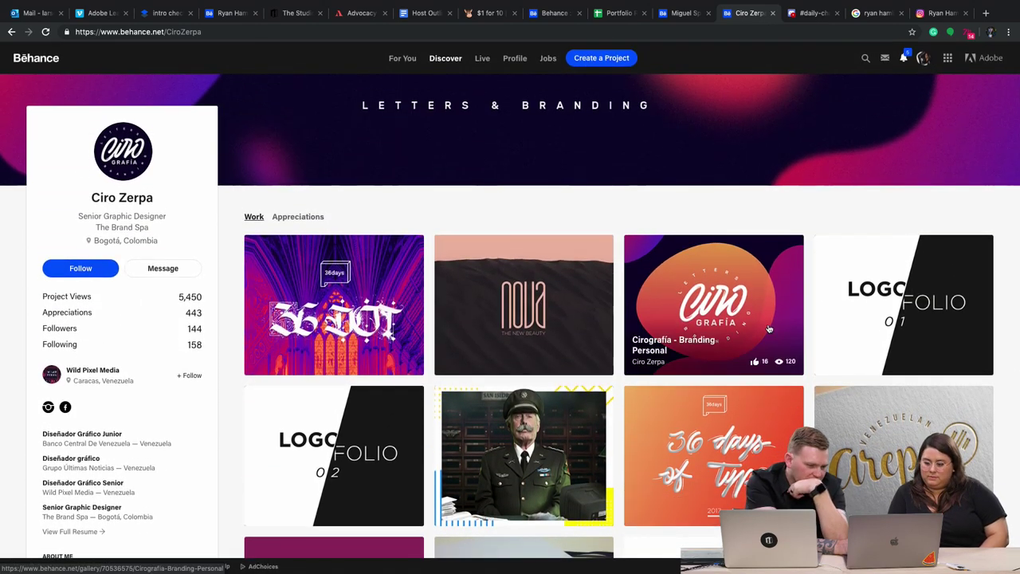
left_click(770, 329)
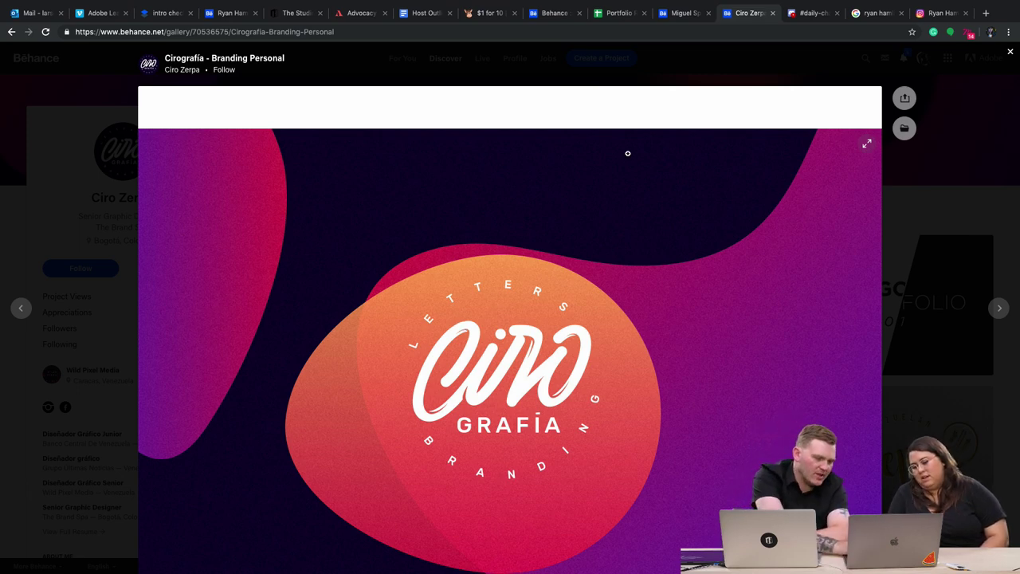
left_click(967, 105)
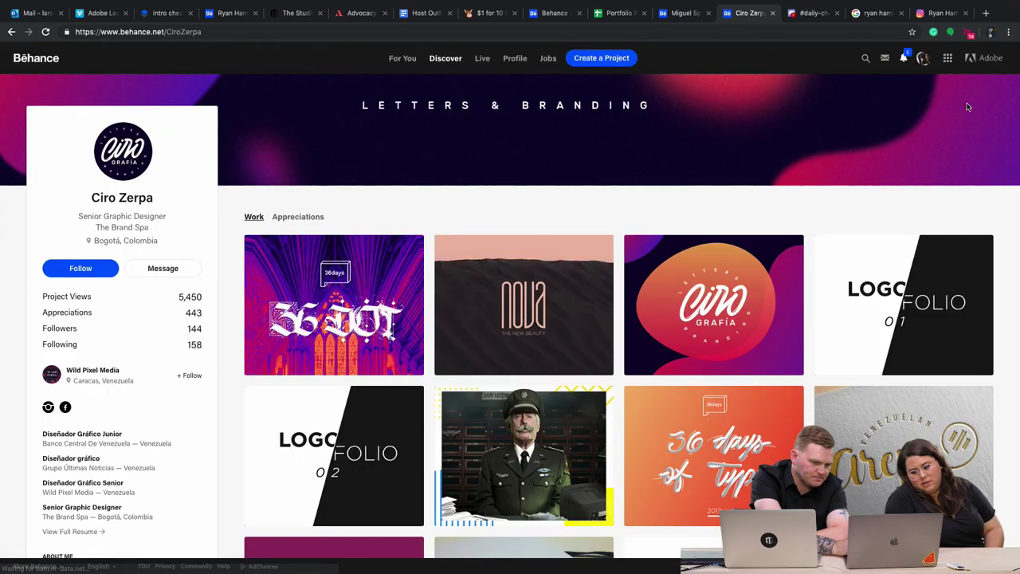
Step: Browse down the project grid, open Logofolio 02 and look through its Green Caracas, Aileen and Discovery Place logos
scroll(796, 313, "down", 2)
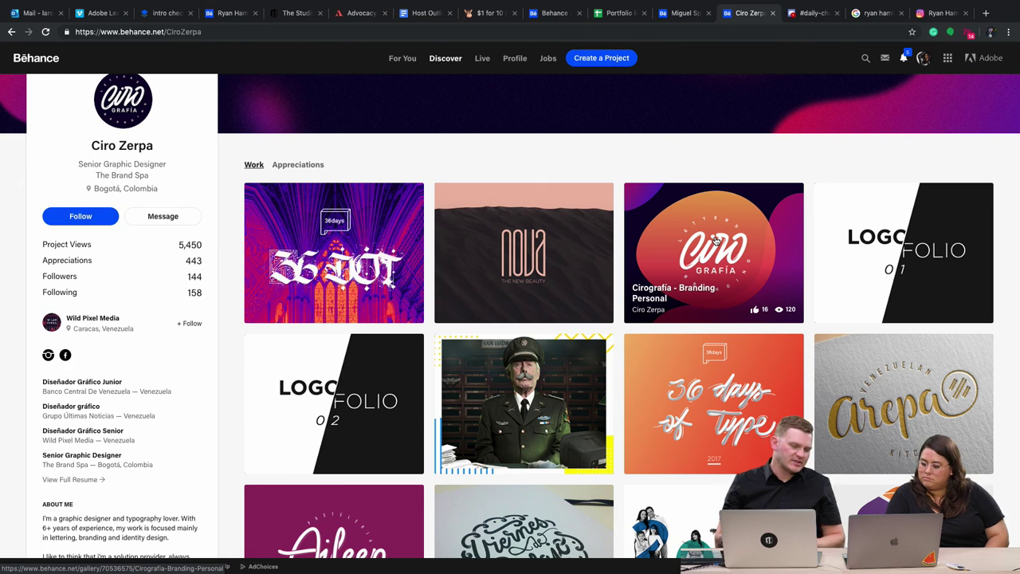
scroll(668, 322, "down", 5)
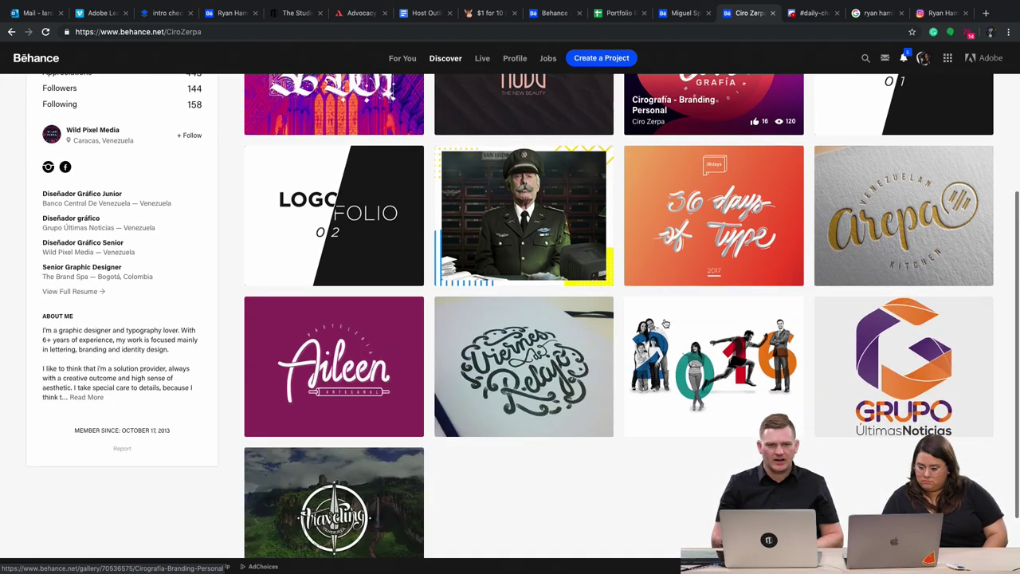
mouse_move(701, 4)
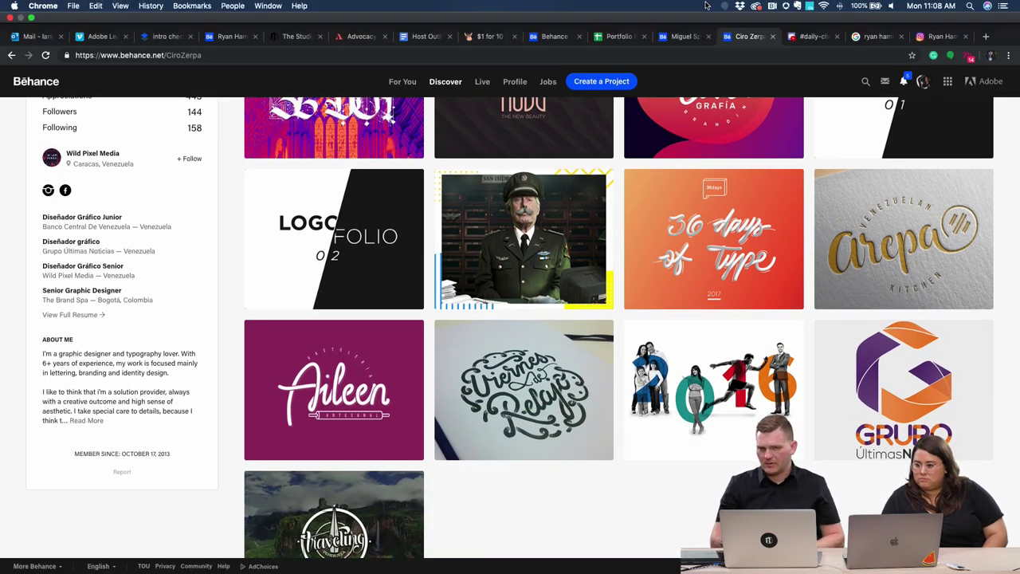
scroll(672, 177, "down", 2)
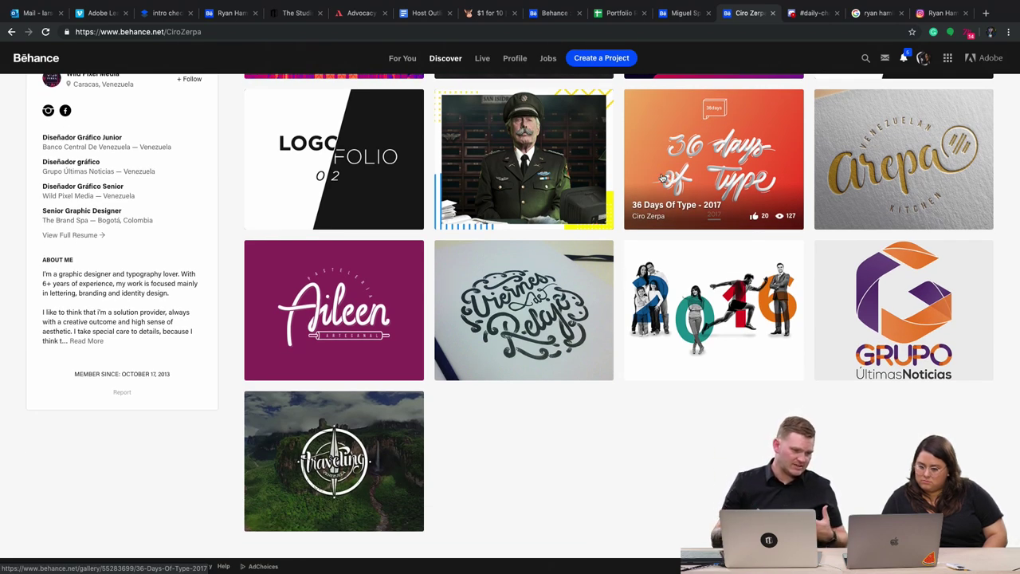
left_click(385, 144)
scroll(553, 196, "down", 5)
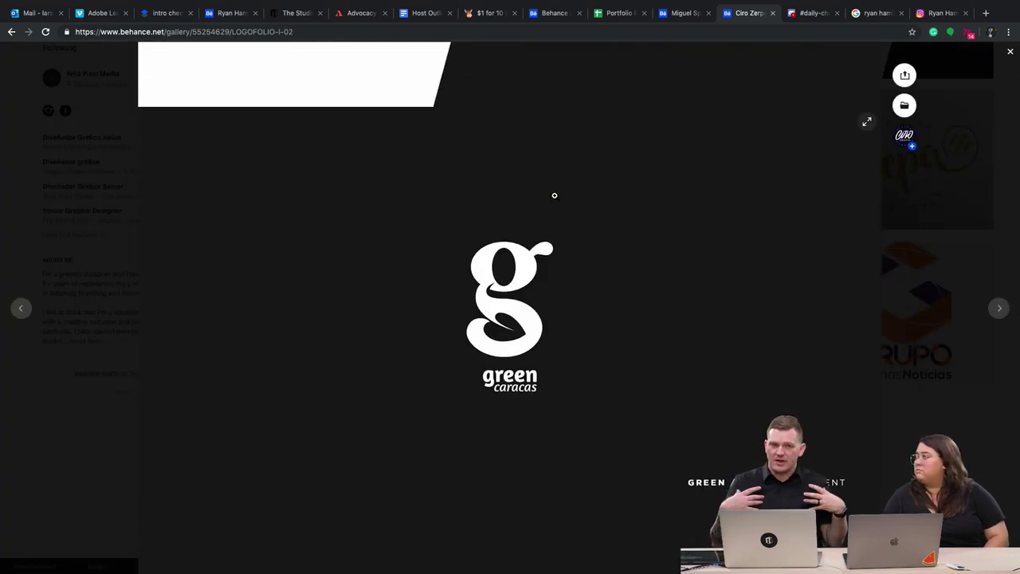
scroll(533, 200, "down", 5)
scroll(533, 199, "down", 5)
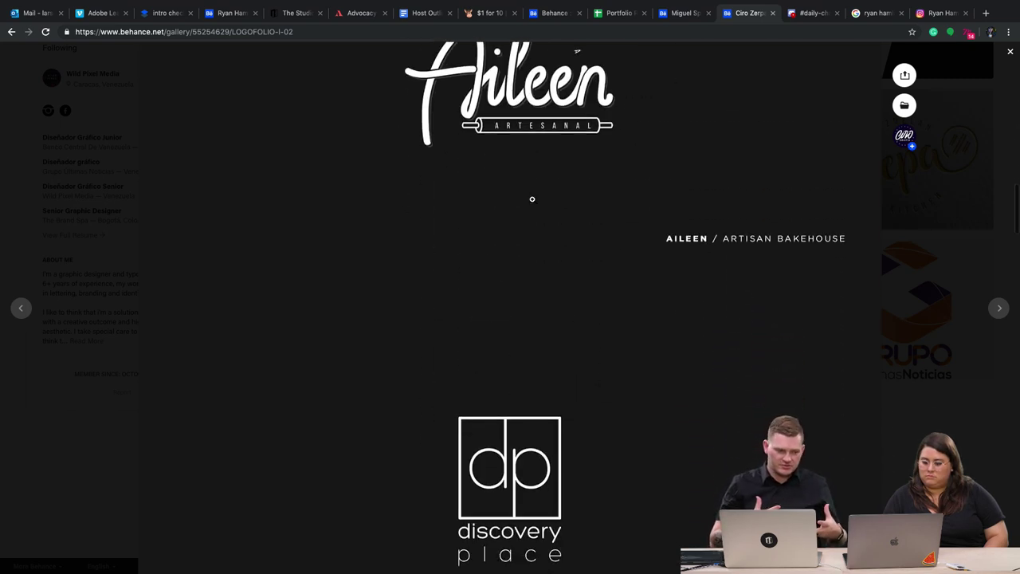
scroll(532, 199, "up", 3)
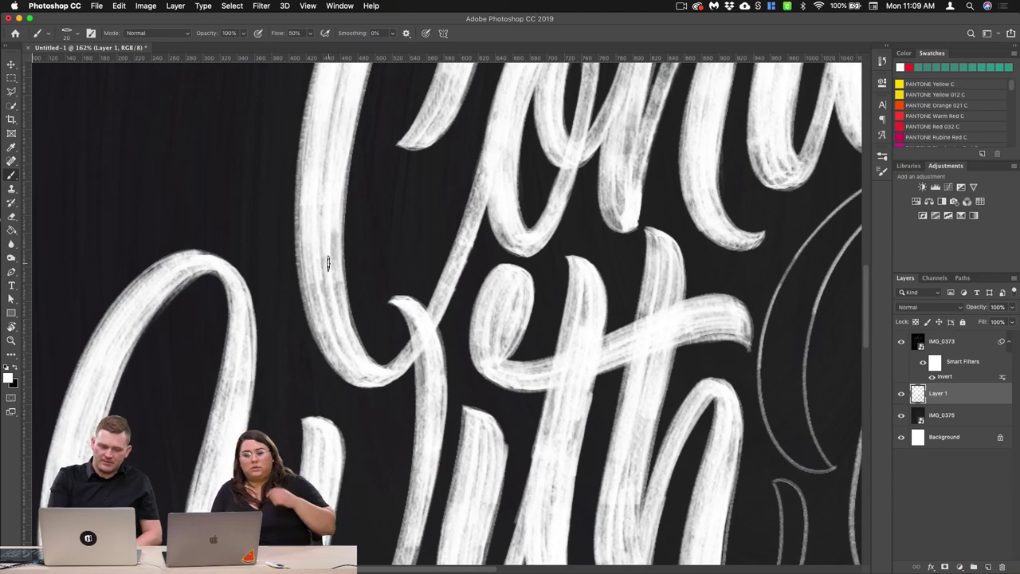
Step: Close the Logofolio 02 project and browse the profile's project grid down to the last project
scroll(327, 268, "down", 3)
scroll(328, 268, "down", 3)
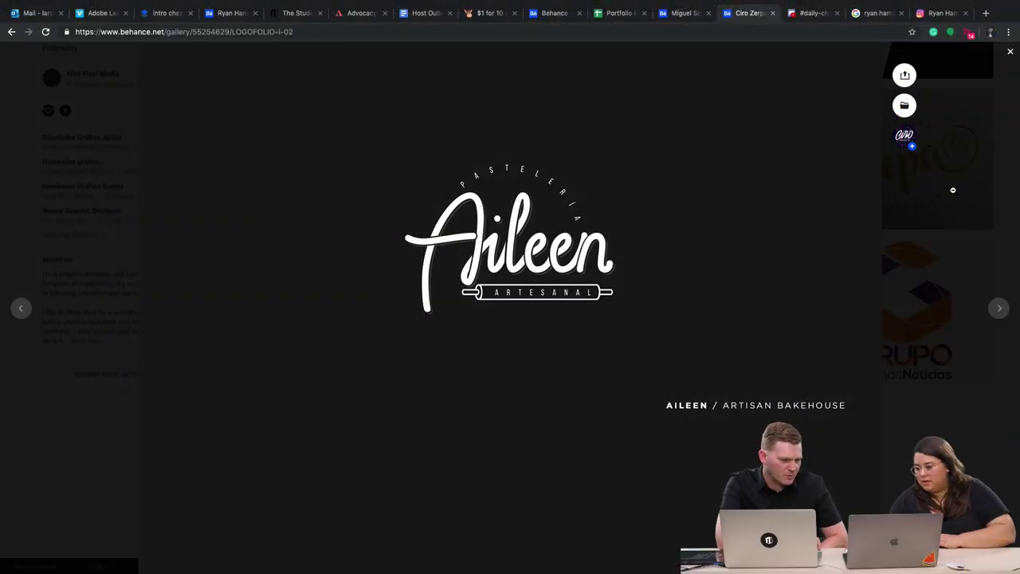
left_click(1010, 51)
scroll(807, 322, "up", 2)
scroll(807, 323, "up", 3)
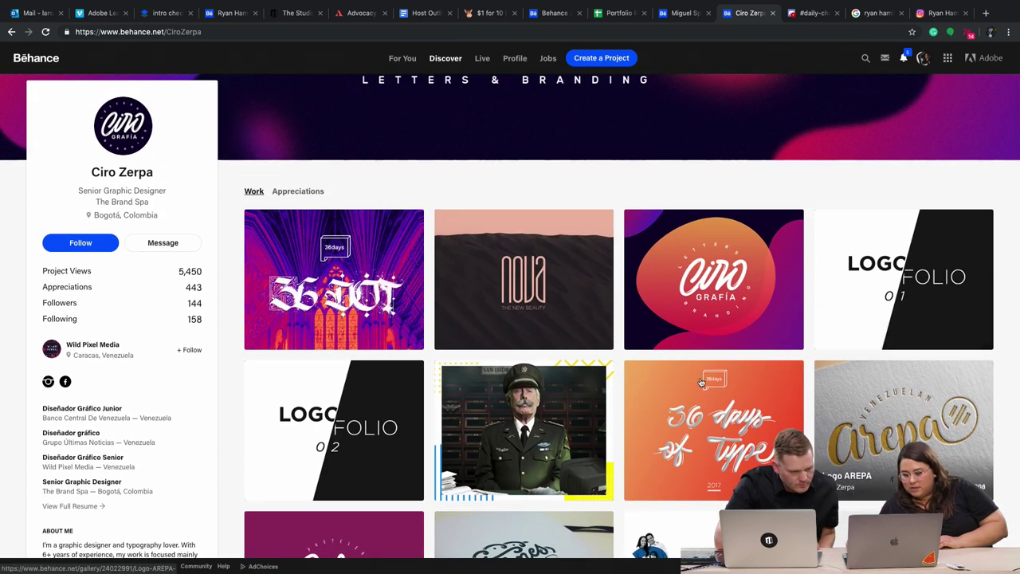
scroll(703, 444, "down", 3)
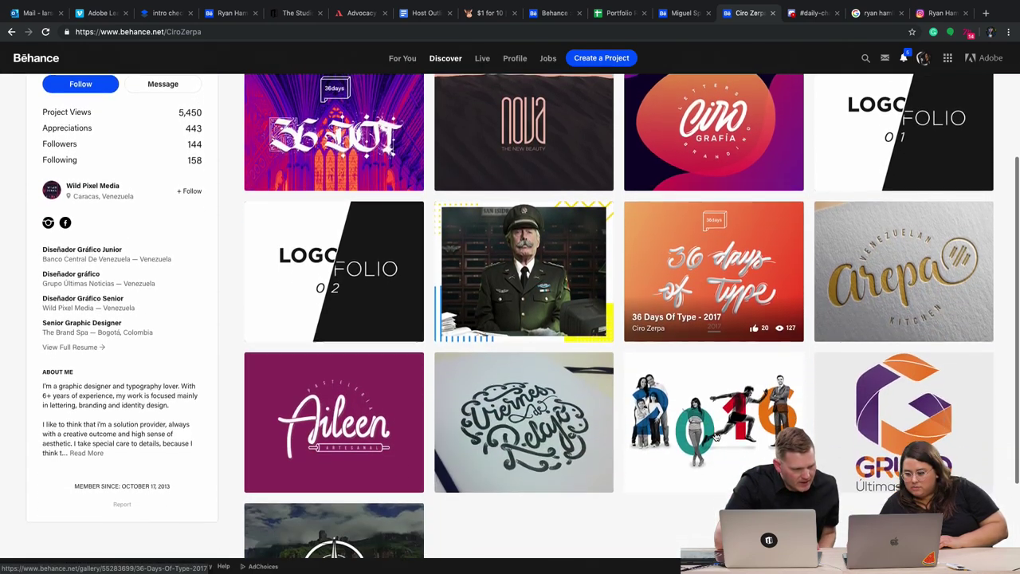
scroll(716, 437, "down", 1)
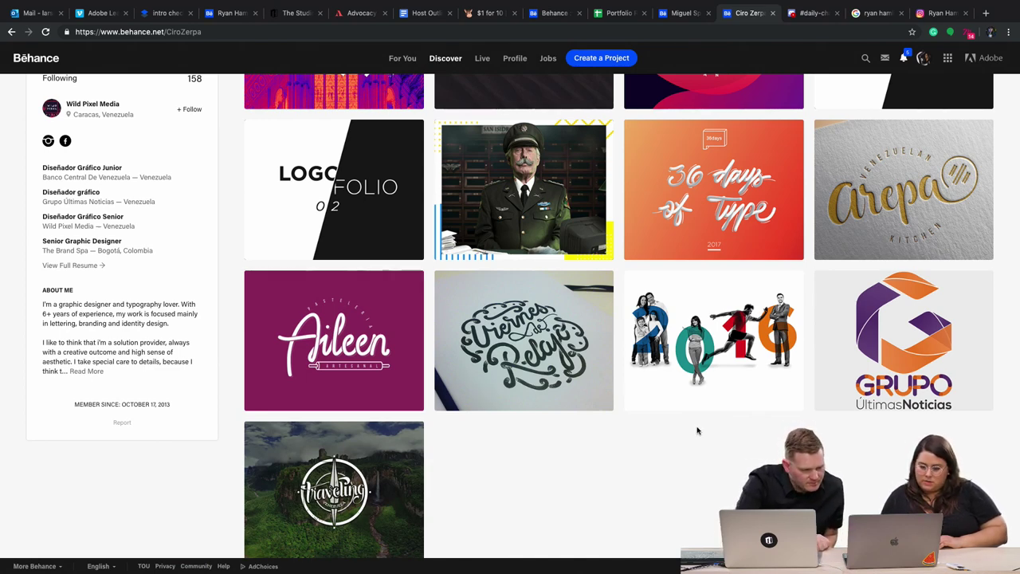
scroll(699, 435, "down", 1)
scroll(699, 436, "down", 2)
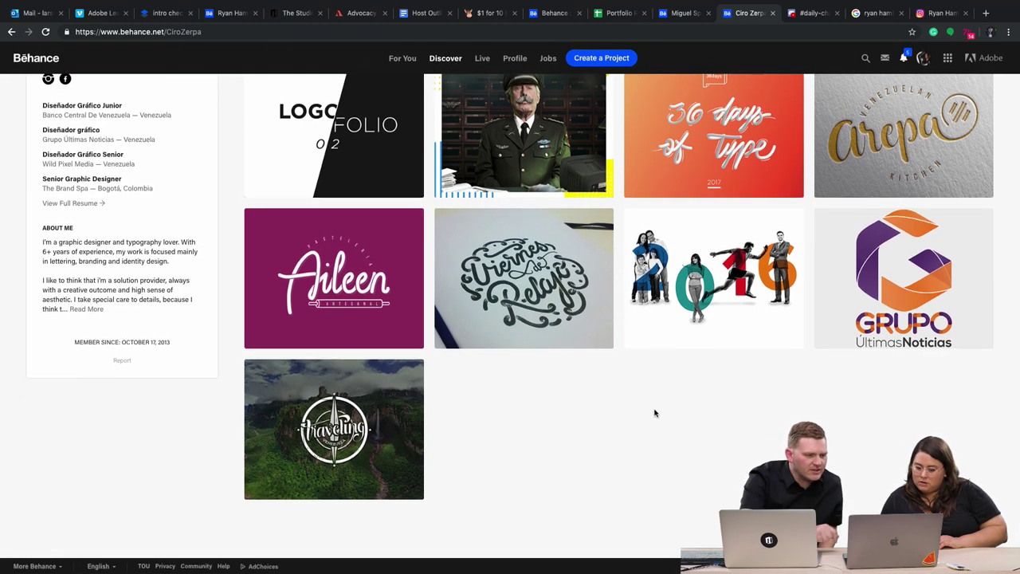
Step: Reopen the Logofolio 02 project and examine the Green Caracas logo below its cover
left_click(332, 126)
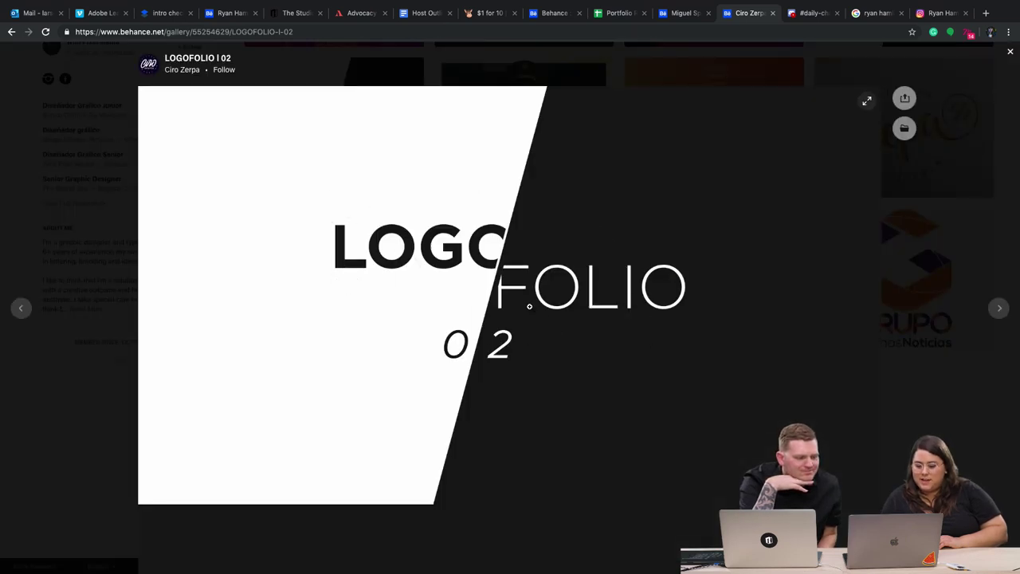
scroll(529, 312, "down", 7)
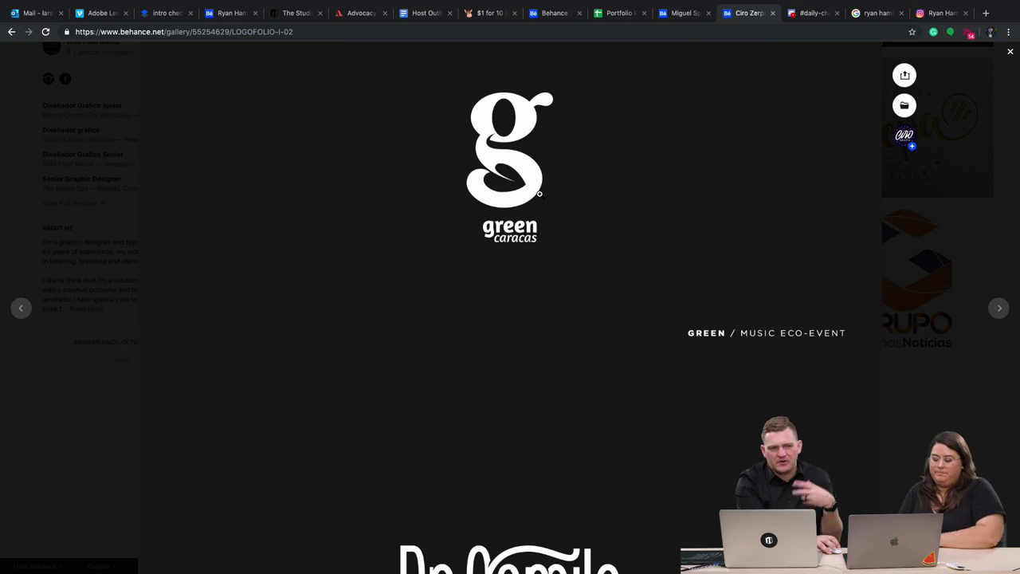
scroll(524, 185, "up", 3)
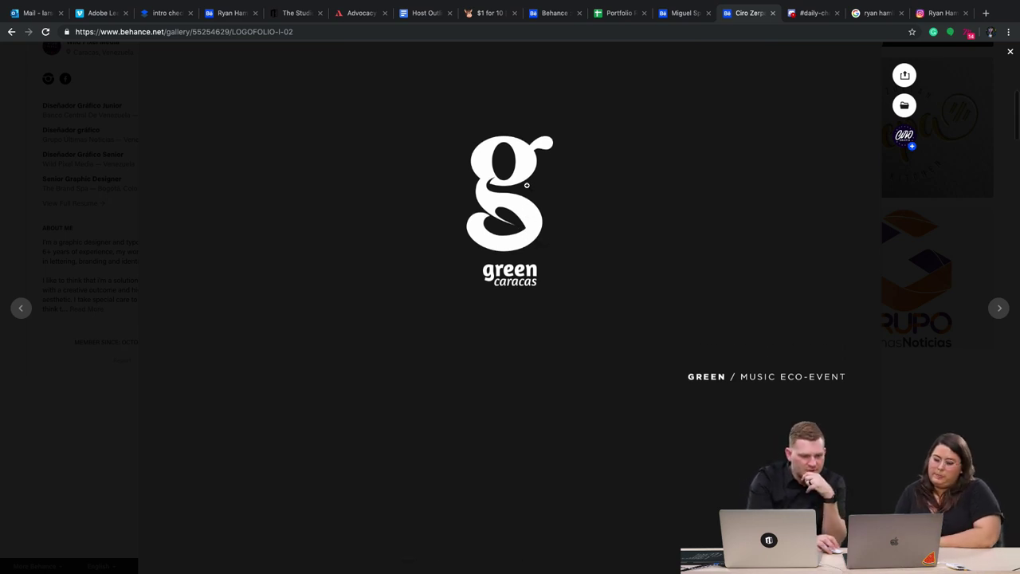
scroll(512, 306, "up", 1)
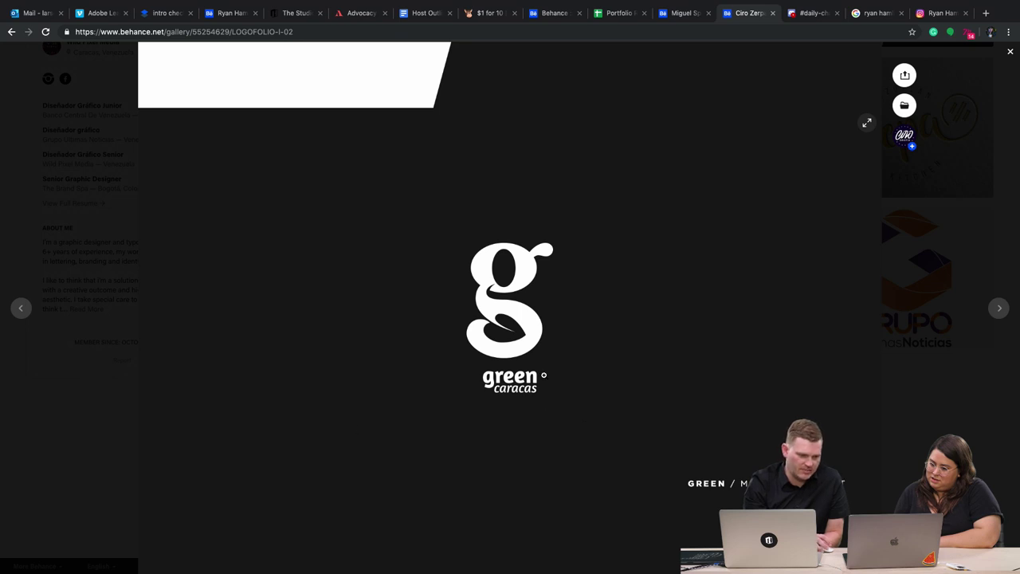
Step: View the Dr Gsmile wordmark, then return to the Green Caracas logo for another look
scroll(588, 358, "down", 8)
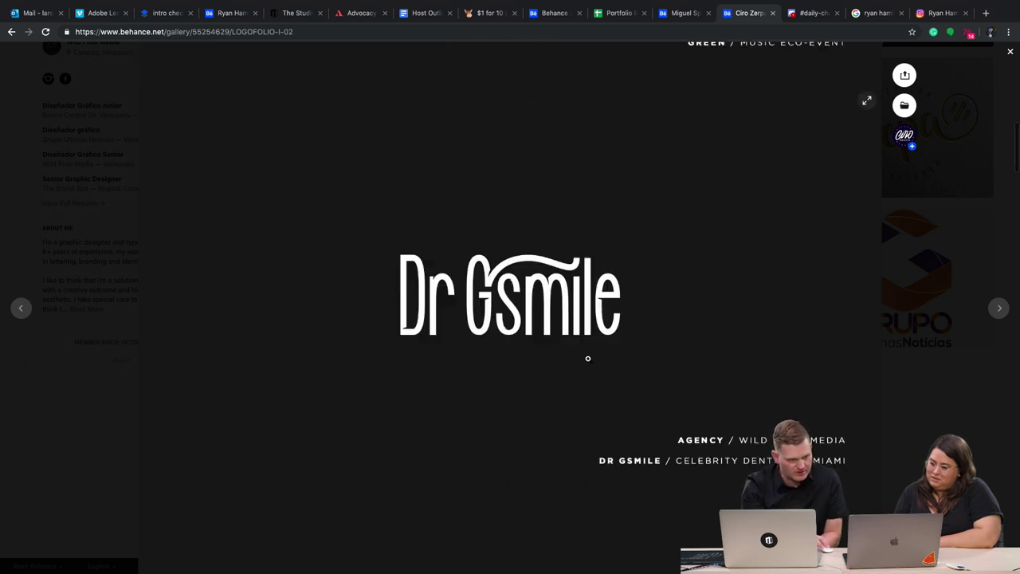
scroll(588, 359, "up", 2)
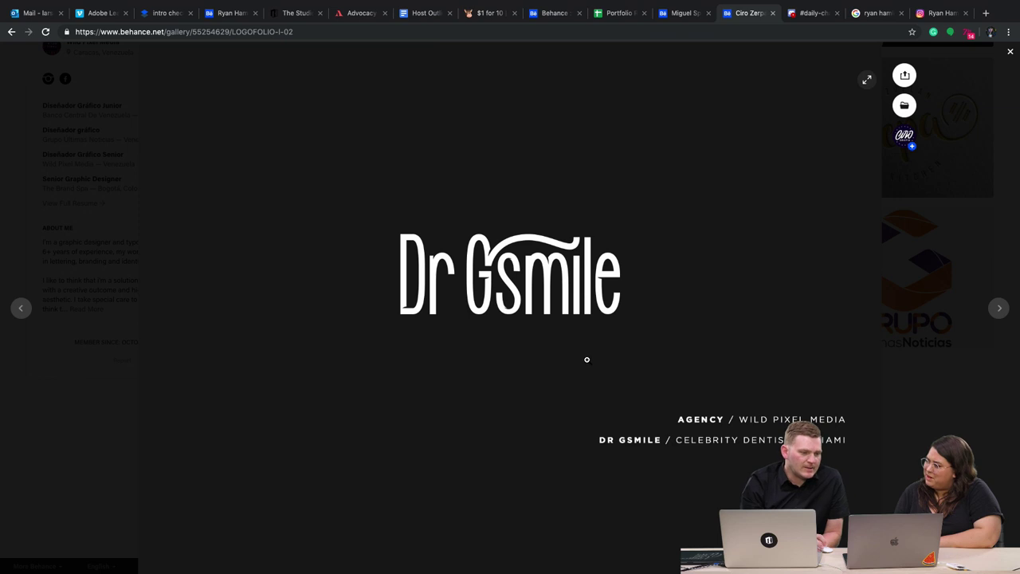
scroll(587, 359, "up", 5)
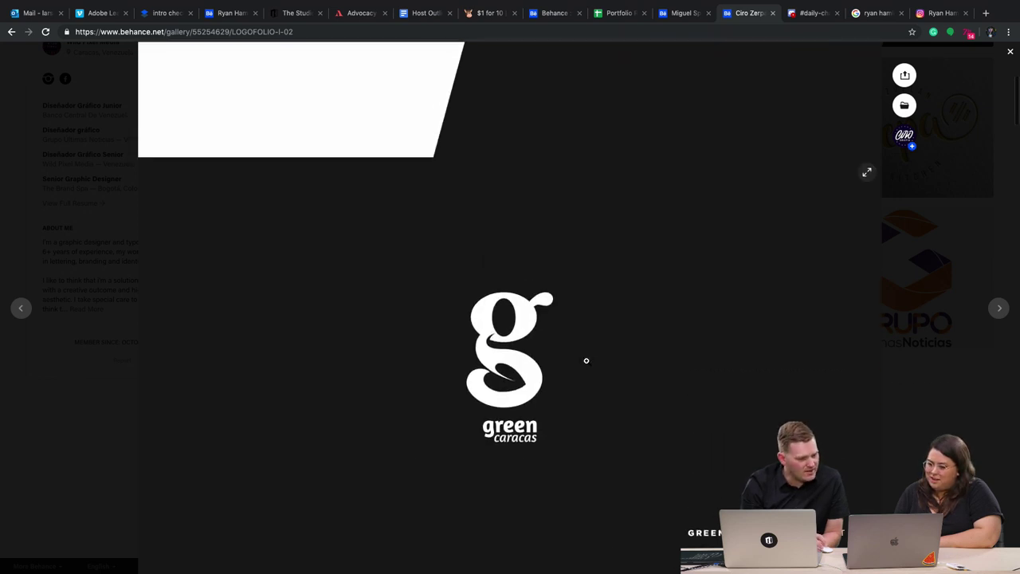
scroll(587, 361, "down", 3)
scroll(587, 360, "up", 1)
scroll(586, 361, "up", 1)
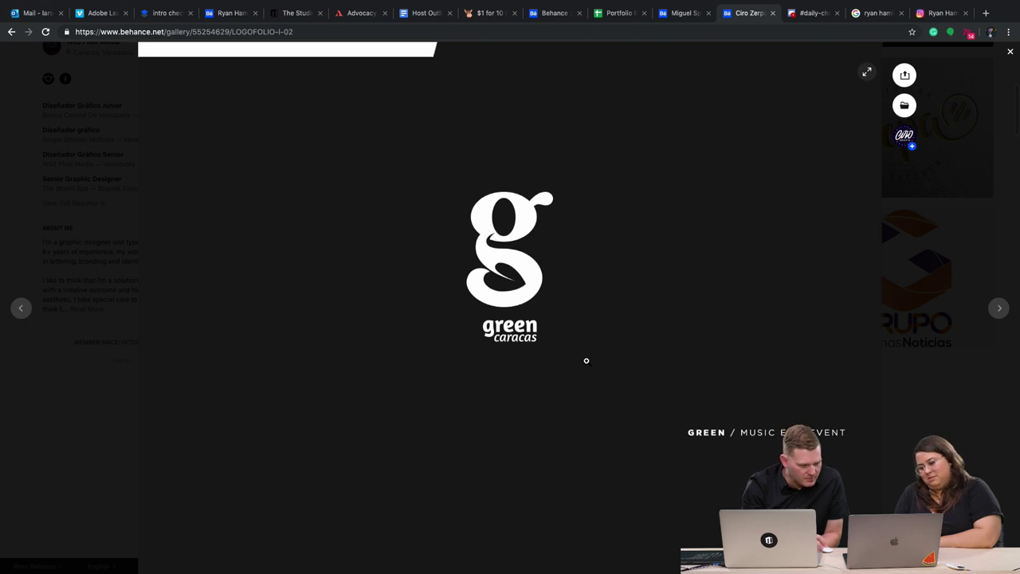
scroll(587, 360, "down", 2)
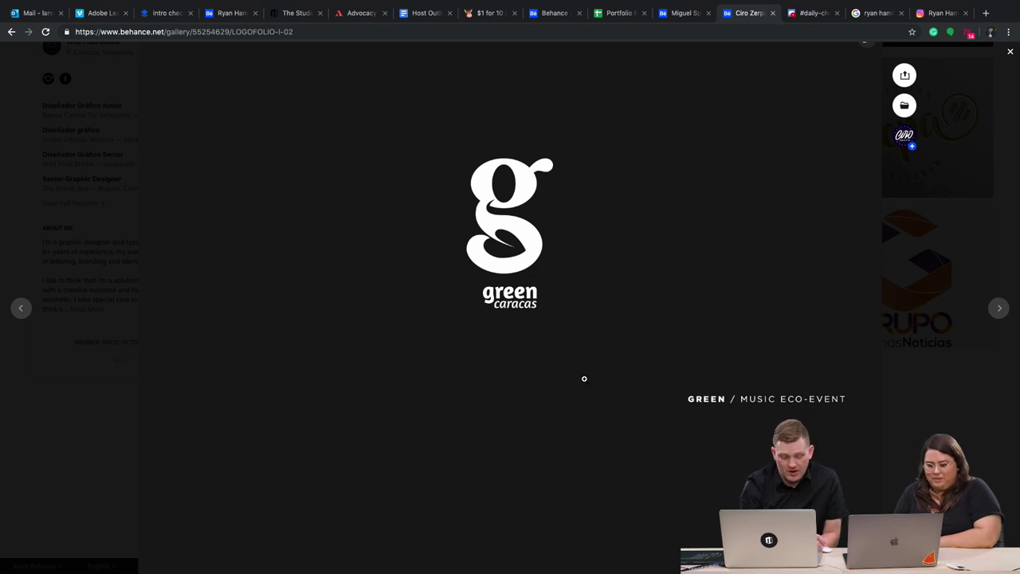
Step: Examine the Dr Gsmile wordmark and its curved stroke, comparing it with the Green Caracas logo above
scroll(582, 377, "down", 5)
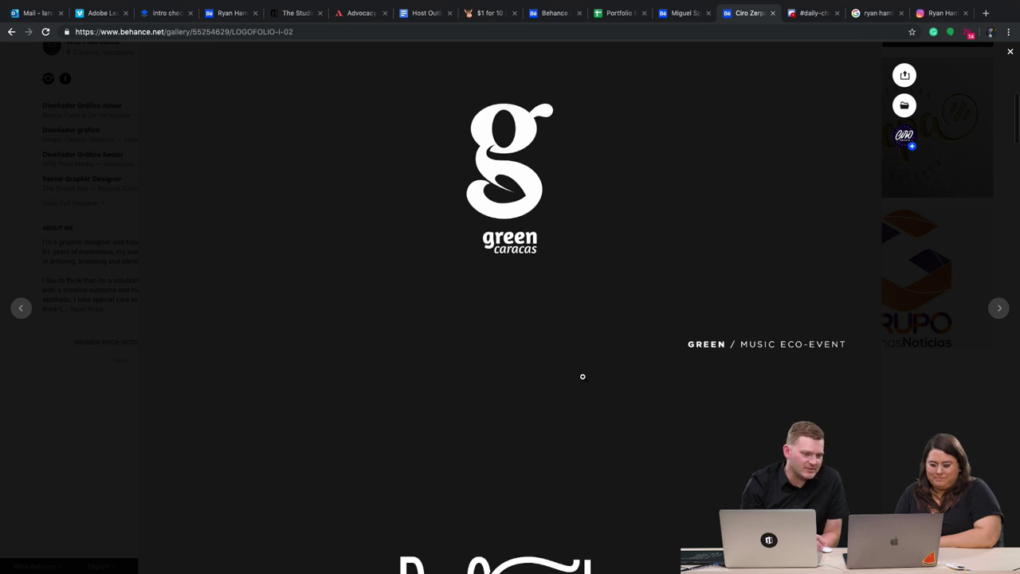
scroll(583, 377, "up", 2)
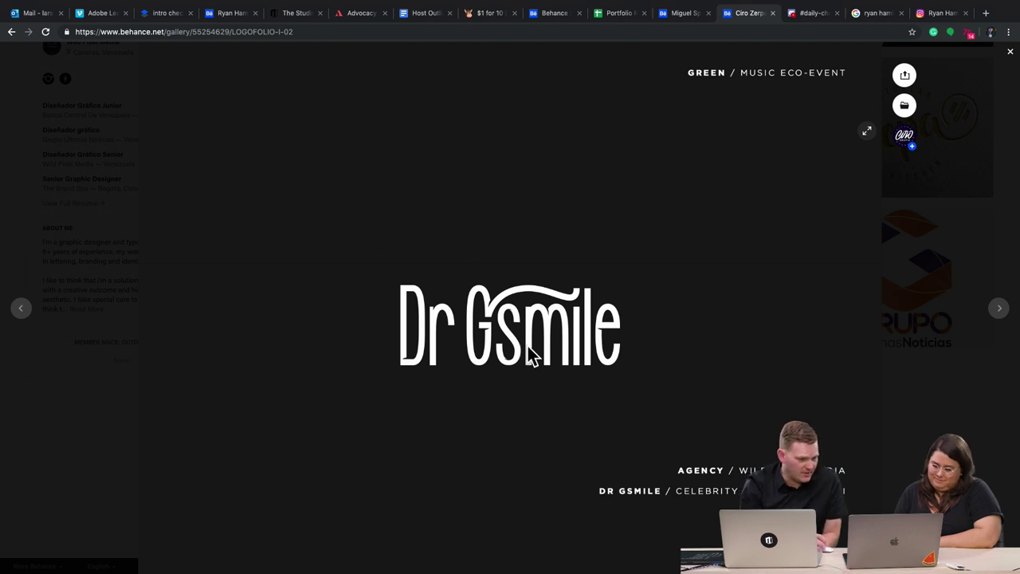
scroll(575, 358, "up", 3)
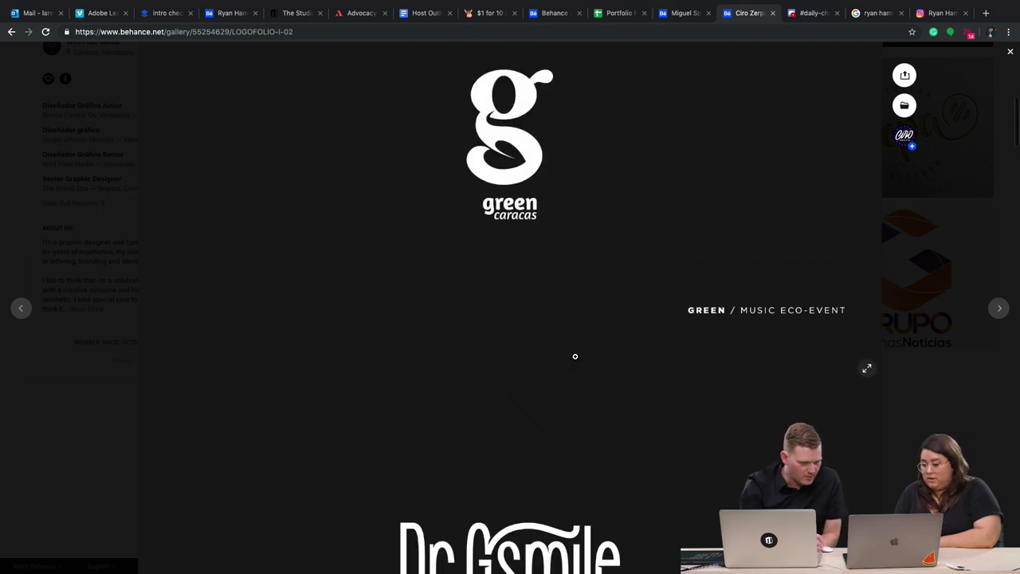
scroll(574, 356, "down", 5)
scroll(573, 359, "up", 2)
scroll(572, 361, "up", 2)
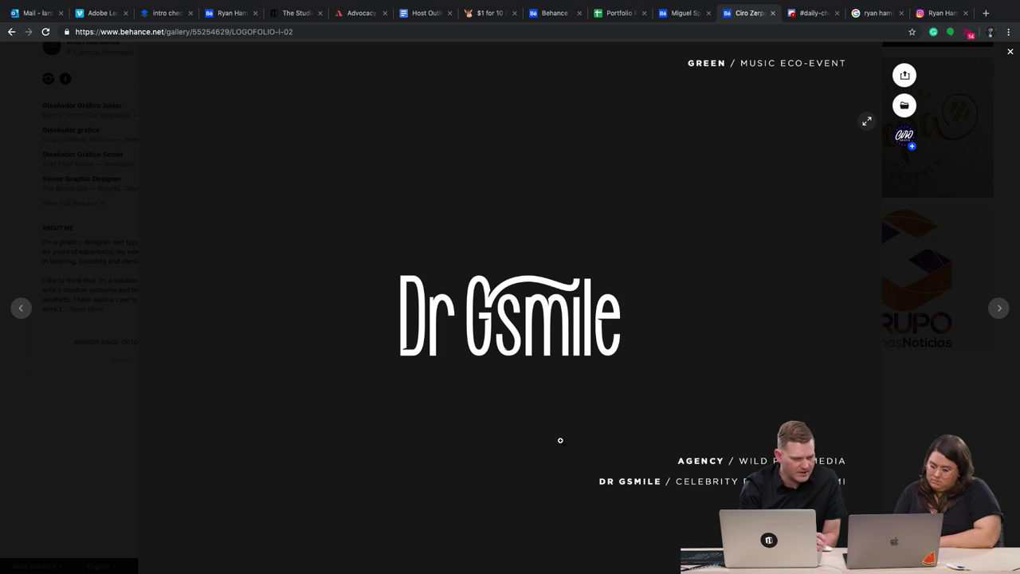
scroll(613, 388, "up", 2)
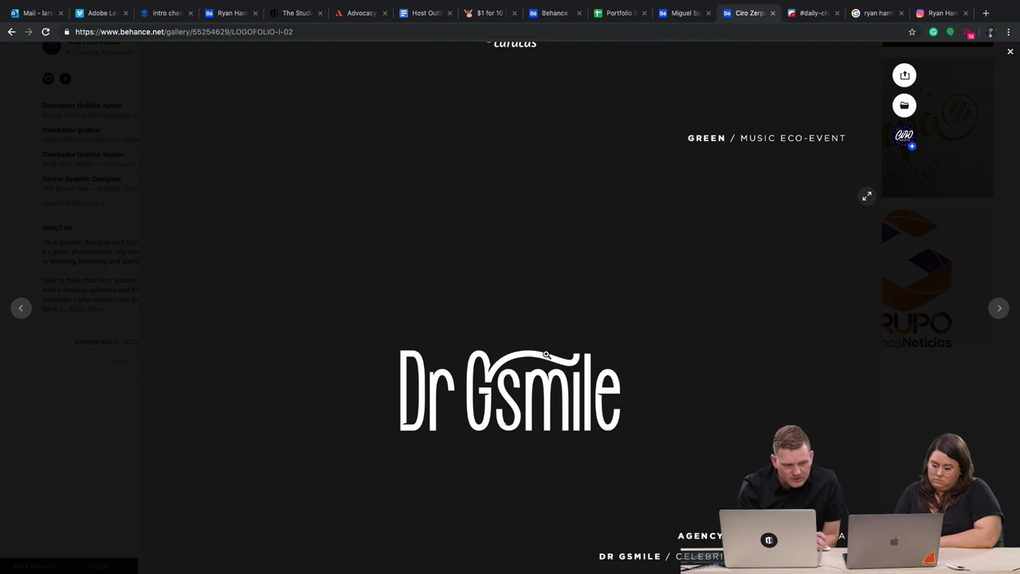
scroll(732, 440, "down", 5)
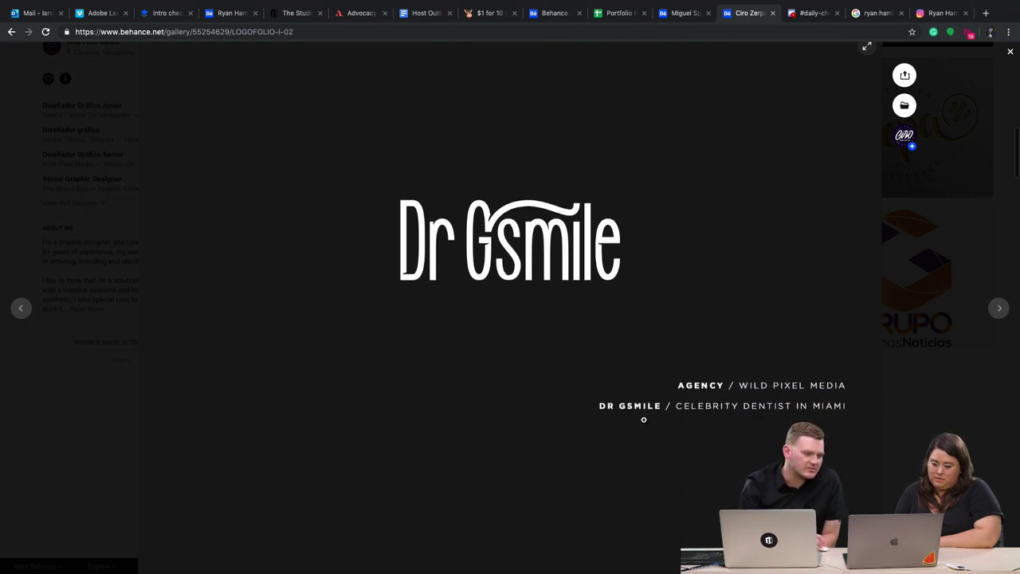
Step: Continue through Logofolio 02 to view the Aileen bakehouse and Discovery Place logos
scroll(644, 419, "down", 5)
scroll(644, 420, "up", 1)
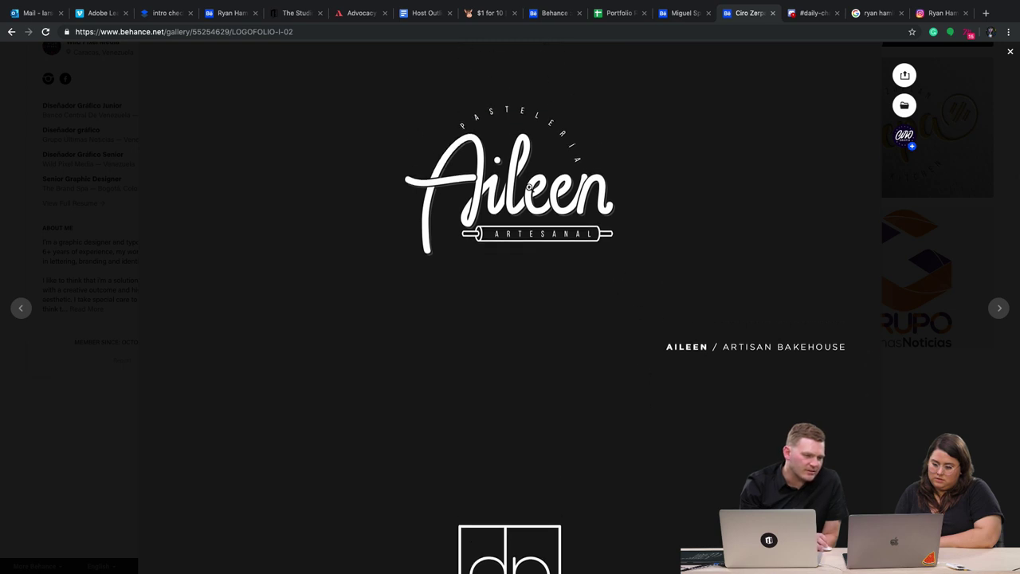
scroll(558, 242, "down", 1)
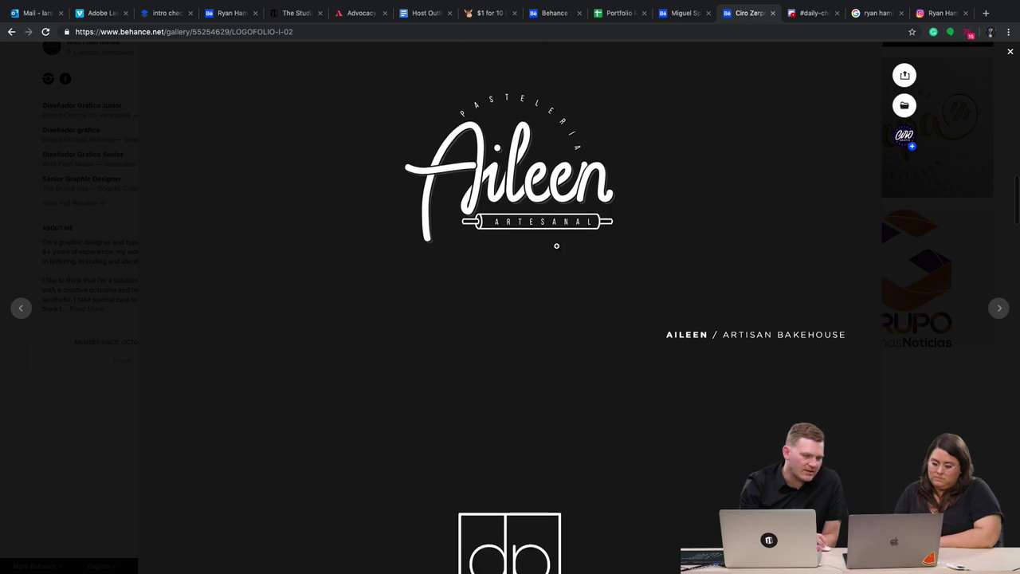
scroll(557, 247, "down", 4)
scroll(558, 249, "down", 3)
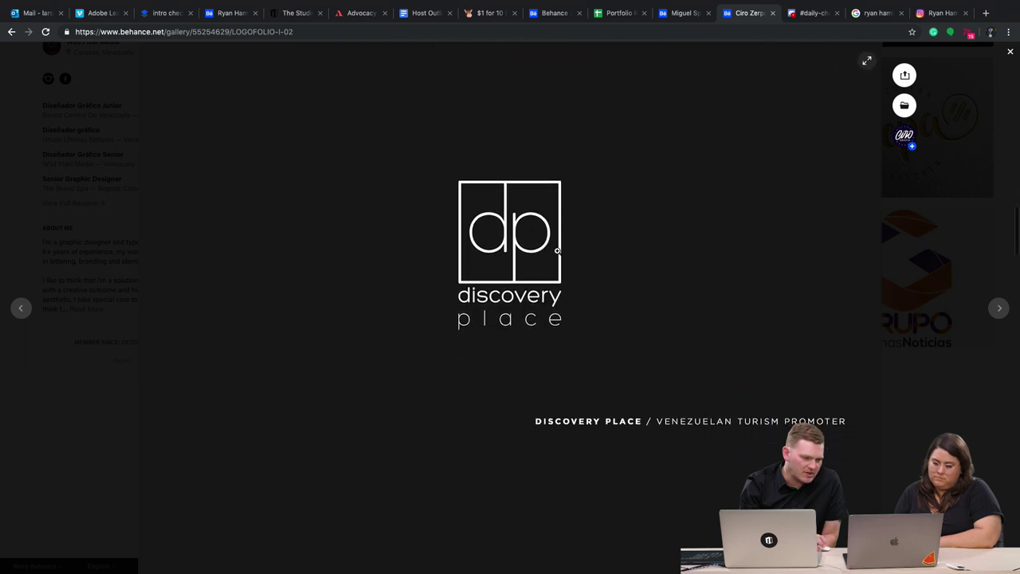
scroll(593, 278, "down", 3)
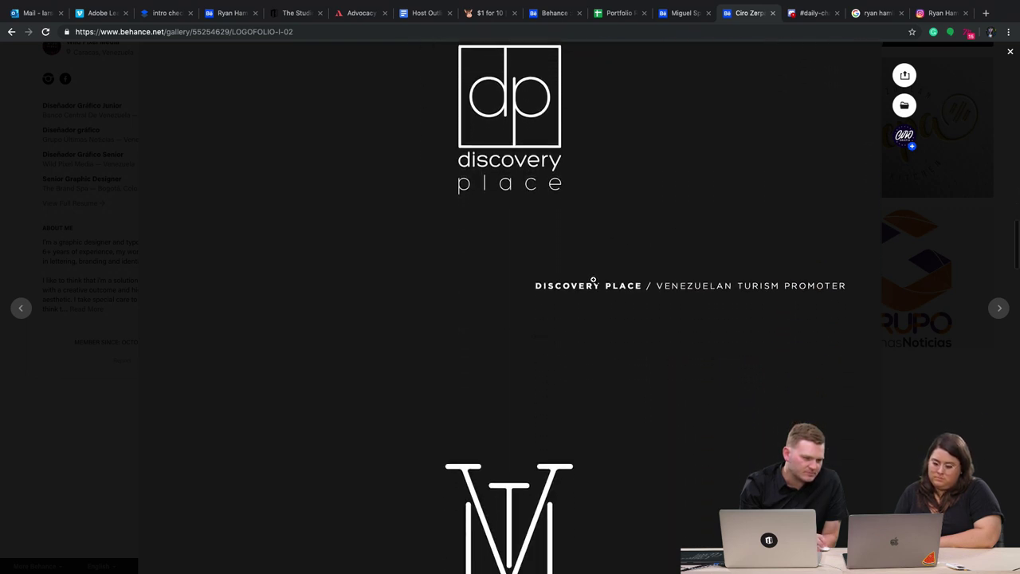
Step: Examine the VMI Designs clothing and accessories monogram and the small lettering beneath it
scroll(594, 280, "down", 5)
scroll(594, 282, "up", 2)
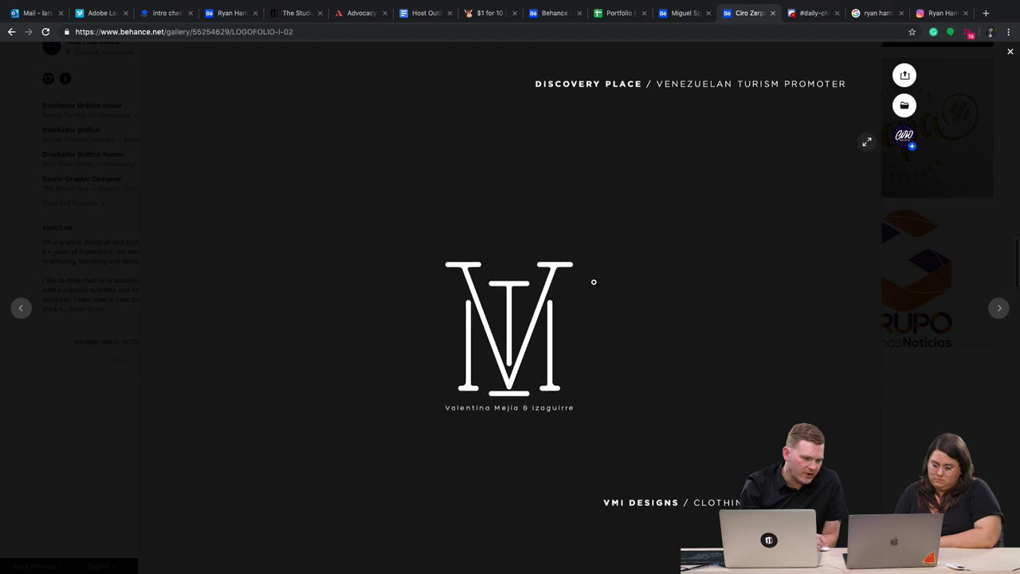
scroll(594, 283, "down", 2)
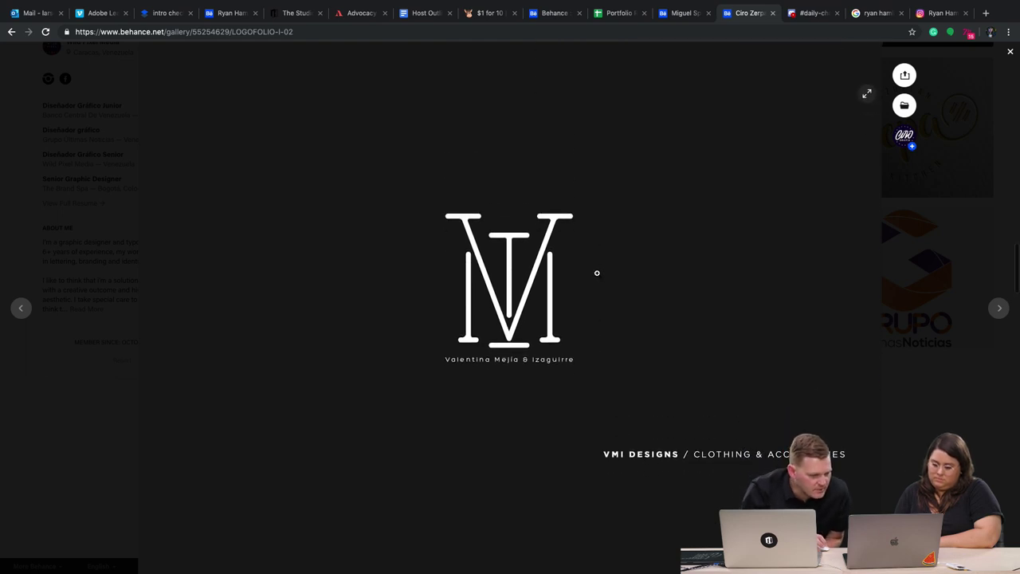
scroll(605, 290, "down", 2)
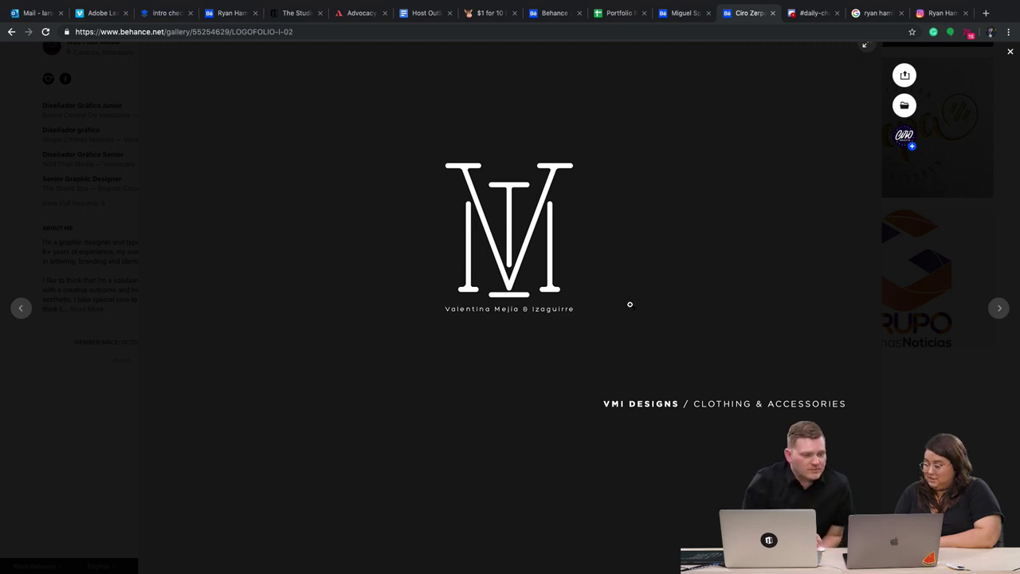
scroll(627, 247, "down", 4)
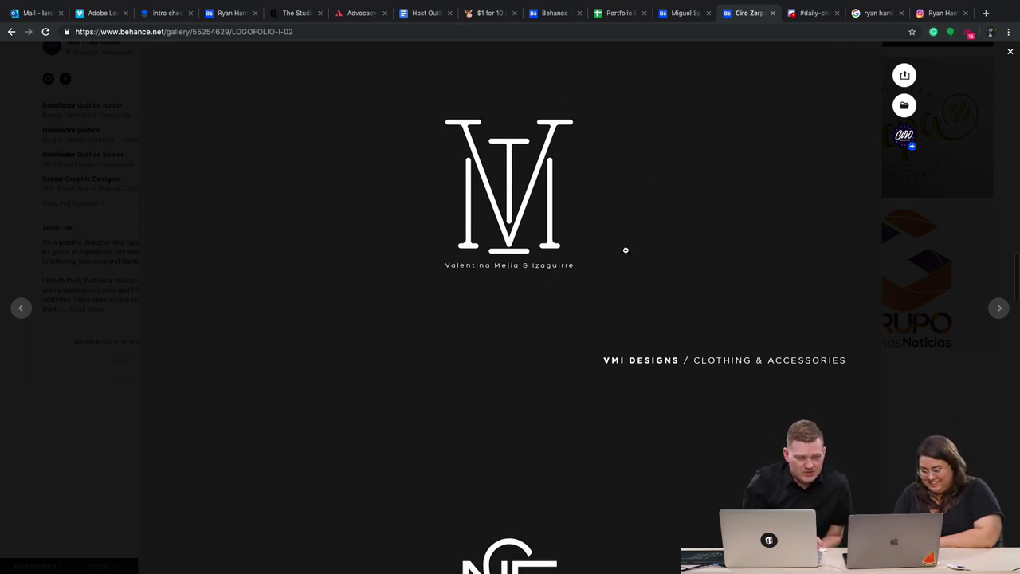
scroll(626, 249, "up", 5)
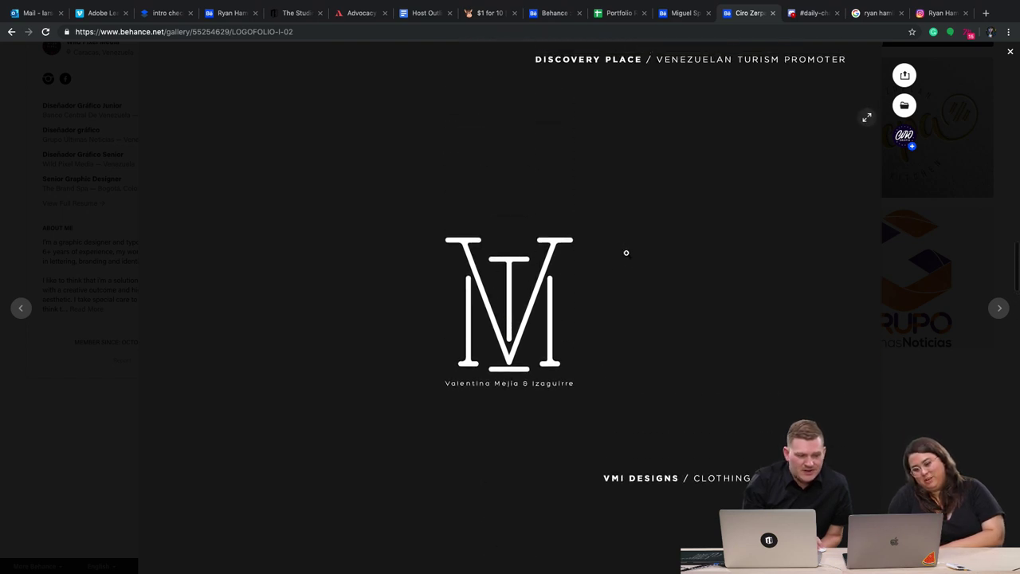
scroll(625, 255, "down", 3)
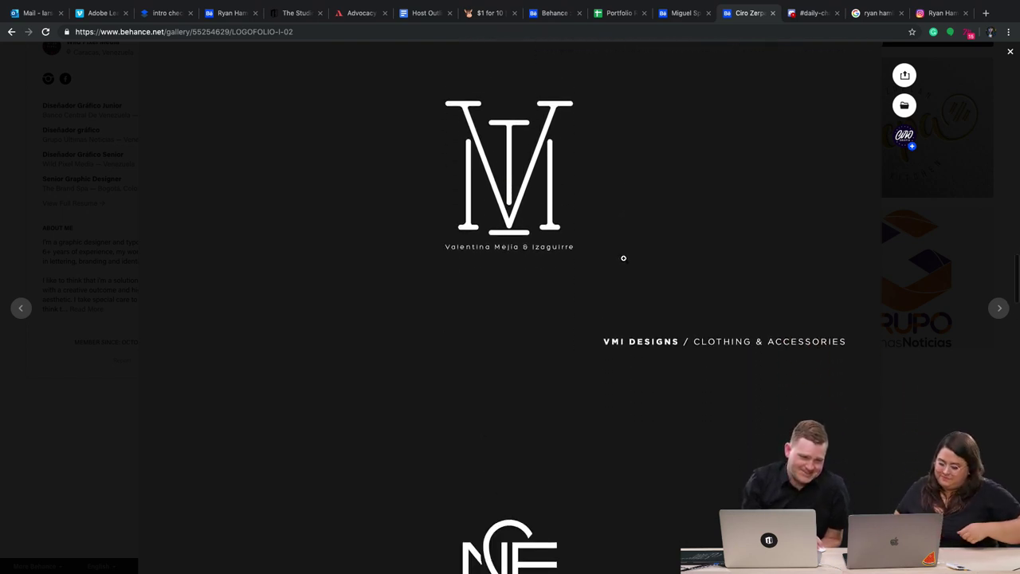
scroll(620, 260, "up", 2)
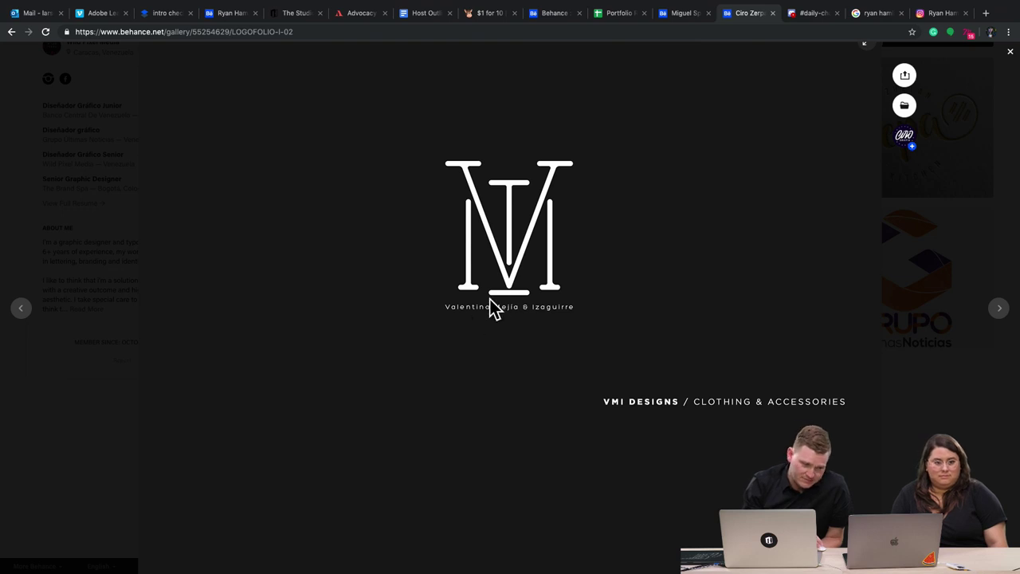
Step: Look over the Nexus event production logo and the Opus Cask rum brand emblem
scroll(546, 343, "down", 3)
scroll(546, 344, "down", 8)
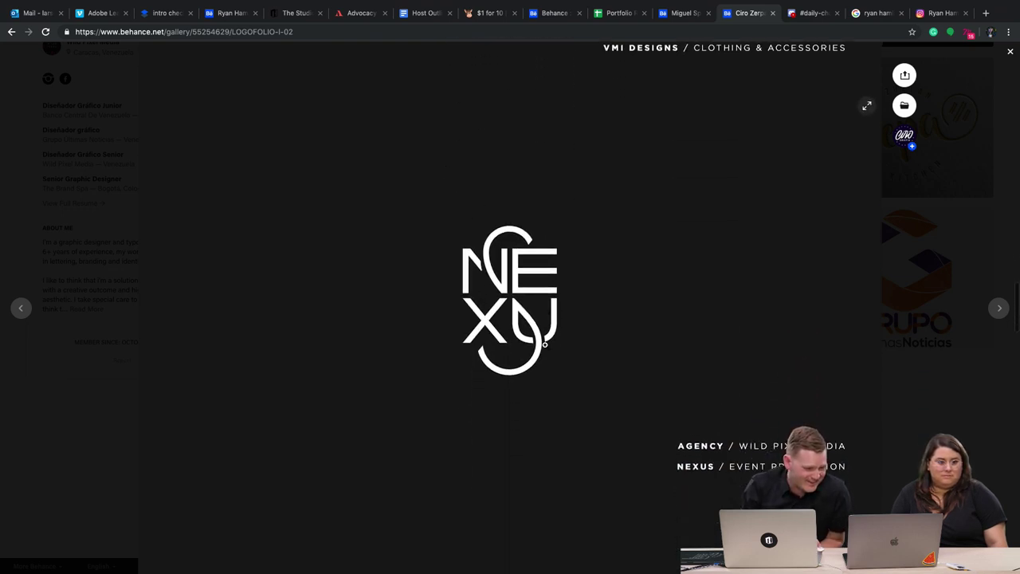
scroll(544, 349, "up", 1)
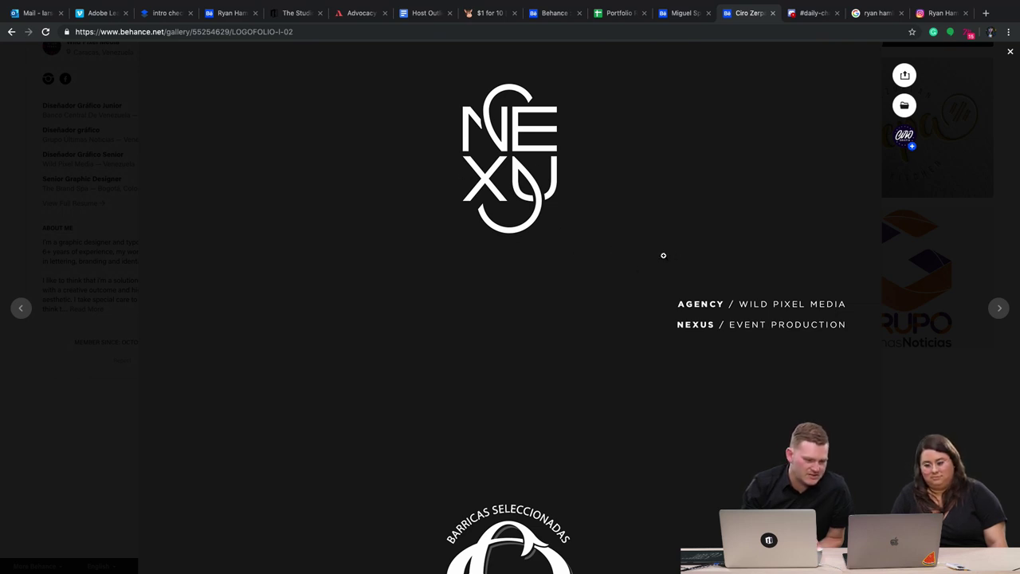
scroll(662, 256, "down", 5)
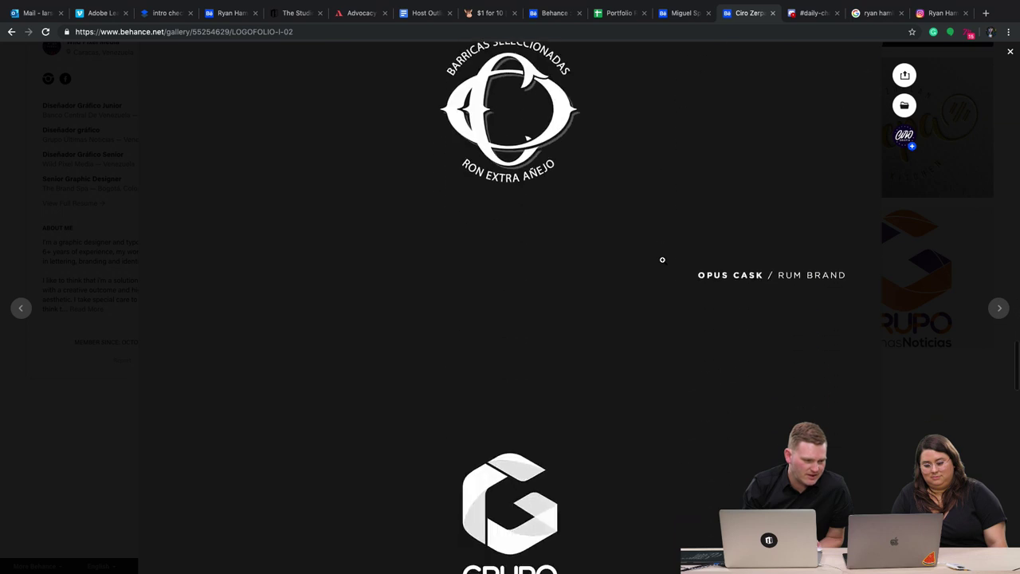
scroll(662, 260, "up", 1)
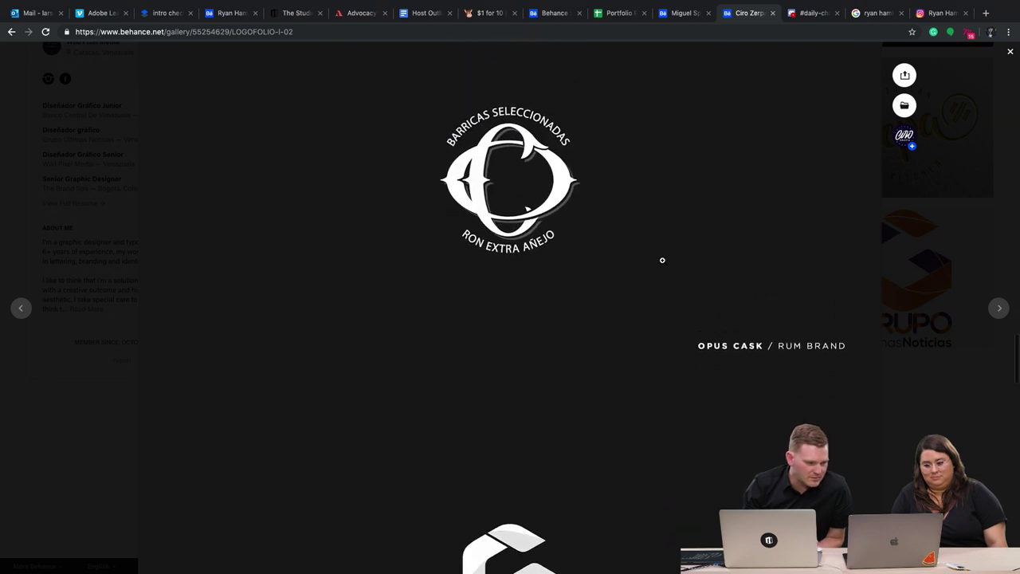
Step: Examine the interlocking monogram and curved lettering of the Opus Cask rum brand emblem
scroll(662, 260, "down", 1)
scroll(662, 260, "up", 1)
scroll(663, 260, "down", 1)
scroll(662, 260, "down", 1)
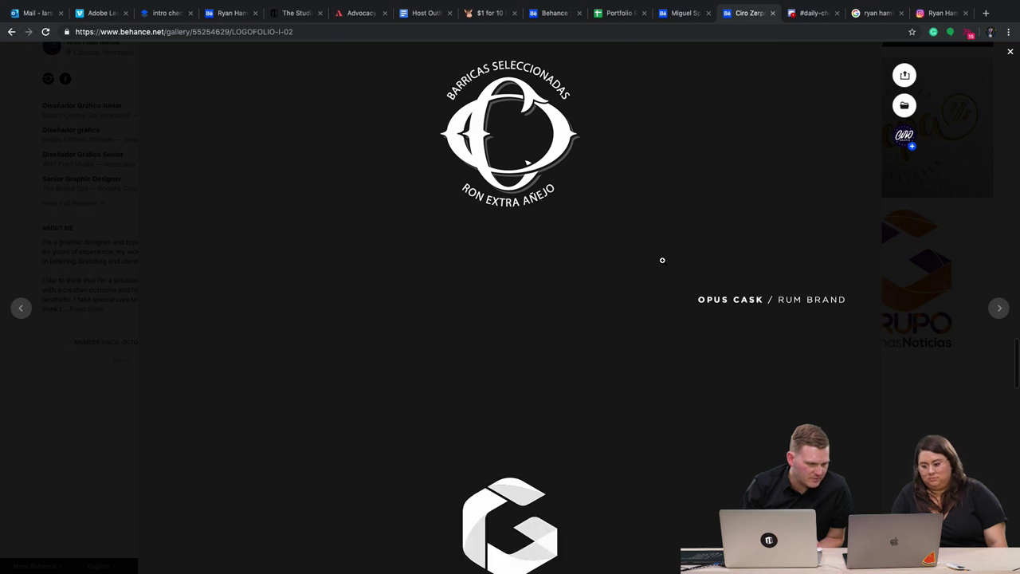
scroll(662, 259, "up", 2)
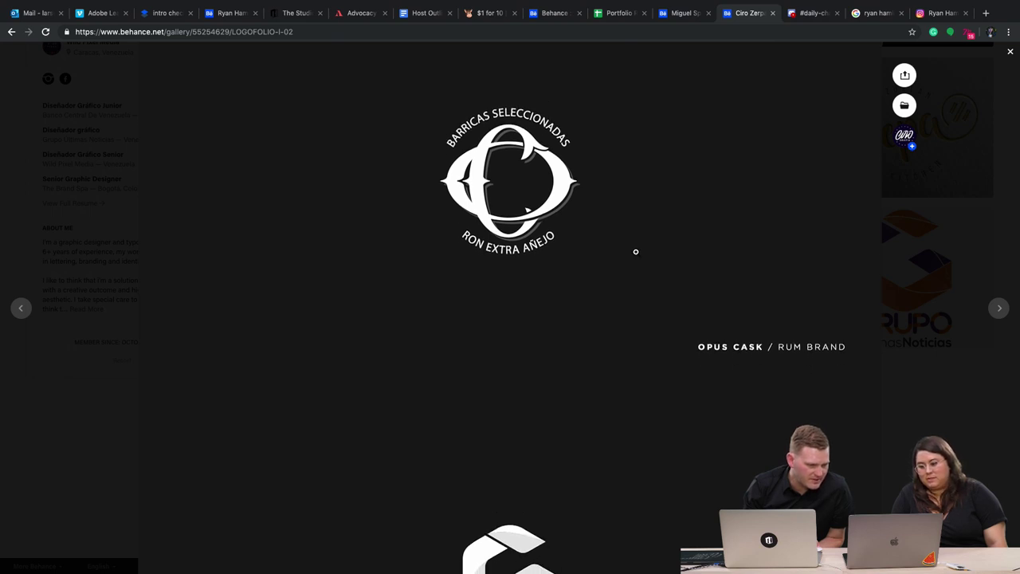
scroll(646, 378, "down", 1)
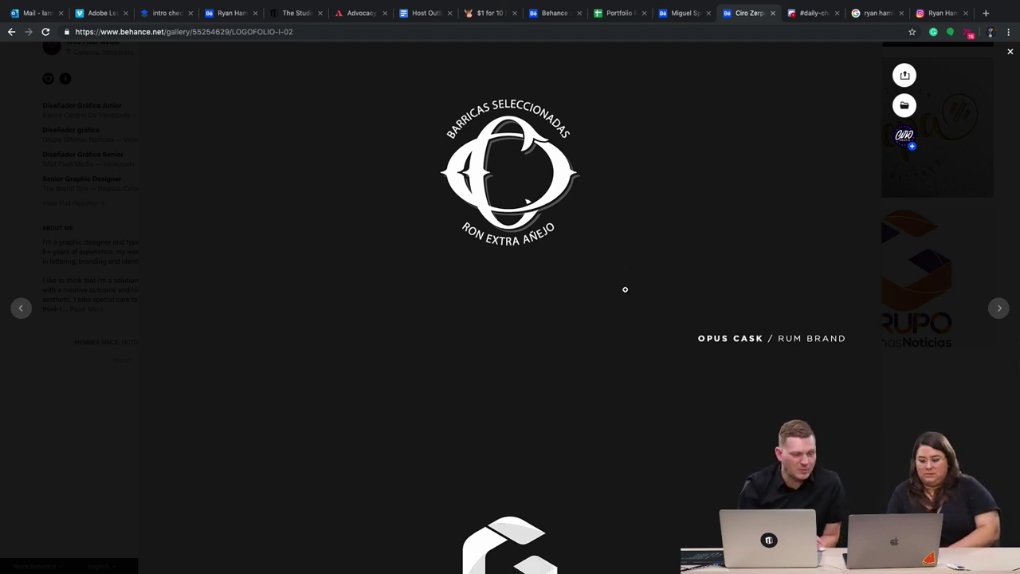
Step: Continue to the Grupo Últimas Noticias news group logo and study its folded G symbol and wordmark
scroll(625, 289, "down", 6)
scroll(626, 292, "down", 4)
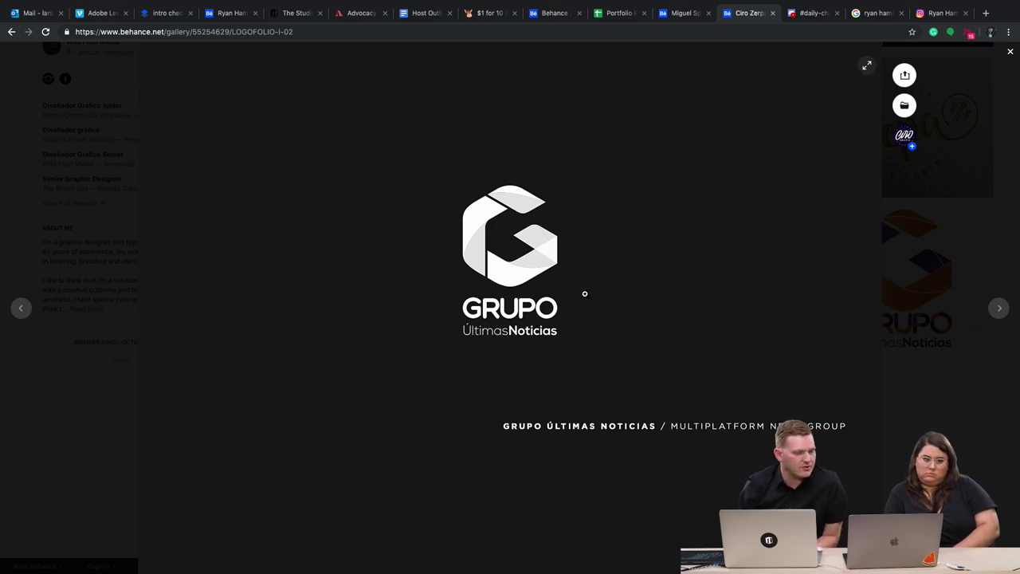
scroll(584, 295, "down", 2)
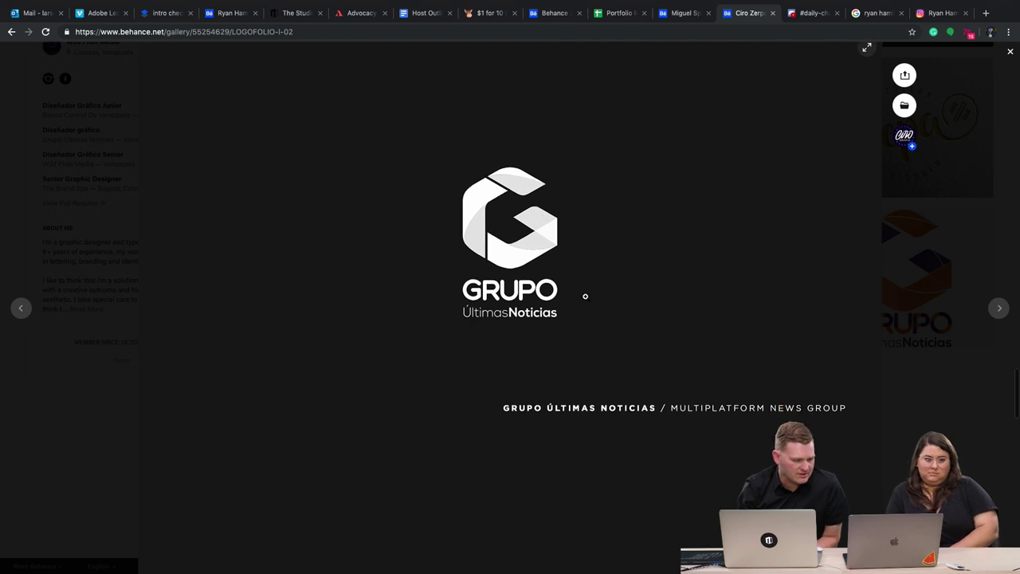
scroll(584, 297, "down", 1)
scroll(585, 297, "up", 1)
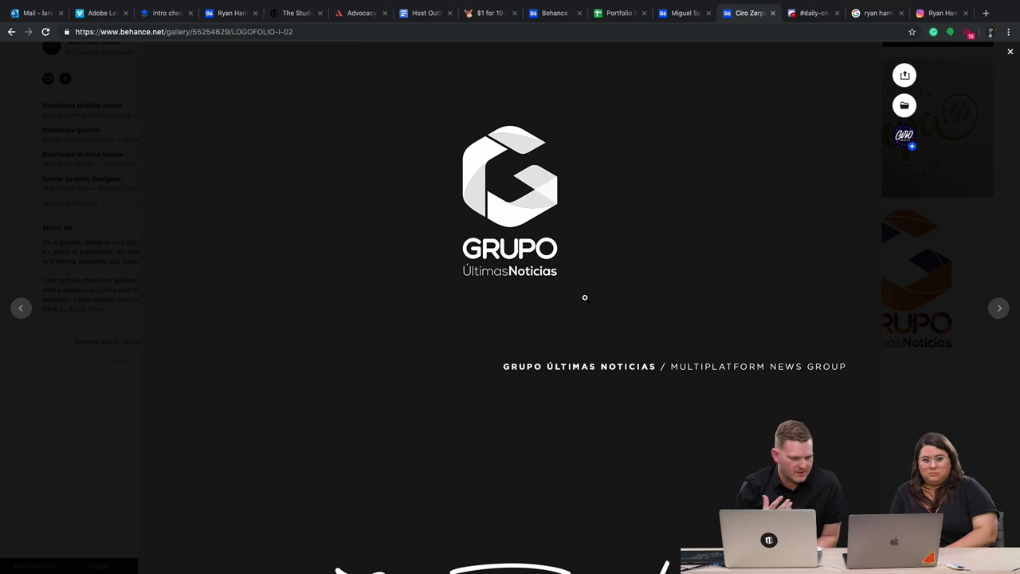
Step: Move on to the Cocina Fácil recipe book logo and examine its script lettering
scroll(573, 176, "down", 5)
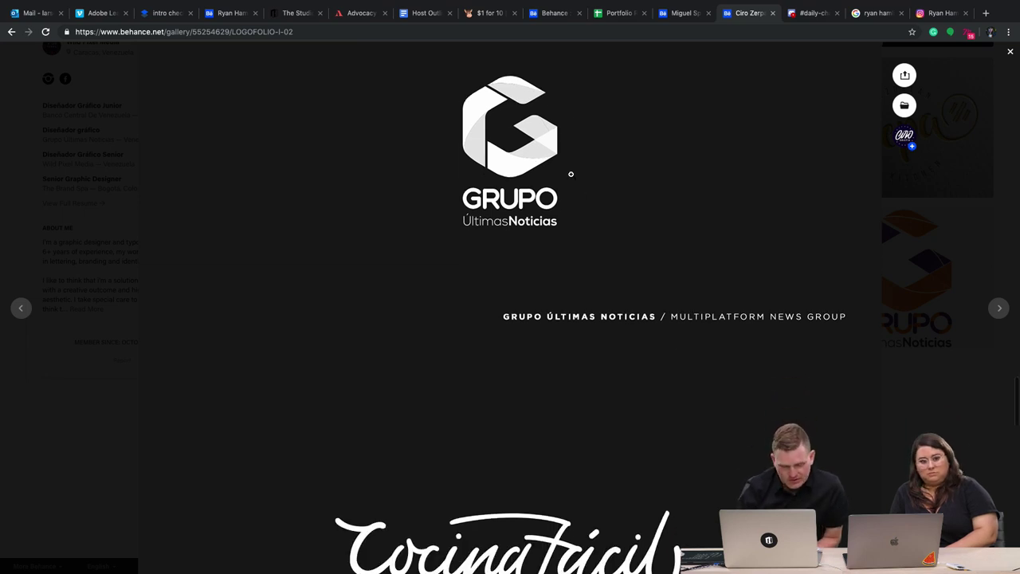
scroll(570, 176, "down", 4)
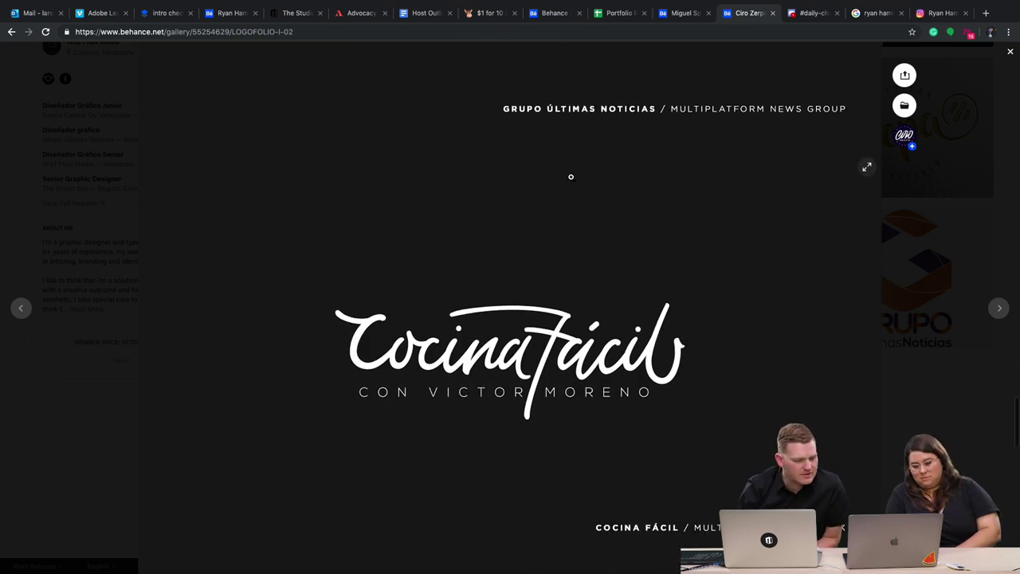
scroll(570, 177, "down", 1)
scroll(570, 177, "down", 1)
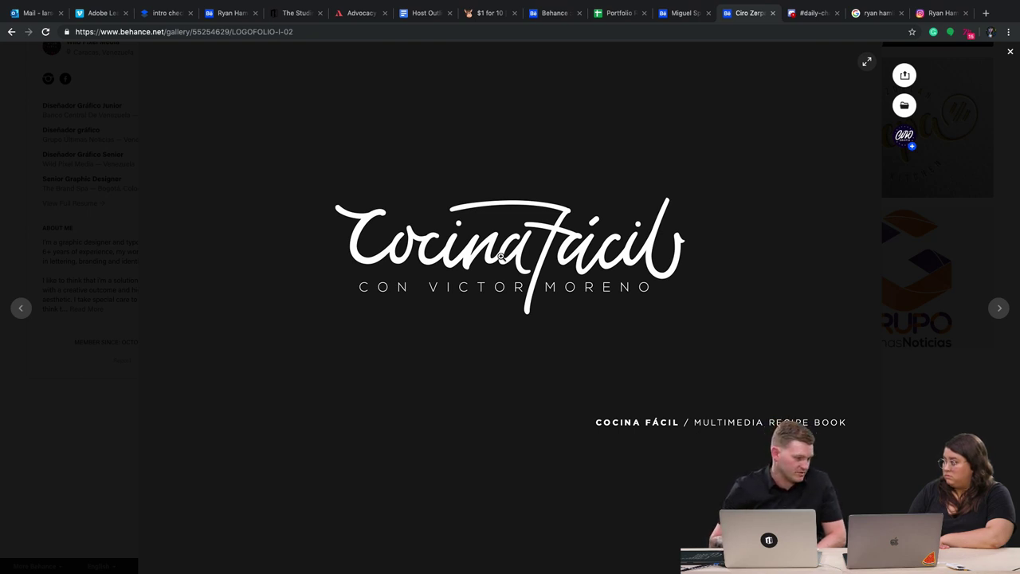
Step: Examine the Predespachill nightclub event lettering at the end of Logofolio 02, and close the project
scroll(494, 265, "down", 7)
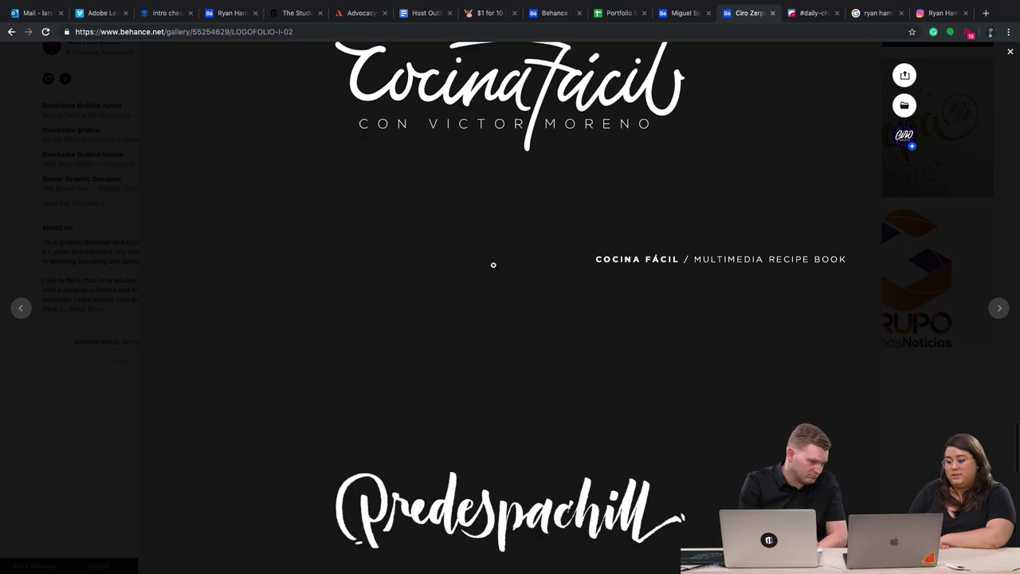
scroll(494, 265, "down", 1)
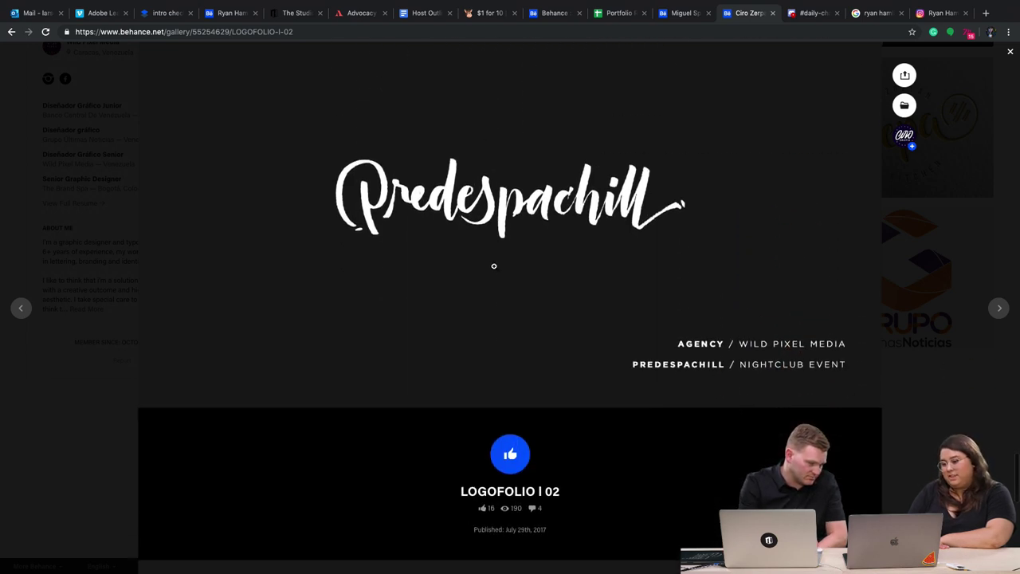
scroll(494, 267, "up", 1)
scroll(494, 267, "down", 1)
scroll(495, 268, "up", 1)
scroll(494, 268, "down", 5)
scroll(711, 296, "up", 7)
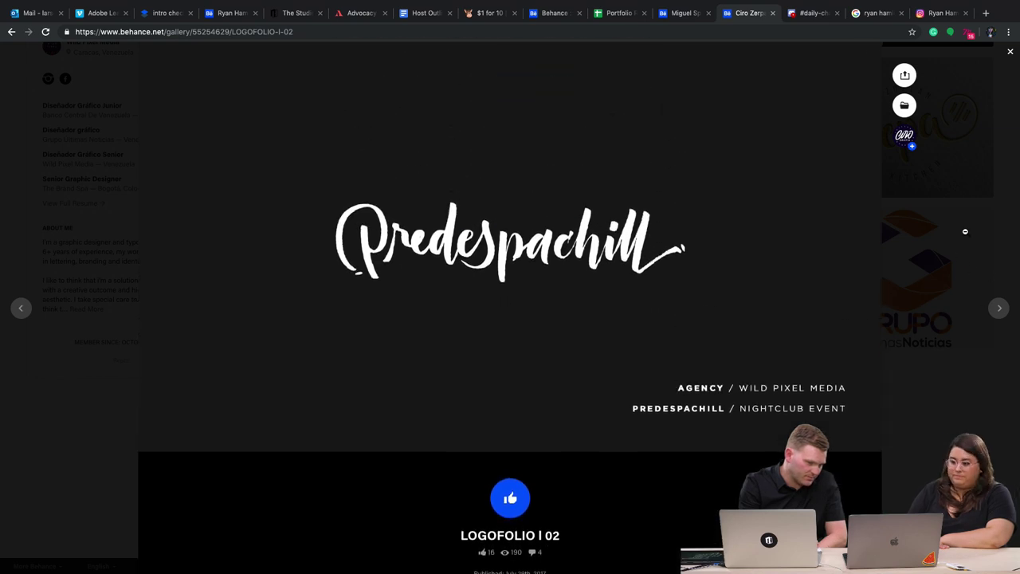
left_click(965, 236)
scroll(865, 240, "up", 4)
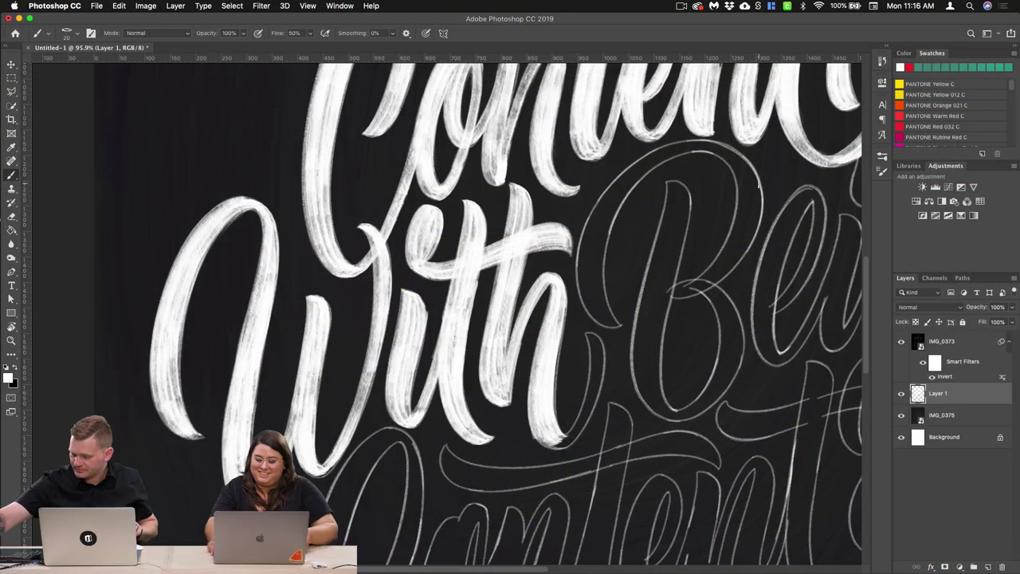
Step: In Photoshop, paint the outer edge of the h's last stem in "With" white, undoing the first attempt, and switch to the Eraser
scroll(632, 335, "right", 5)
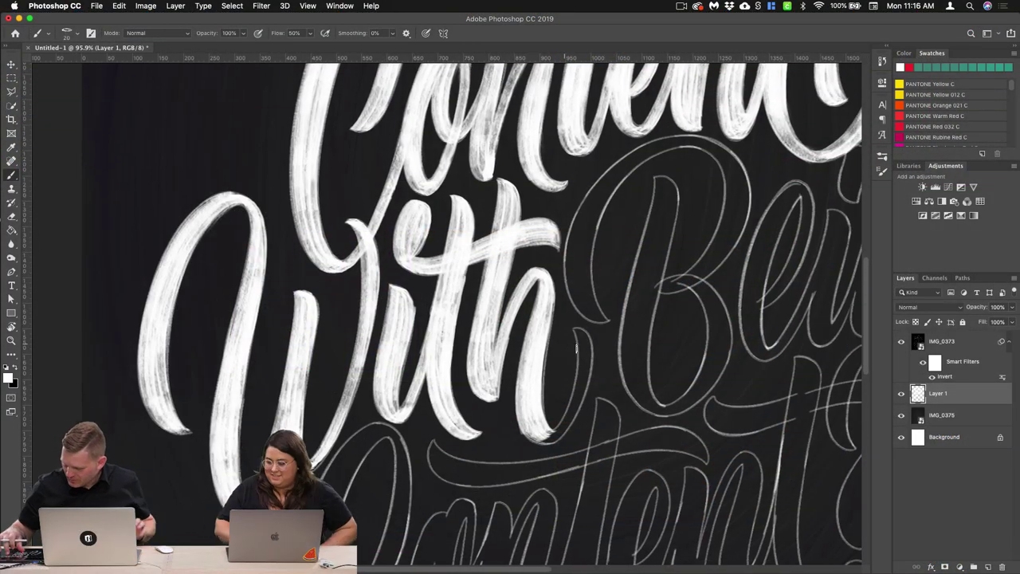
scroll(632, 335, "right", 6)
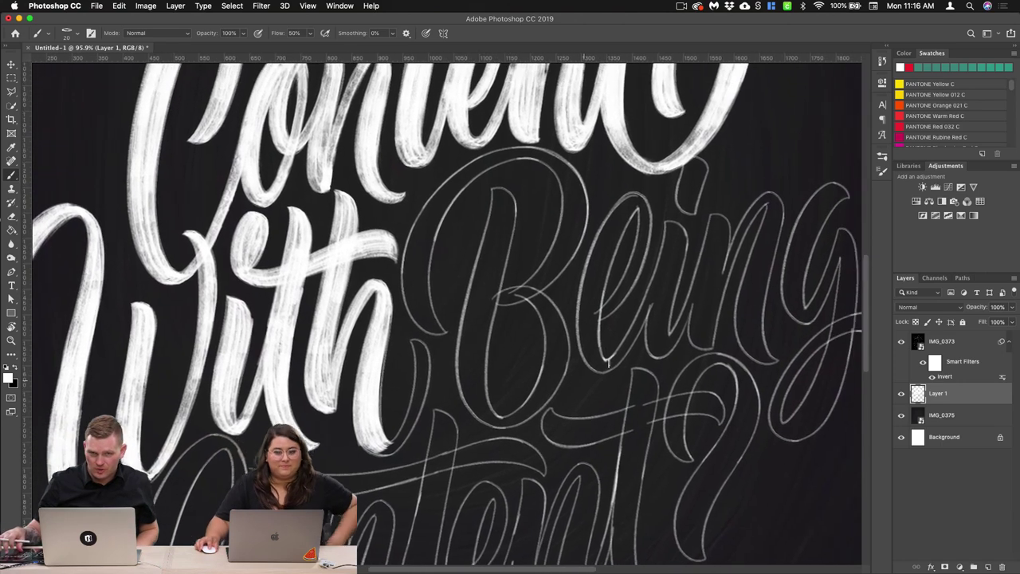
scroll(534, 311, "up", 5)
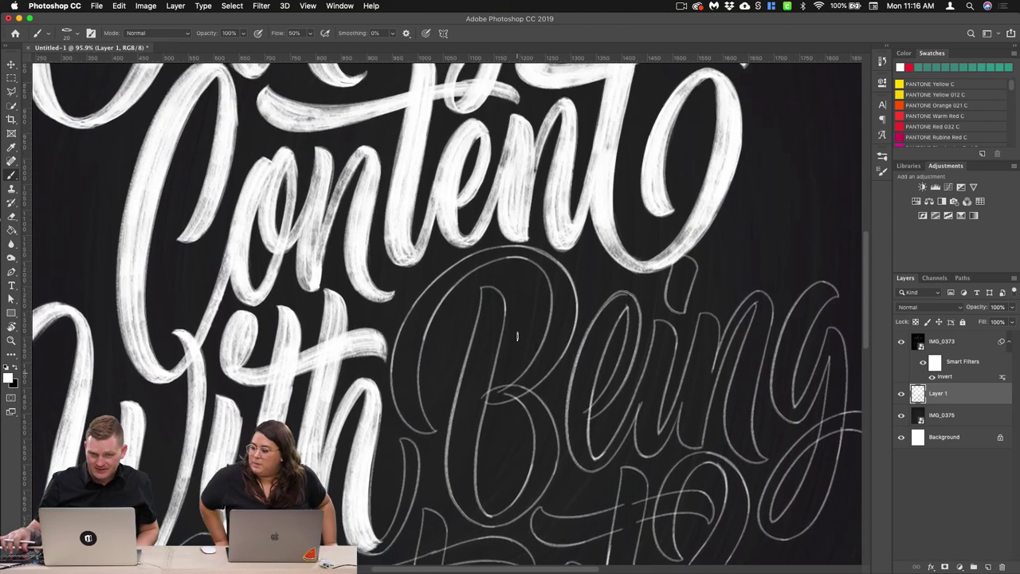
scroll(518, 336, "up", 5)
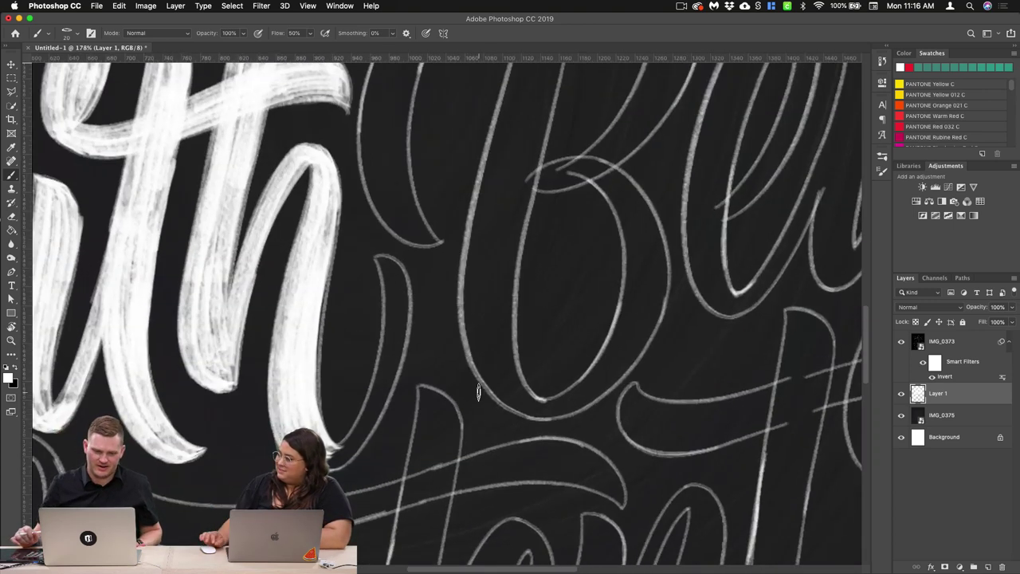
scroll(479, 390, "up", 3)
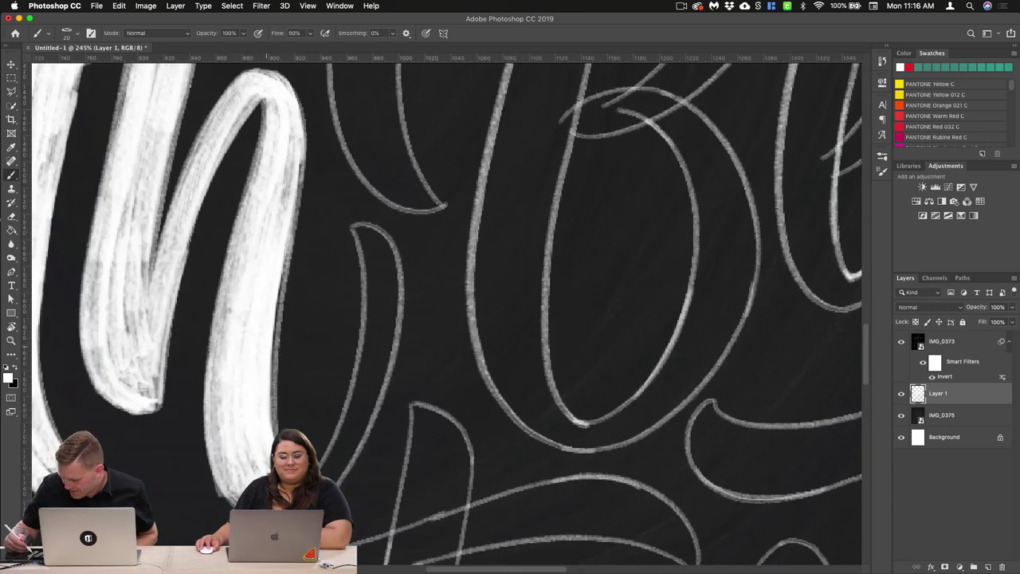
left_click_drag(290, 257, 268, 397)
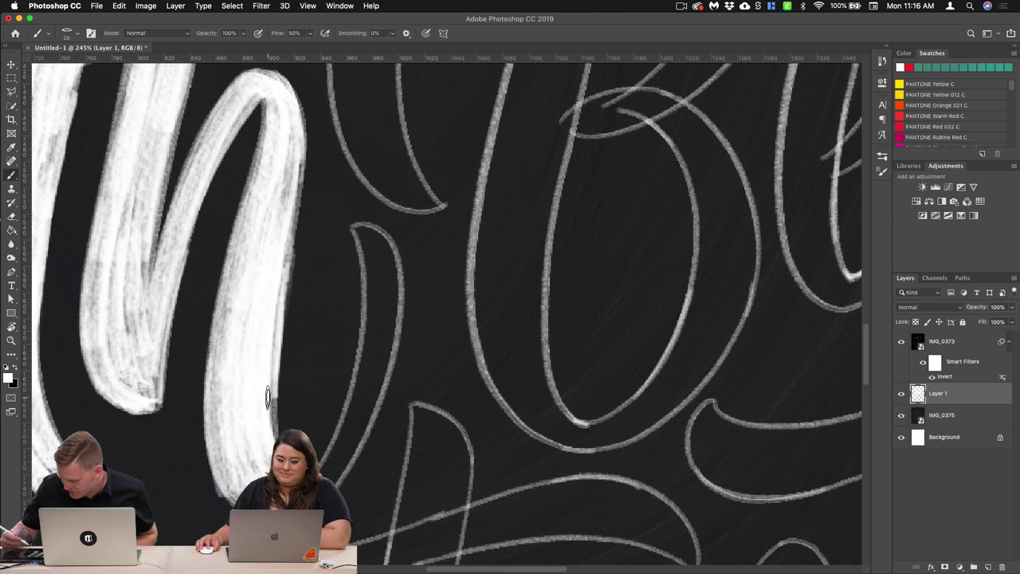
key("super+z")
key("super+z")
mouse_move(291, 249)
left_mouse_down()
mouse_move(271, 381)
mouse_move(274, 477)
left_mouse_up()
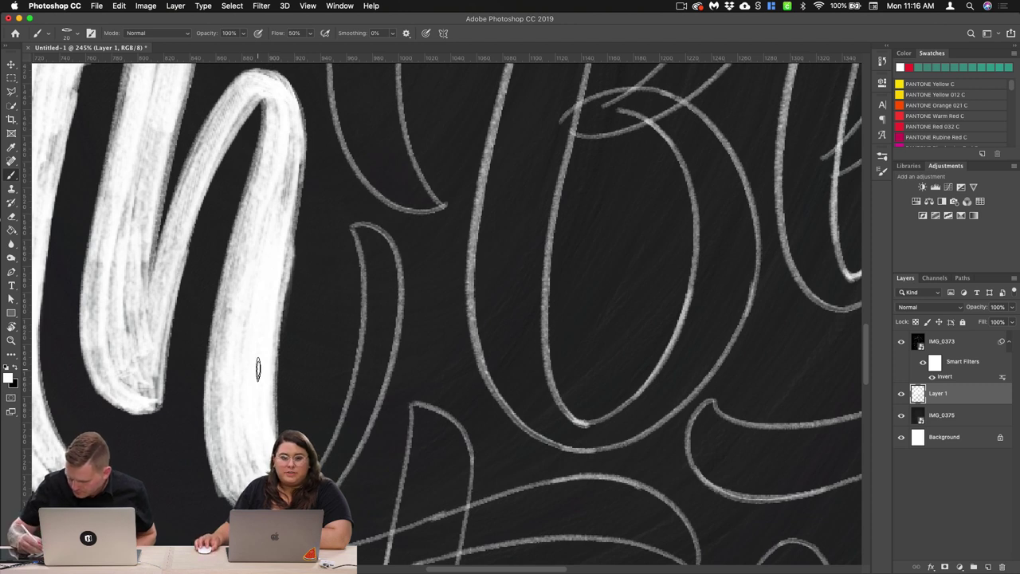
left_click(12, 217)
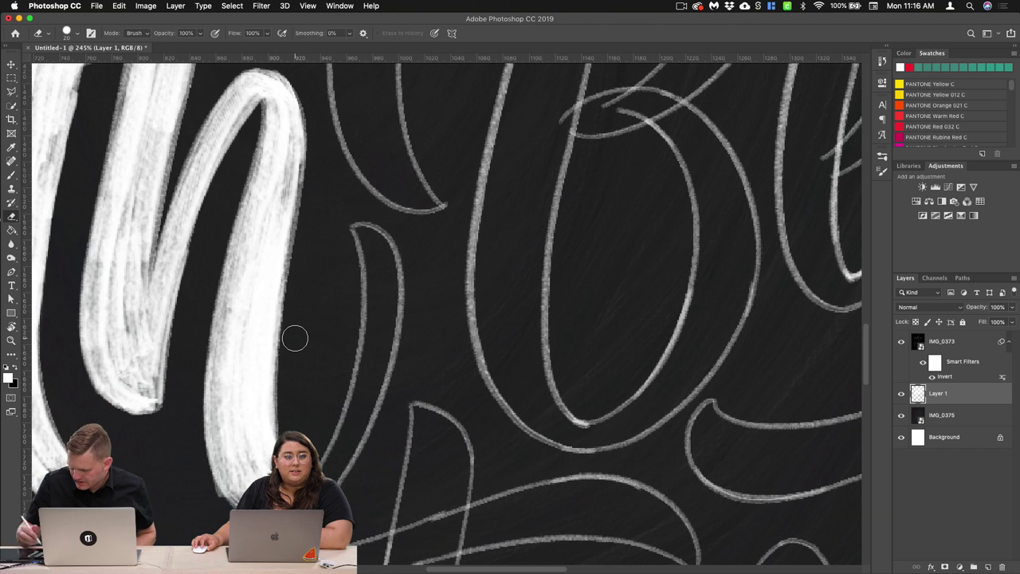
Step: Fill the curved exit stroke of the h in "With" with layered white chalk-style Brush strokes
key("b")
scroll(512, 312, "down", 2)
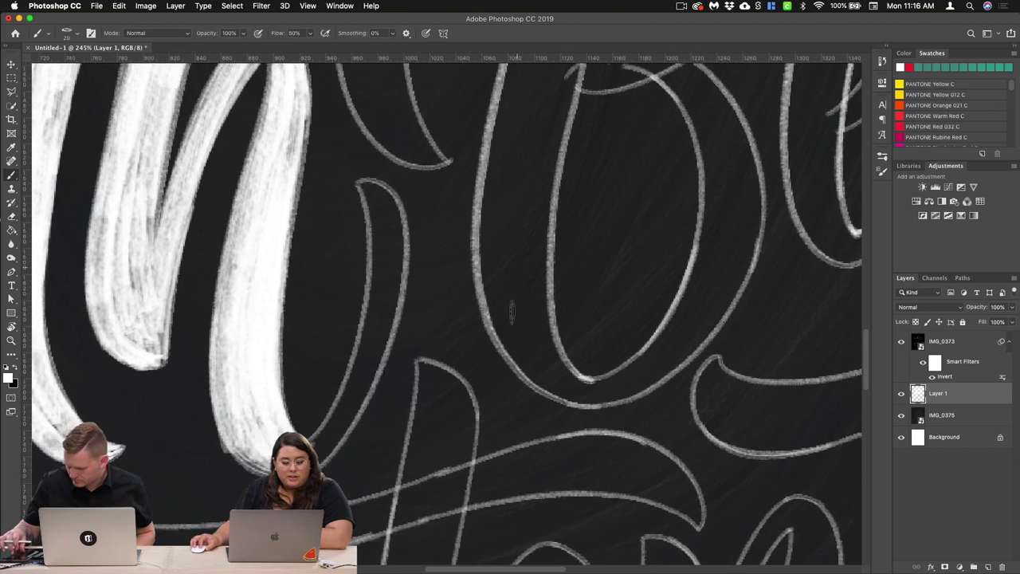
mouse_move(356, 180)
left_mouse_down()
mouse_move(383, 236)
mouse_move(376, 303)
mouse_move(333, 411)
left_mouse_up()
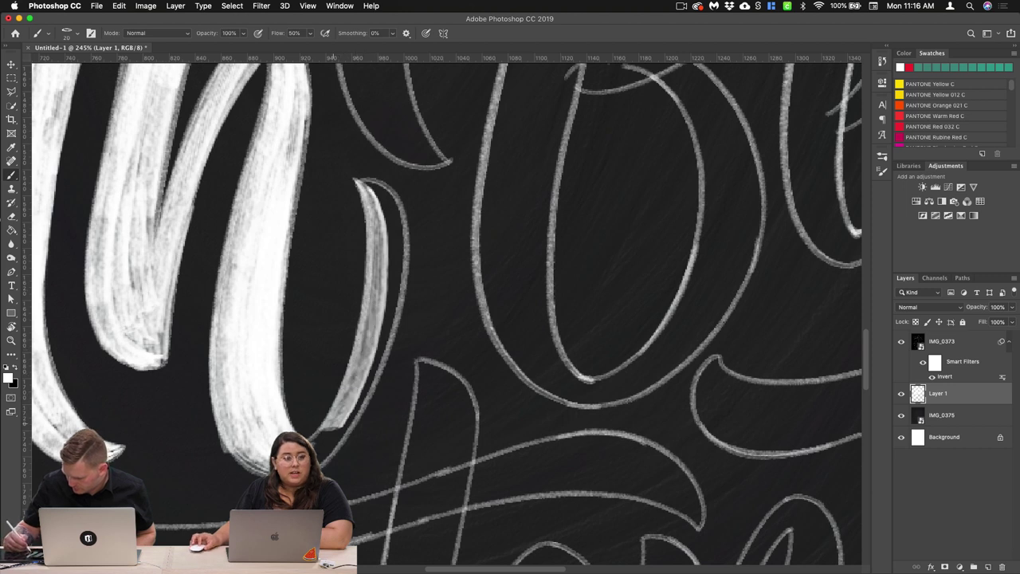
mouse_move(356, 181)
left_mouse_down()
mouse_move(403, 223)
mouse_move(403, 275)
mouse_move(332, 429)
left_mouse_up()
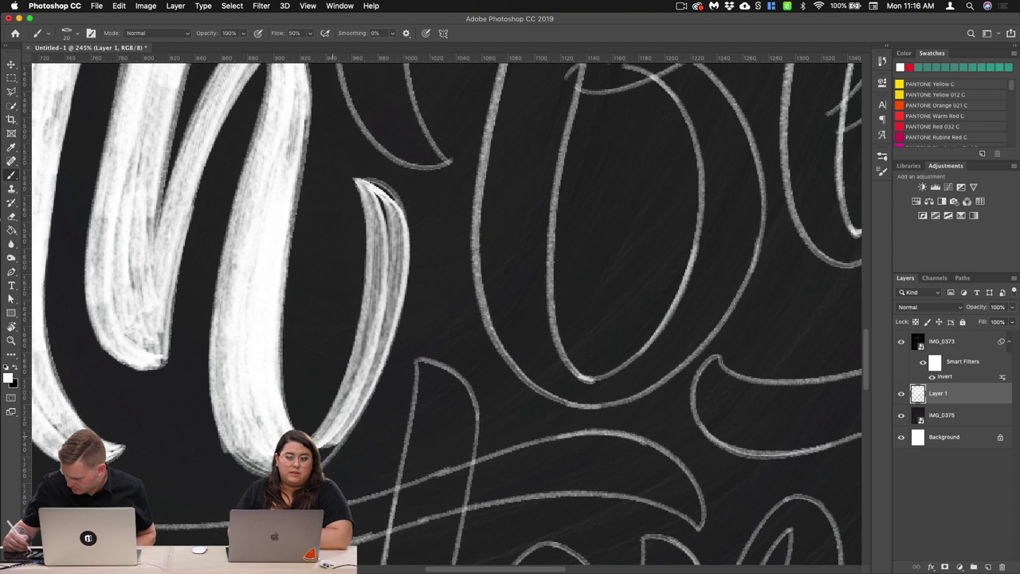
mouse_move(361, 182)
left_mouse_down()
mouse_move(387, 194)
mouse_move(394, 216)
mouse_move(383, 188)
mouse_move(380, 300)
left_mouse_up()
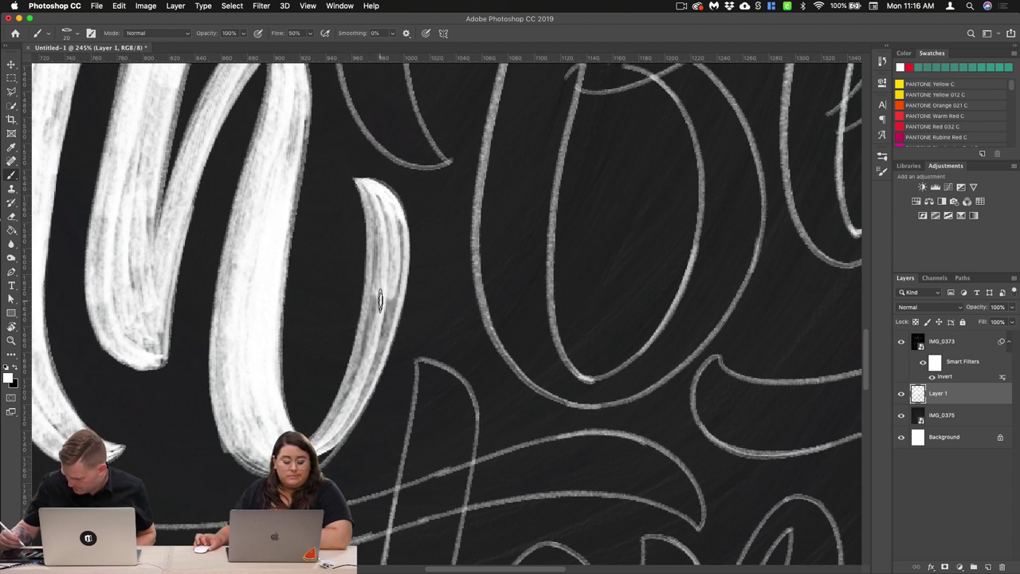
left_click_drag(391, 252, 359, 382)
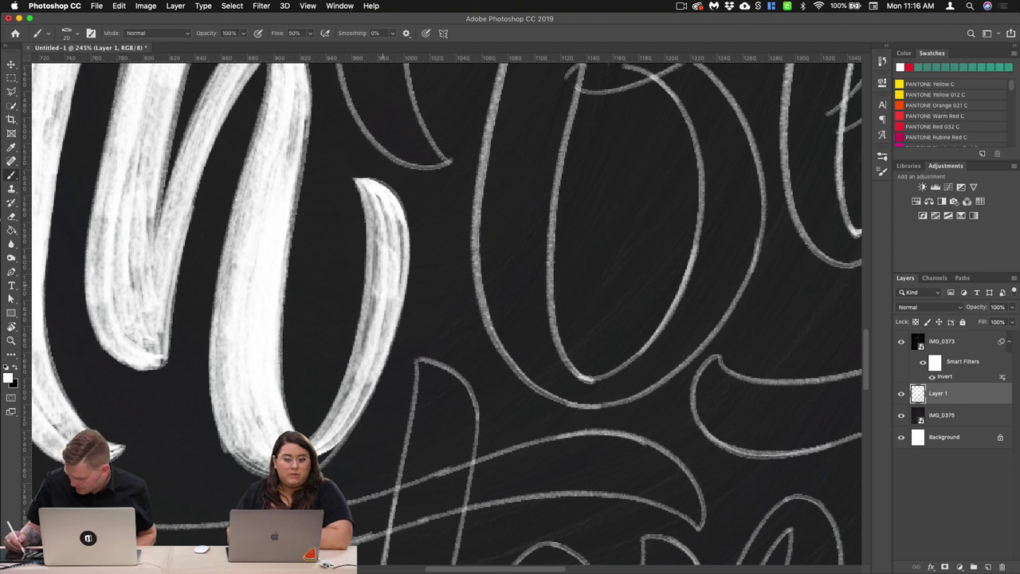
left_click_drag(387, 251, 354, 394)
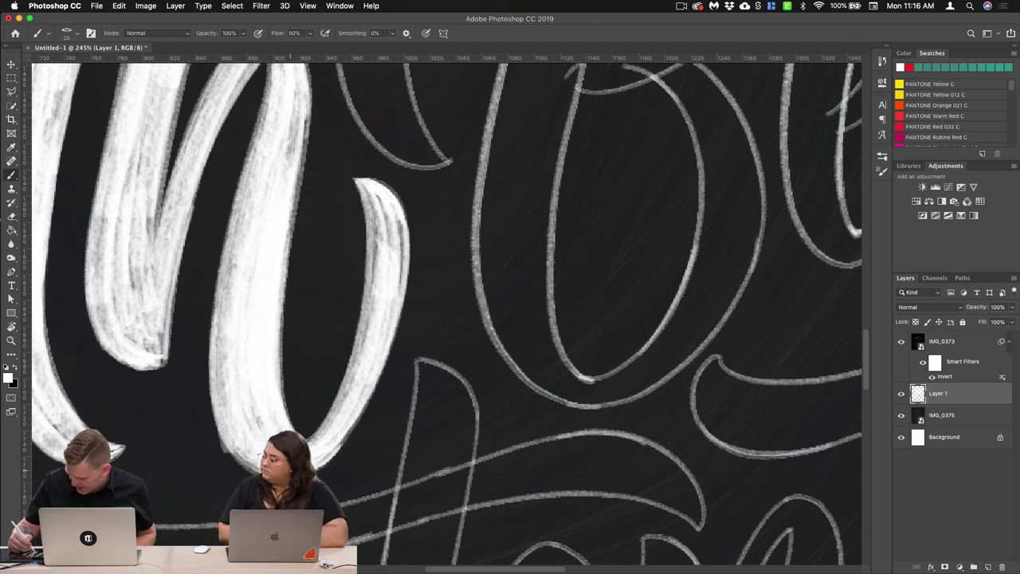
Step: Paint the outer side of the B's sweeping entry curve in "Being" with layered white chalk-style Brush strokes, from the arch's top down to mid-height
scroll(487, 413, "down", 5)
scroll(487, 413, "up", 5)
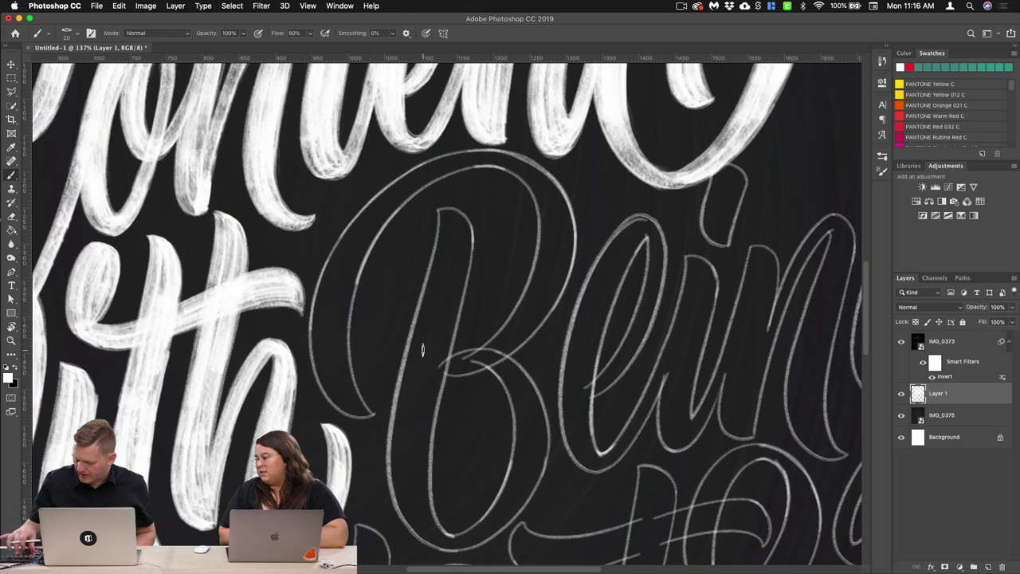
scroll(485, 331, "up", 1)
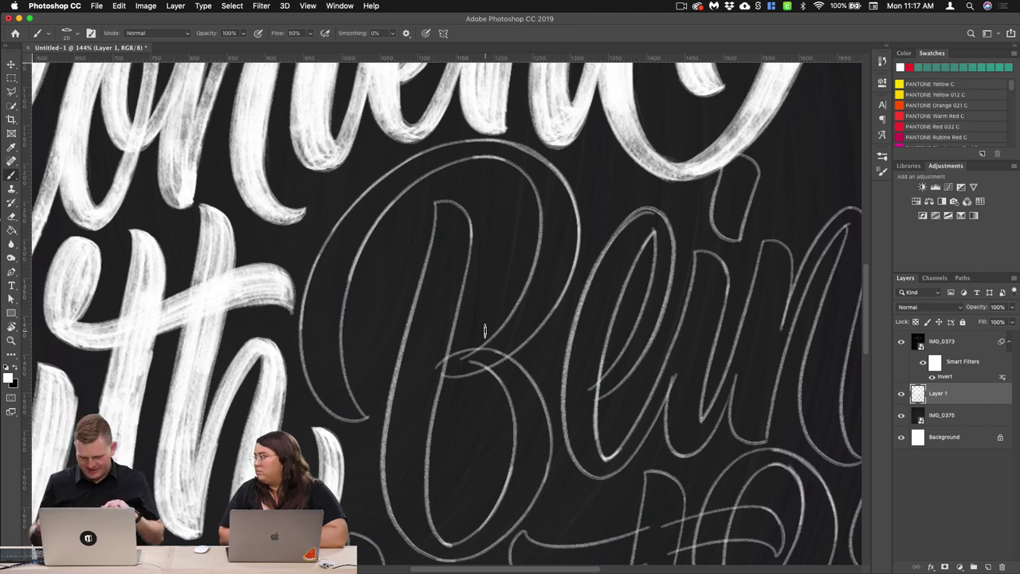
scroll(484, 331, "up", 2)
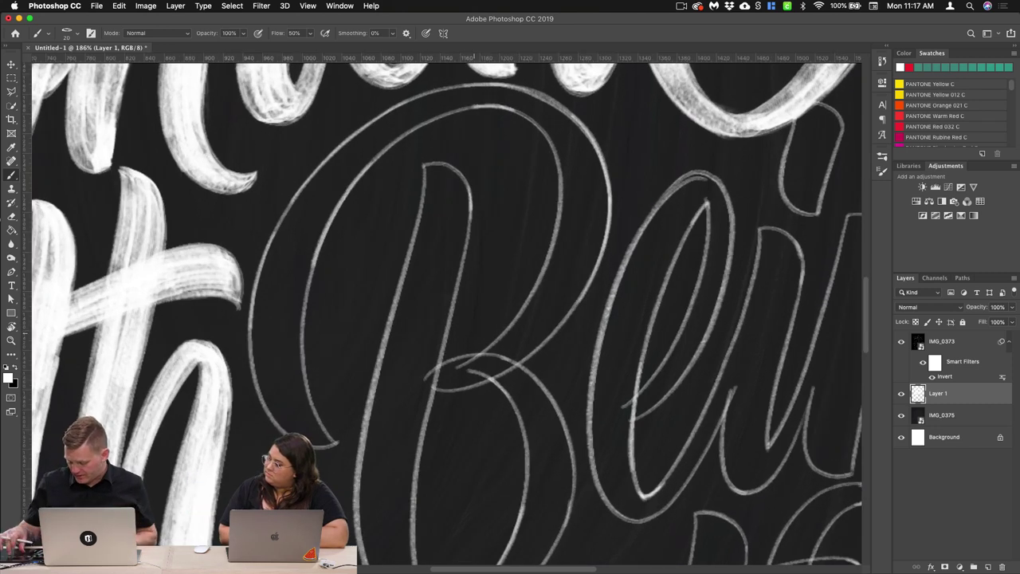
scroll(474, 333, "up", 1)
left_click_drag(444, 84, 361, 140)
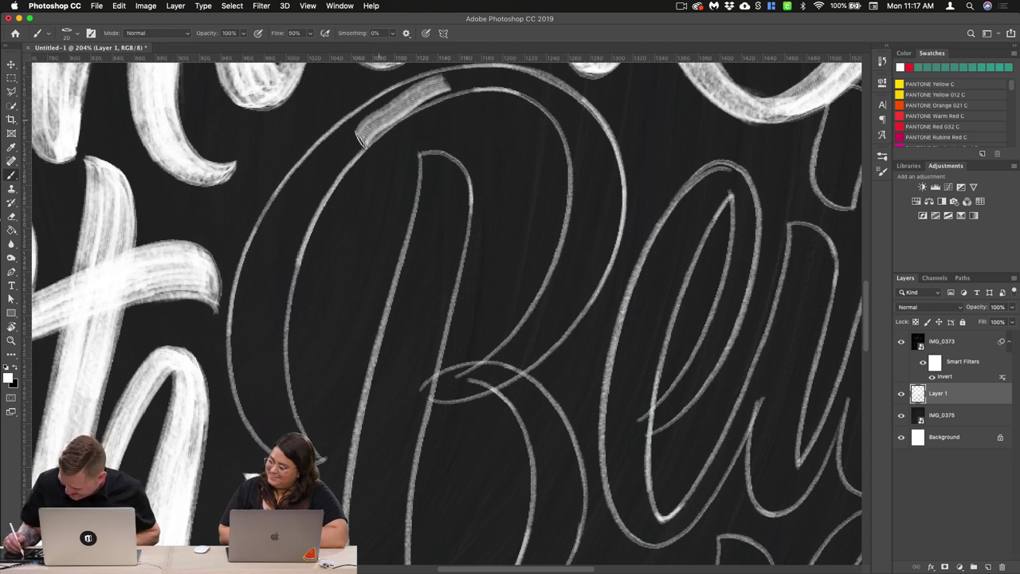
mouse_move(442, 84)
left_mouse_down()
mouse_move(329, 162)
mouse_move(353, 128)
mouse_move(291, 209)
left_mouse_up()
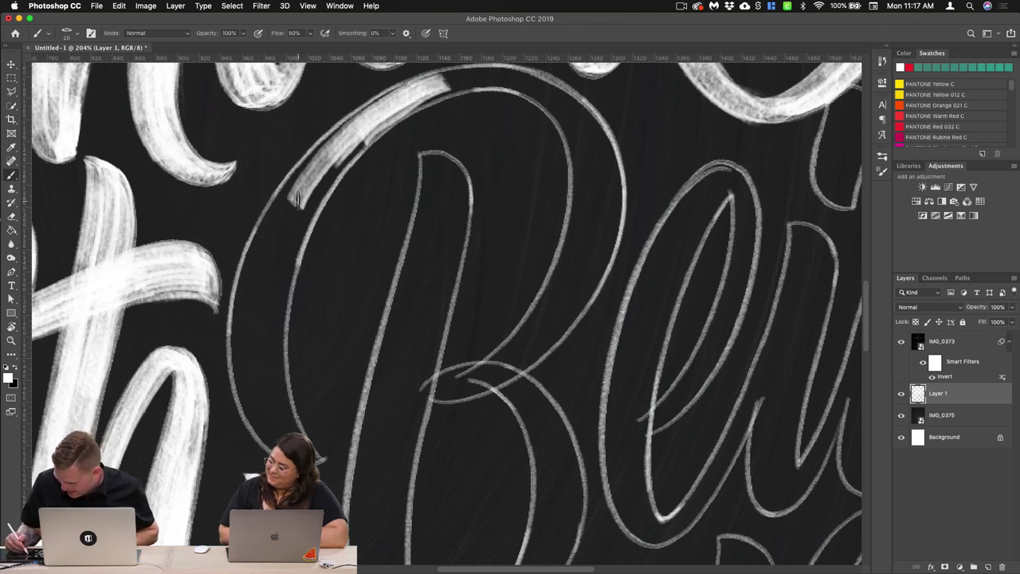
left_click_drag(415, 82, 262, 256)
left_click_drag(389, 91, 239, 329)
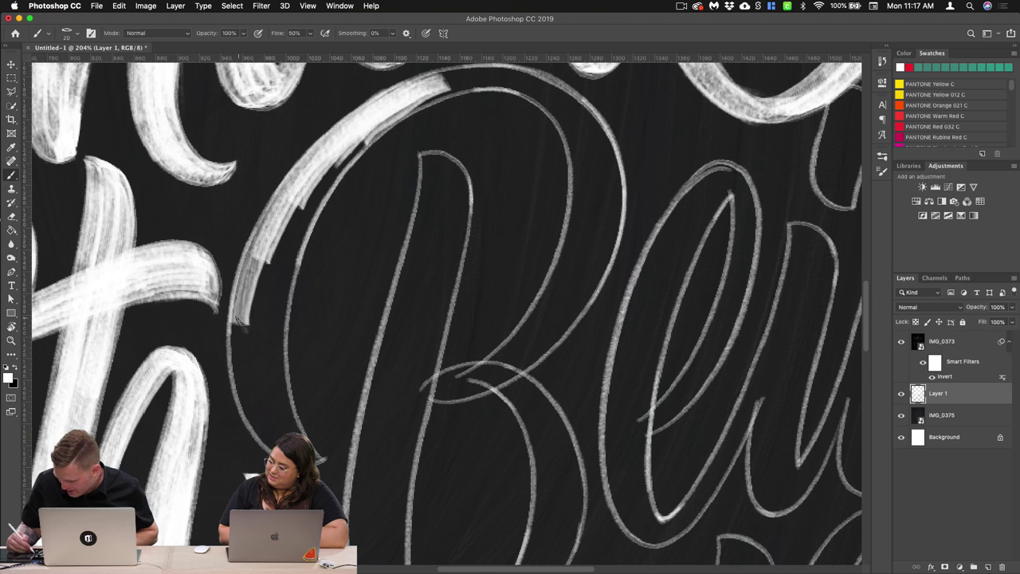
left_click_drag(373, 99, 242, 333)
Step: Fill the inner edge of the B's left sweeping curve with white Brush strokes, down to its pointed lower tip
mouse_move(398, 113)
left_mouse_down()
mouse_move(284, 244)
mouse_move(273, 289)
left_mouse_up()
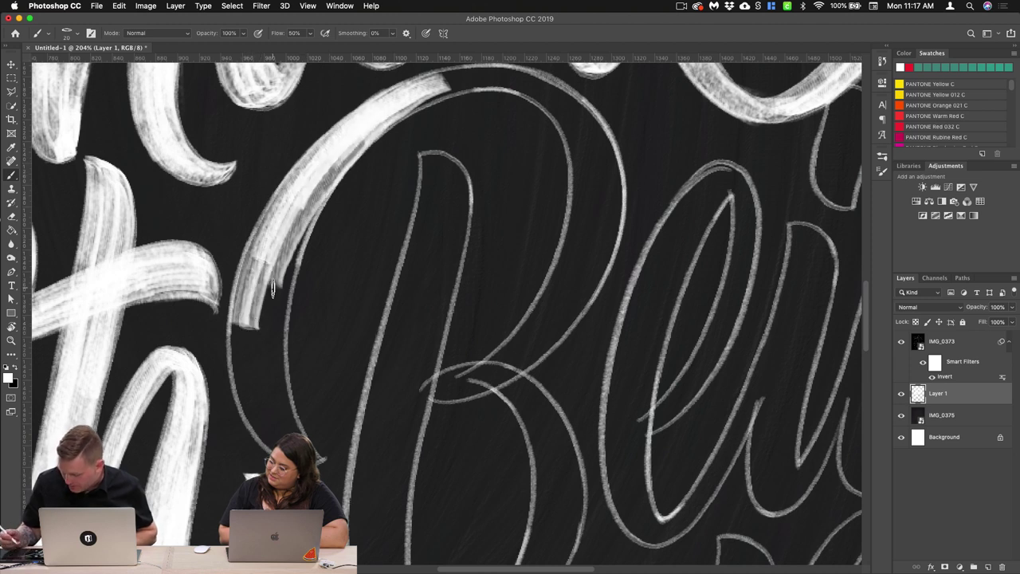
mouse_move(375, 129)
left_mouse_down()
mouse_move(303, 231)
mouse_move(268, 333)
left_mouse_up()
mouse_move(334, 169)
left_mouse_down()
mouse_move(275, 279)
mouse_move(268, 342)
left_mouse_up()
left_click_drag(312, 210, 273, 342)
left_click_drag(349, 158, 325, 193)
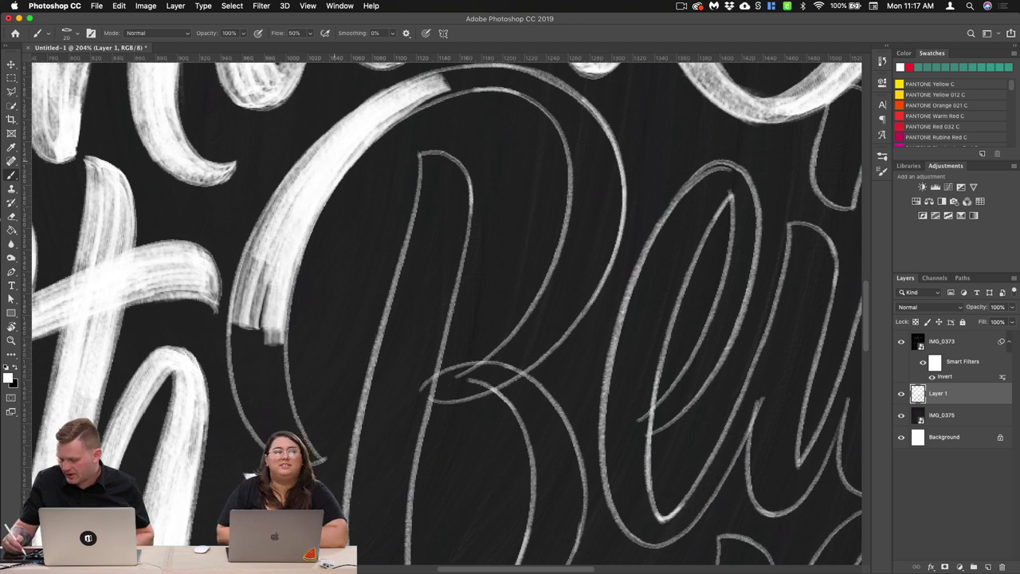
left_click_drag(398, 113, 280, 295)
left_click_drag(307, 196, 292, 427)
left_click_drag(282, 281, 294, 430)
mouse_move(274, 306)
left_mouse_down()
mouse_move(281, 402)
mouse_move(265, 406)
left_mouse_up()
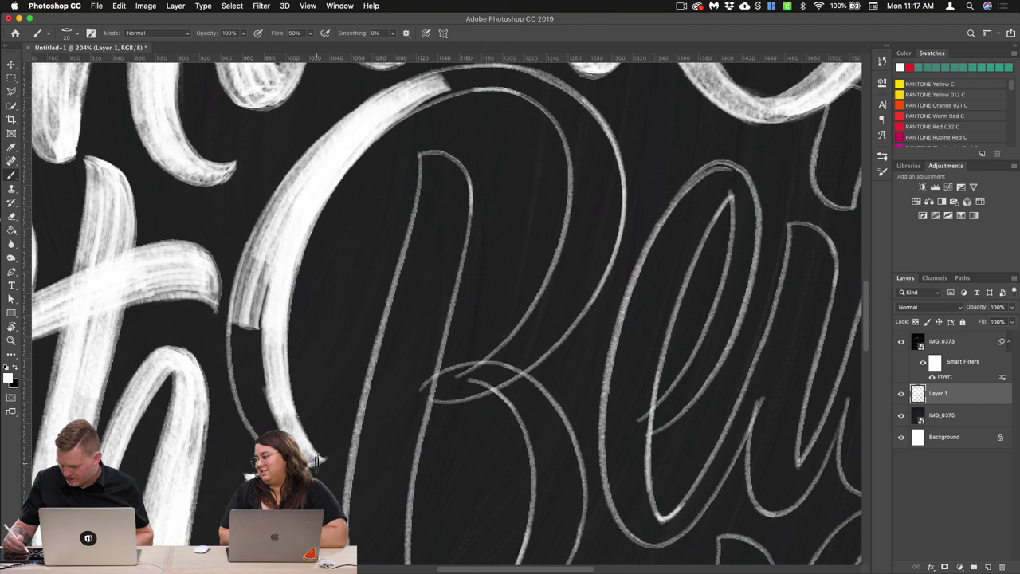
Step: Fill the remaining outer lower part of the B's left sweeping curve with white chalk strokes, blending into the tip
left_click_drag(293, 192, 268, 404)
left_click_drag(315, 148, 247, 395)
left_click_drag(239, 275, 248, 405)
left_click_drag(245, 263, 264, 405)
mouse_move(274, 268)
left_mouse_down()
mouse_move(259, 383)
mouse_move(286, 454)
left_mouse_up()
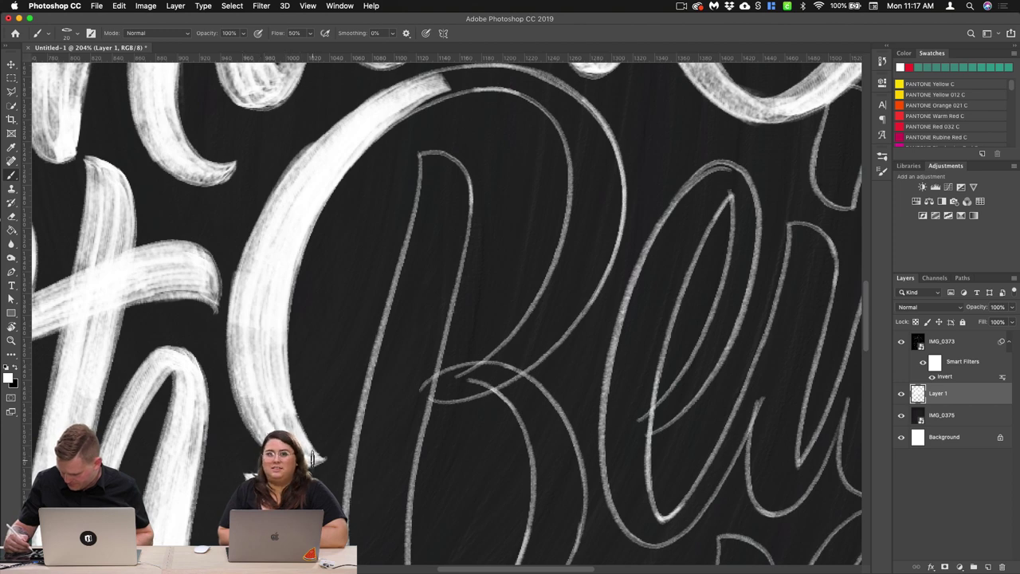
Step: Extend the white fill across the top of the B's arch and even out its texture, ending with the Brush tool active
left_click_drag(426, 102, 512, 70)
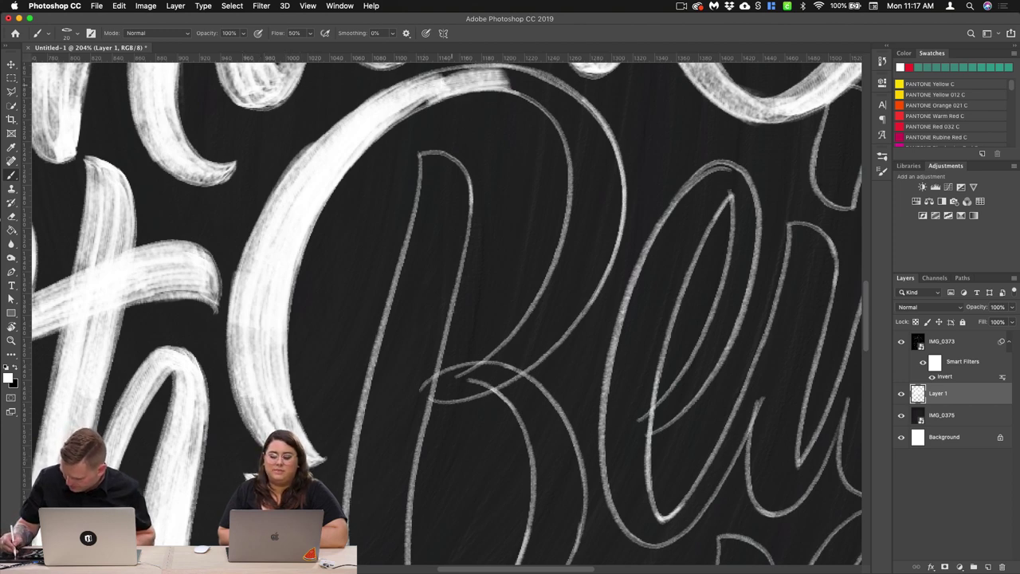
mouse_move(429, 99)
left_mouse_down()
mouse_move(517, 70)
mouse_move(476, 79)
left_mouse_up()
mouse_move(379, 126)
left_mouse_down()
mouse_move(446, 97)
mouse_move(376, 114)
left_mouse_up()
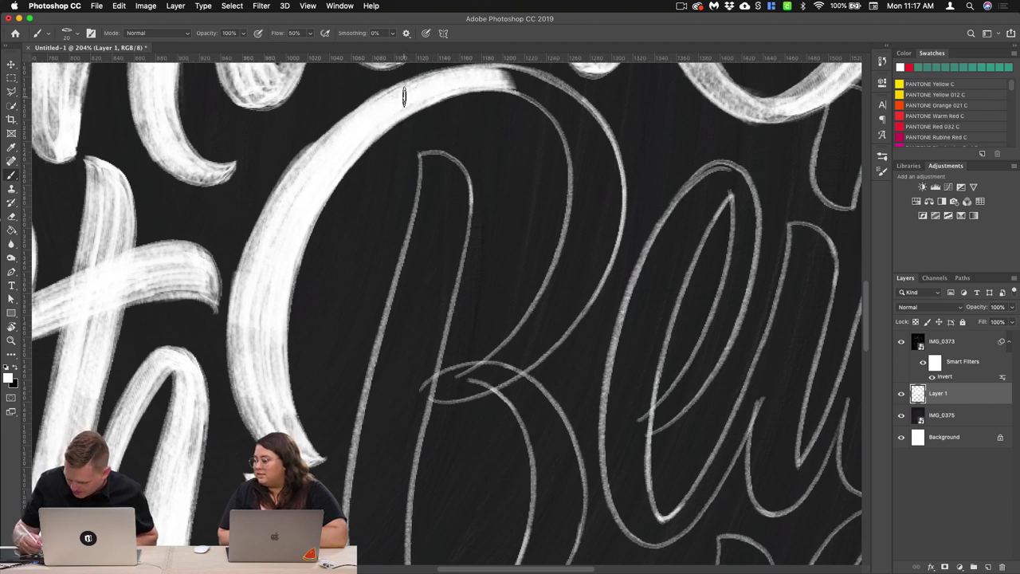
left_click(12, 217)
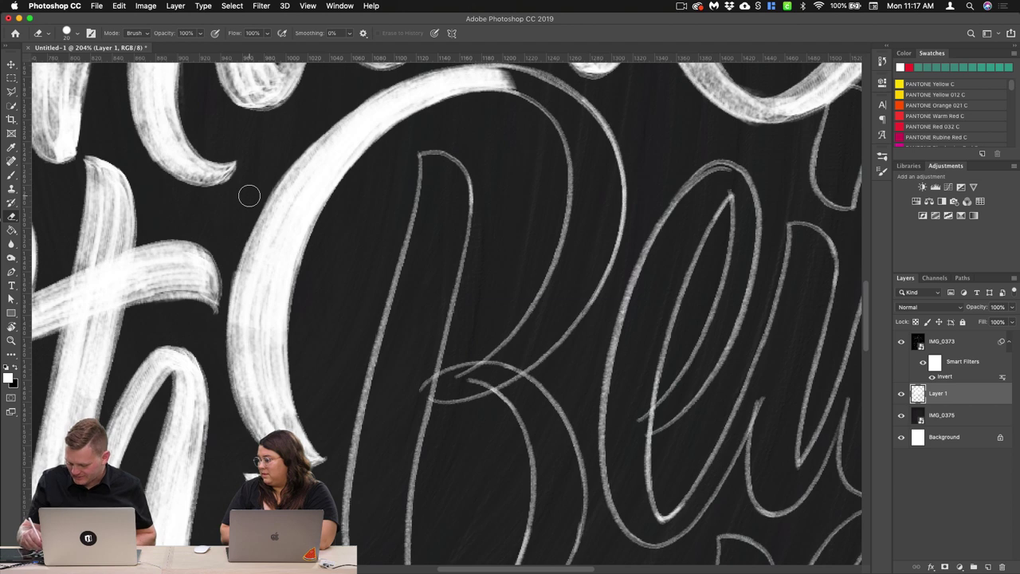
left_click(12, 174)
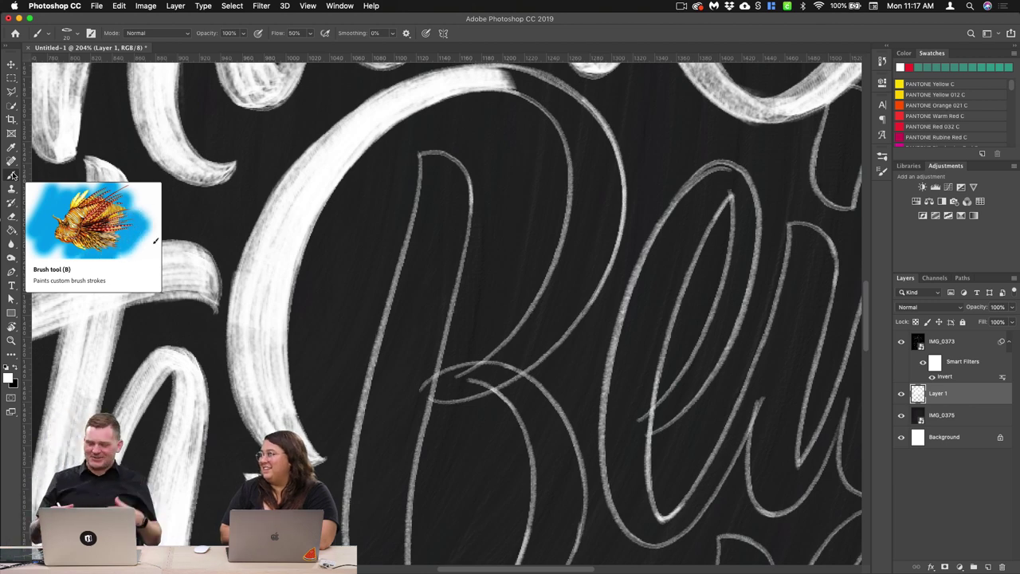
Step: Paint the left edge of the B's central stem white with overlapping Brush strokes, from its upper end down toward the base
scroll(546, 330, "down", 3)
scroll(546, 330, "right", 3)
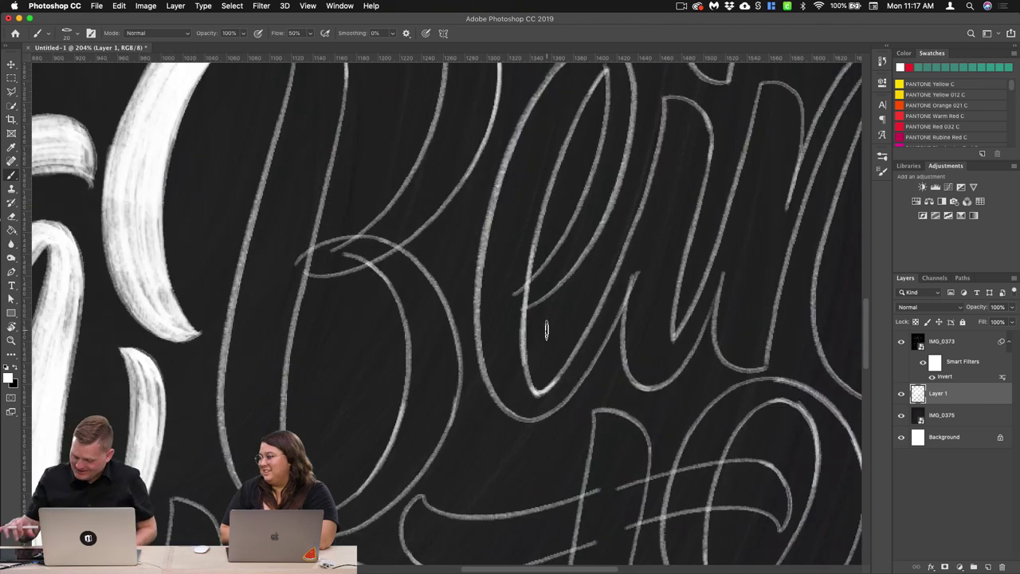
scroll(547, 330, "up", 2)
scroll(547, 330, "left", 1)
mouse_move(325, 67)
left_mouse_down()
mouse_move(338, 111)
mouse_move(317, 177)
left_mouse_up()
left_click_drag(330, 89, 299, 243)
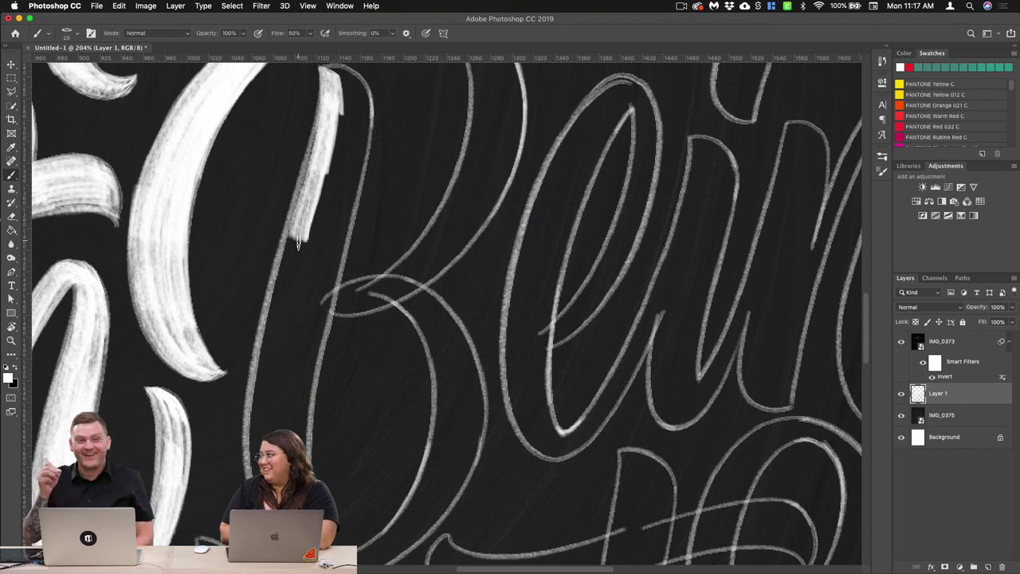
left_click_drag(319, 191, 273, 356)
mouse_move(314, 214)
left_mouse_down()
mouse_move(266, 381)
mouse_move(263, 430)
left_mouse_up()
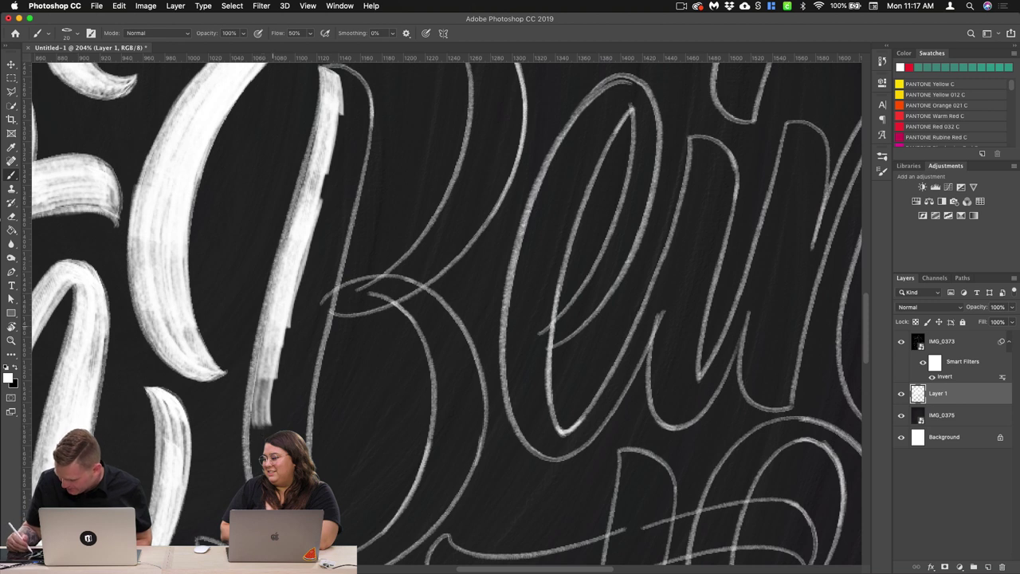
left_click_drag(273, 326, 256, 470)
left_click_drag(266, 381, 255, 472)
Step: Fill the lower part of the B's central stem out to its right edge with layered white chalk strokes
left_click_drag(317, 231, 278, 437)
left_click_drag(302, 295, 279, 451)
mouse_move(323, 237)
left_mouse_down()
mouse_move(271, 422)
mouse_move(288, 404)
left_mouse_up()
left_click_drag(343, 231, 309, 348)
left_click_drag(330, 249, 293, 427)
left_click_drag(308, 314, 295, 414)
left_click_drag(318, 343, 293, 440)
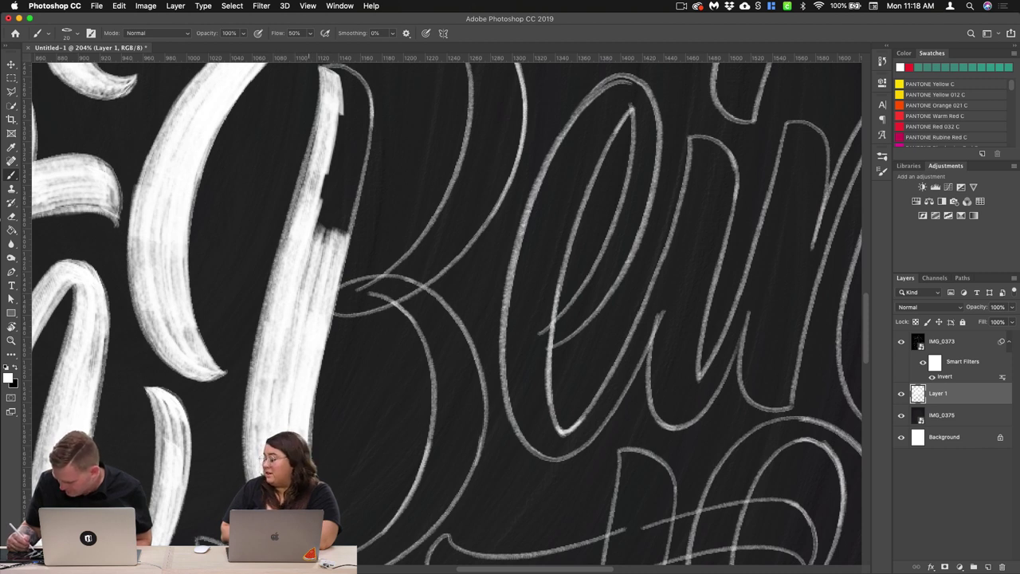
Step: Fill the upper right part of the B's stem and round off its top end with white Brush strokes
mouse_move(362, 93)
left_mouse_down()
mouse_move(327, 251)
mouse_move(335, 228)
mouse_move(331, 278)
mouse_move(310, 233)
left_mouse_up()
mouse_move(329, 104)
left_mouse_down()
mouse_move(290, 261)
mouse_move(323, 216)
mouse_move(315, 249)
left_mouse_up()
left_click_drag(339, 155, 303, 327)
scroll(428, 249, "up", 5)
scroll(428, 250, "right", 2)
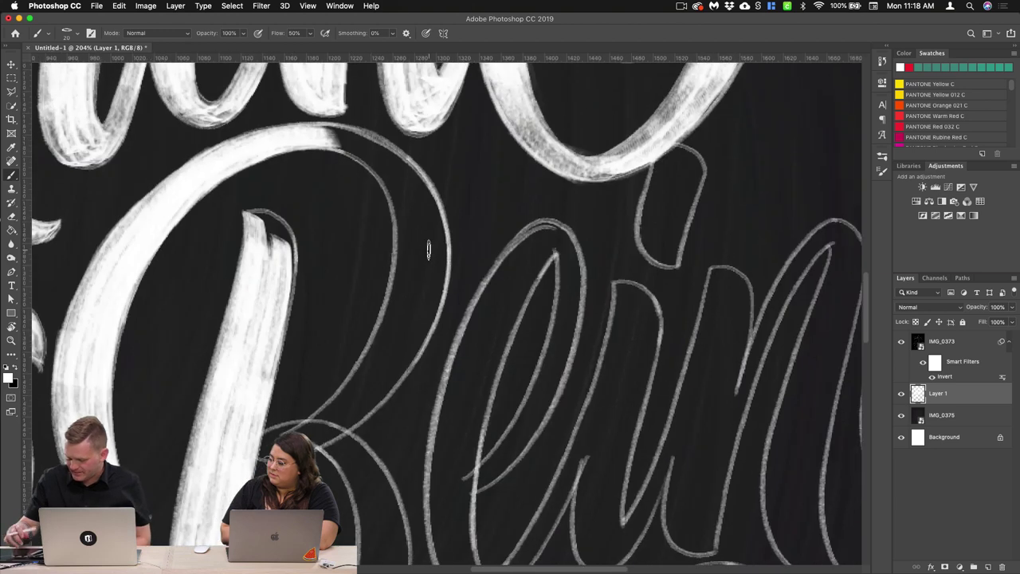
mouse_move(244, 223)
left_mouse_down()
mouse_move(283, 230)
mouse_move(268, 222)
mouse_move(289, 241)
mouse_move(286, 282)
mouse_move(270, 265)
left_mouse_up()
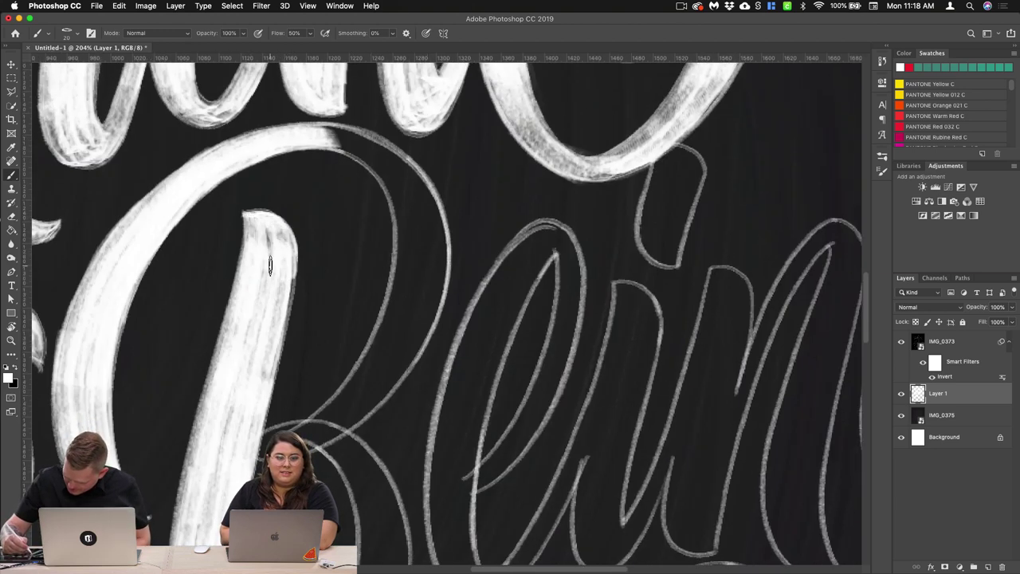
left_click_drag(264, 225, 283, 285)
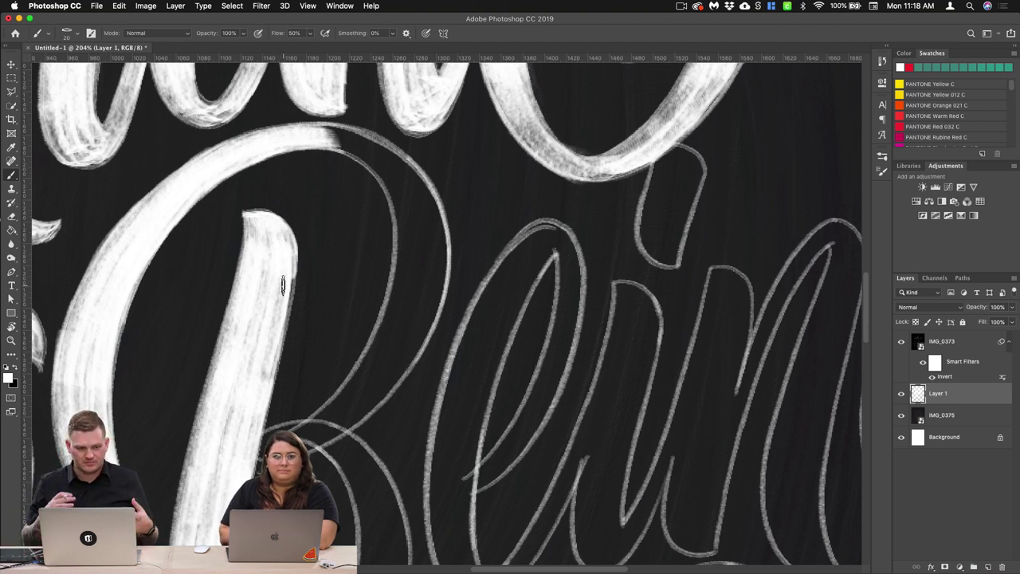
Step: Fill the lower right side of the B's upper bowl with white strokes, carrying the inner edge down toward the stem
scroll(469, 287, "down", 3)
scroll(469, 287, "right", 3)
scroll(468, 287, "down", 3)
scroll(455, 296, "left", 5)
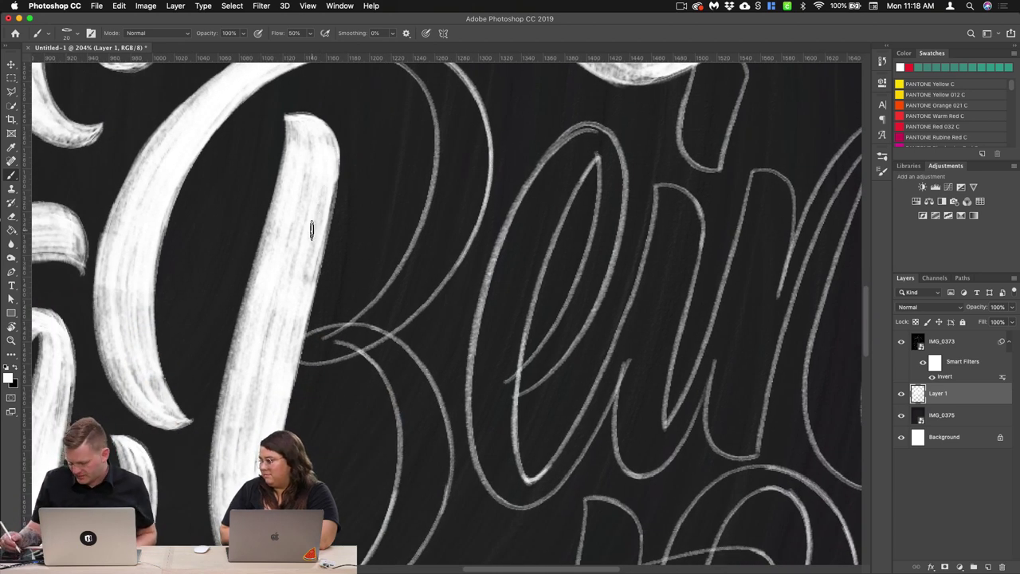
mouse_move(451, 159)
left_mouse_down()
mouse_move(416, 261)
mouse_move(387, 307)
left_mouse_up()
mouse_move(430, 251)
left_mouse_down()
mouse_move(365, 331)
mouse_move(319, 346)
left_mouse_up()
left_click_drag(459, 160, 410, 279)
mouse_move(467, 148)
left_mouse_down()
mouse_move(437, 255)
mouse_move(461, 231)
left_mouse_up()
left_click_drag(482, 164, 437, 267)
left_click_drag(478, 203, 422, 296)
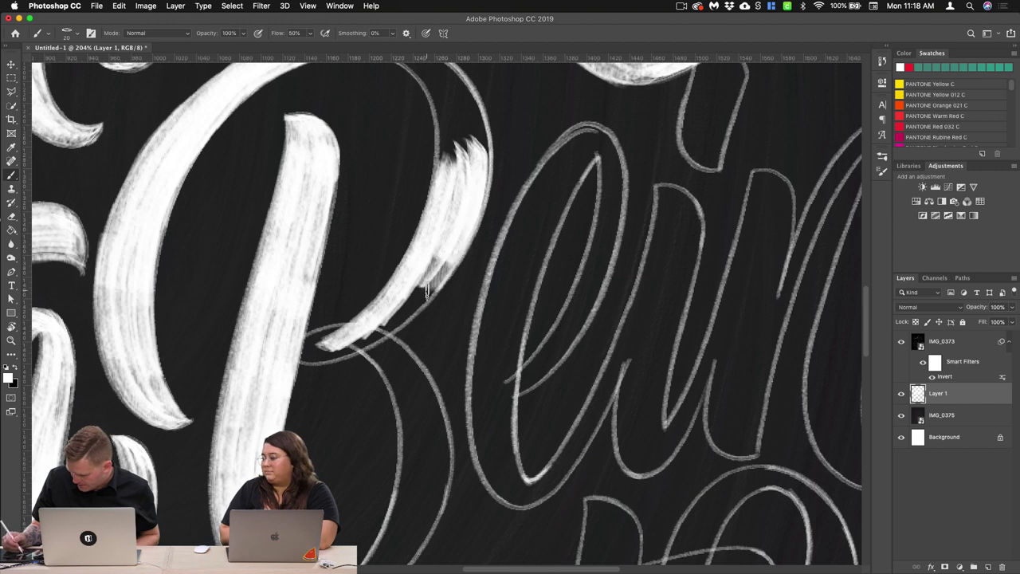
Step: Paint the outer edge of the B's upper bowl down into the small loop that joins the central stem
left_click_drag(450, 247, 380, 327)
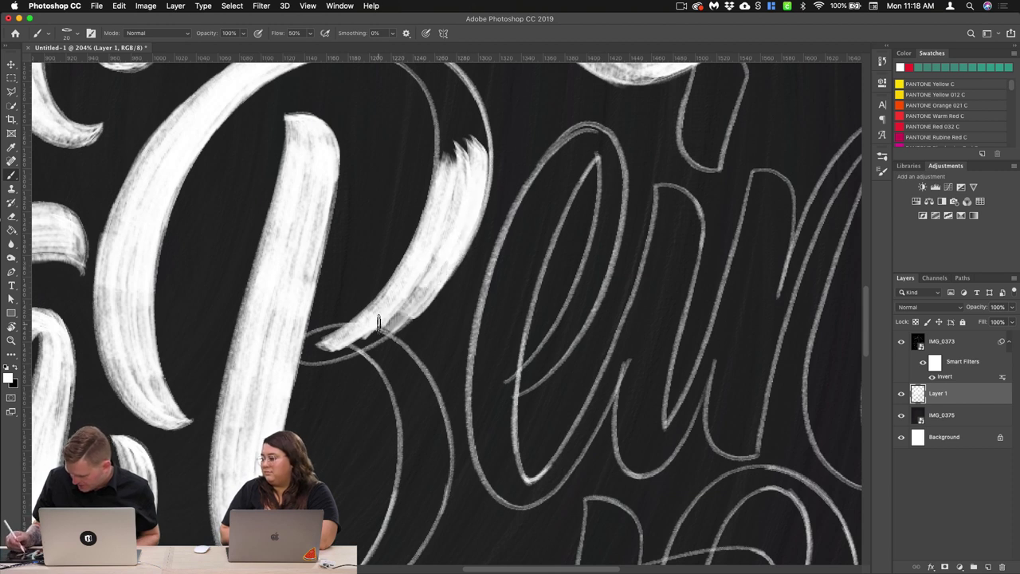
mouse_move(442, 260)
left_mouse_down()
mouse_move(372, 338)
mouse_move(303, 349)
mouse_move(298, 363)
left_mouse_up()
mouse_move(349, 344)
left_mouse_down()
mouse_move(292, 365)
mouse_move(313, 354)
left_mouse_up()
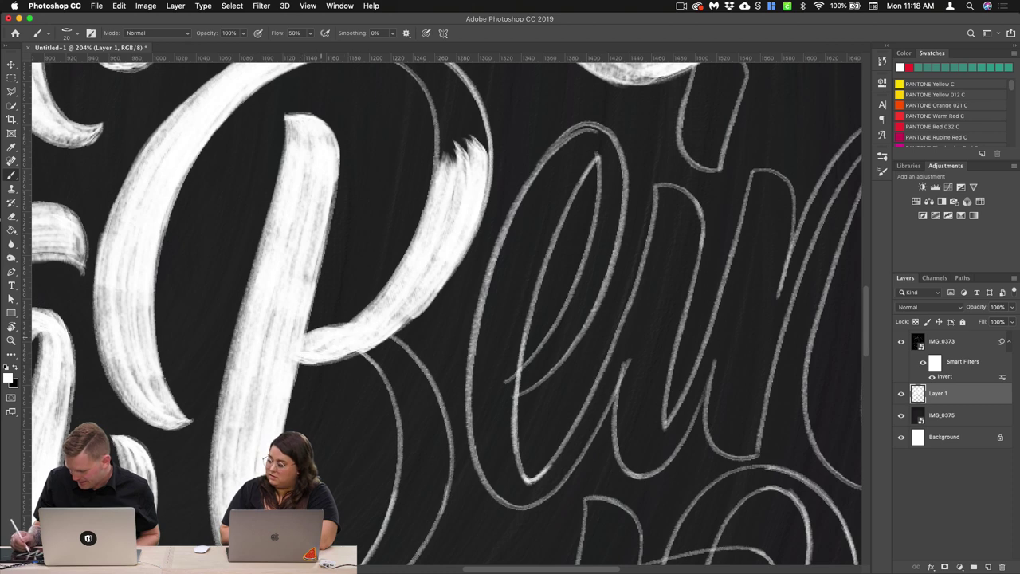
Step: Fill the upper right shoulder of the B's upper bowl with white strokes and connect it to the painted top arch
scroll(501, 317, "up", 3)
scroll(500, 317, "right", 2)
mouse_move(333, 177)
left_mouse_down()
mouse_move(362, 212)
mouse_move(371, 291)
left_mouse_up()
mouse_move(333, 171)
left_mouse_down()
mouse_move(374, 272)
mouse_move(397, 256)
left_mouse_up()
left_click_drag(338, 166, 395, 267)
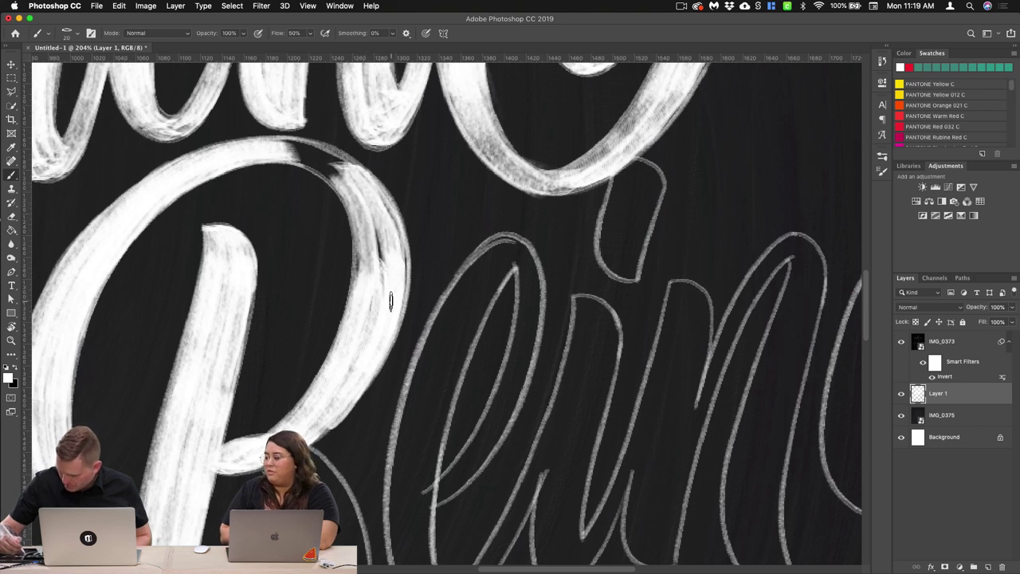
left_click_drag(354, 177, 389, 292)
left_click_drag(370, 213, 390, 299)
mouse_move(344, 174)
left_mouse_down()
mouse_move(366, 226)
mouse_move(365, 295)
left_mouse_up()
left_click_drag(352, 221, 363, 292)
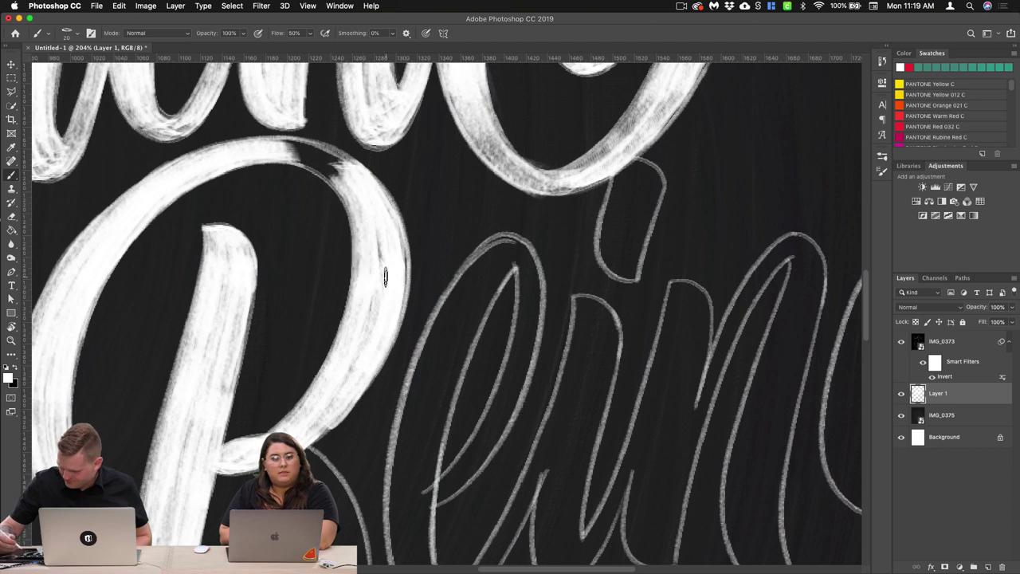
mouse_move(285, 145)
left_mouse_down()
mouse_move(331, 174)
mouse_move(353, 202)
mouse_move(332, 156)
mouse_move(348, 183)
mouse_move(348, 173)
left_mouse_up()
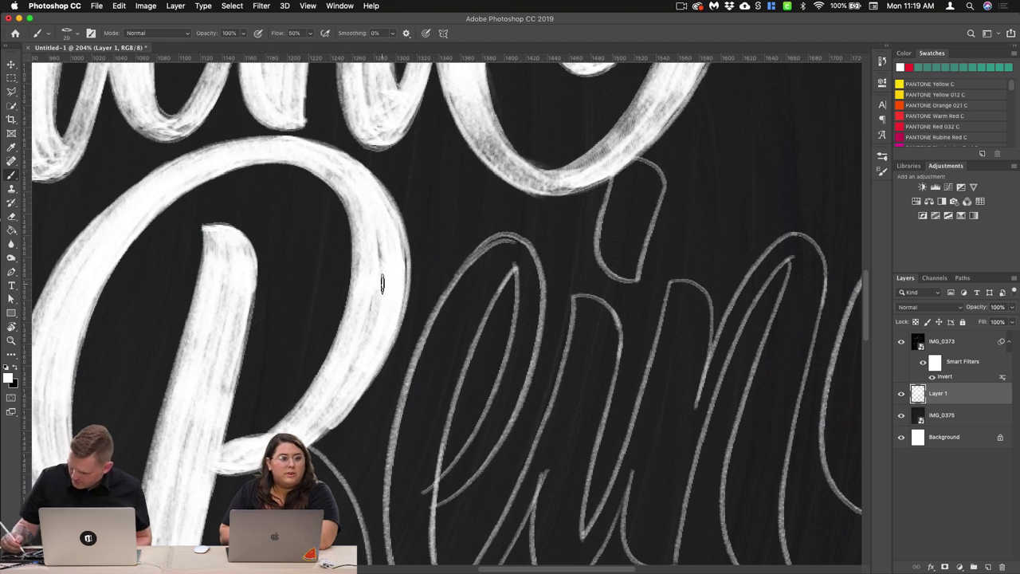
Step: Touch up the right side and outer edge of the B's upper bowl with additional white Brush strokes
key("h")
left_click_drag(378, 302, 596, 279)
left_click_drag(439, 289, 398, 322)
left_click_drag(479, 118, 461, 206)
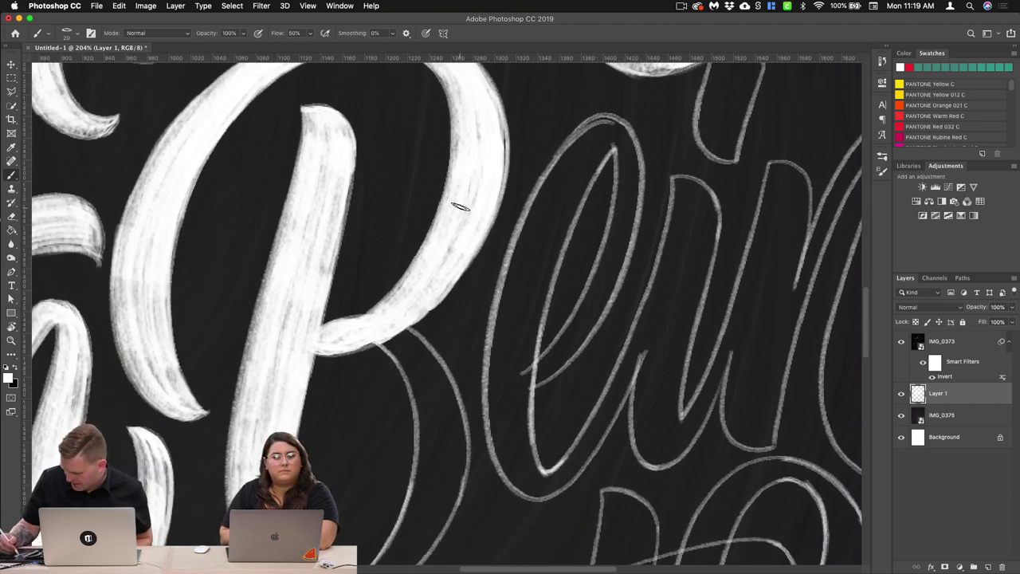
left_click_drag(501, 112, 493, 169)
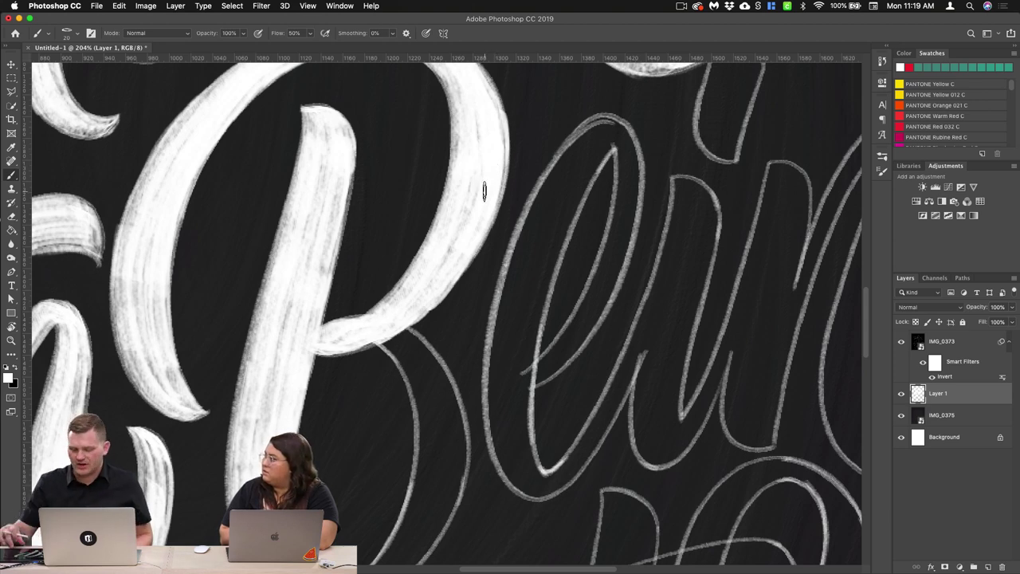
Step: Paint the inner edge of the B's lower bowl white, from the loop at the stem partway down the curve
scroll(484, 192, "down", 5)
mouse_move(345, 219)
left_mouse_down()
mouse_move(380, 244)
mouse_move(402, 287)
left_mouse_up()
mouse_move(376, 254)
left_mouse_down()
mouse_move(391, 301)
mouse_move(387, 387)
left_mouse_up()
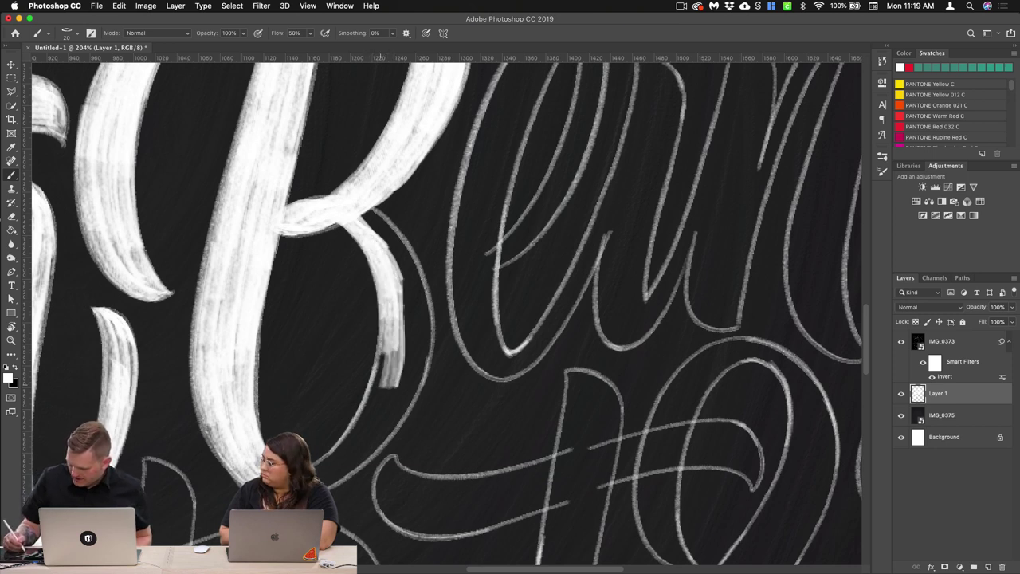
left_click_drag(389, 327, 380, 401)
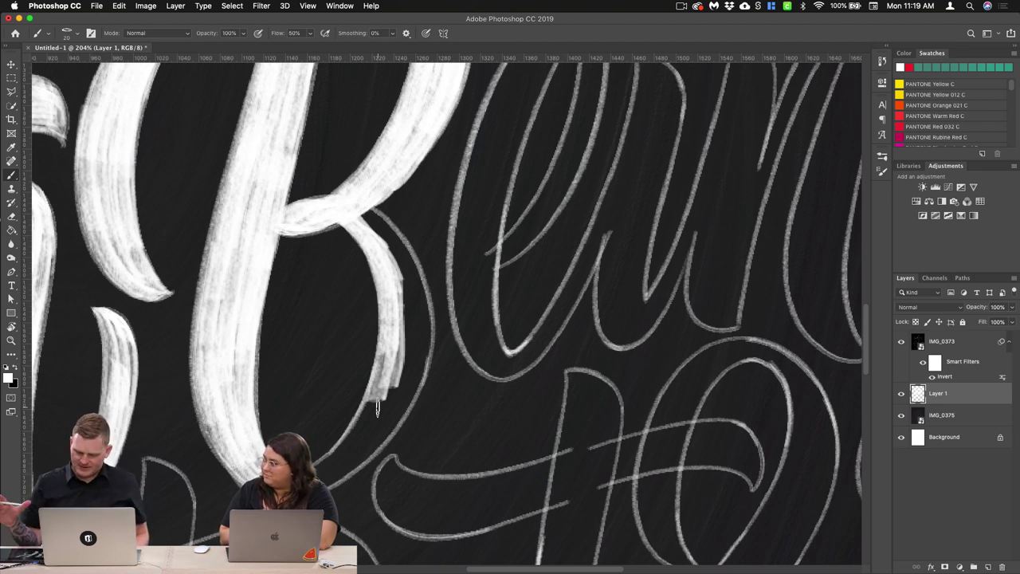
Step: Fill the outer right side of the B's lower bowl with white Brush strokes, from the loop at the stem partway down
scroll(511, 284, "right", 5)
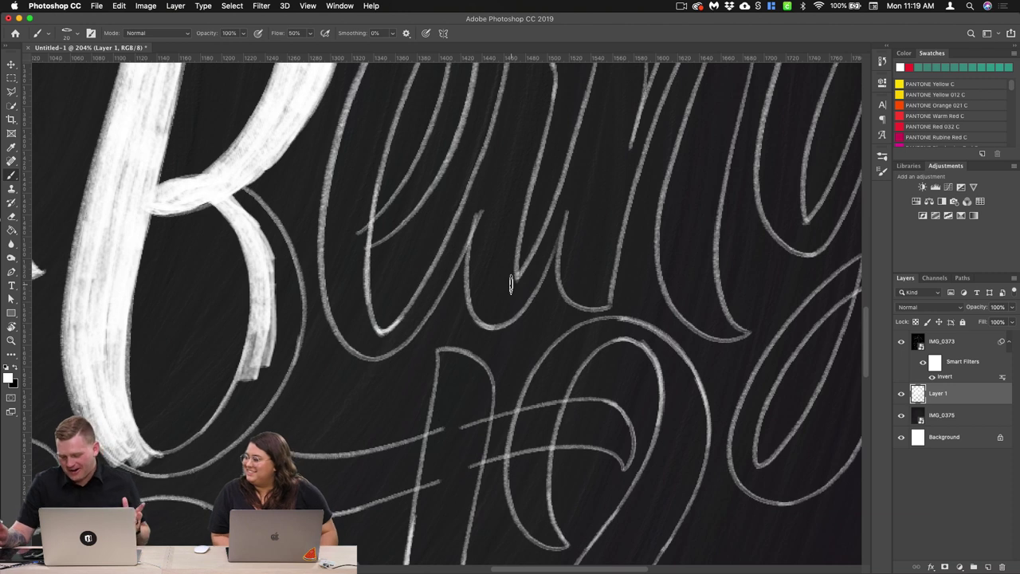
mouse_move(232, 196)
left_mouse_down()
mouse_move(287, 248)
mouse_move(290, 279)
left_mouse_up()
left_click_drag(259, 223, 299, 319)
mouse_move(275, 247)
left_mouse_down()
mouse_move(301, 327)
mouse_move(287, 363)
left_mouse_up()
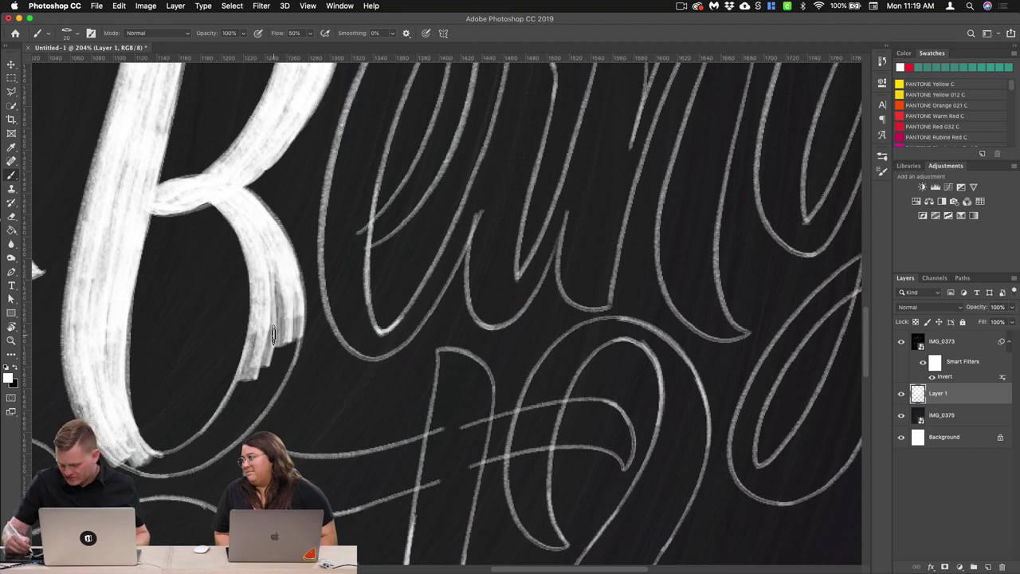
left_click_drag(271, 260, 280, 343)
left_click_drag(275, 288, 289, 335)
left_click_drag(296, 257, 294, 316)
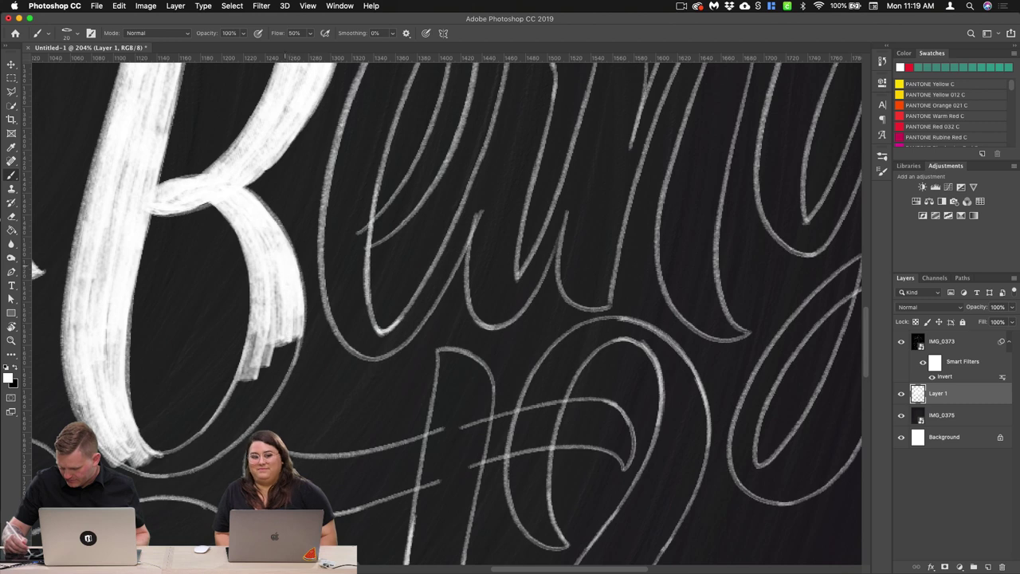
Step: Paint the lower curve of the B's lower bowl white and blend it into the painted right side
scroll(292, 311, "left", 5)
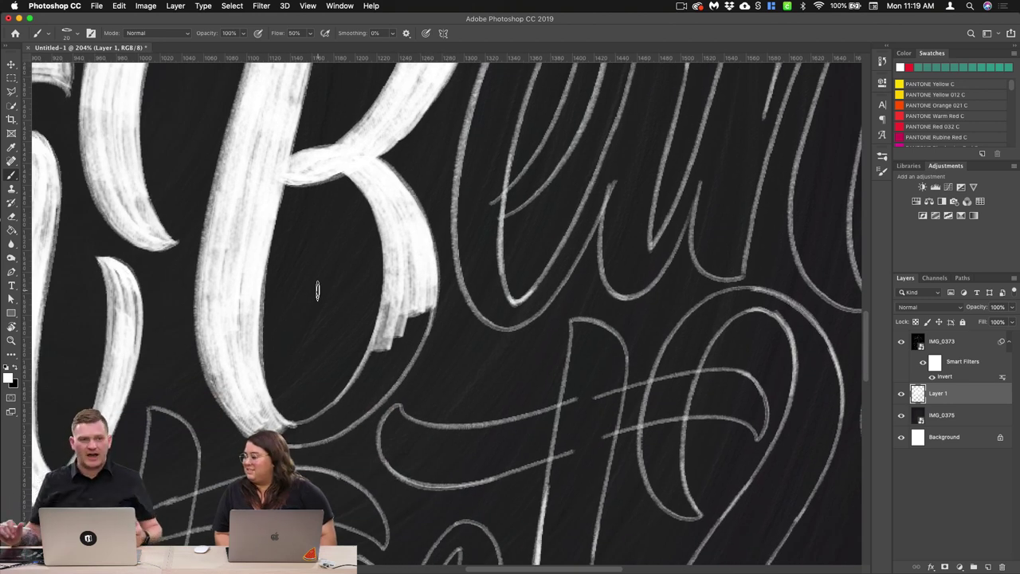
scroll(465, 321, "down", 3)
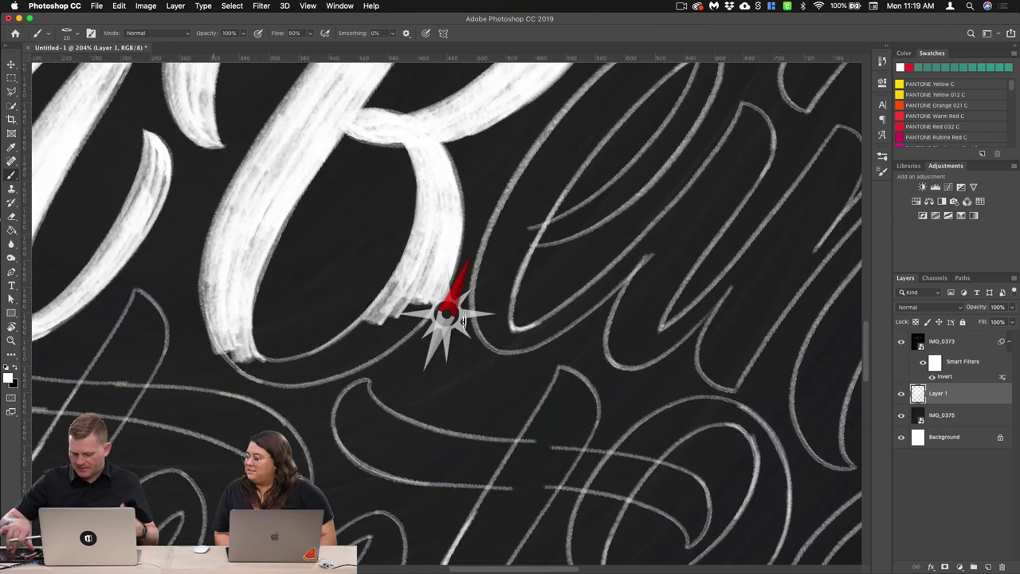
scroll(465, 321, "down", 5)
scroll(550, 339, "down", 5)
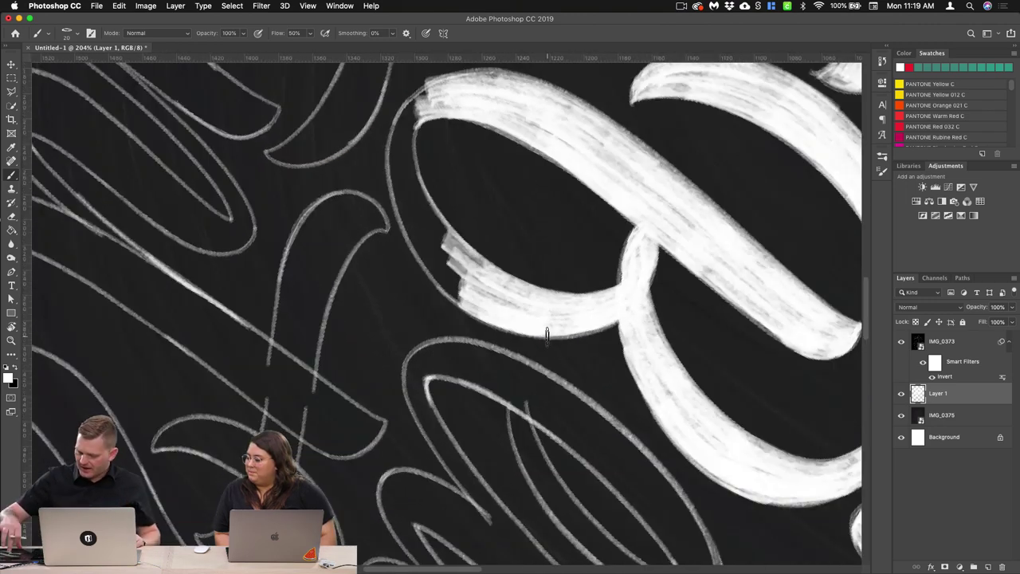
scroll(547, 335, "down", 2)
left_click_drag(428, 389, 530, 361)
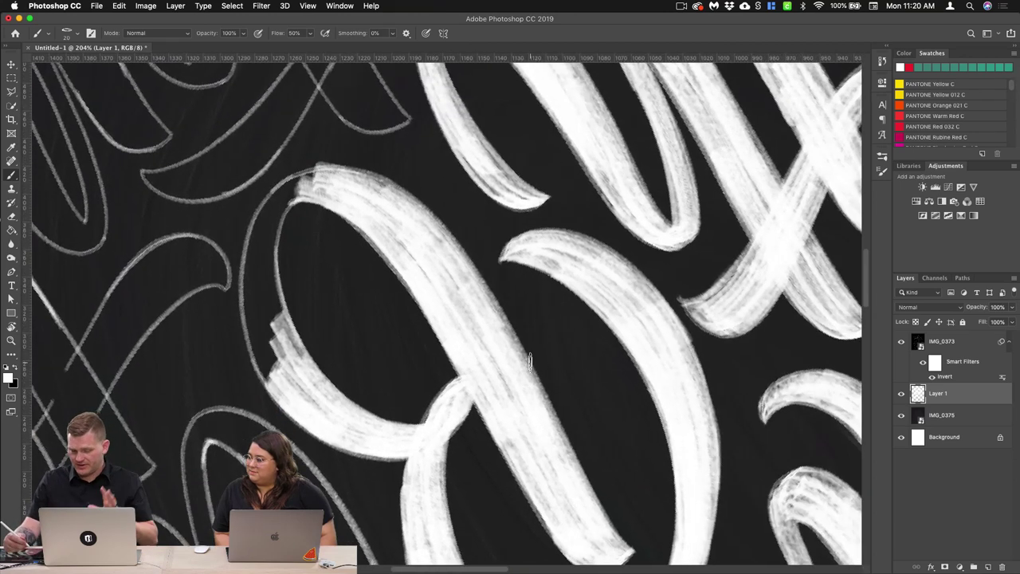
left_click_drag(279, 206, 259, 326)
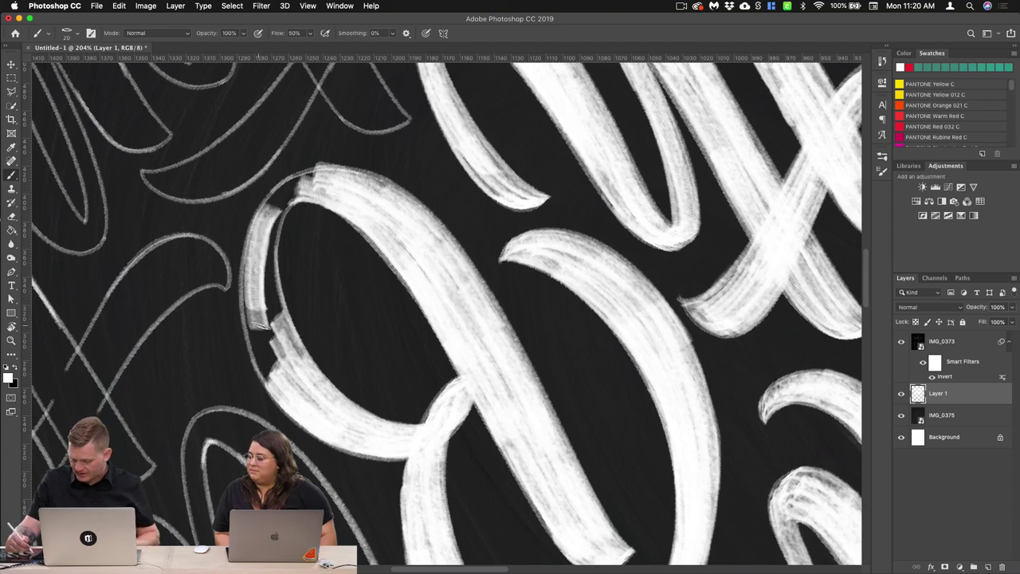
left_click_drag(275, 221, 267, 339)
left_click_drag(271, 251, 267, 370)
left_click_drag(279, 303, 289, 385)
left_click_drag(279, 206, 268, 343)
left_click_drag(276, 228, 287, 361)
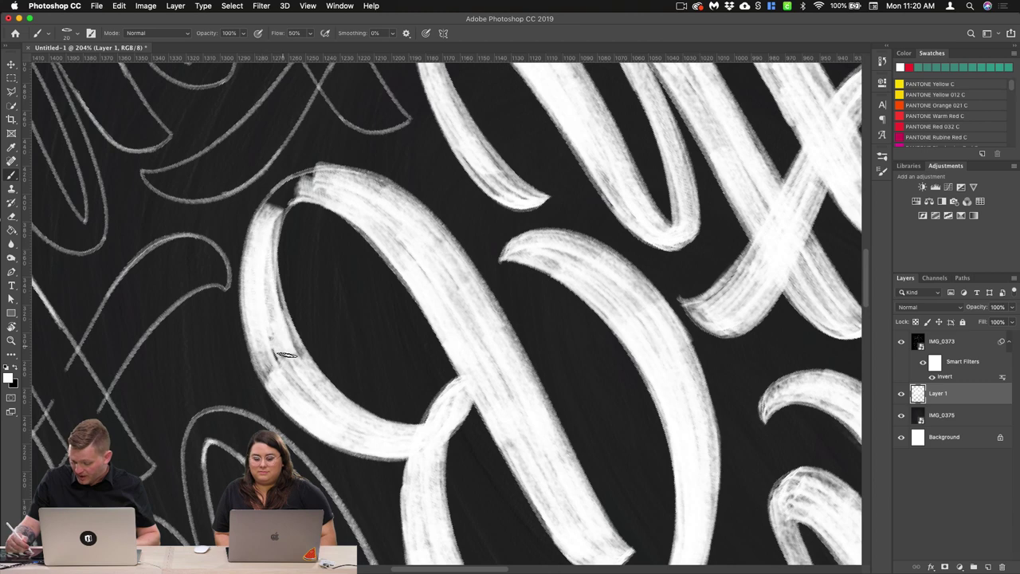
left_click_drag(278, 285, 302, 375)
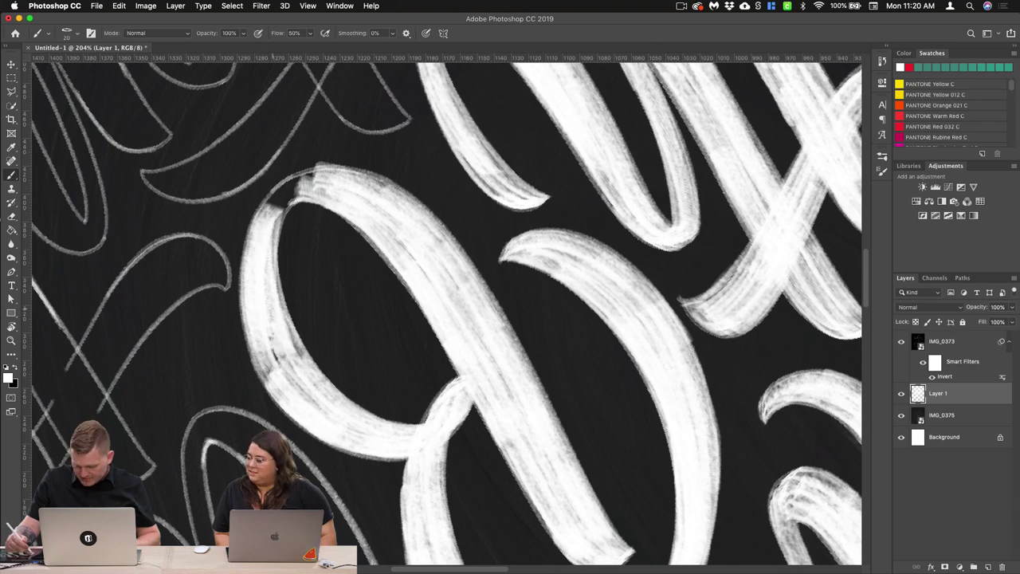
left_click_drag(266, 339, 284, 388)
Step: Close the gap between the B's lower bowl and the base of its stem with white strokes
scroll(345, 343, "up", 3)
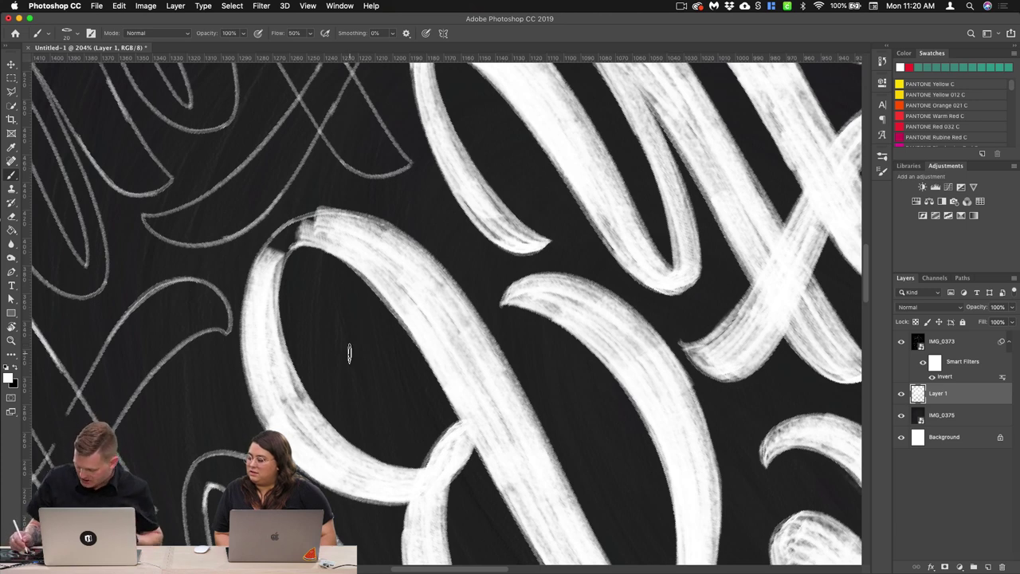
mouse_move(302, 229)
left_mouse_down()
mouse_move(280, 237)
mouse_move(268, 264)
mouse_move(289, 238)
left_mouse_up()
mouse_move(266, 283)
left_mouse_down()
mouse_move(290, 252)
mouse_move(282, 248)
left_mouse_up()
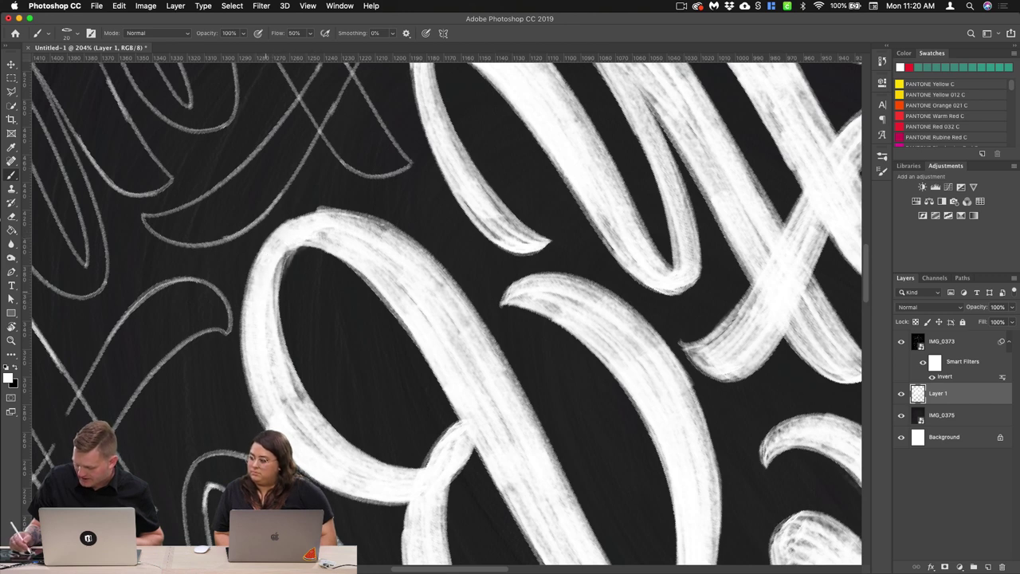
mouse_move(263, 323)
left_mouse_down()
mouse_move(297, 238)
mouse_move(274, 252)
left_mouse_up()
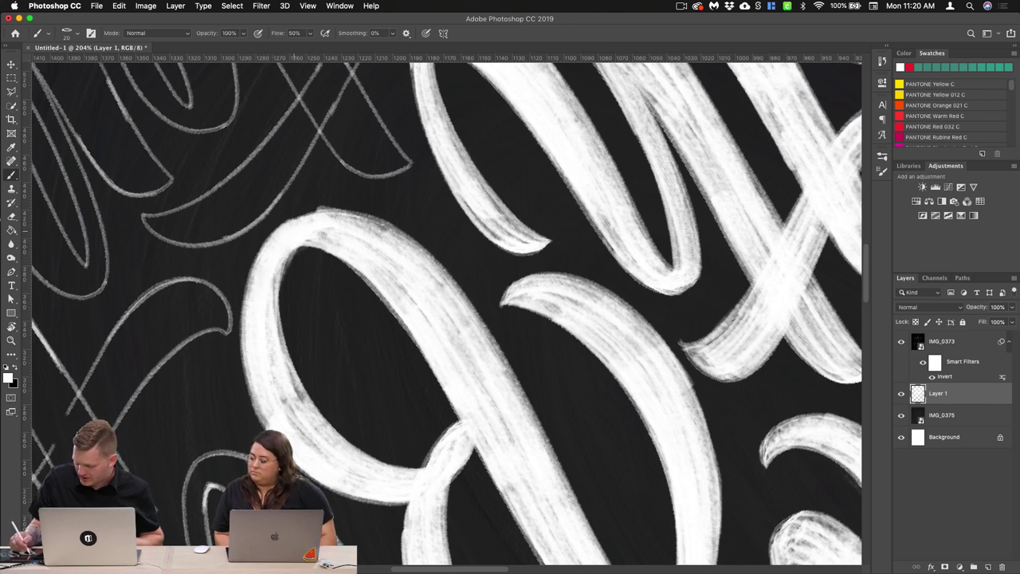
Step: Examine the edges and joins of the painted B up close from several canvas rotations
key("r")
mouse_move(494, 319)
left_mouse_down()
mouse_move(478, 287)
mouse_move(435, 280)
left_mouse_up()
left_click_drag(629, 536, 490, 327)
scroll(407, 259, "up", 5)
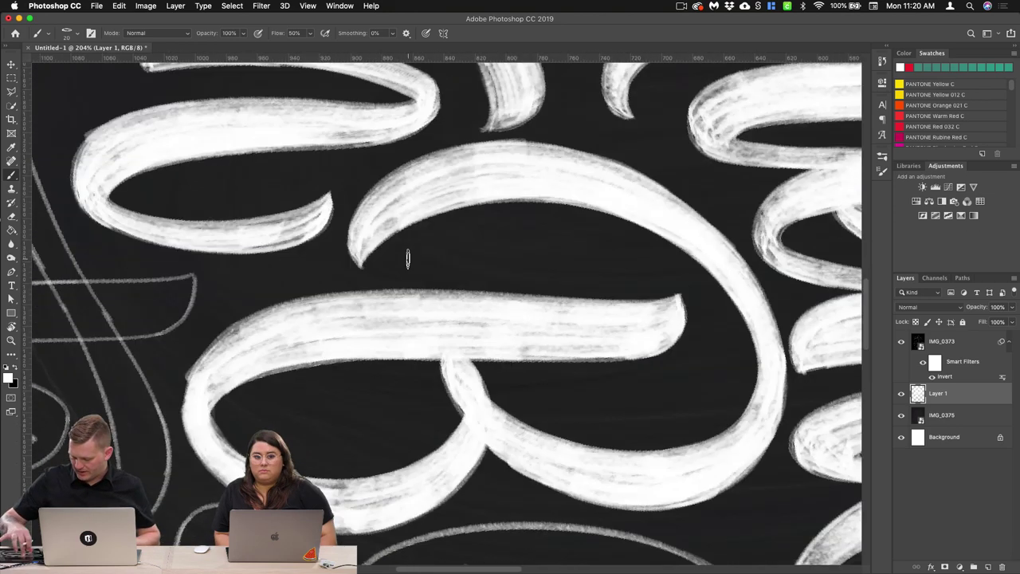
scroll(353, 342, "up", 5)
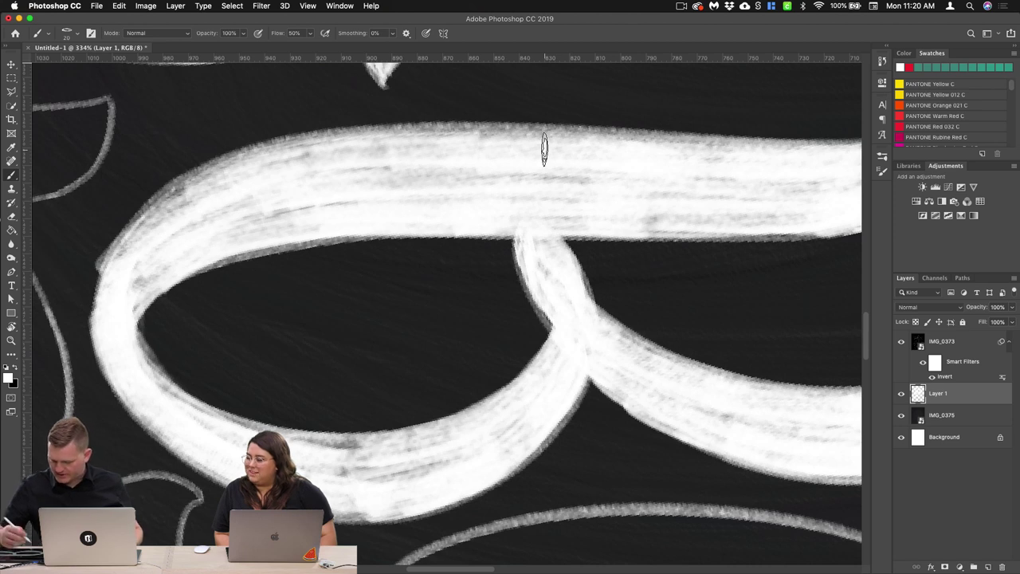
key("e")
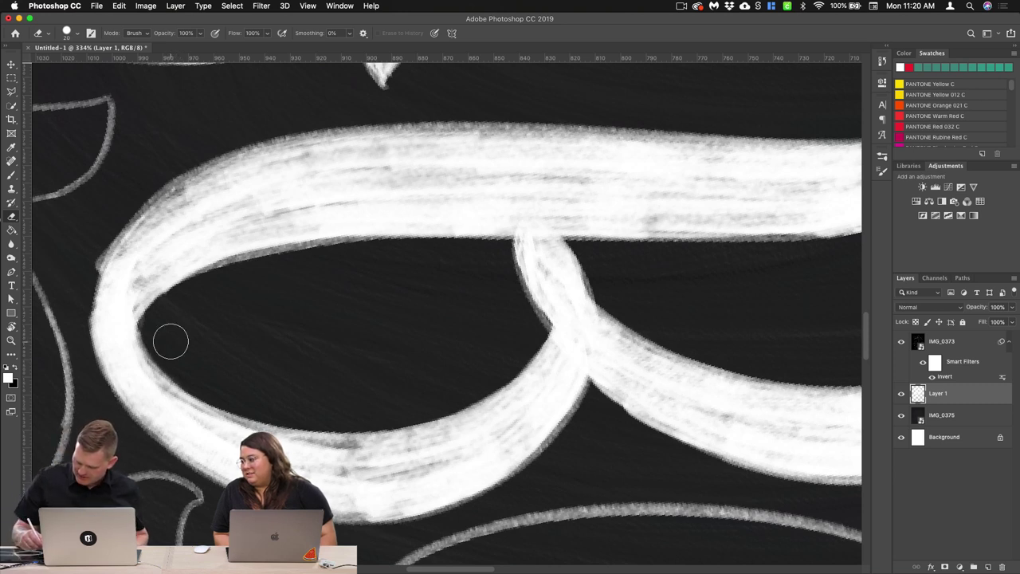
key("b")
scroll(446, 314, "down", 2)
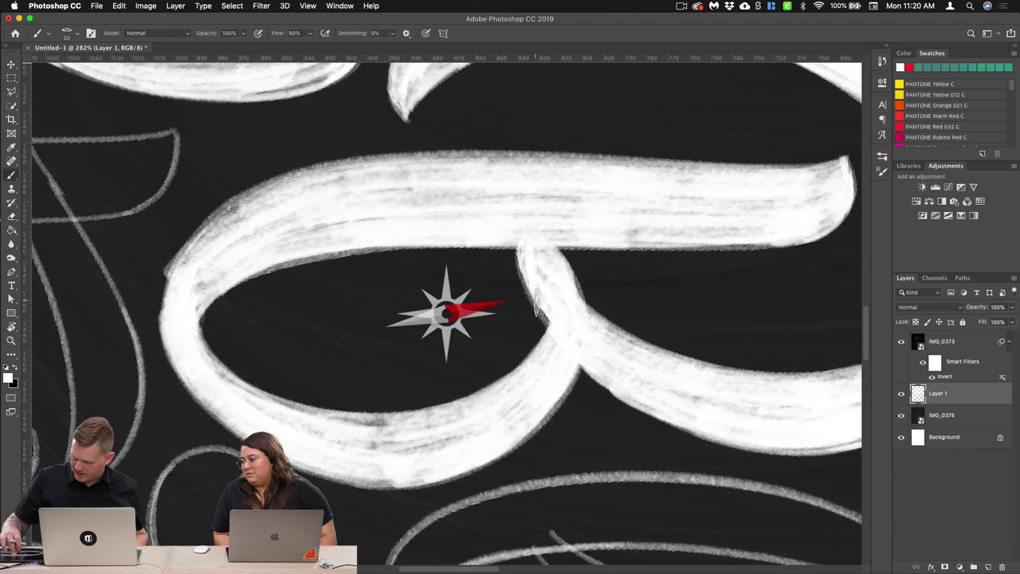
scroll(534, 342, "up", 3)
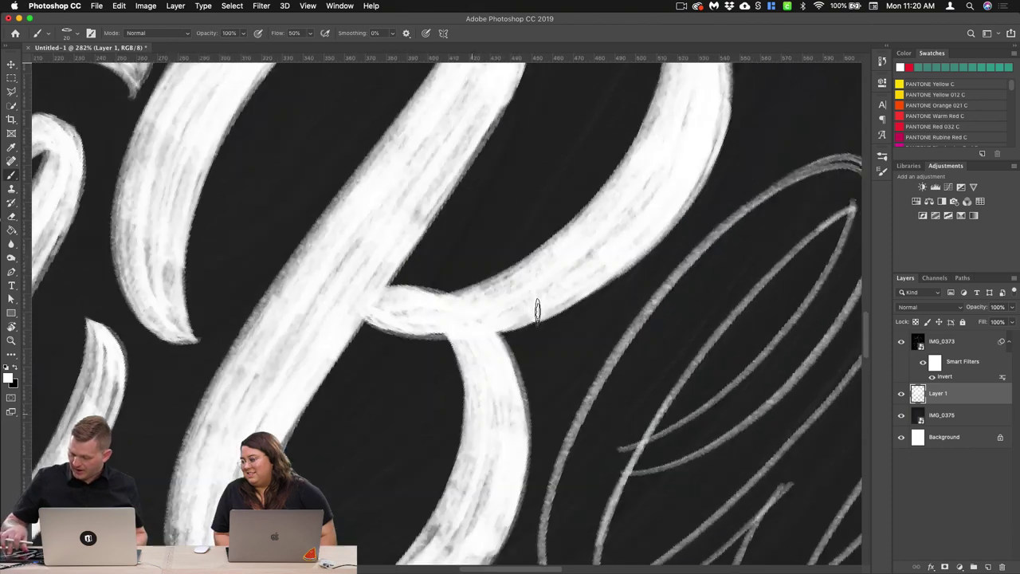
left_click_drag(538, 311, 497, 405)
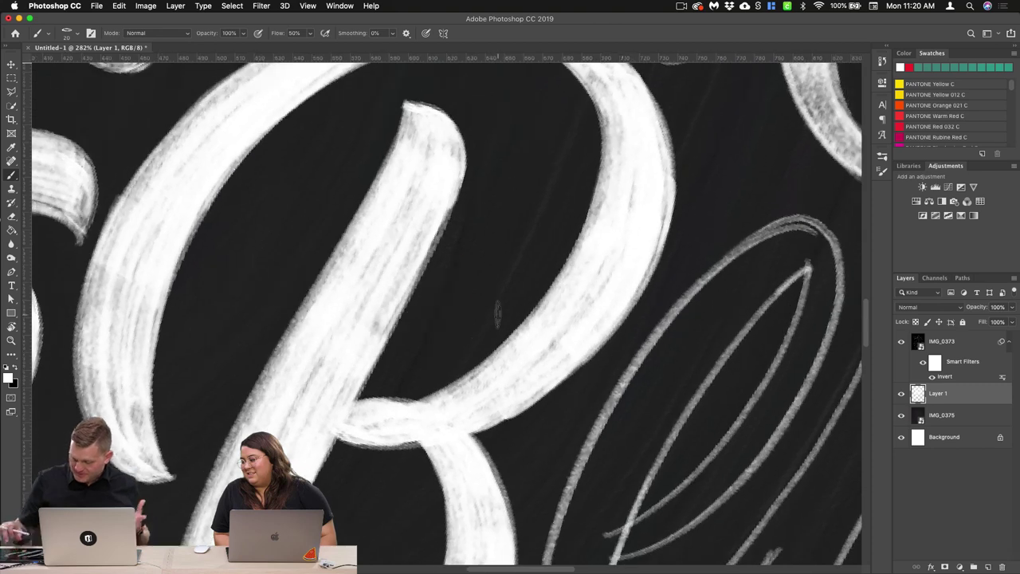
scroll(499, 319, "down", 2)
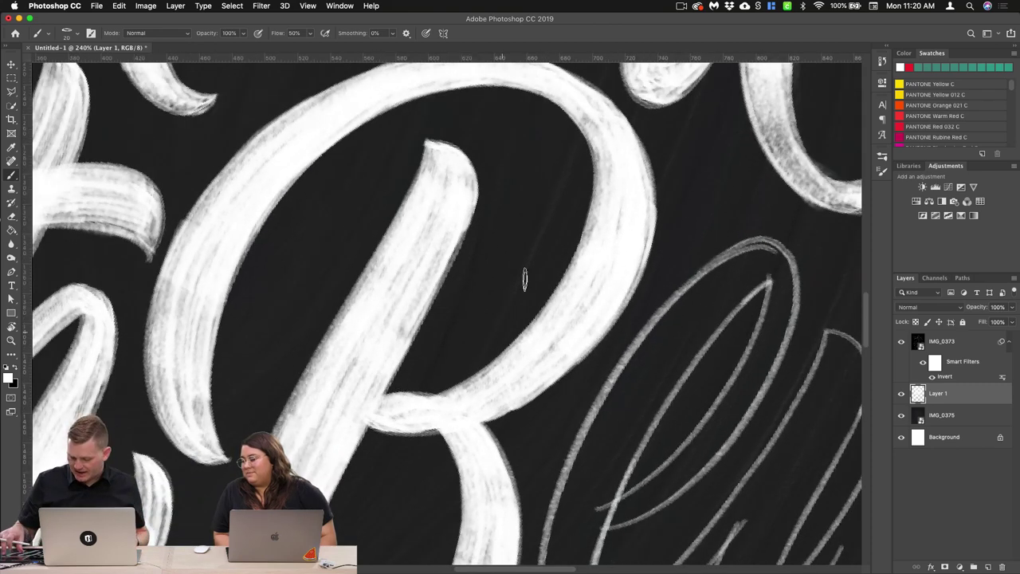
Step: Paint the upper outer part of the main downstroke of the "e" in "Being" white
scroll(503, 332, "right", 10)
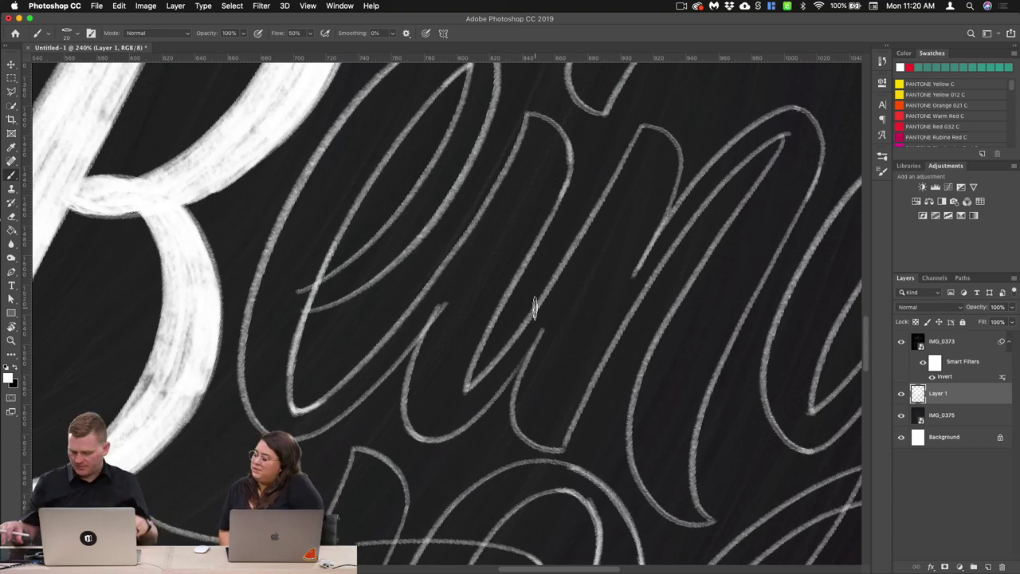
scroll(534, 307, "up", 5)
scroll(534, 307, "right", 4)
left_click_drag(399, 108, 287, 229)
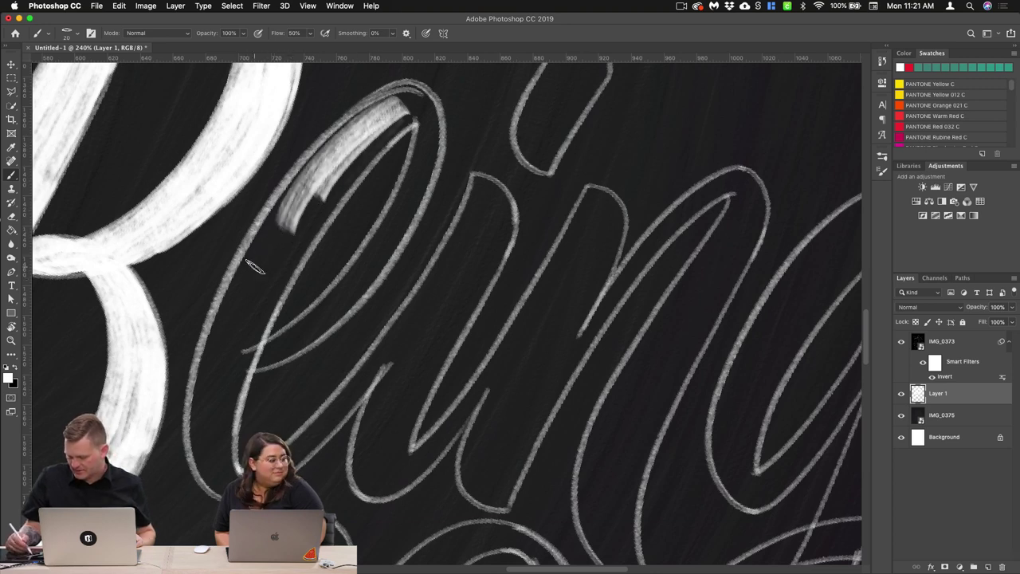
left_click_drag(351, 126, 253, 289)
left_click_drag(325, 188, 284, 263)
mouse_move(368, 118)
left_mouse_down()
mouse_move(285, 209)
mouse_move(239, 283)
left_mouse_up()
left_click_drag(298, 177, 224, 310)
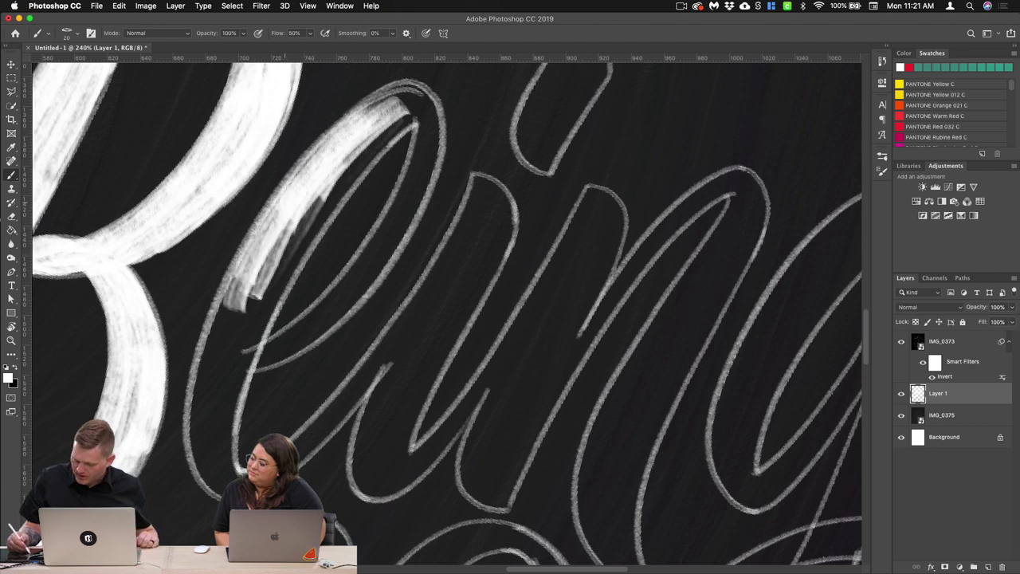
Step: Extend the white strokes along the outer edge of the e's downstroke to its base
left_click_drag(243, 275, 208, 389)
left_click_drag(234, 287, 205, 412)
left_click_drag(226, 311, 204, 445)
mouse_move(209, 377)
left_mouse_down()
mouse_move(203, 422)
mouse_move(217, 477)
left_mouse_up()
left_click_drag(198, 421, 223, 479)
left_click_drag(217, 406, 213, 440)
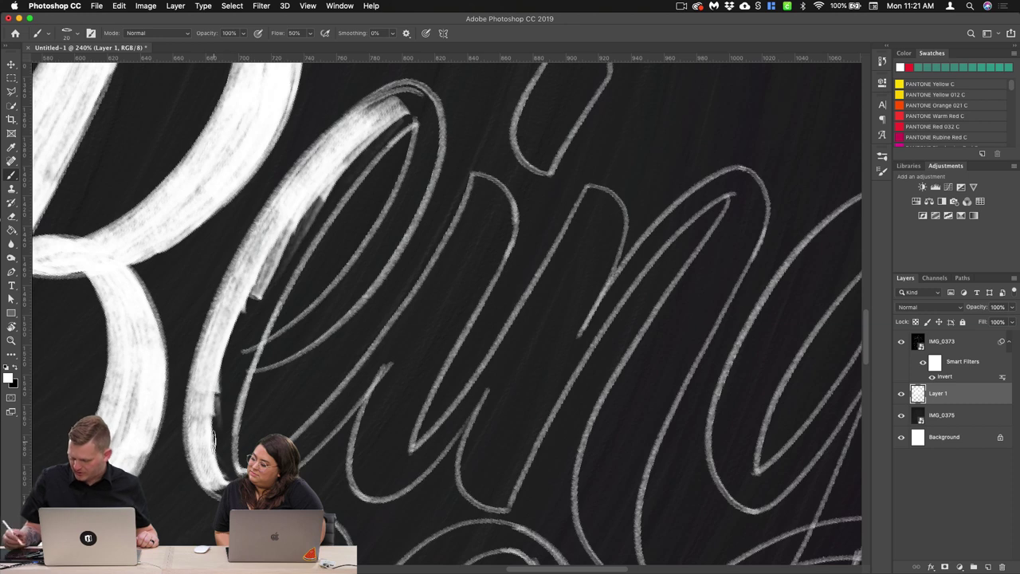
Step: Paint the upper inner edge of the e's downstroke white, from the top of the loop to about halfway down
left_click_drag(409, 110, 309, 222)
mouse_move(389, 148)
left_mouse_down()
mouse_move(307, 230)
mouse_move(318, 222)
left_mouse_up()
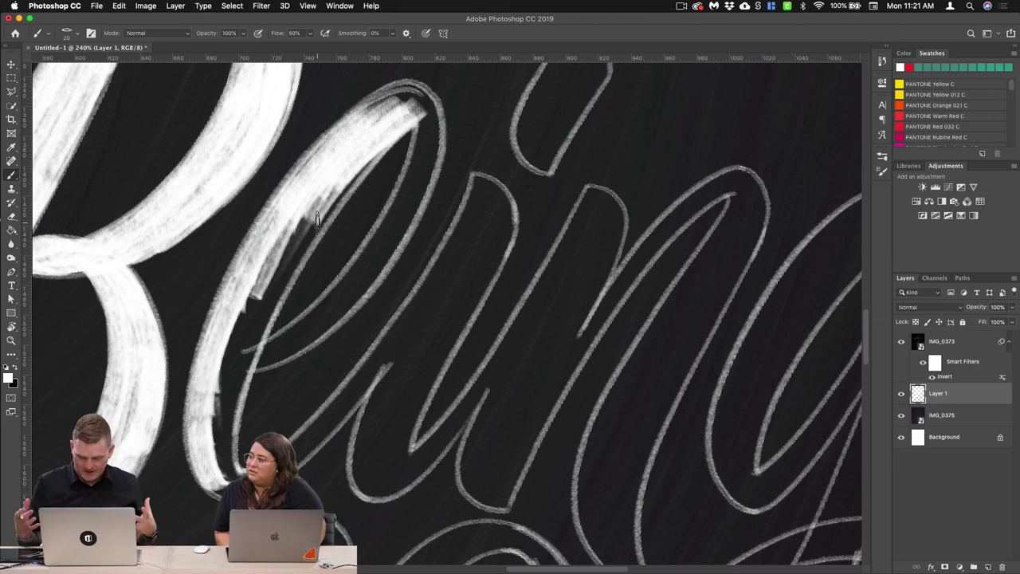
scroll(455, 251, "down", 1)
left_click_drag(383, 142, 308, 222)
left_click_drag(380, 147, 271, 281)
left_click_drag(335, 203, 276, 280)
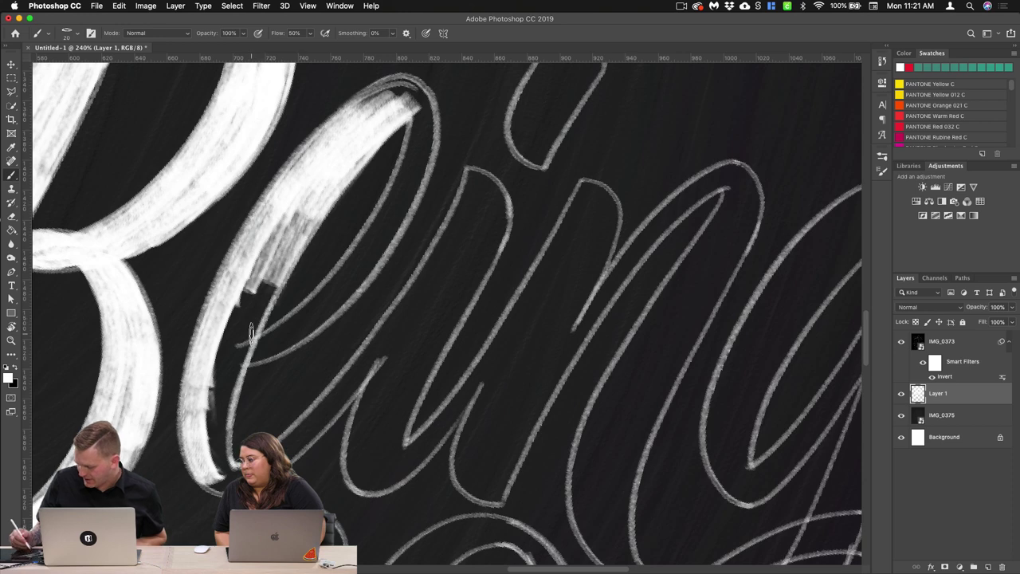
Step: Paint the lower inner edge of the e's downstroke white, past the loop crossing to the base
left_click_drag(297, 231, 230, 366)
left_click_drag(288, 251, 212, 427)
left_click_drag(249, 335, 212, 462)
left_click_drag(227, 407, 214, 478)
left_click_drag(226, 430, 221, 462)
Step: Fill the dark gaps in the middle of the e's downstroke and add white strokes at its upper tip
left_click_drag(323, 192, 254, 303)
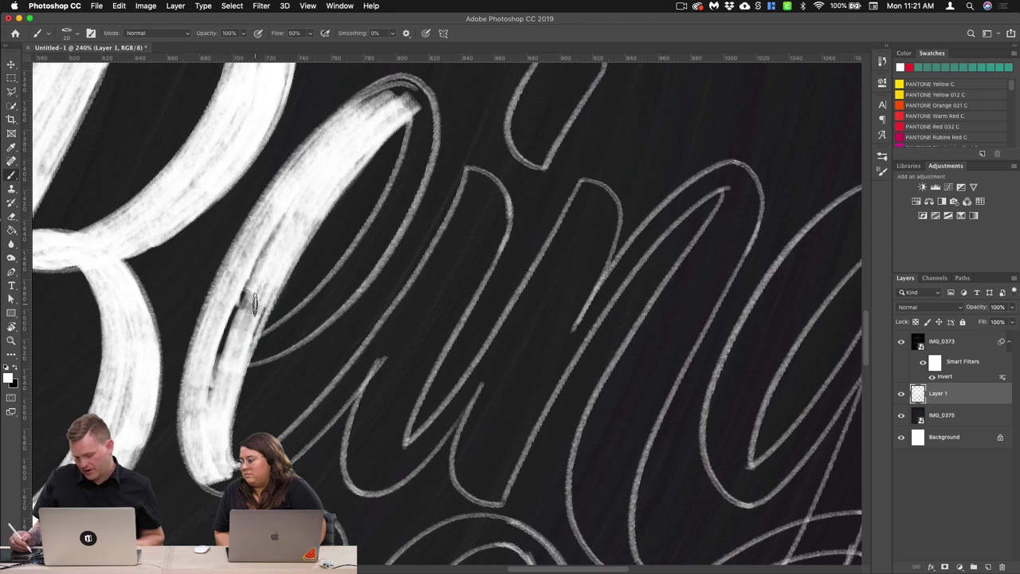
left_click_drag(287, 211, 200, 417)
left_click_drag(275, 233, 223, 367)
left_click_drag(305, 212, 248, 335)
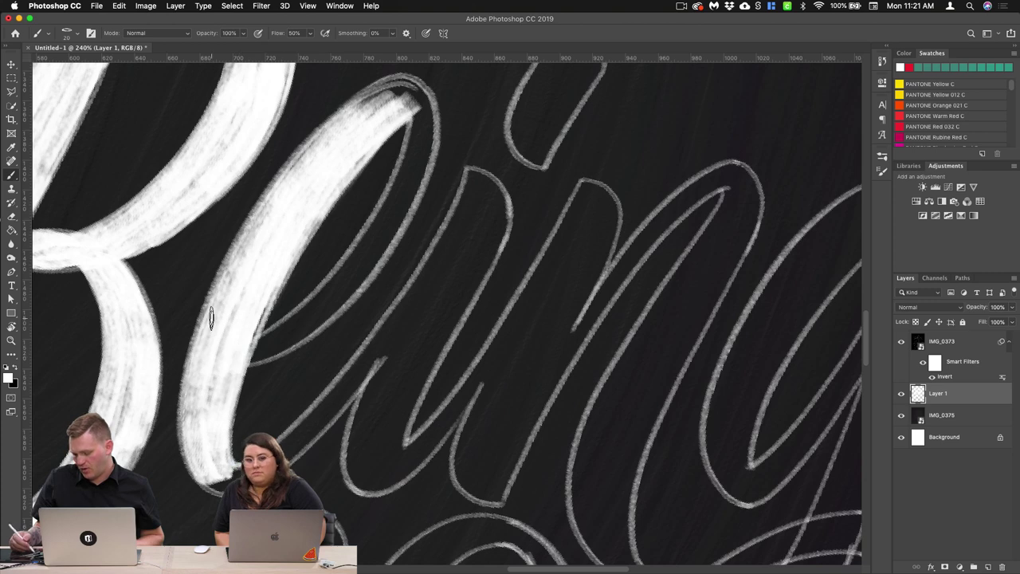
mouse_move(415, 96)
left_mouse_down()
mouse_move(368, 116)
mouse_move(364, 102)
mouse_move(269, 224)
left_mouse_up()
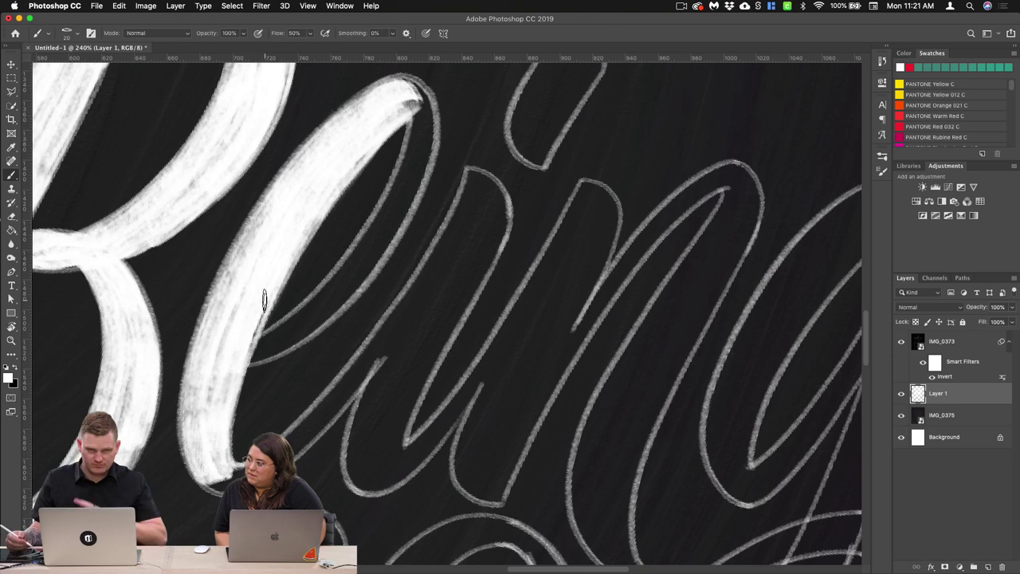
Step: Paint the bottom turn of the "e" and the first part of its thin connecting upstroke toward the "i" white
scroll(264, 300, "down", 2)
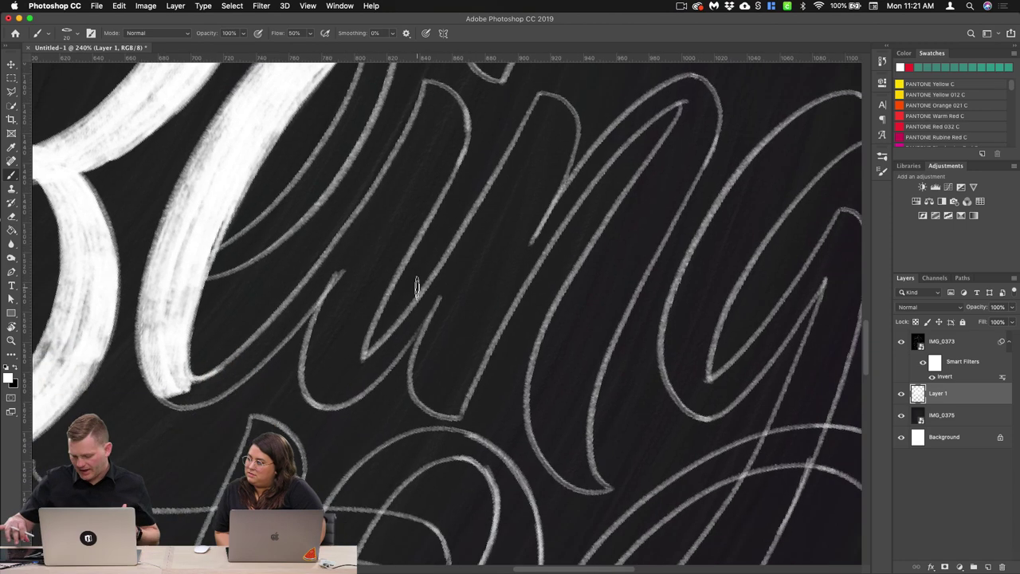
scroll(353, 292, "down", 3)
scroll(359, 274, "down", 3)
scroll(394, 406, "up", 6)
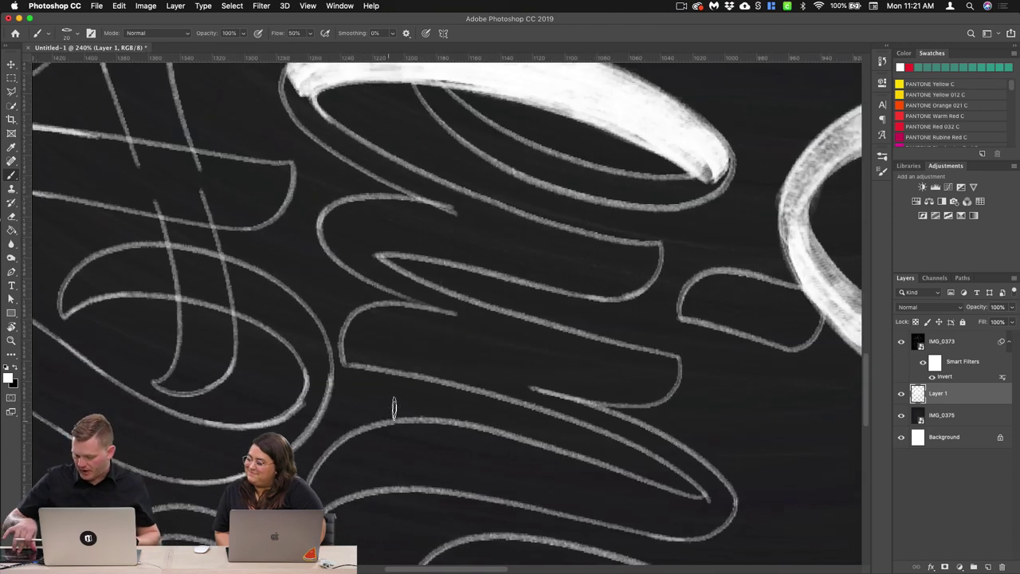
scroll(326, 359, "down", 3)
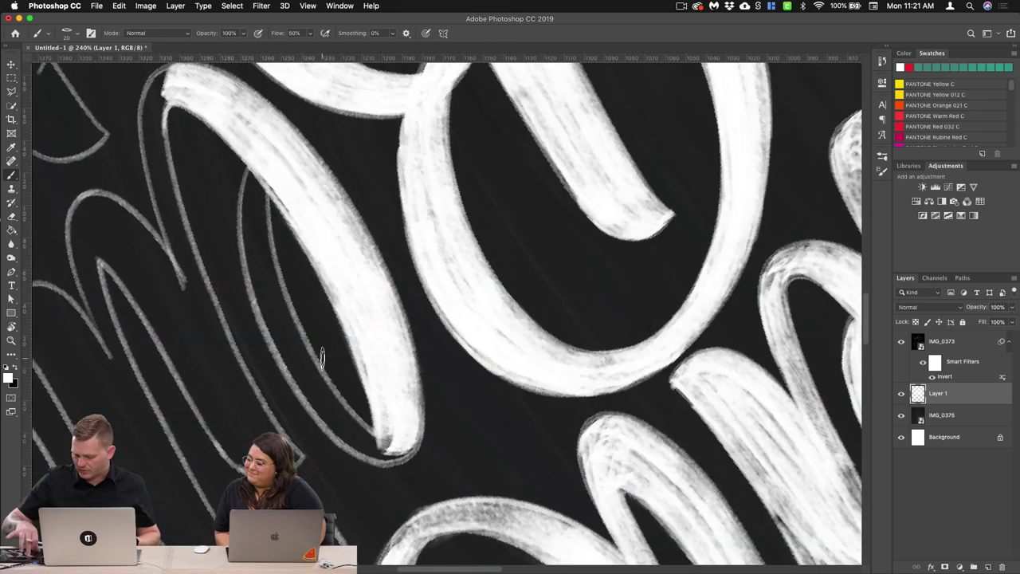
scroll(298, 325, "up", 3)
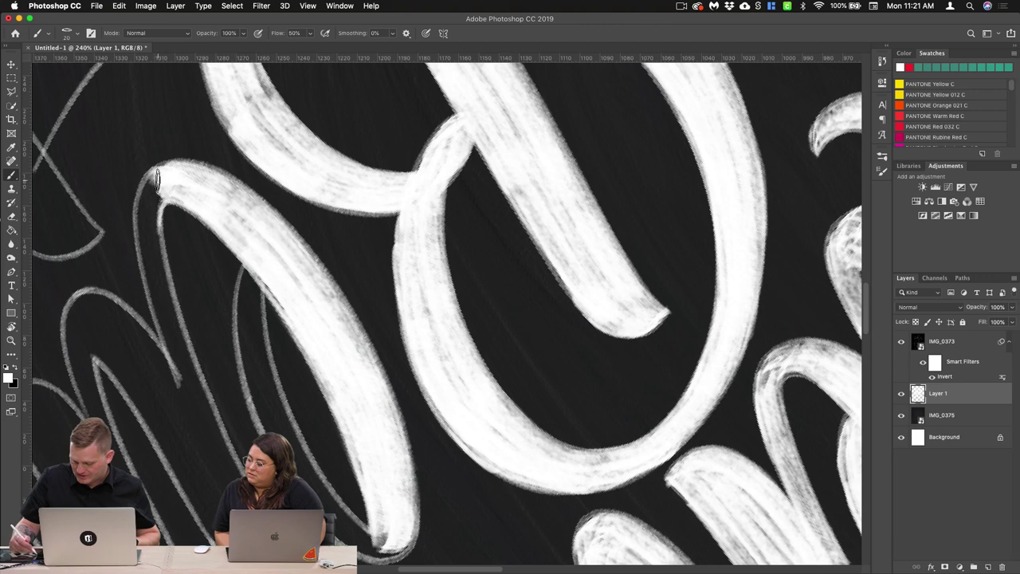
mouse_move(155, 180)
left_mouse_down()
mouse_move(146, 239)
mouse_move(191, 395)
left_mouse_up()
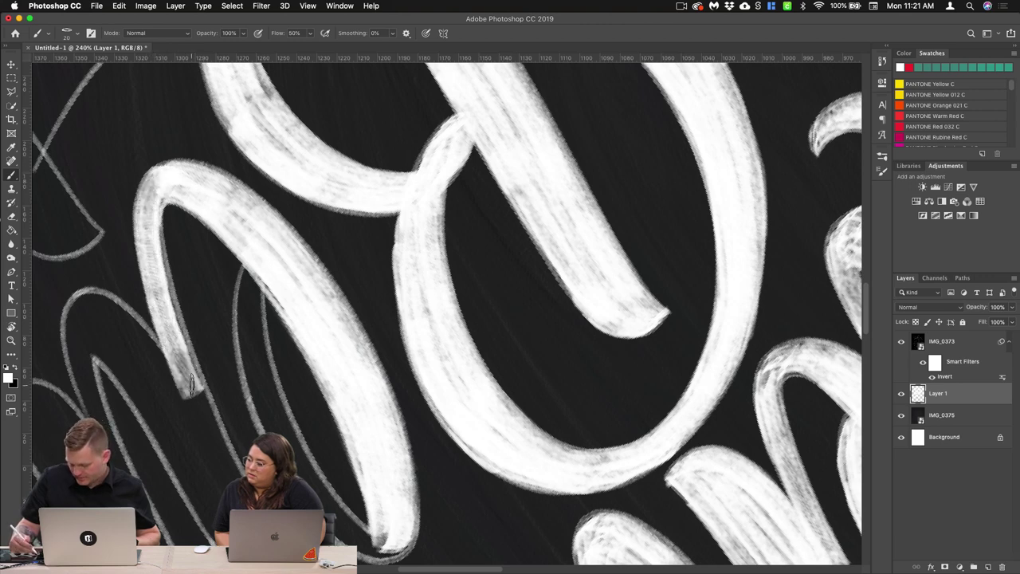
mouse_move(152, 201)
left_mouse_down()
mouse_move(176, 343)
mouse_move(197, 387)
left_mouse_up()
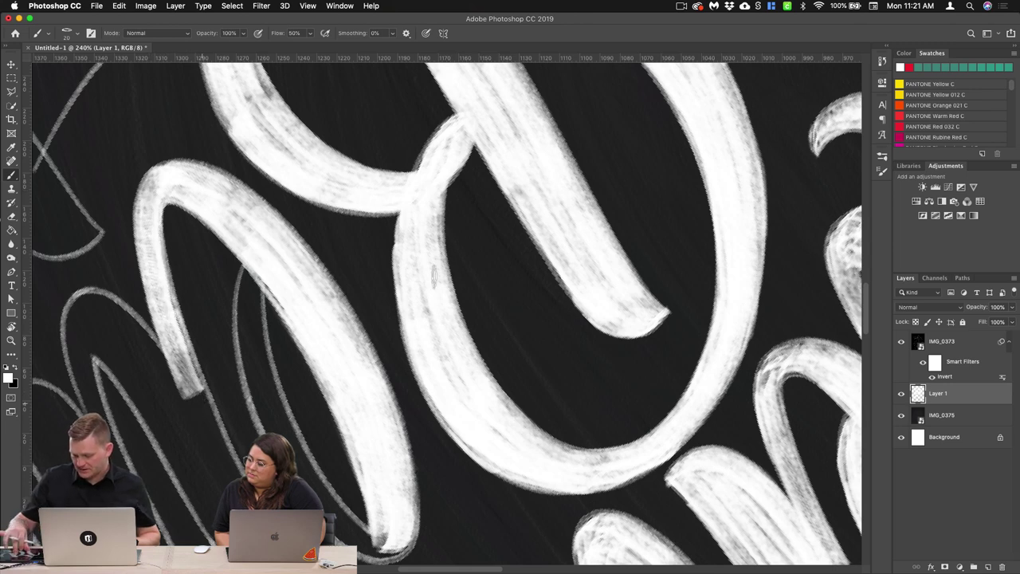
Step: Paint the curved right side of the e's loop white, from the crossing at the downstroke to the top of the loop
scroll(433, 276, "down", 3)
mouse_move(241, 215)
left_mouse_down()
mouse_move(239, 287)
mouse_move(260, 355)
left_mouse_up()
mouse_move(229, 238)
left_mouse_down()
mouse_move(271, 390)
mouse_move(323, 479)
mouse_move(380, 497)
mouse_move(392, 483)
left_mouse_up()
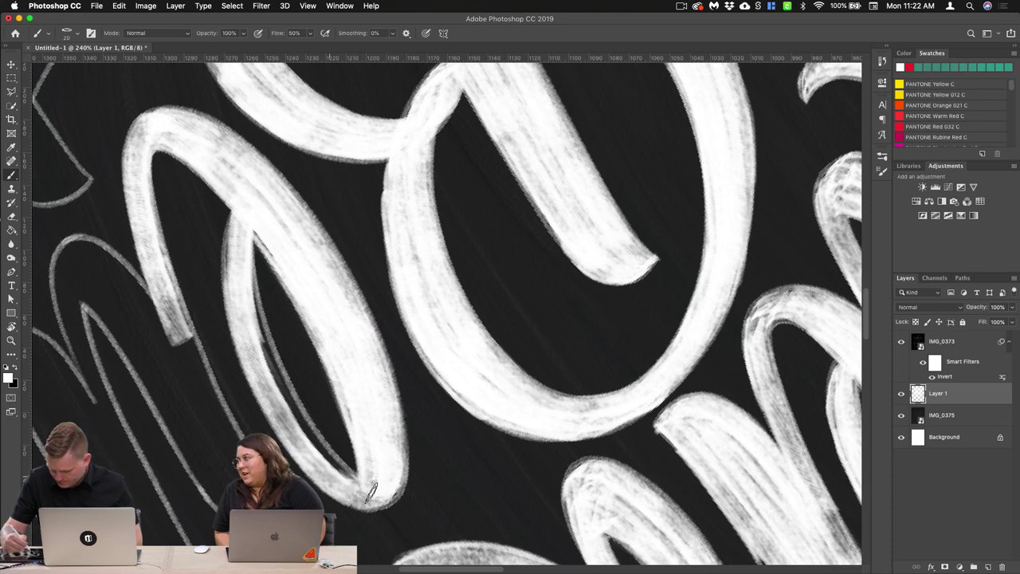
mouse_move(233, 222)
left_mouse_down()
mouse_move(263, 355)
mouse_move(294, 402)
left_mouse_up()
left_click_drag(239, 299, 293, 402)
mouse_move(263, 320)
left_mouse_down()
mouse_move(295, 402)
mouse_move(360, 493)
left_mouse_up()
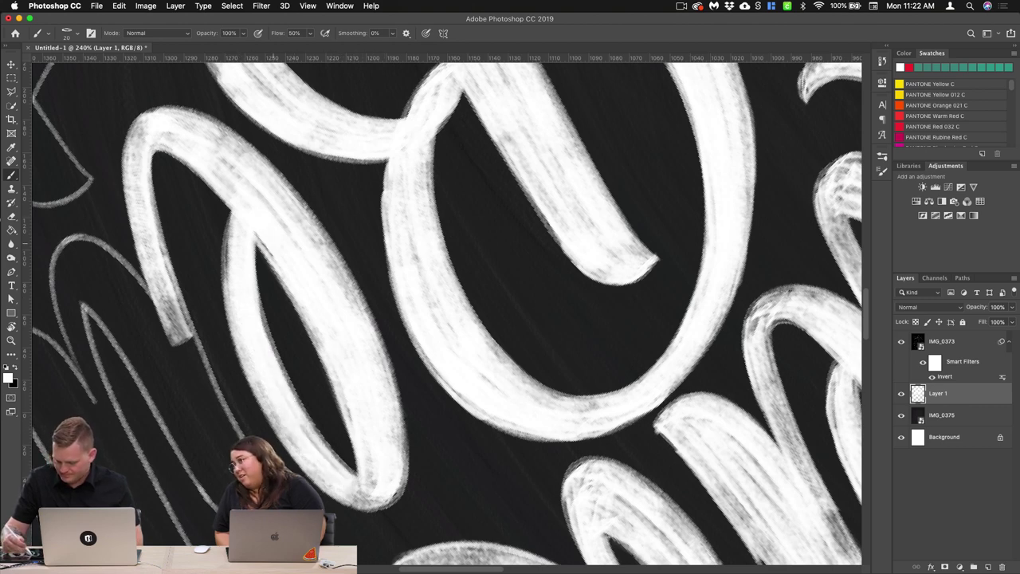
left_click_drag(230, 240, 237, 287)
Step: Extend the white thin connecting upstroke of the "e" along the sketch to the top of the "i"
scroll(552, 280, "down", 2)
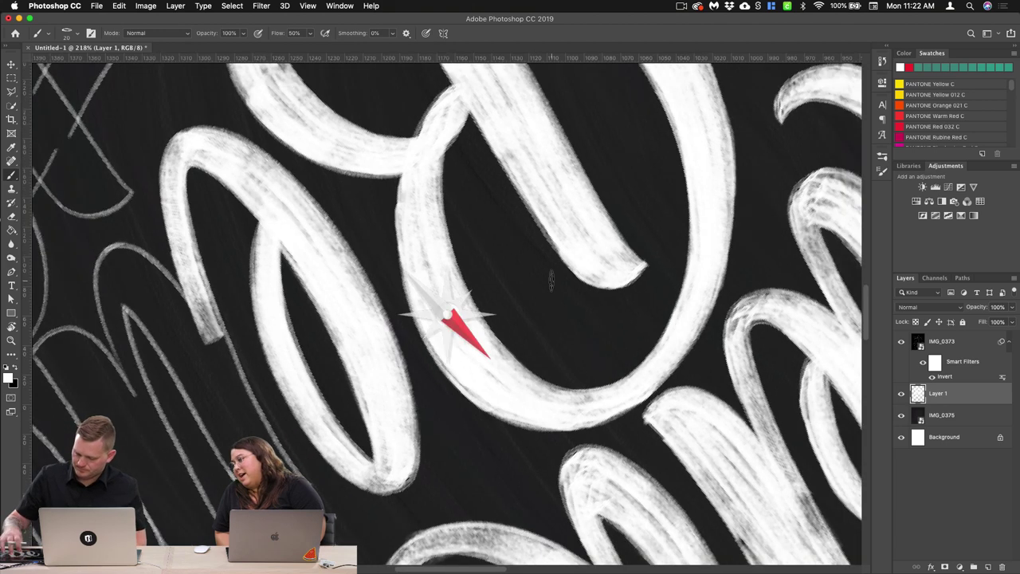
scroll(422, 323, "right", 2)
left_click_drag(185, 246, 242, 391)
left_click_drag(209, 335, 284, 448)
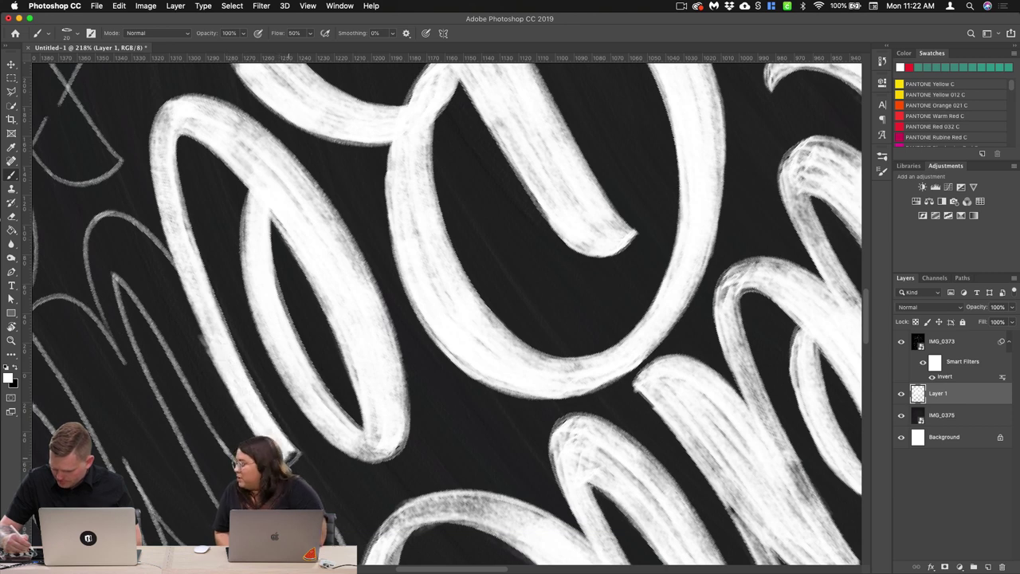
Step: Fill the upper part of the i's stem with white strokes, from its top down beside the connecting stroke
scroll(383, 264, "left", 3)
scroll(383, 263, "down", 1)
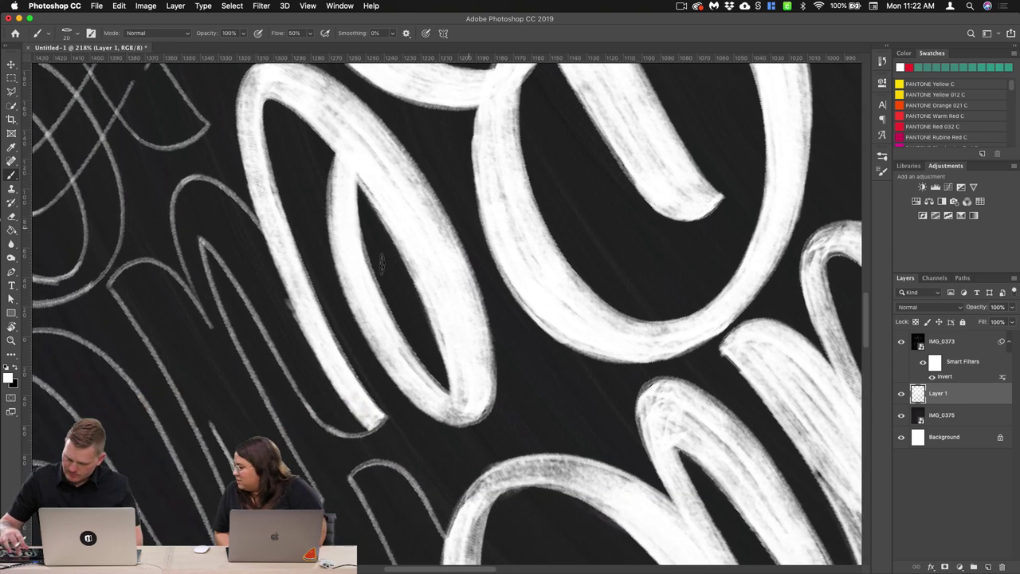
left_click_drag(213, 245, 293, 347)
left_click_drag(238, 268, 304, 368)
left_click_drag(251, 296, 304, 374)
left_click_drag(269, 335, 327, 403)
left_click_drag(281, 352, 338, 414)
mouse_move(302, 383)
left_mouse_down()
mouse_move(344, 424)
mouse_move(376, 421)
left_mouse_up()
left_click_drag(281, 308, 337, 401)
left_click_drag(254, 263, 299, 346)
mouse_move(237, 246)
left_mouse_down()
mouse_move(314, 351)
mouse_move(283, 295)
mouse_move(355, 412)
left_mouse_up()
Step: Rotate the canvas back to upright and paint the lower part of the i's stem white down to its base
scroll(358, 418, "up", 3)
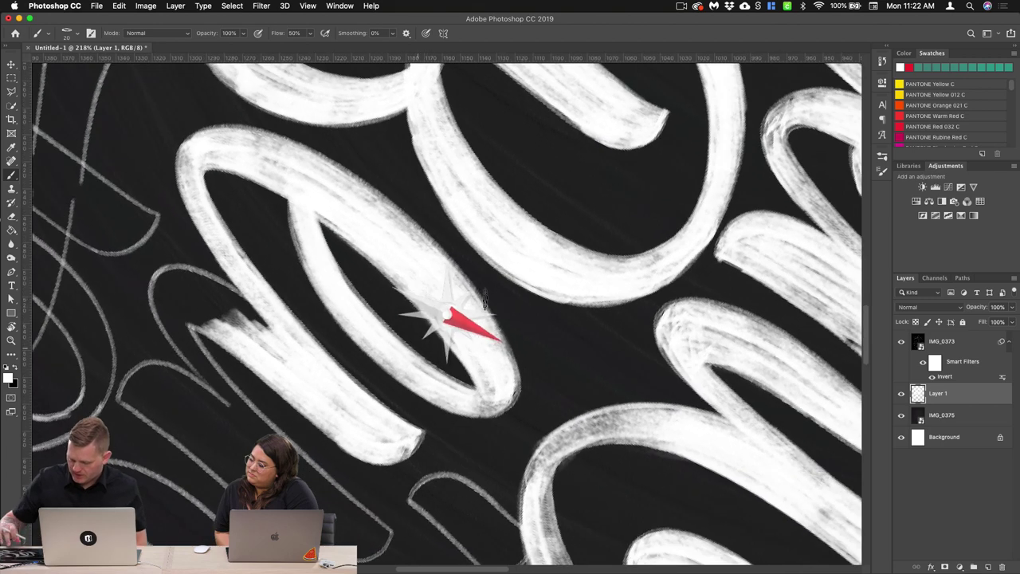
scroll(485, 298, "up", 1)
scroll(523, 321, "down", 2)
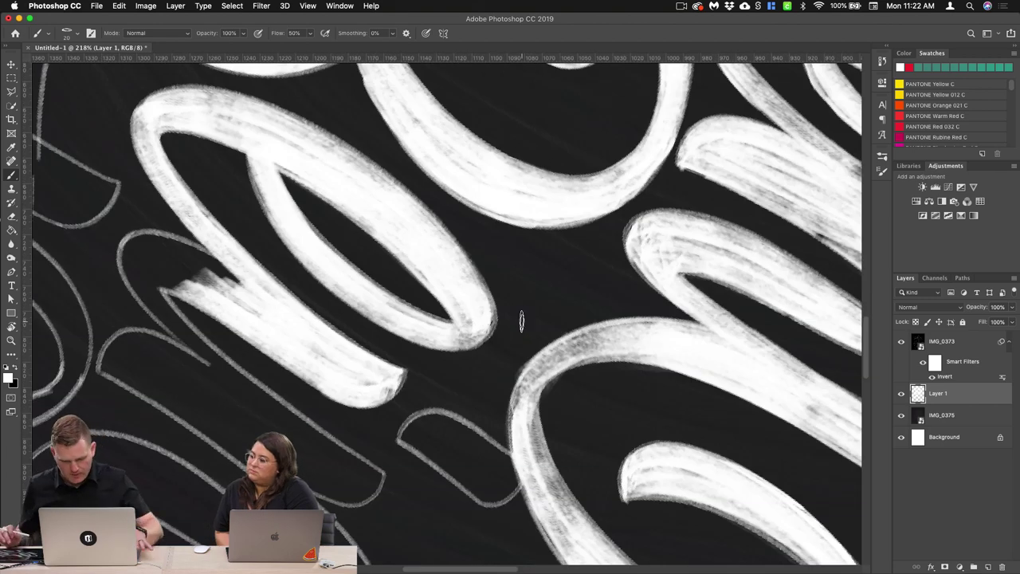
key("Escape")
scroll(522, 322, "down", 5)
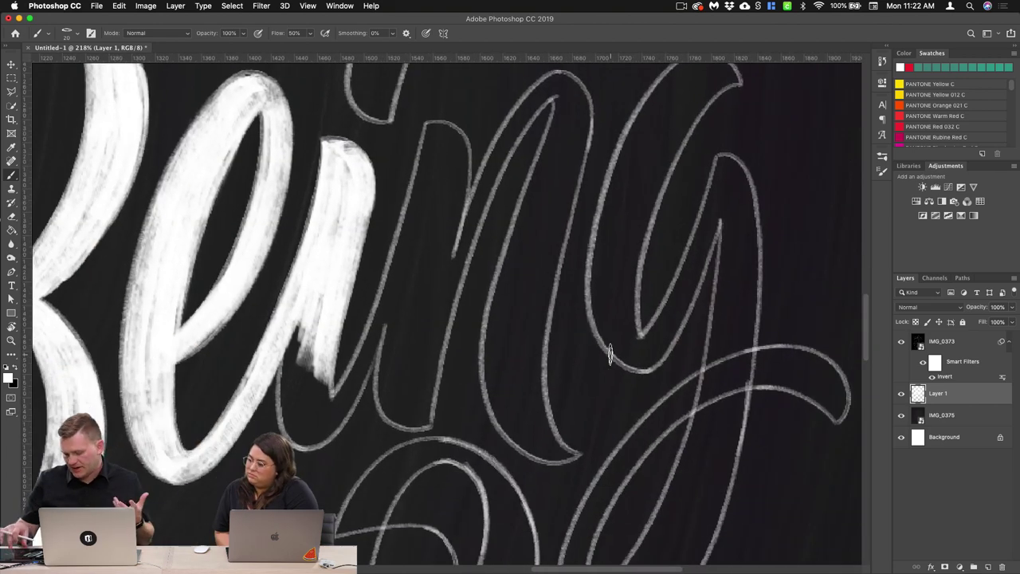
scroll(494, 309, "down", 3)
mouse_move(318, 256)
left_mouse_down()
mouse_move(307, 342)
mouse_move(299, 275)
mouse_move(311, 389)
mouse_move(326, 388)
mouse_move(327, 319)
mouse_move(331, 351)
mouse_move(318, 323)
left_mouse_up()
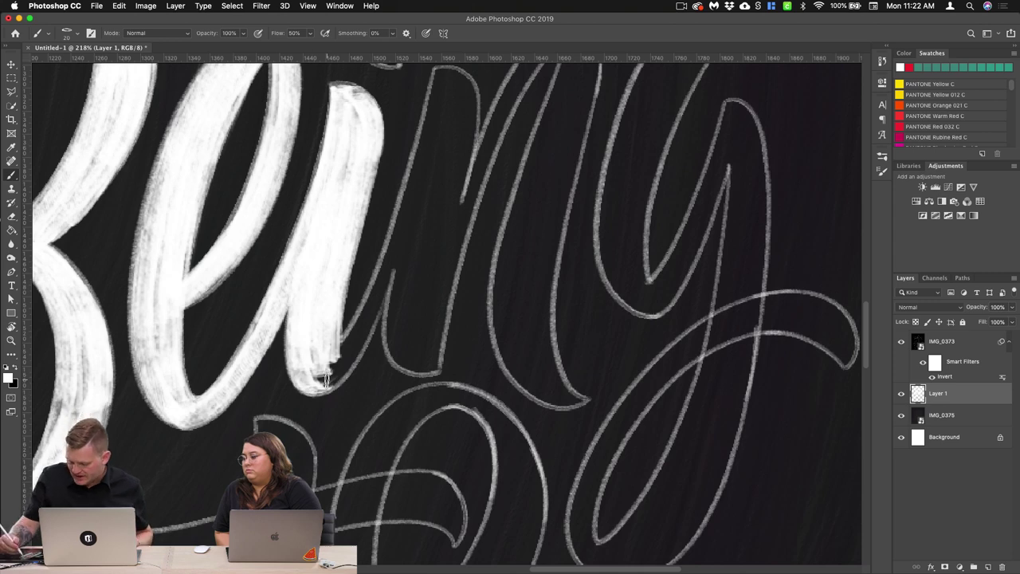
Step: Paint the i's bottom turn and the thin connecting upstroke toward the "n" white
left_click_drag(516, 389, 581, 327)
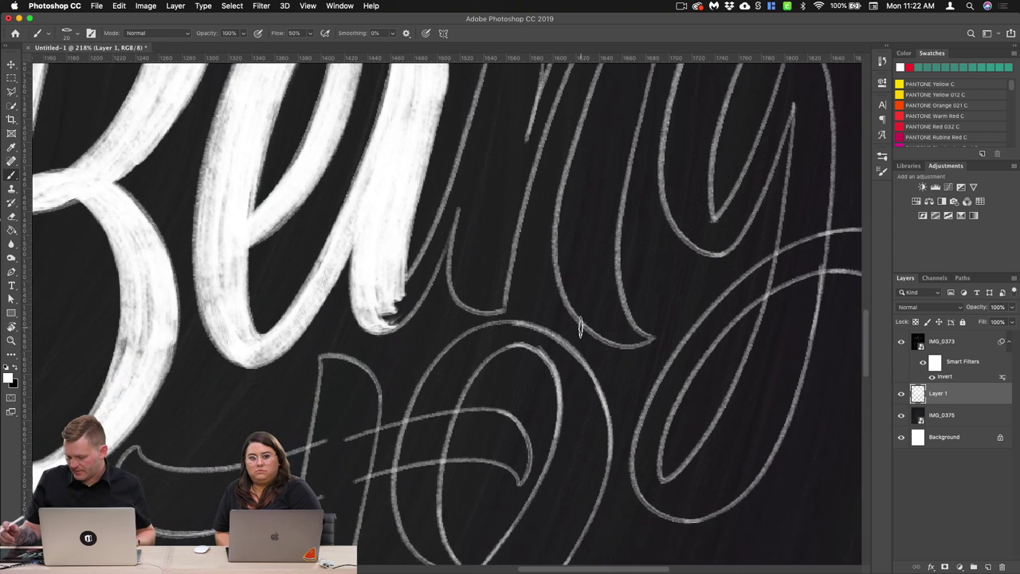
left_click_drag(483, 122, 449, 219)
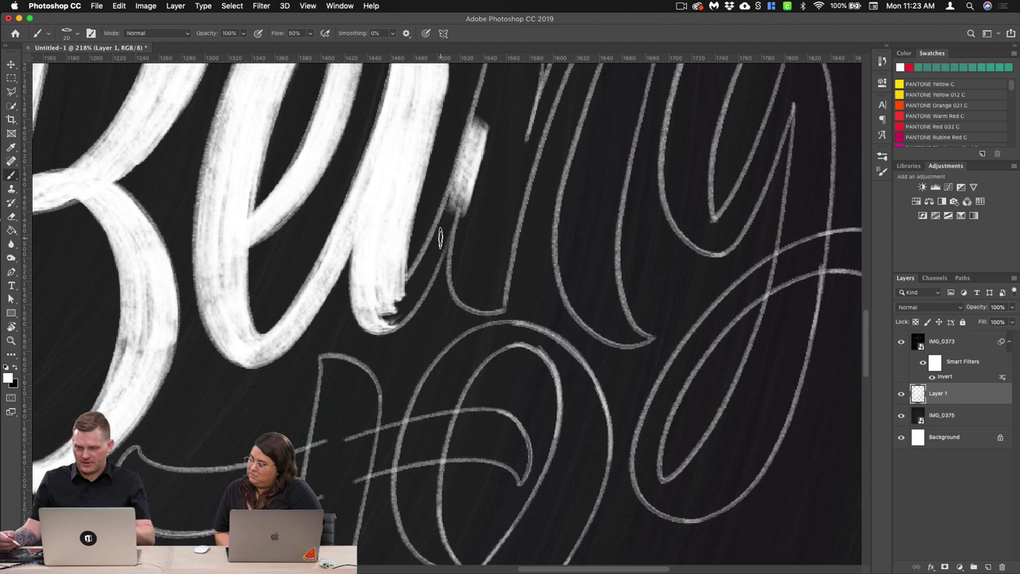
left_click_drag(435, 249, 462, 196)
mouse_move(435, 249)
left_mouse_down()
mouse_move(442, 225)
mouse_move(391, 311)
mouse_move(409, 303)
mouse_move(390, 311)
mouse_move(467, 167)
mouse_move(415, 291)
mouse_move(393, 297)
mouse_move(420, 272)
left_mouse_up()
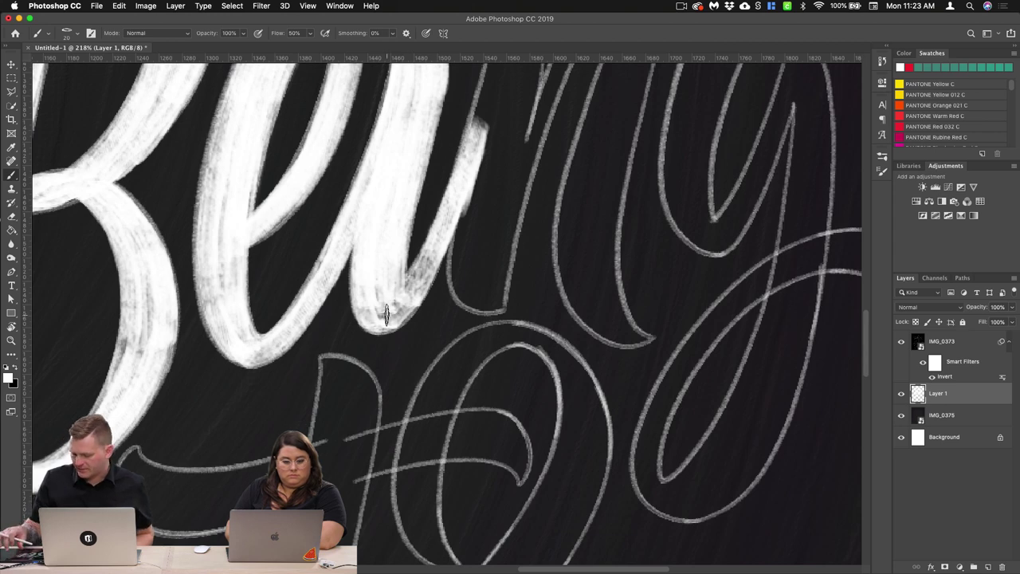
Step: Paint the top of the n's first stem white, covering its left edge, rounded cap and upper right edge
scroll(446, 307, "right", 5)
scroll(446, 307, "up", 5)
left_click_drag(393, 152, 374, 239)
left_click_drag(395, 166, 366, 272)
left_click_drag(384, 217, 368, 256)
left_click_drag(412, 174, 408, 267)
left_click_drag(413, 191, 403, 287)
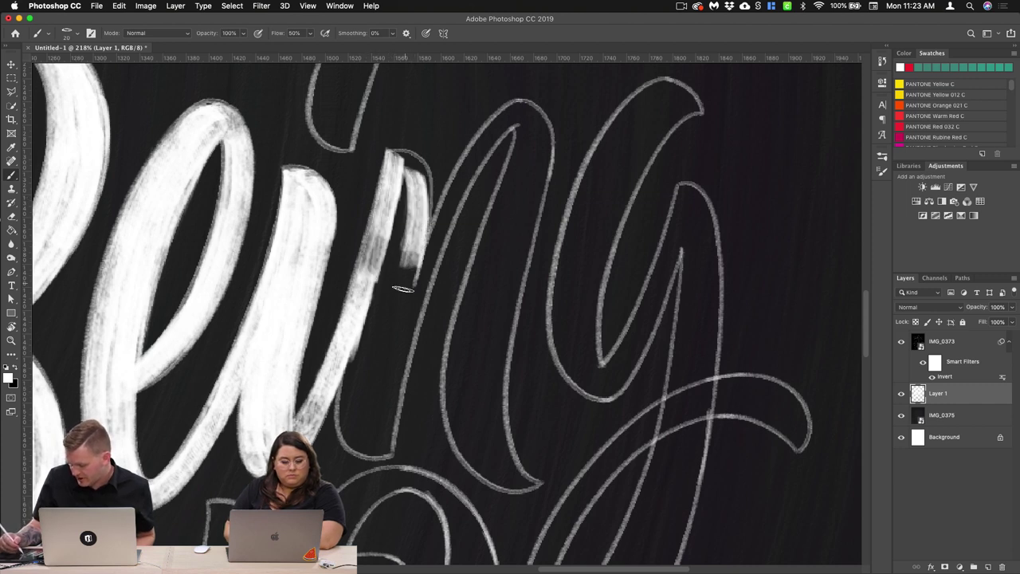
left_click_drag(415, 212, 405, 291)
mouse_move(387, 152)
left_mouse_down()
mouse_move(430, 178)
mouse_move(429, 212)
mouse_move(399, 209)
left_mouse_up()
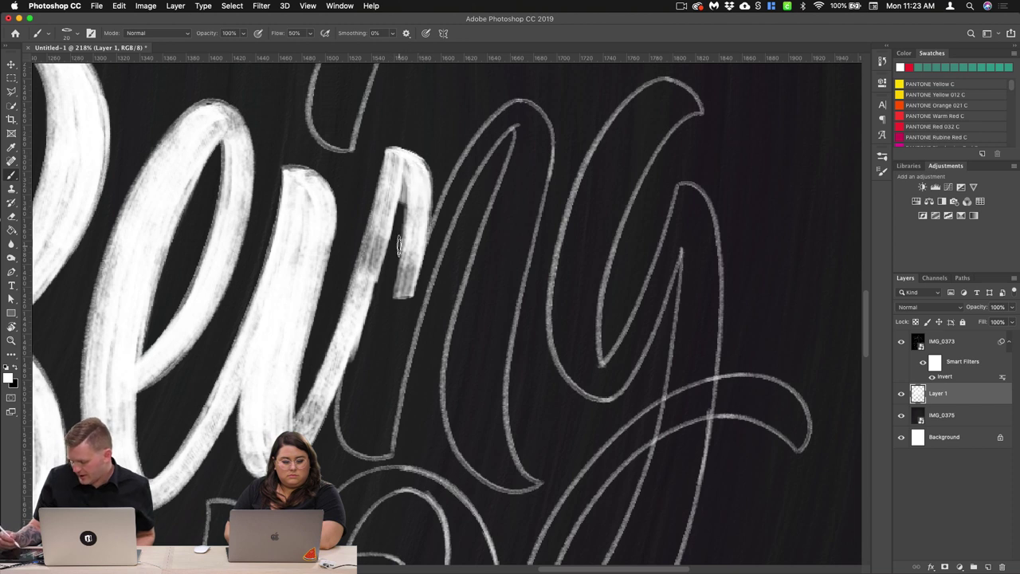
Step: Paint down the left side of the n's first stem in white and around the curve at its base
mouse_move(407, 167)
left_mouse_down()
mouse_move(399, 297)
mouse_move(373, 342)
left_mouse_up()
left_click_drag(391, 255, 355, 405)
left_click_drag(363, 334, 347, 422)
left_click_drag(364, 359, 348, 439)
mouse_move(357, 391)
left_mouse_down()
mouse_move(368, 448)
mouse_move(381, 450)
left_mouse_up()
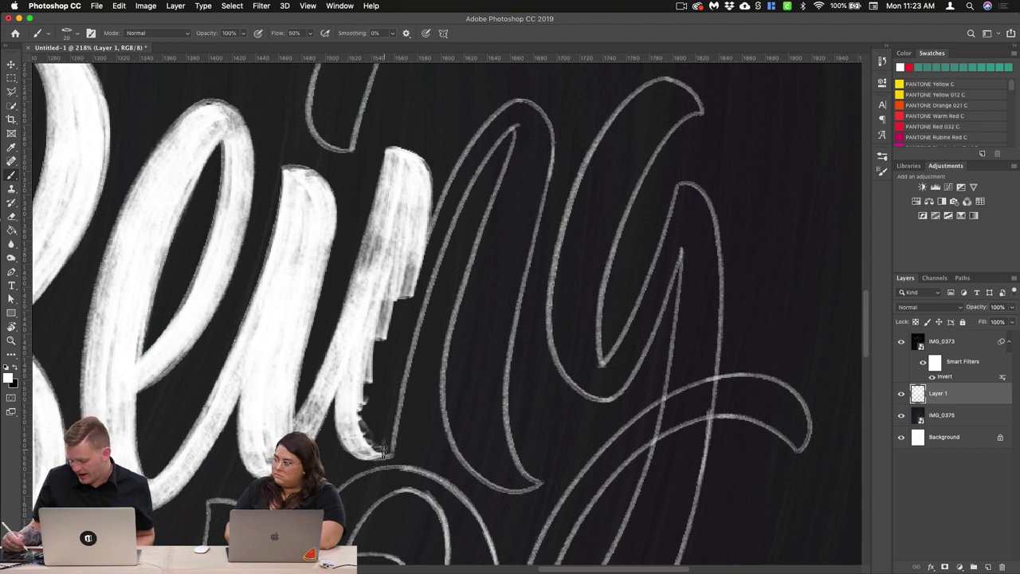
Step: Paint the n's arch upstroke and the right edge of its first stem white down to the base
mouse_move(515, 112)
left_mouse_down()
mouse_move(468, 168)
mouse_move(428, 257)
left_mouse_up()
left_click_drag(491, 143, 421, 291)
left_click_drag(456, 220, 406, 329)
left_click_drag(447, 239, 398, 363)
left_click_drag(418, 296, 386, 414)
left_click_drag(408, 331, 381, 445)
left_click(394, 371)
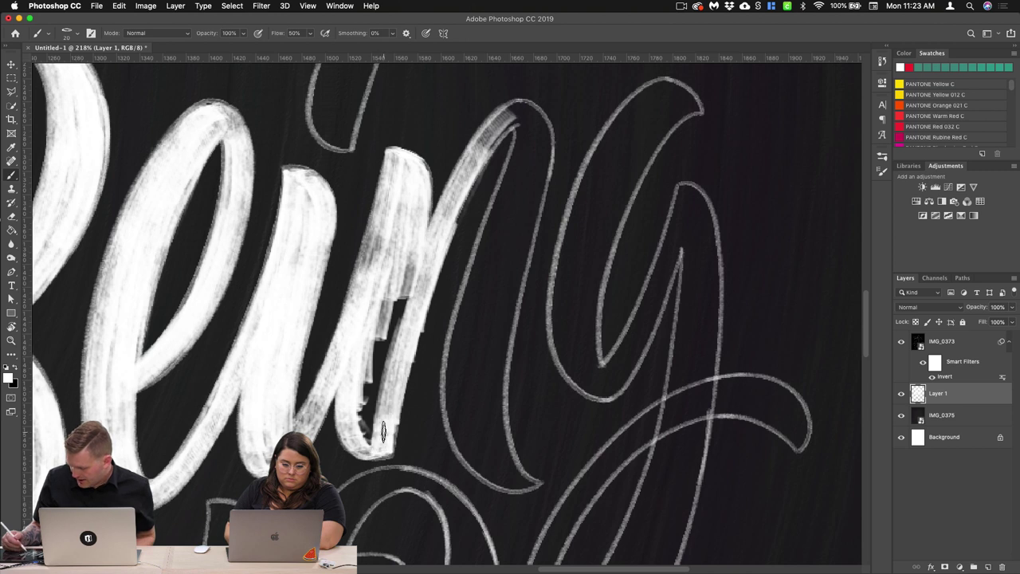
Step: Fill the dark gaps inside the n's first stem and add white to the upper part of its arch upstroke
left_click_drag(415, 263, 375, 374)
mouse_move(416, 287)
left_mouse_down()
mouse_move(376, 382)
mouse_move(368, 447)
mouse_move(376, 359)
left_mouse_up()
left_click_drag(388, 190, 363, 271)
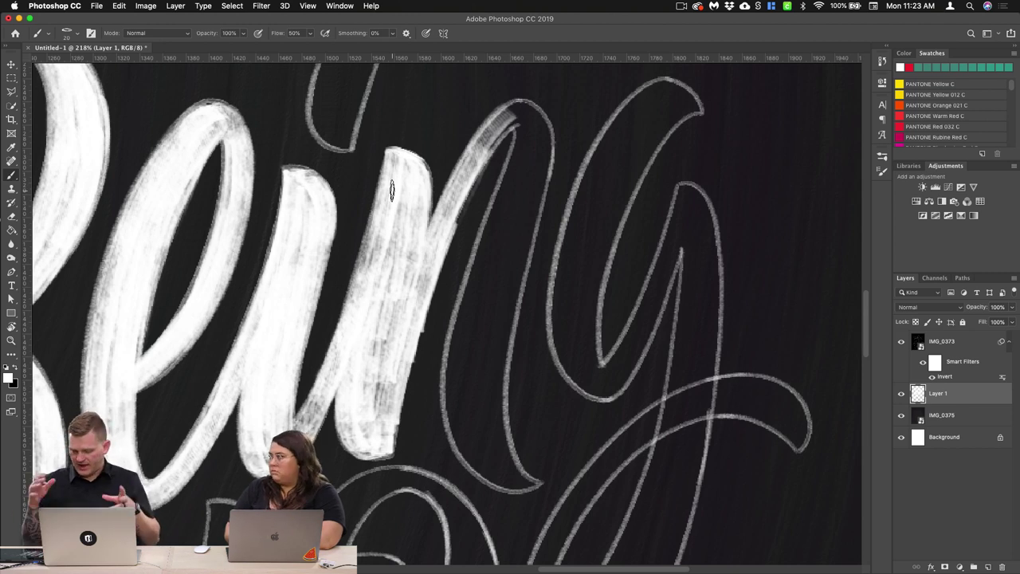
left_click_drag(628, 269, 517, 299)
mouse_move(413, 142)
left_mouse_down()
mouse_move(366, 190)
mouse_move(372, 177)
left_mouse_up()
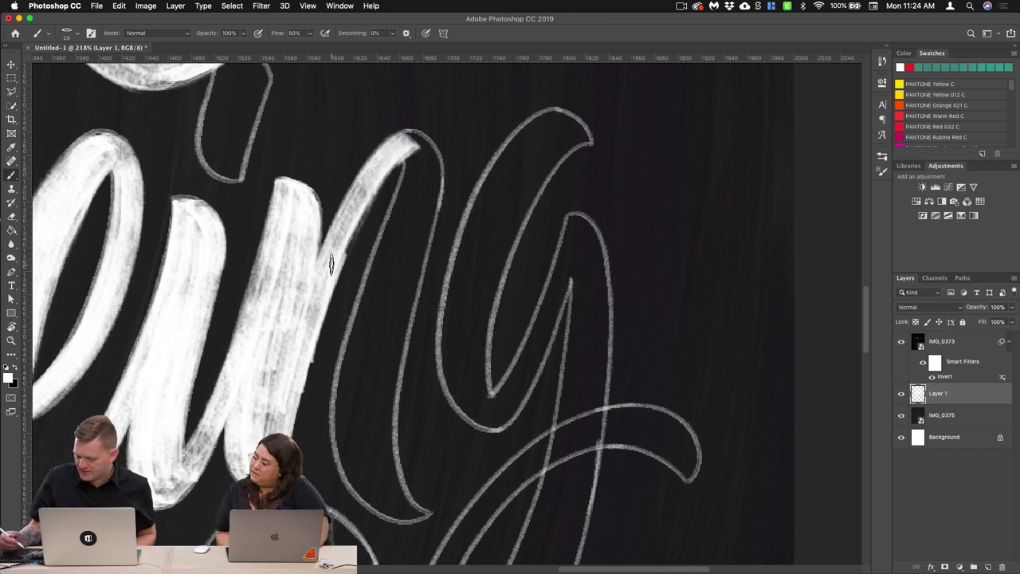
Step: Fill the dot of the "i" with white strokes and trim its right edge with the Eraser
scroll(355, 276, "up", 5)
mouse_move(271, 202)
left_mouse_down()
mouse_move(248, 267)
mouse_move(255, 309)
mouse_move(270, 317)
left_mouse_up()
mouse_move(304, 211)
left_mouse_down()
mouse_move(279, 275)
mouse_move(292, 251)
mouse_move(281, 317)
mouse_move(275, 296)
mouse_move(292, 233)
mouse_move(263, 307)
mouse_move(281, 198)
mouse_move(302, 216)
mouse_move(279, 240)
left_mouse_up()
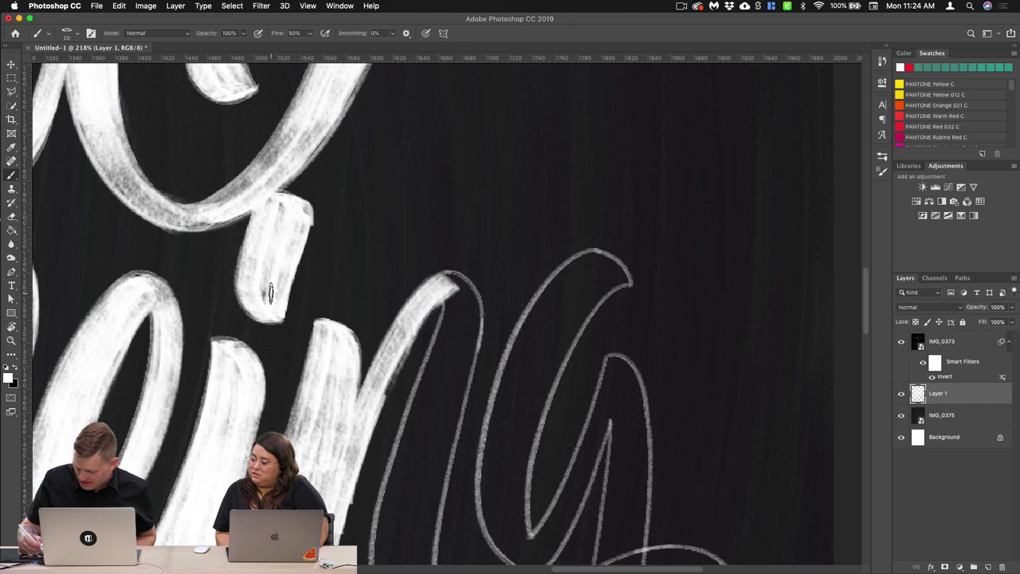
left_click(12, 217)
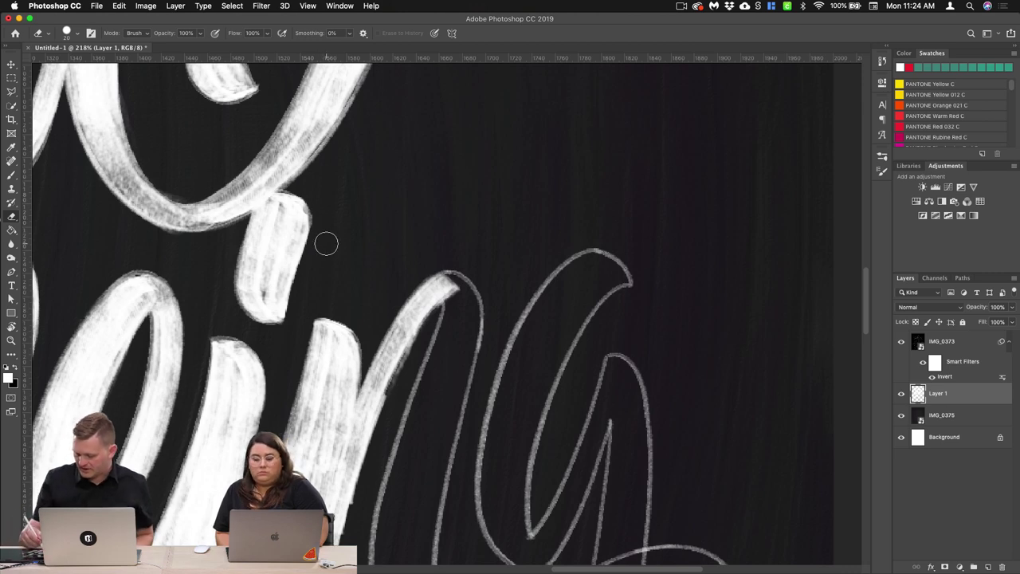
Step: Switch back to the Brush and paint the left edge of the n's second stem white down to its pointed foot
left_click(11, 174)
scroll(510, 315, "down", 5)
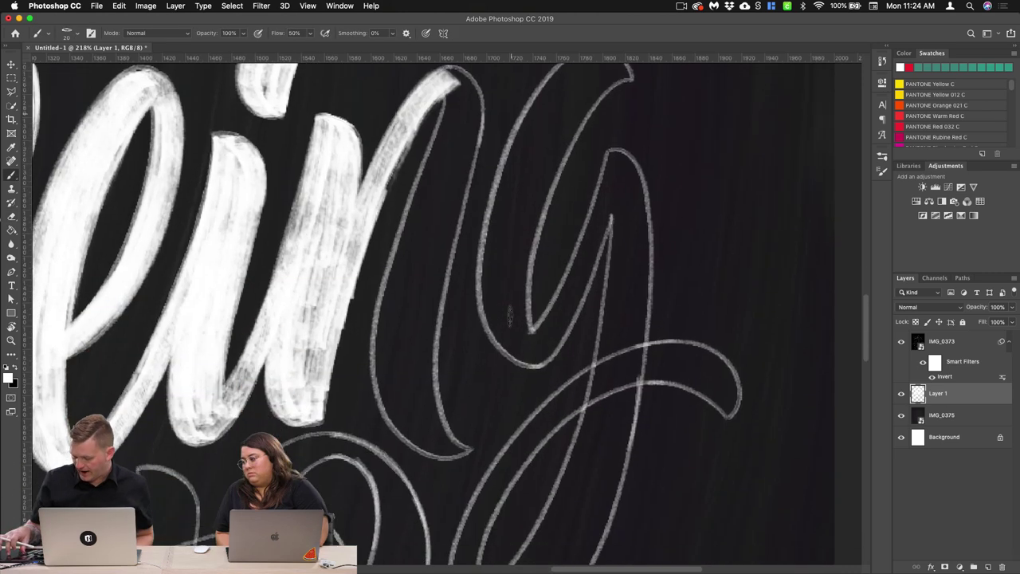
mouse_move(447, 90)
left_mouse_down()
mouse_move(460, 111)
mouse_move(422, 181)
mouse_move(408, 257)
mouse_move(389, 289)
left_mouse_up()
mouse_move(402, 239)
left_mouse_down()
mouse_move(384, 383)
mouse_move(418, 442)
mouse_move(467, 453)
left_mouse_up()
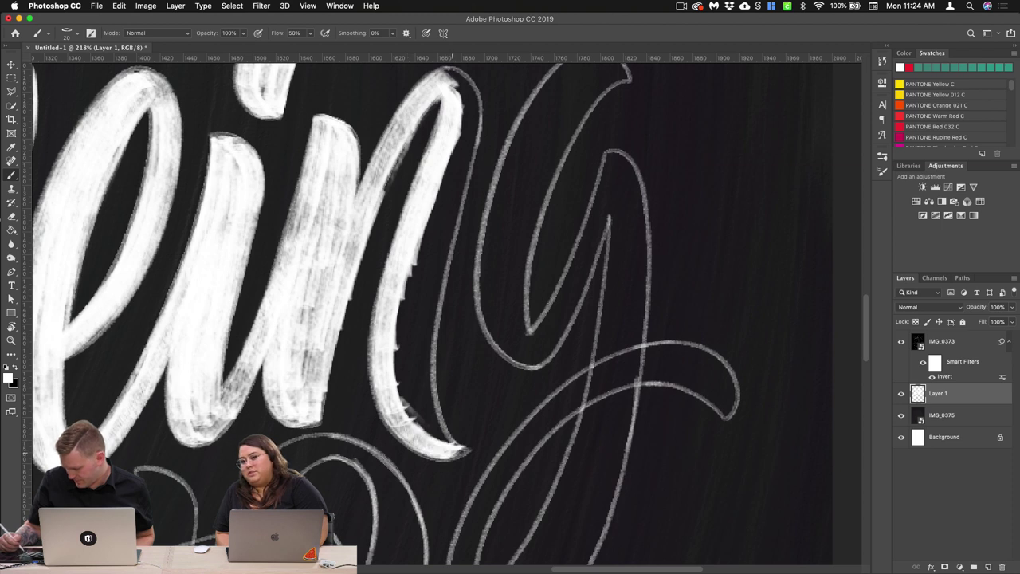
Step: Paint the right edge of the n's second stem white, from below the arch to the foot
mouse_move(450, 217)
left_mouse_down()
mouse_move(471, 102)
mouse_move(432, 285)
left_mouse_up()
left_click_drag(463, 155, 424, 329)
left_click_drag(458, 177, 422, 372)
left_click_drag(433, 263, 429, 415)
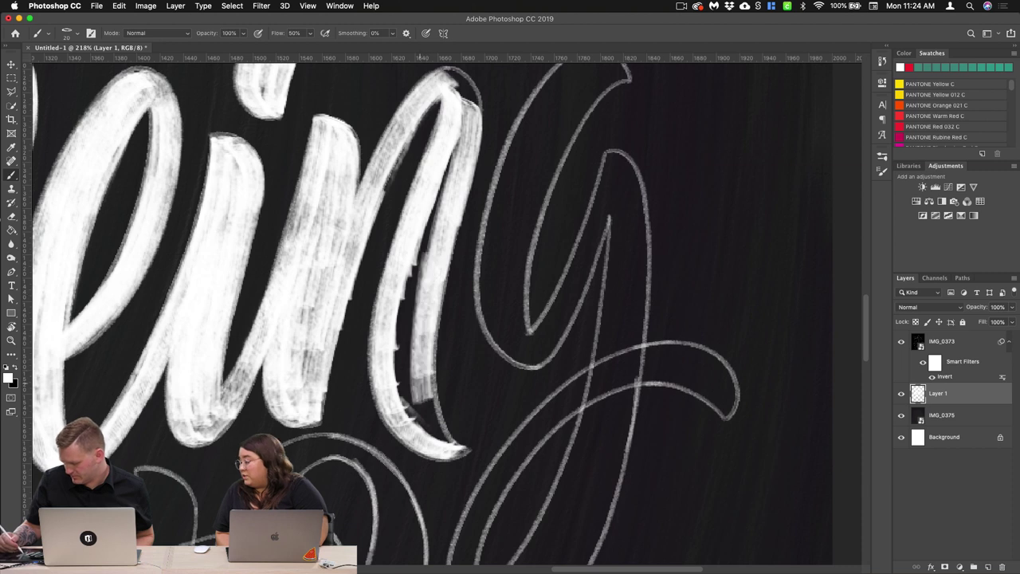
left_click_drag(423, 333, 447, 443)
left_click_drag(413, 387, 440, 435)
left_click_drag(420, 348, 444, 437)
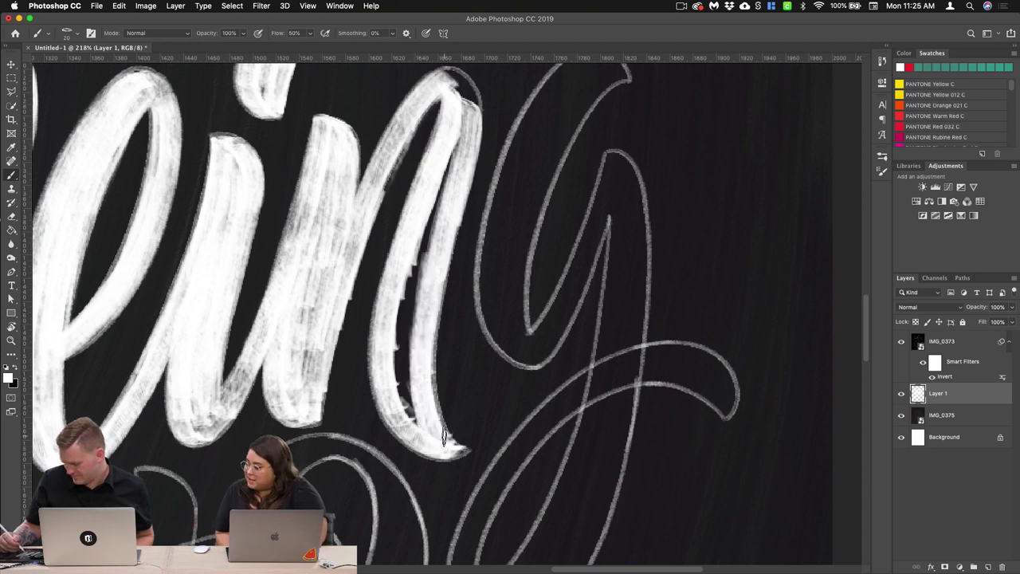
Step: Fill the dark gap in the middle of the n's second stem and paint the top of its arch white
left_click_drag(467, 128, 402, 367)
left_click_drag(432, 204, 407, 399)
left_click_drag(409, 314, 421, 430)
left_click_drag(397, 362, 422, 431)
left_click_drag(449, 155, 410, 325)
mouse_move(438, 78)
left_mouse_down()
mouse_move(470, 99)
mouse_move(463, 137)
left_mouse_up()
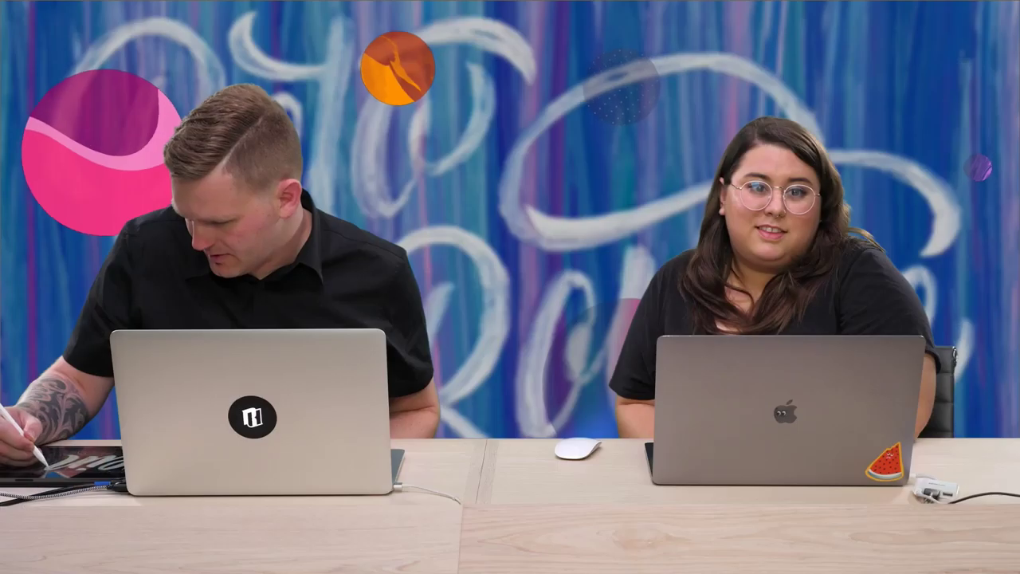